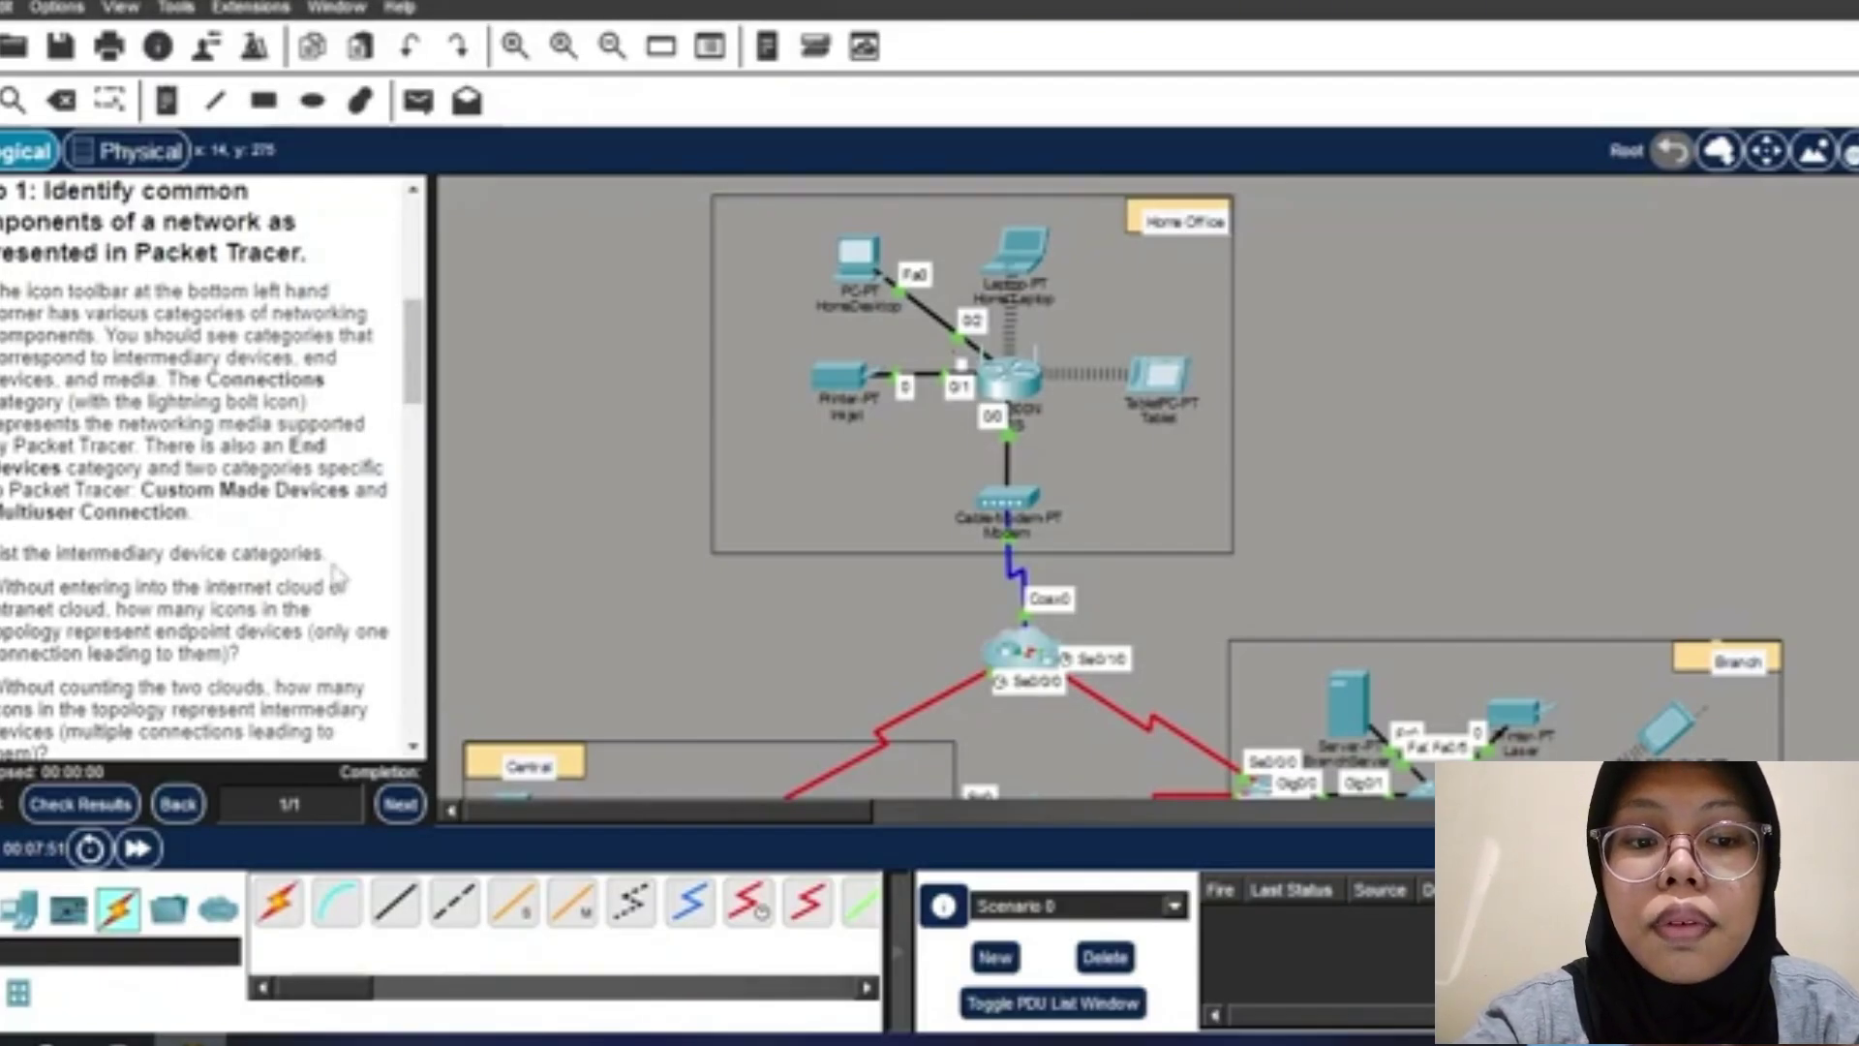
Read the activity questions of Steps 1 to 3 on network components, device purposes, and LANs versus WANs.
left_click_drag(14, 581, 3, 584)
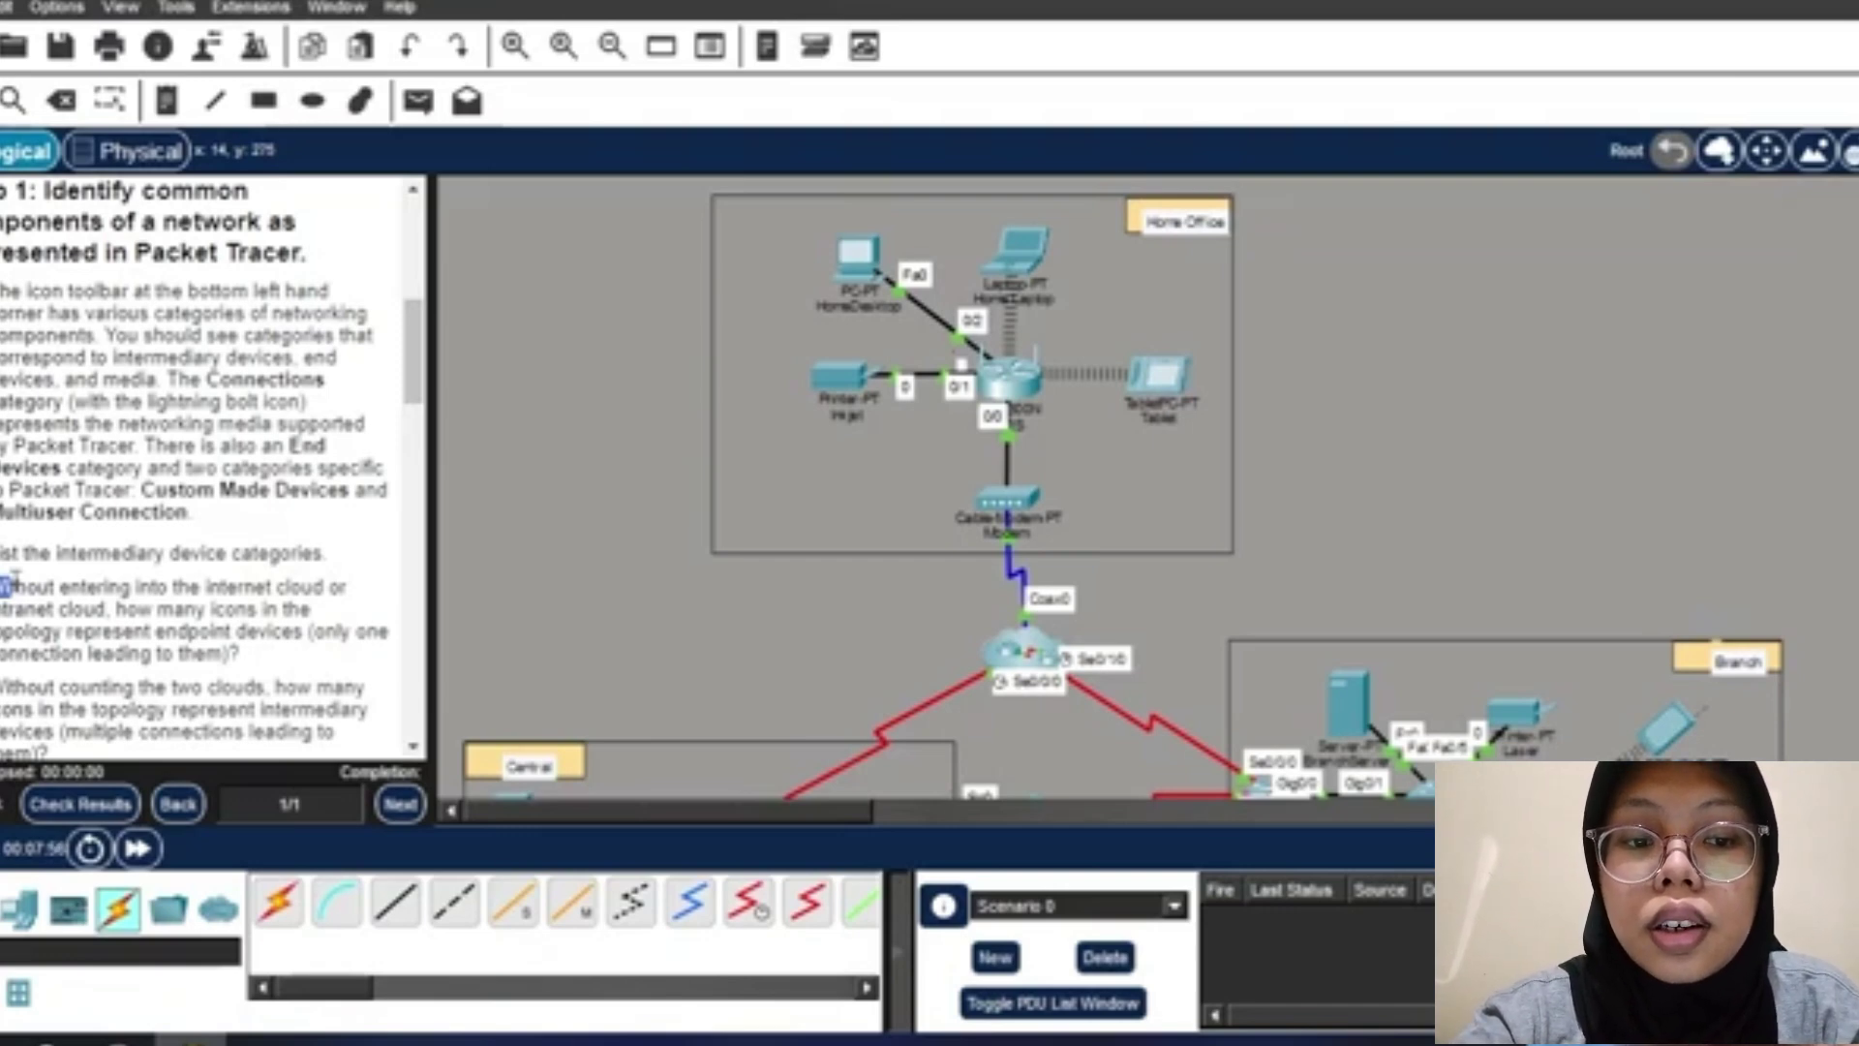
left_click(12, 584)
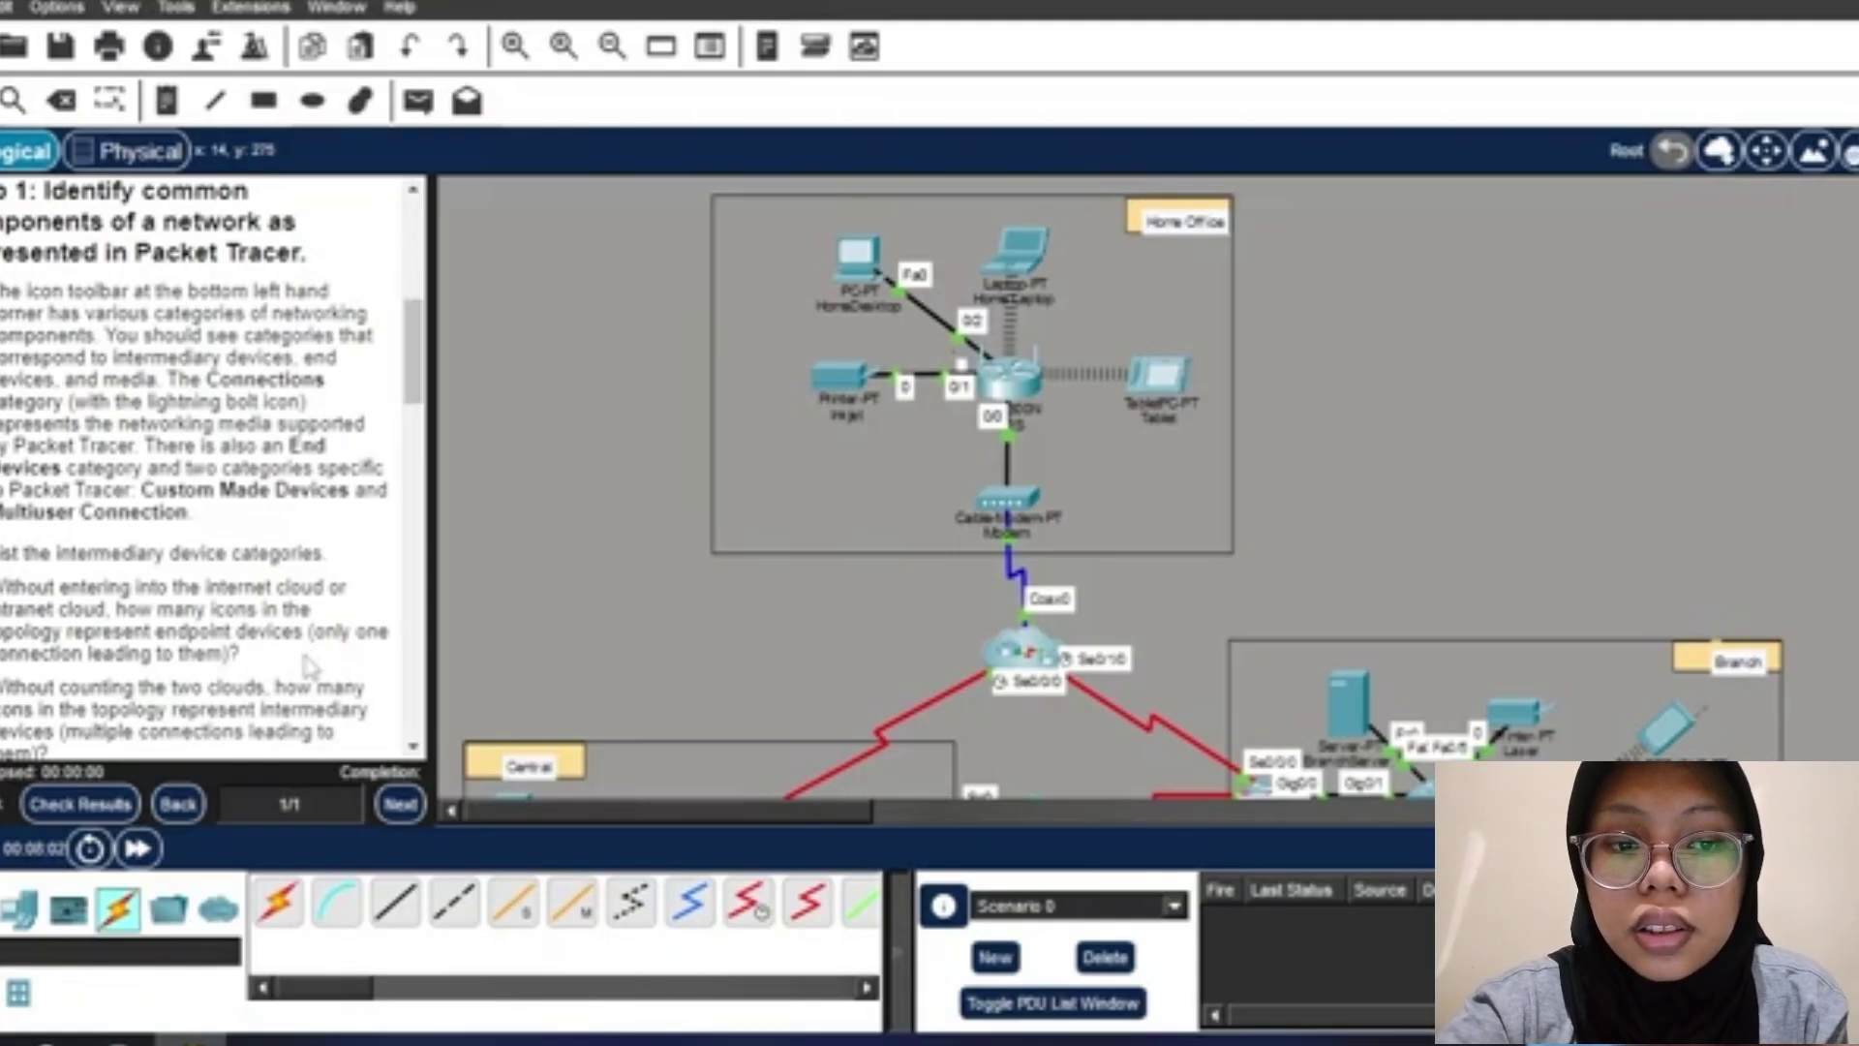
scroll(308, 667, "down", 3)
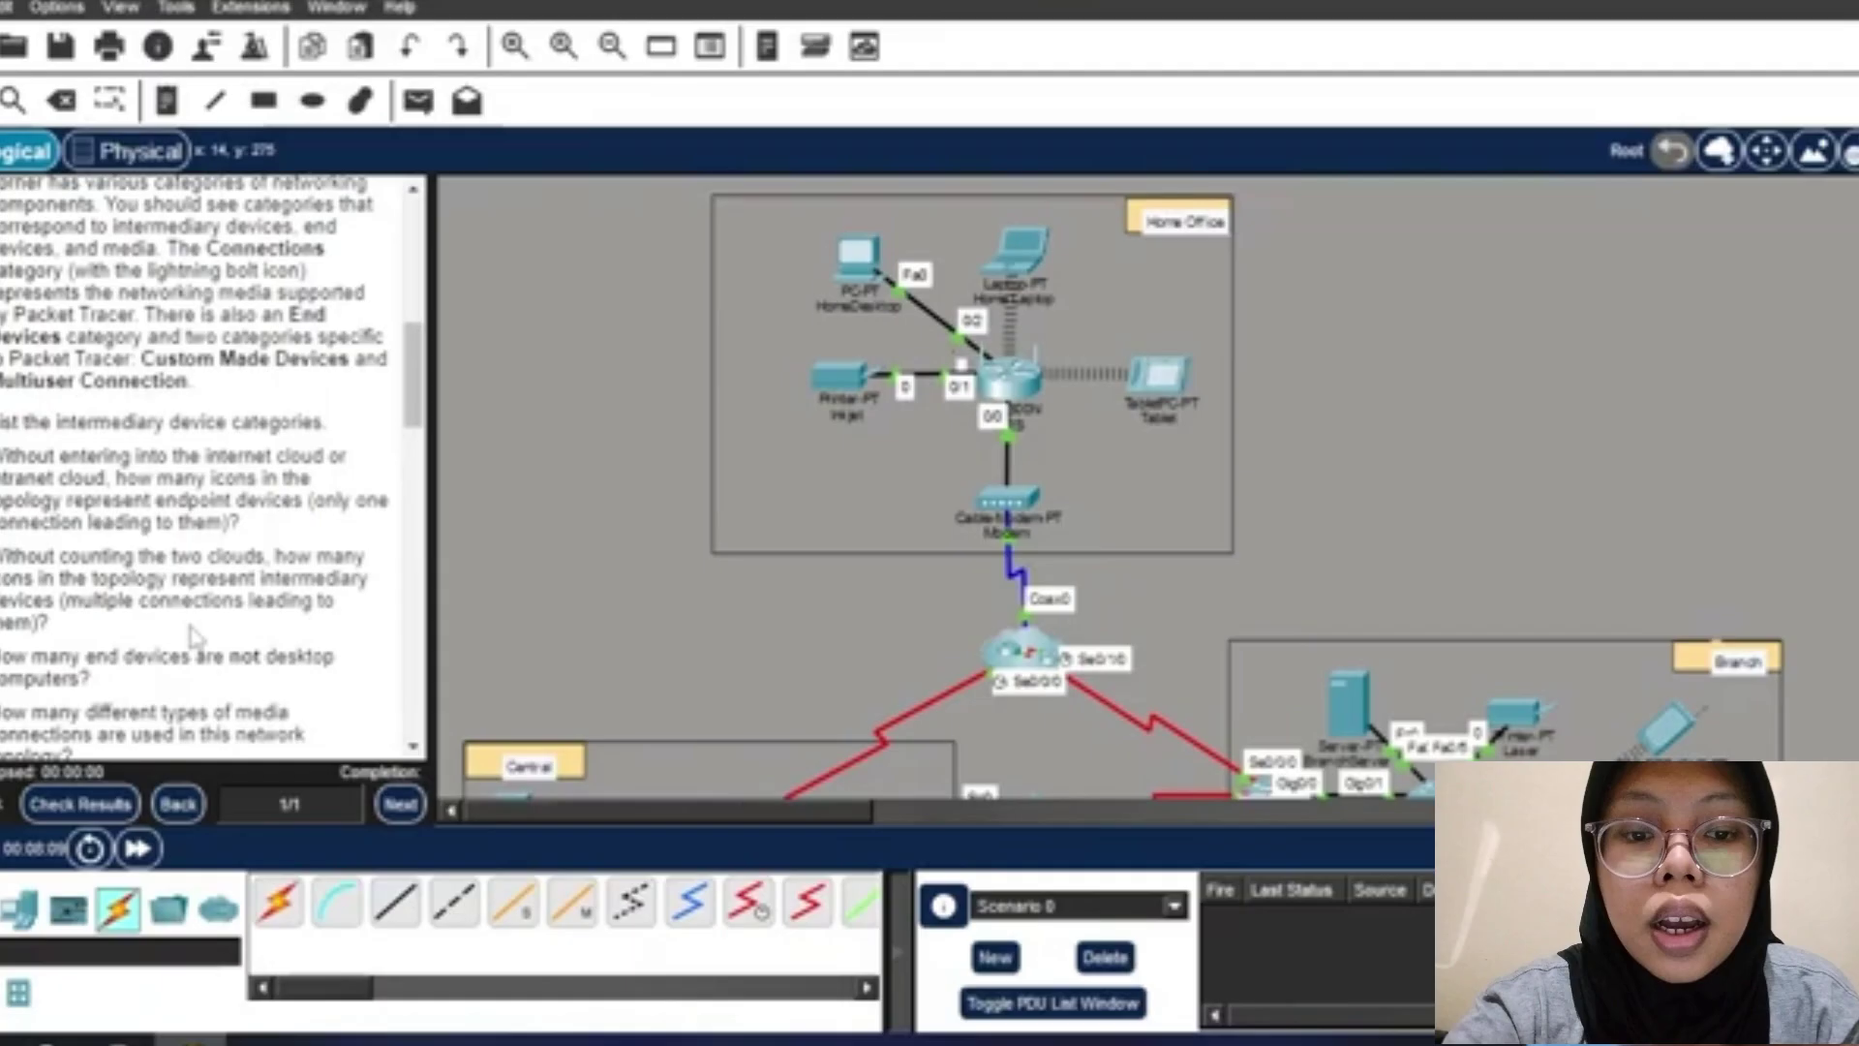
scroll(194, 636, "down", 1)
scroll(194, 634, "down", 1)
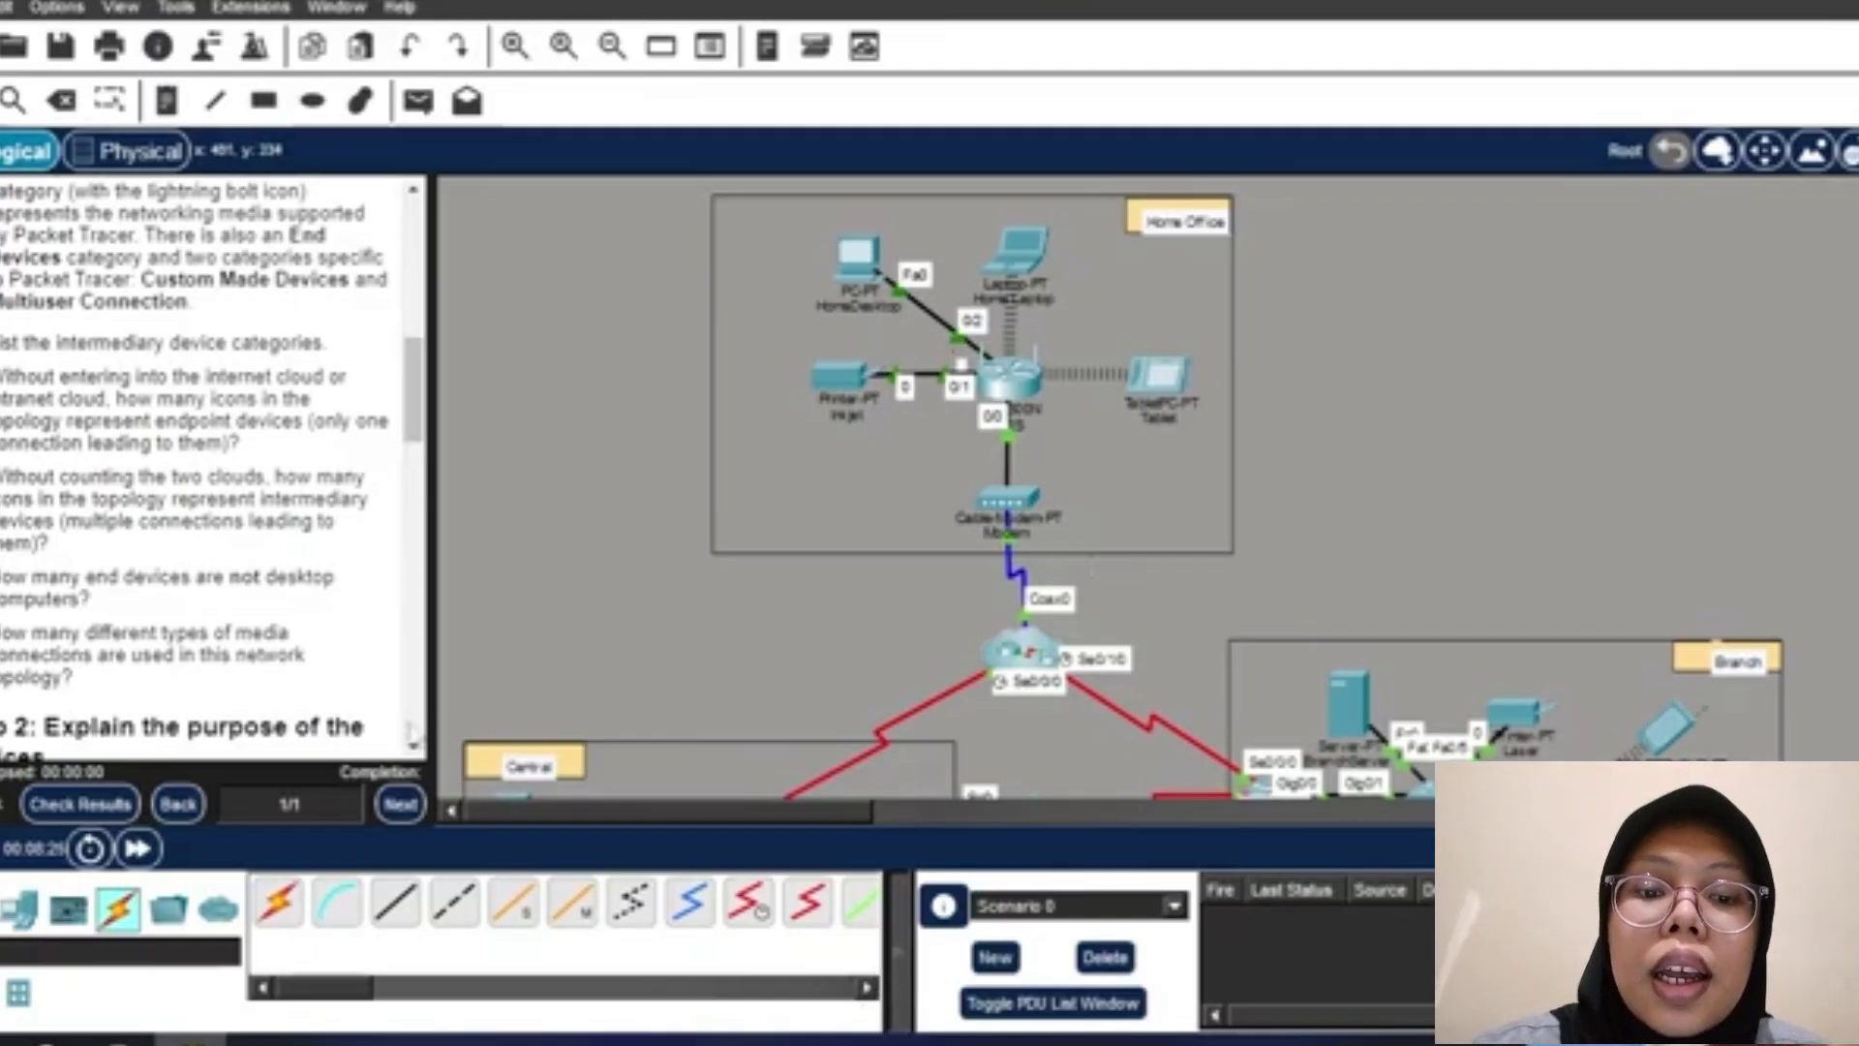
scroll(262, 662, "down", 1)
scroll(262, 661, "down", 7)
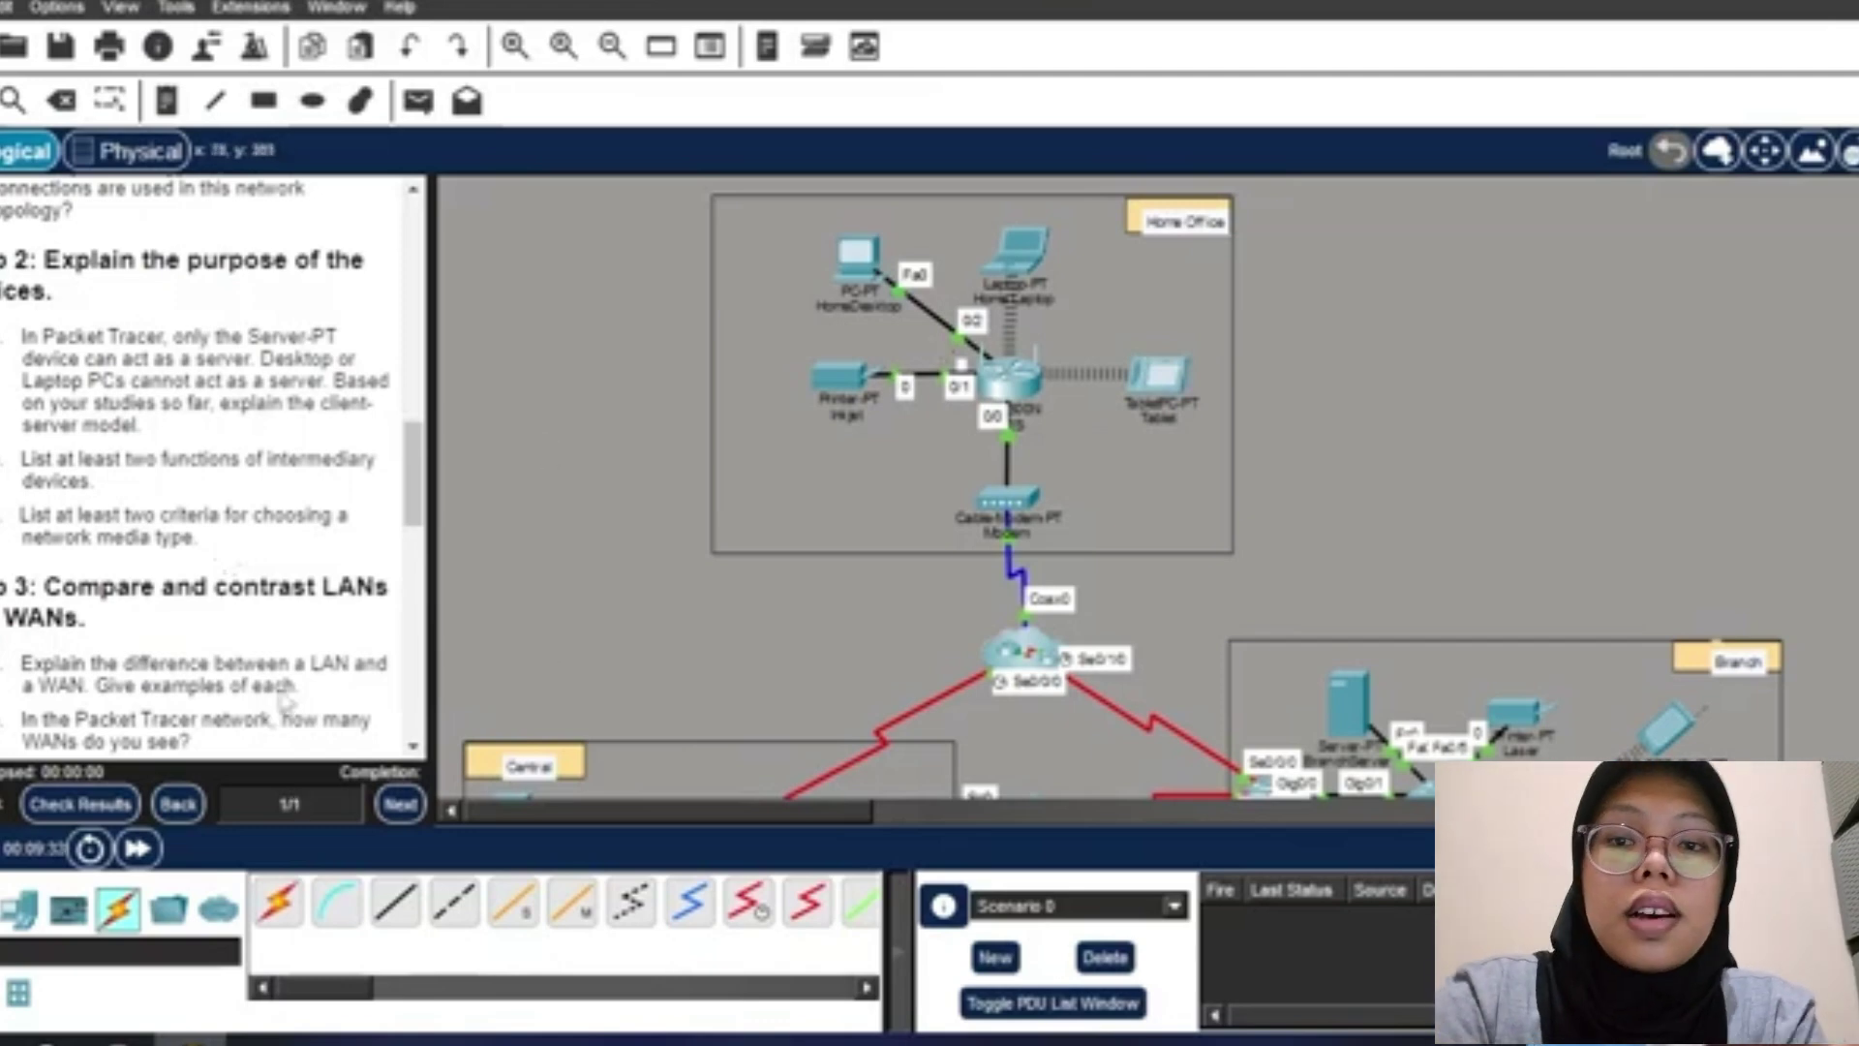
scroll(286, 702, "down", 3)
scroll(281, 683, "down", 2)
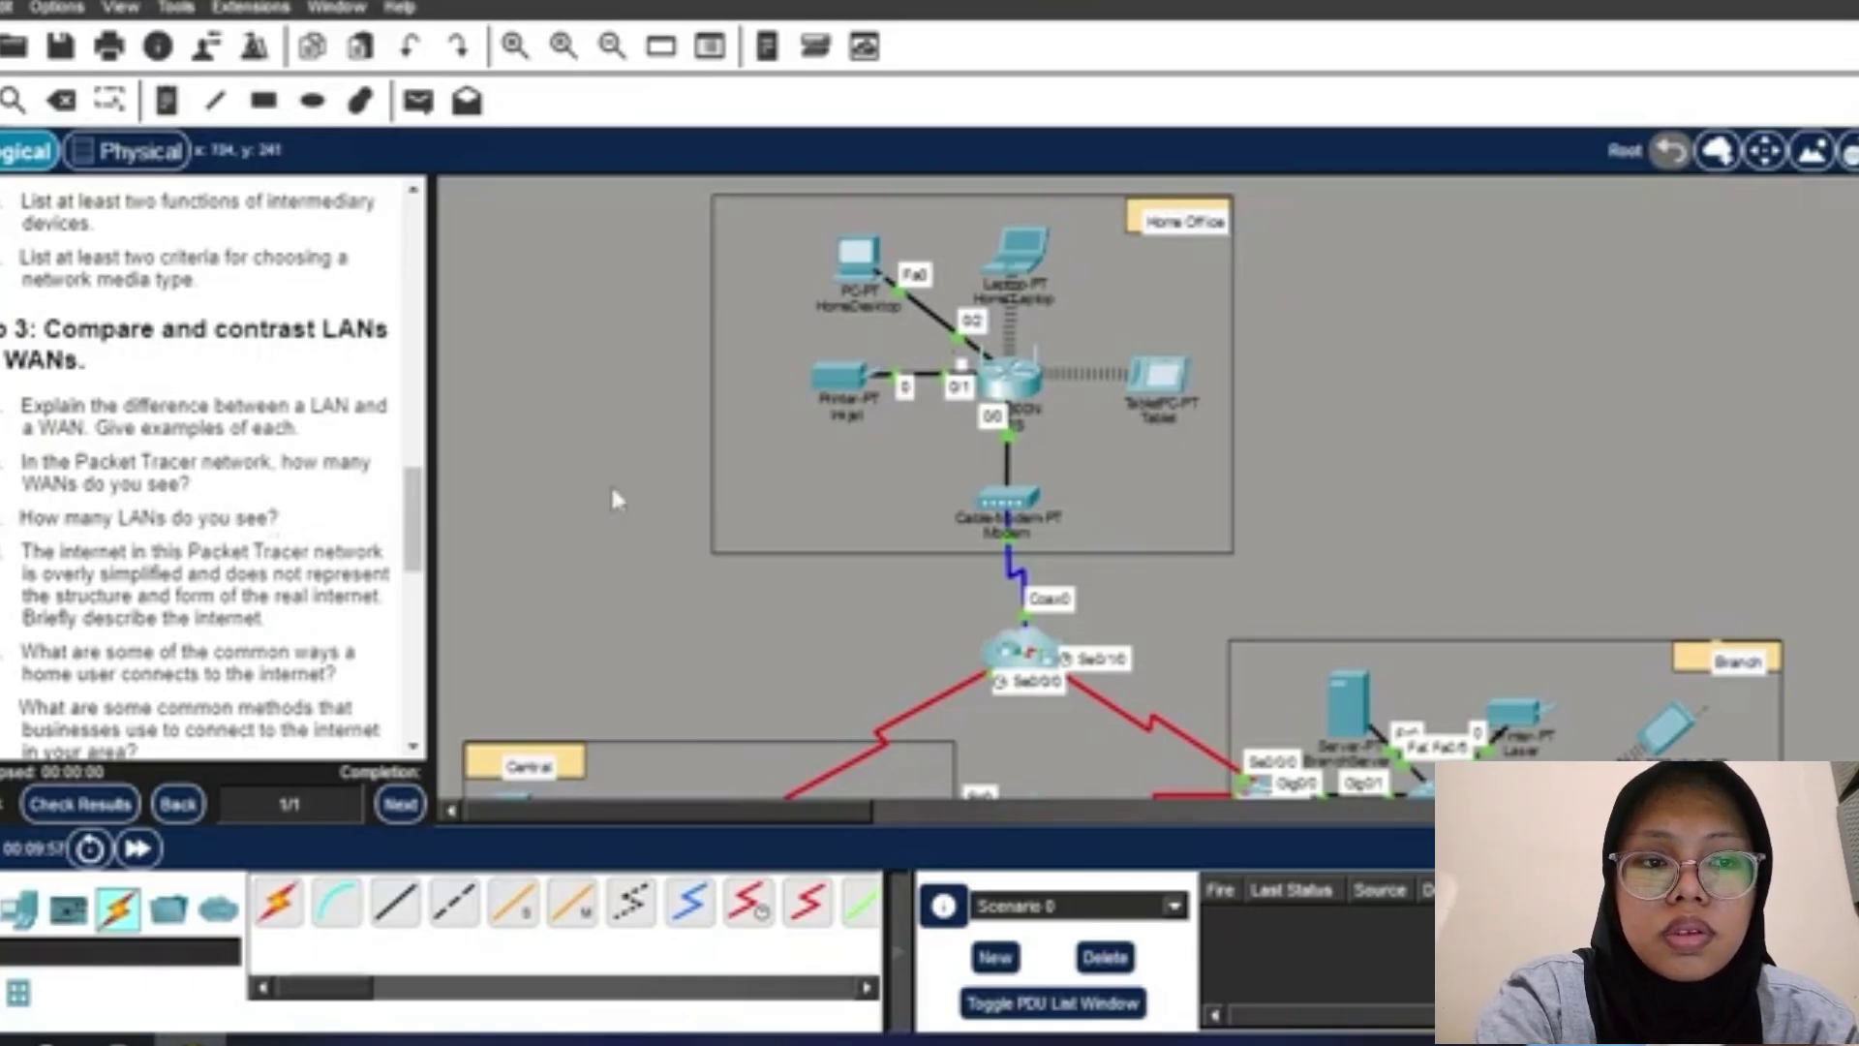
Examine the Home Office, Central and Branch areas and the clouds of the topology to identify its LANs and WANs.
scroll(612, 498, "down", 3)
scroll(614, 499, "down", 6)
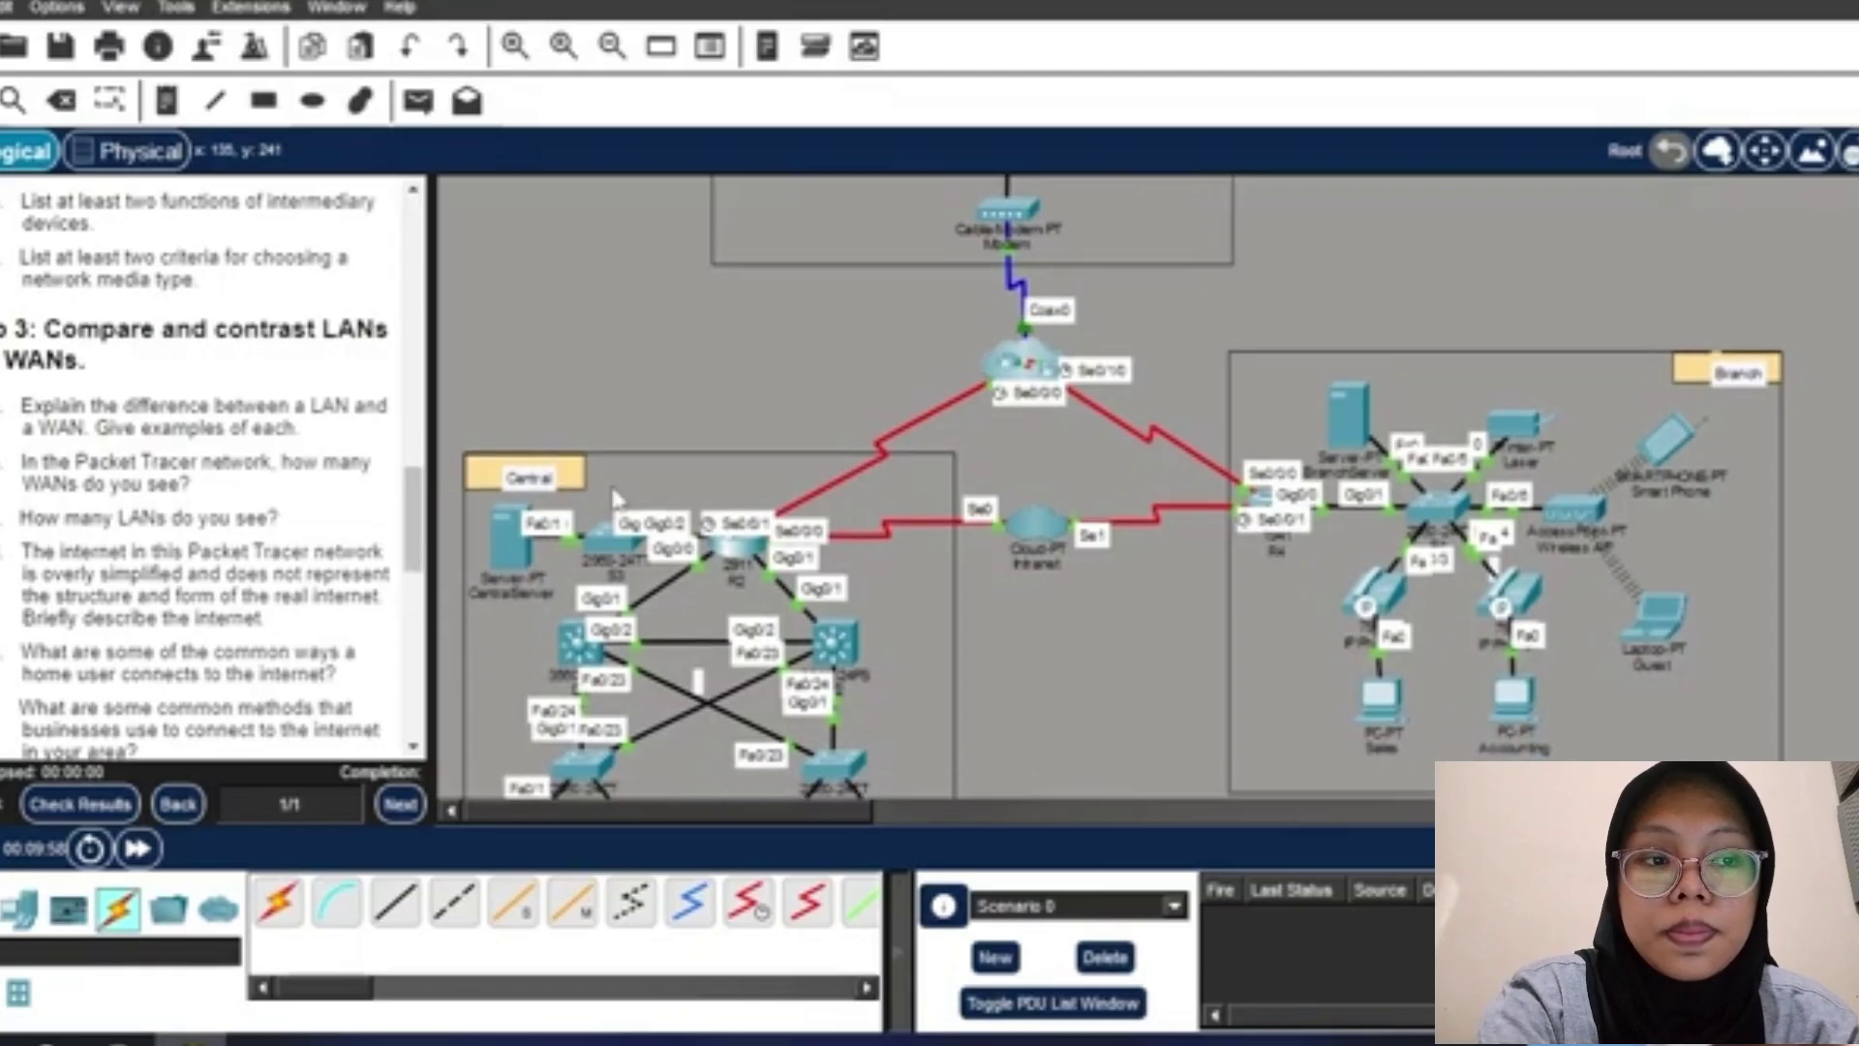
scroll(614, 498, "up", 4)
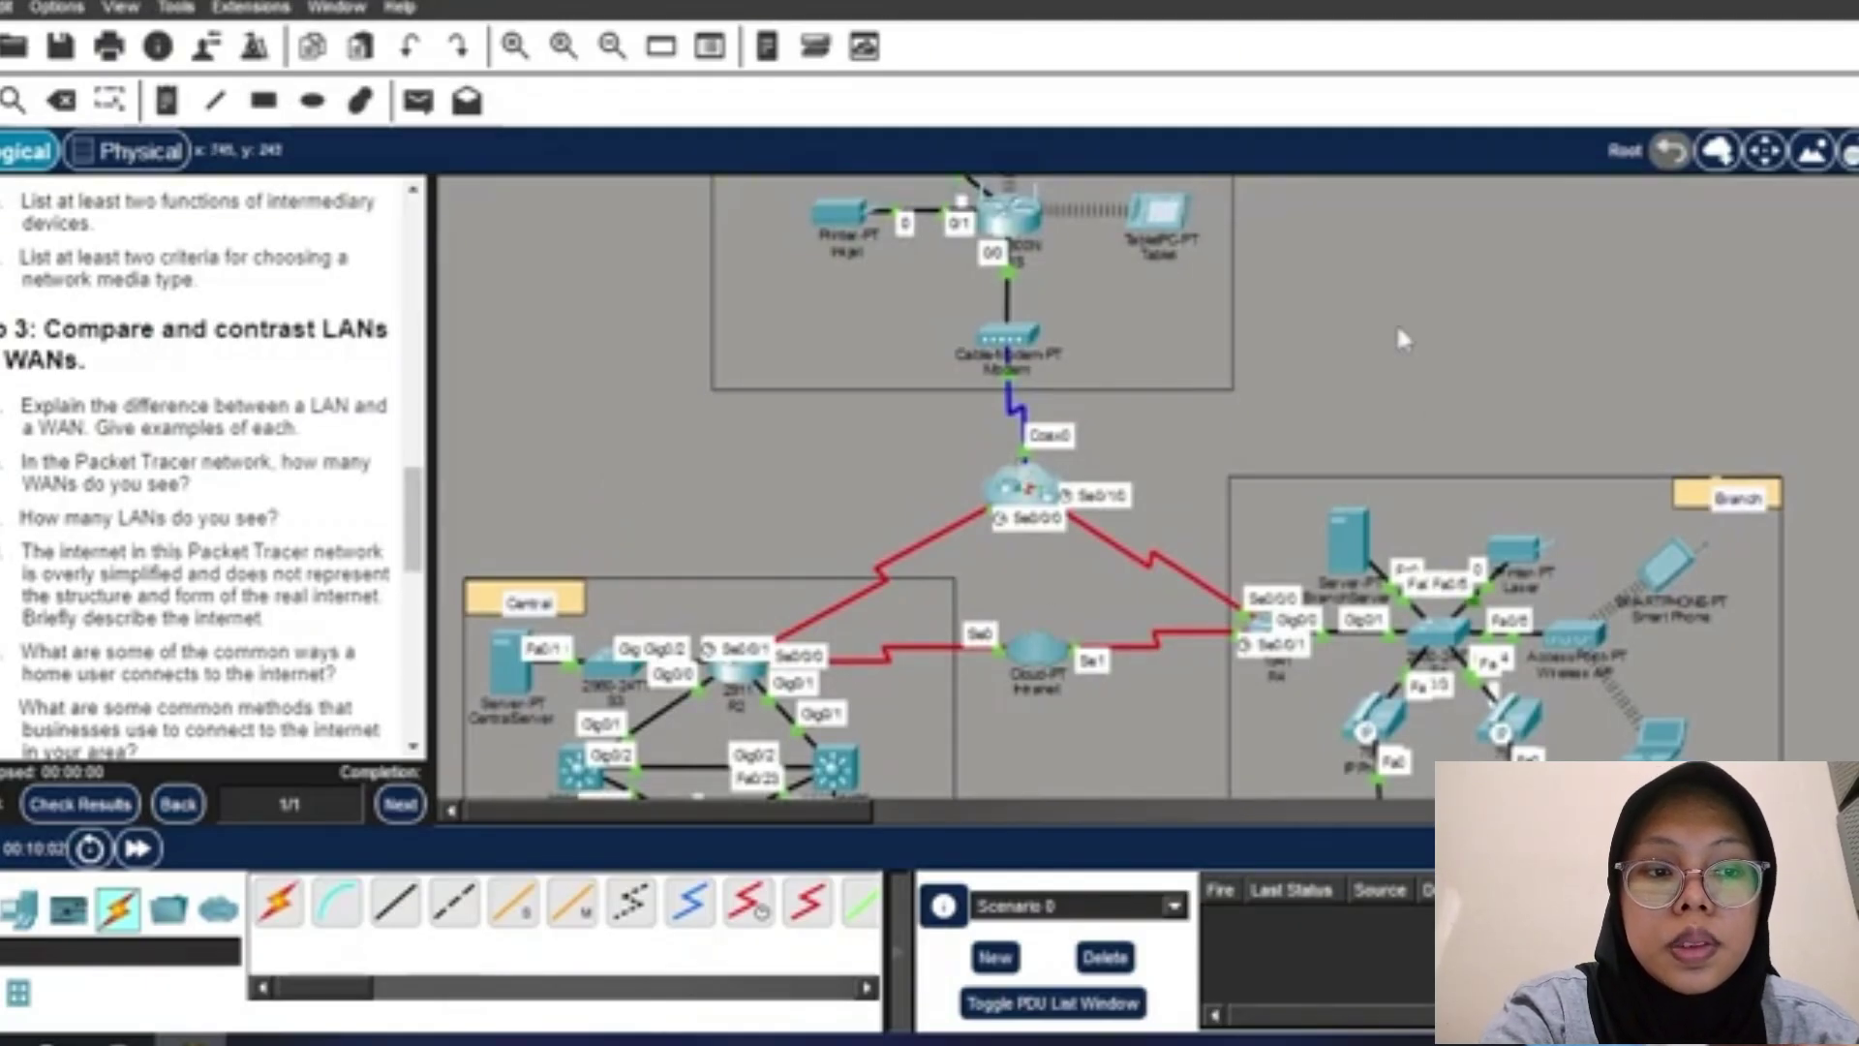
scroll(1399, 330, "up", 5)
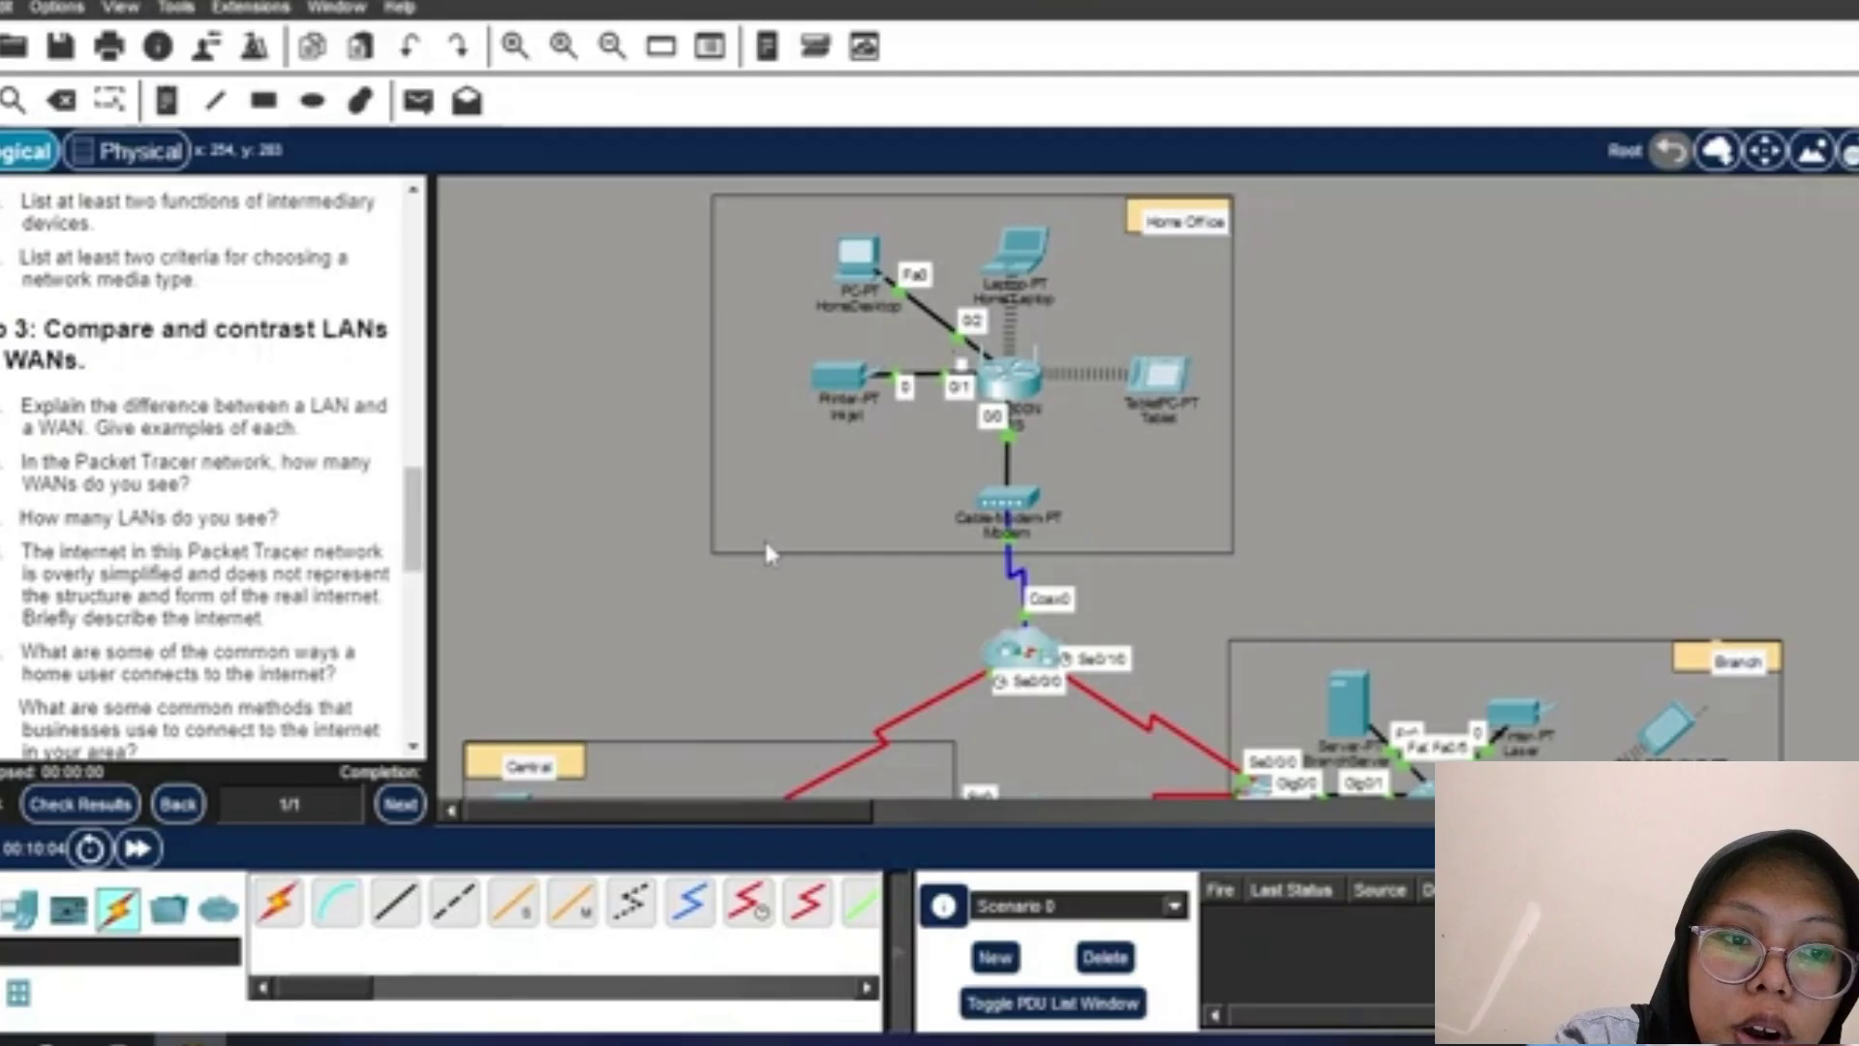
scroll(911, 358, "down", 1)
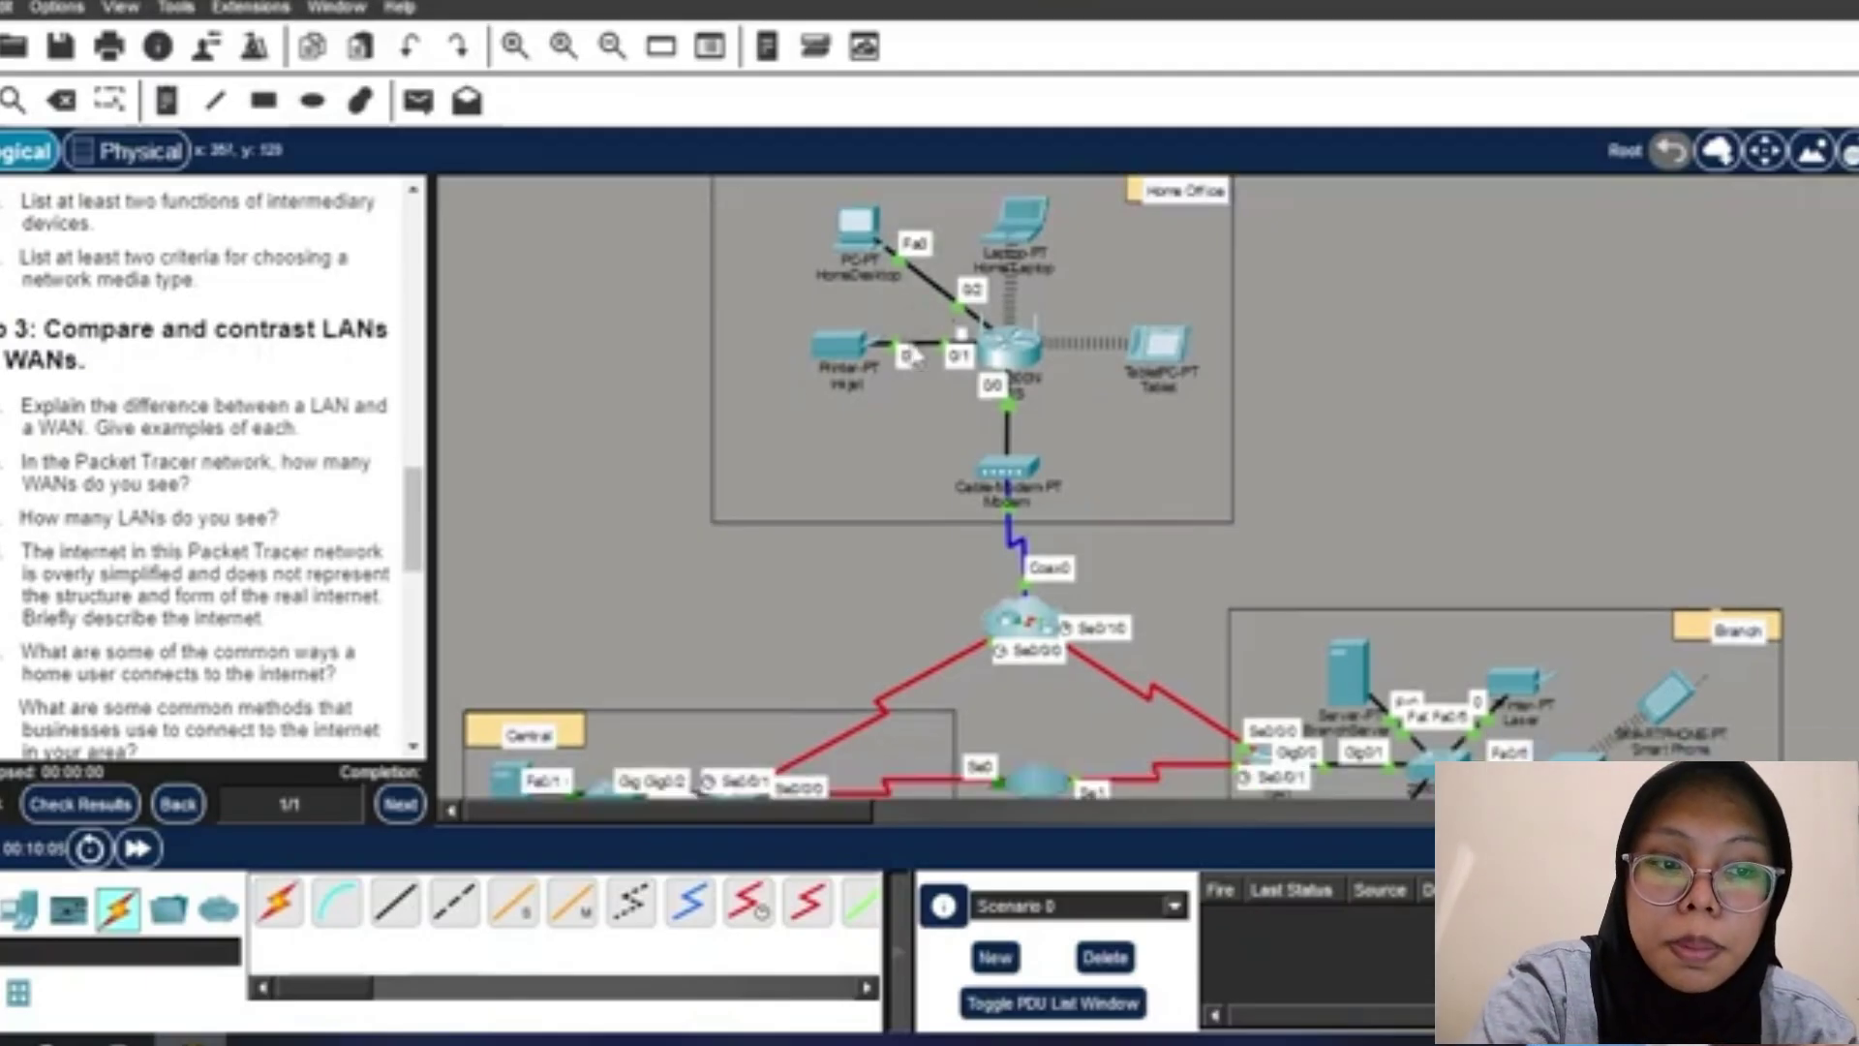
scroll(1010, 476, "up", 1)
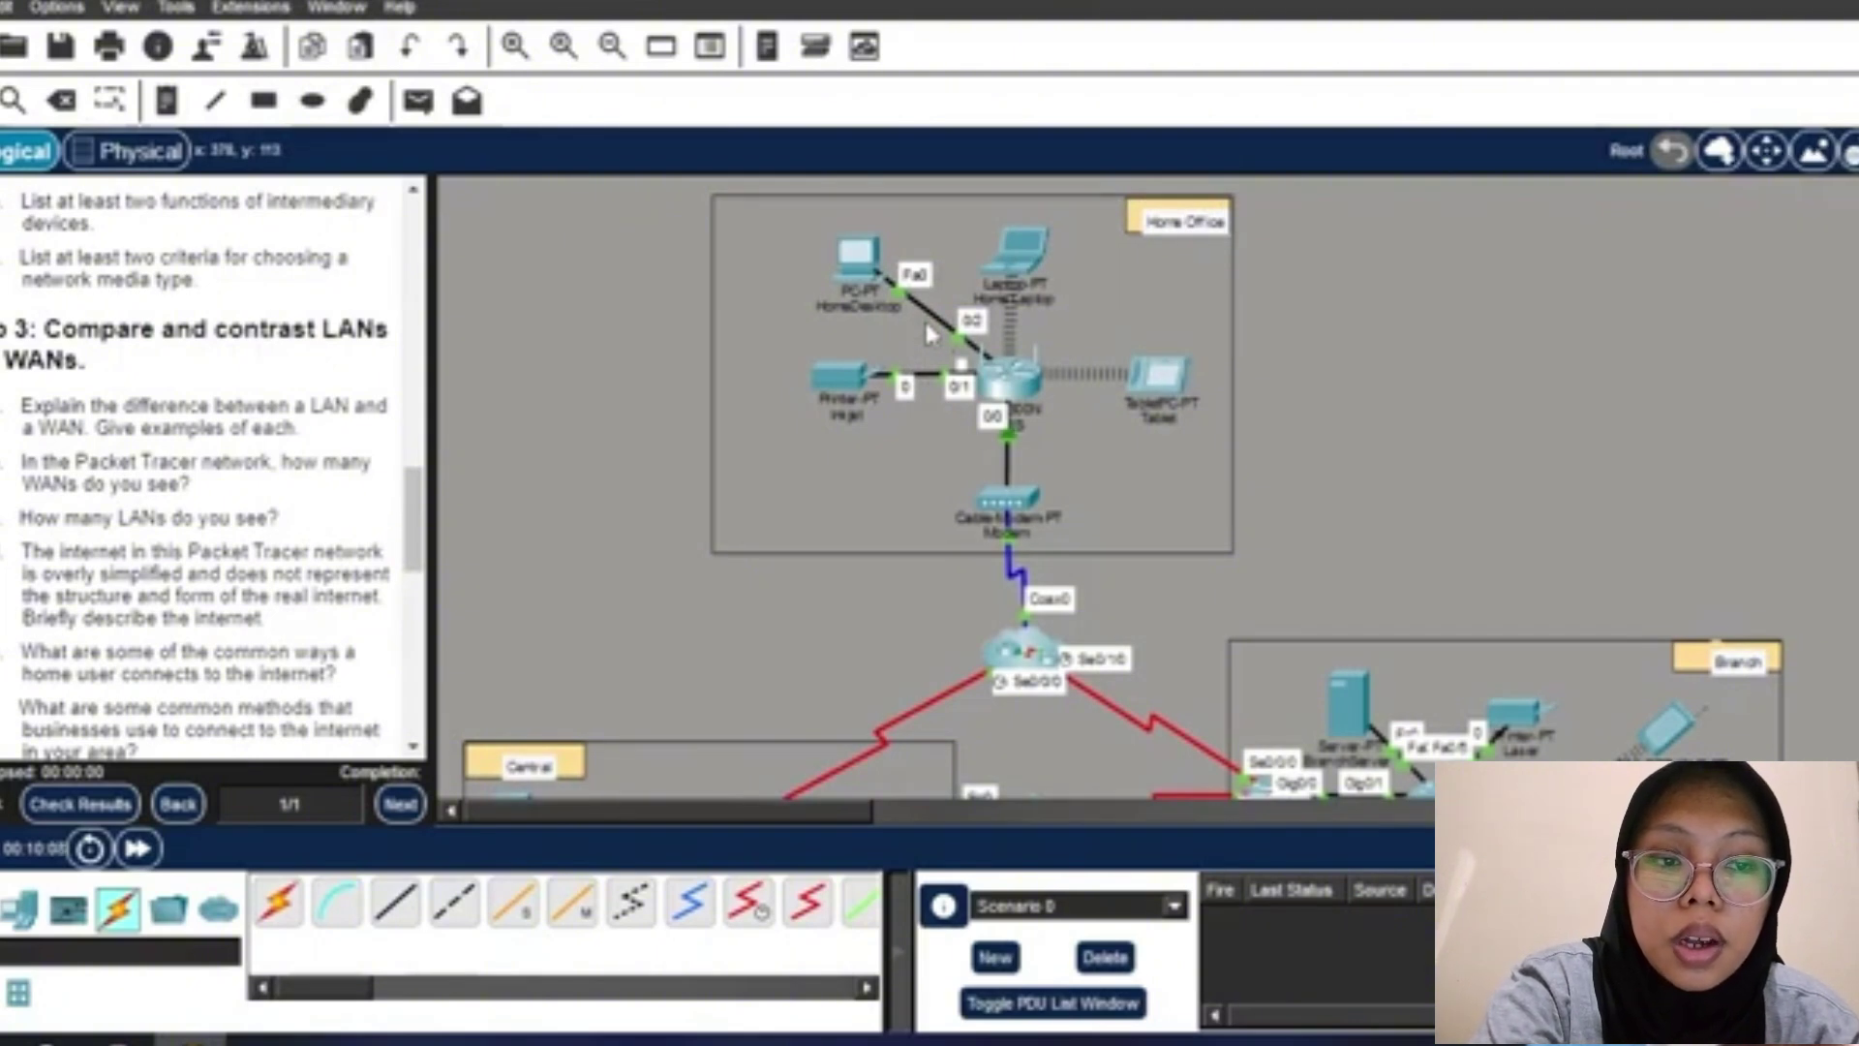
scroll(927, 334, "down", 5)
scroll(927, 334, "up", 5)
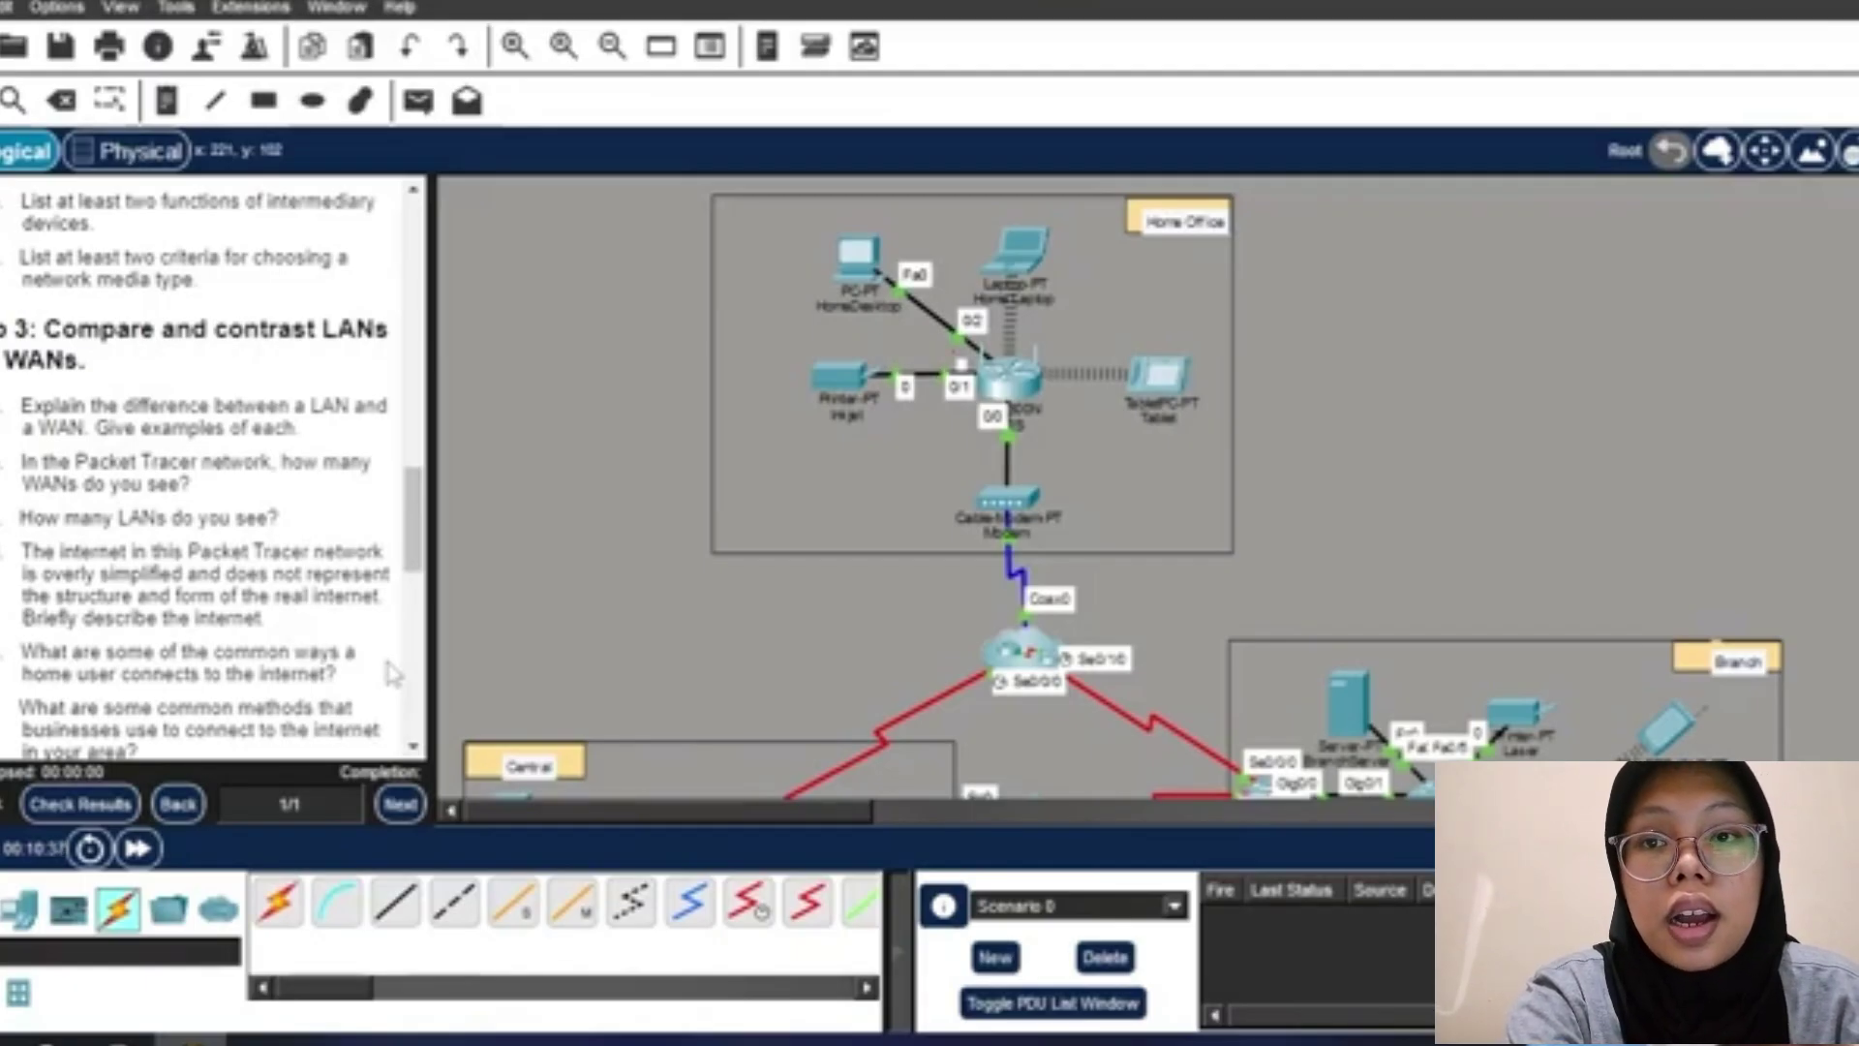
Read the remaining Step 3 questions on internet connection methods and the tasks of the Challenge Question.
scroll(392, 675, "down", 1)
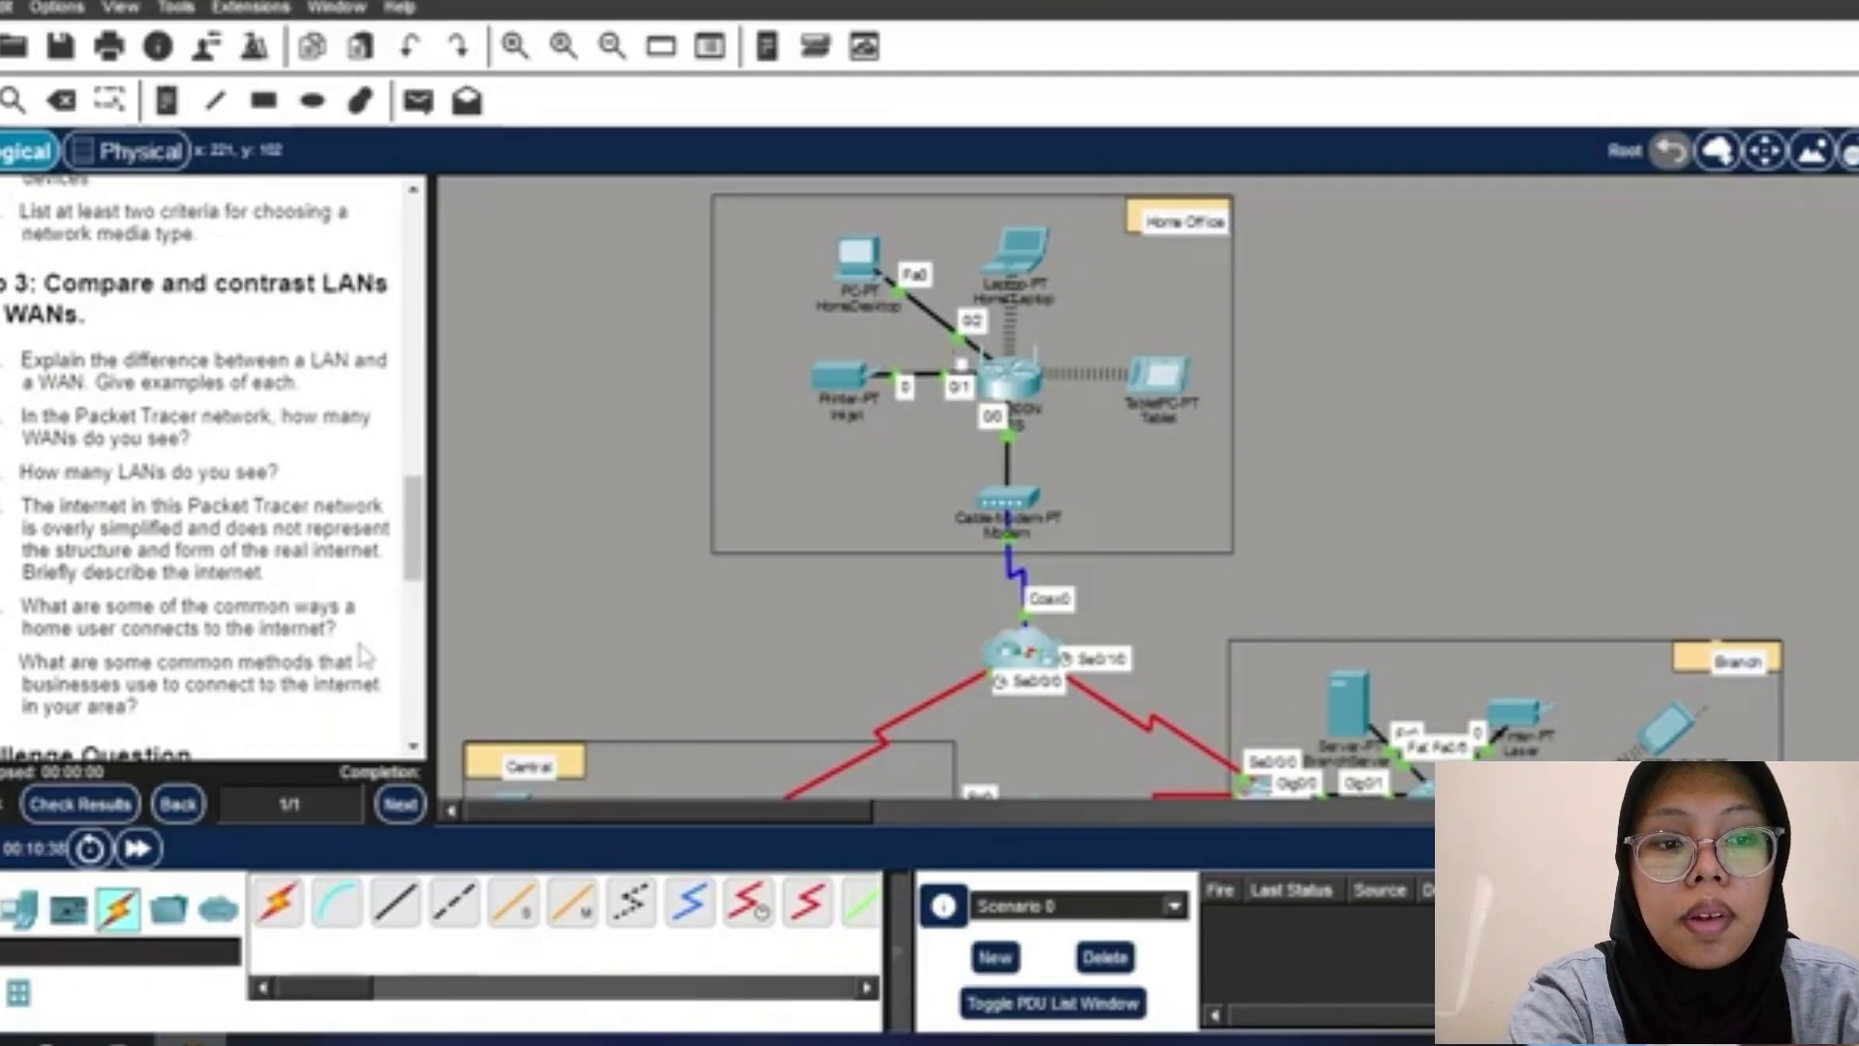
scroll(320, 674, "down", 1)
scroll(274, 693, "down", 3)
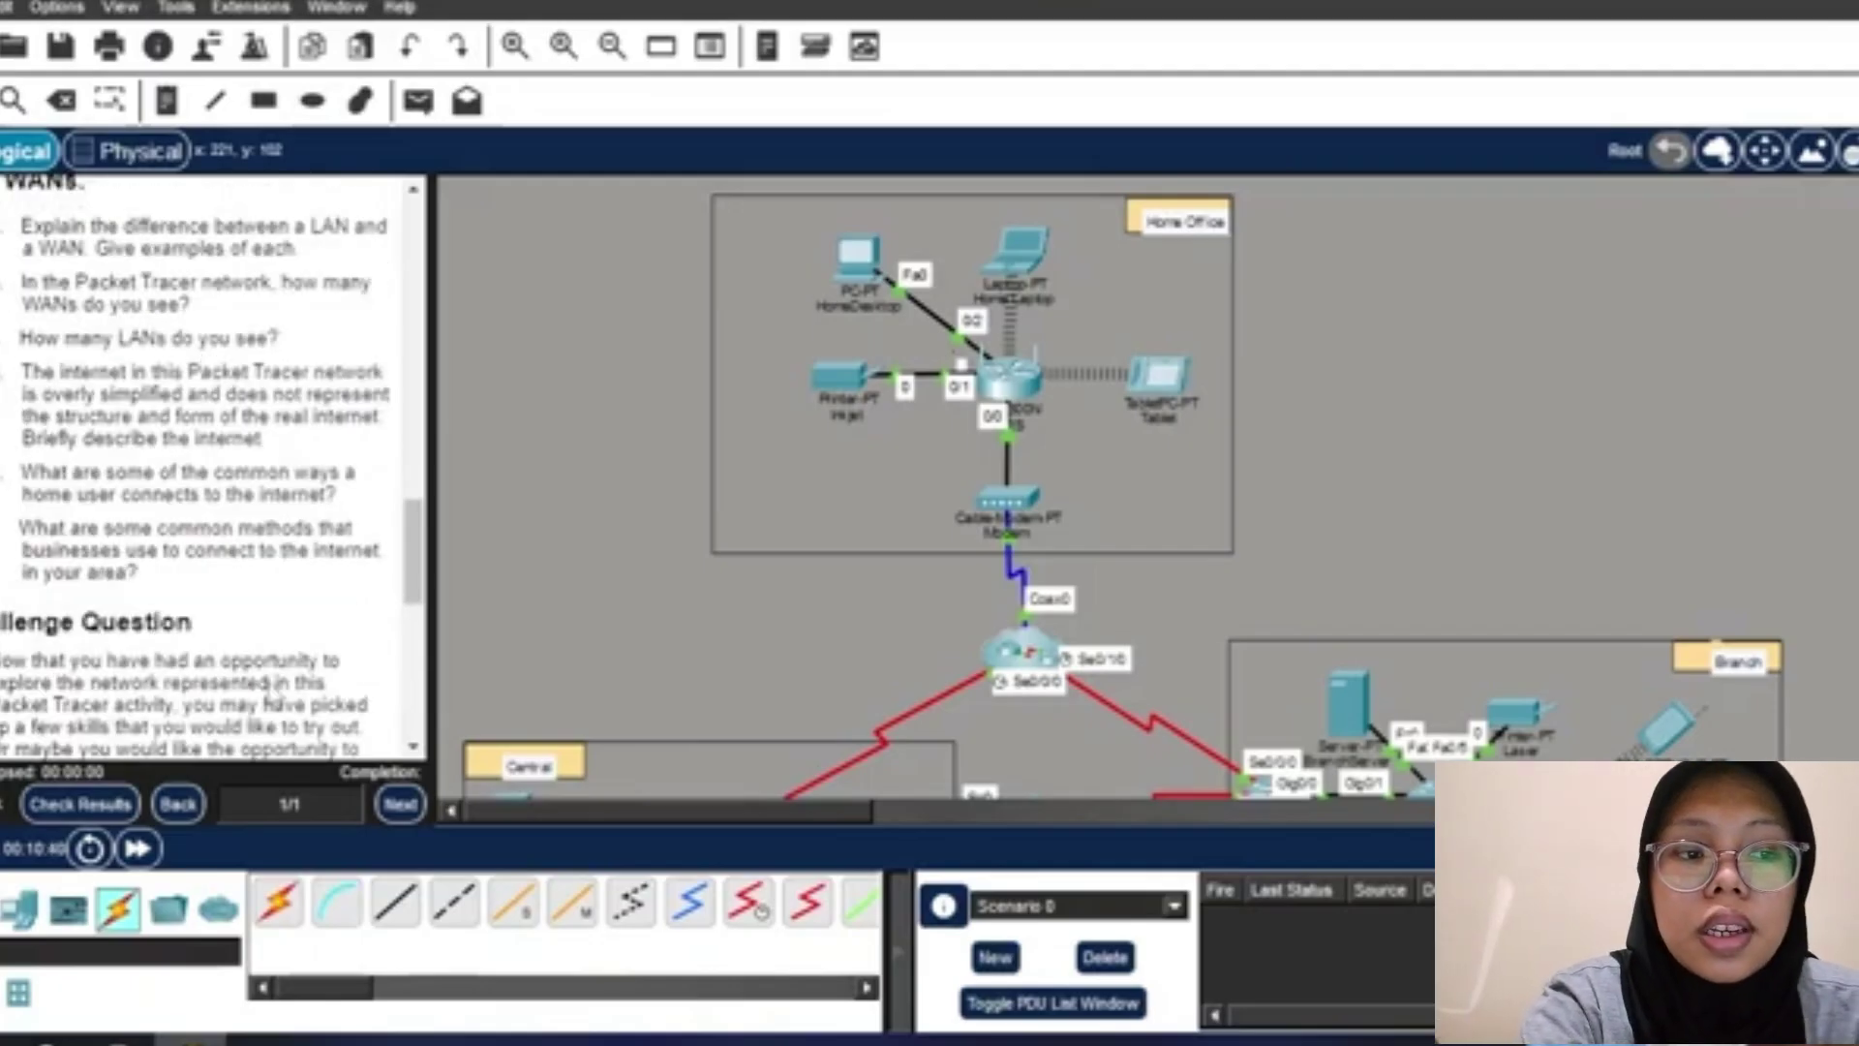
scroll(130, 498, "down", 1)
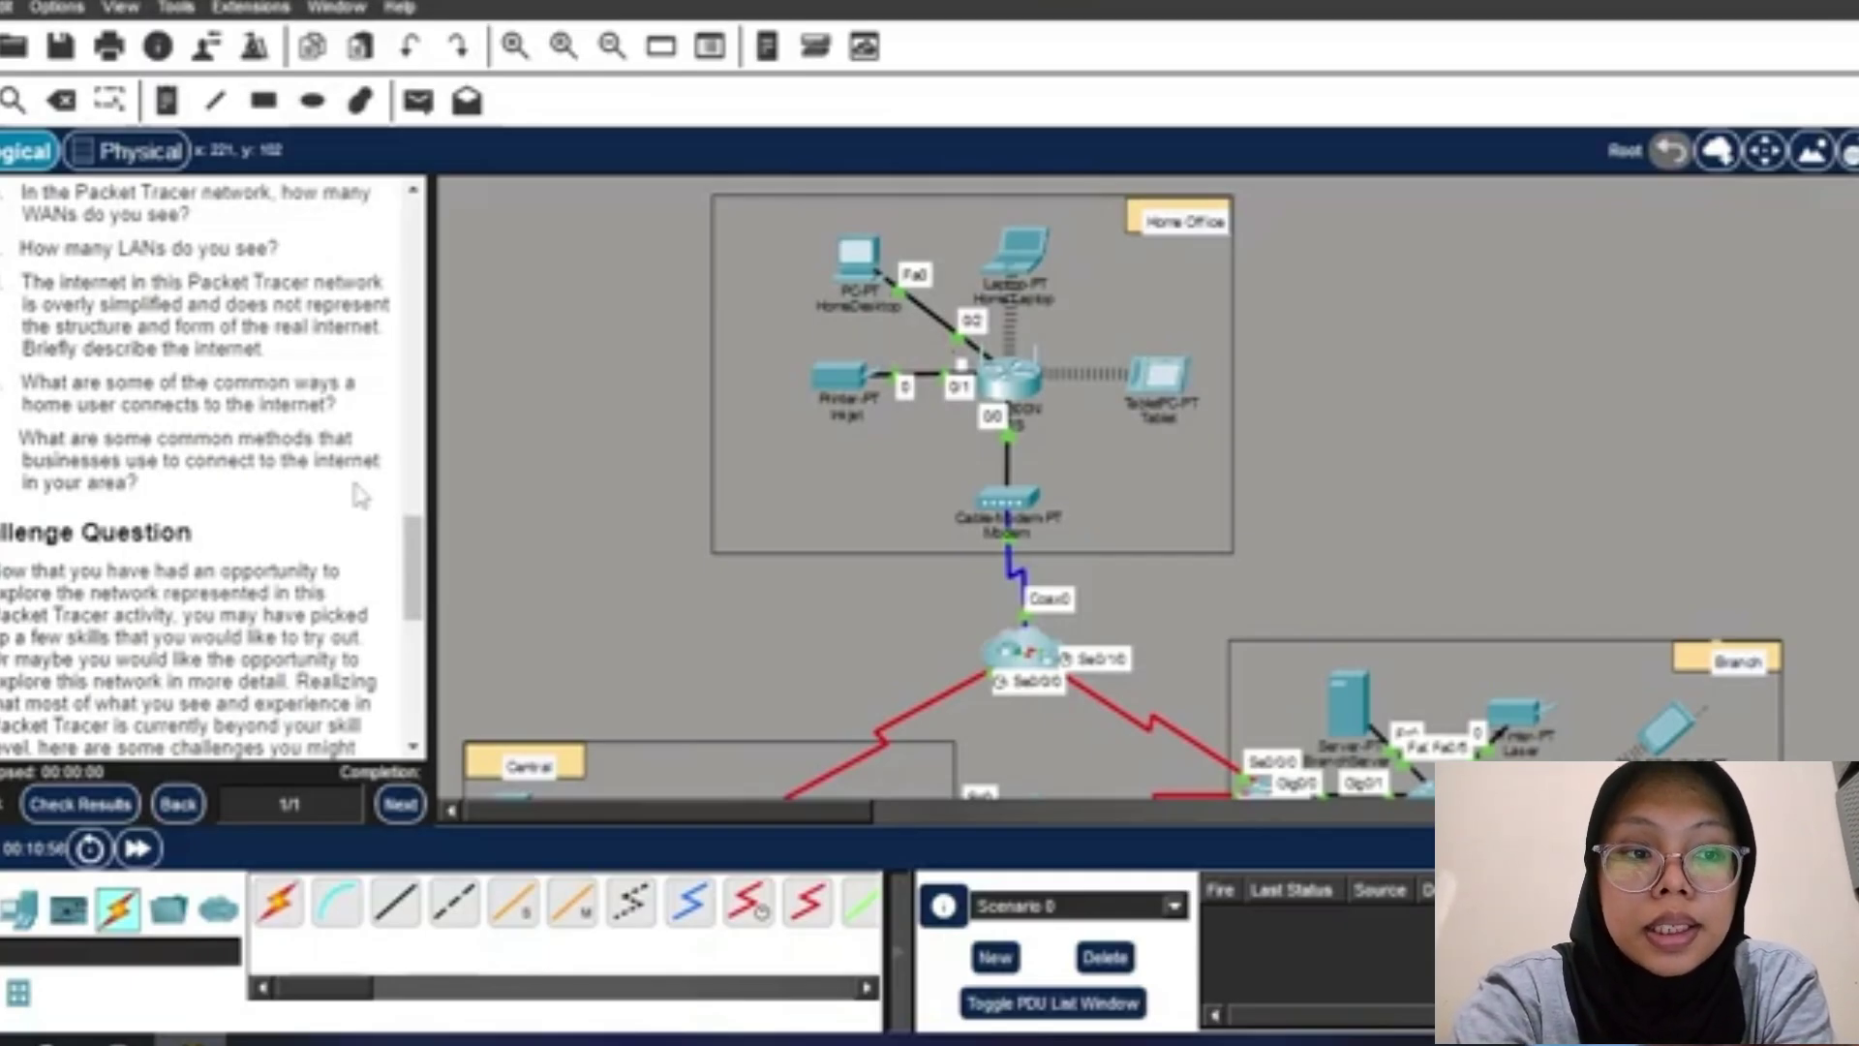
scroll(360, 496, "down", 3)
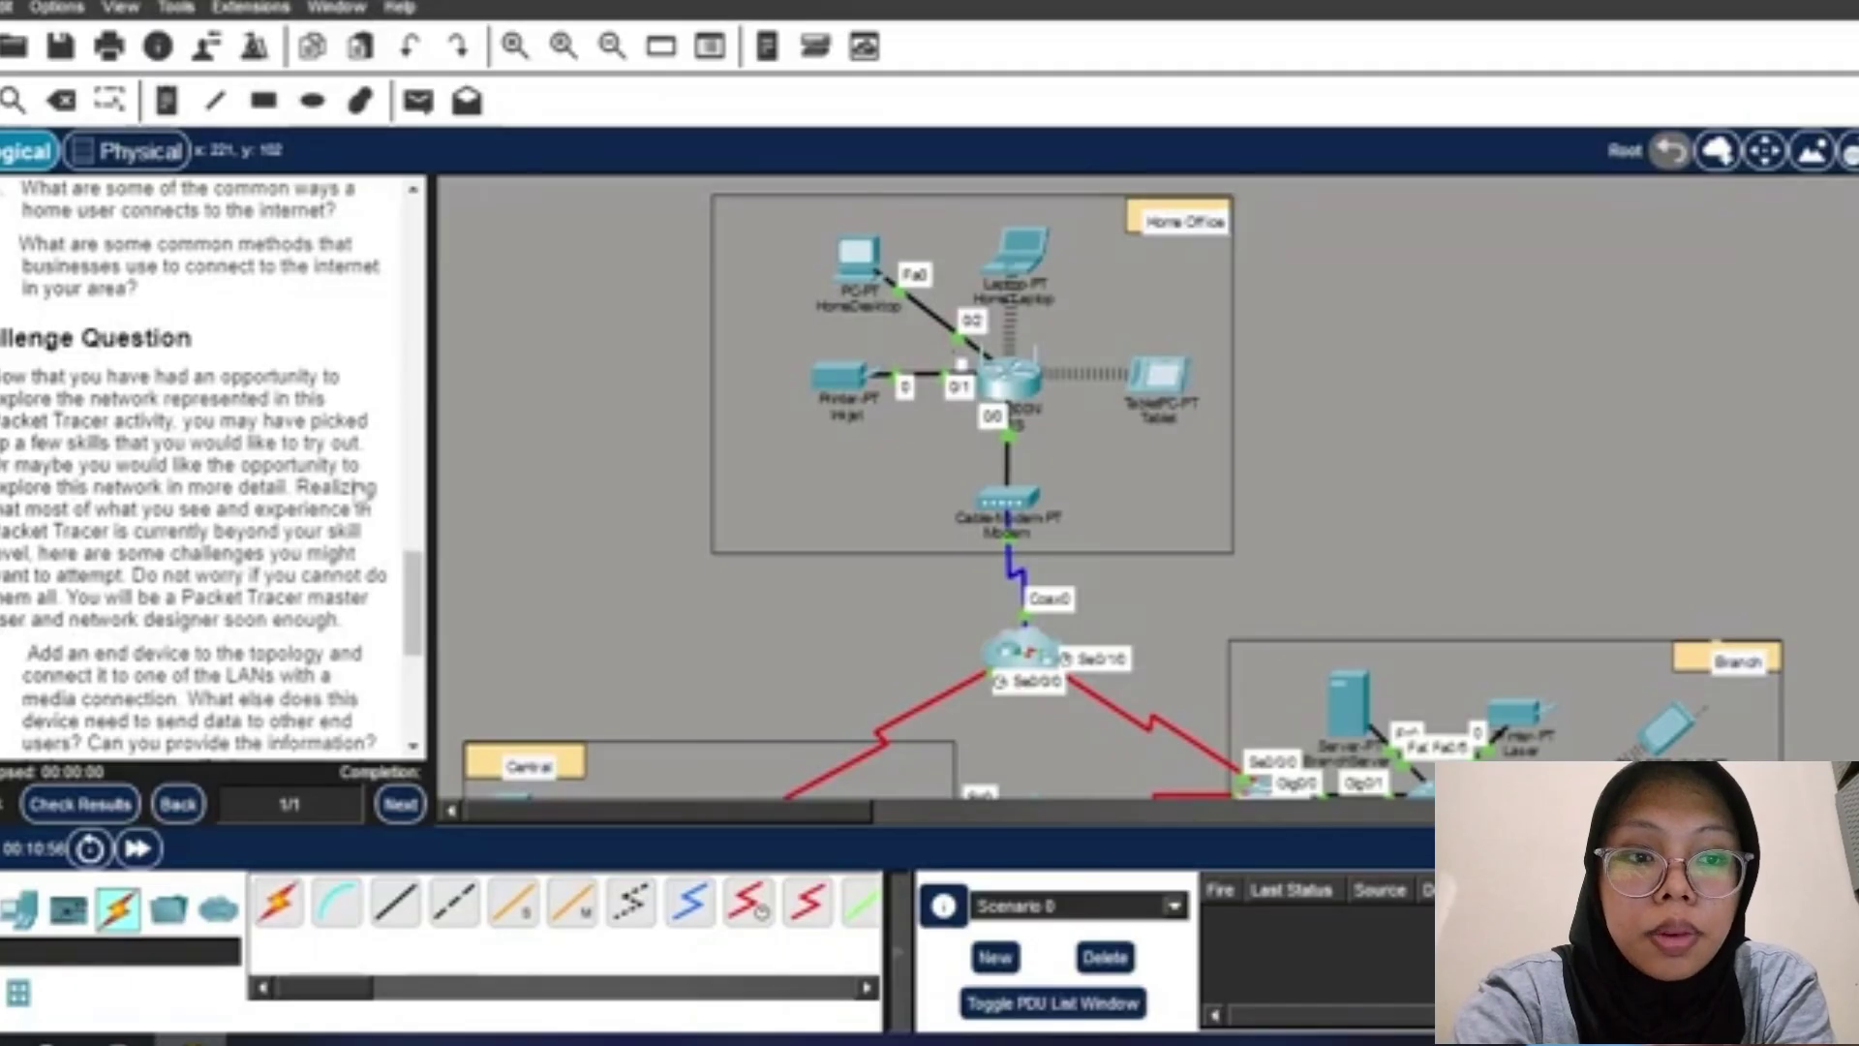
scroll(360, 489, "down", 4)
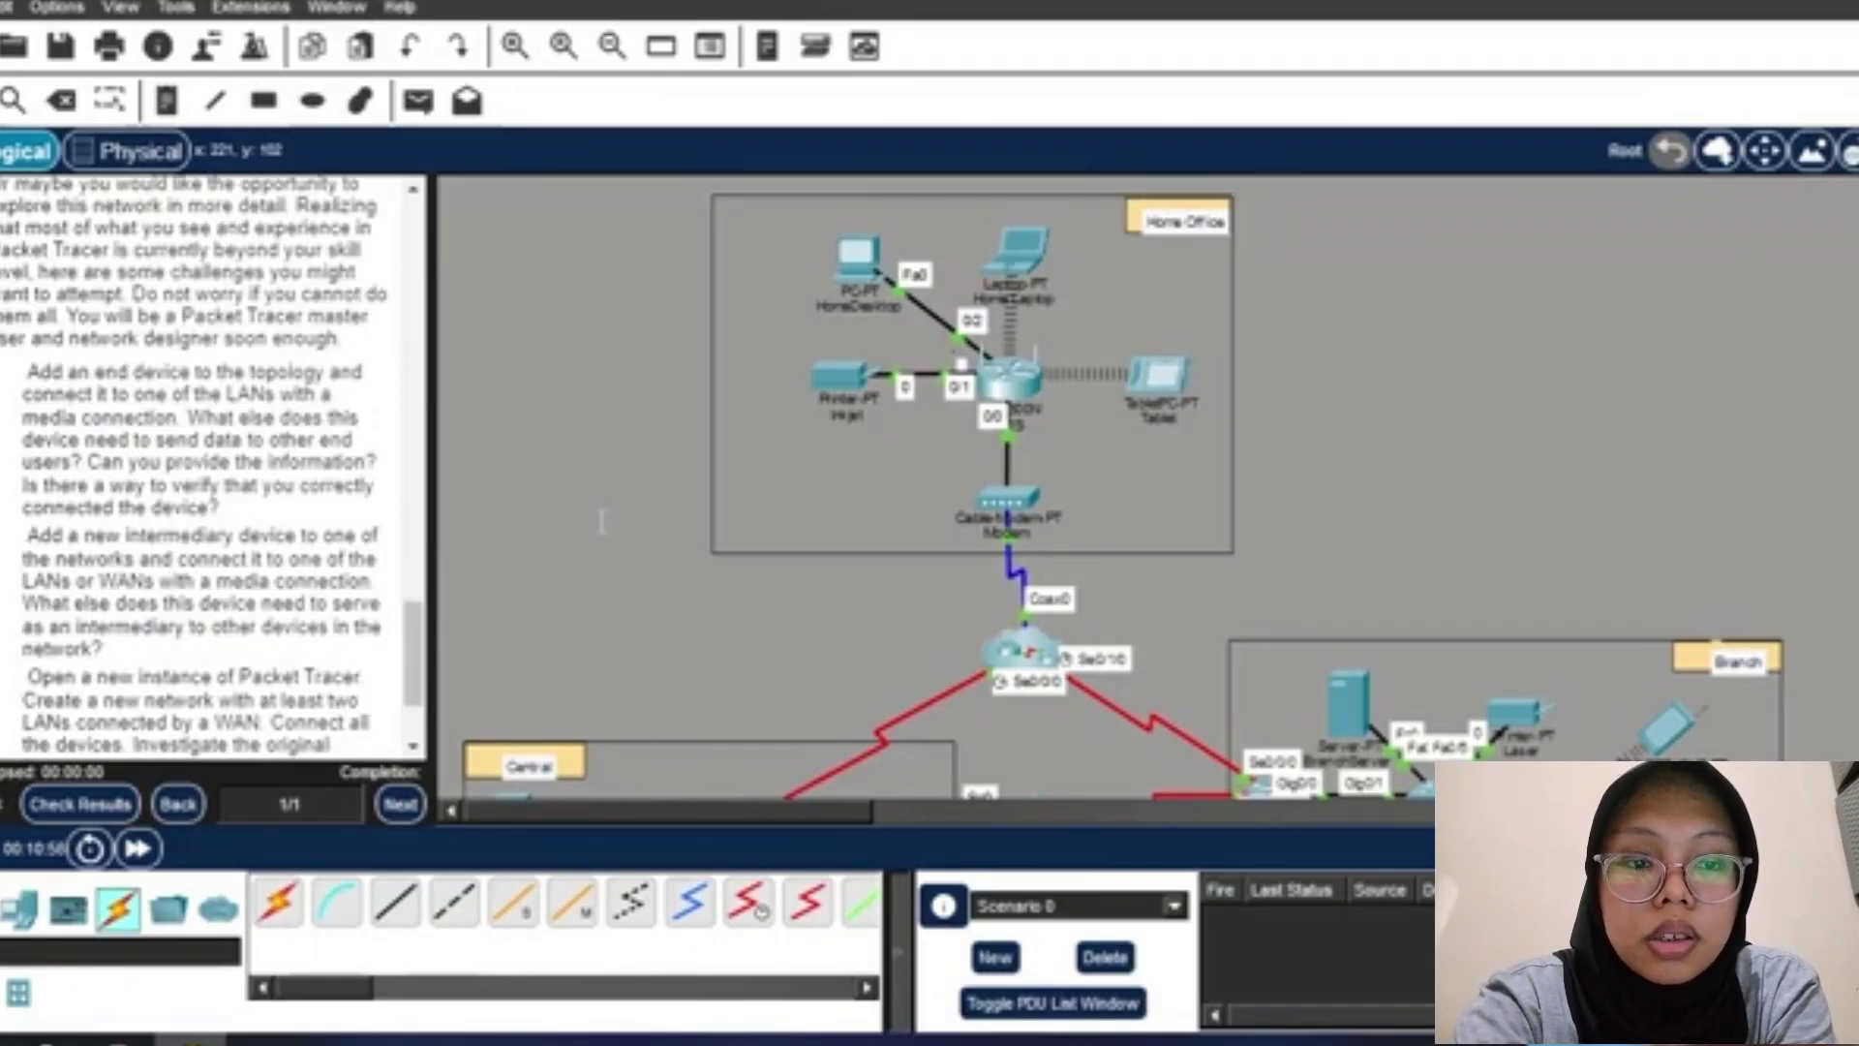
Place a PT8200 router in the empty workspace below the Central network and move it further down.
scroll(605, 533, "down", 10)
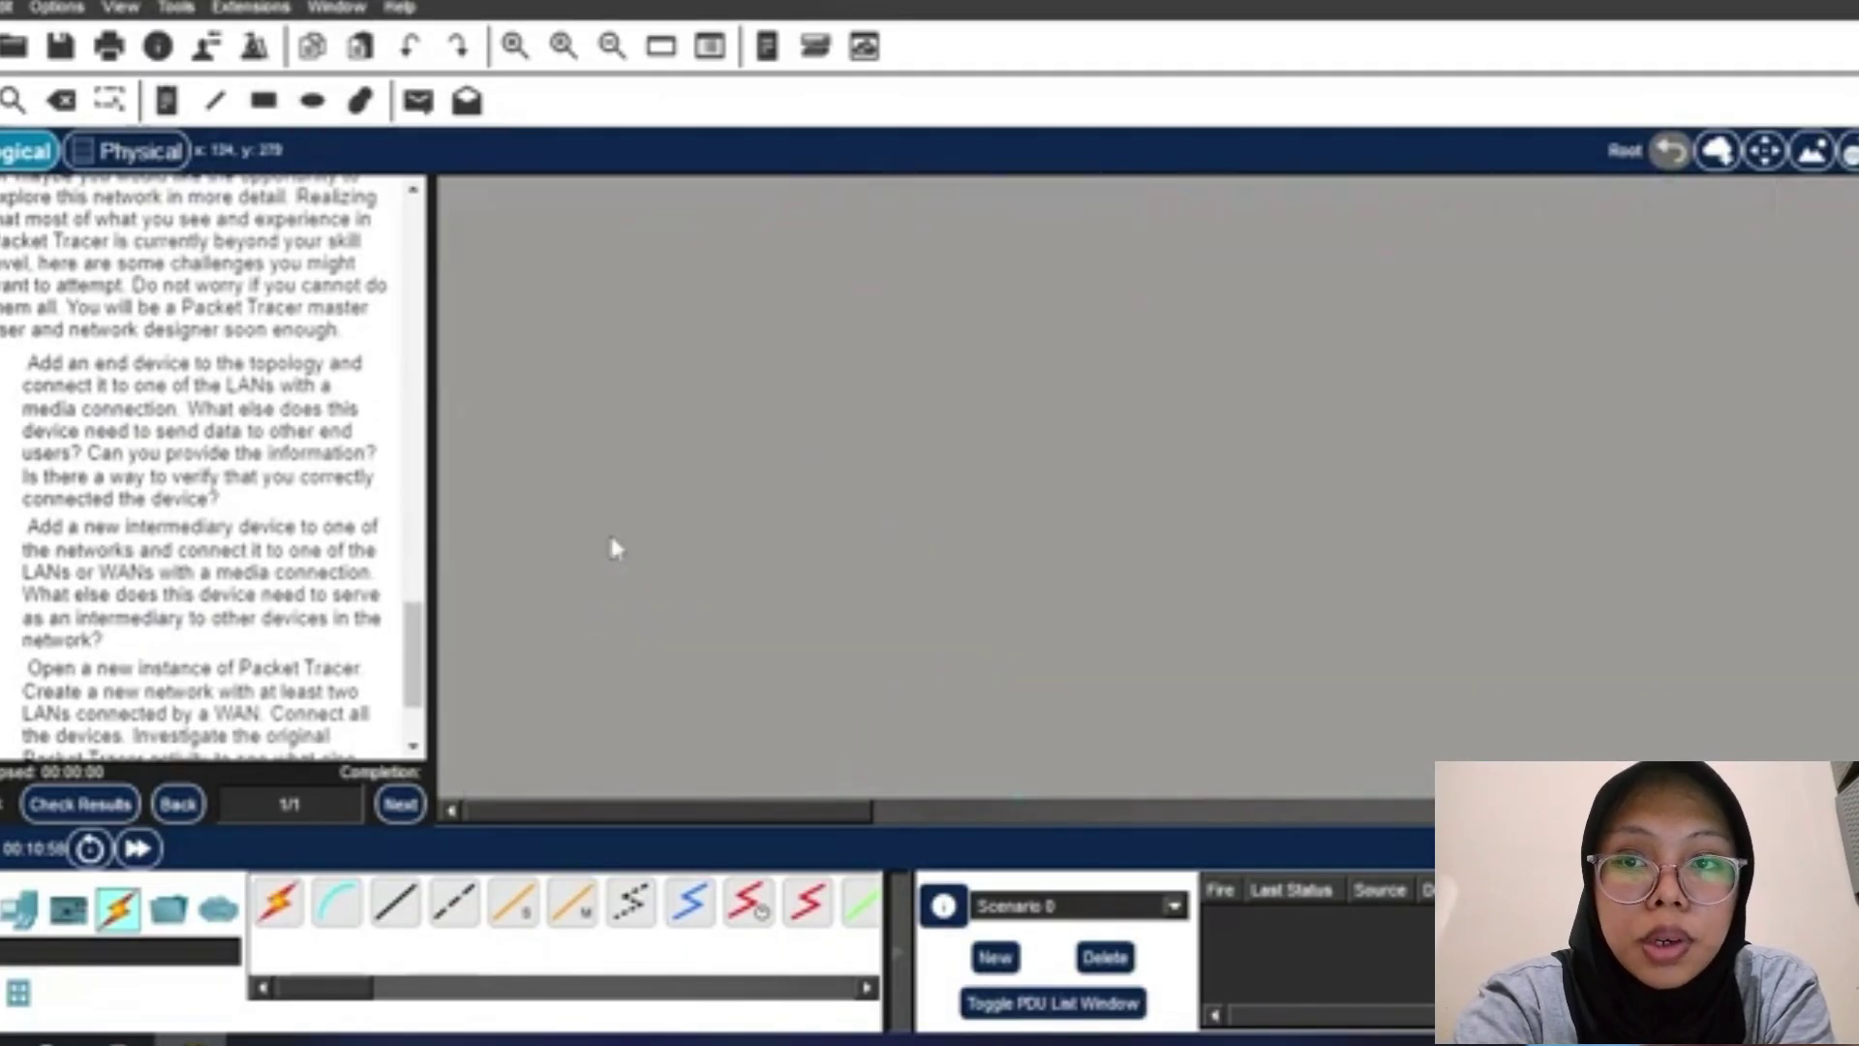
scroll(611, 540, "up", 2)
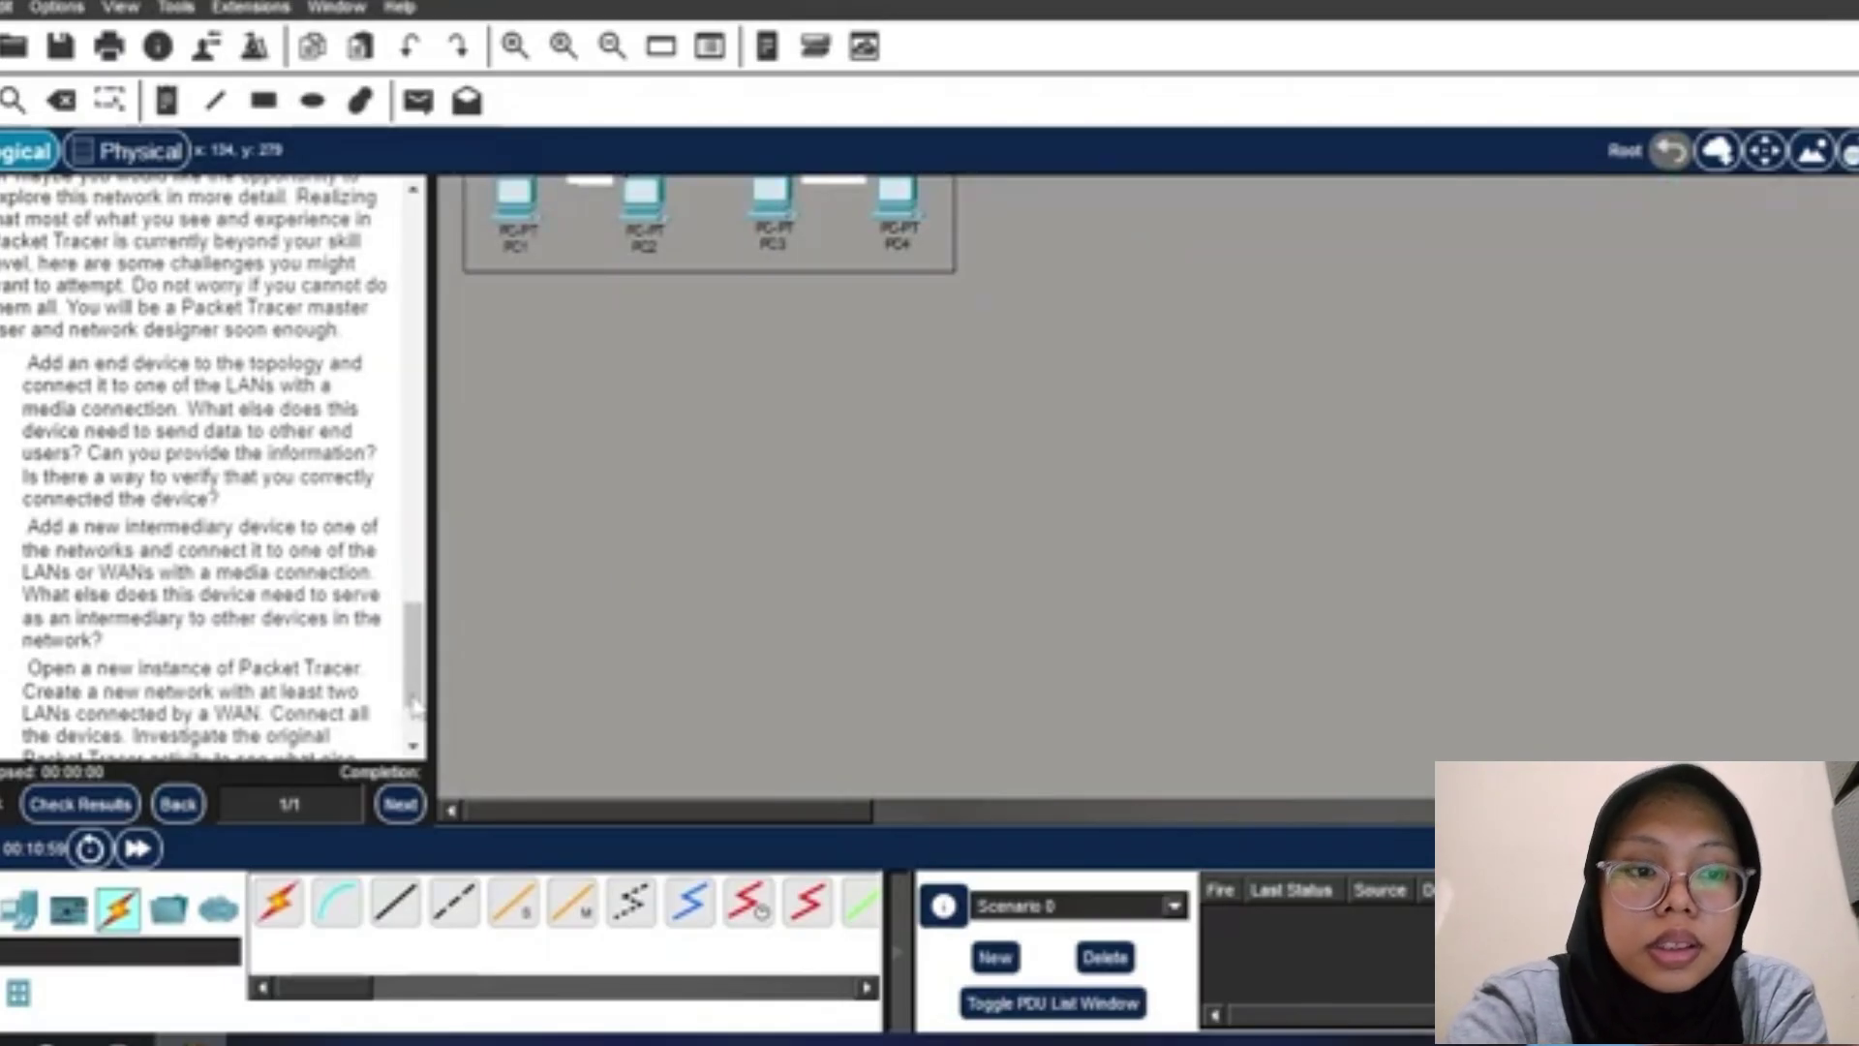
left_click(20, 908)
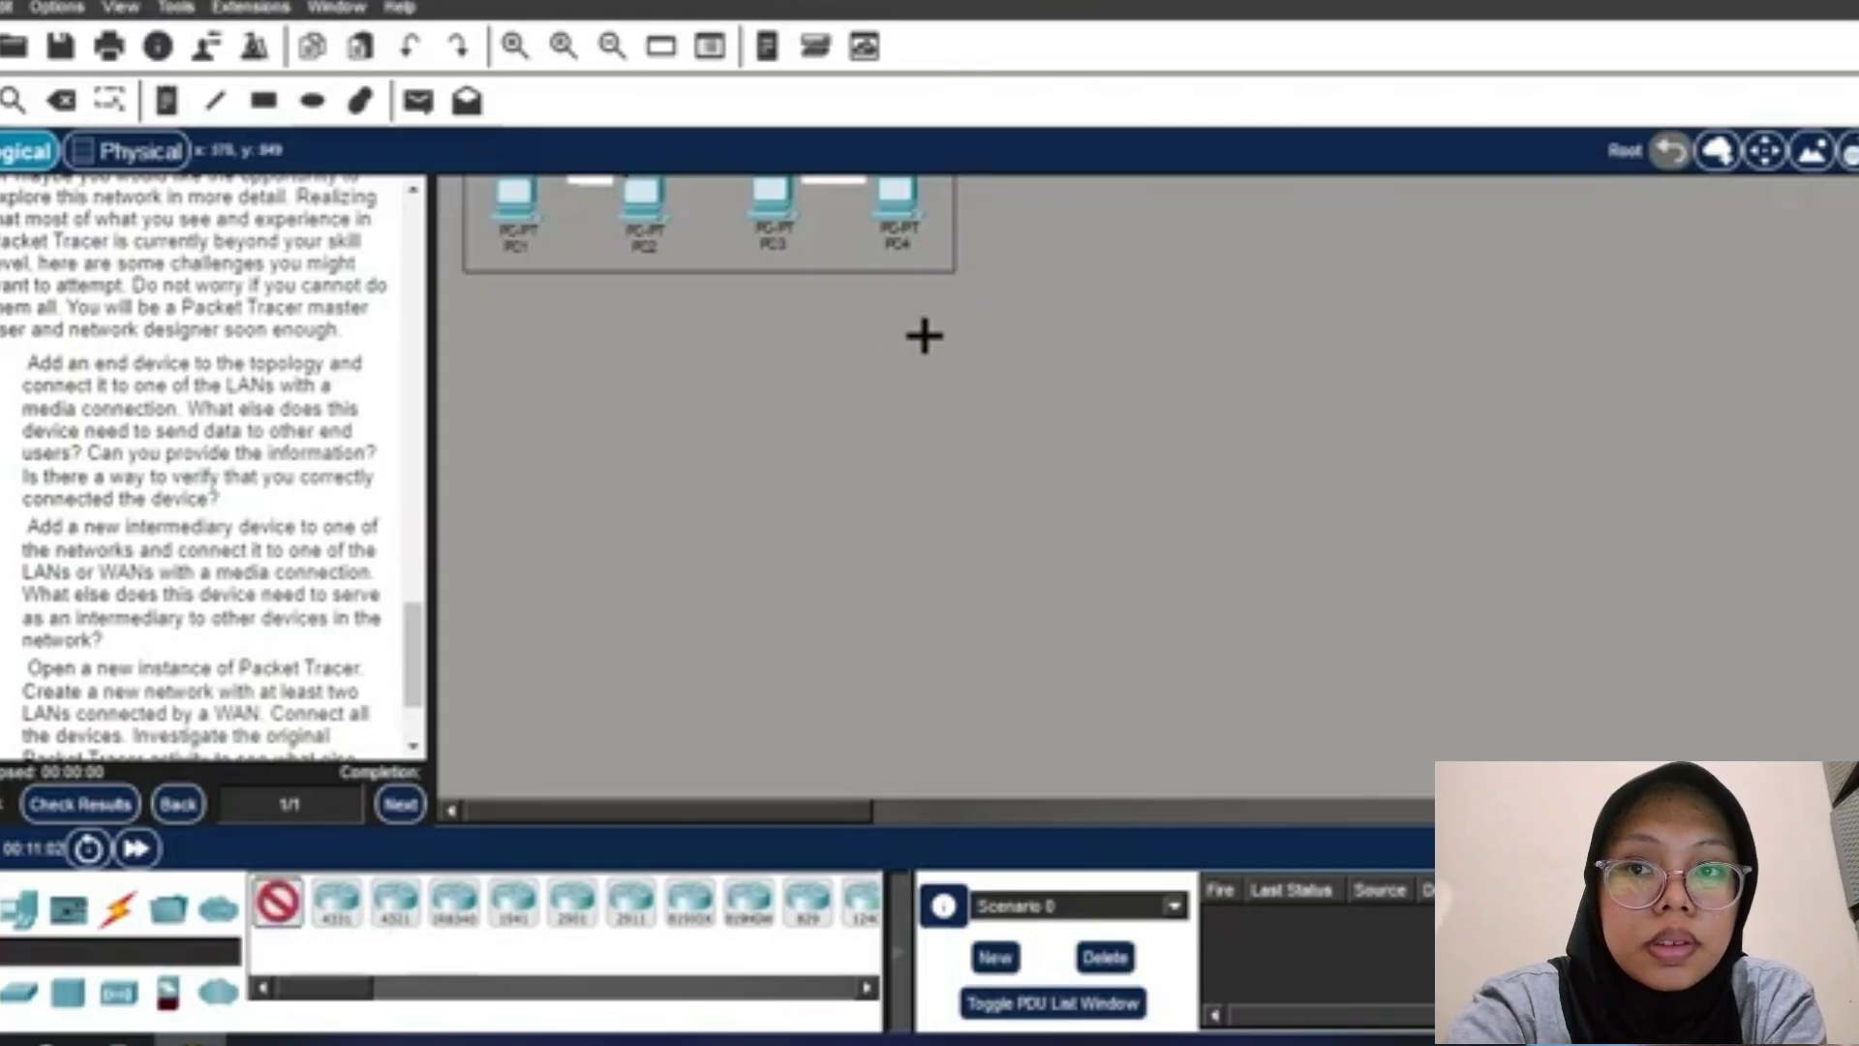
left_click(933, 355)
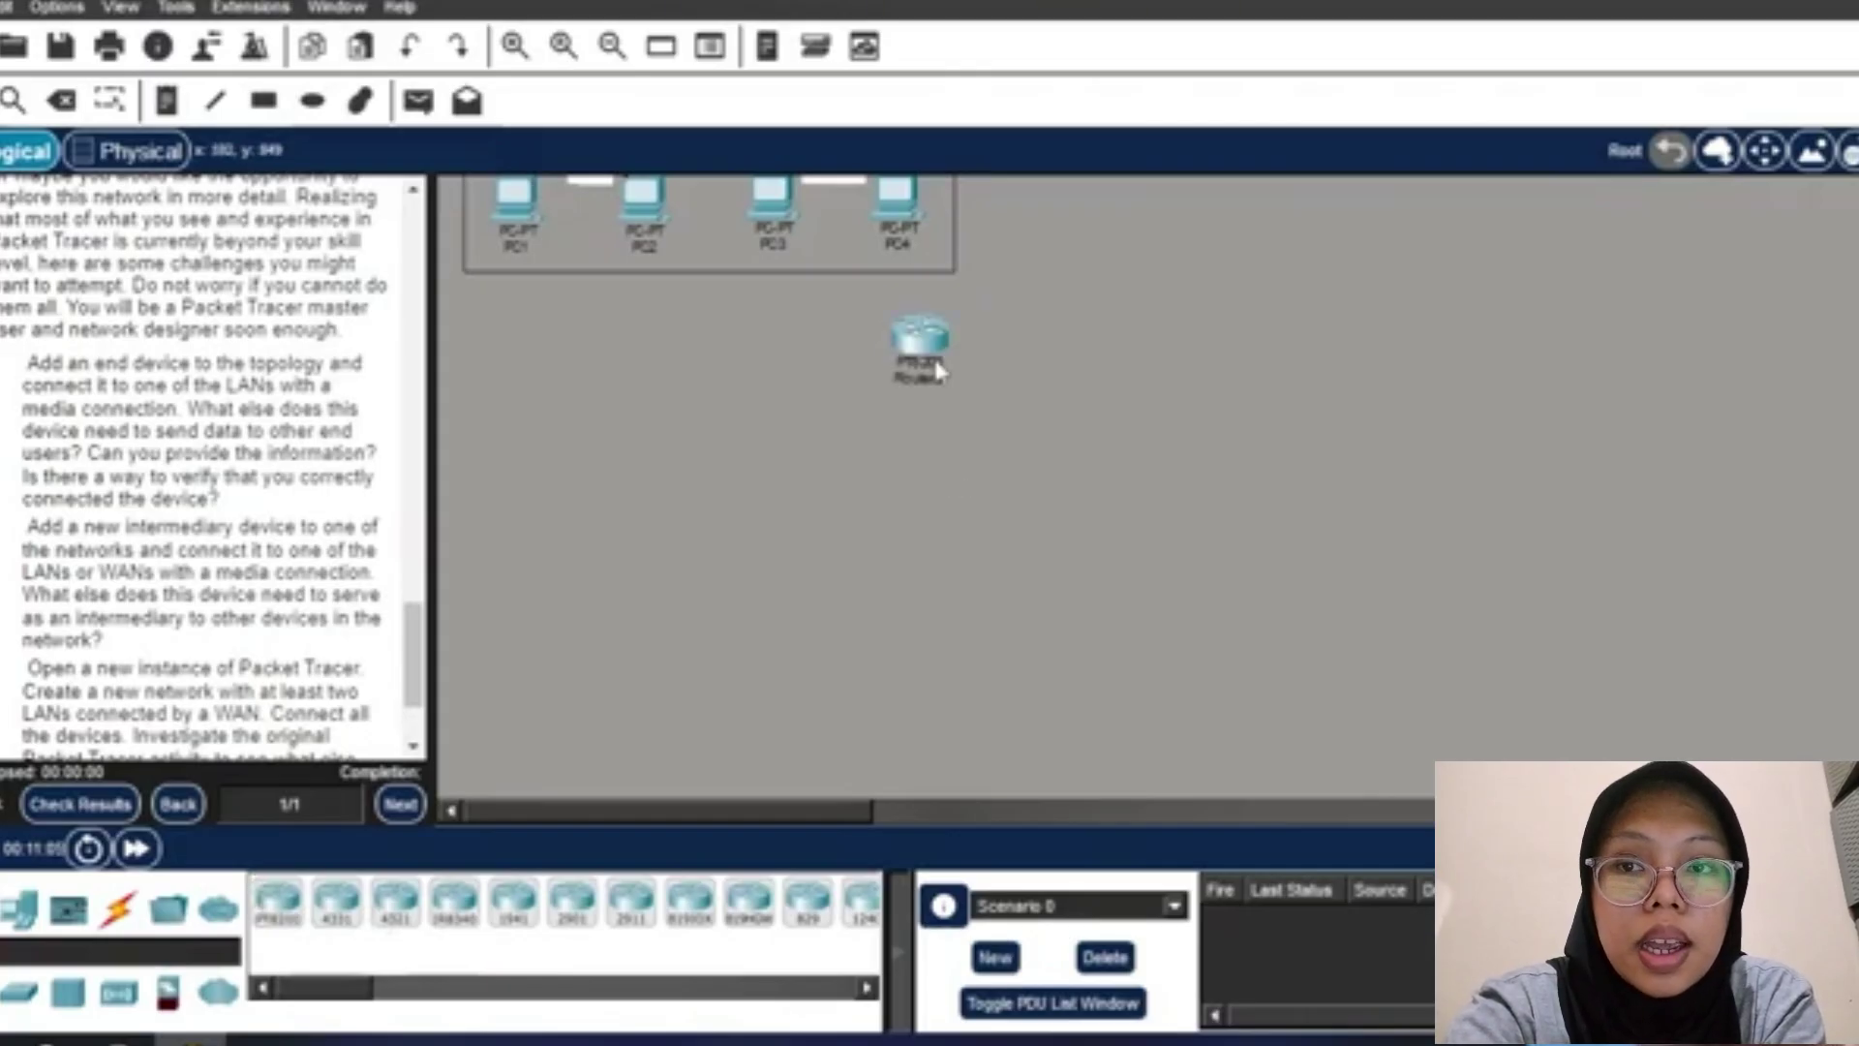
left_click_drag(933, 354, 947, 453)
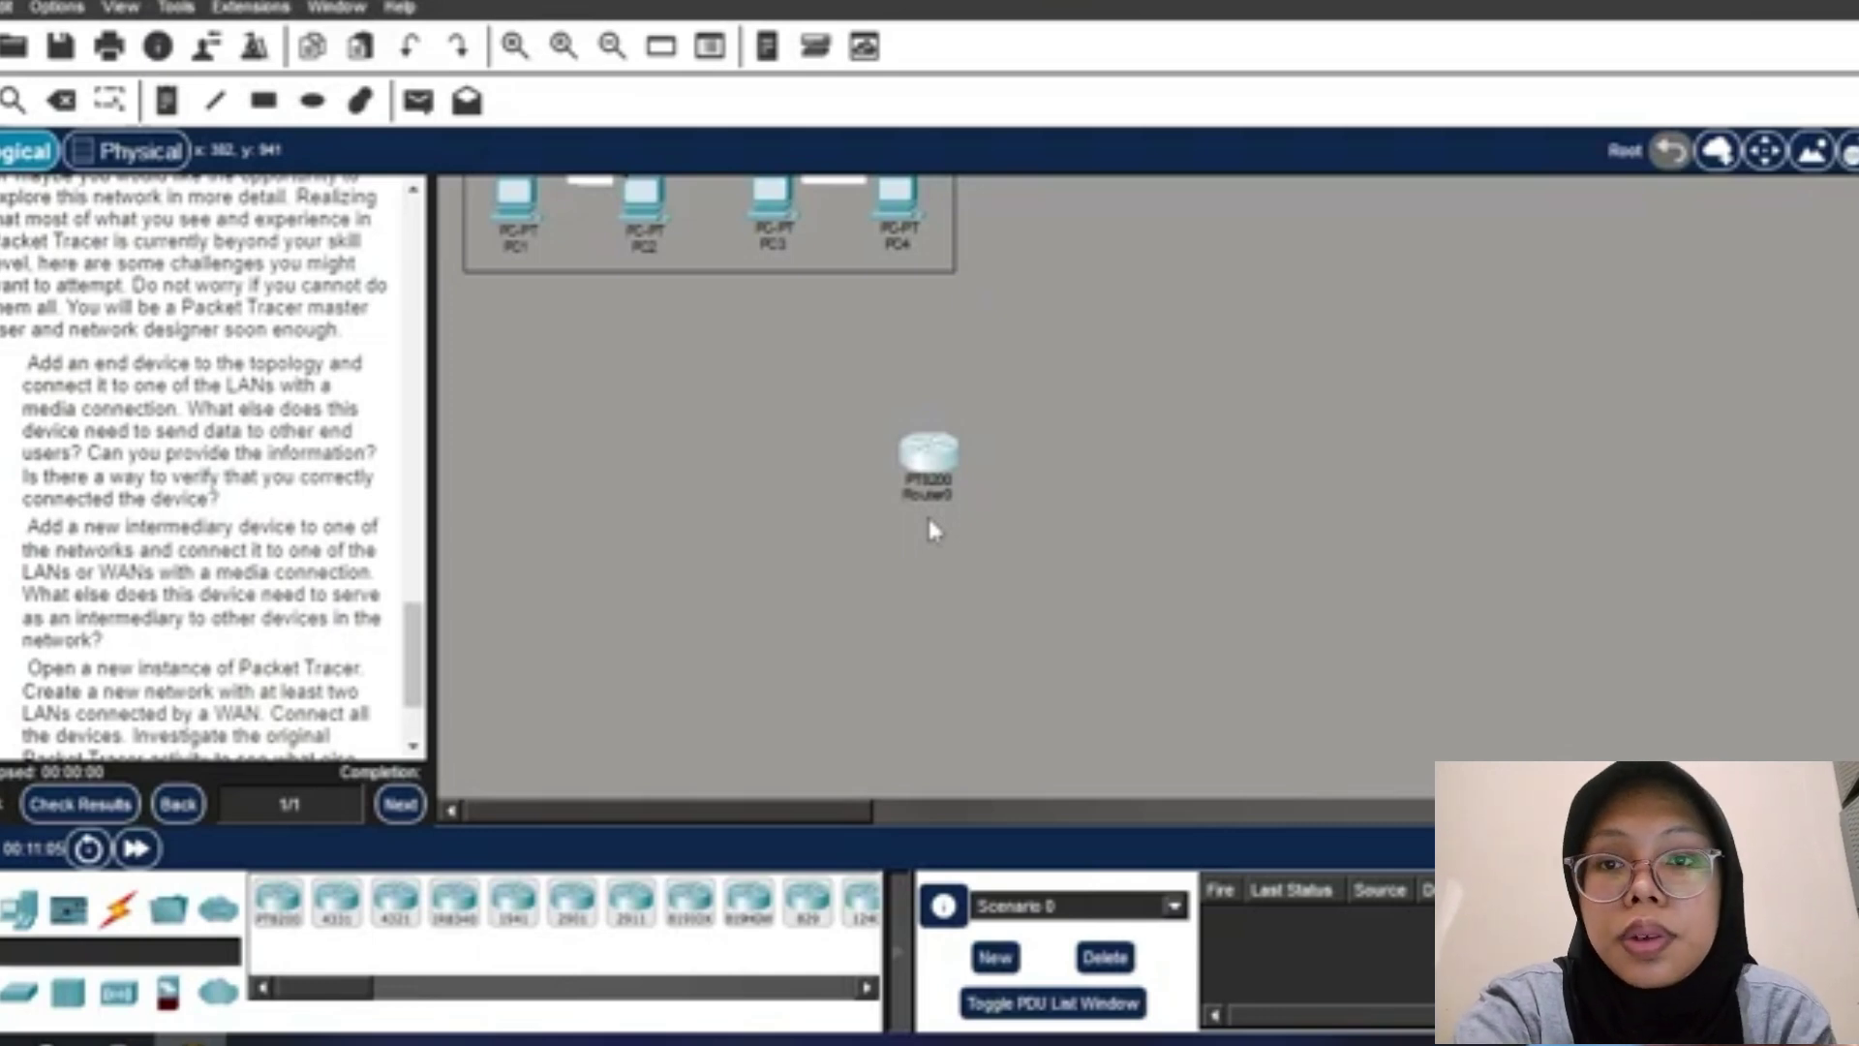
left_click_drag(928, 453, 925, 521)
Place two PT-Switch devices, one directly below the router and the other well to the right at a similar height.
left_click(19, 992)
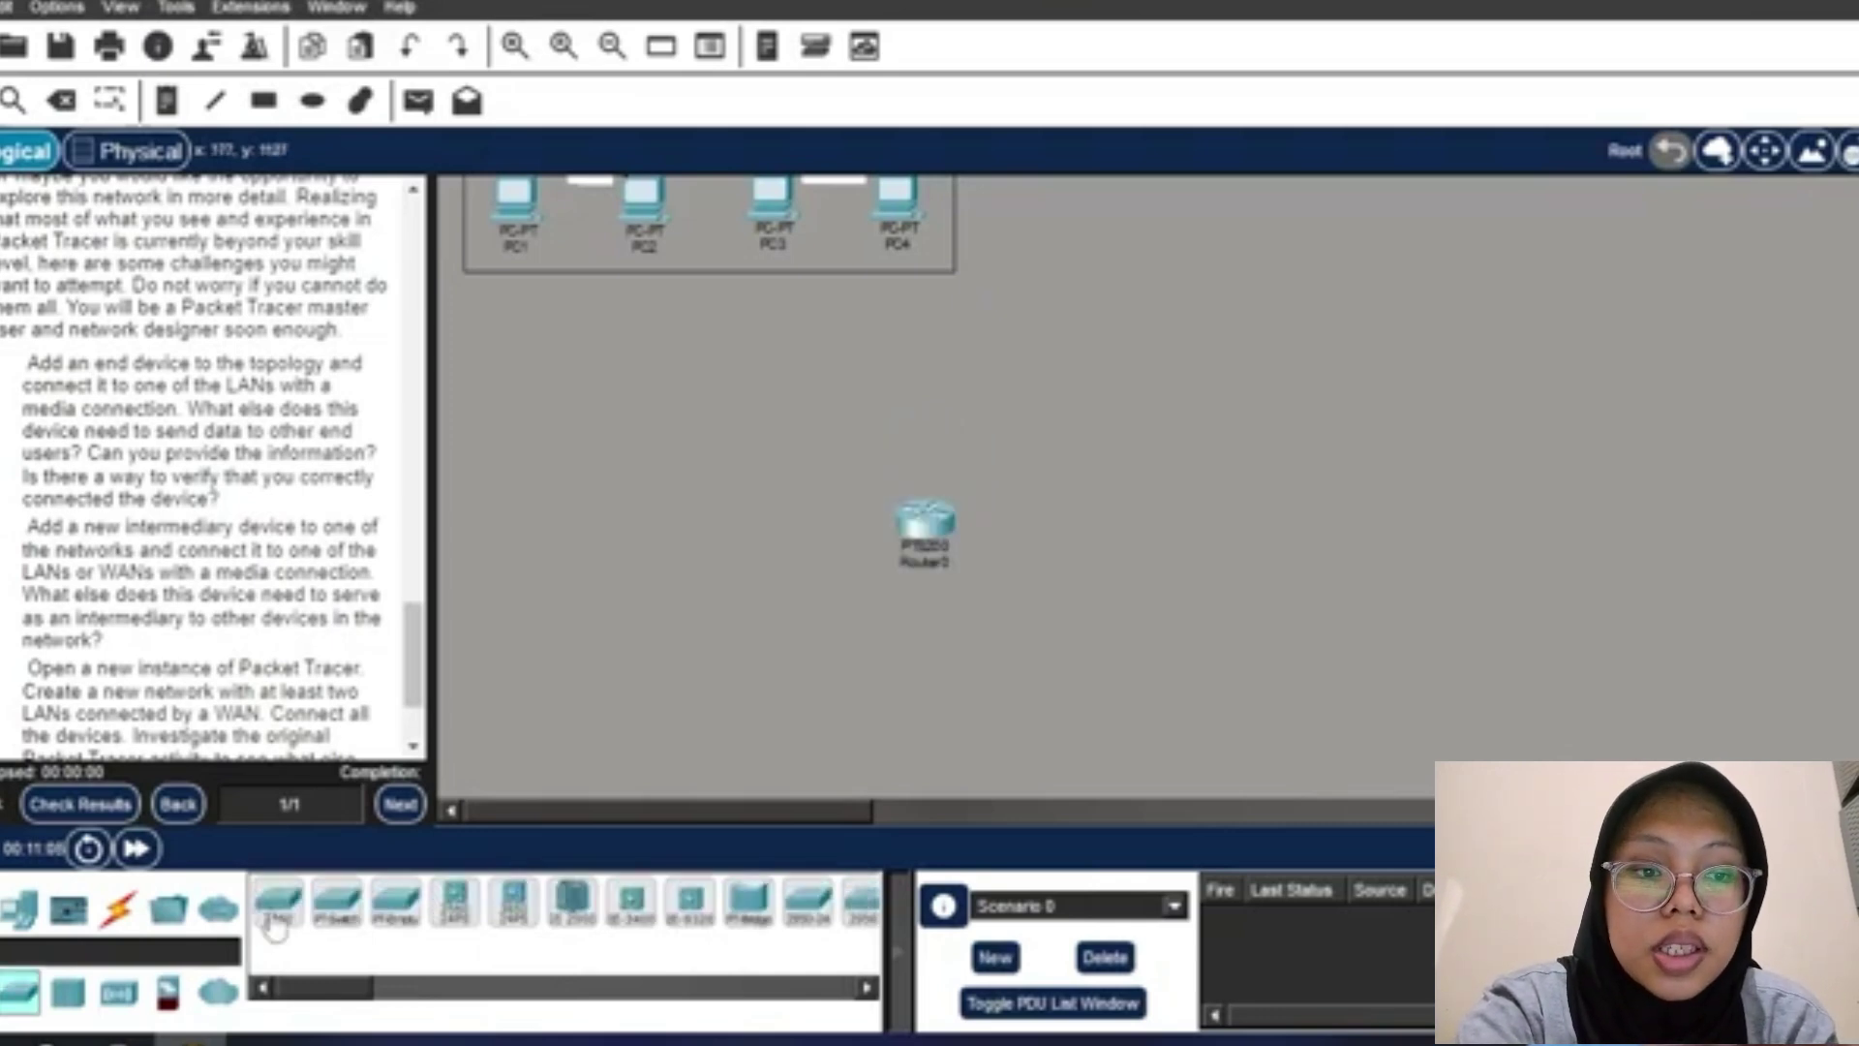
left_click(336, 902)
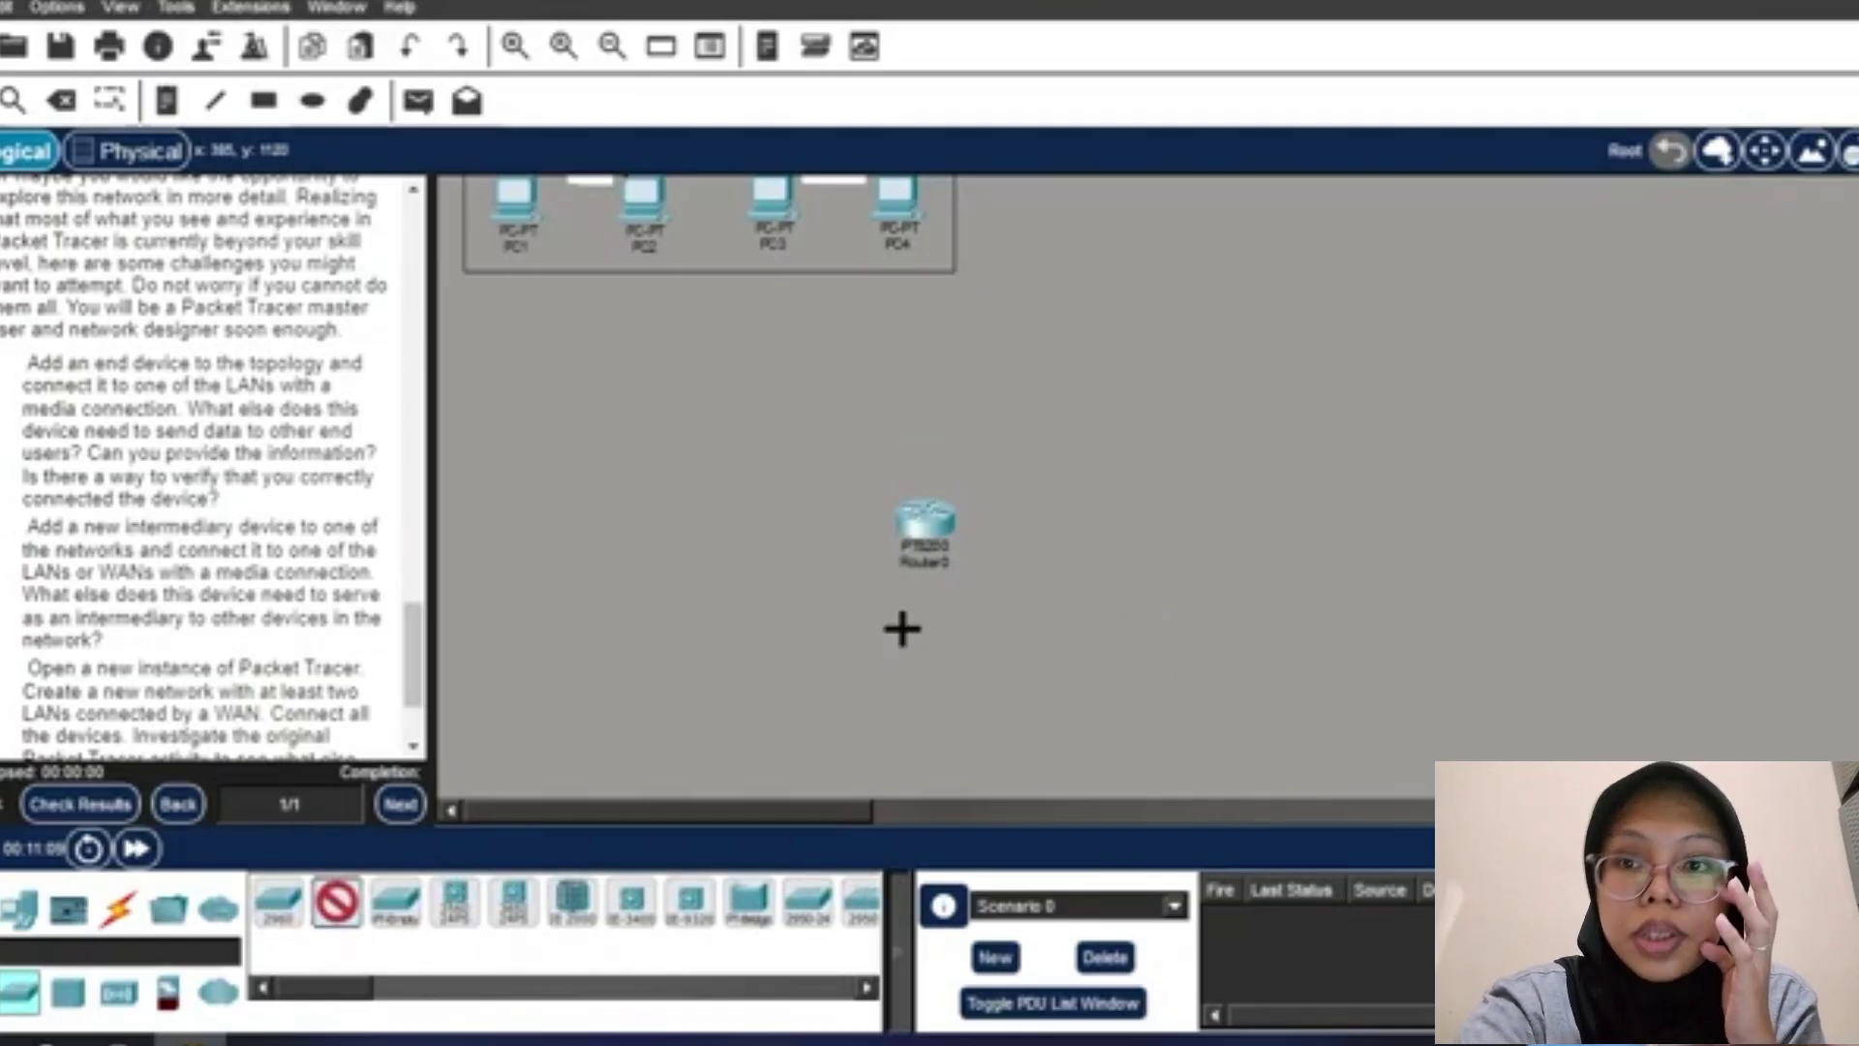
scroll(902, 629, "down", 3)
left_click(918, 368)
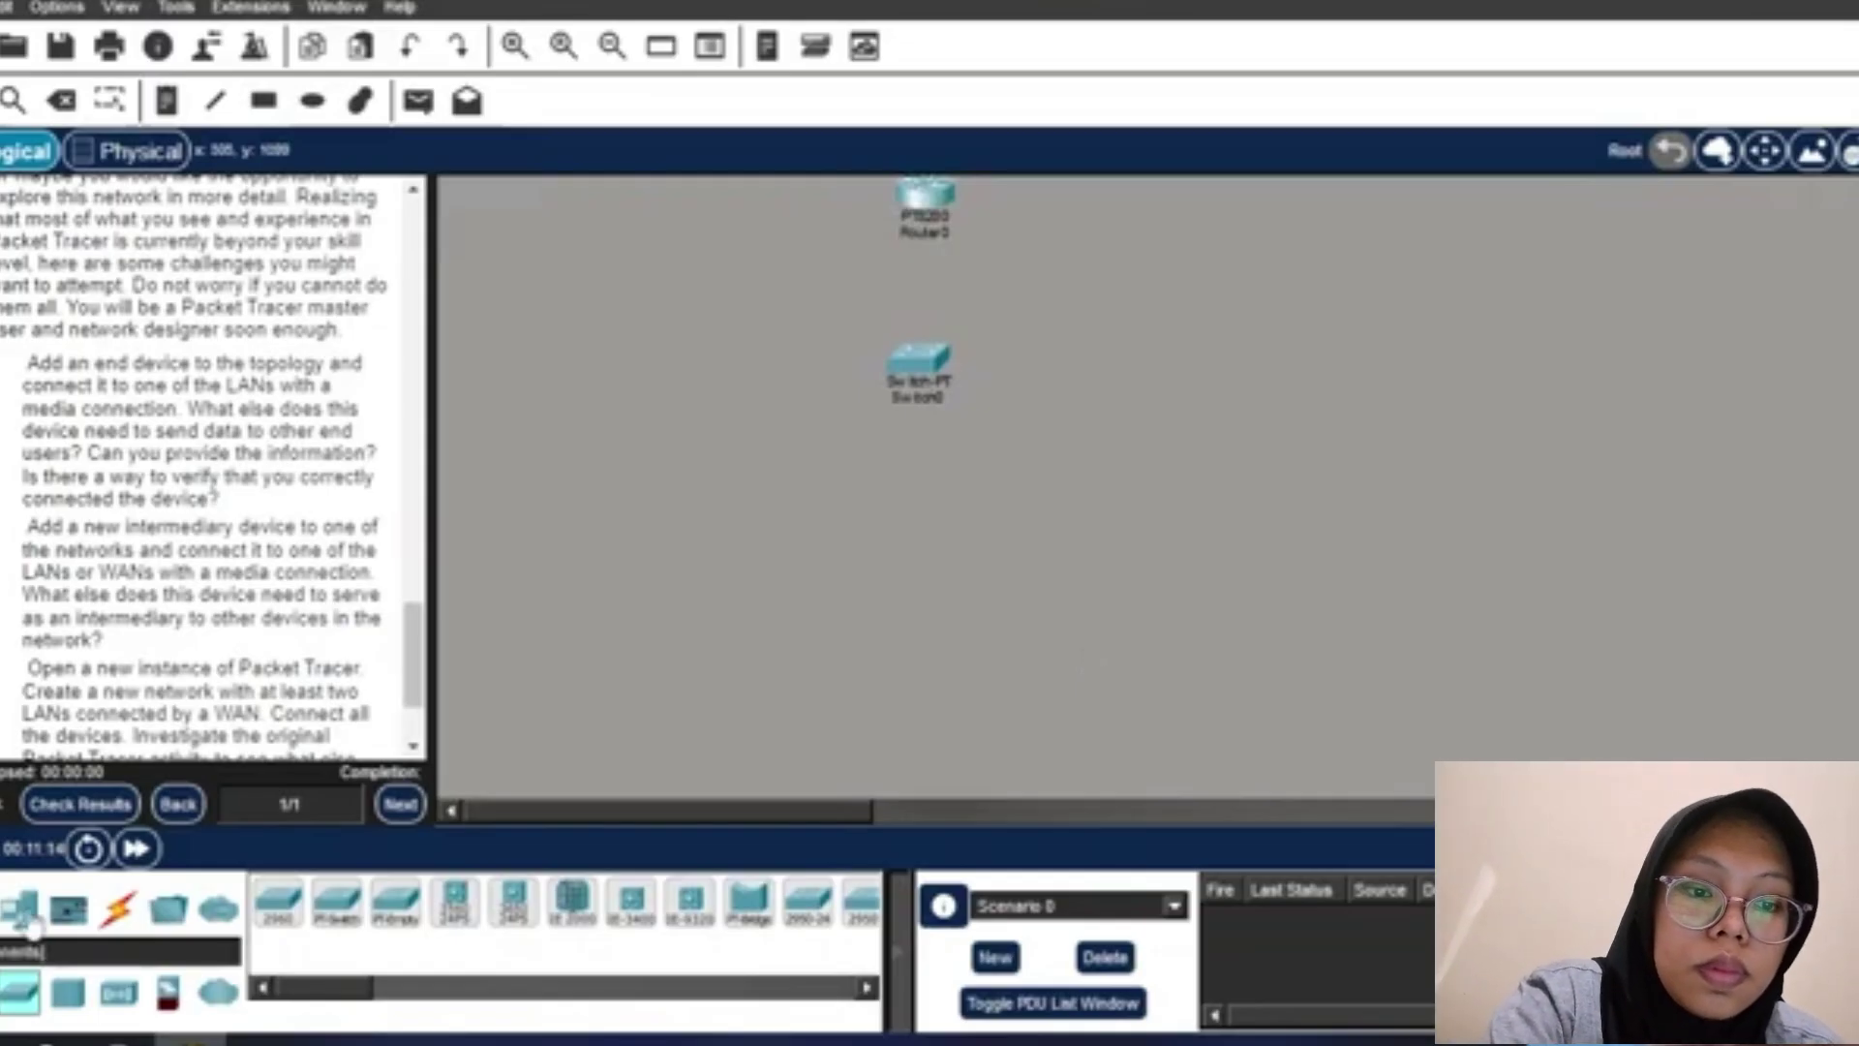
left_click(337, 905)
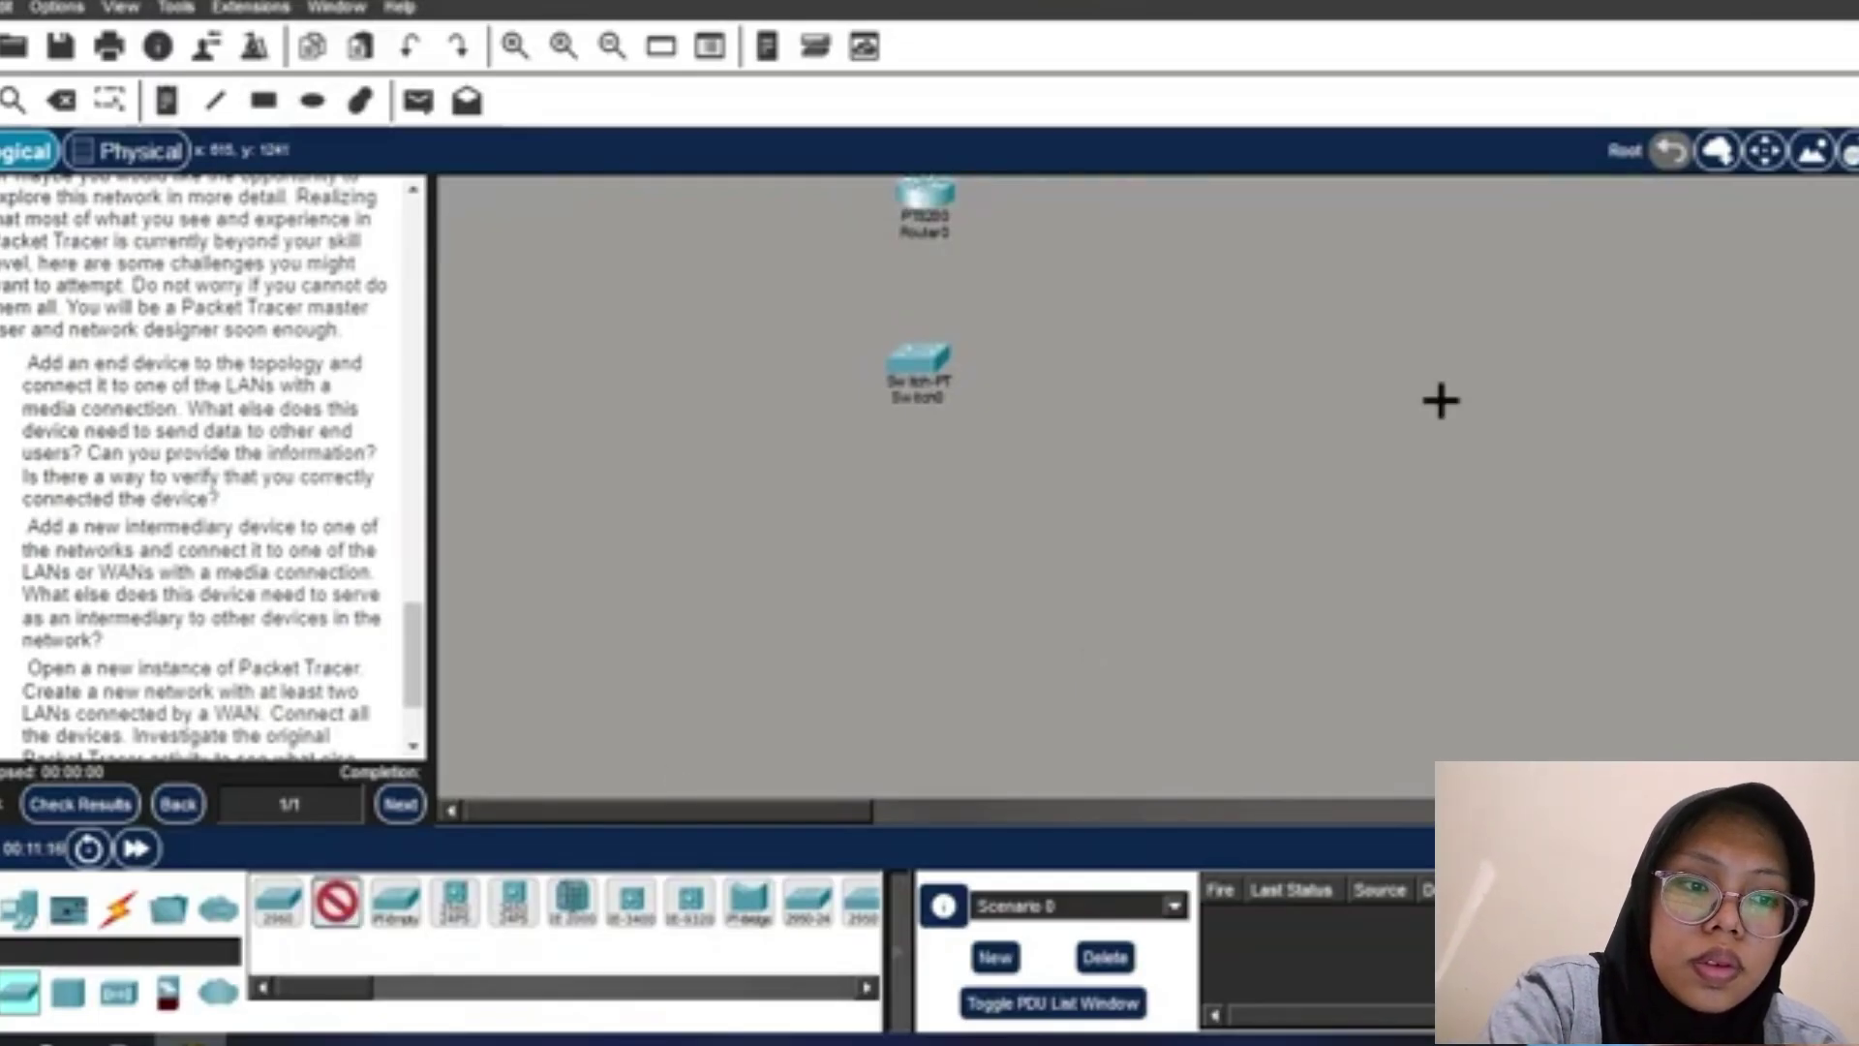
left_click(1540, 384)
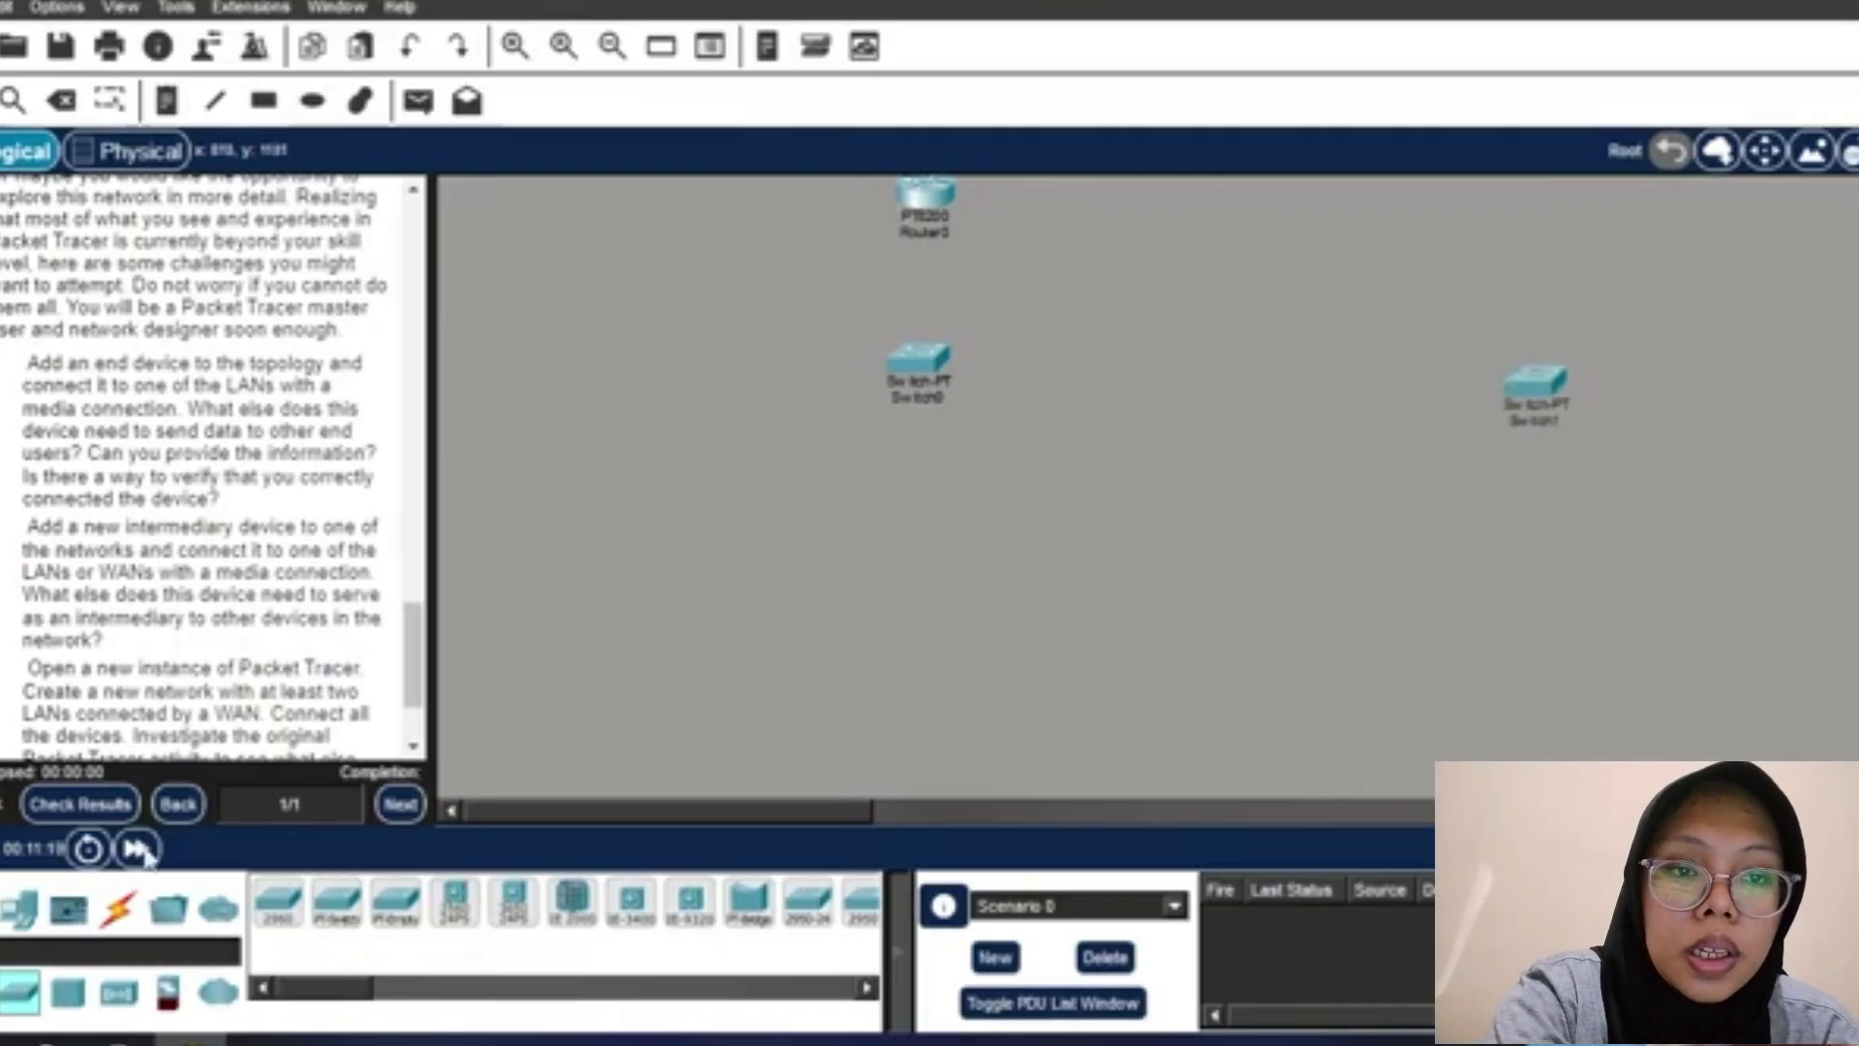
Add a PC and a laptop below each of the two switches as end devices.
left_click(19, 910)
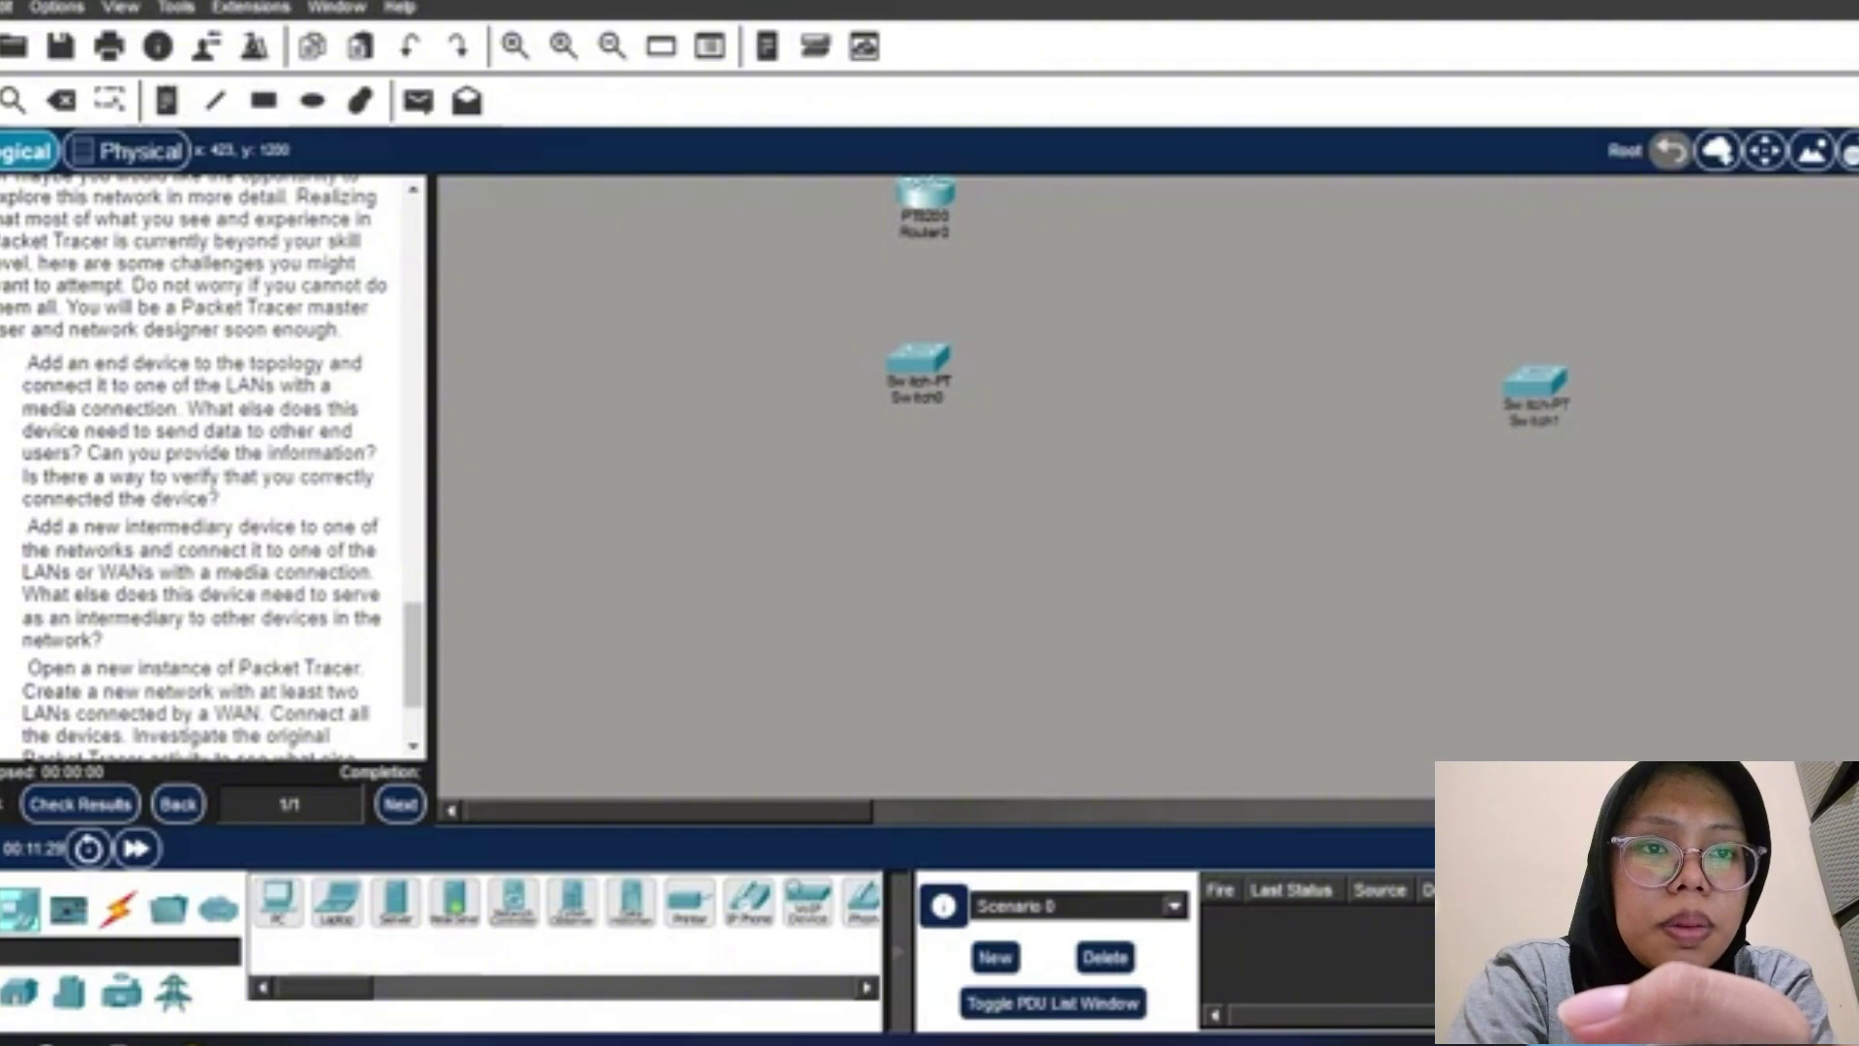
left_click(278, 901)
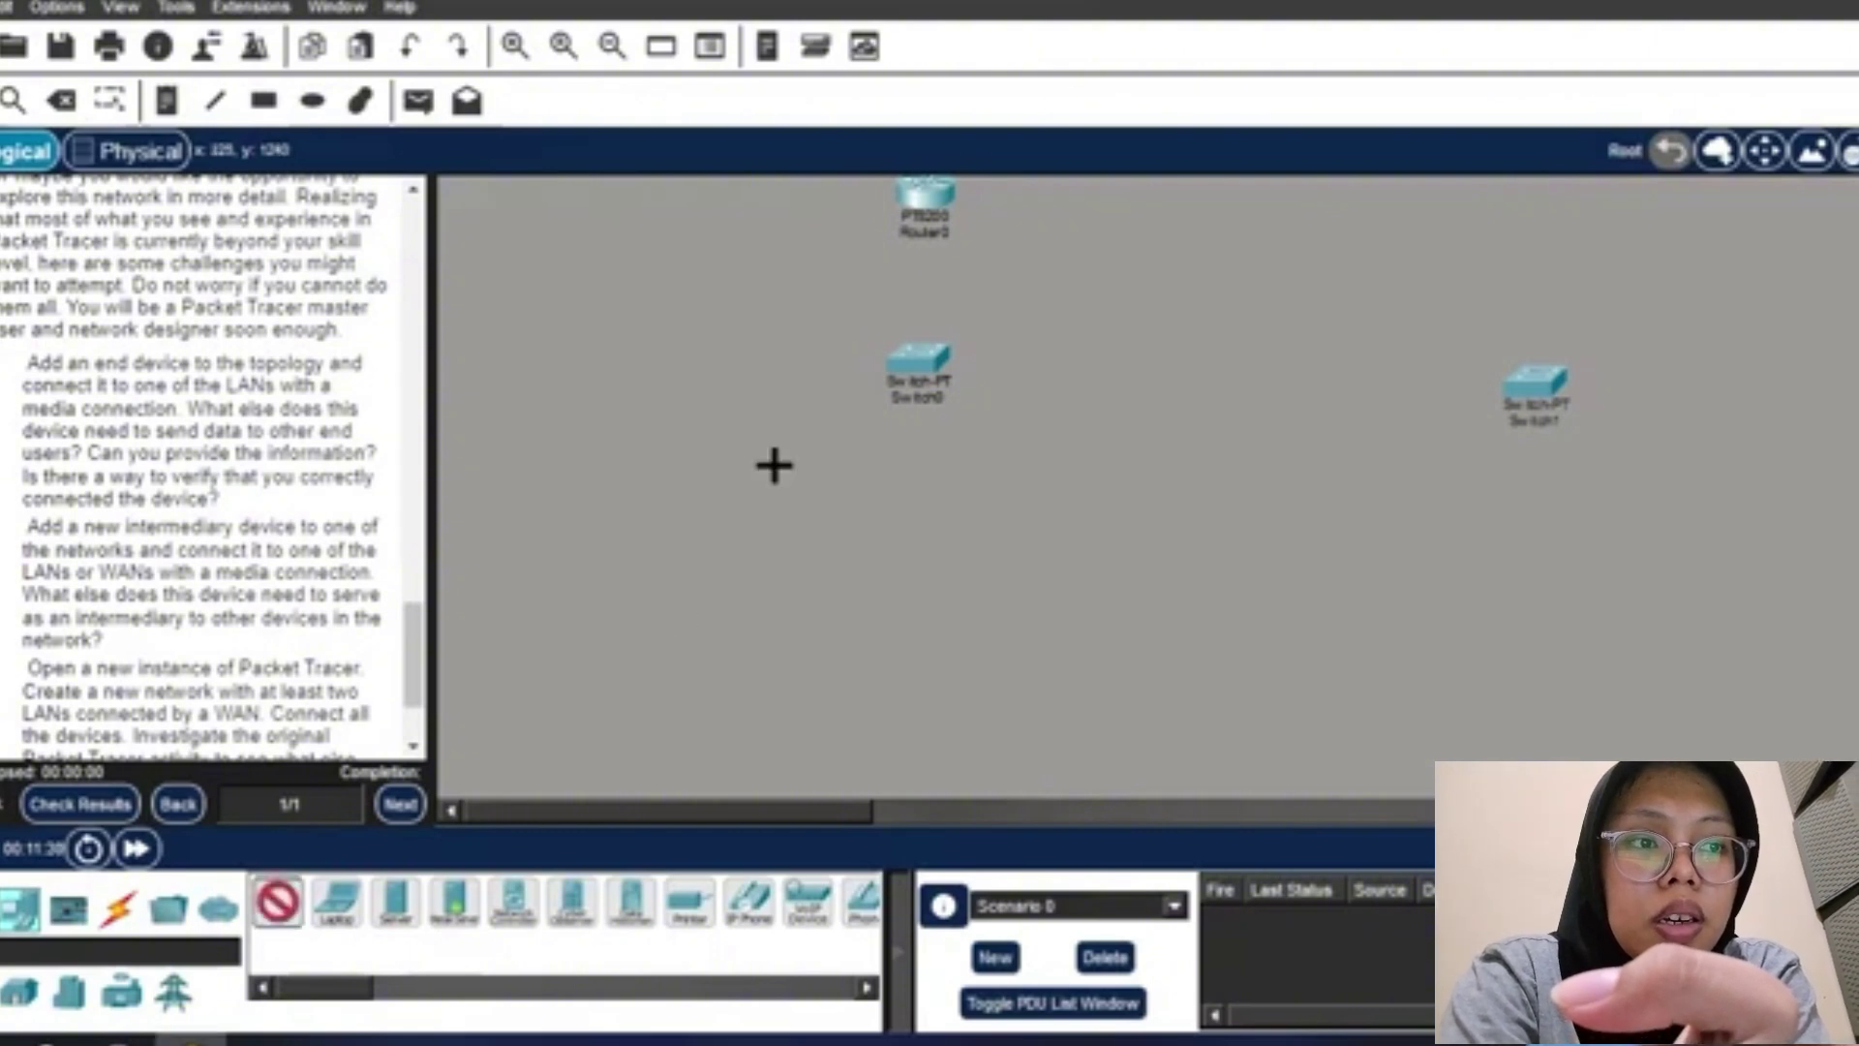
left_click(772, 465)
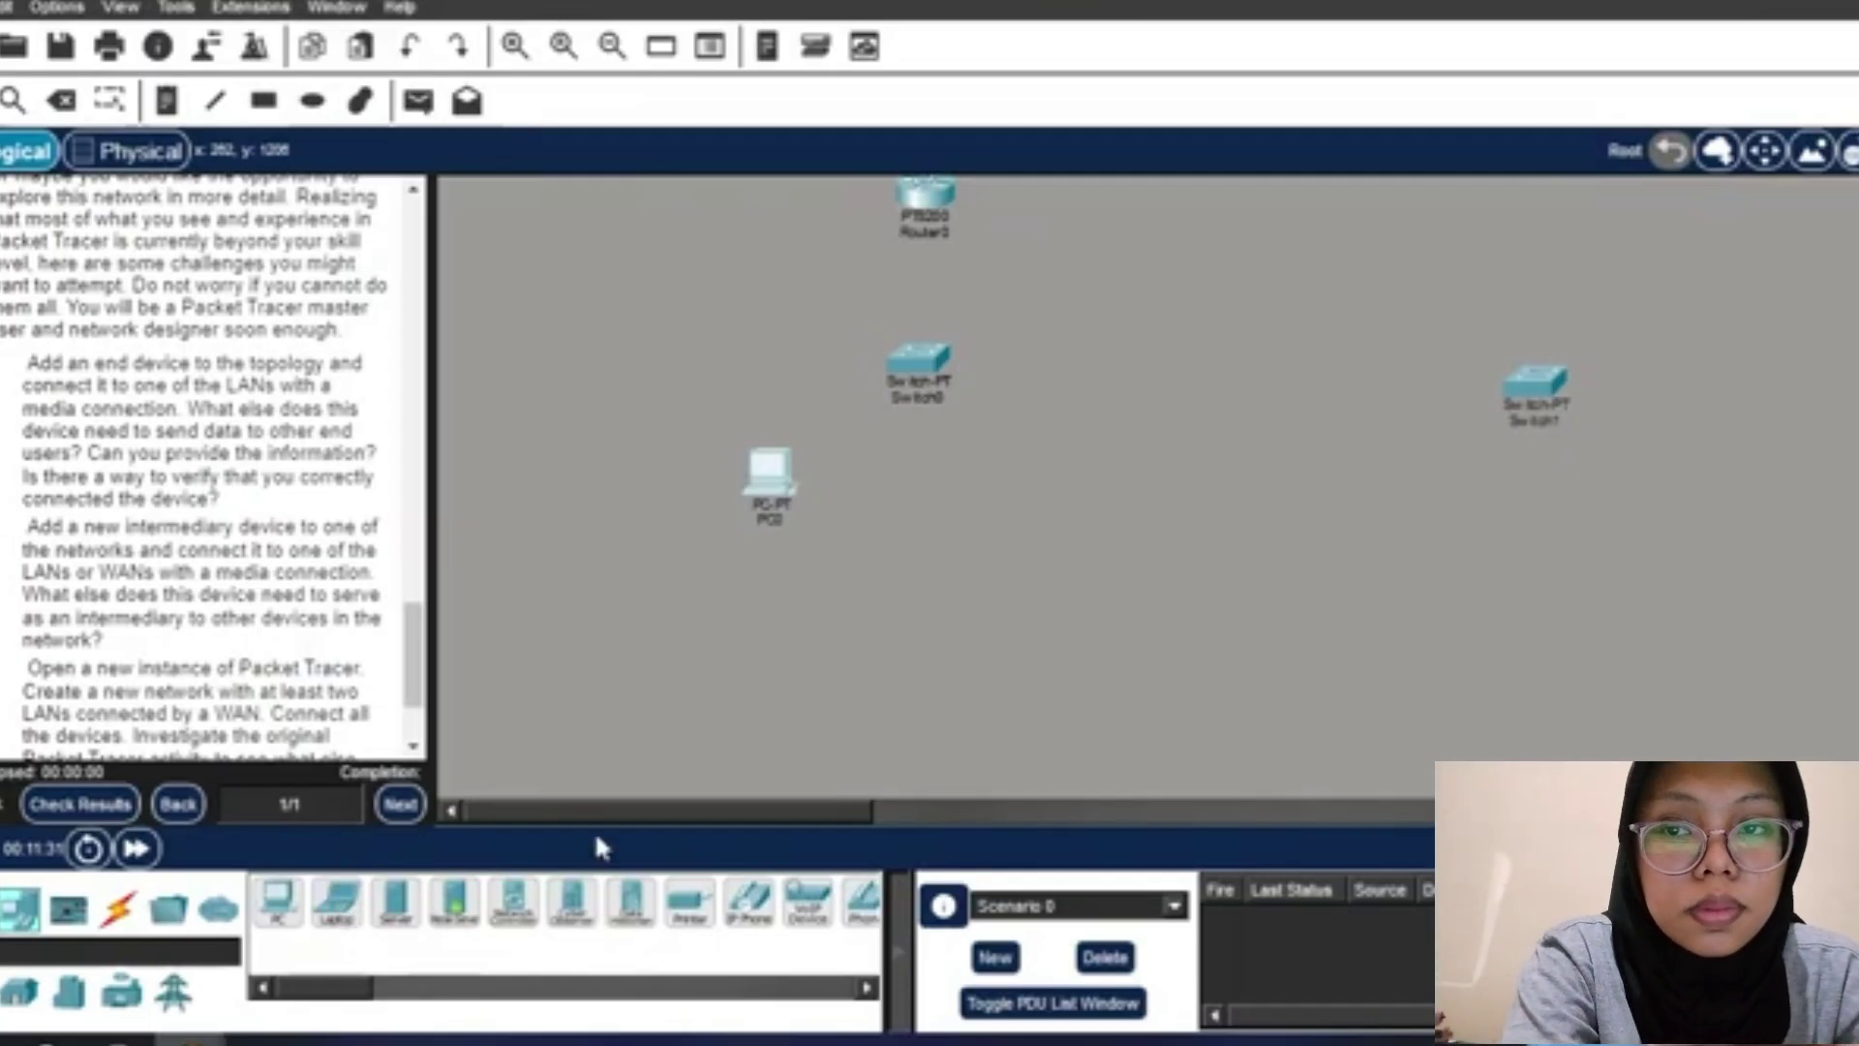
left_click(908, 494)
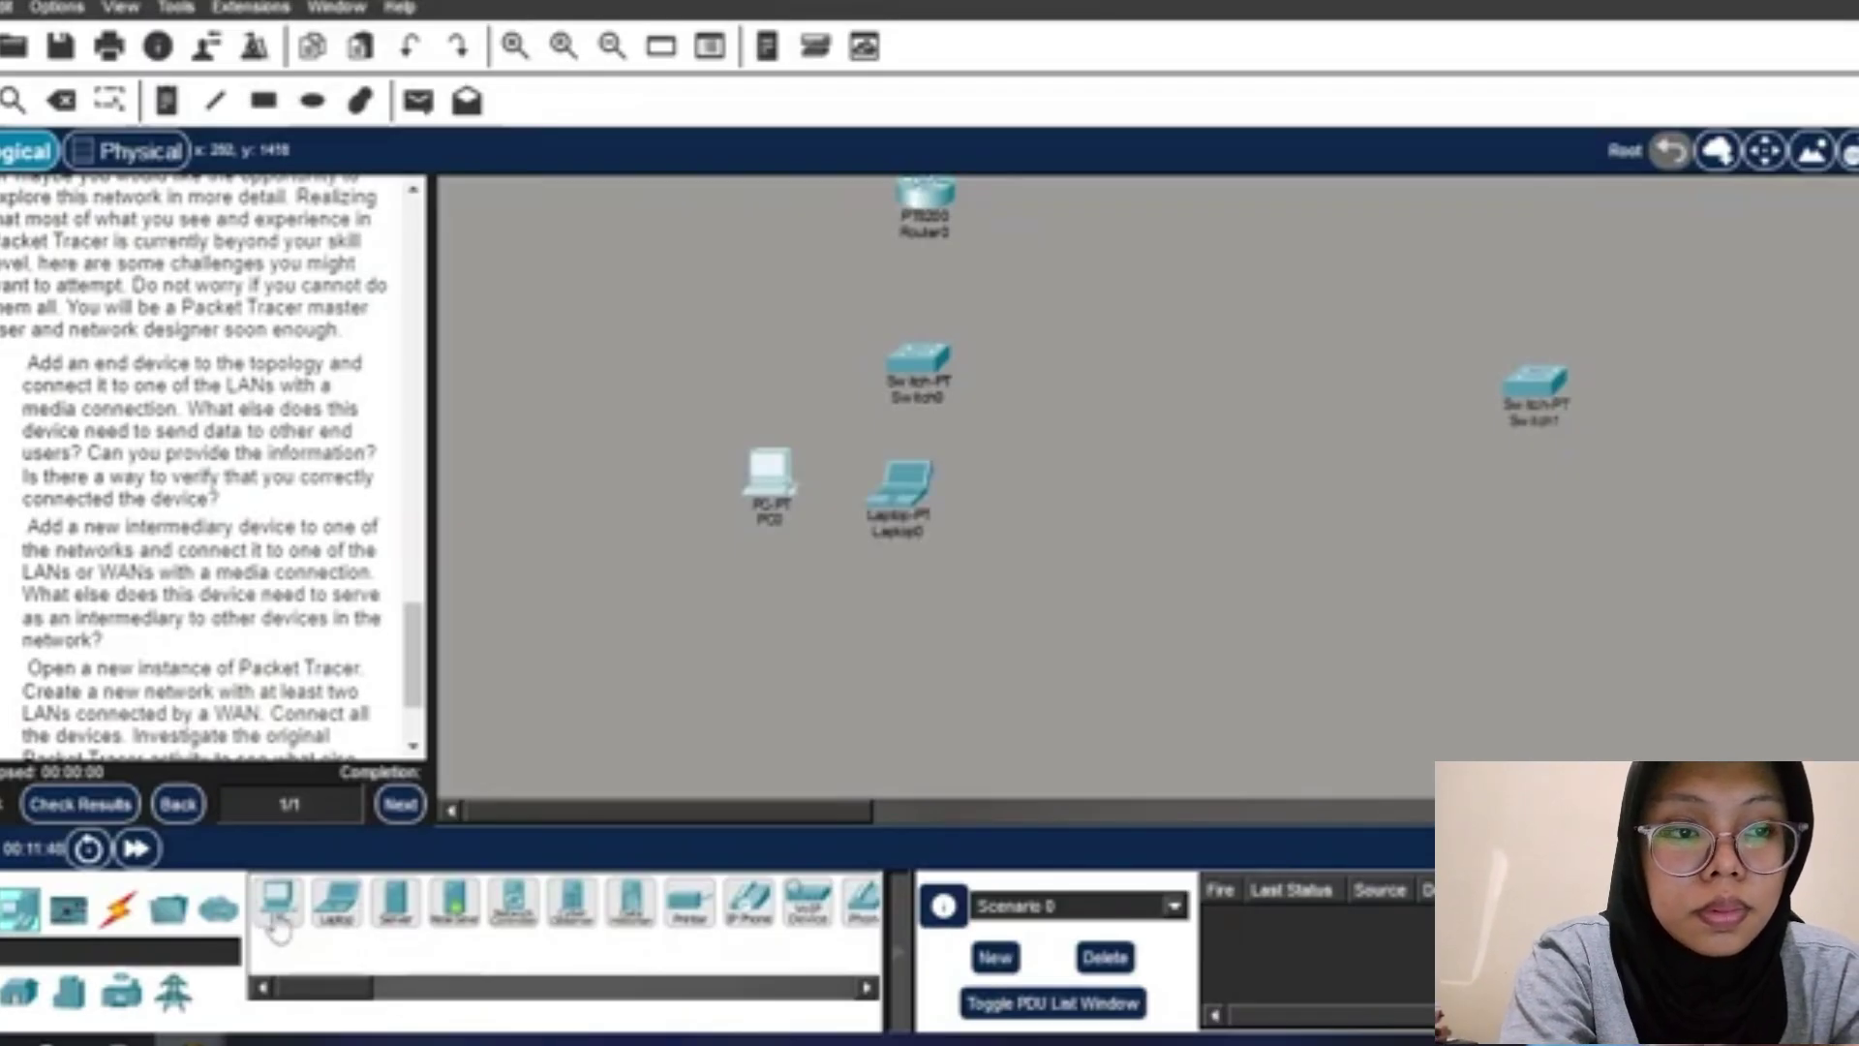
left_click(277, 915)
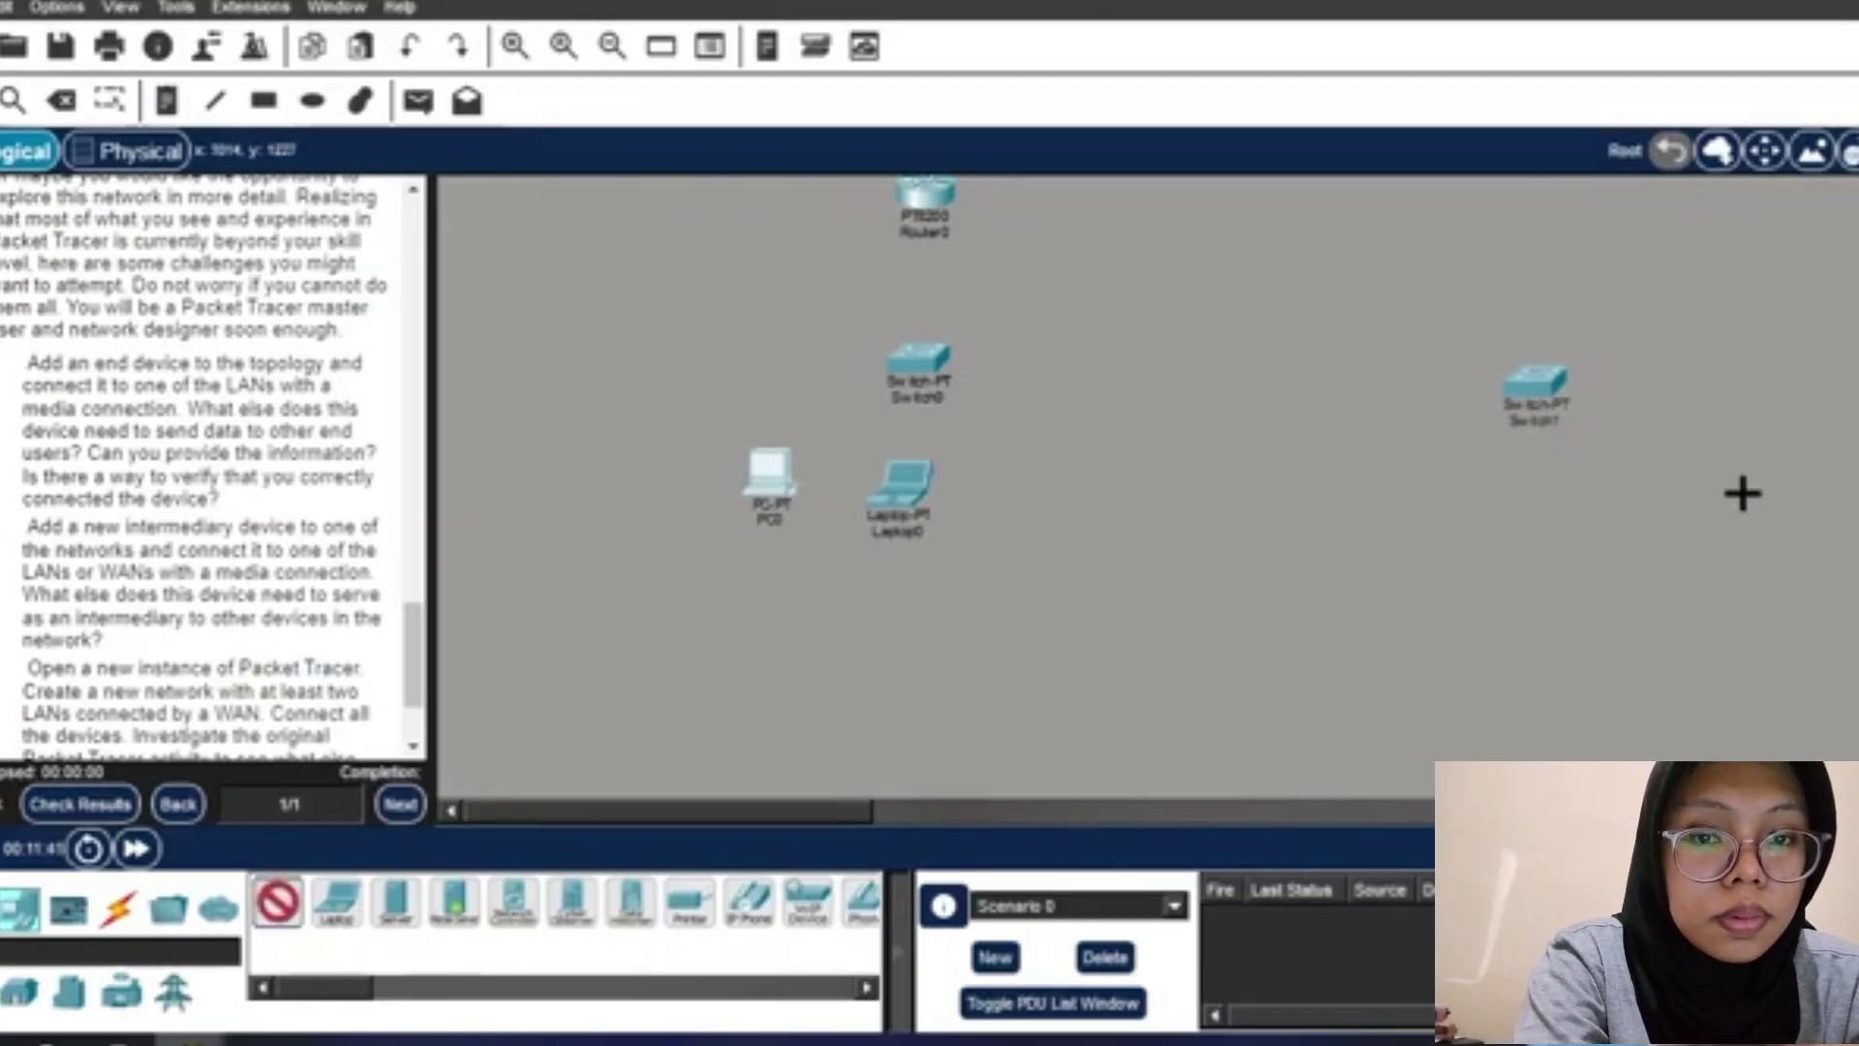
left_click(1746, 505)
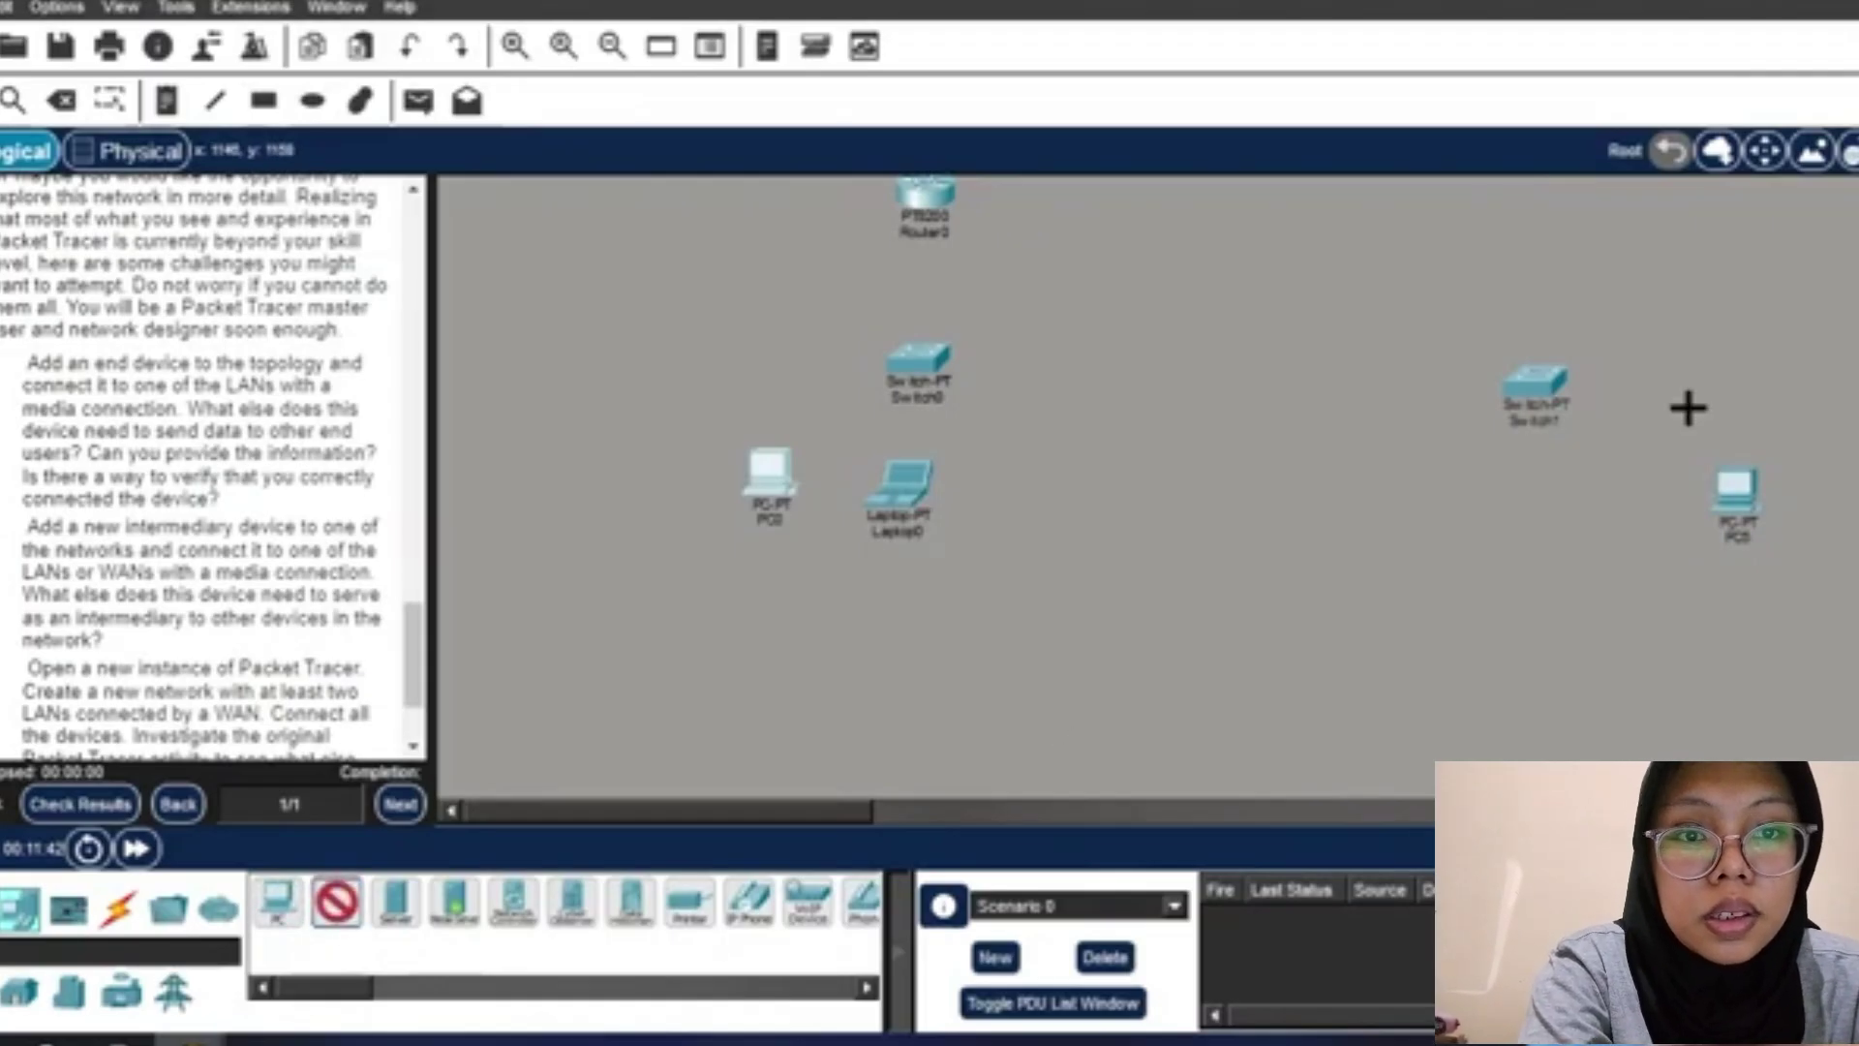
left_click(1523, 494)
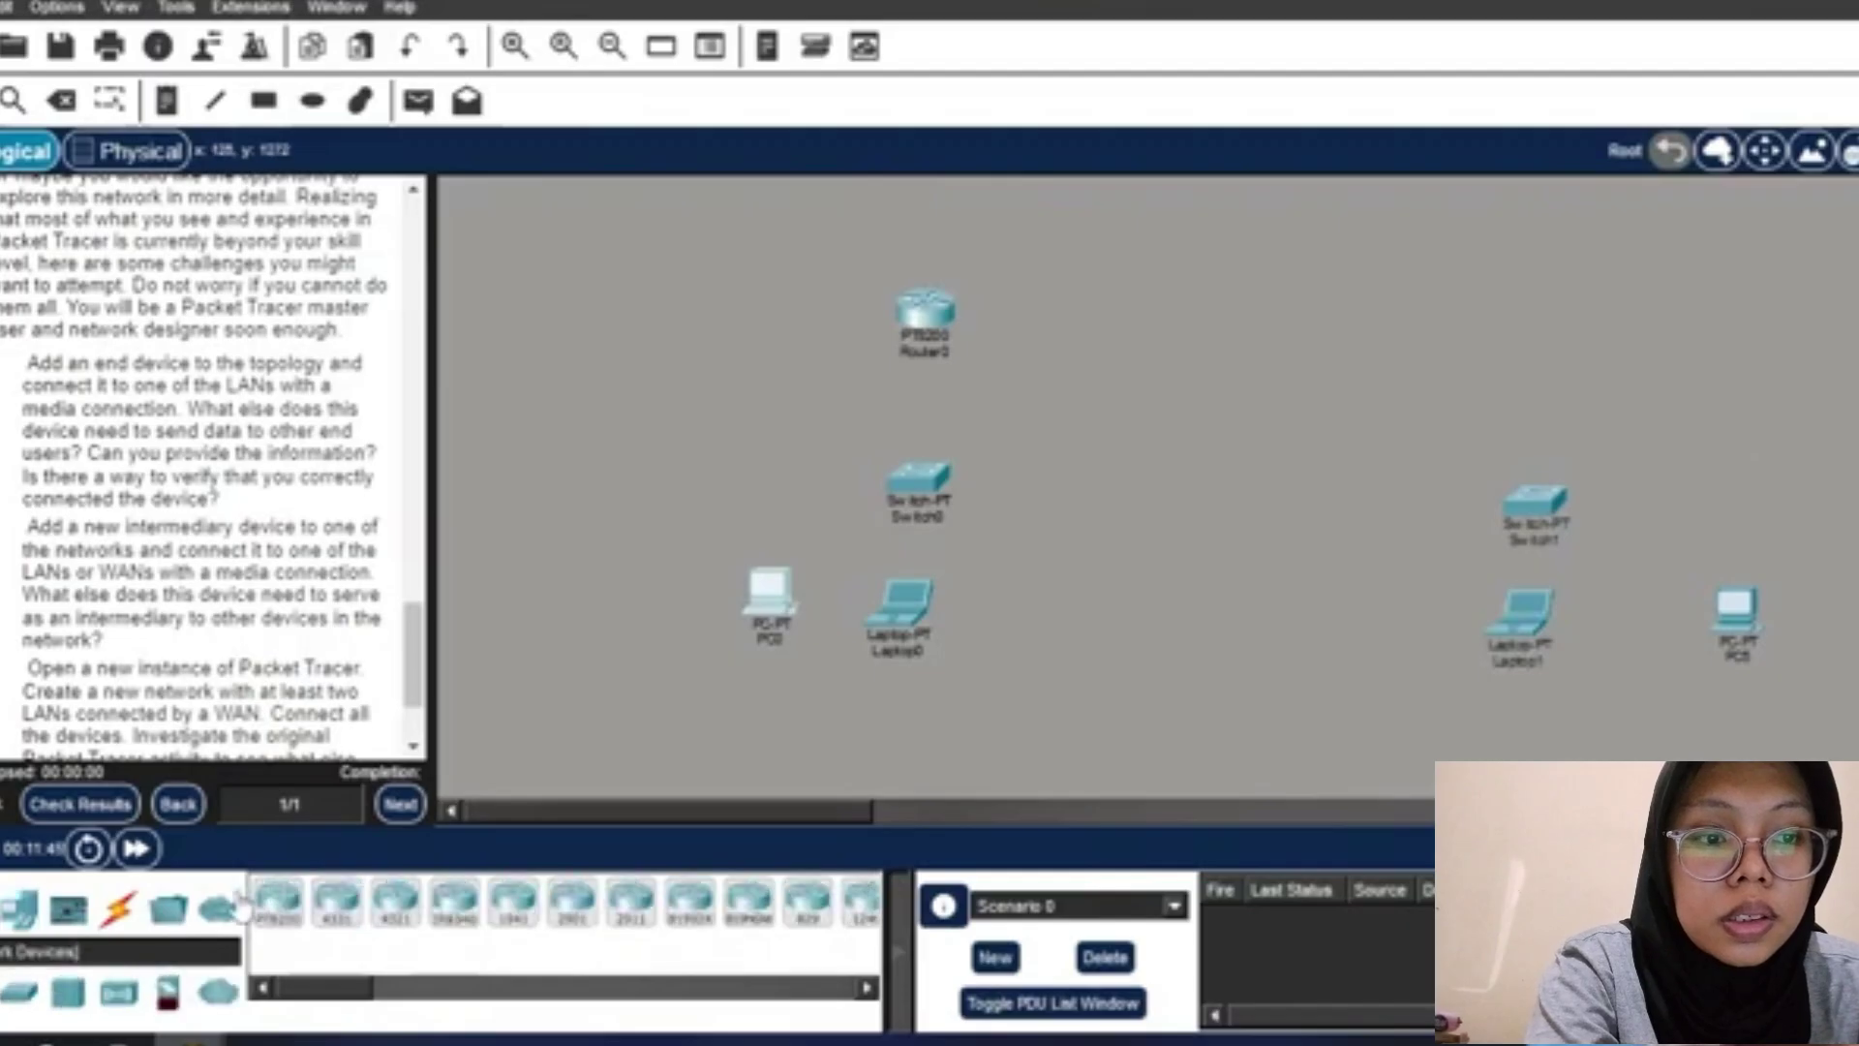
Place a second PT8200 router directly above Switch1.
left_click(278, 910)
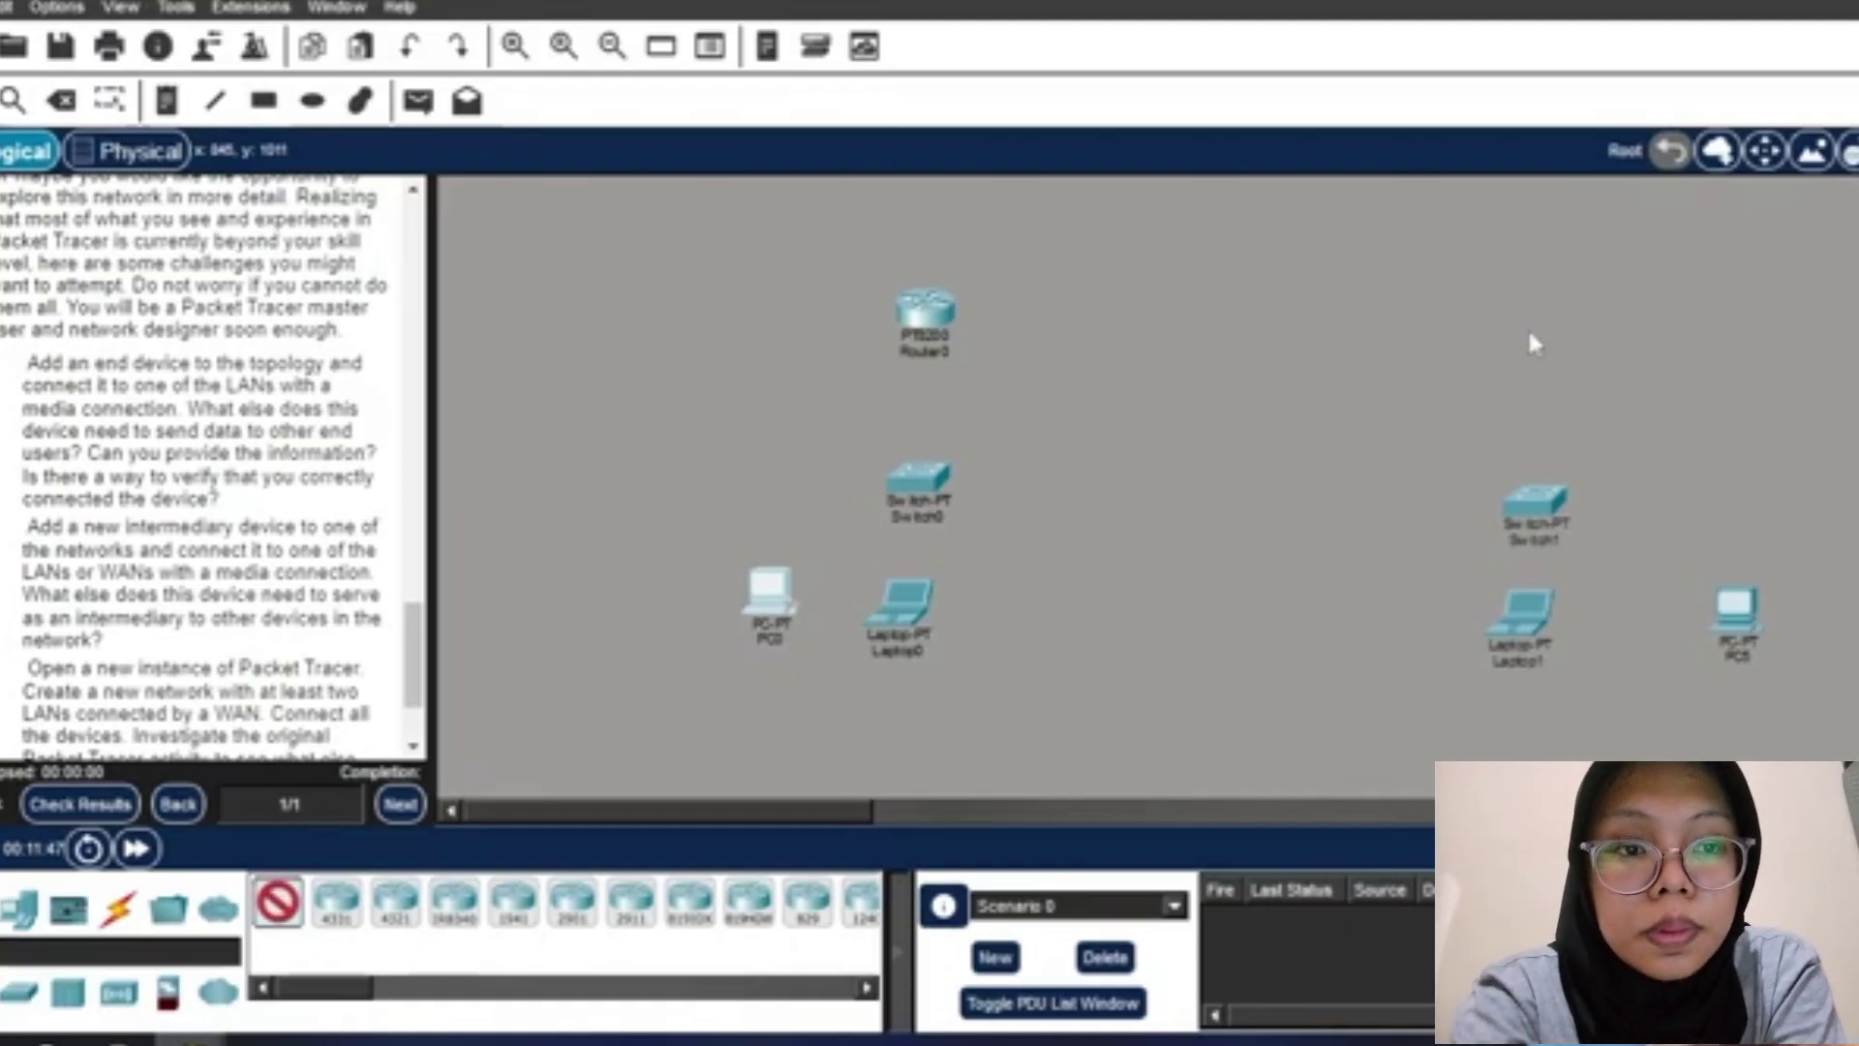
left_click(1533, 343)
Connect PC0 and Laptop0 to Switch0 with copper straight-through cables, using switch ports FastEthernet0/1 and FastEthernet1/1.
left_click(117, 908)
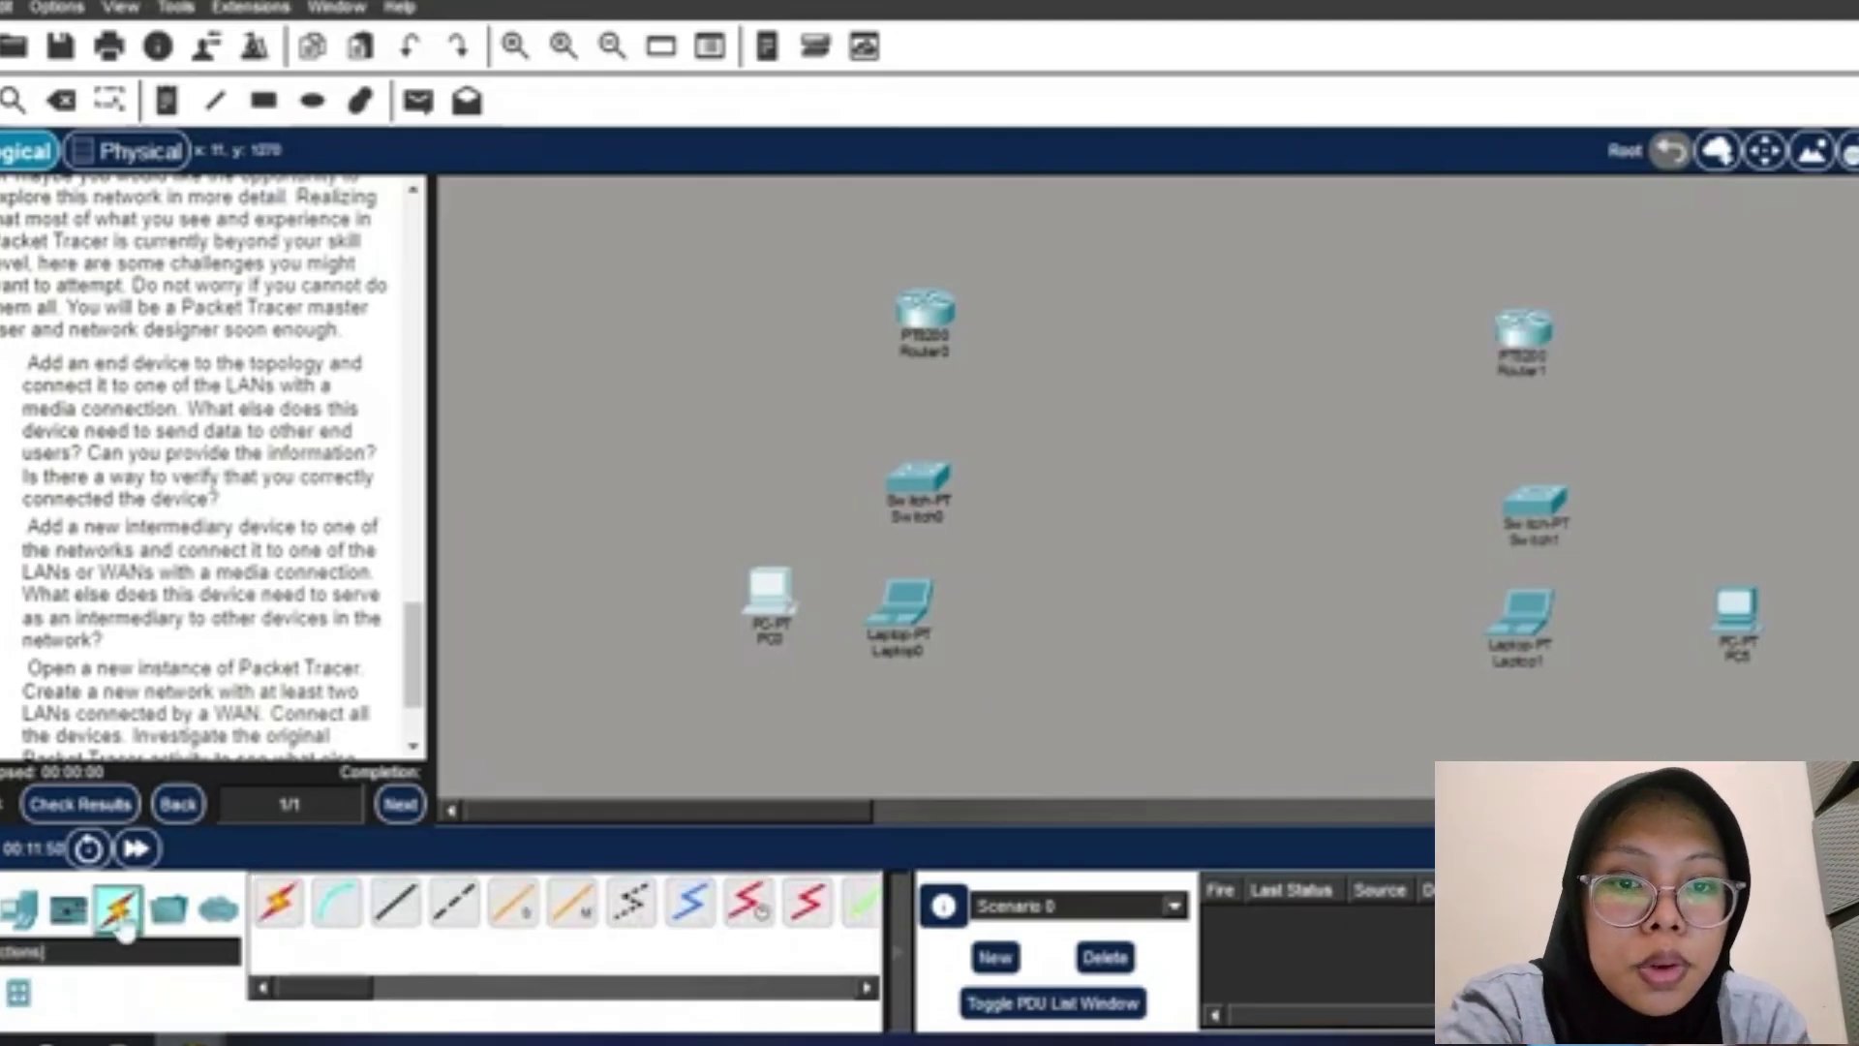
left_click(395, 910)
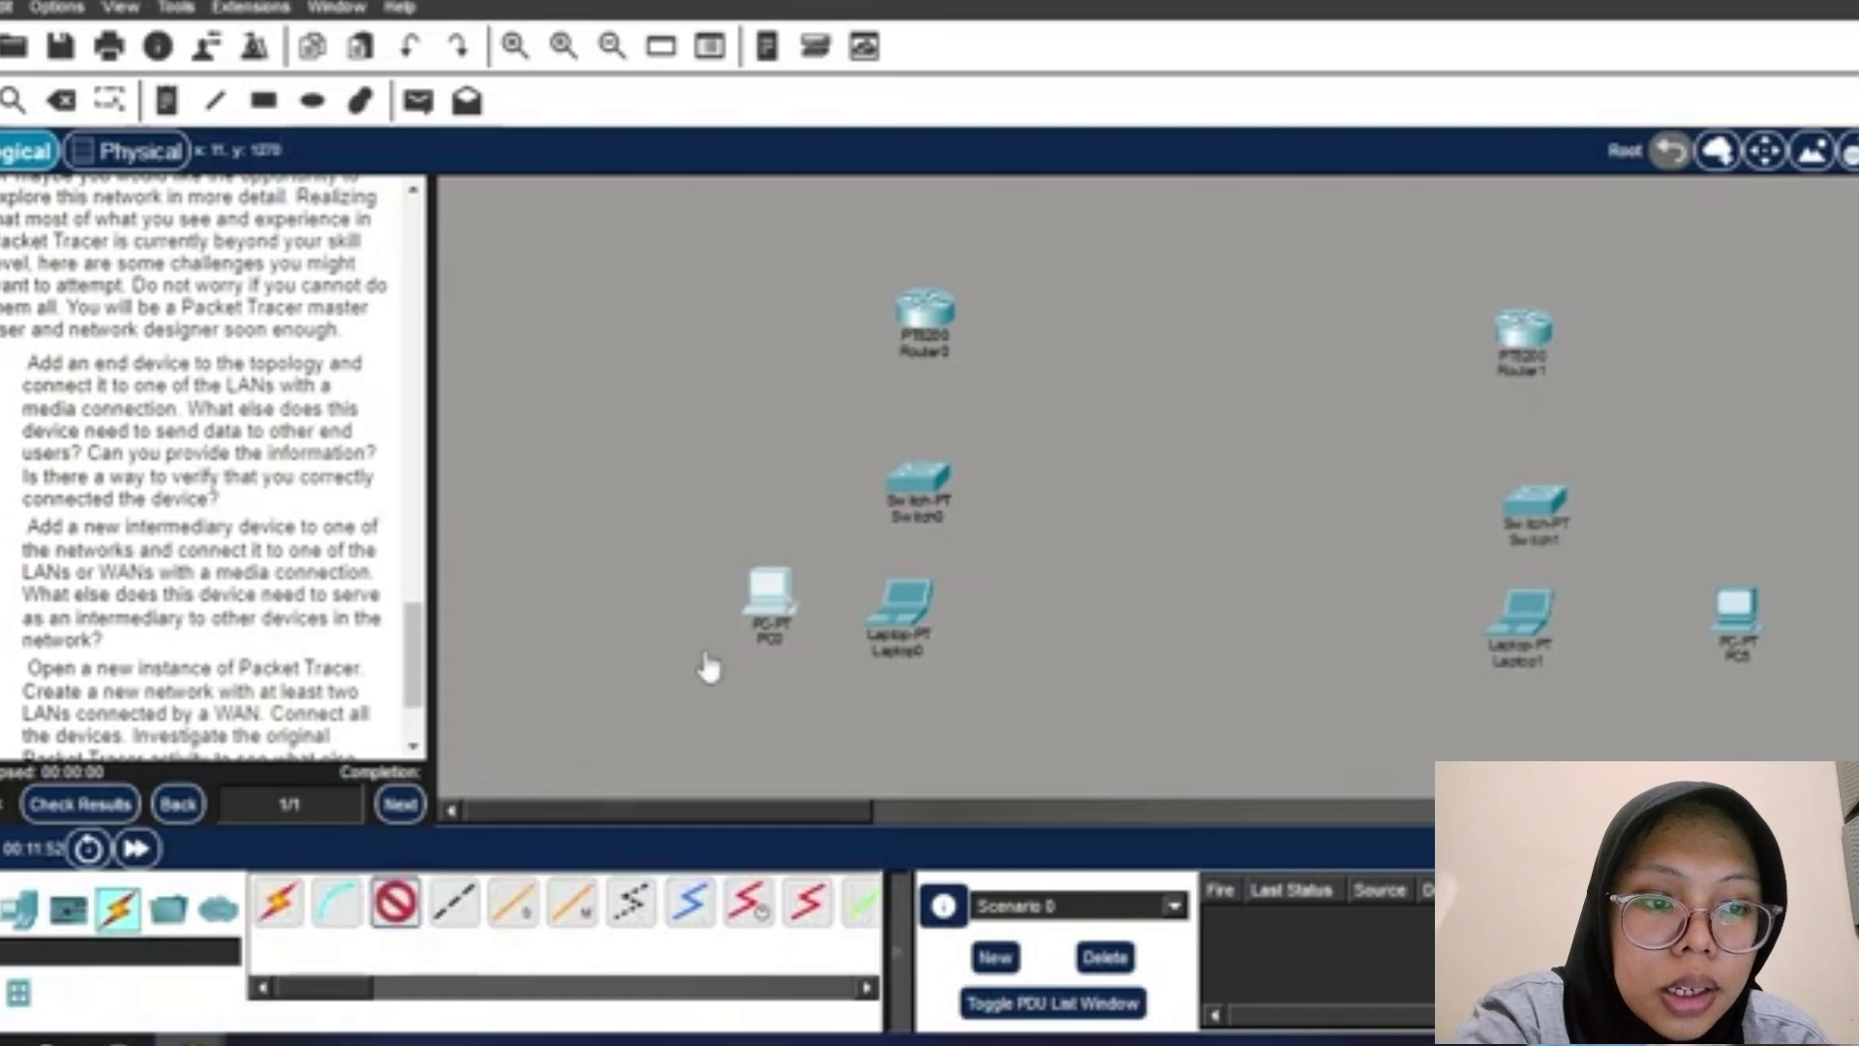
left_click(775, 579)
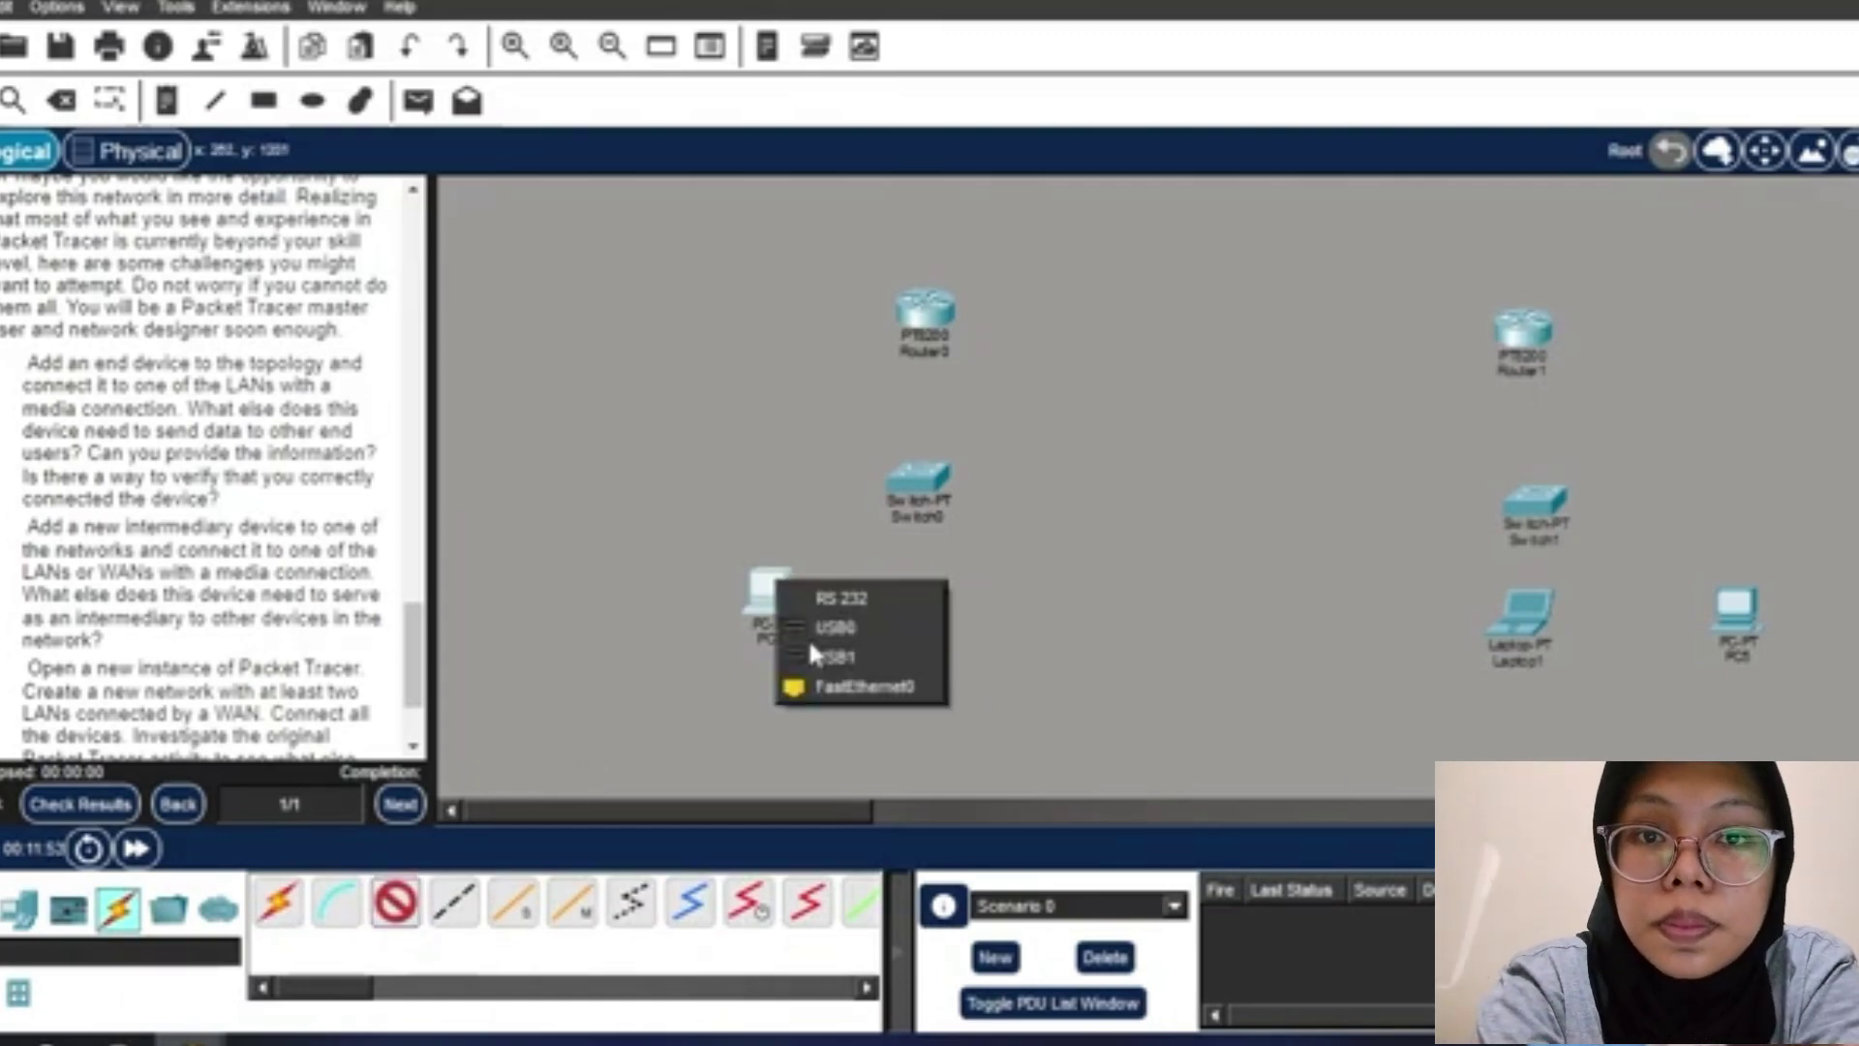
left_click(822, 690)
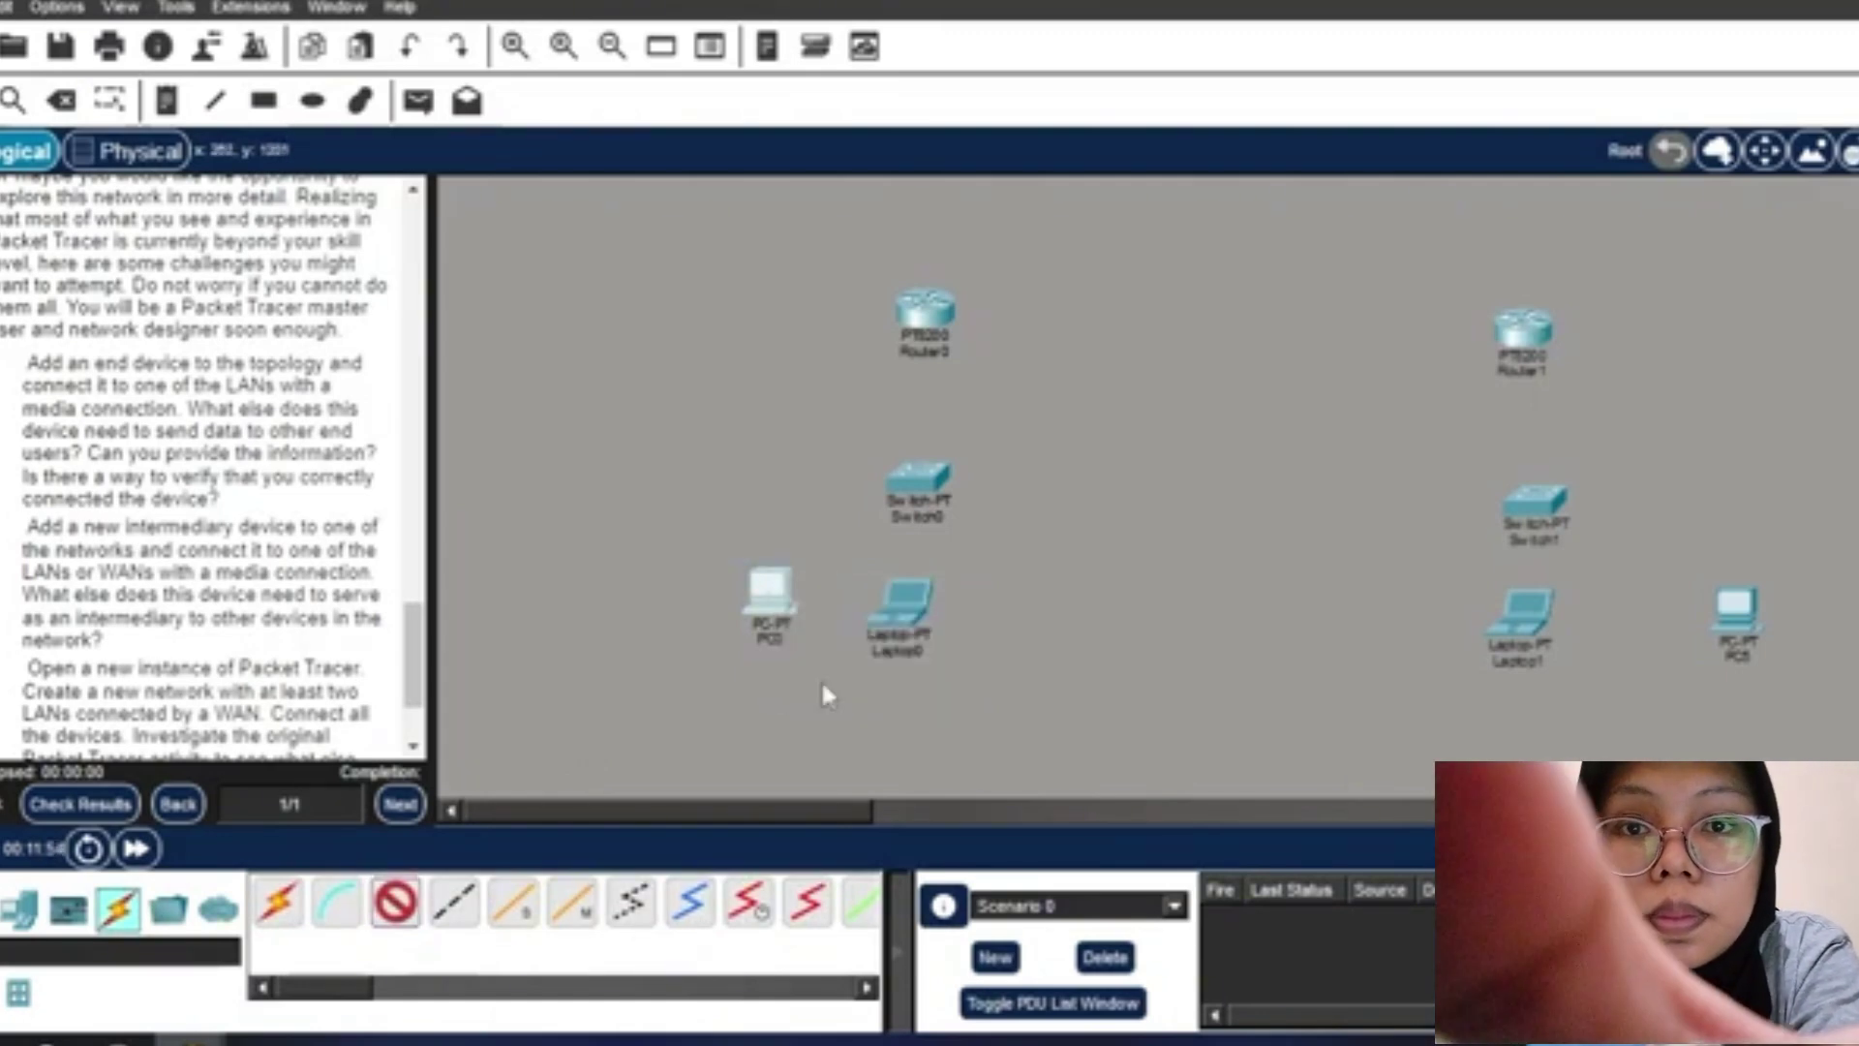
left_click(915, 492)
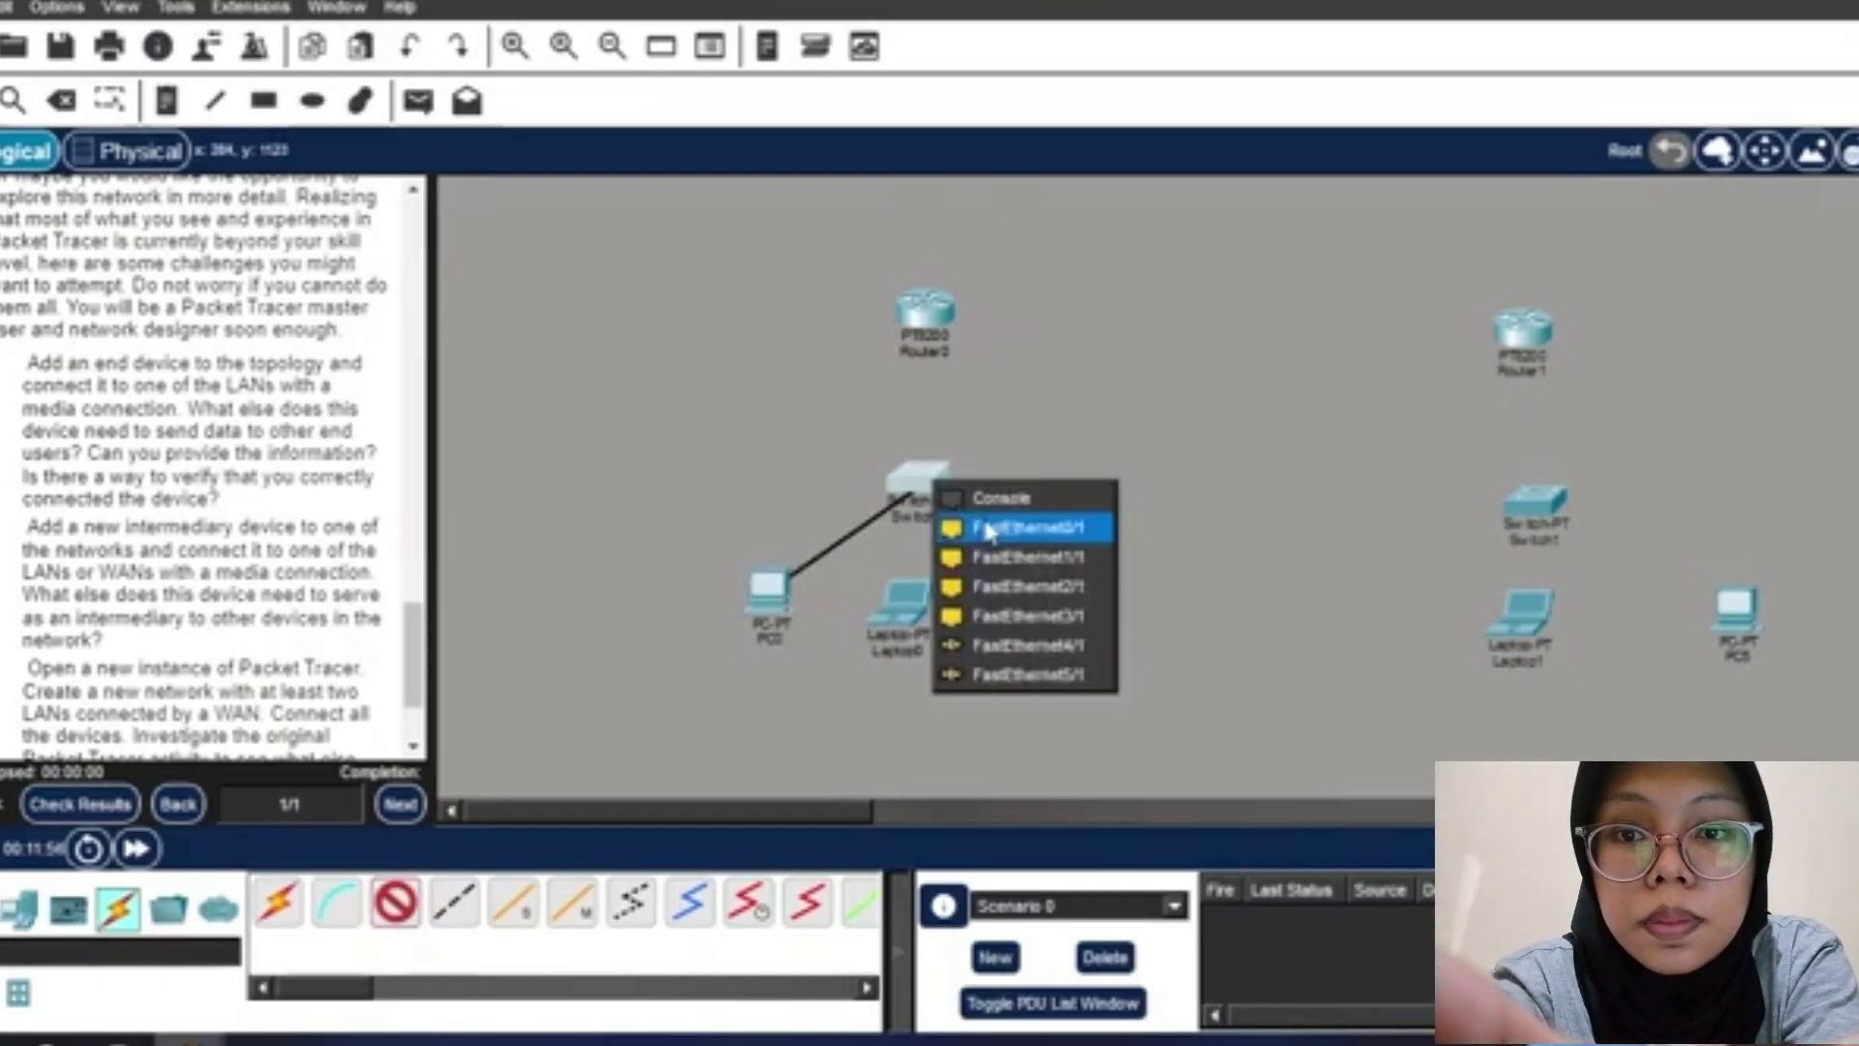
left_click(988, 529)
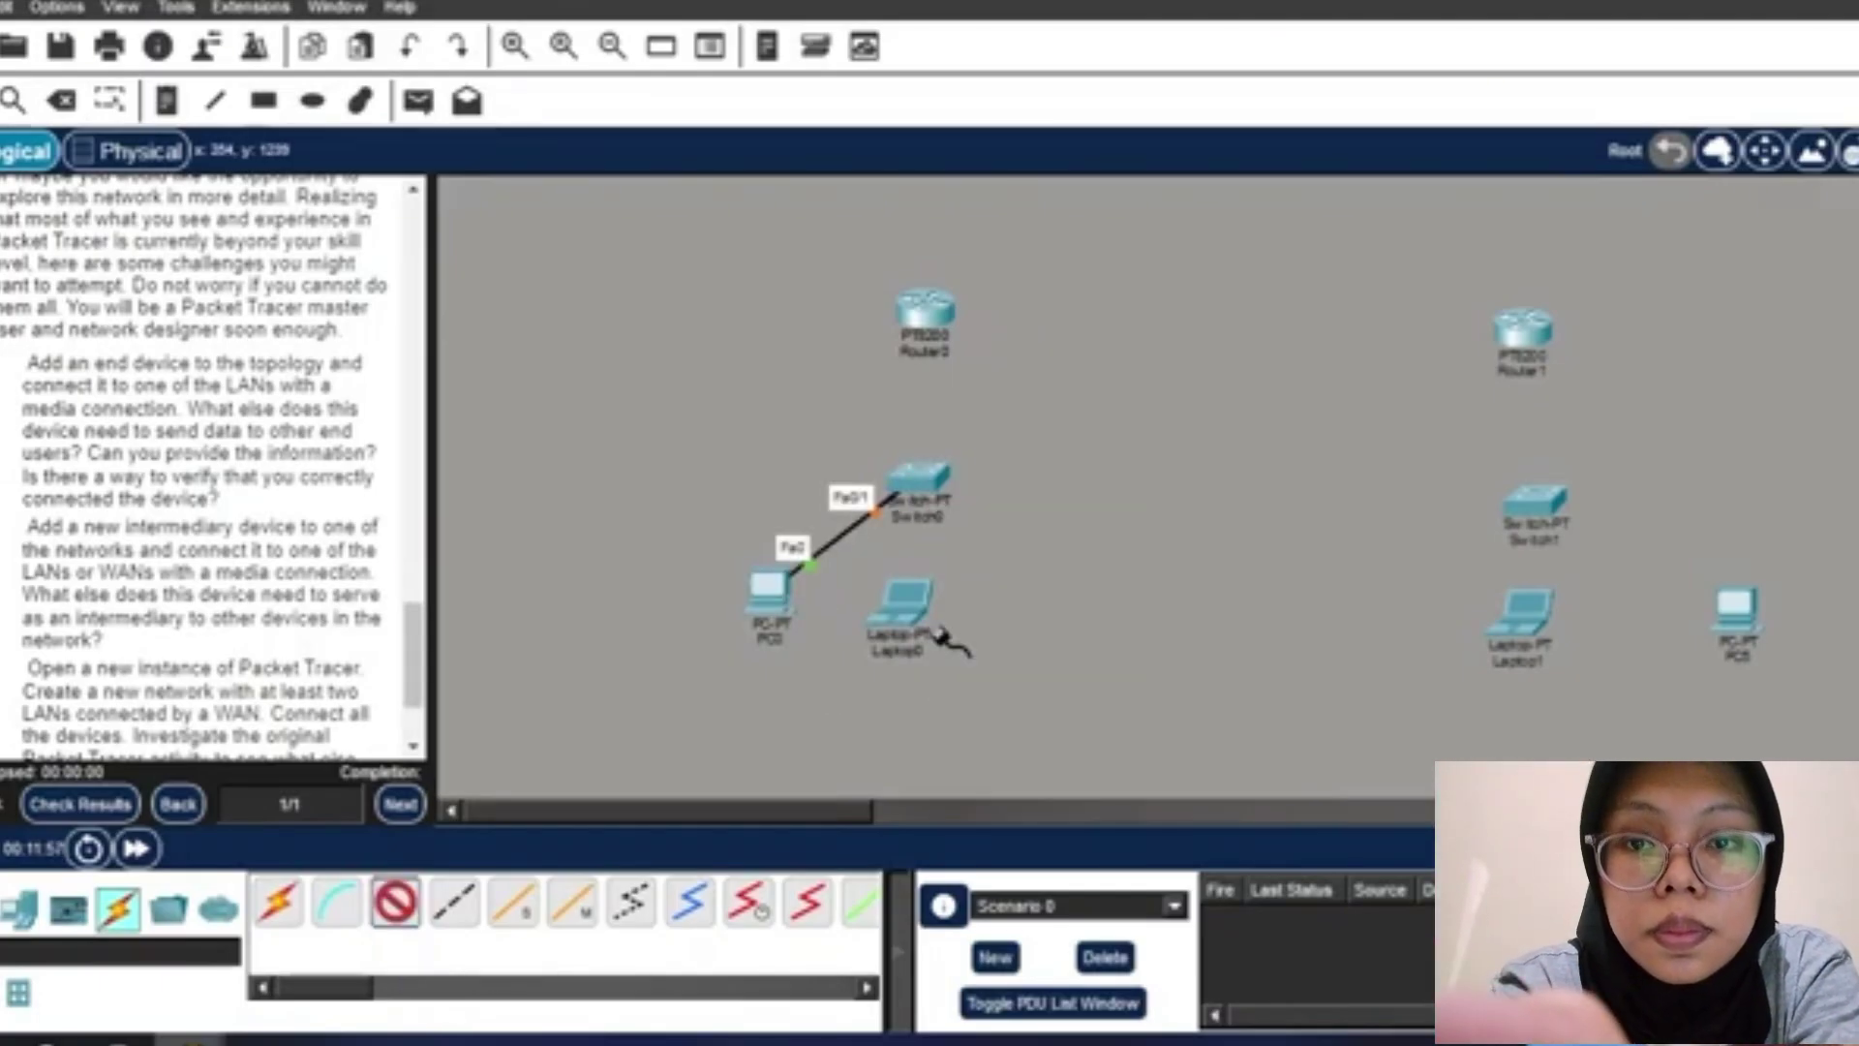
left_click(898, 625)
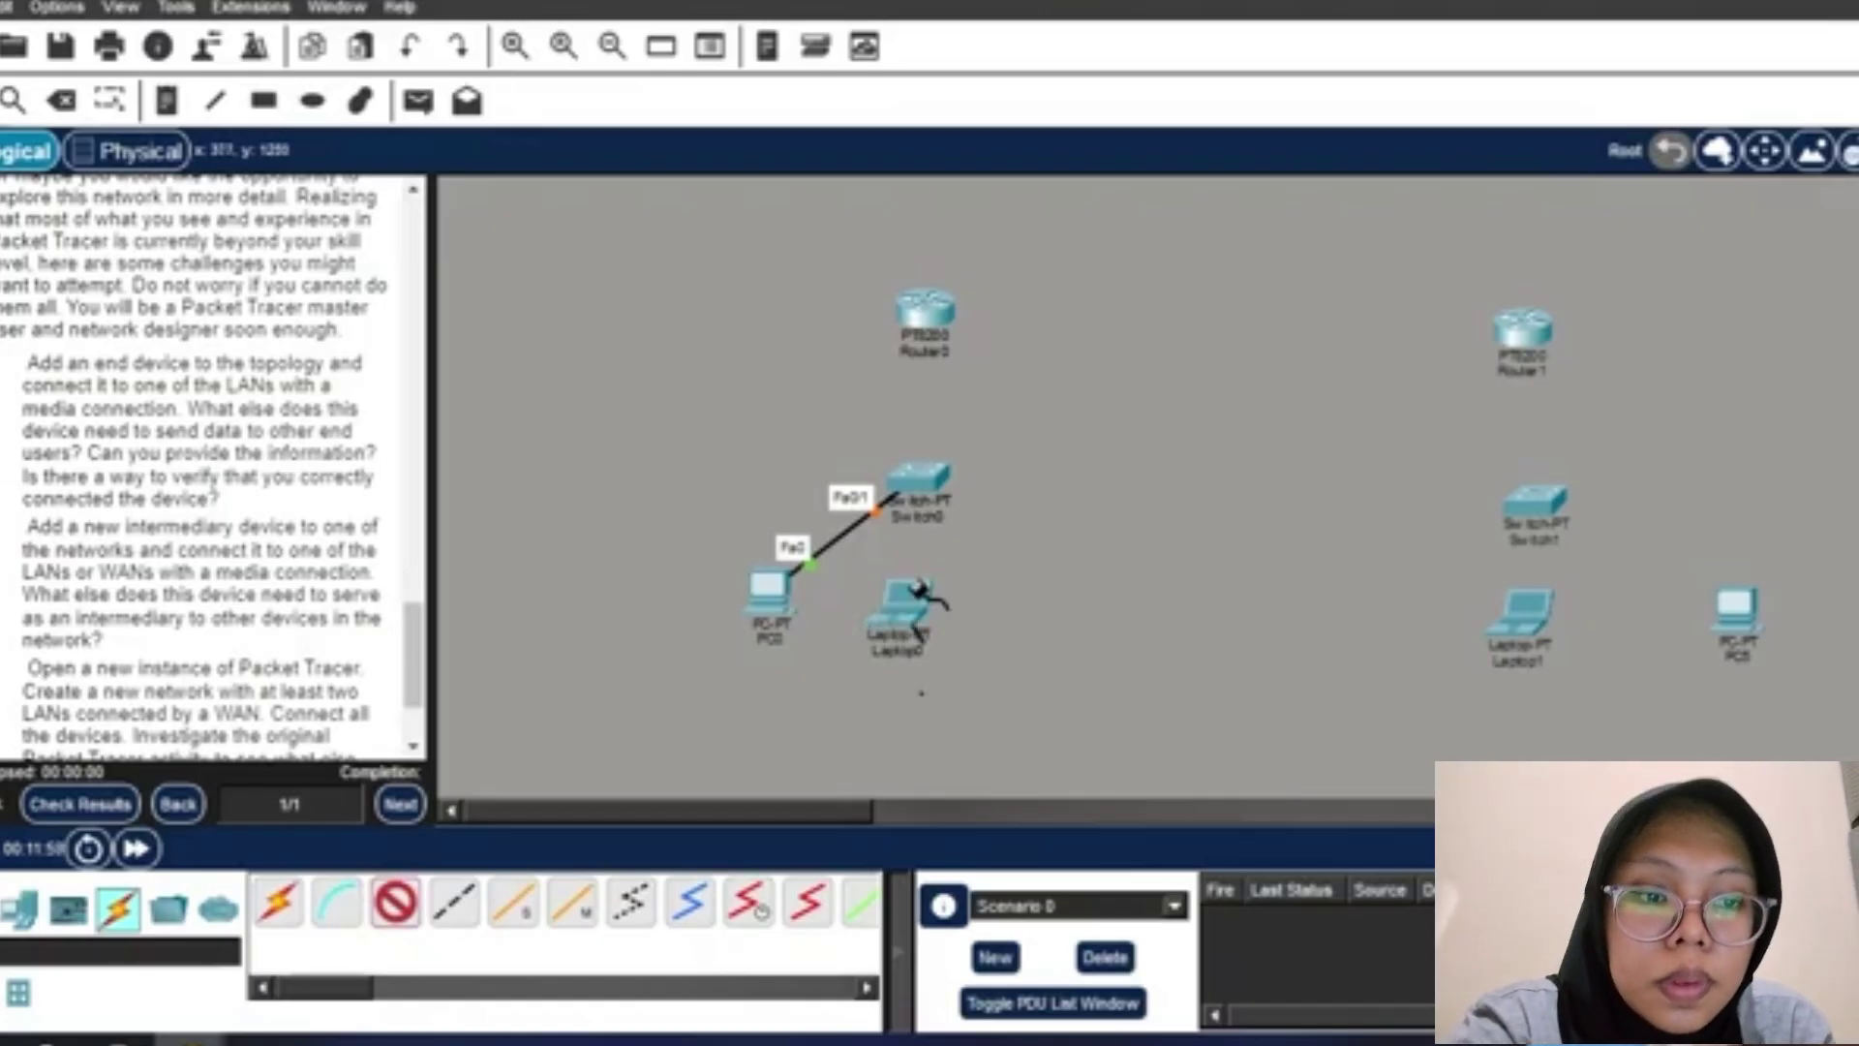
left_click(918, 474)
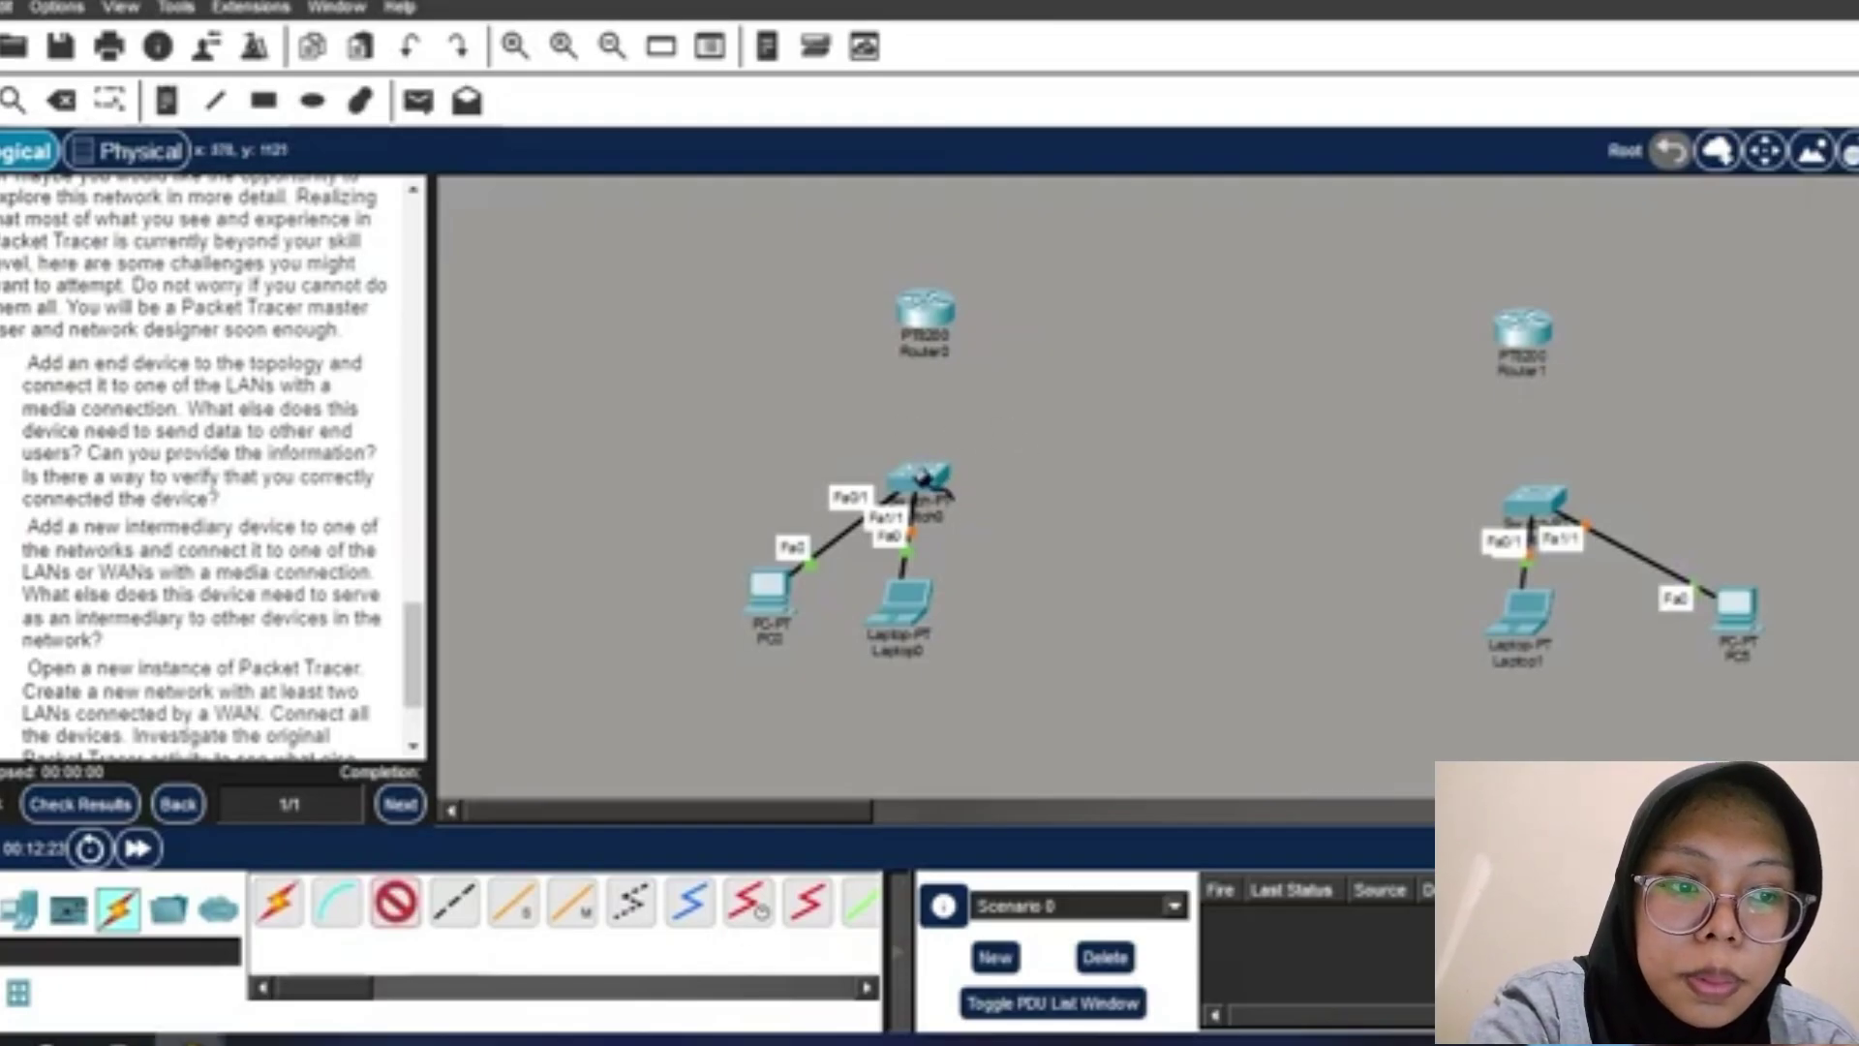
Connect FastEthernet2/1 of Switch0 to GigabitEthernet0/0/0 of Router0 with a copper straight-through cable.
mouse_move(928, 487)
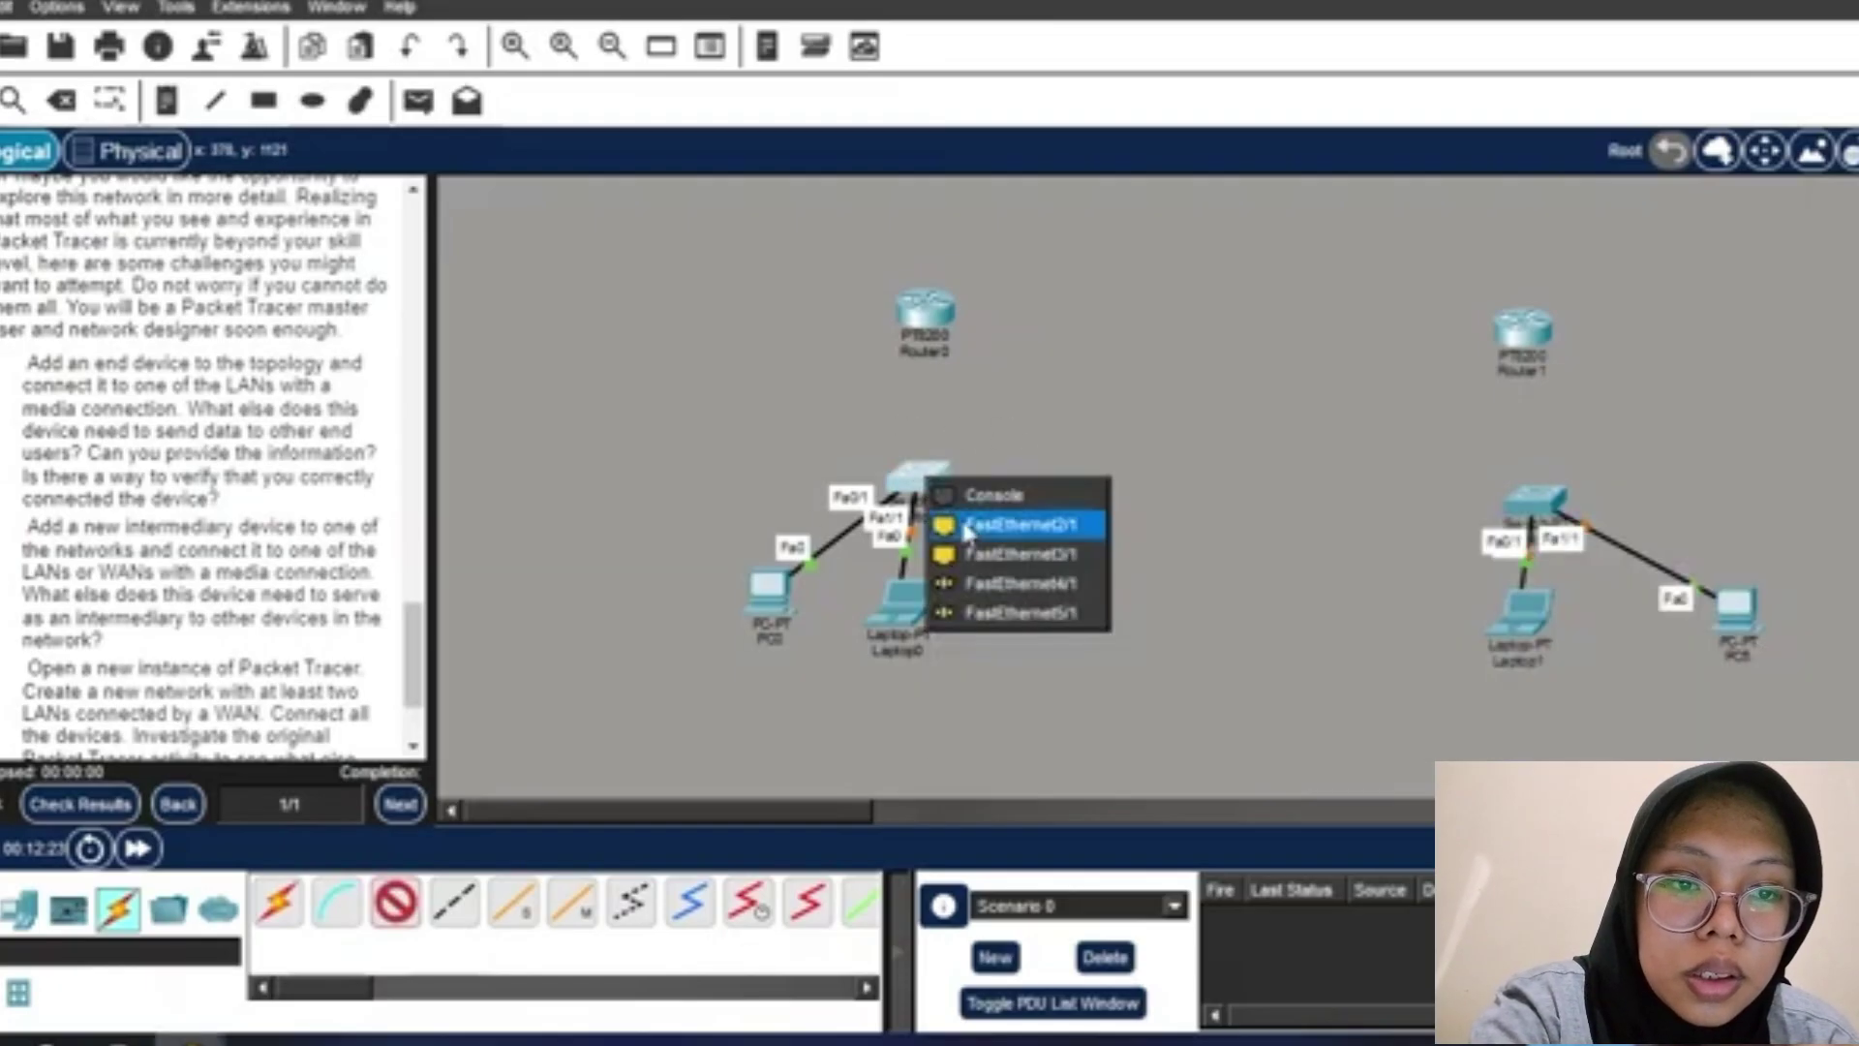
left_click(959, 523)
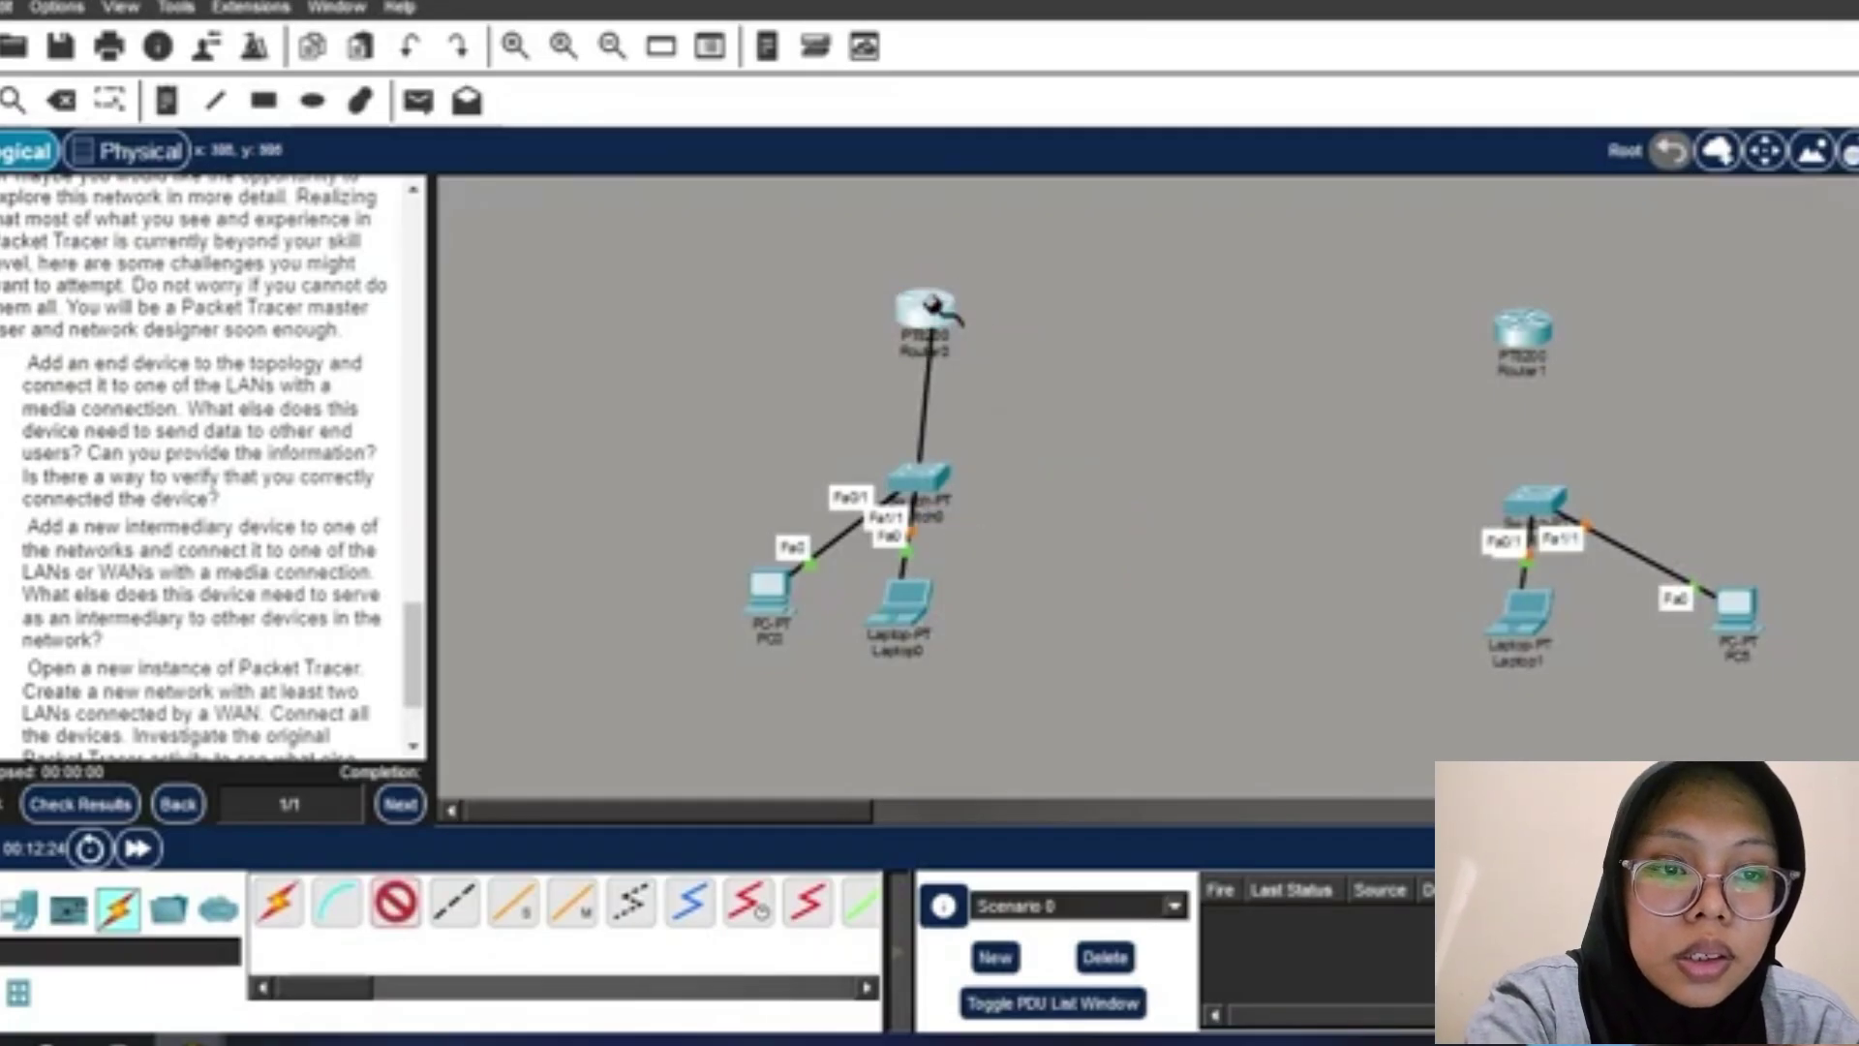
left_click(932, 310)
left_click(954, 362)
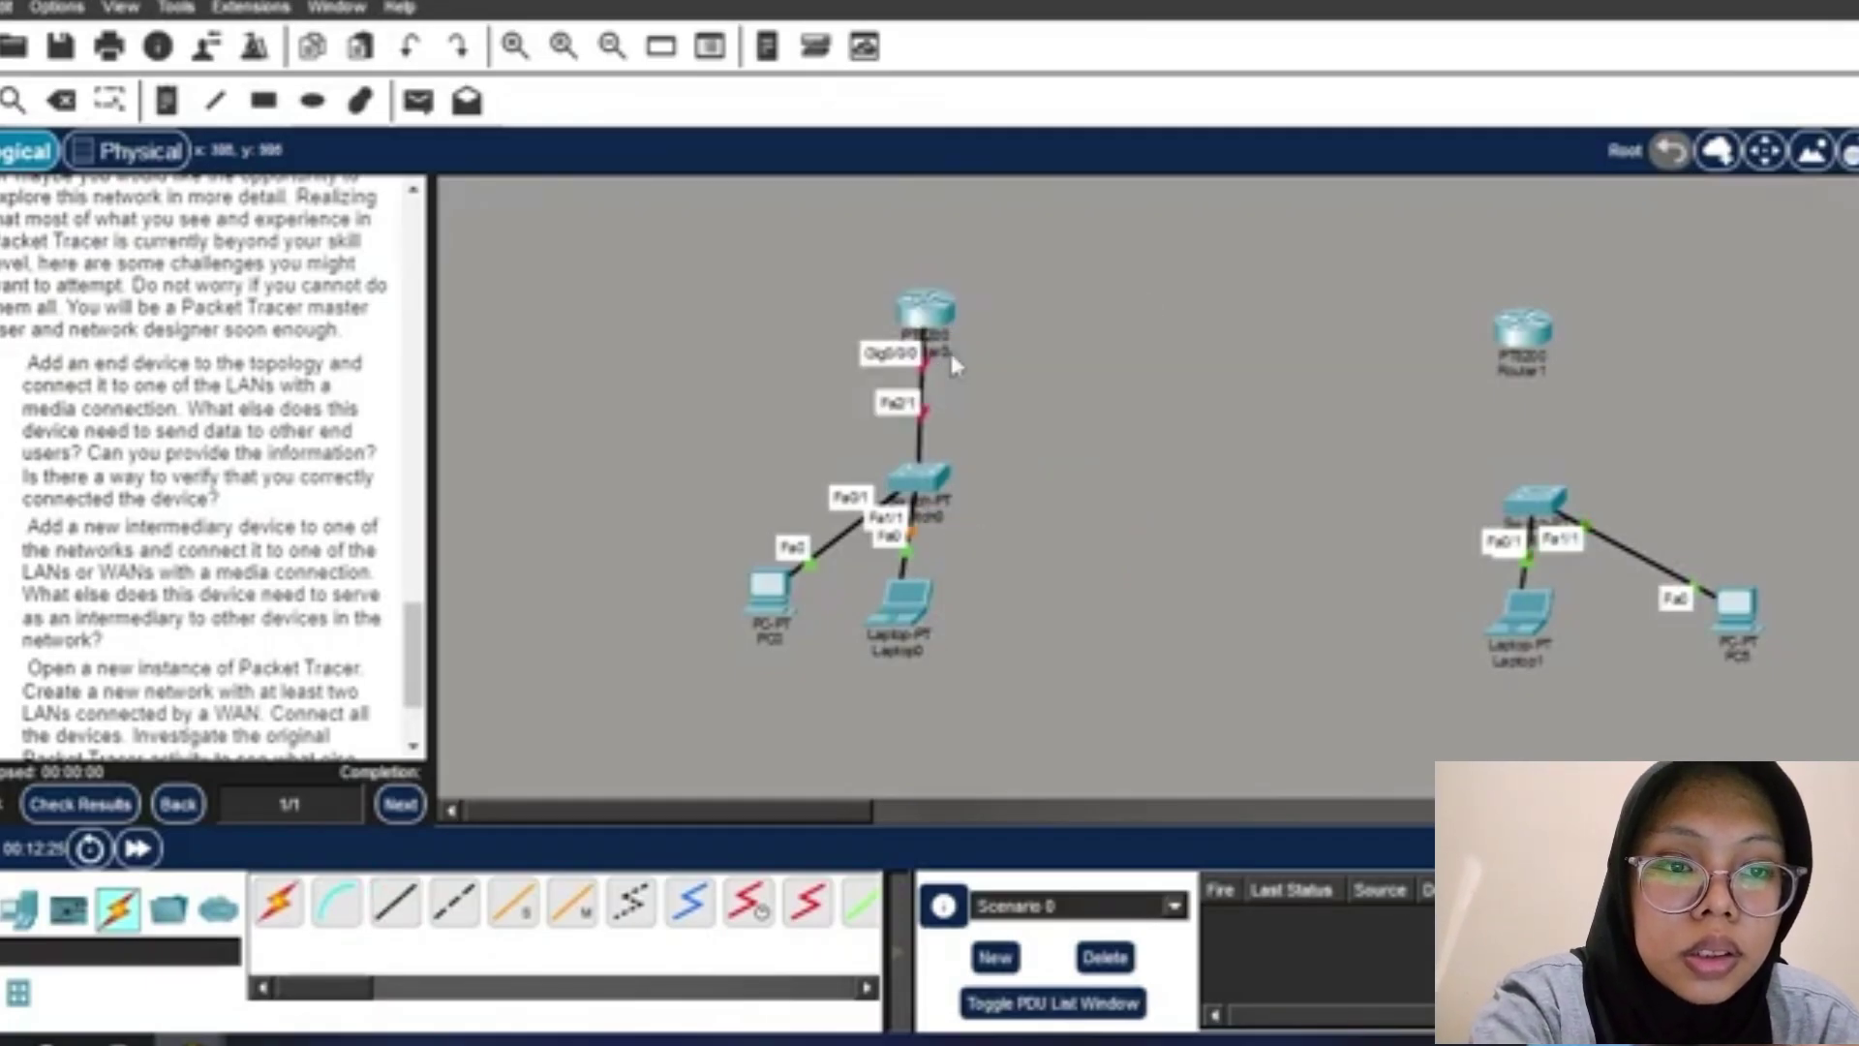
Connect FastEthernet2/1 of Switch1 to GigabitEthernet0/0/0 of Router1 with a copper straight-through cable.
left_click(402, 910)
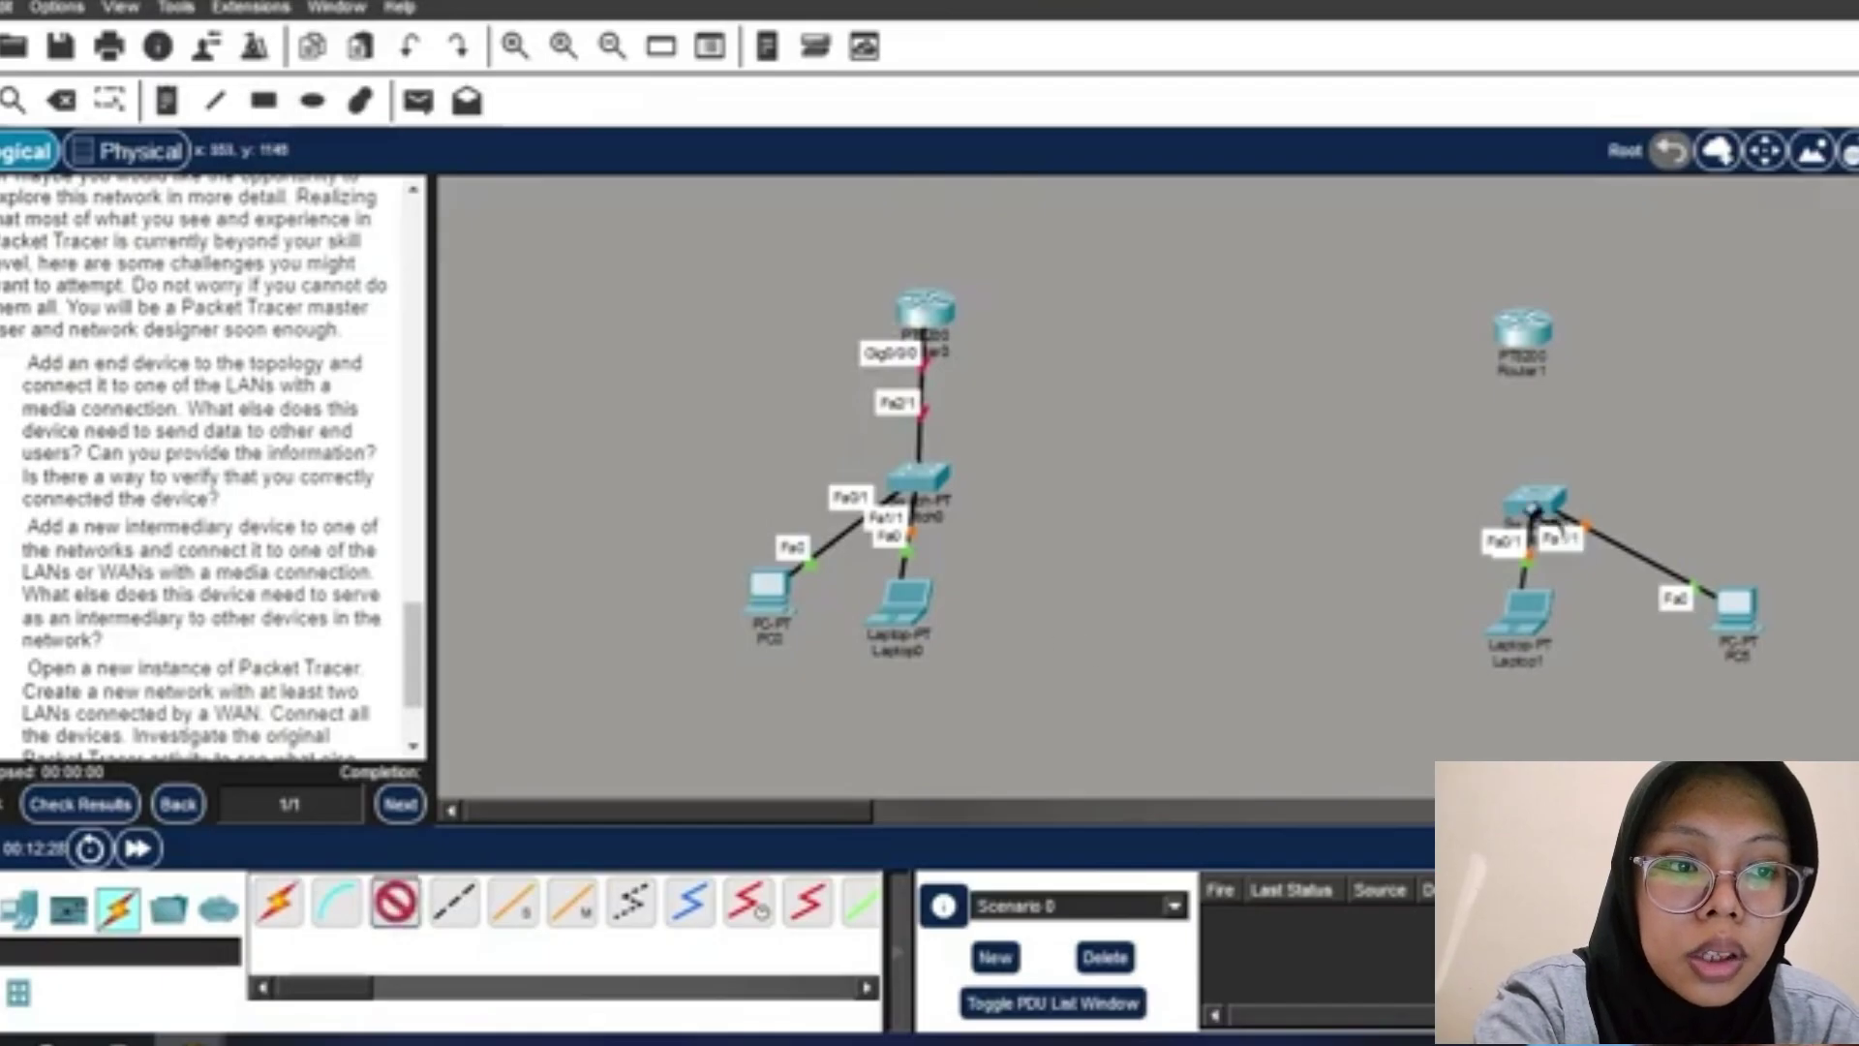
left_click(1540, 520)
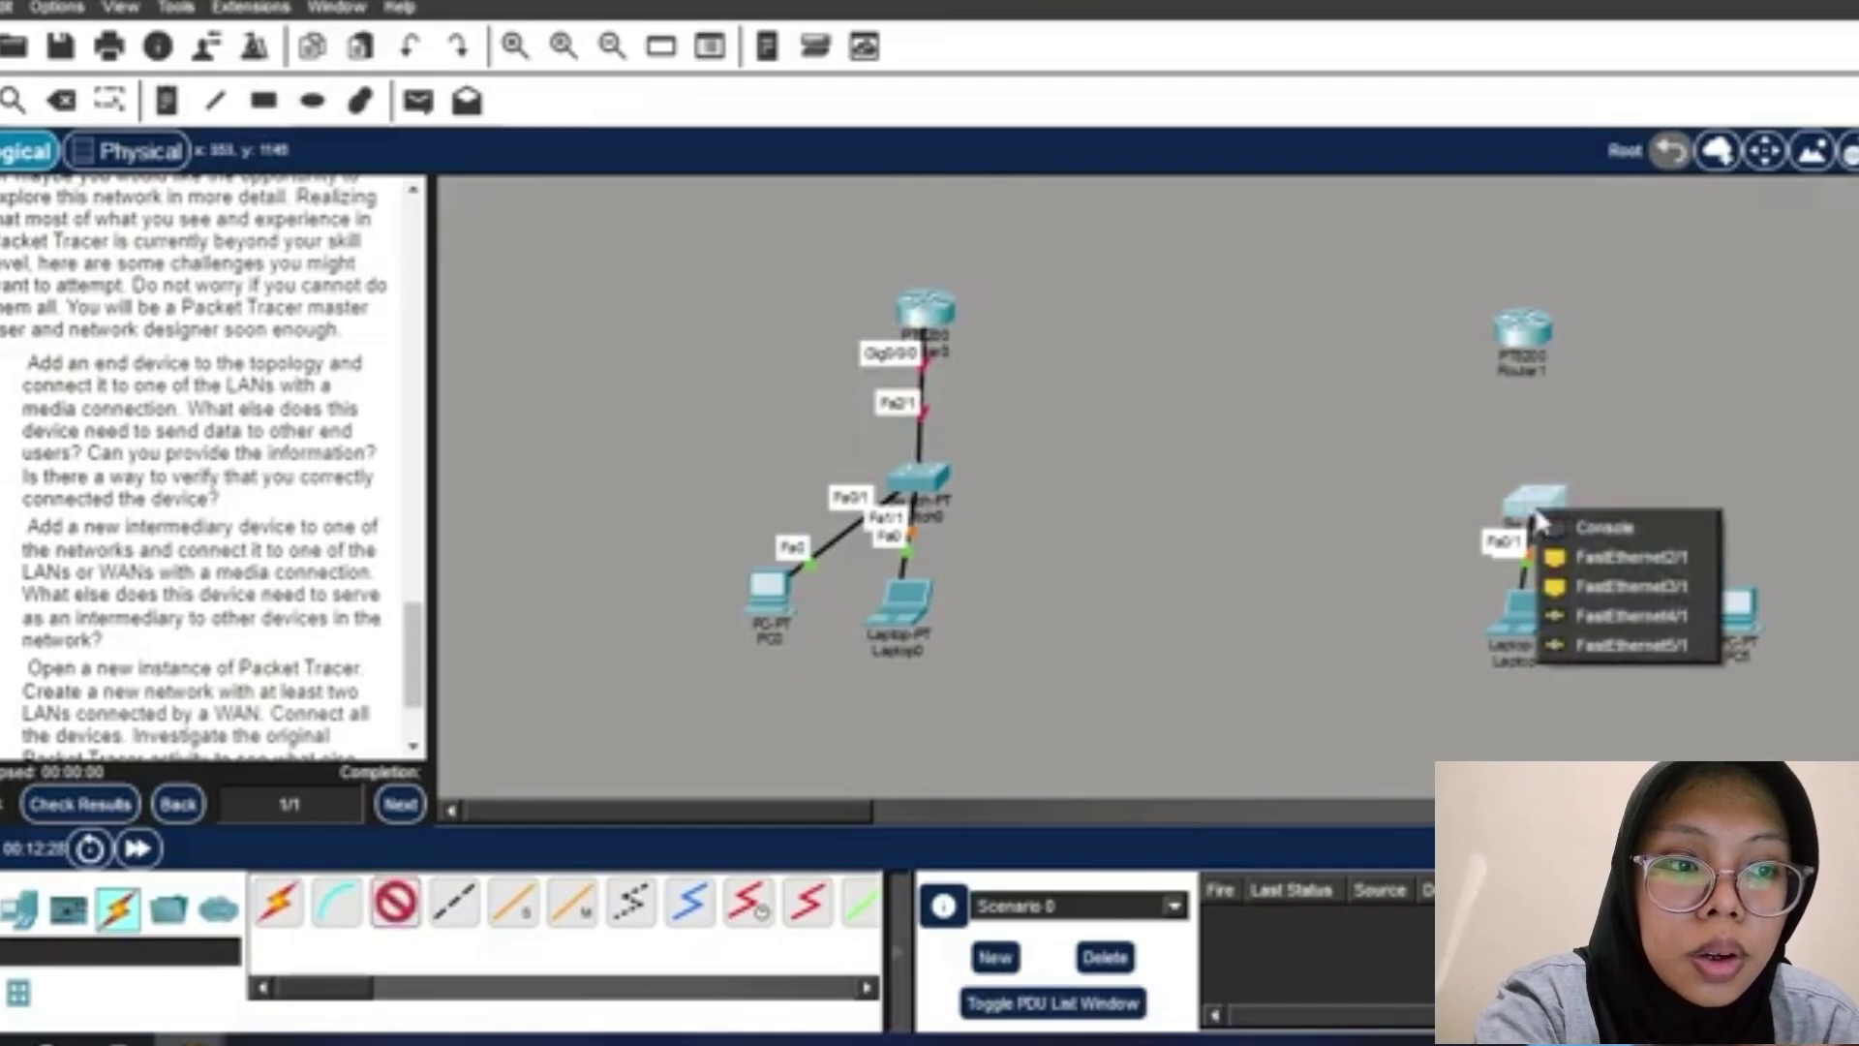
left_click(1574, 561)
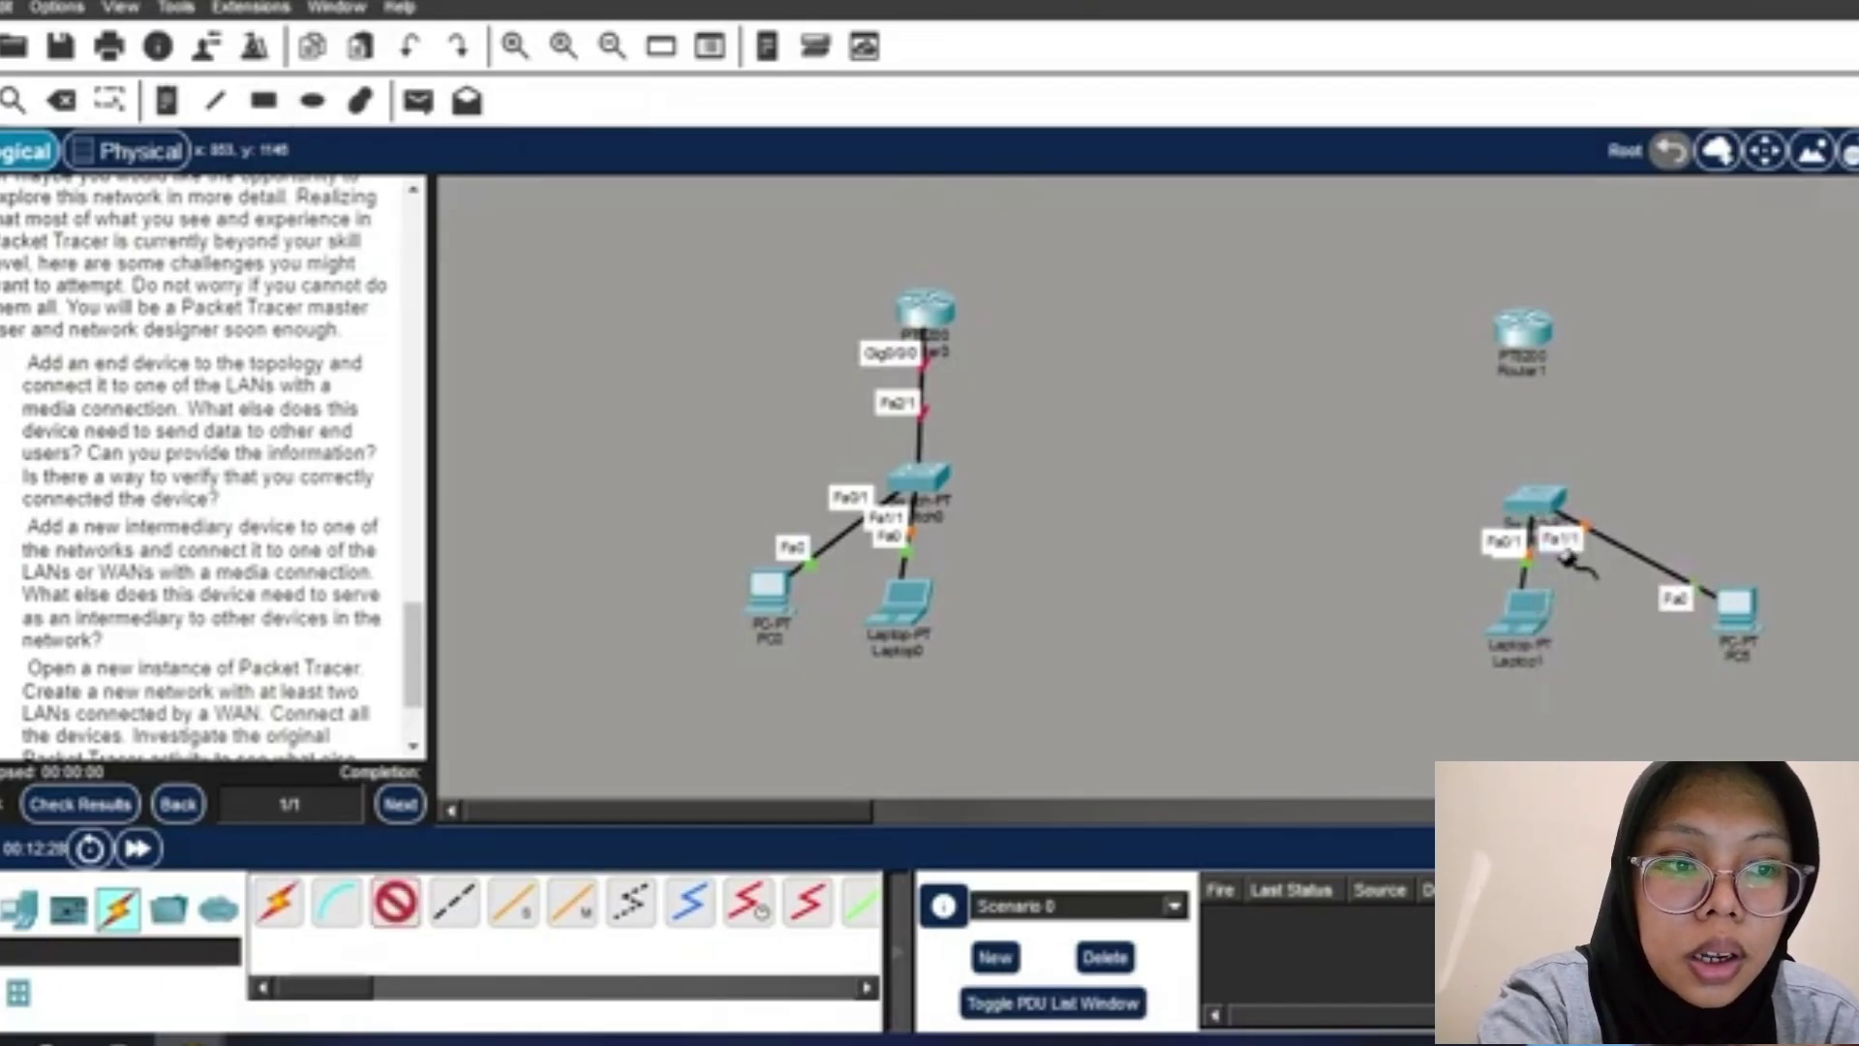
left_click(1535, 334)
left_click(1578, 378)
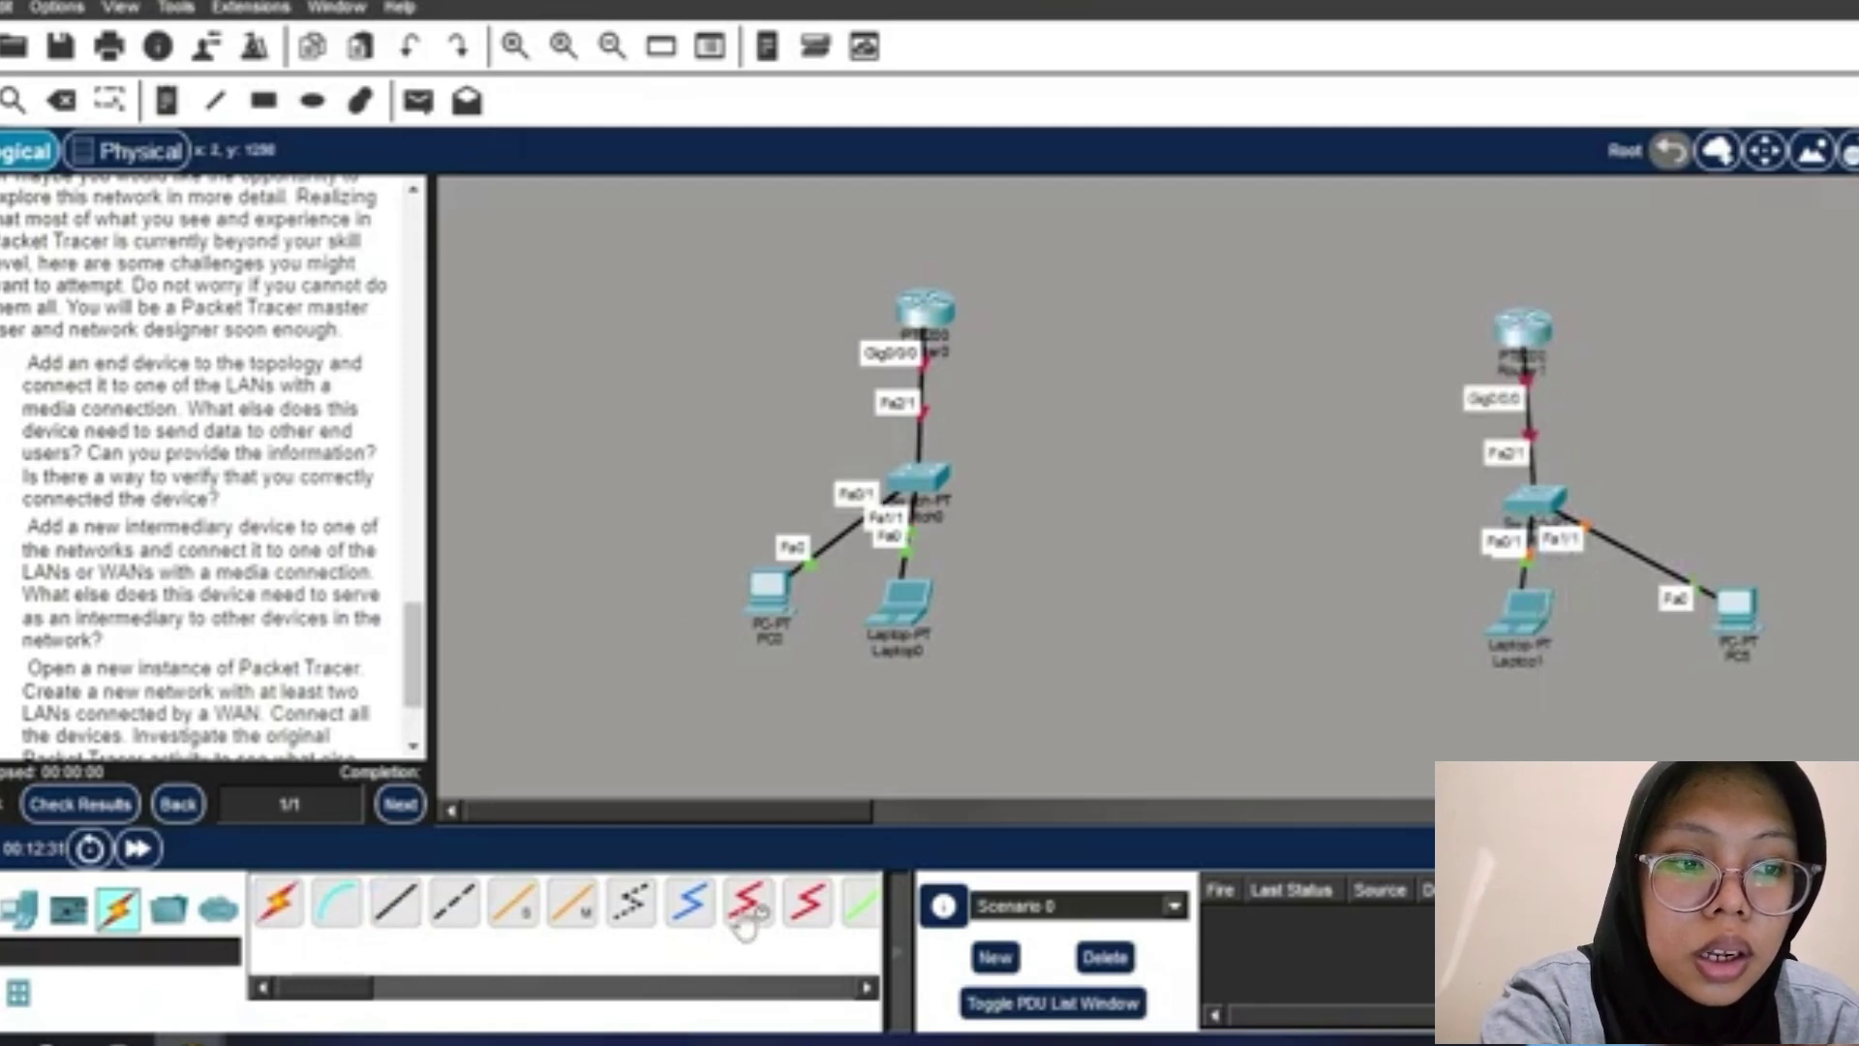
Try to link Router0 to Router1 with a serial DCE cable from port GigabitEthernet0/0/1.
left_click(749, 910)
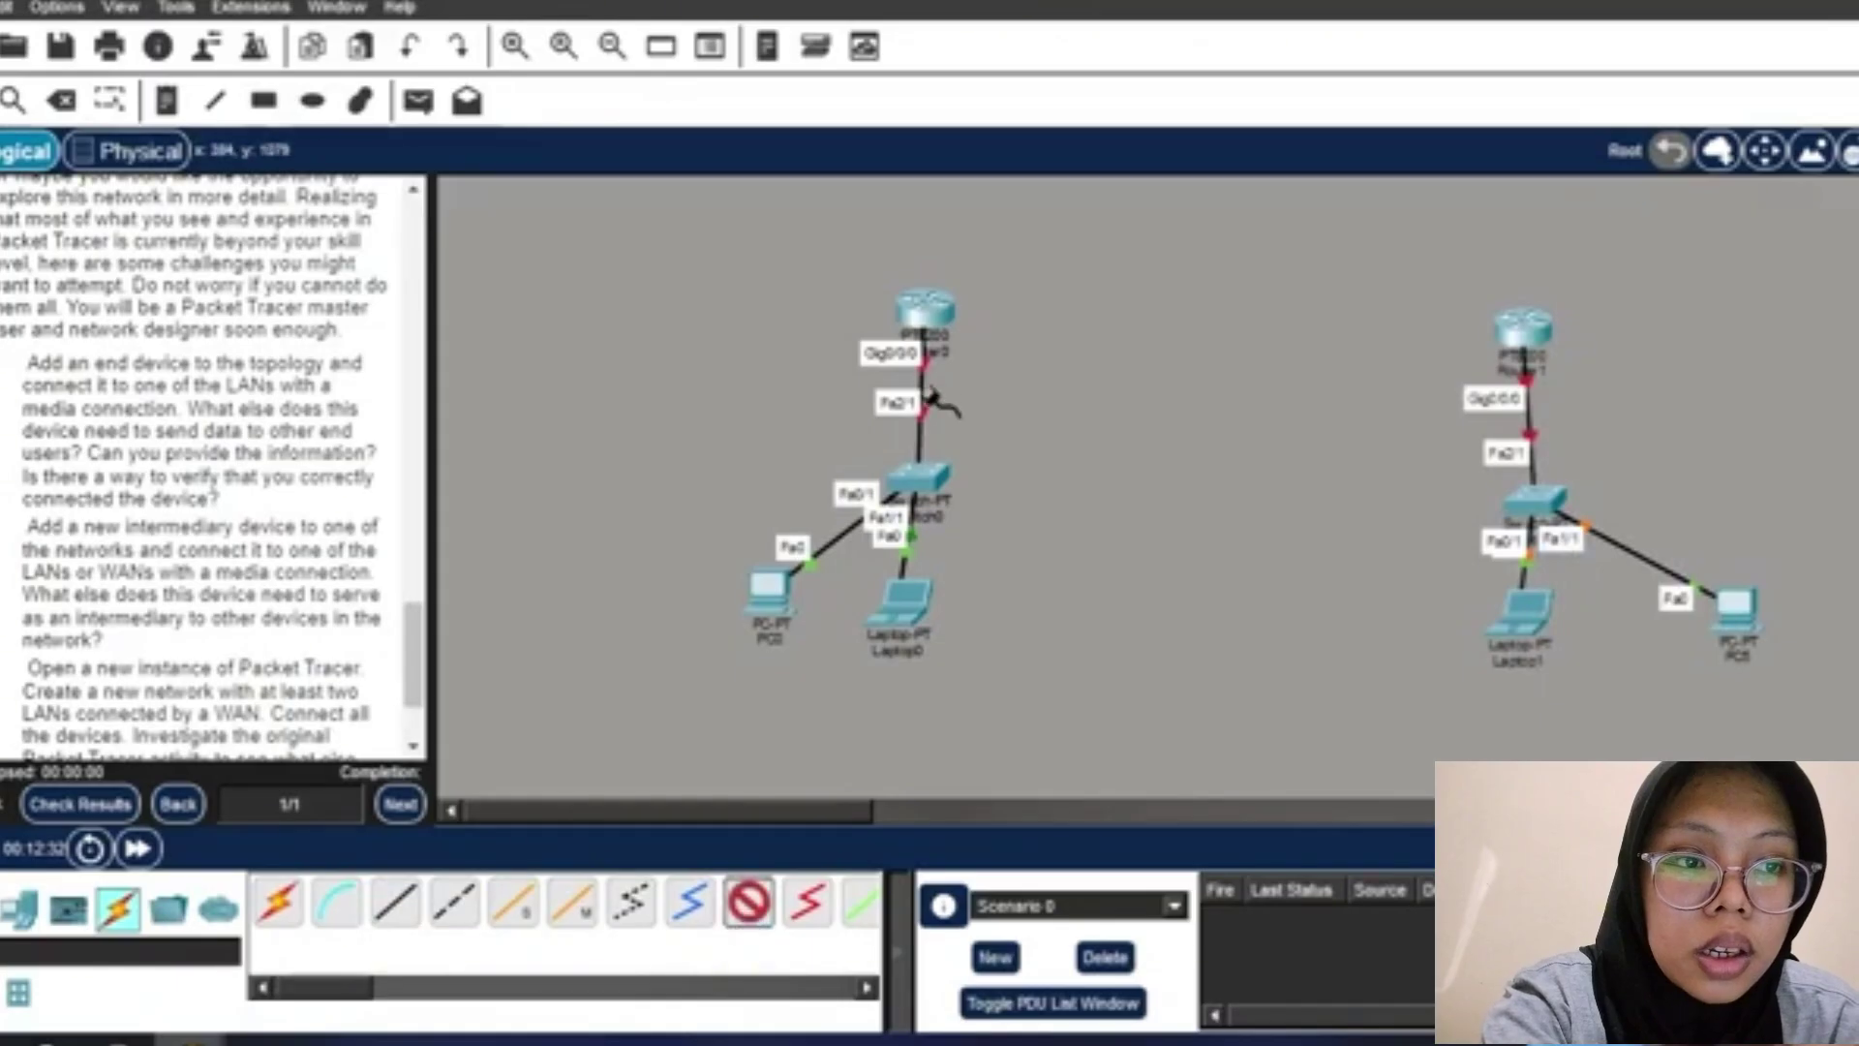
left_click(922, 312)
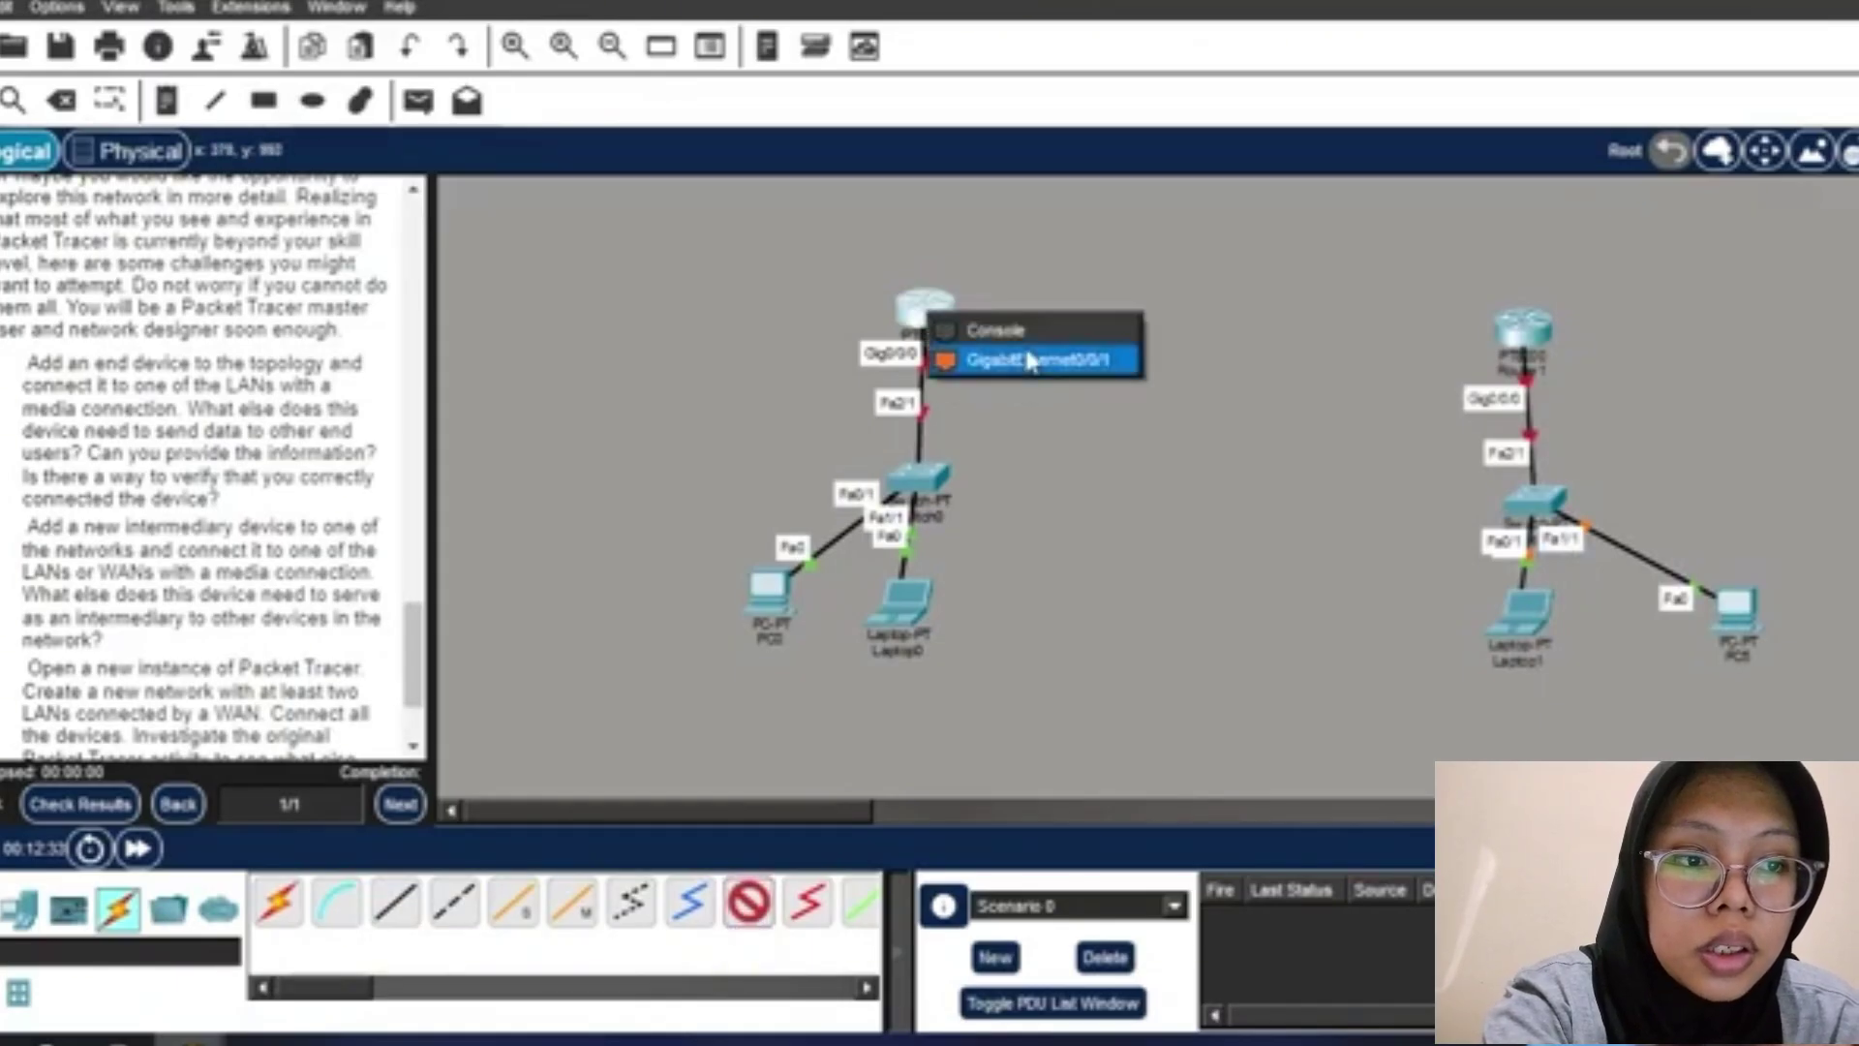
left_click(1035, 360)
left_click(1526, 331)
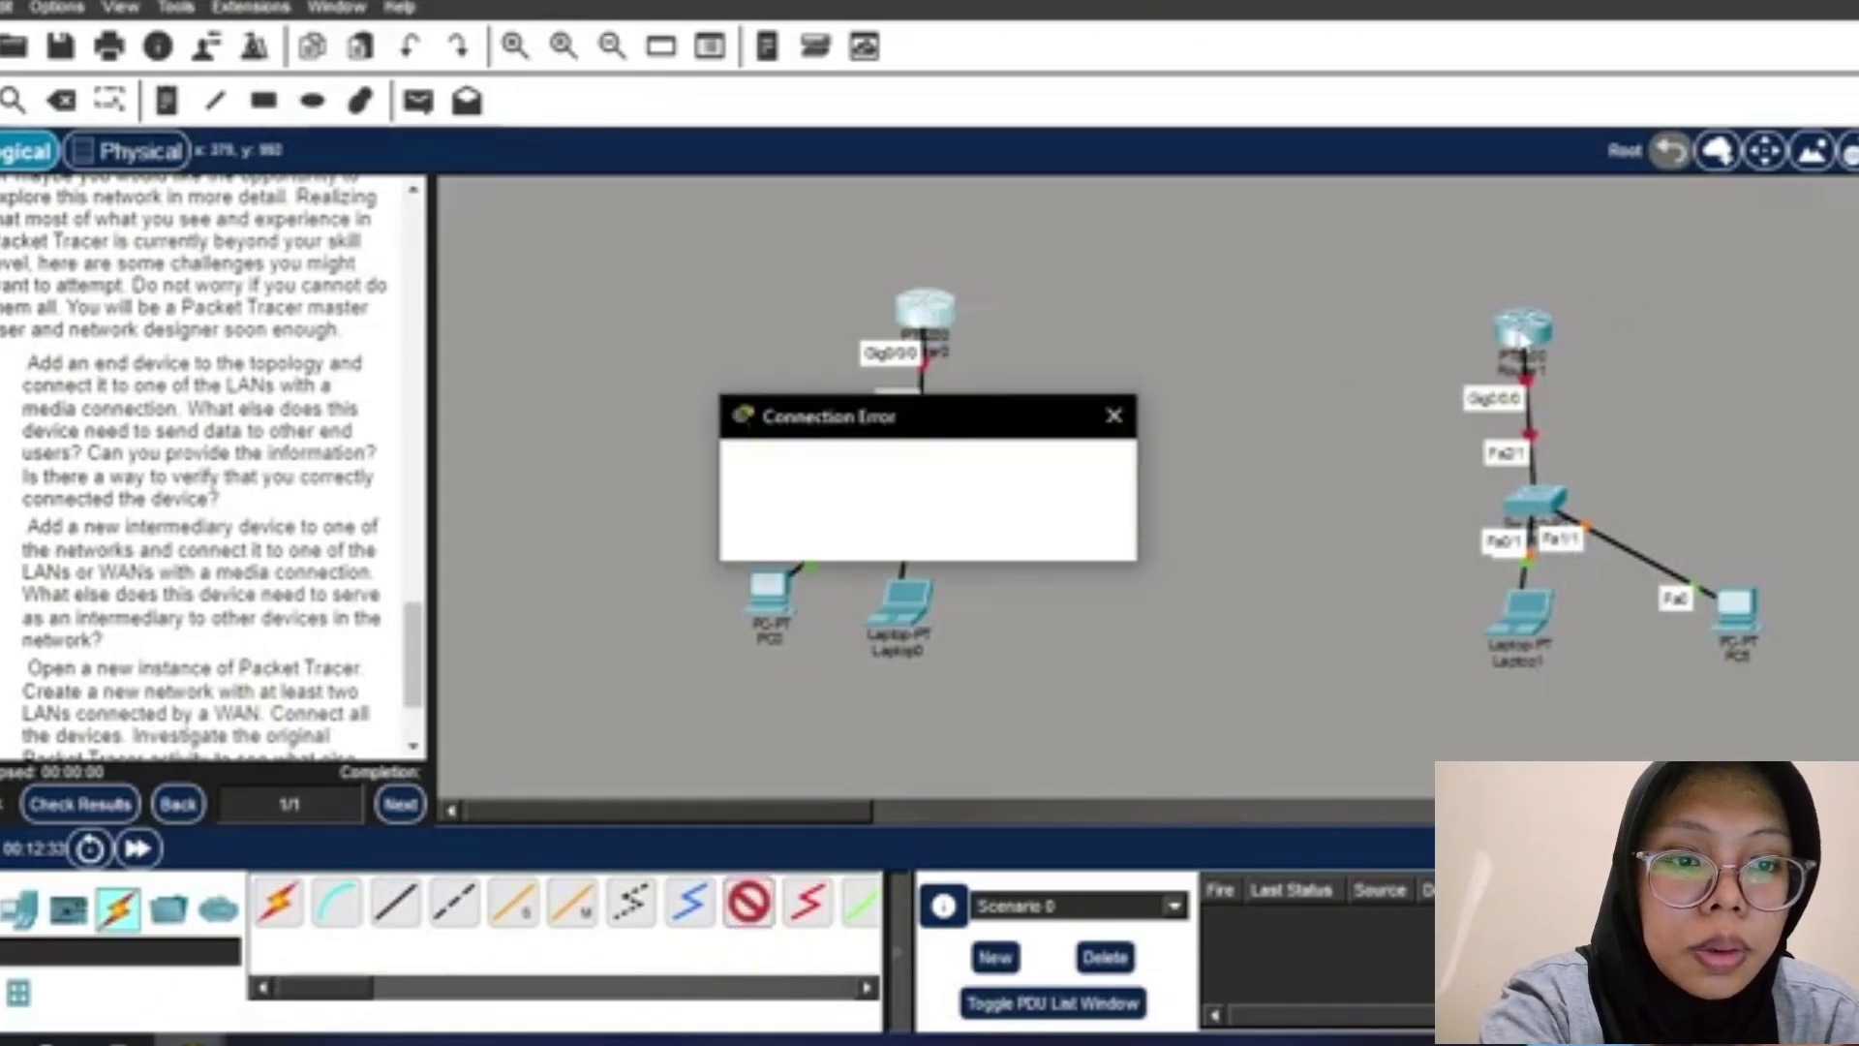
left_click(1117, 416)
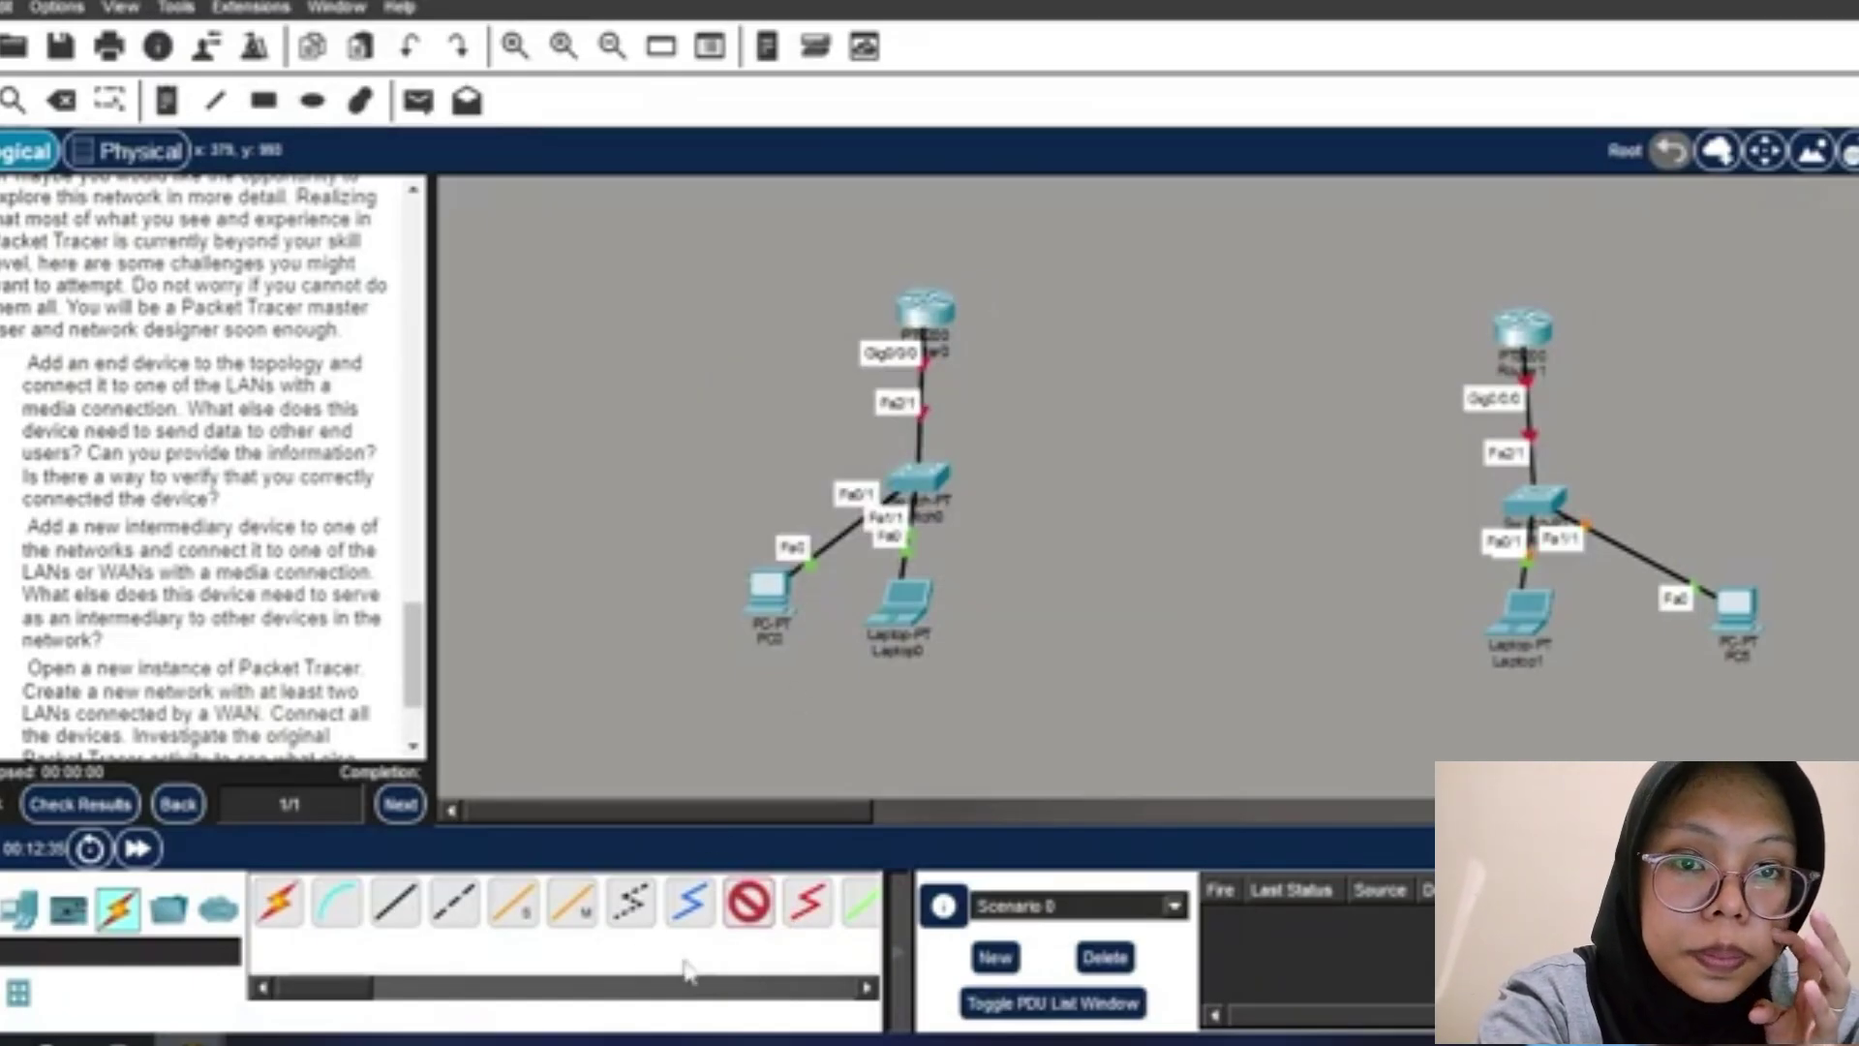
Try a serial DTE cable on GigabitEthernet0/0/1 of Router0 for the link between the routers.
left_click(868, 988)
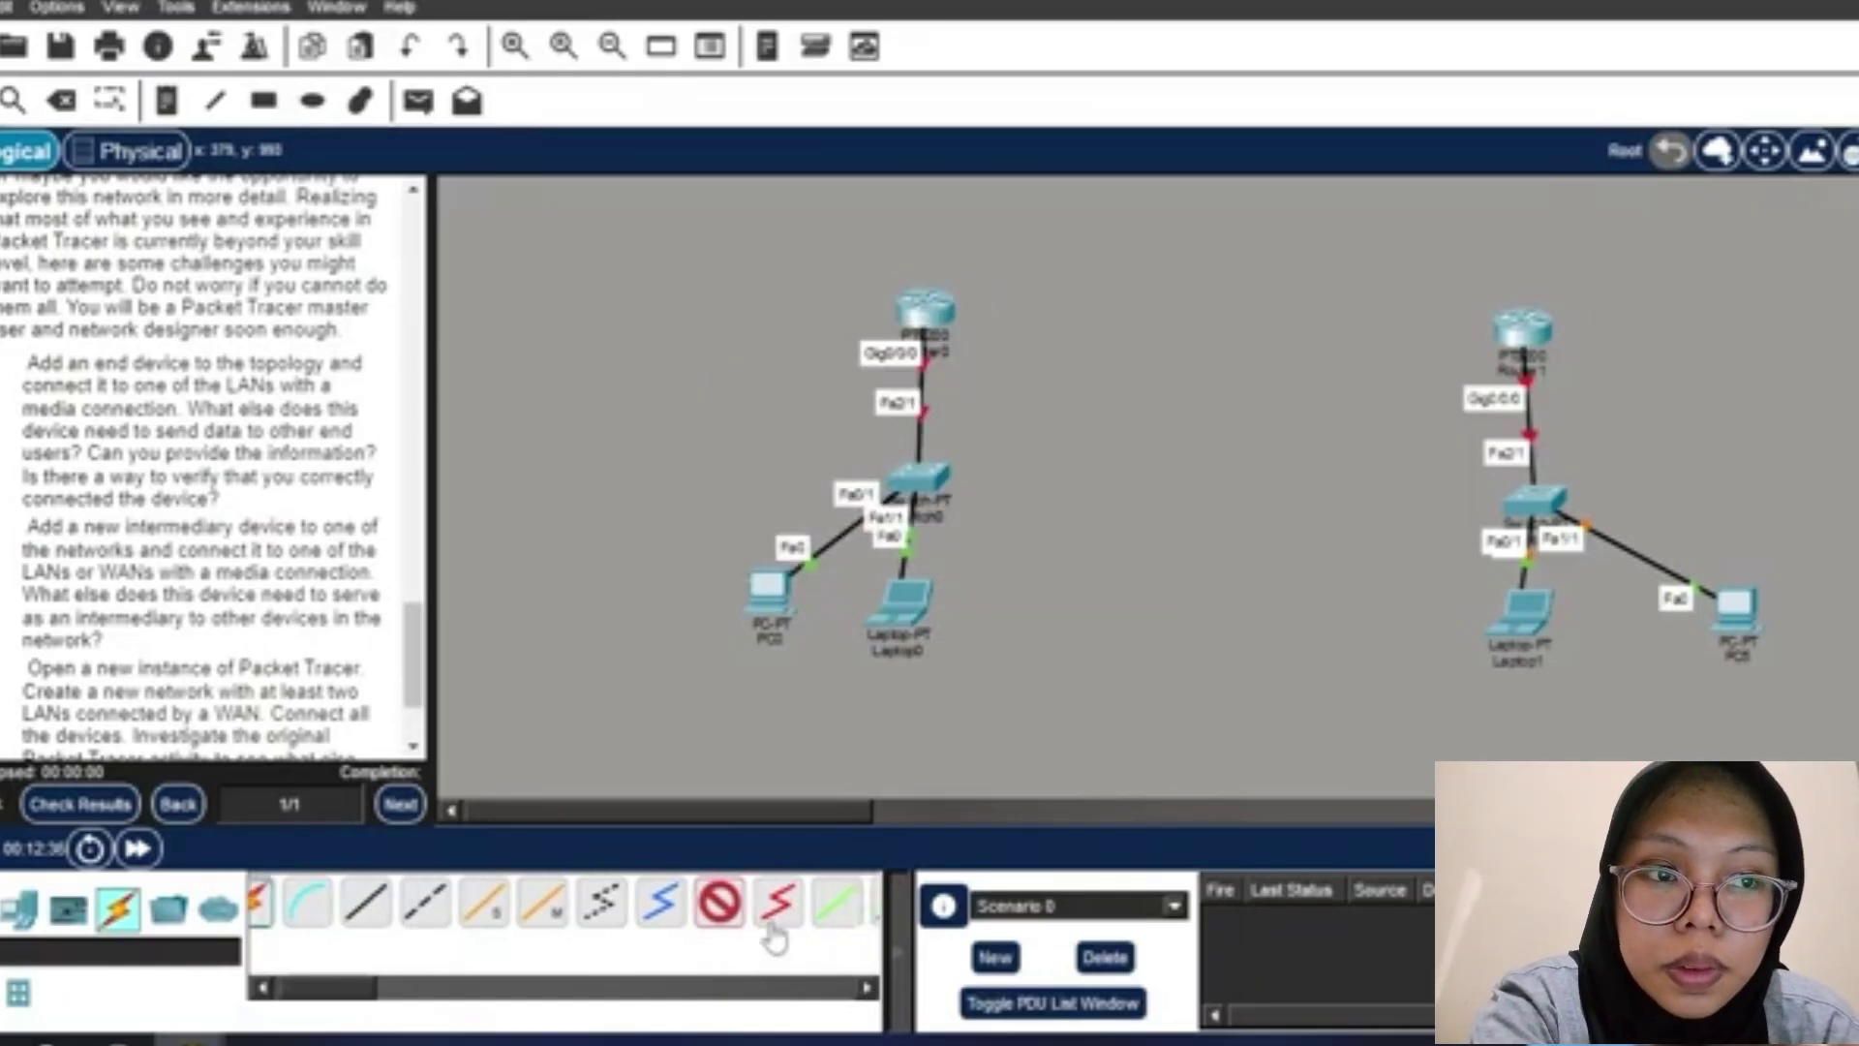
left_click(941, 324)
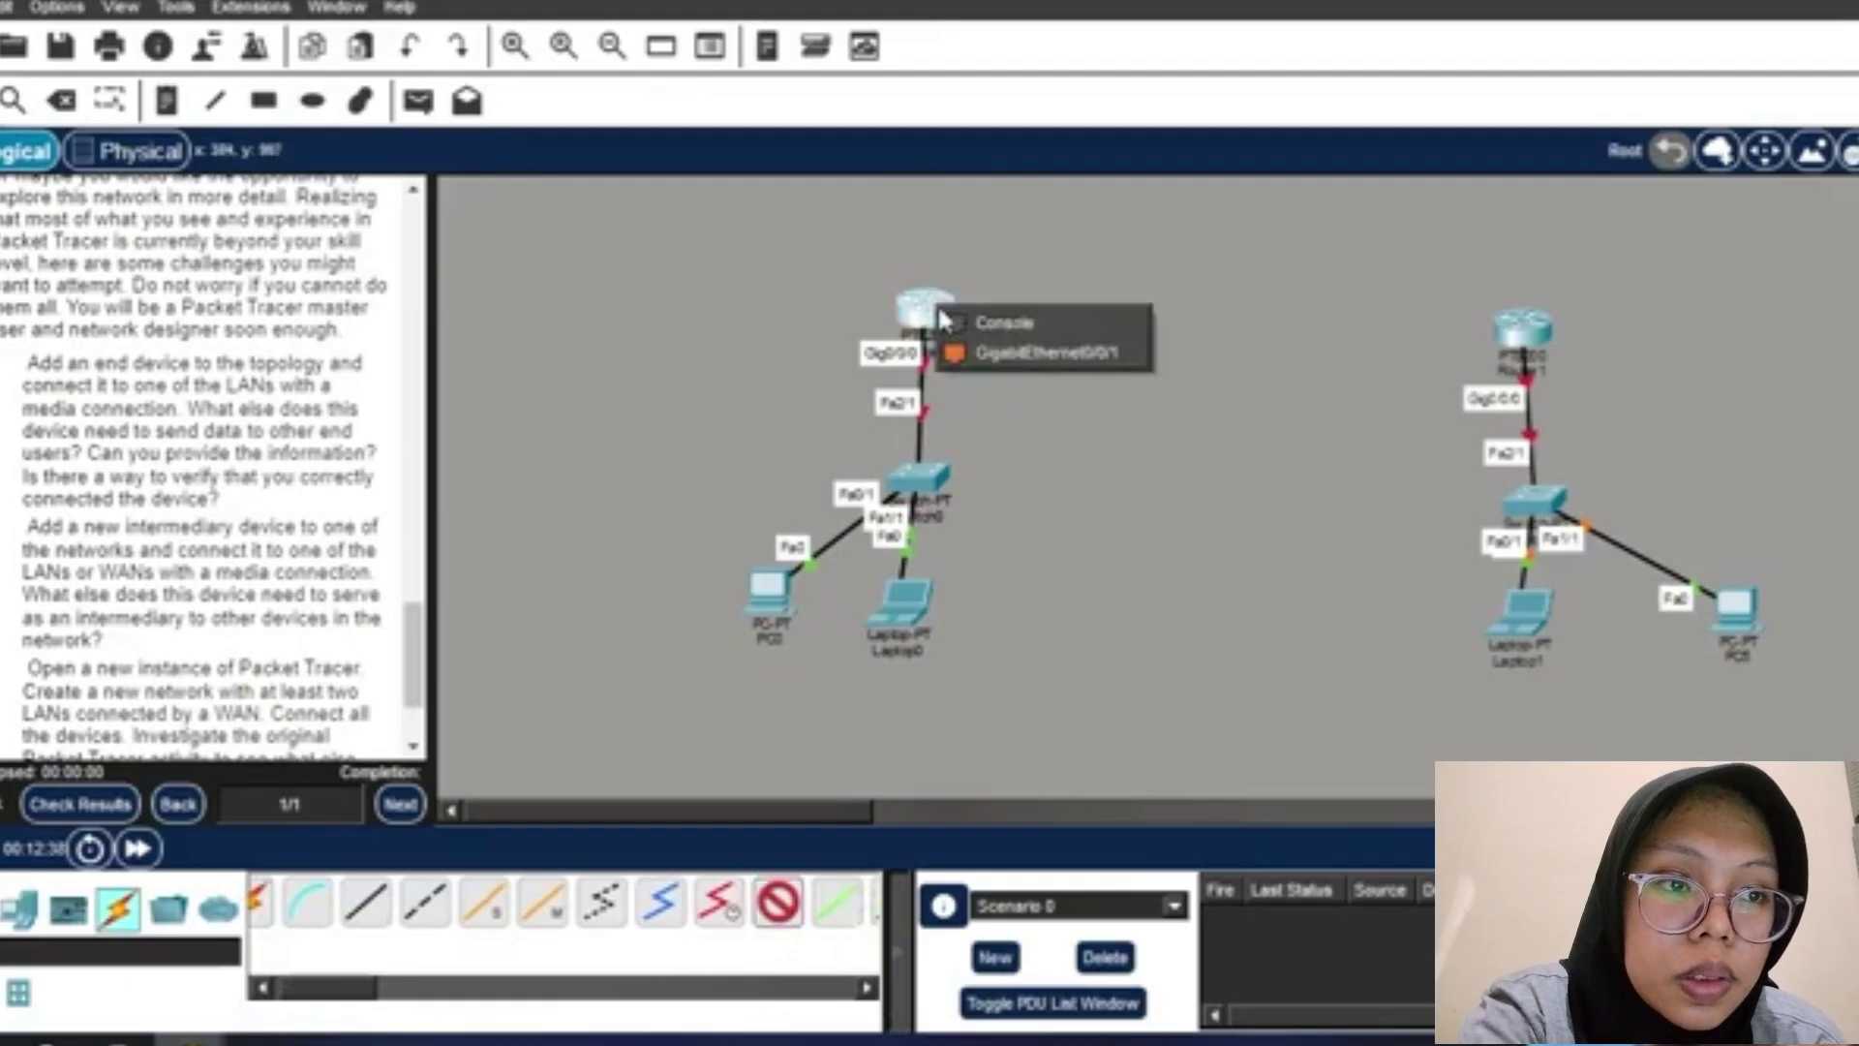
left_click(993, 351)
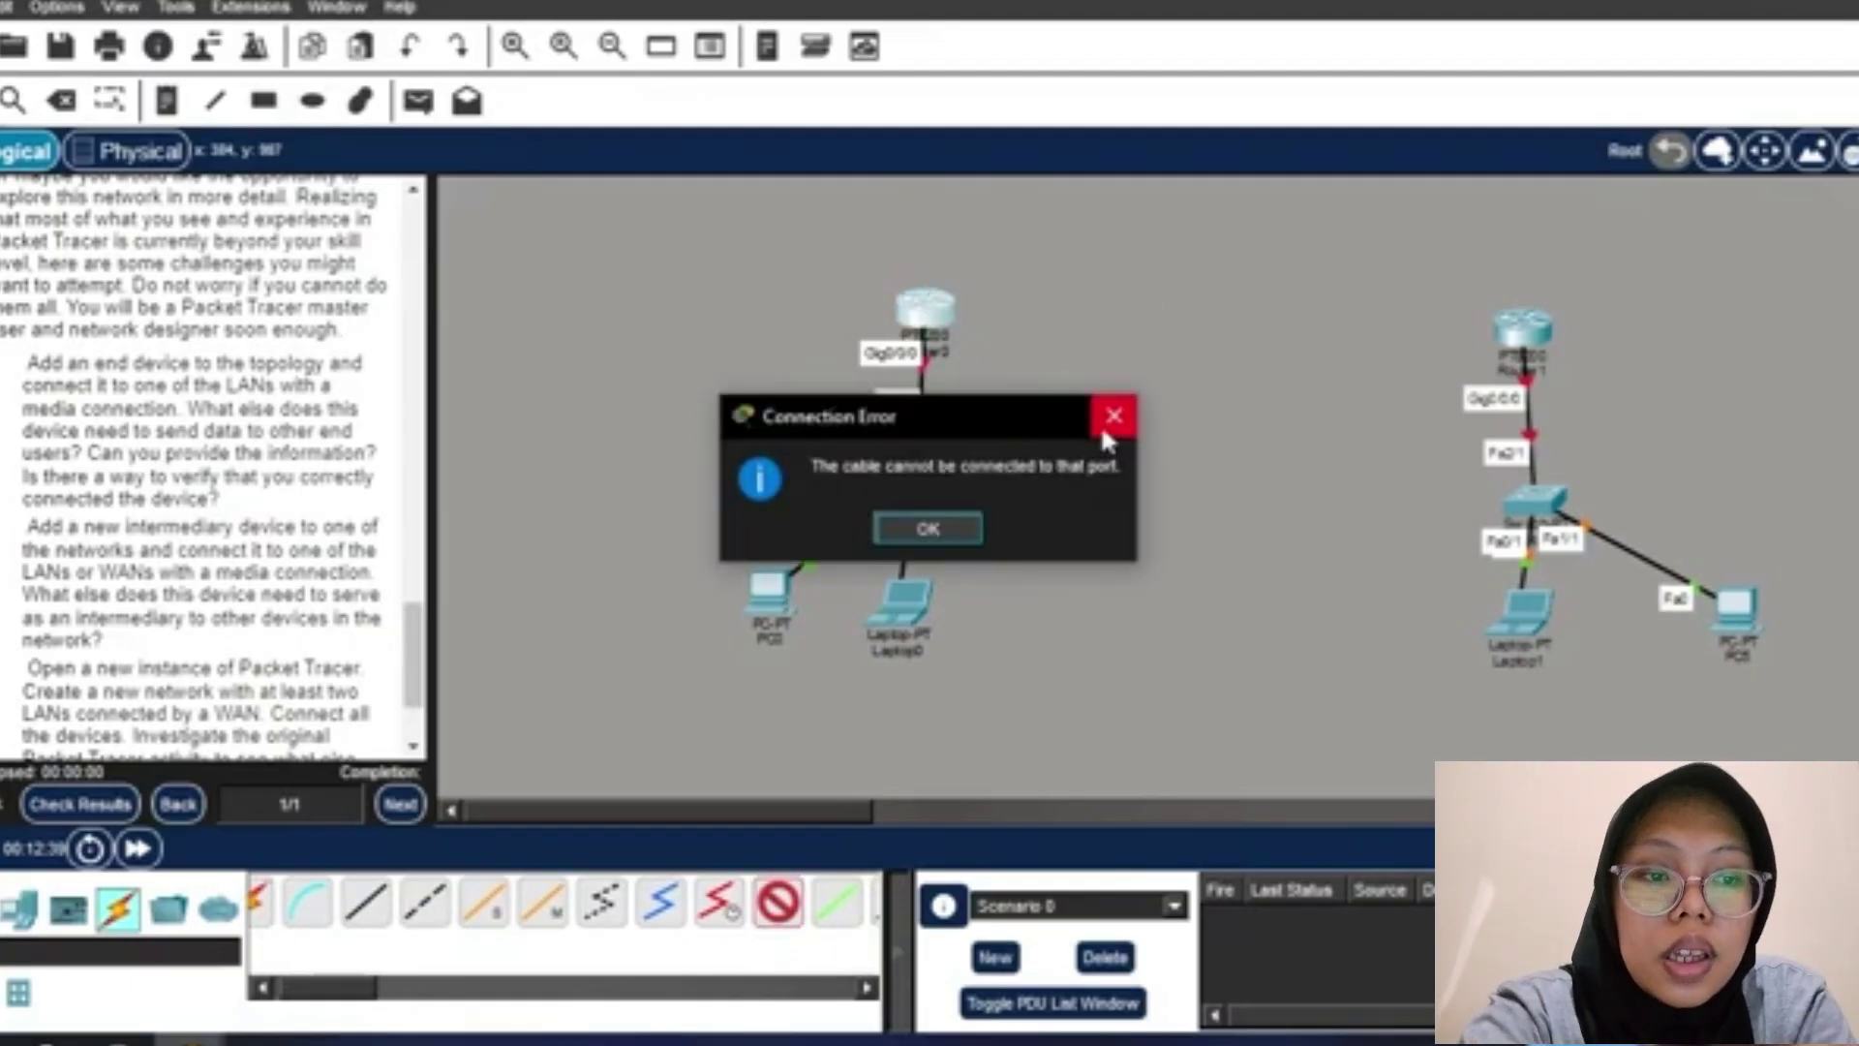
left_click(1113, 418)
Delete both PT8200 routers, Router0 and Router1, from the new network.
left_click(18, 909)
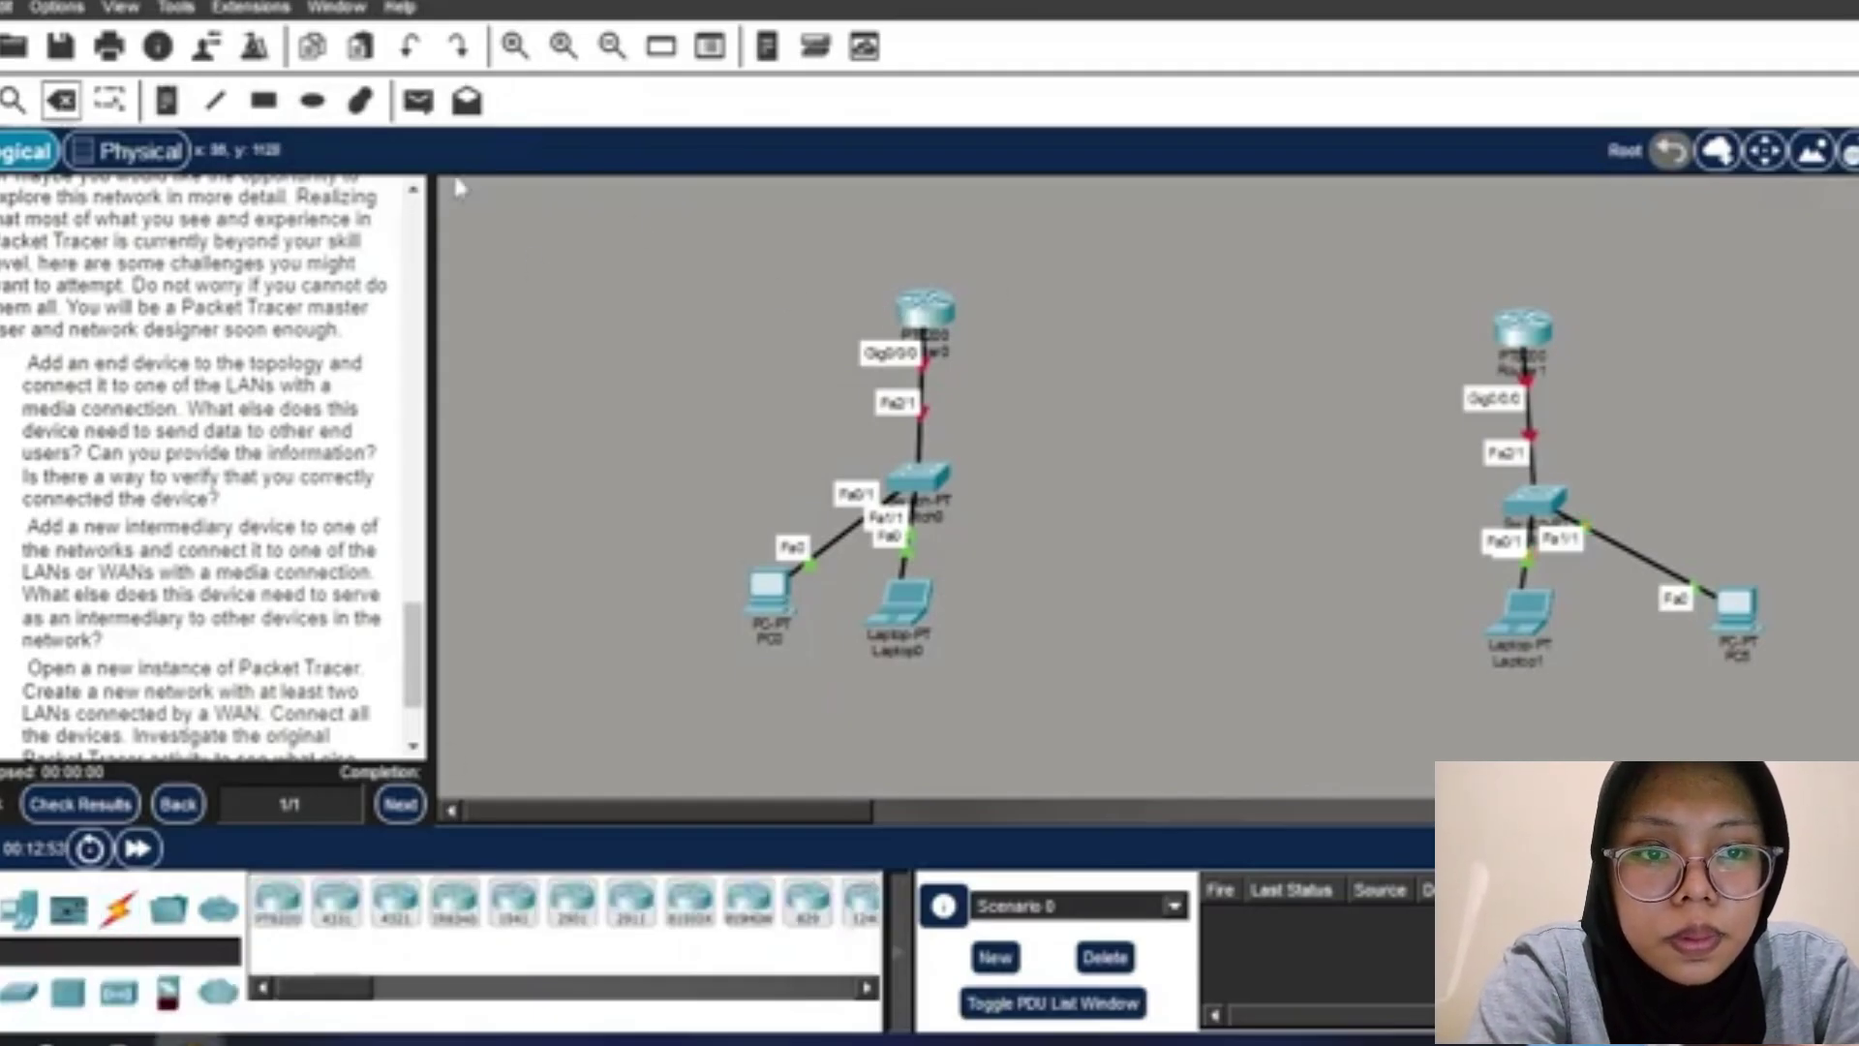
left_click(60, 101)
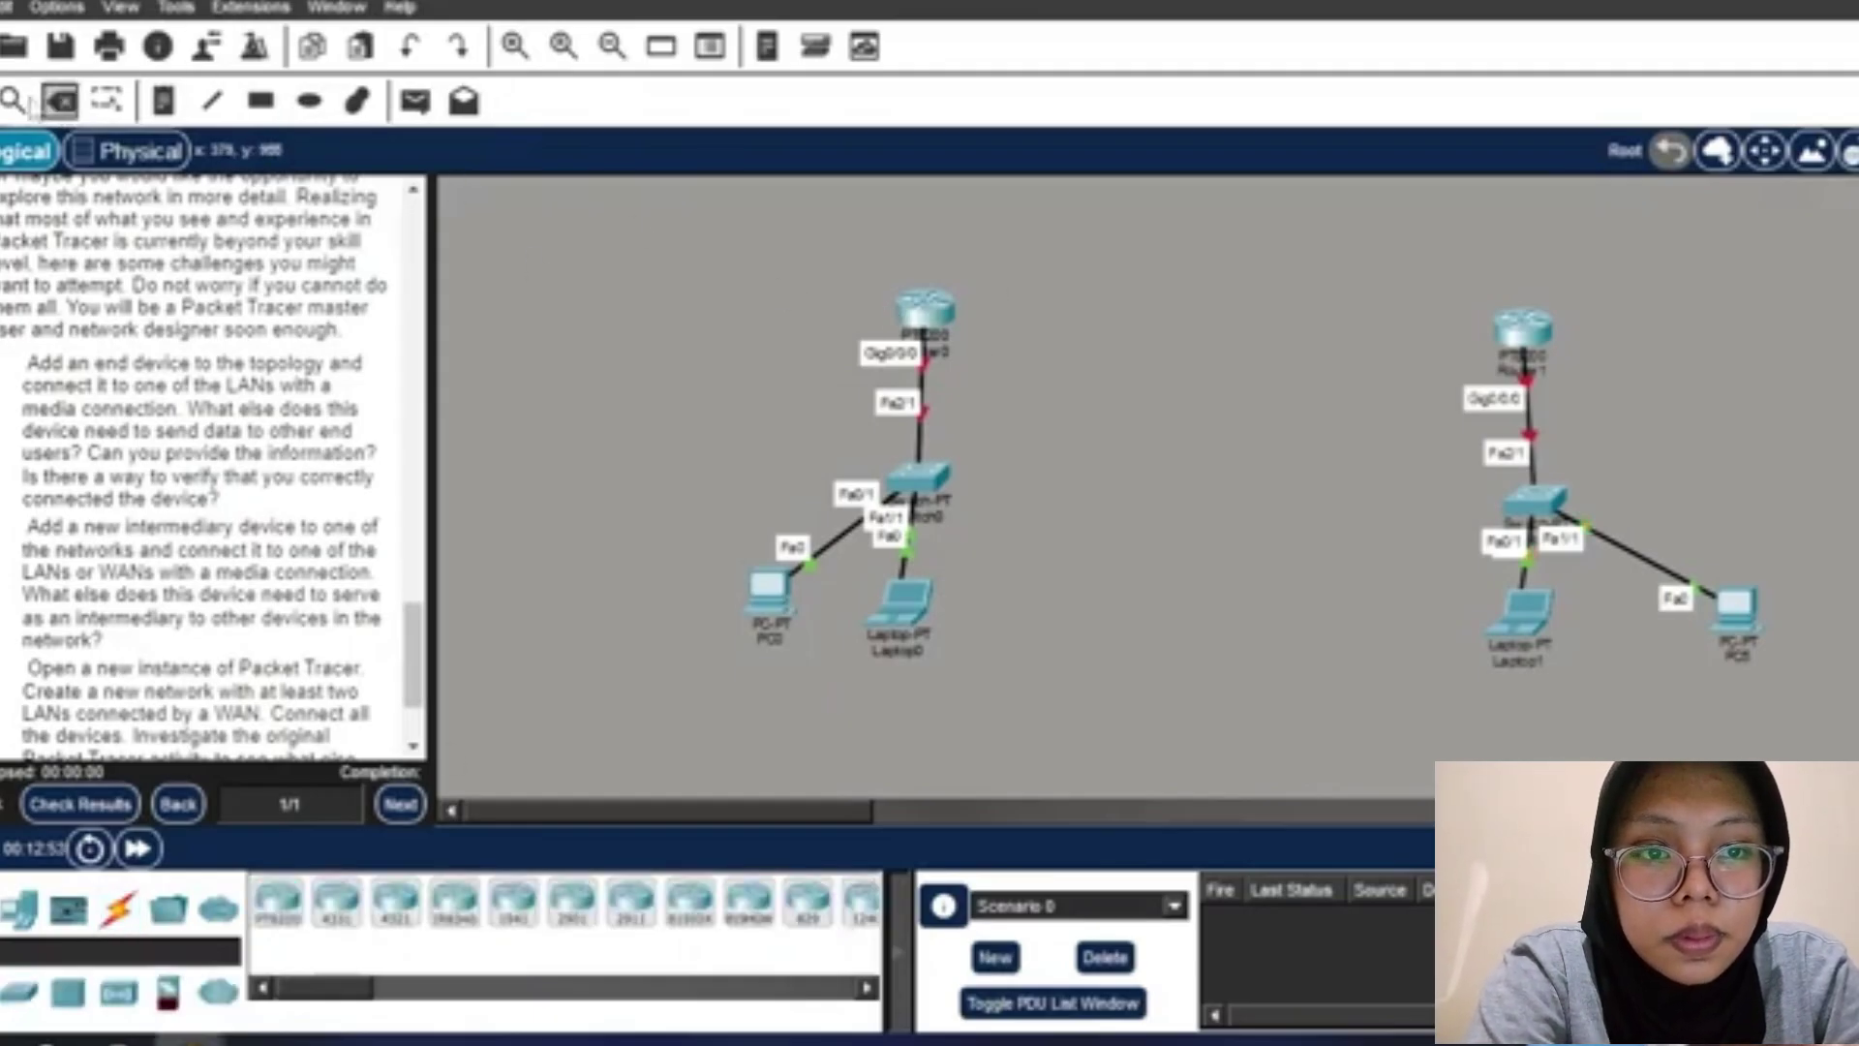
left_click(938, 334)
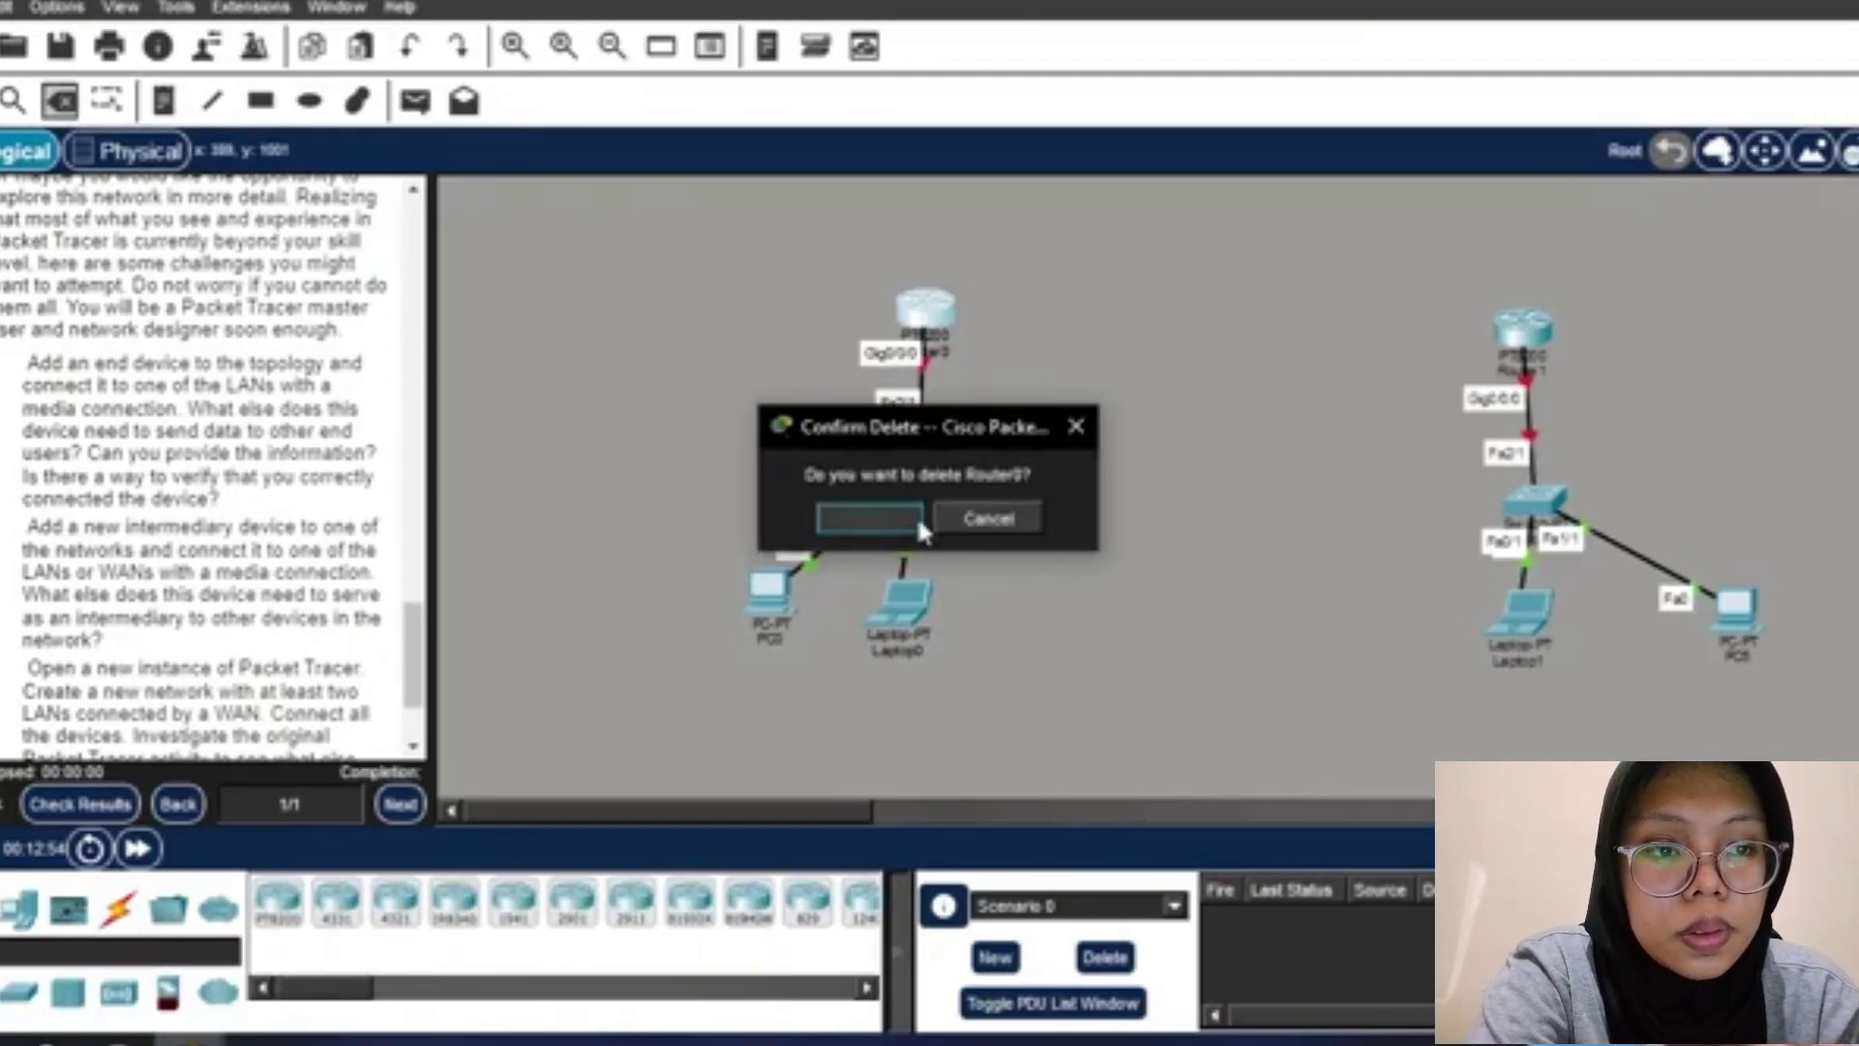
left_click(942, 519)
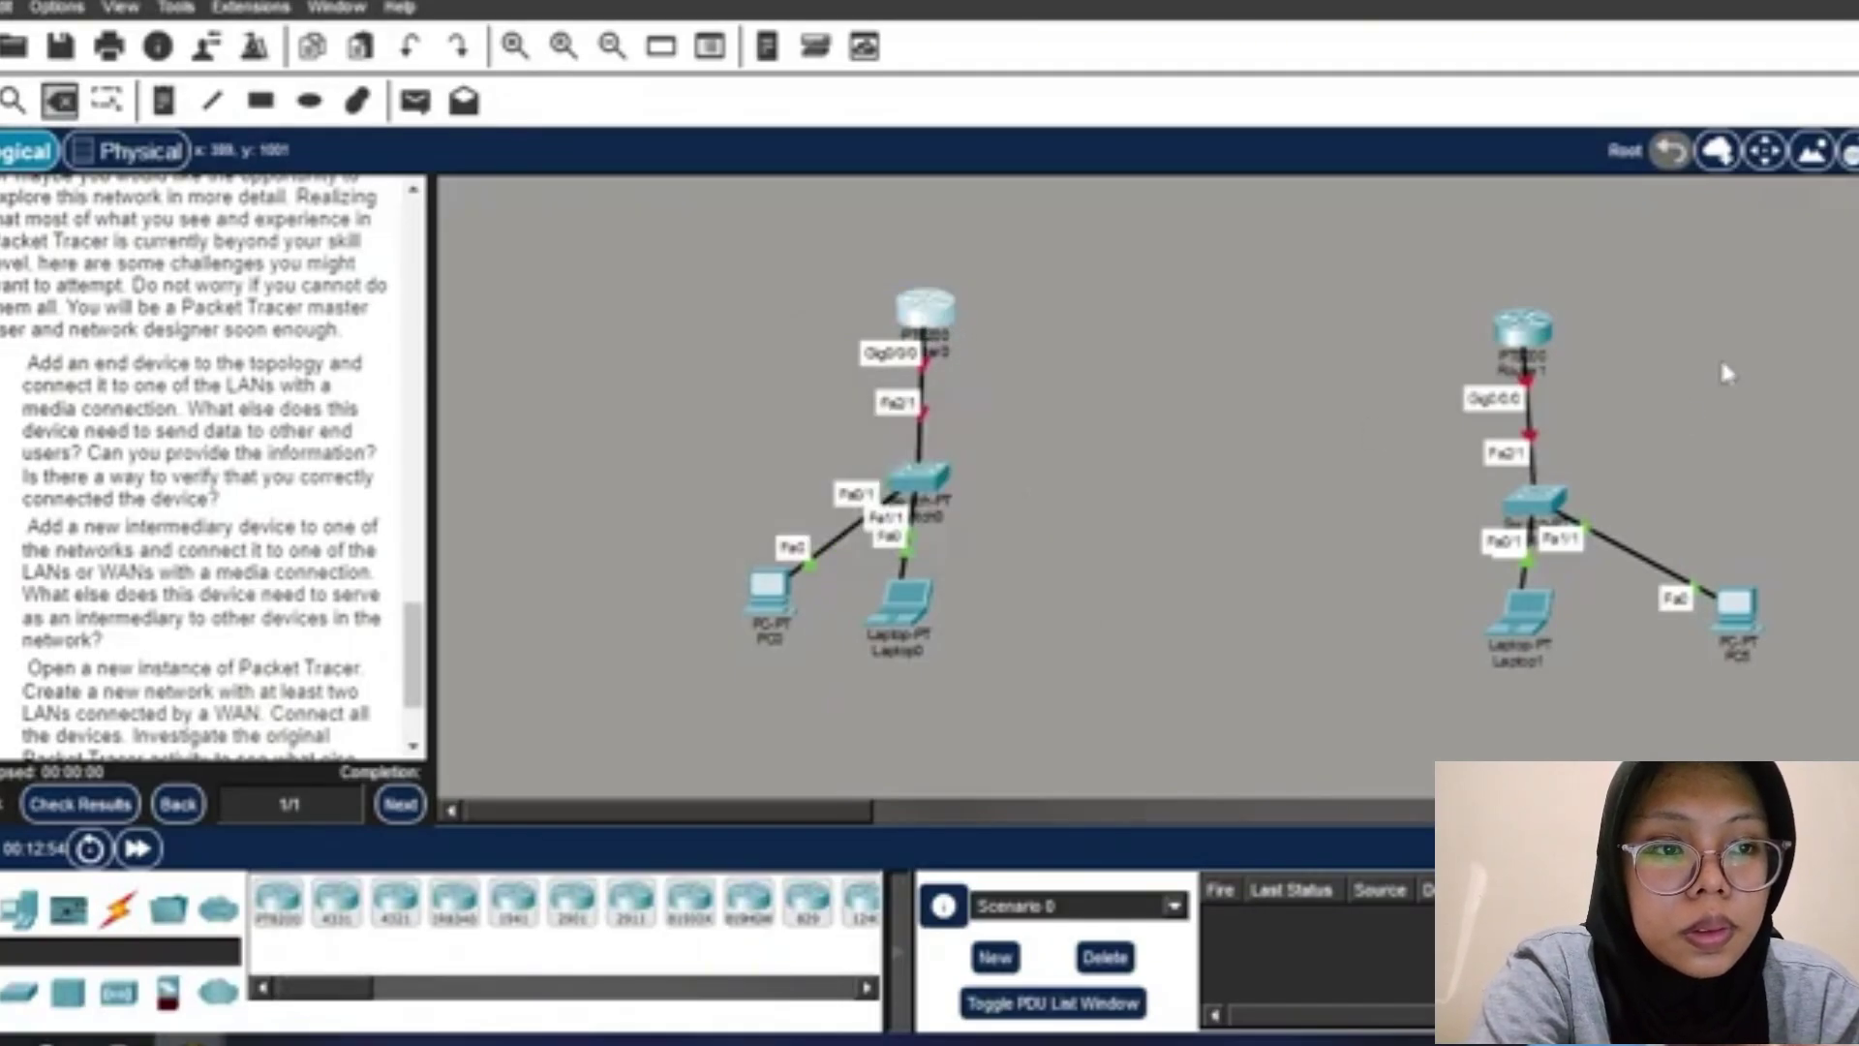
left_click(1523, 341)
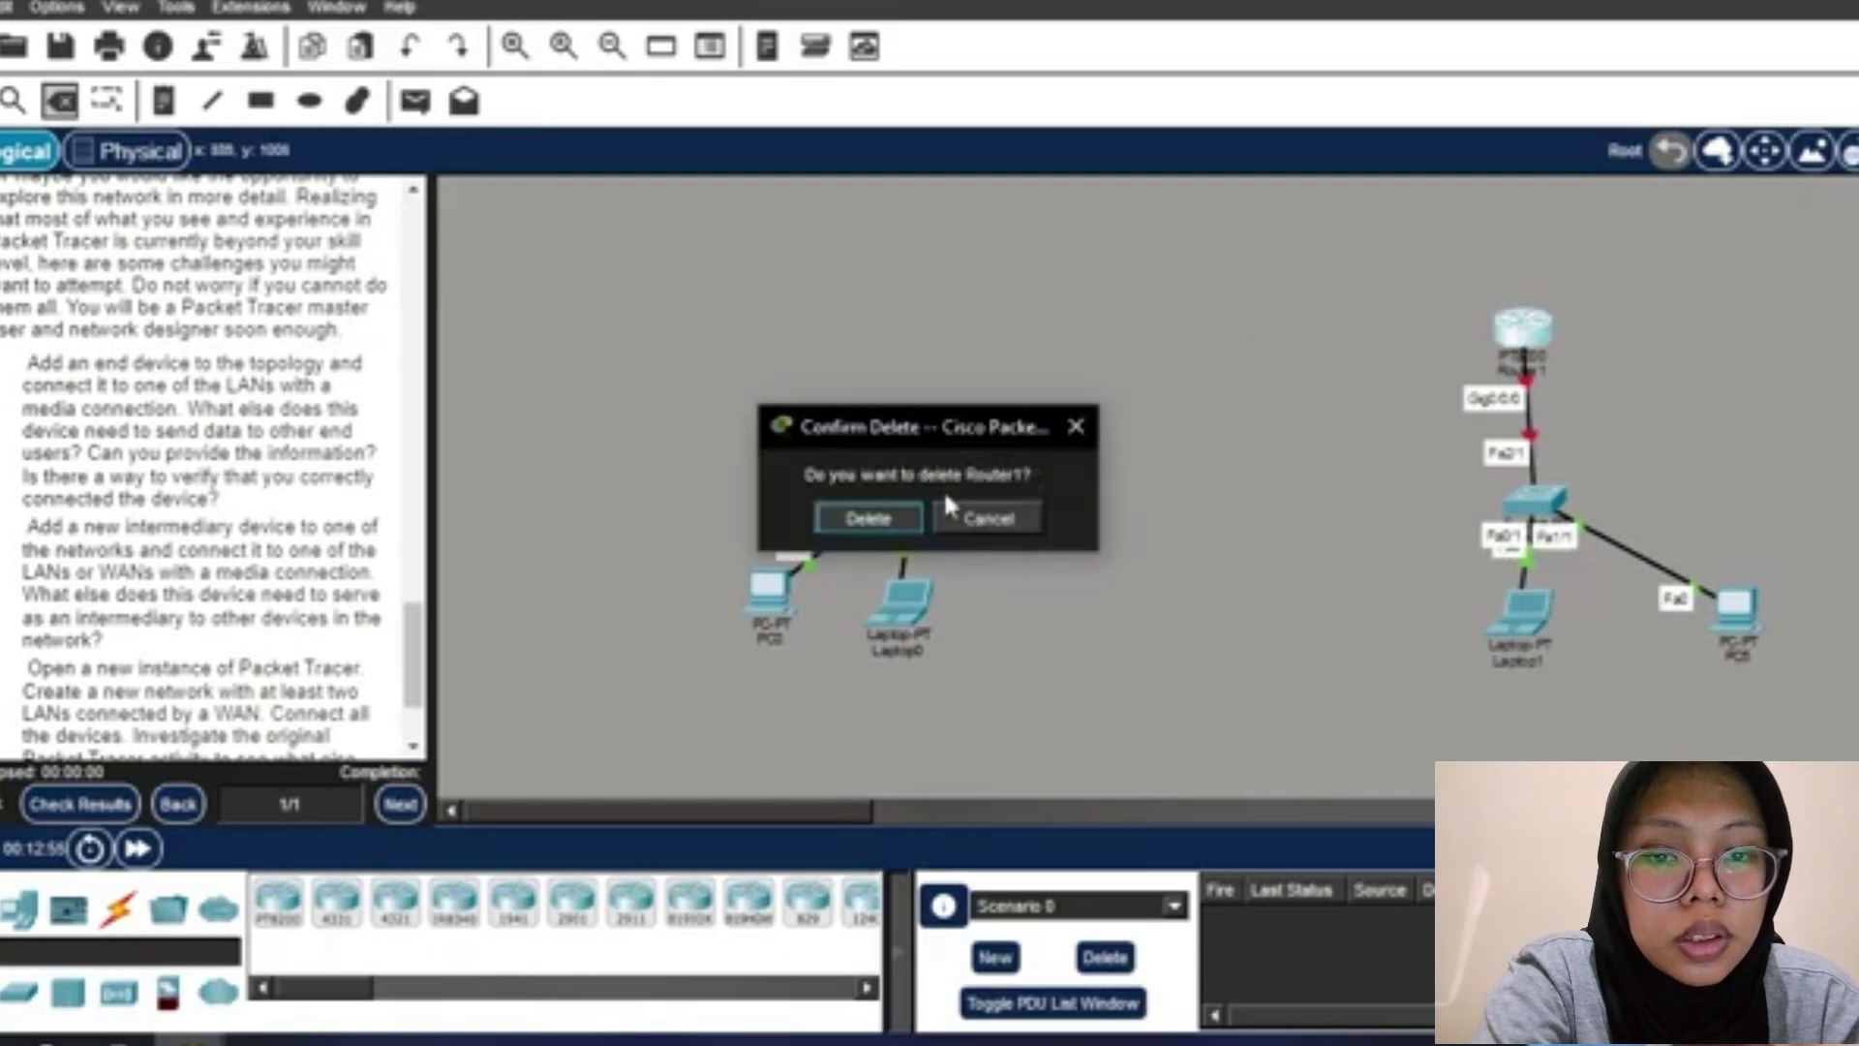
left_click(870, 520)
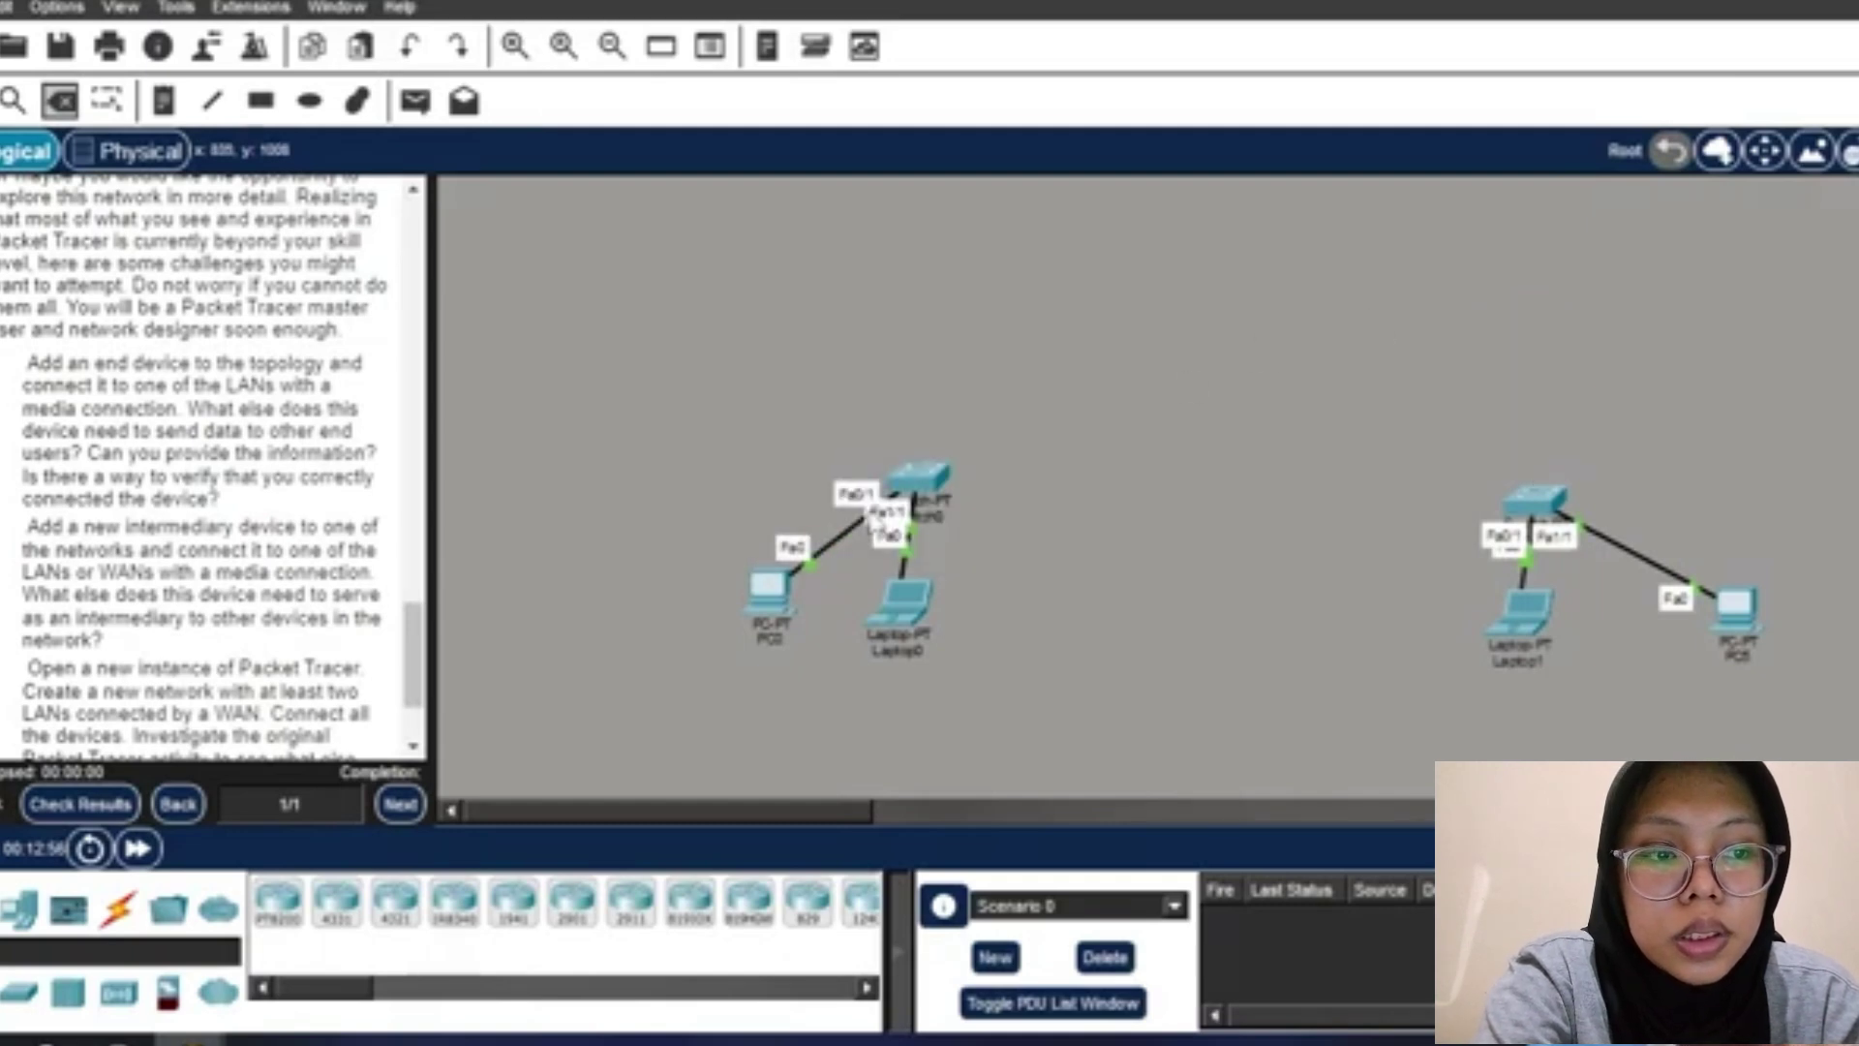
key("Escape")
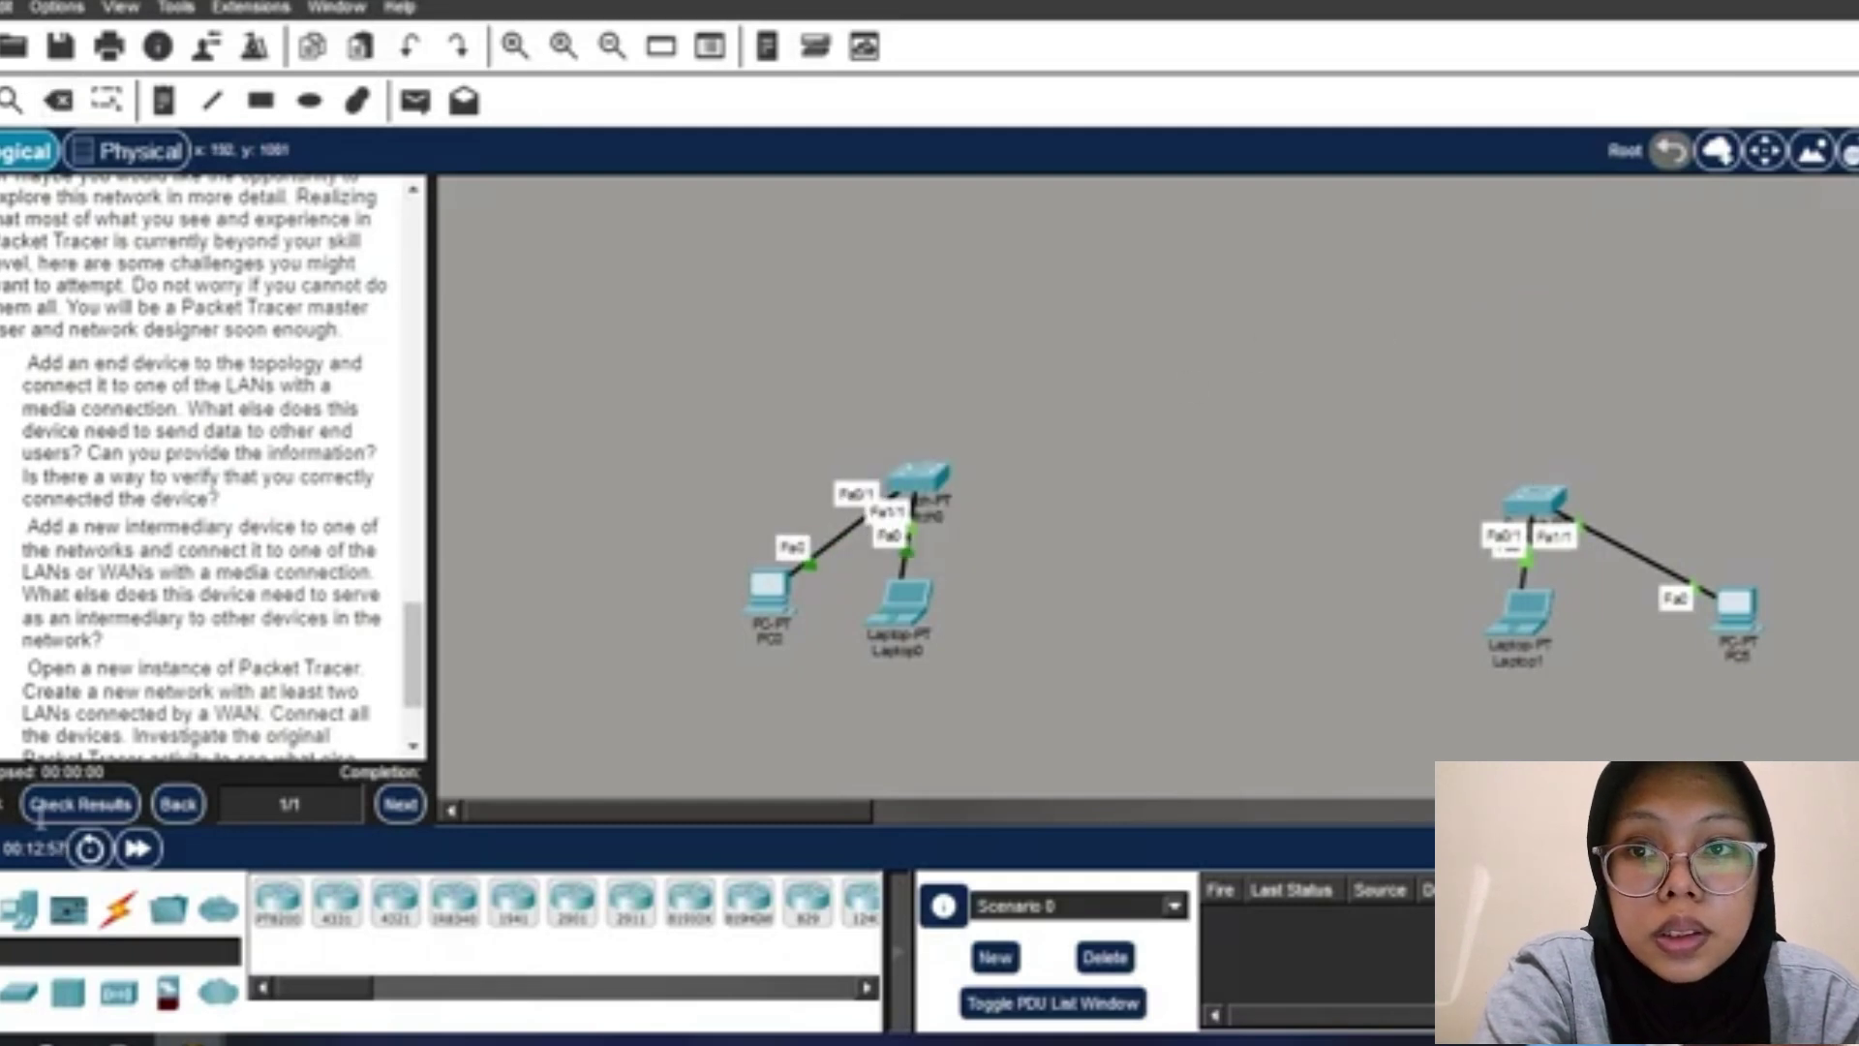
Place two generic Router-PT routers, one above Switch0 and one above Switch1.
left_click(744, 997)
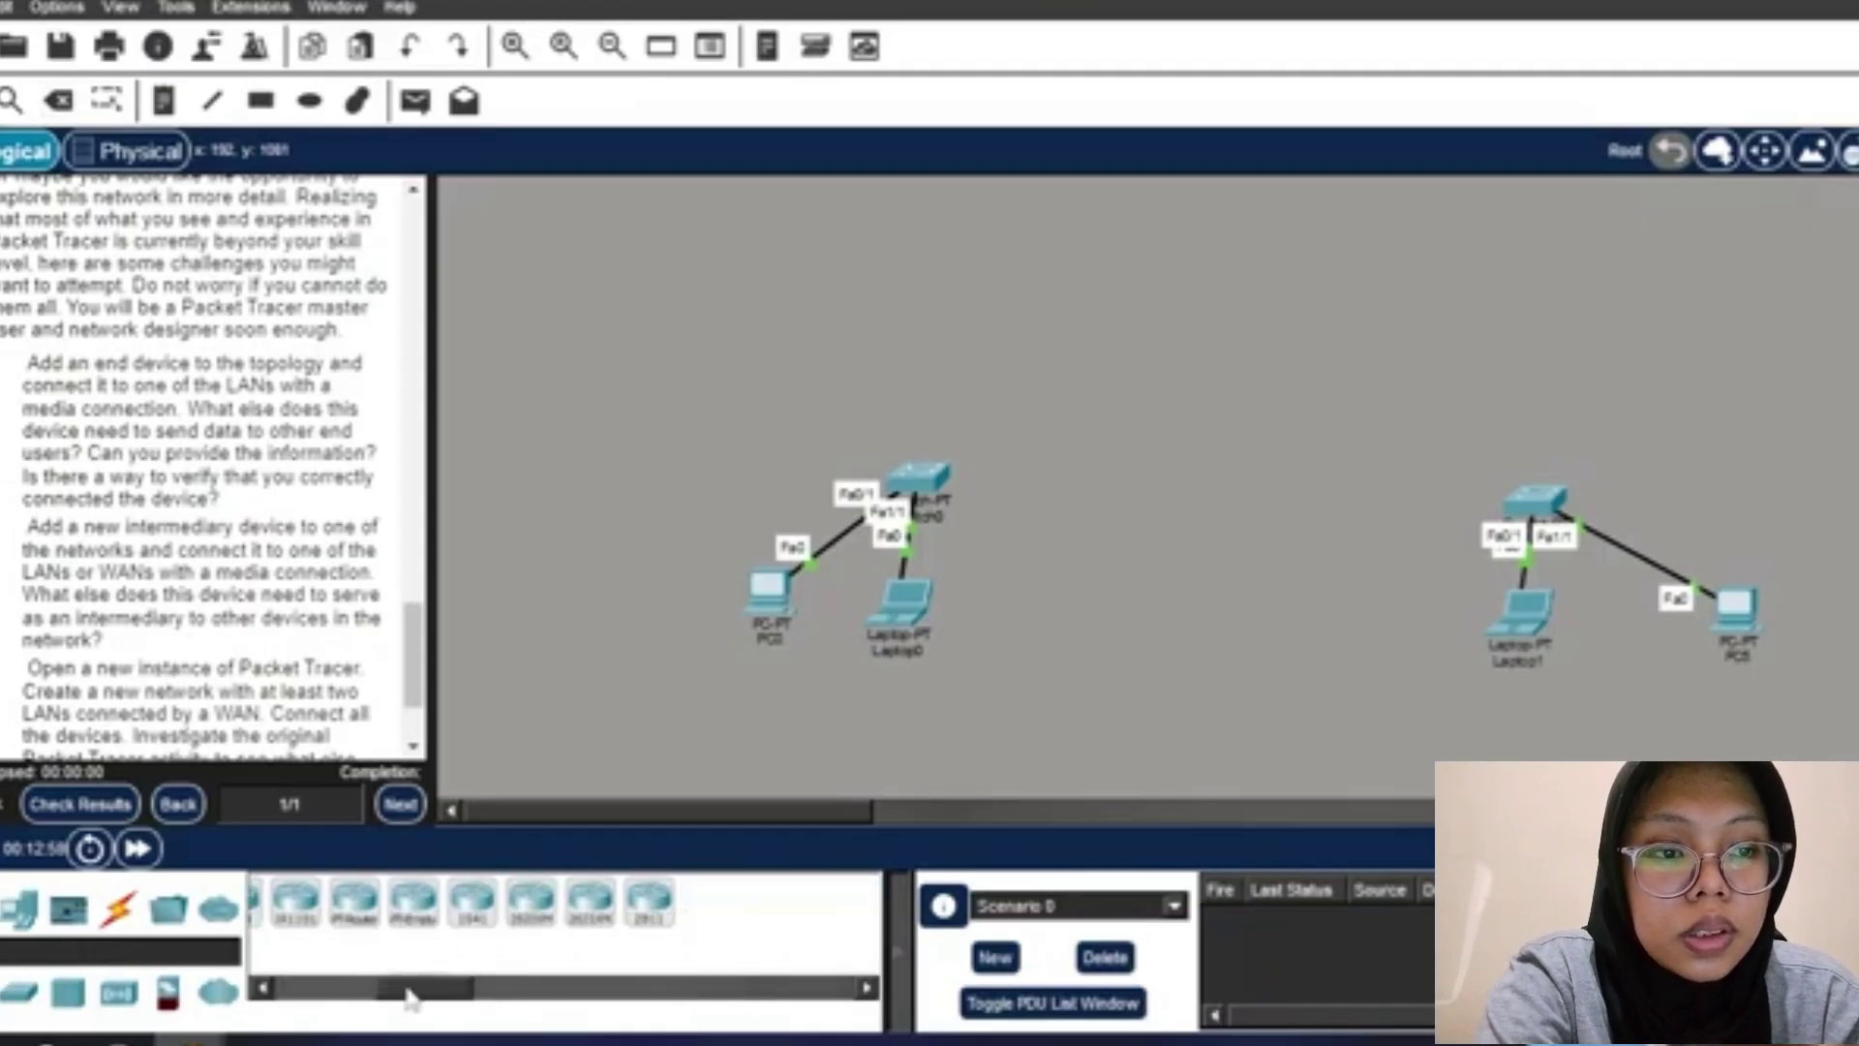
left_click(356, 910)
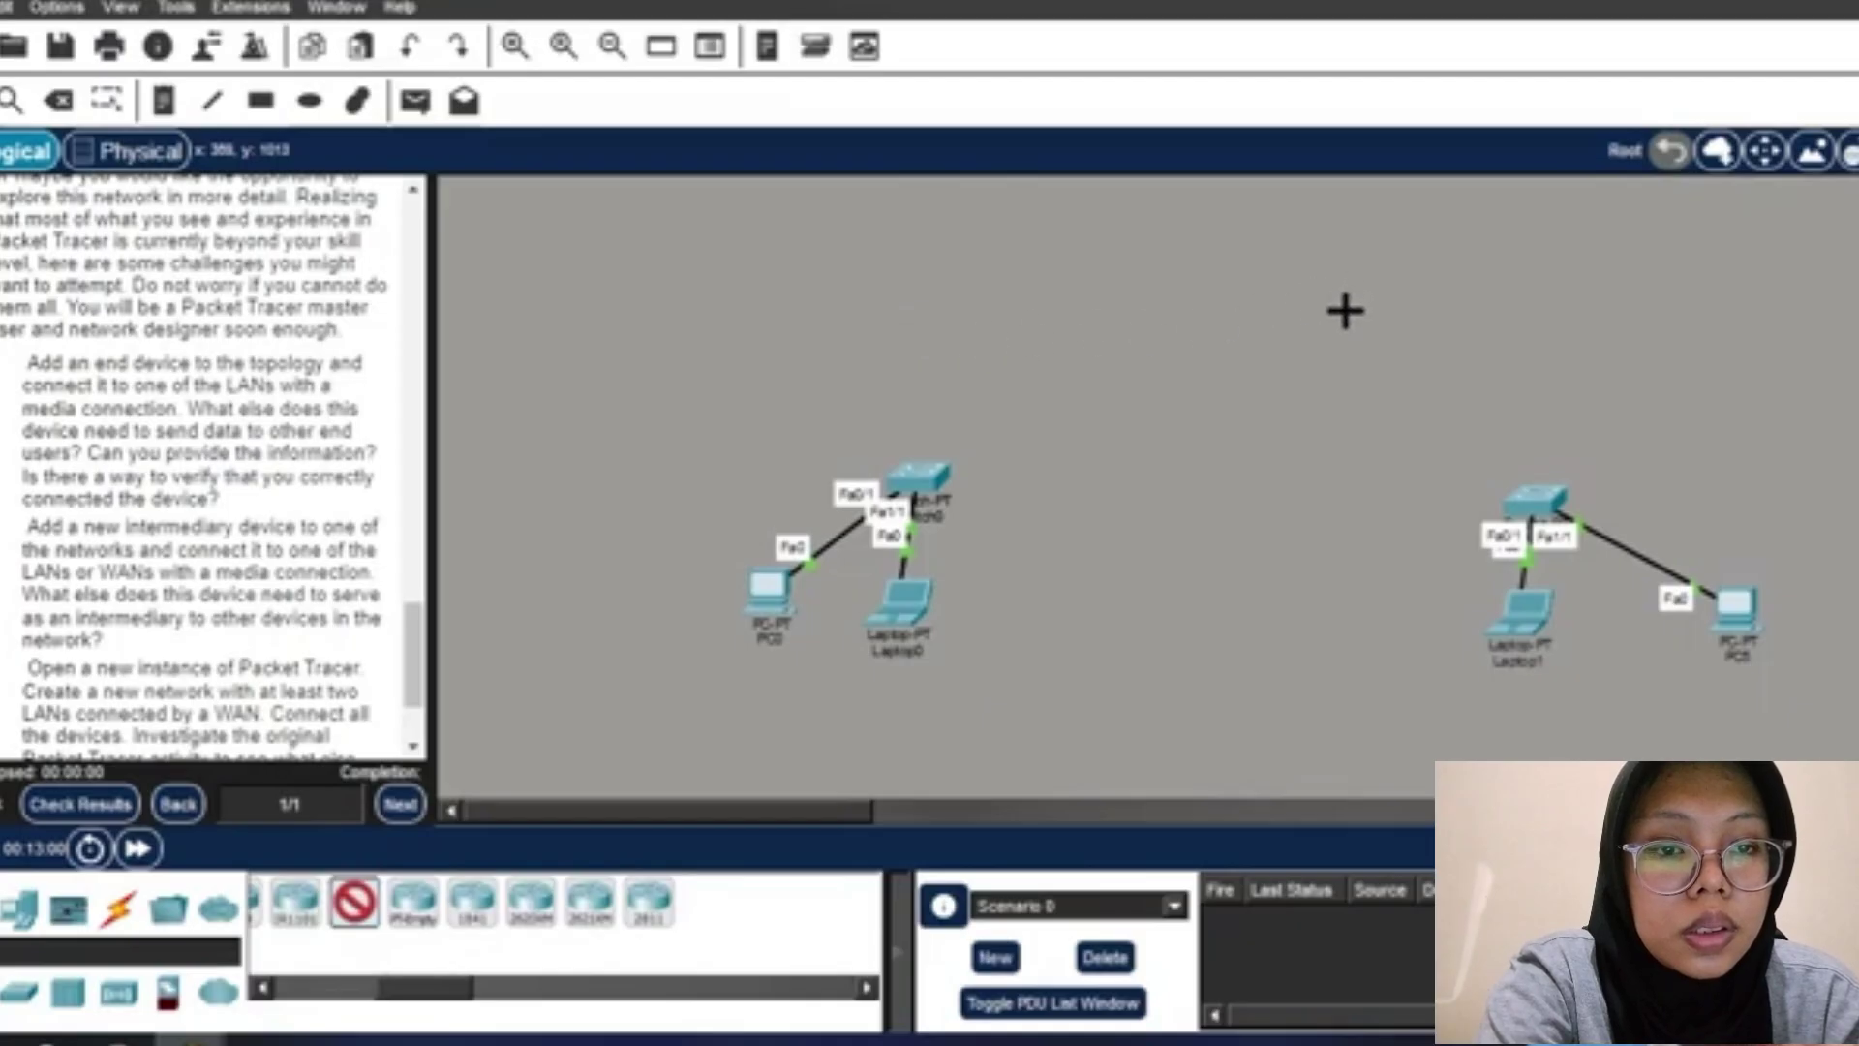
left_click(905, 298)
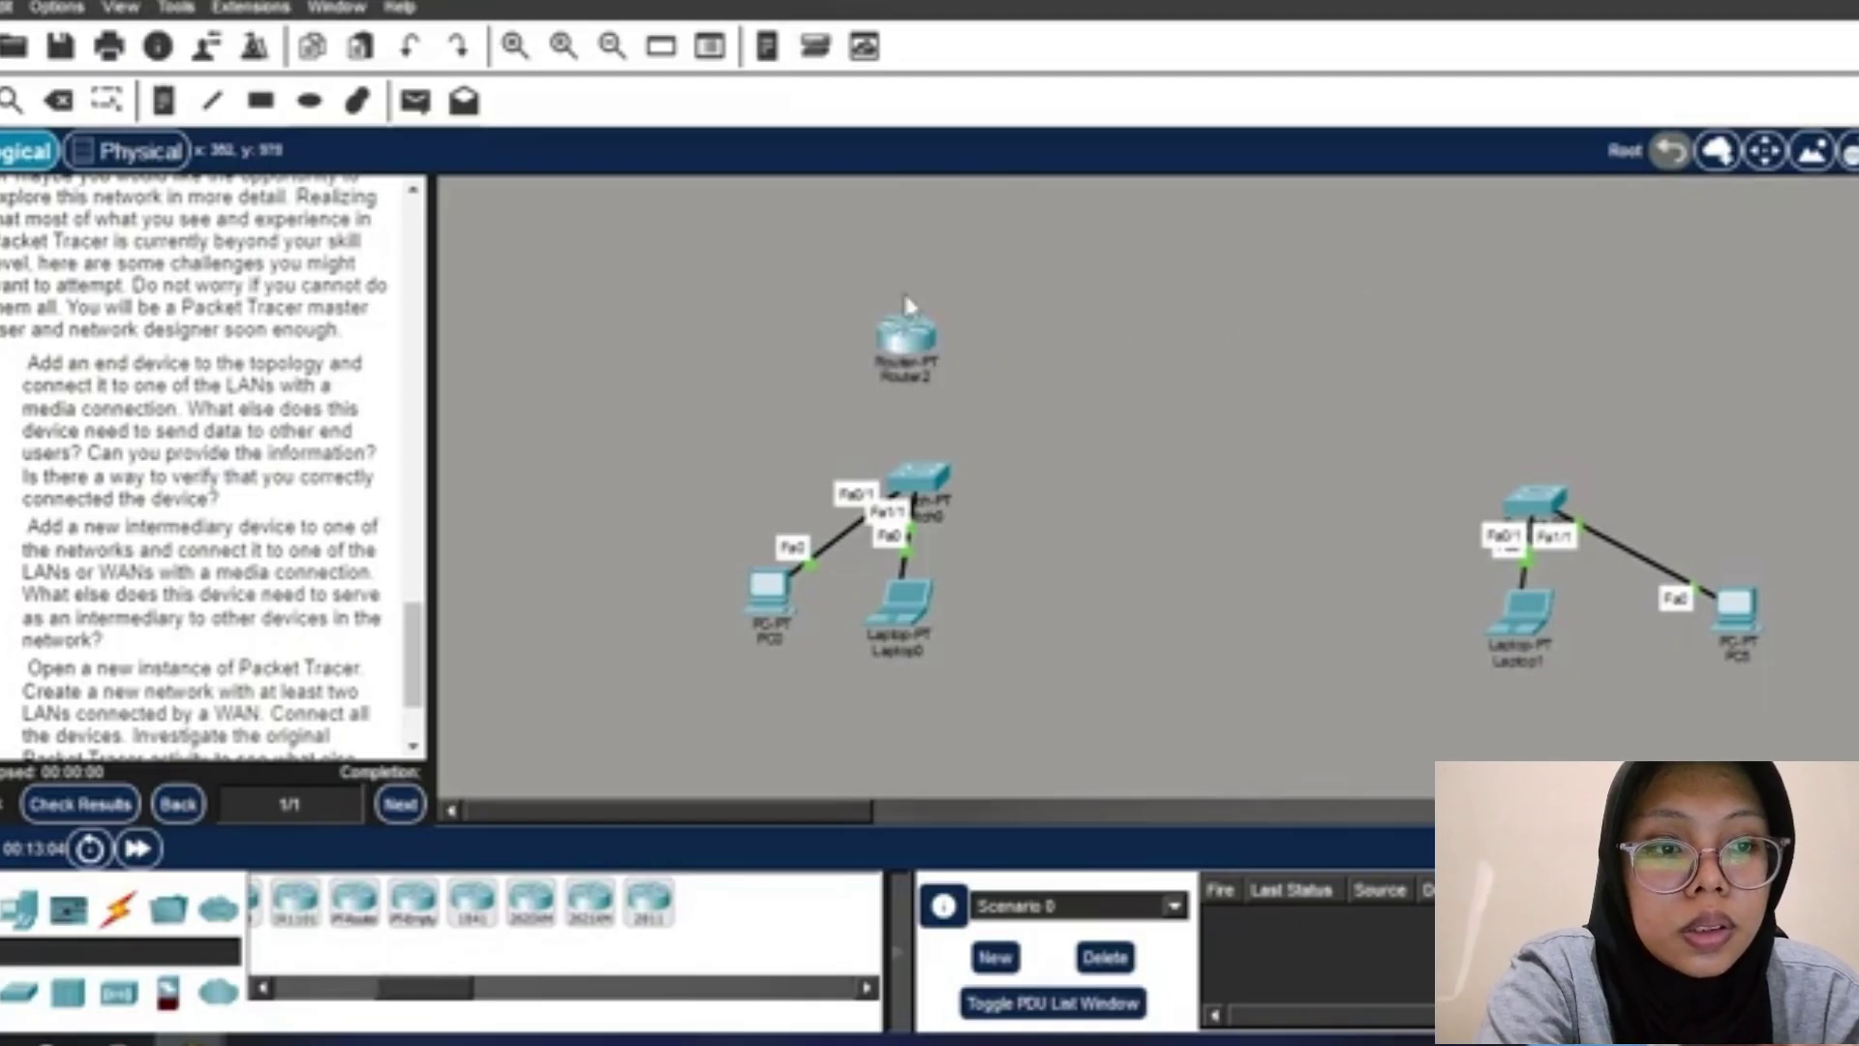
left_click(353, 910)
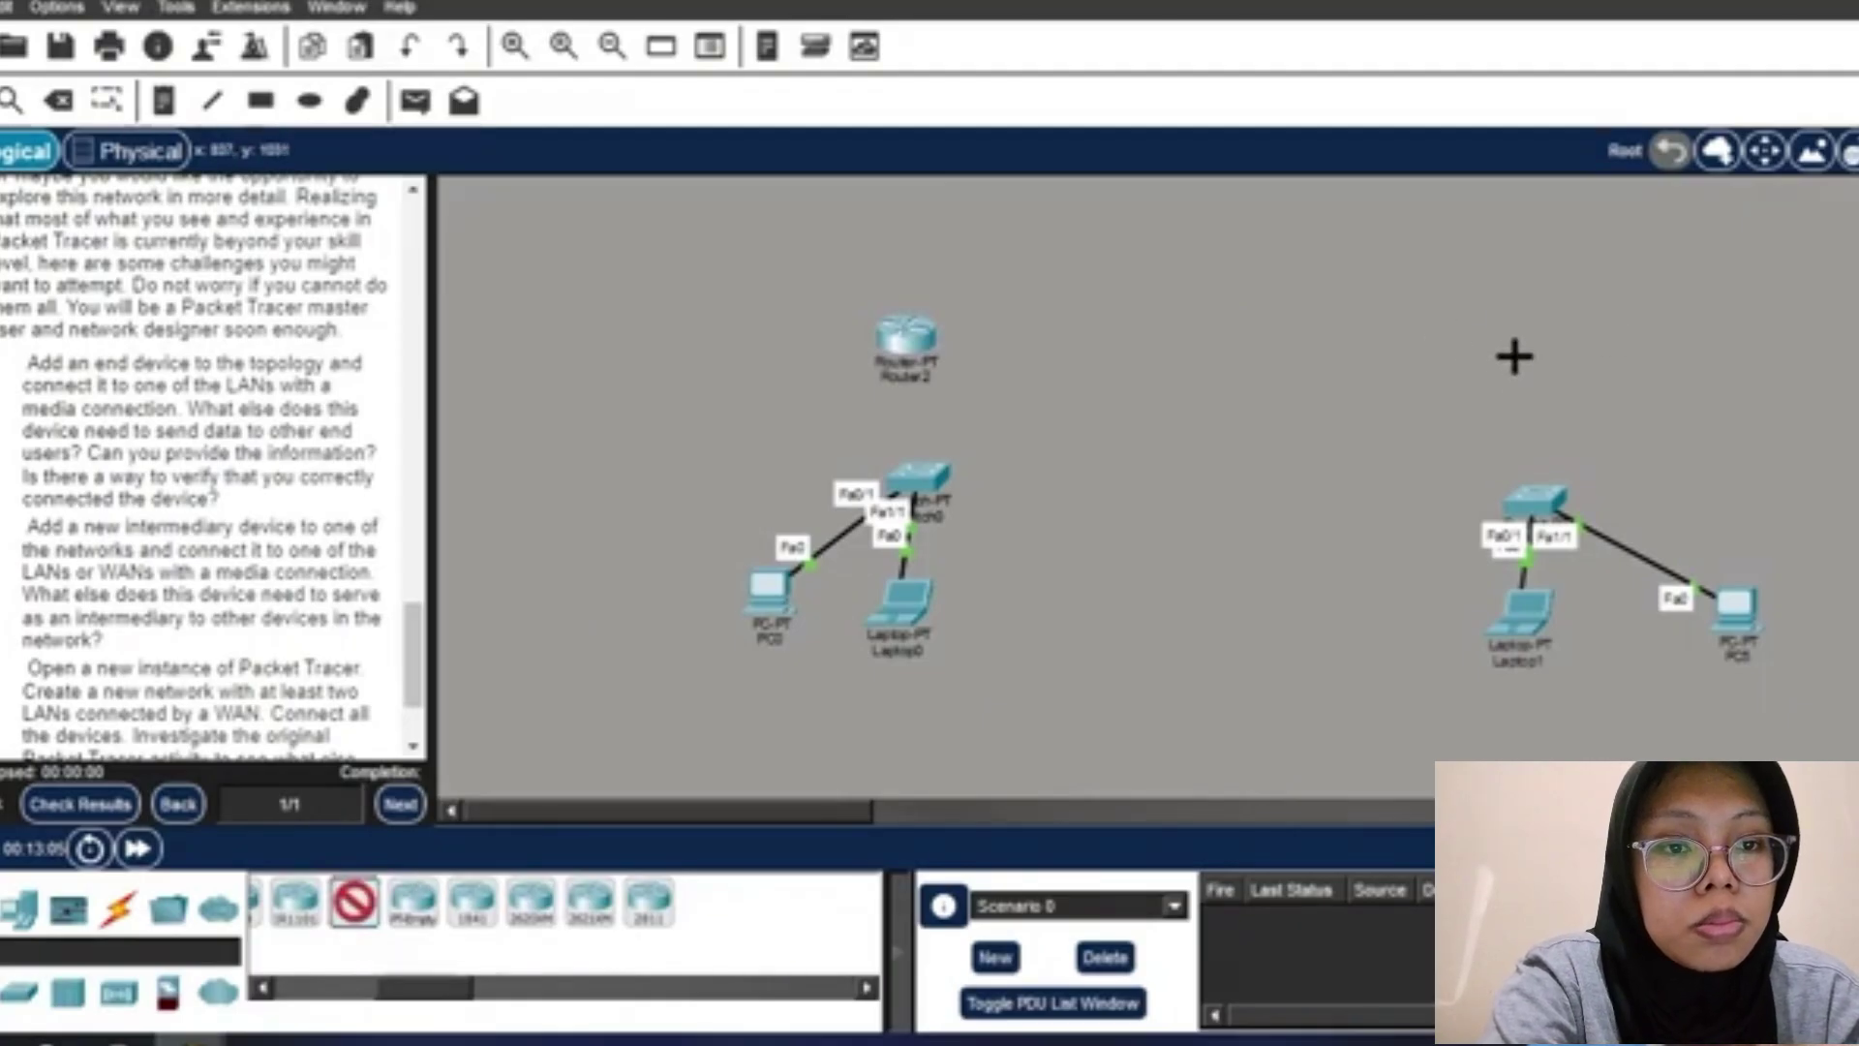
left_click(1515, 357)
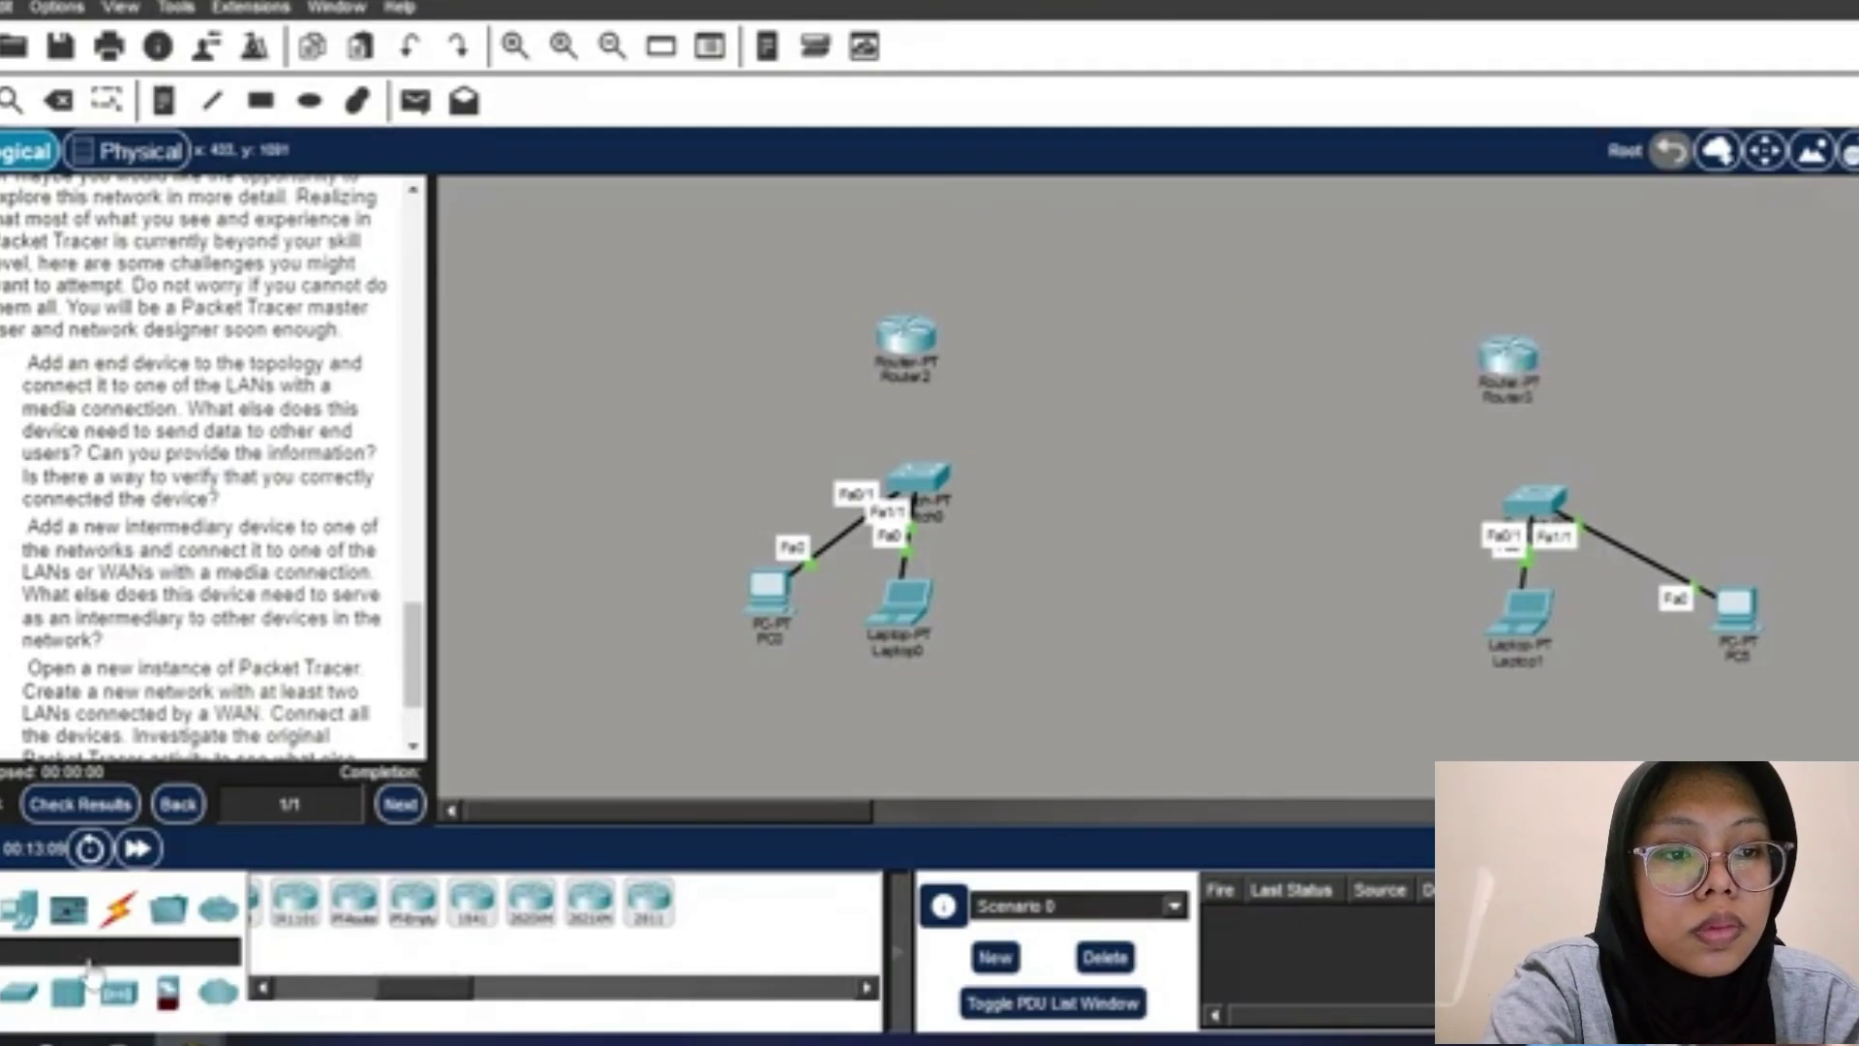
Try a serial DCE cable on FastEthernet2/1 of Switch0 and on FastEthernet1/0 of Router2.
left_click(118, 908)
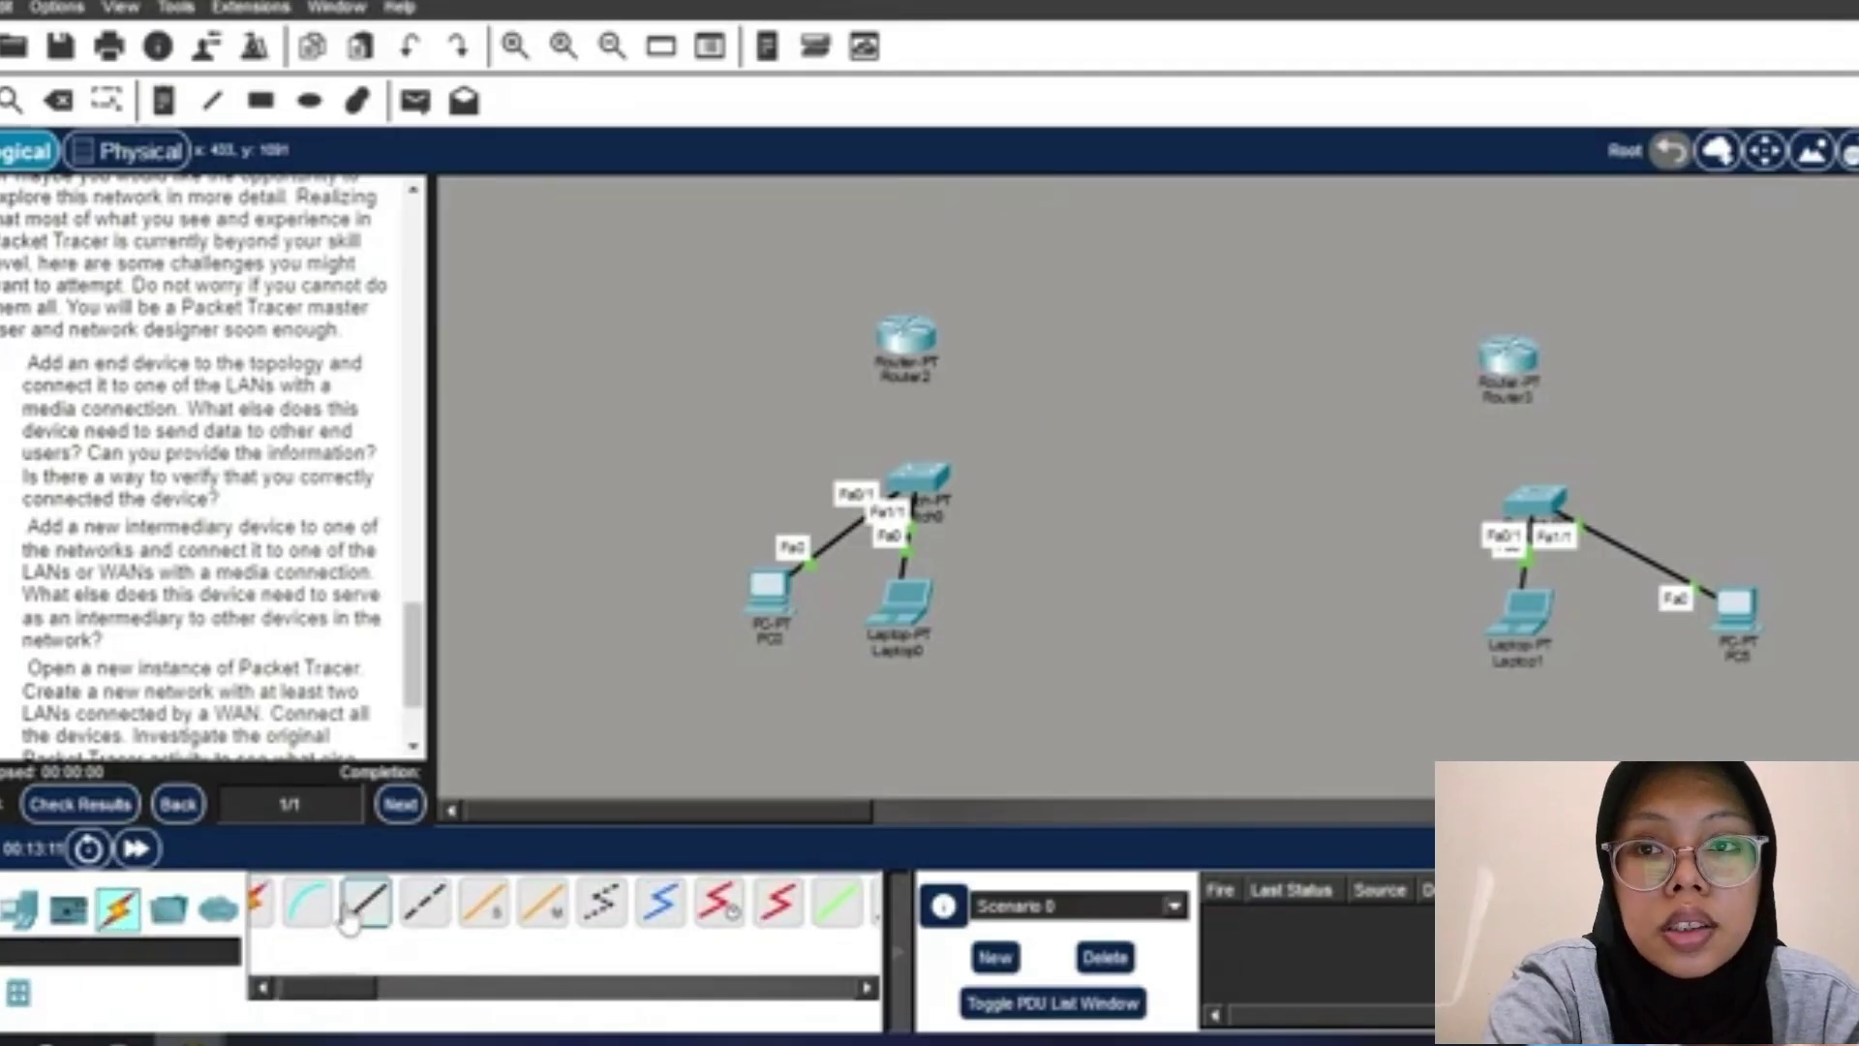
left_click(360, 910)
left_click(722, 910)
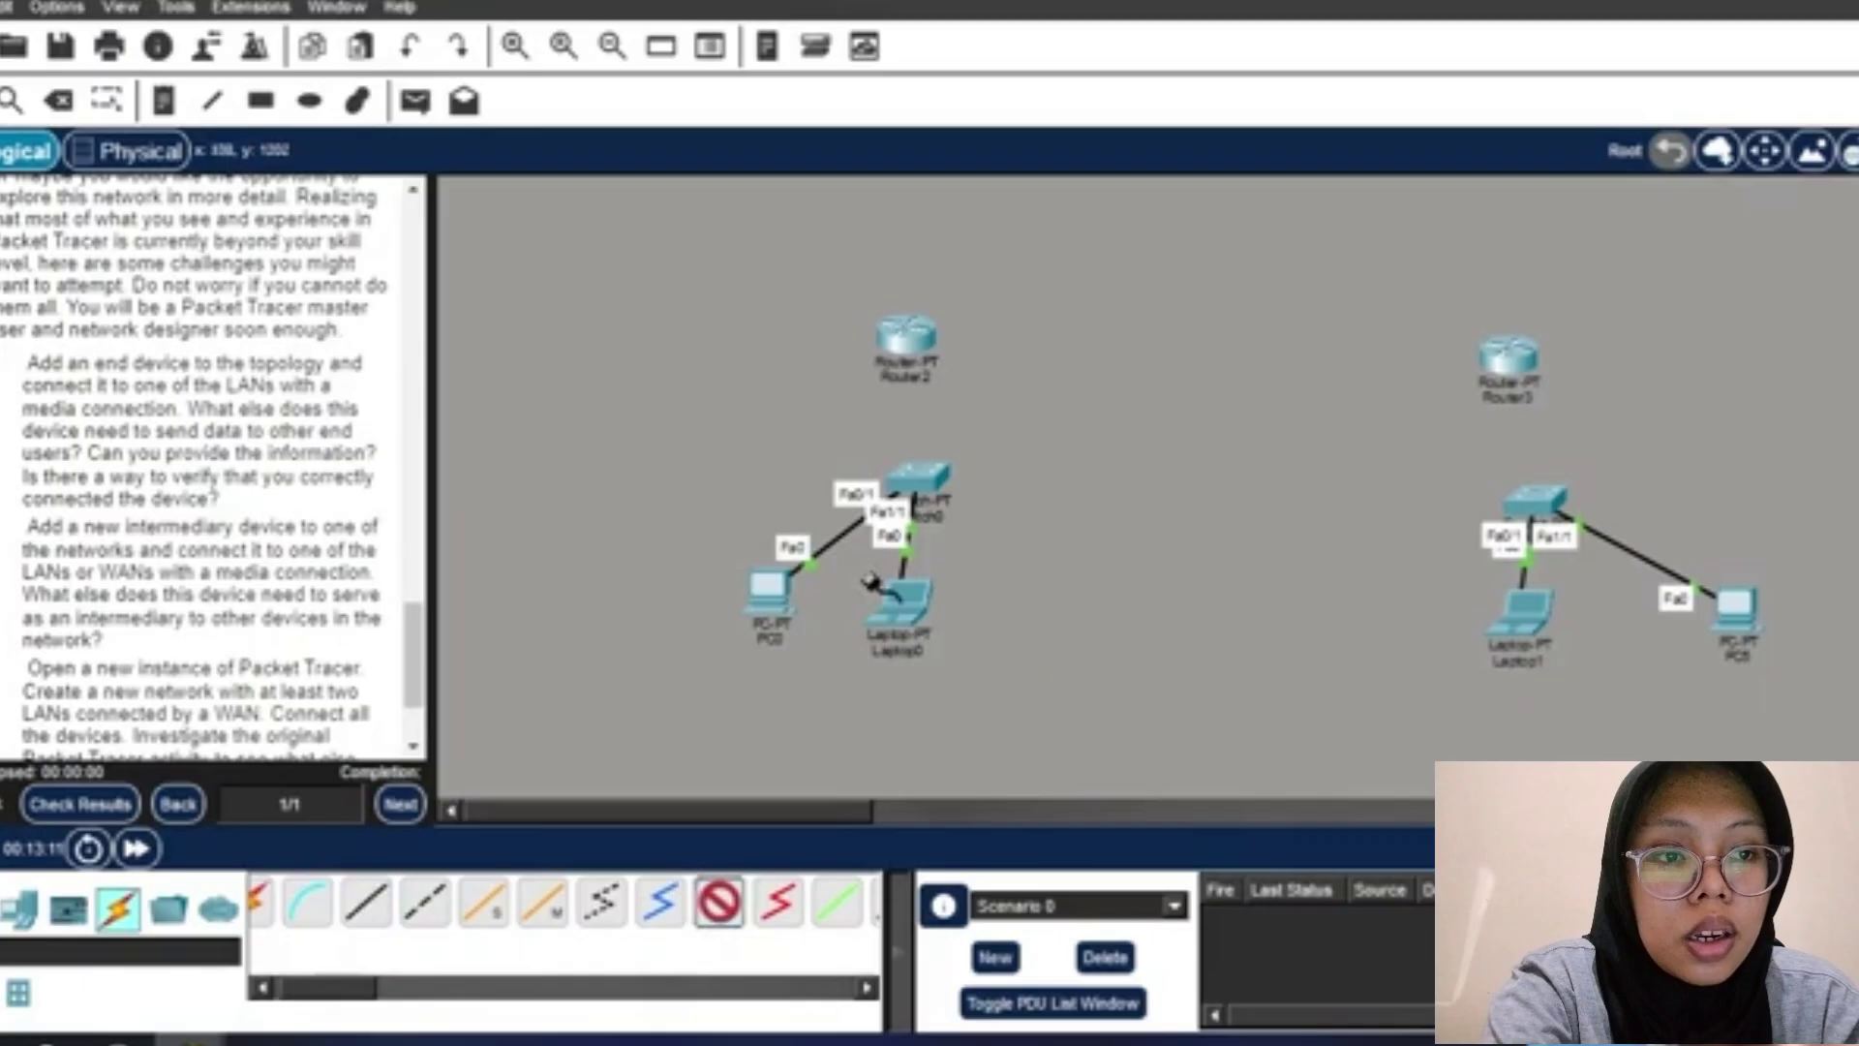
left_click(912, 492)
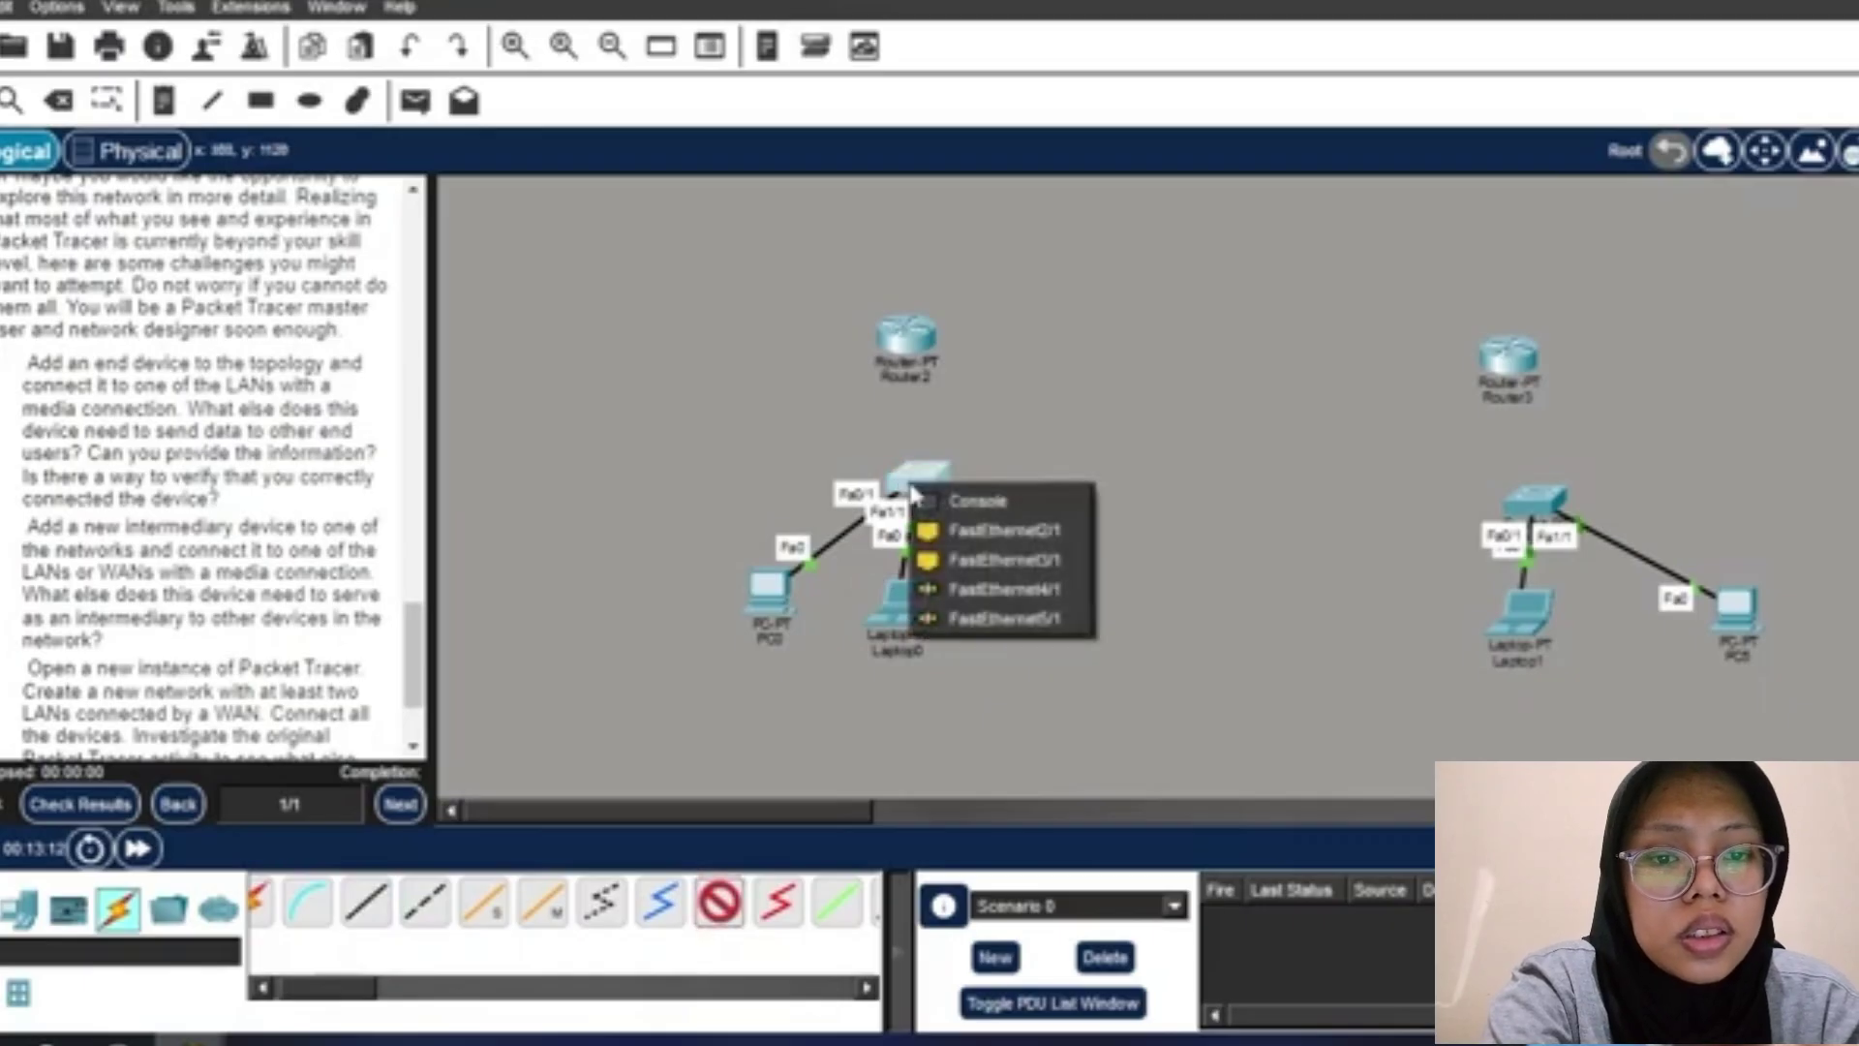
left_click(946, 531)
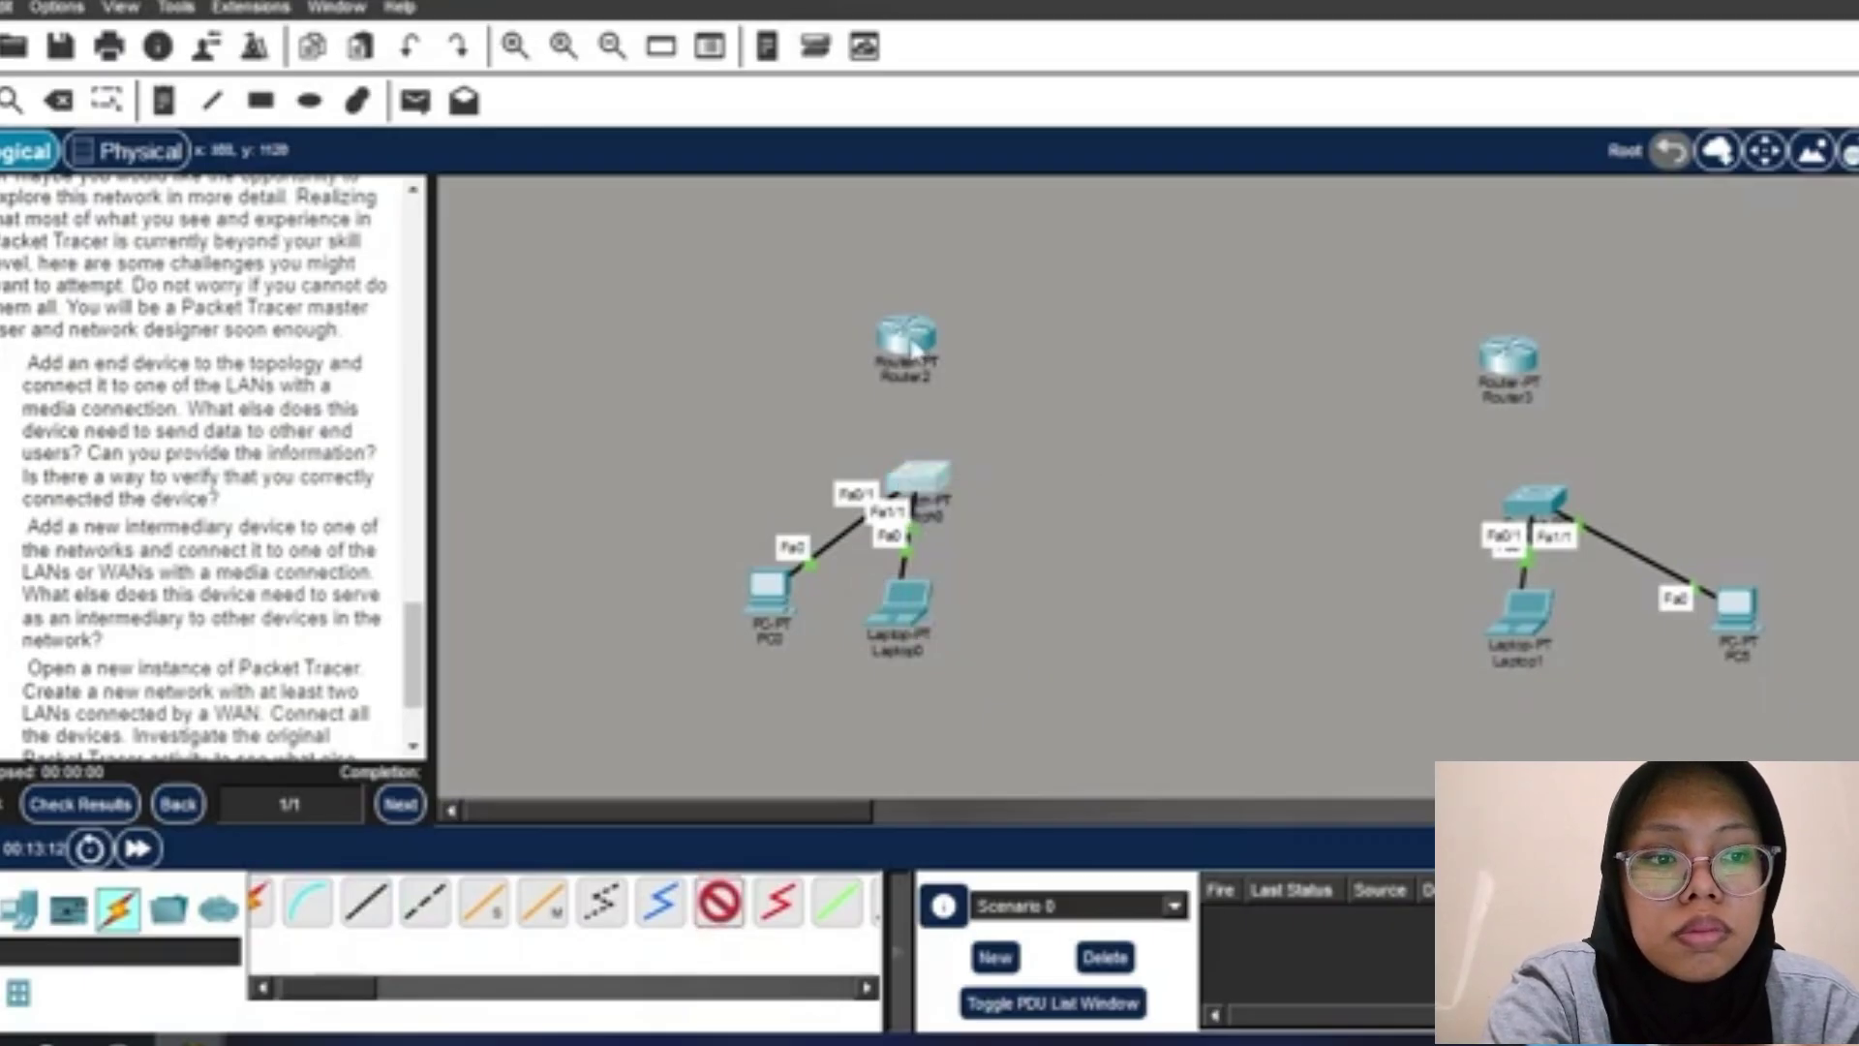
left_click(1115, 417)
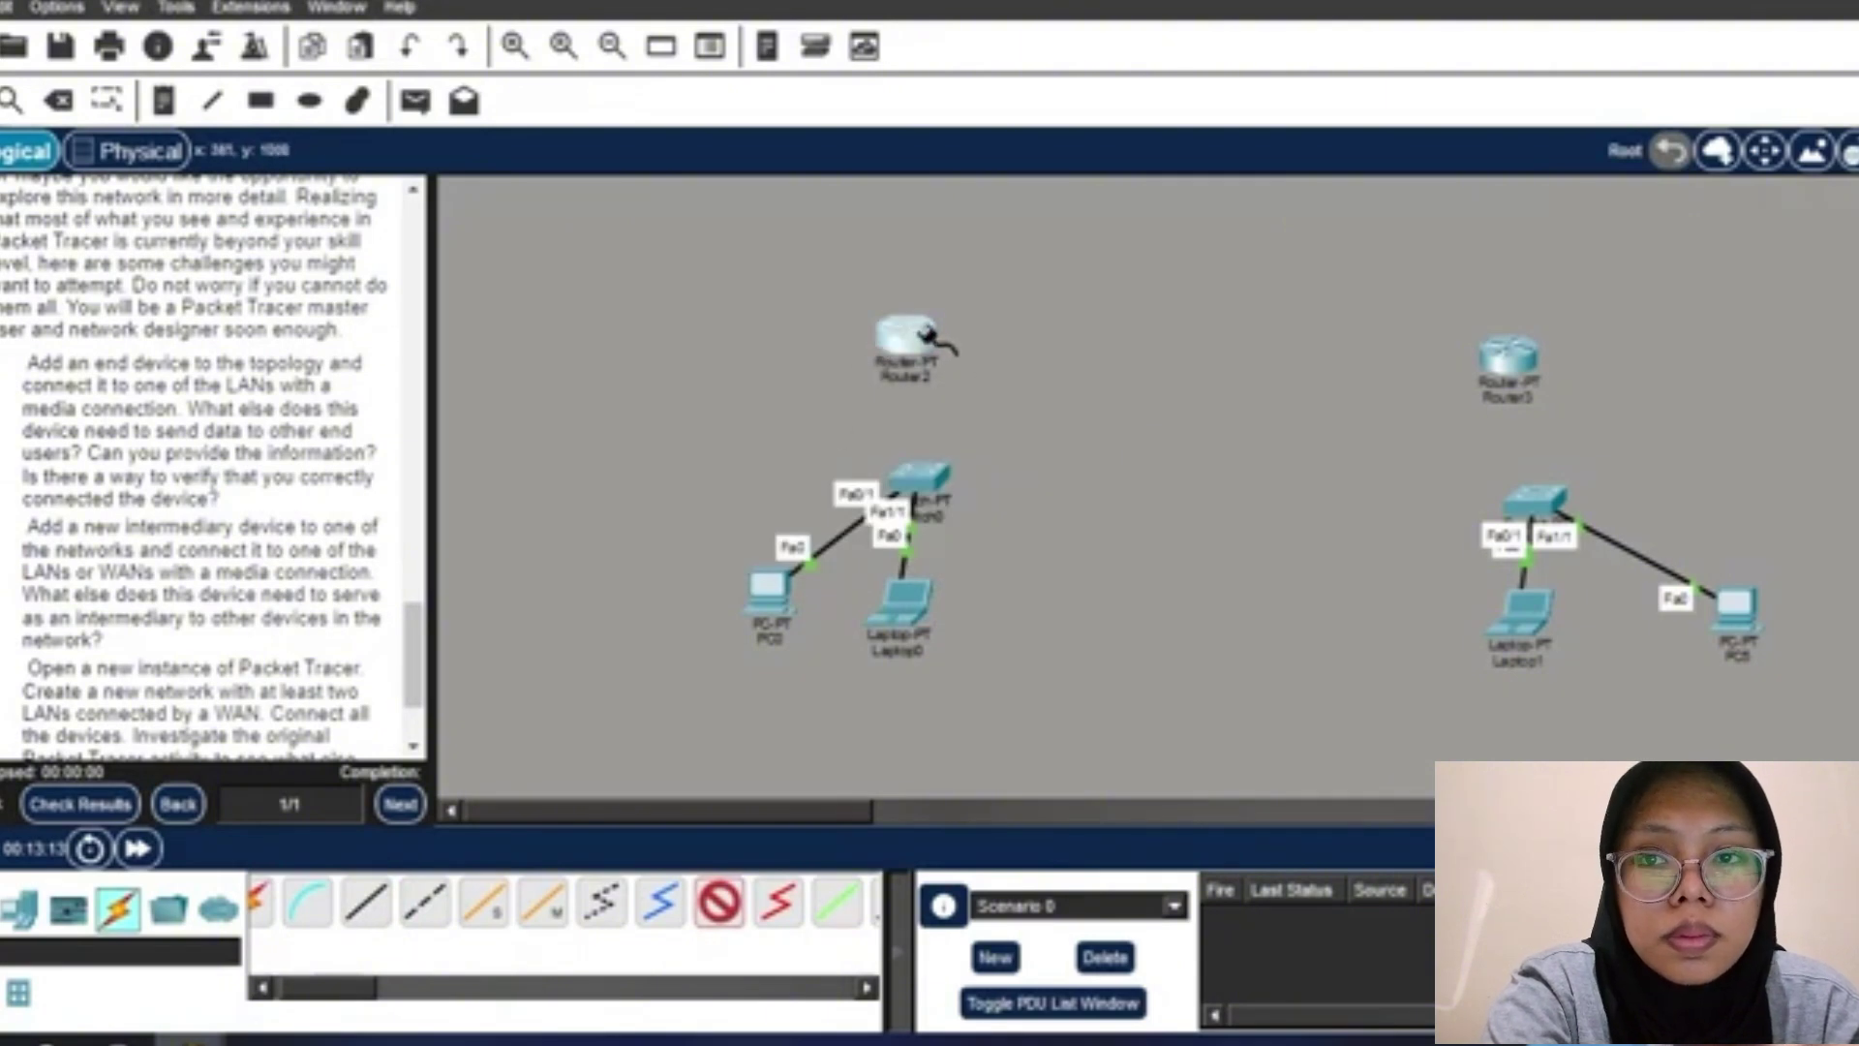
left_click(925, 337)
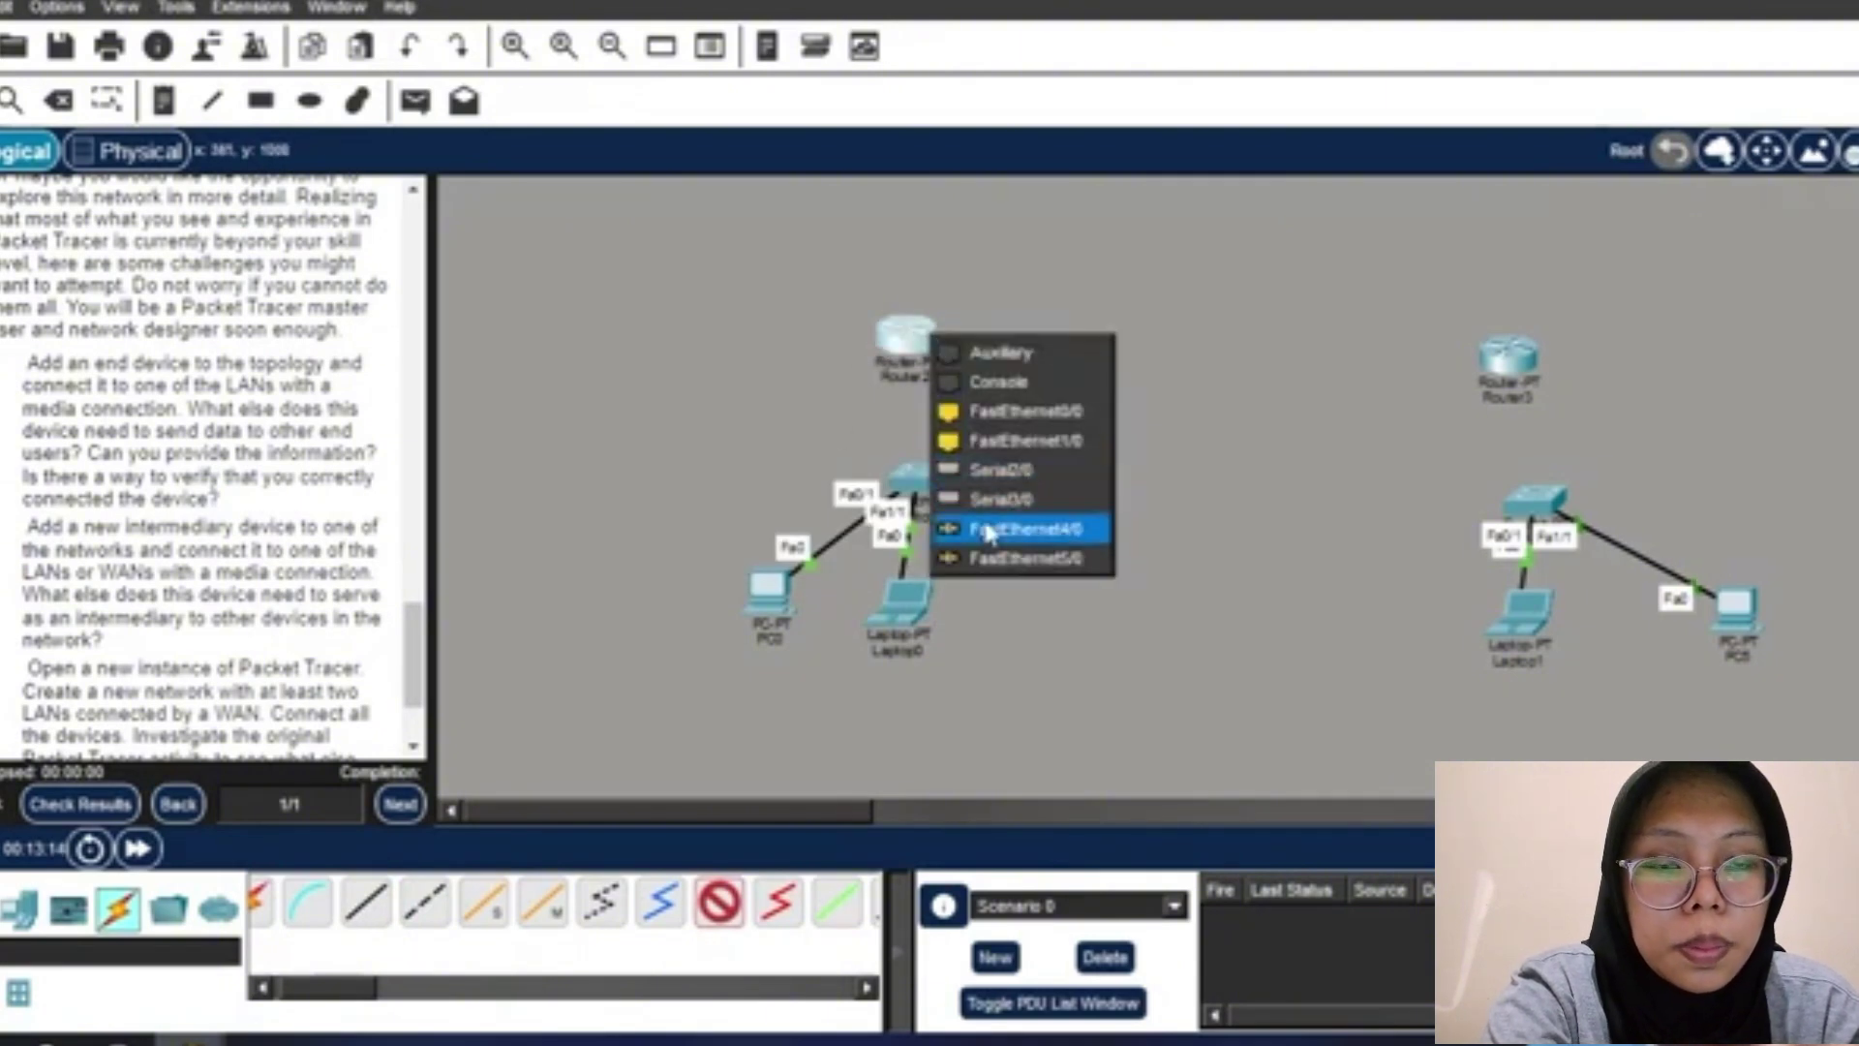
left_click(1024, 441)
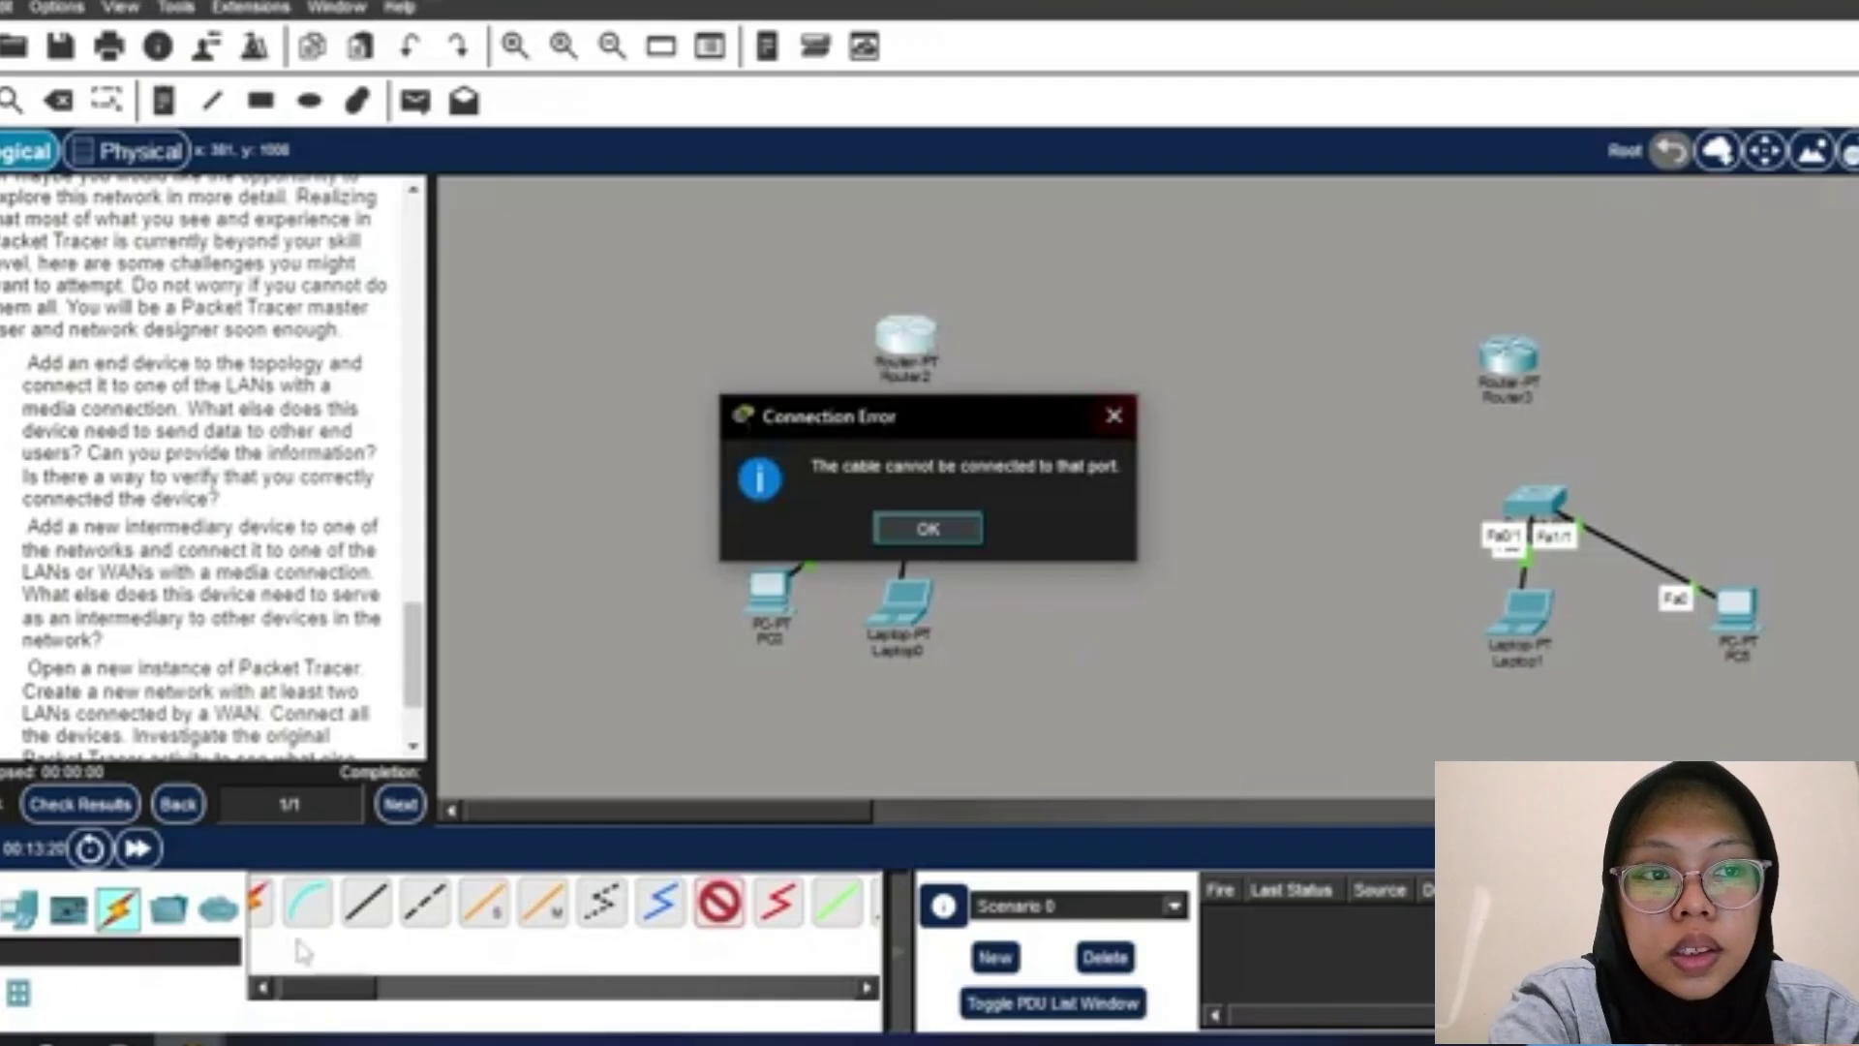
key("Return")
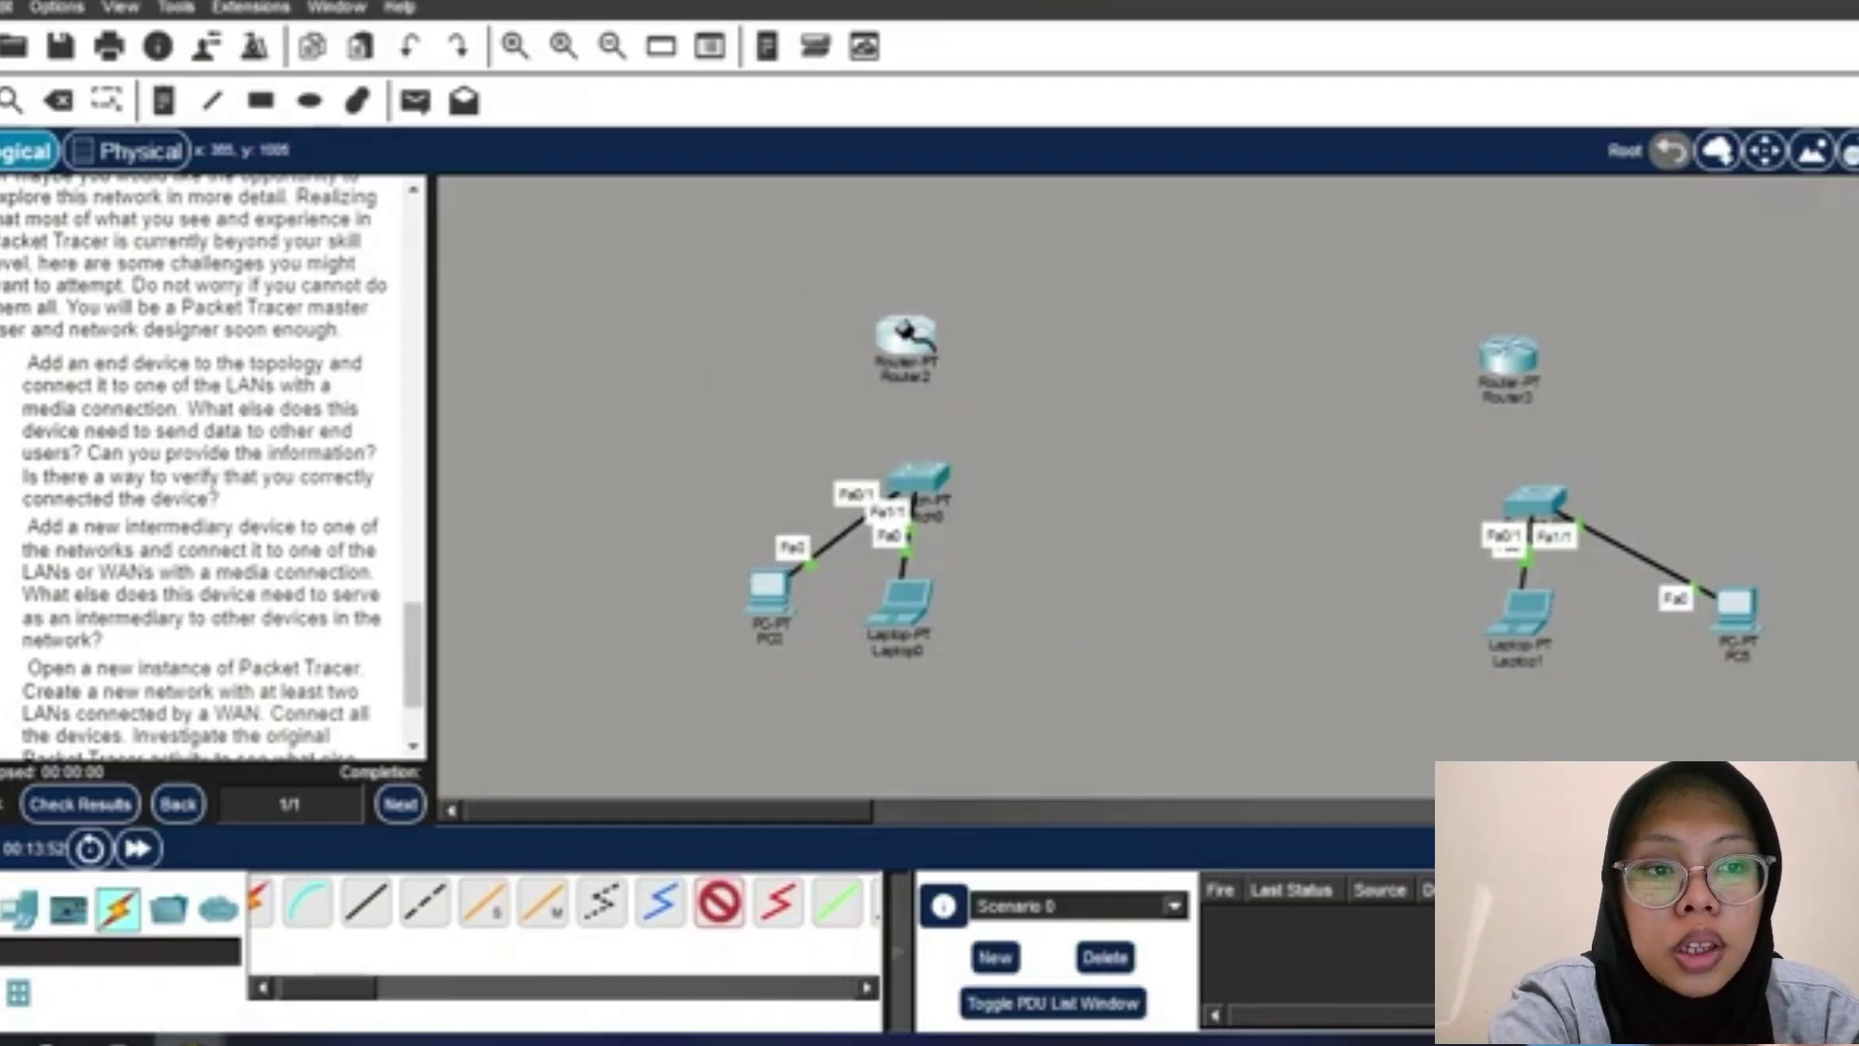
Link Router2 to Router3 with a serial DCE cable between their Serial2/0 ports.
left_click(910, 331)
left_click(978, 462)
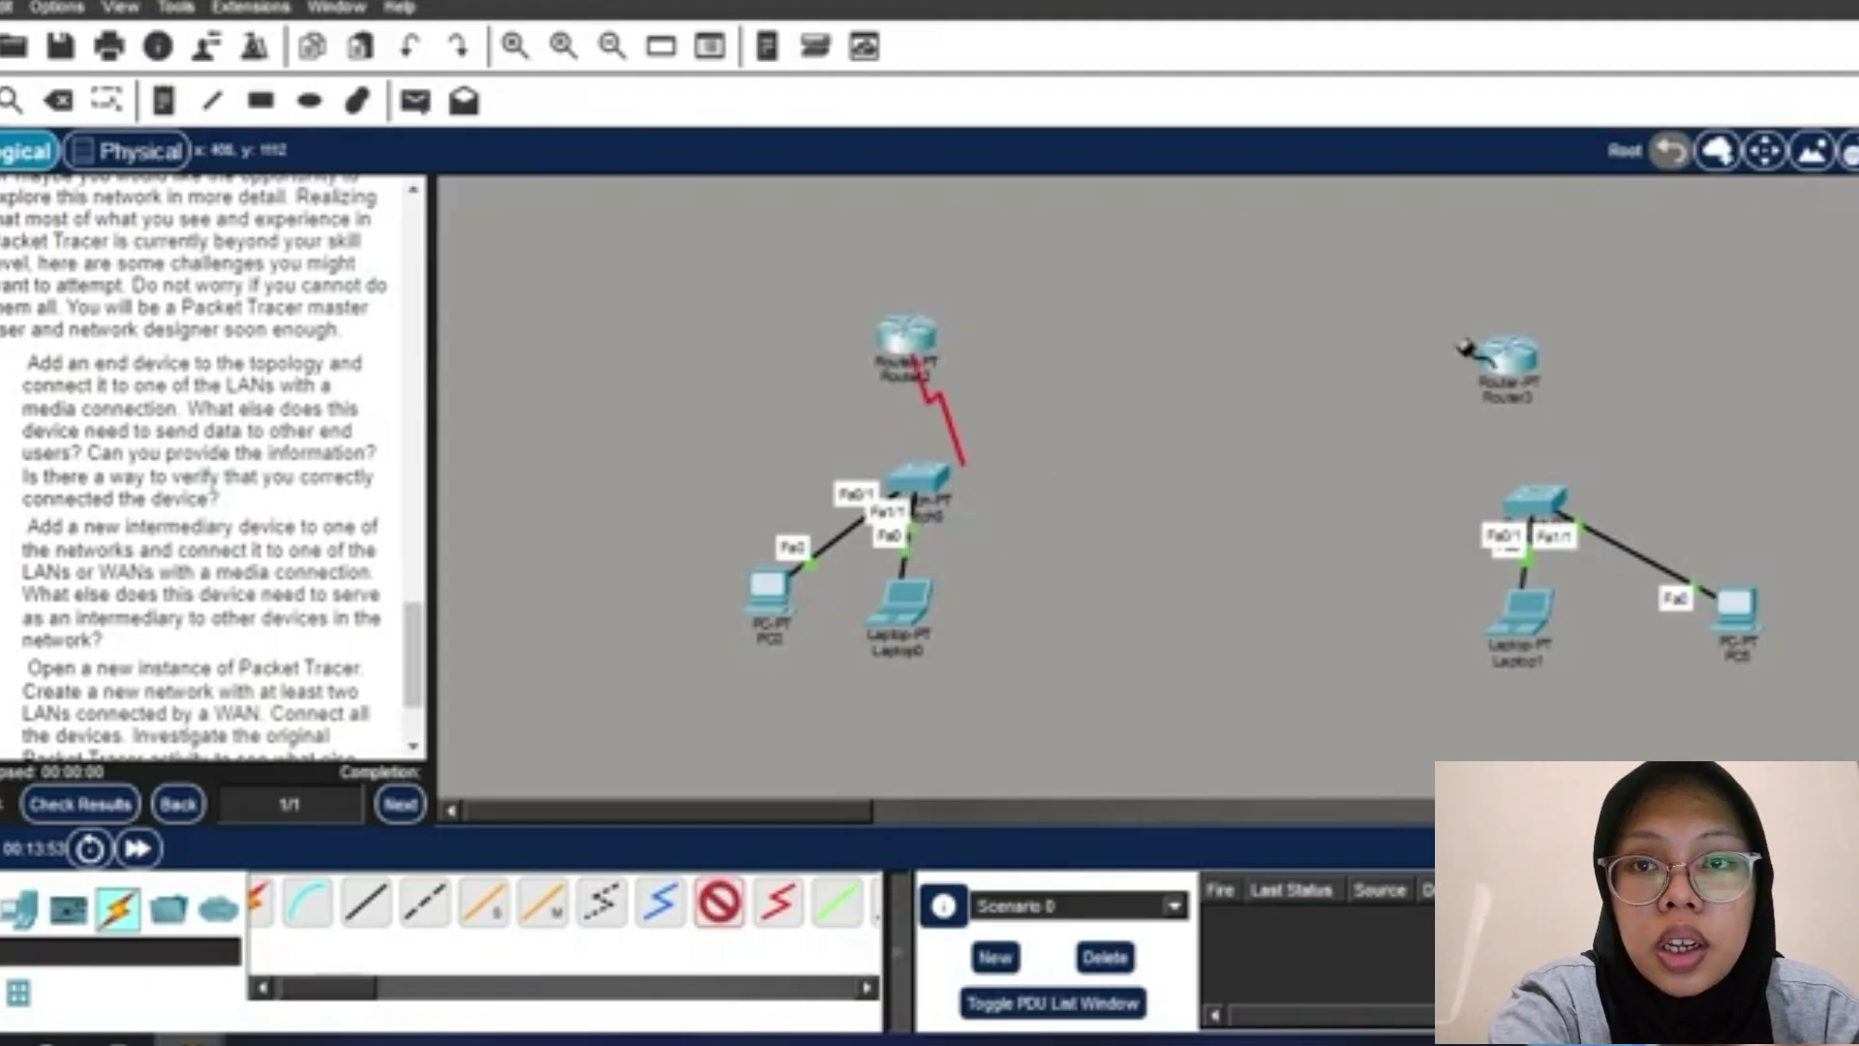
left_click(1508, 357)
left_click(1527, 360)
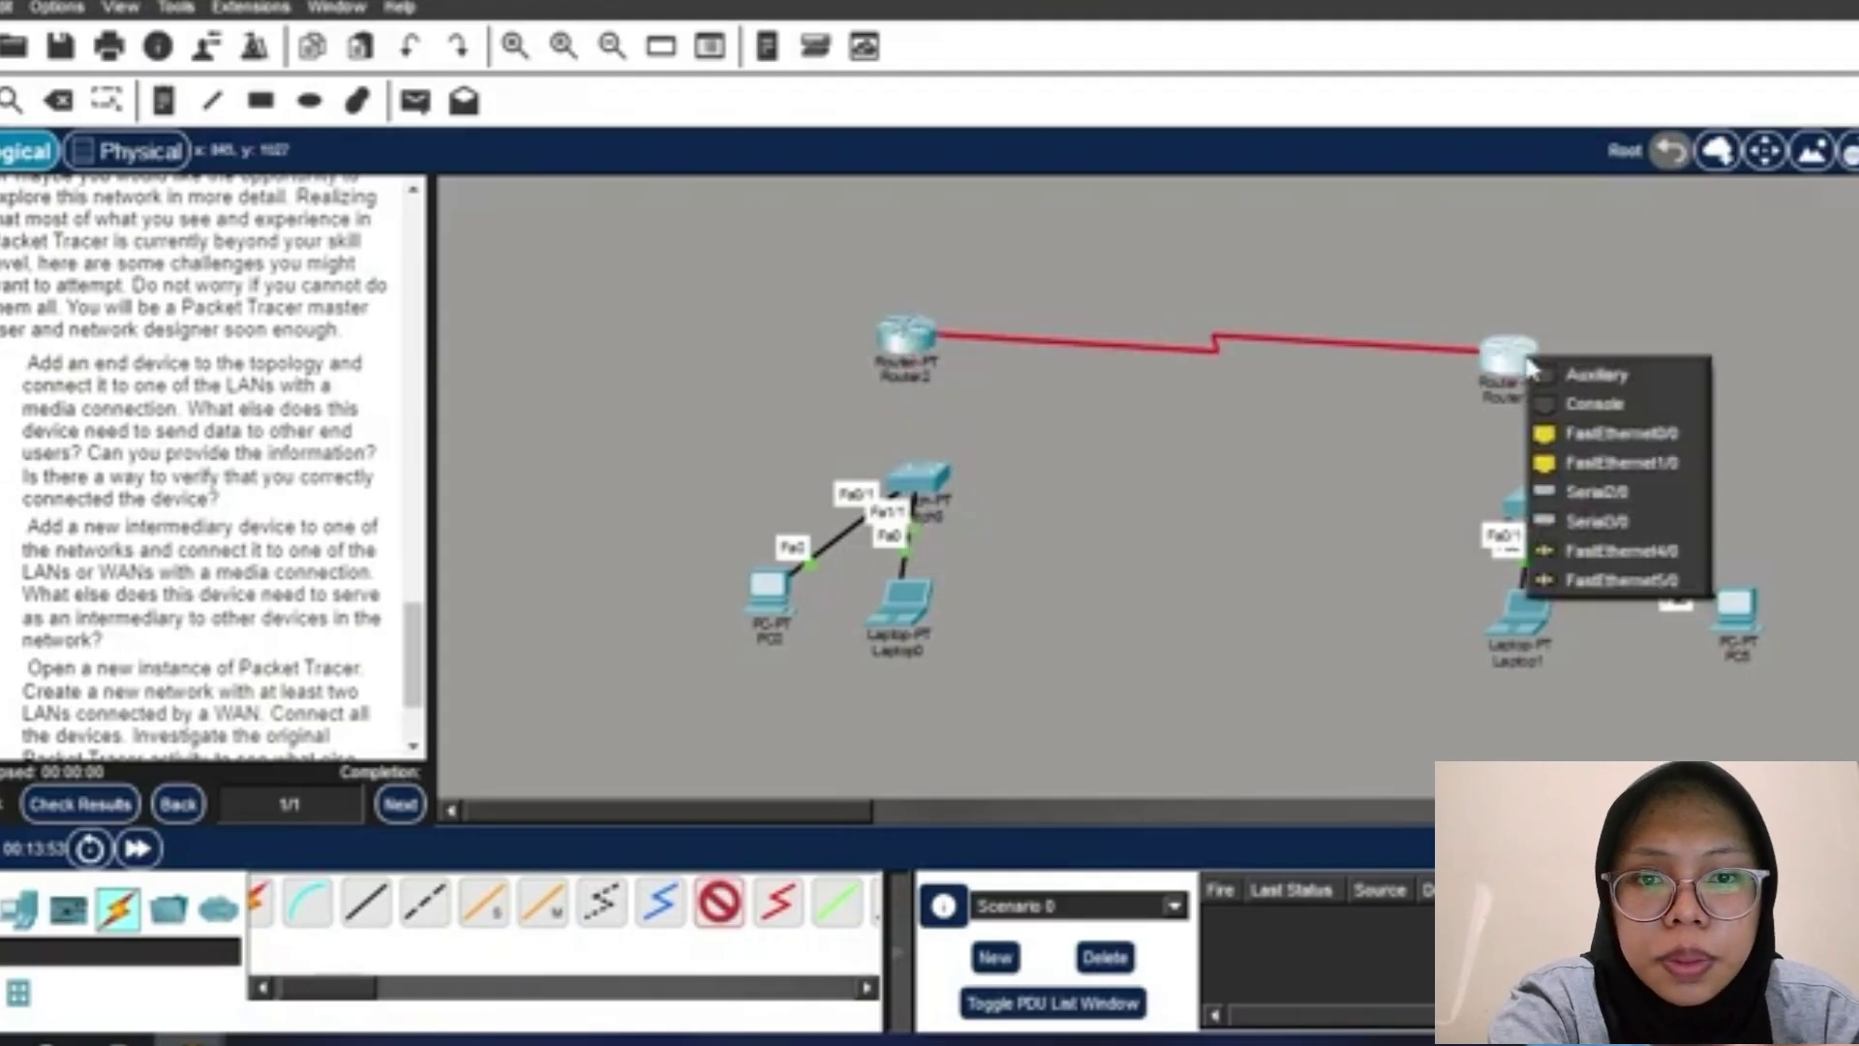
left_click(1570, 503)
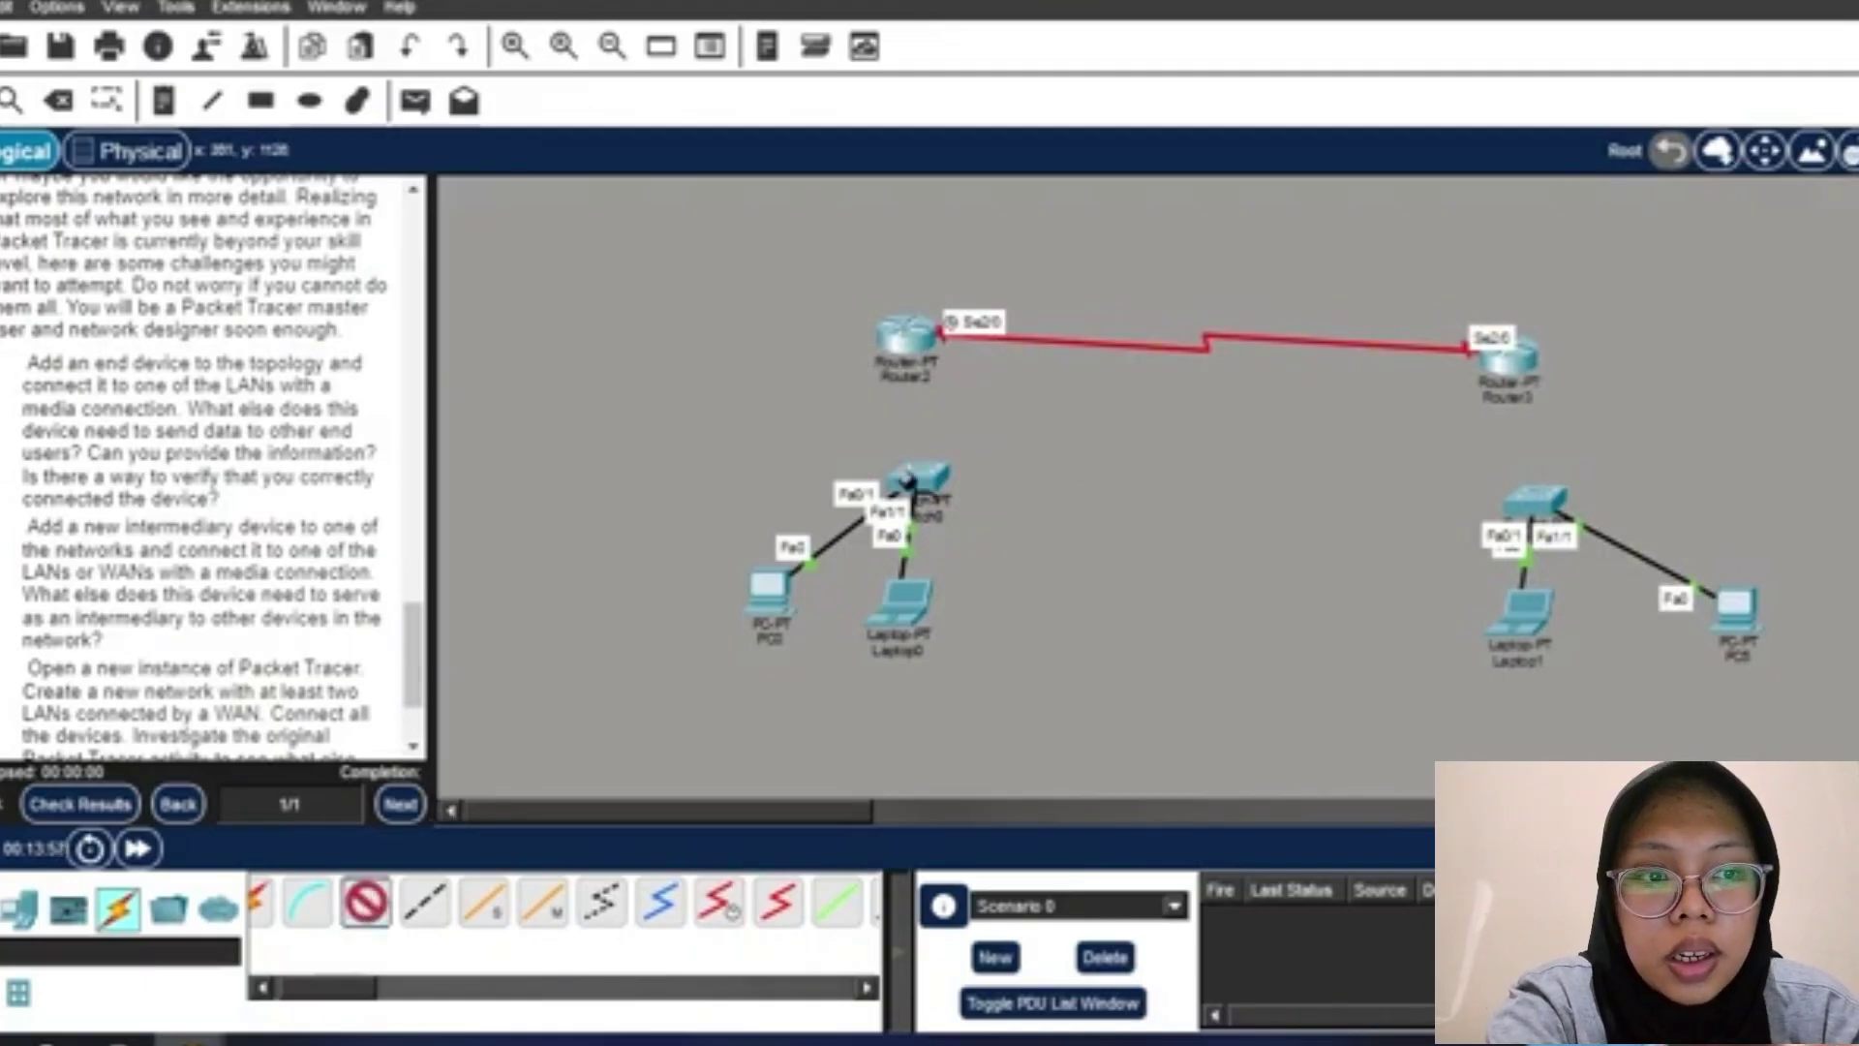
Connect FastEthernet2/1 of Switch0 to FastEthernet0/0 of Router2 with a copper straight-through cable.
left_click(916, 481)
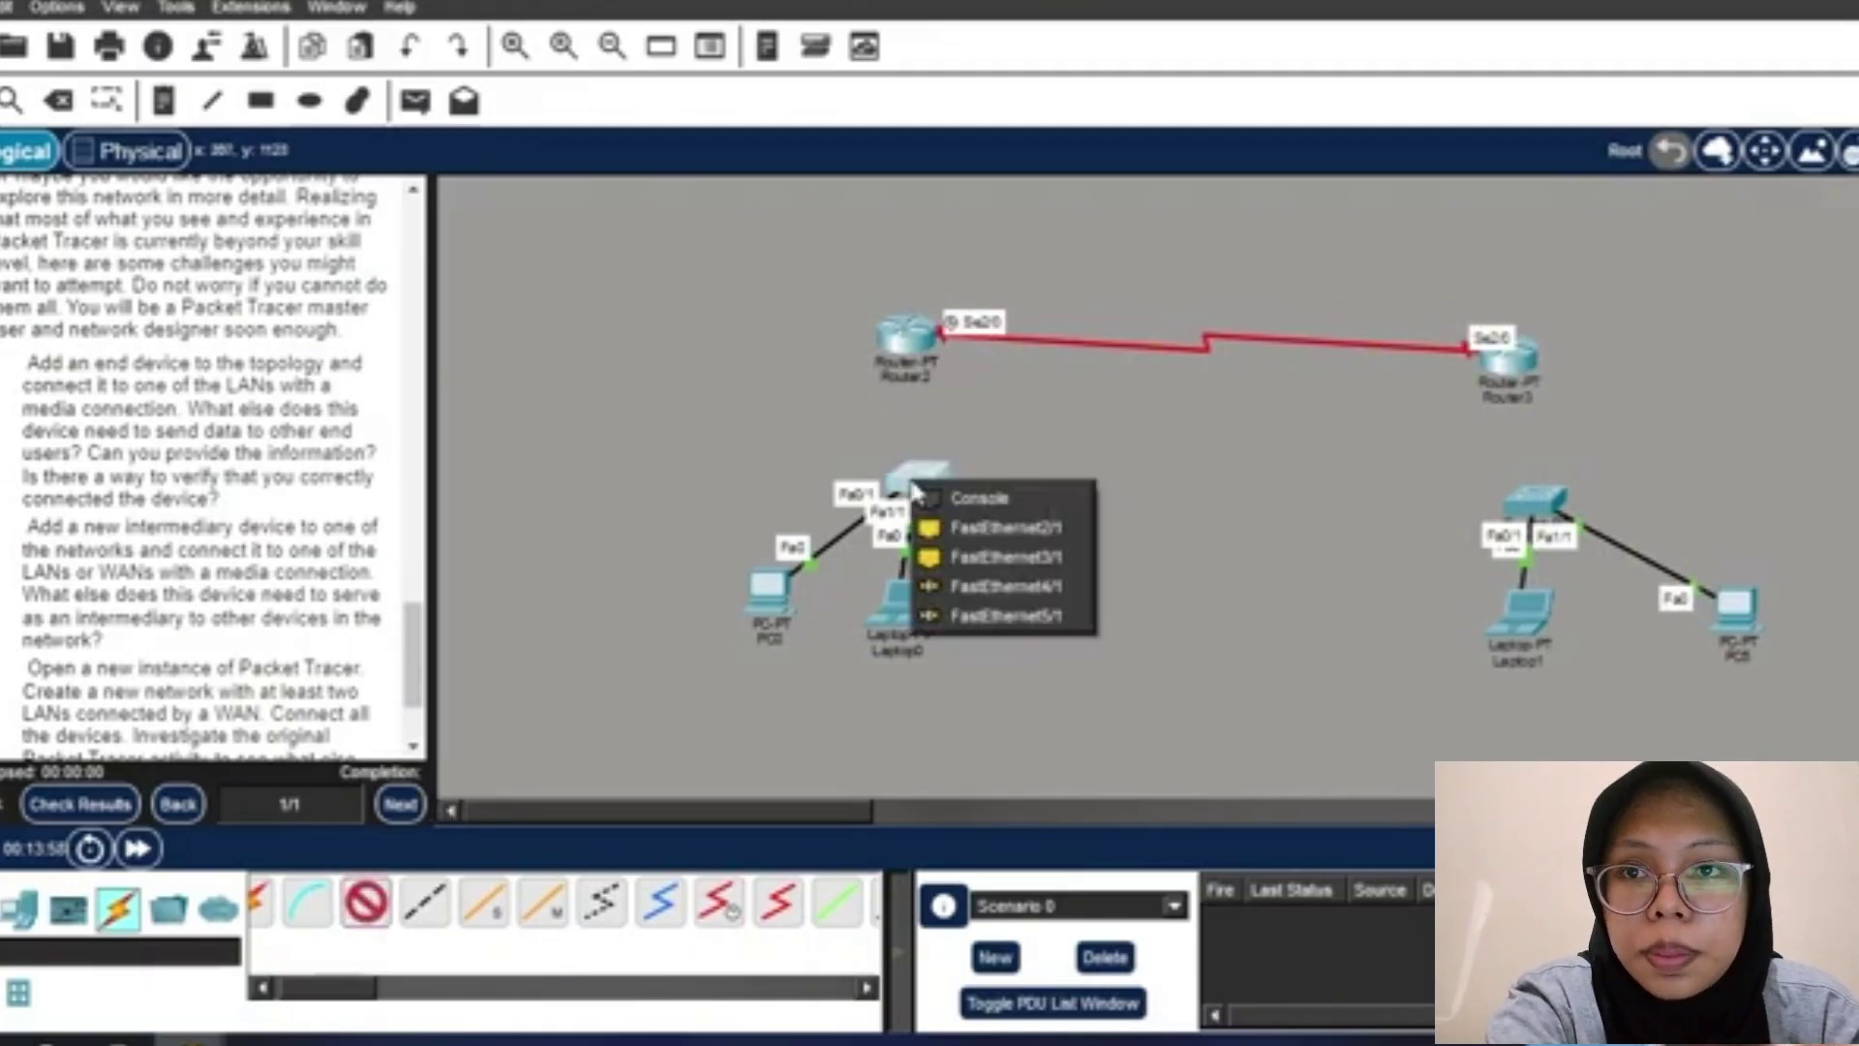
left_click(981, 528)
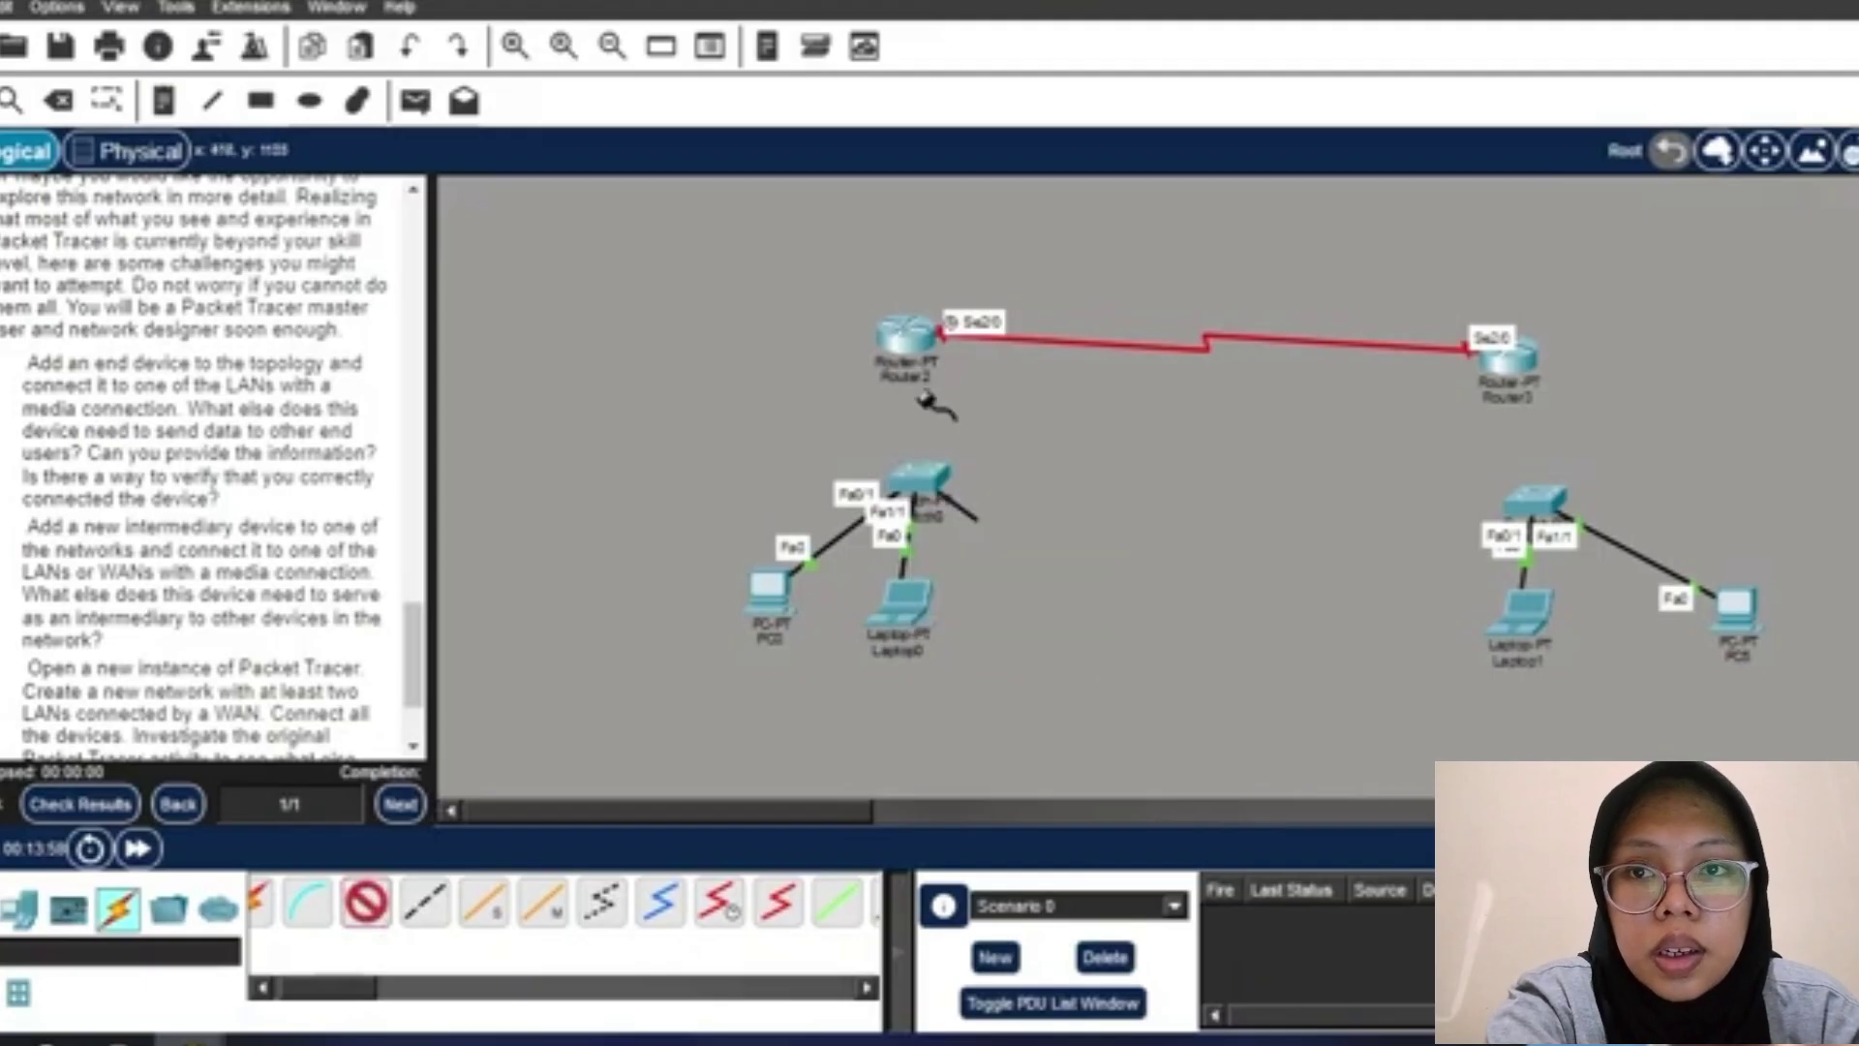
left_click(917, 318)
left_click(968, 388)
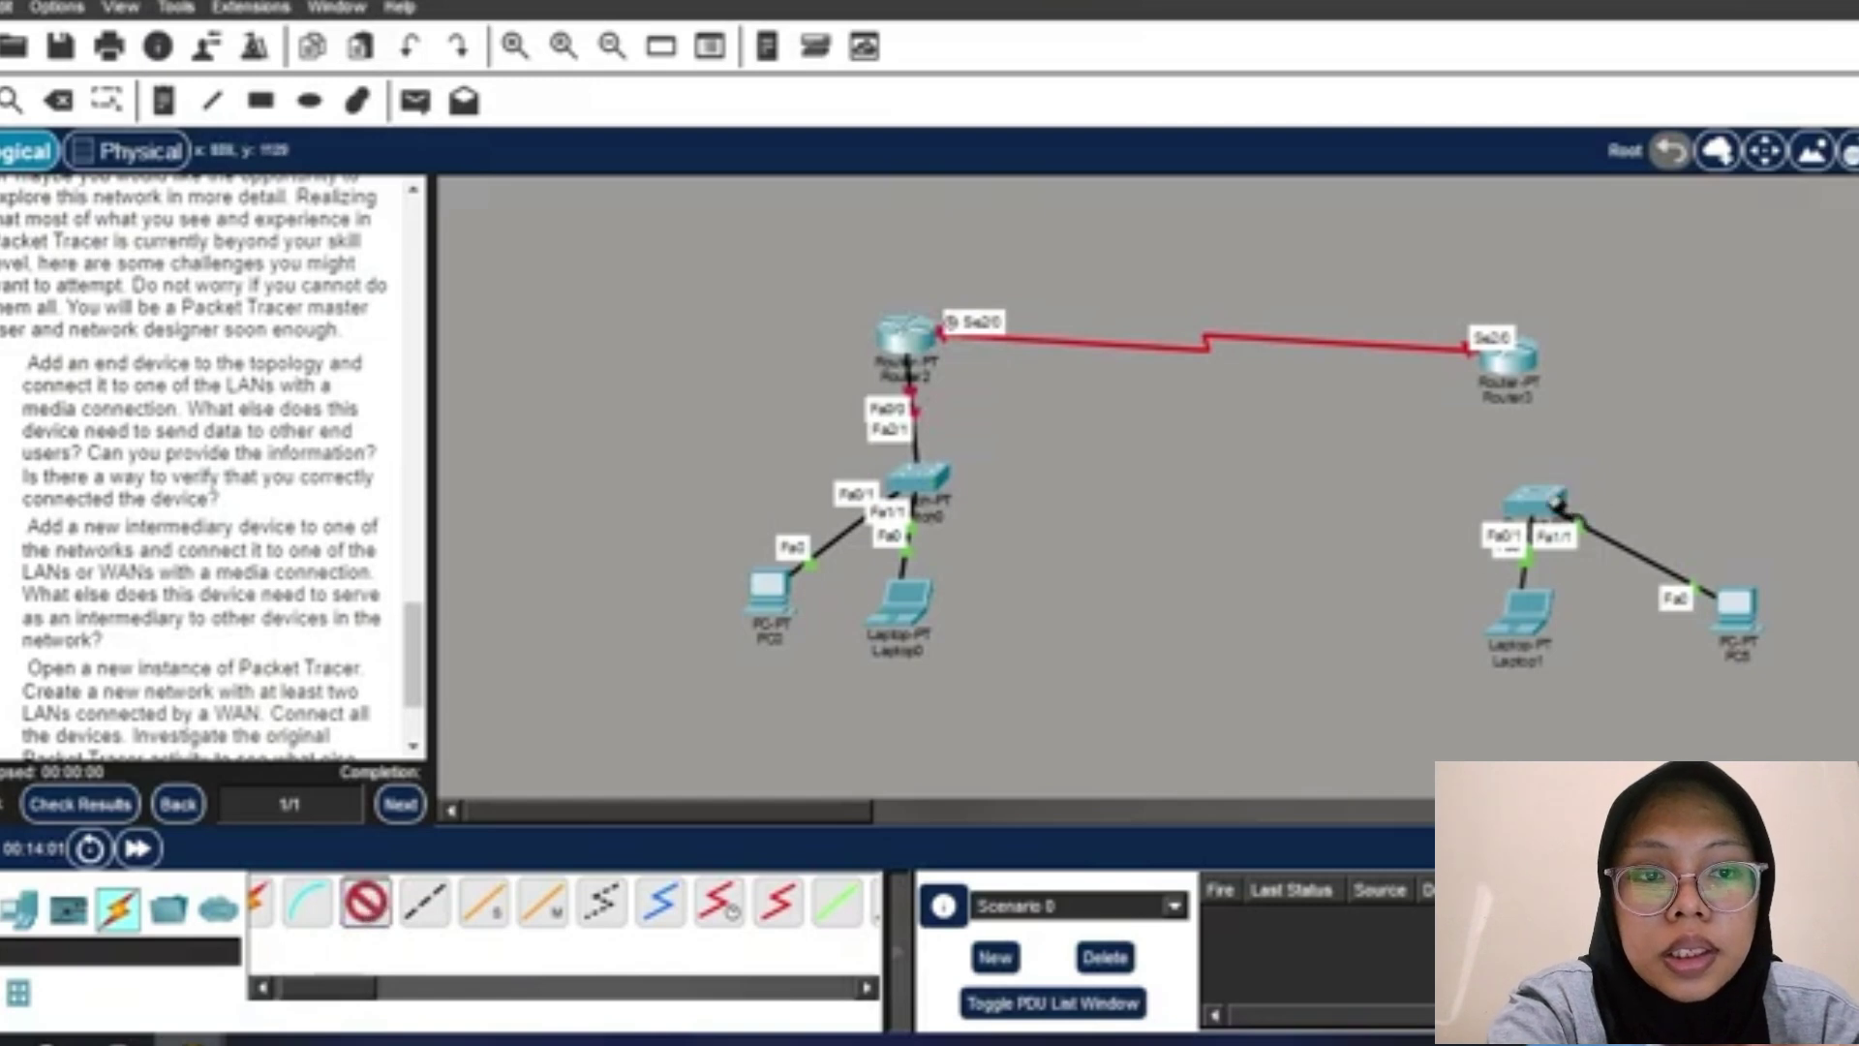
Connect FastEthernet2/1 of Switch1 to FastEthernet0/0 of Router3 with a copper straight-through cable.
left_click(1555, 508)
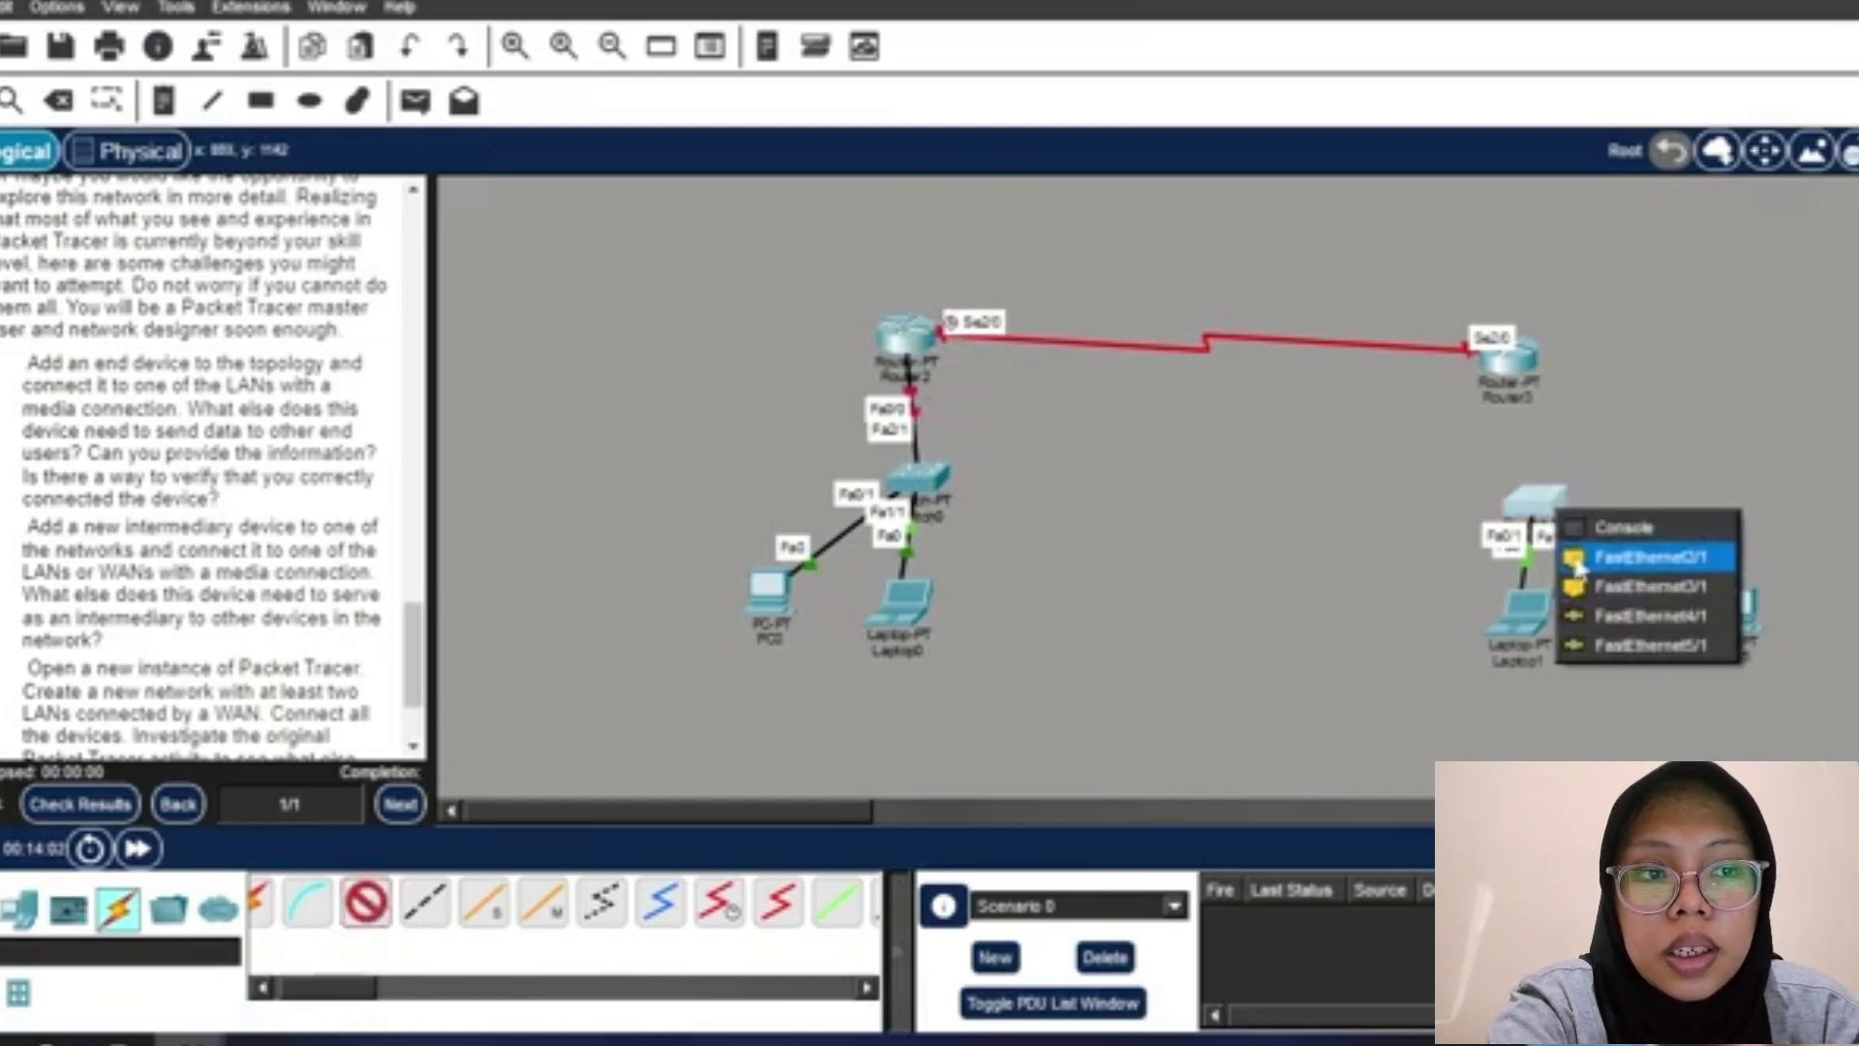
left_click(1646, 557)
left_click(1509, 360)
left_click(1511, 361)
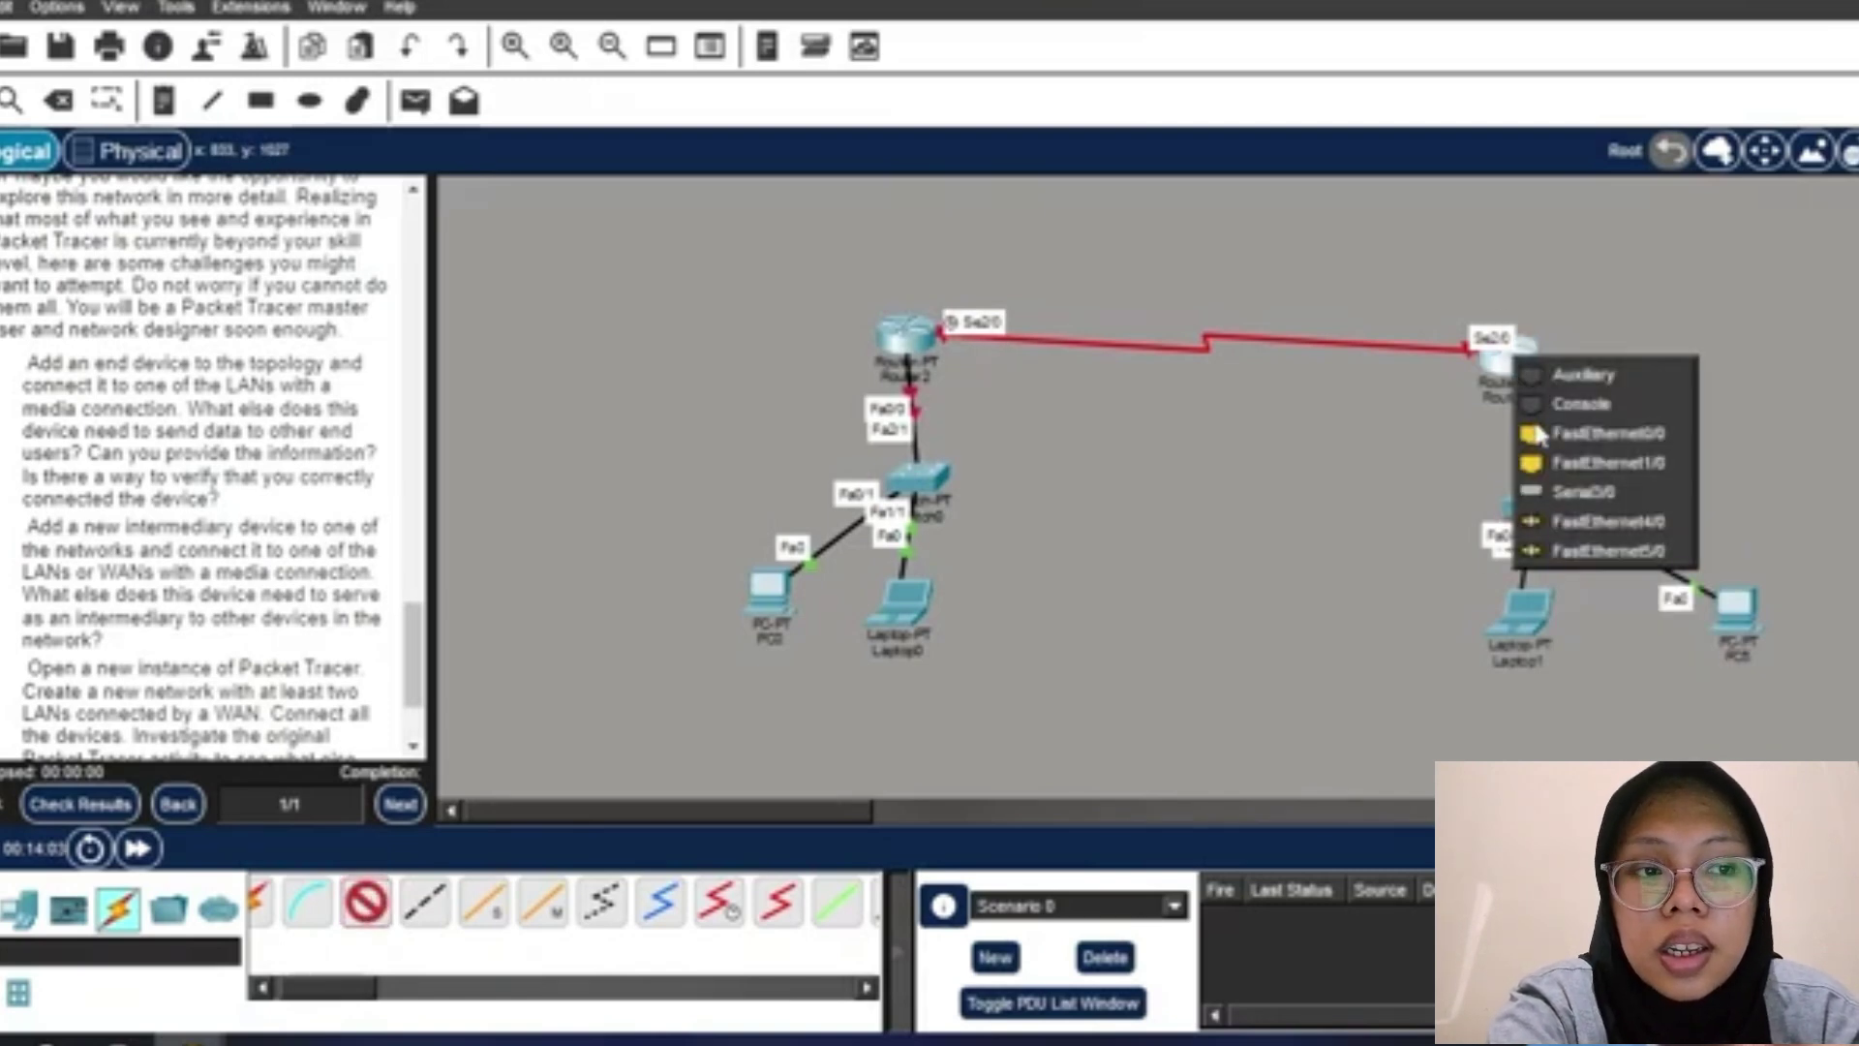
left_click(1537, 435)
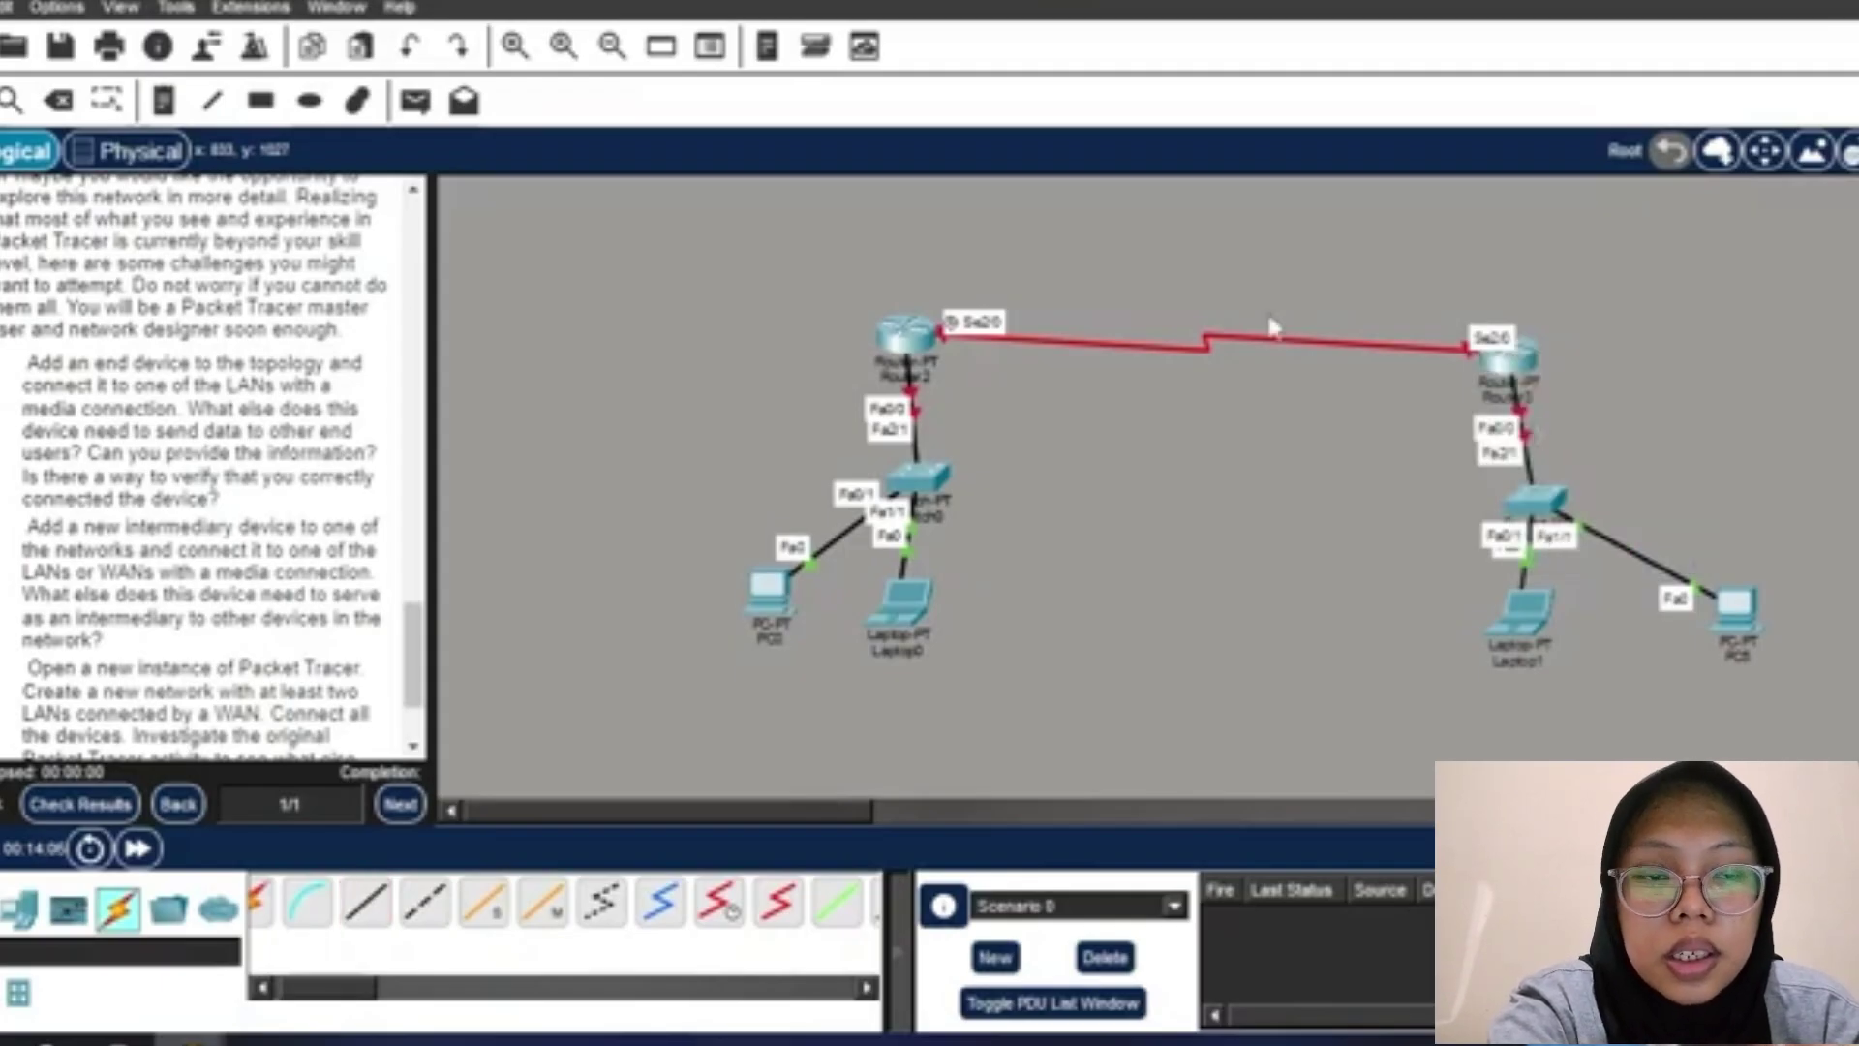
Enter global configuration mode in Router2's command line with the commands en and conf t, and return to the topology.
left_click(905, 344)
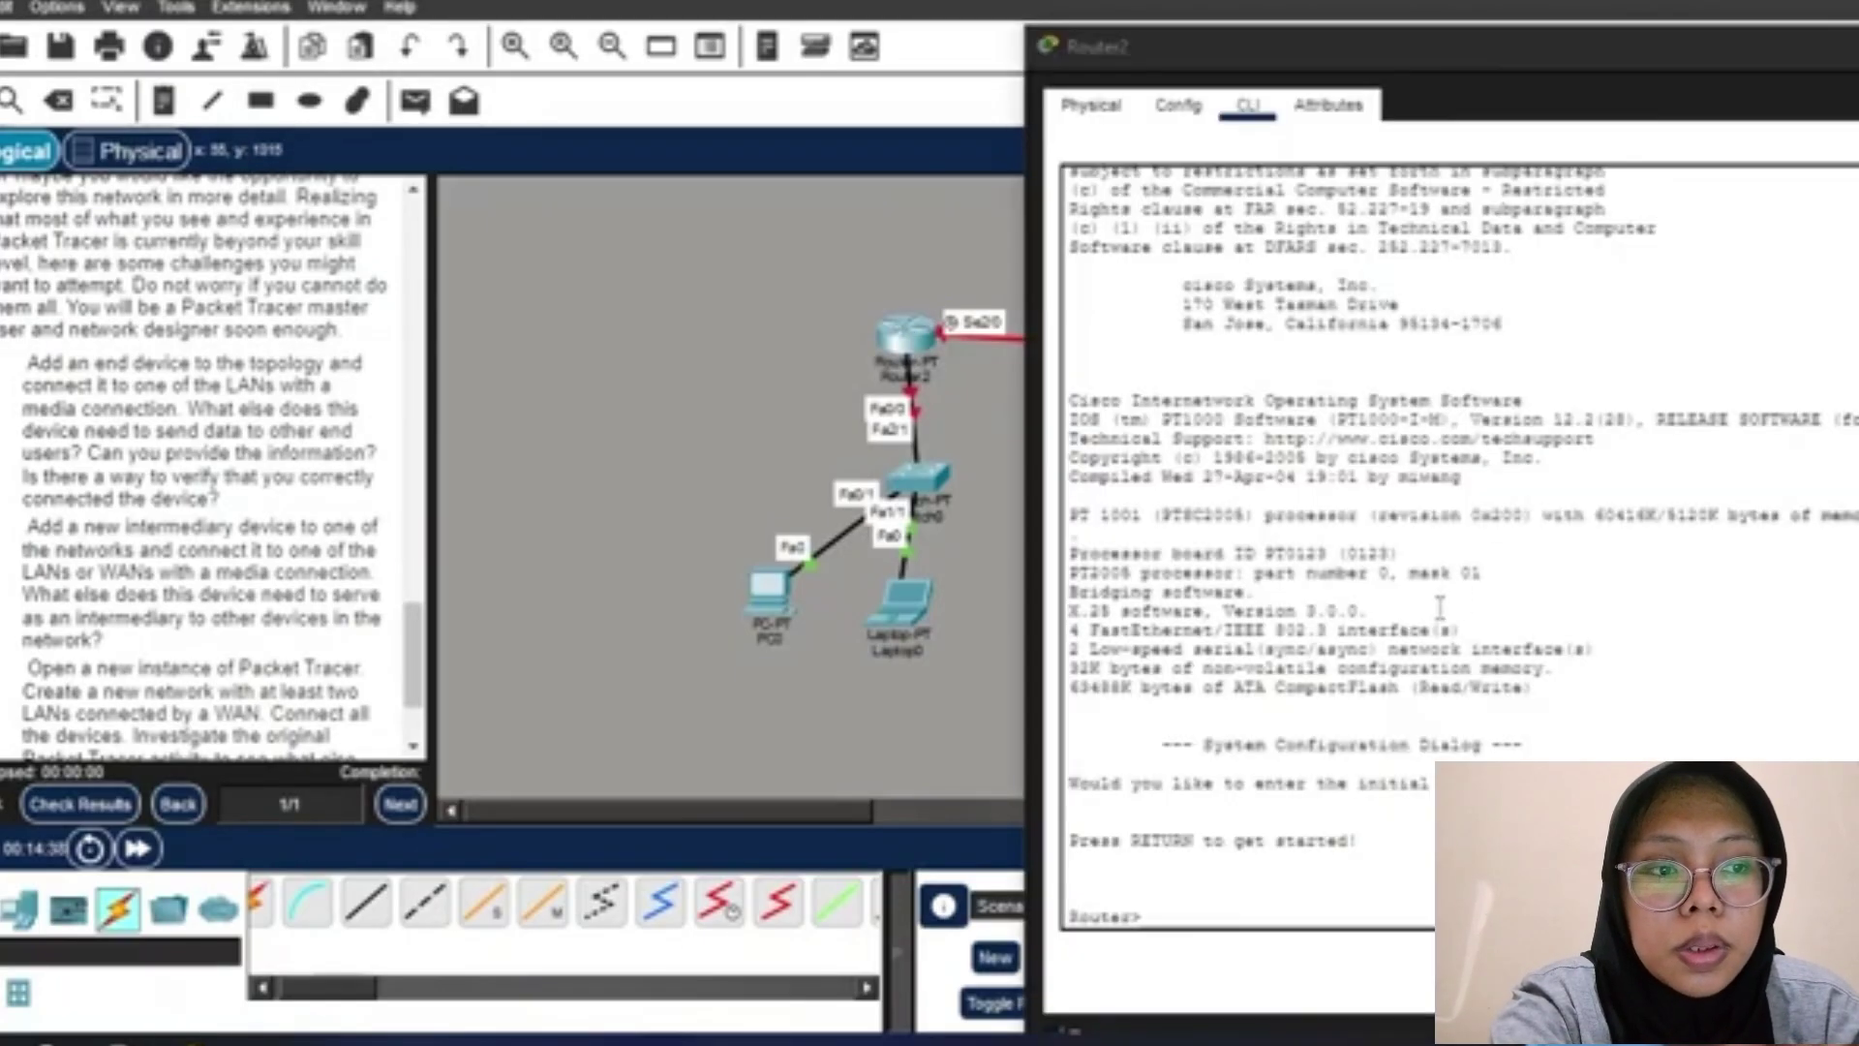
left_click(1316, 869)
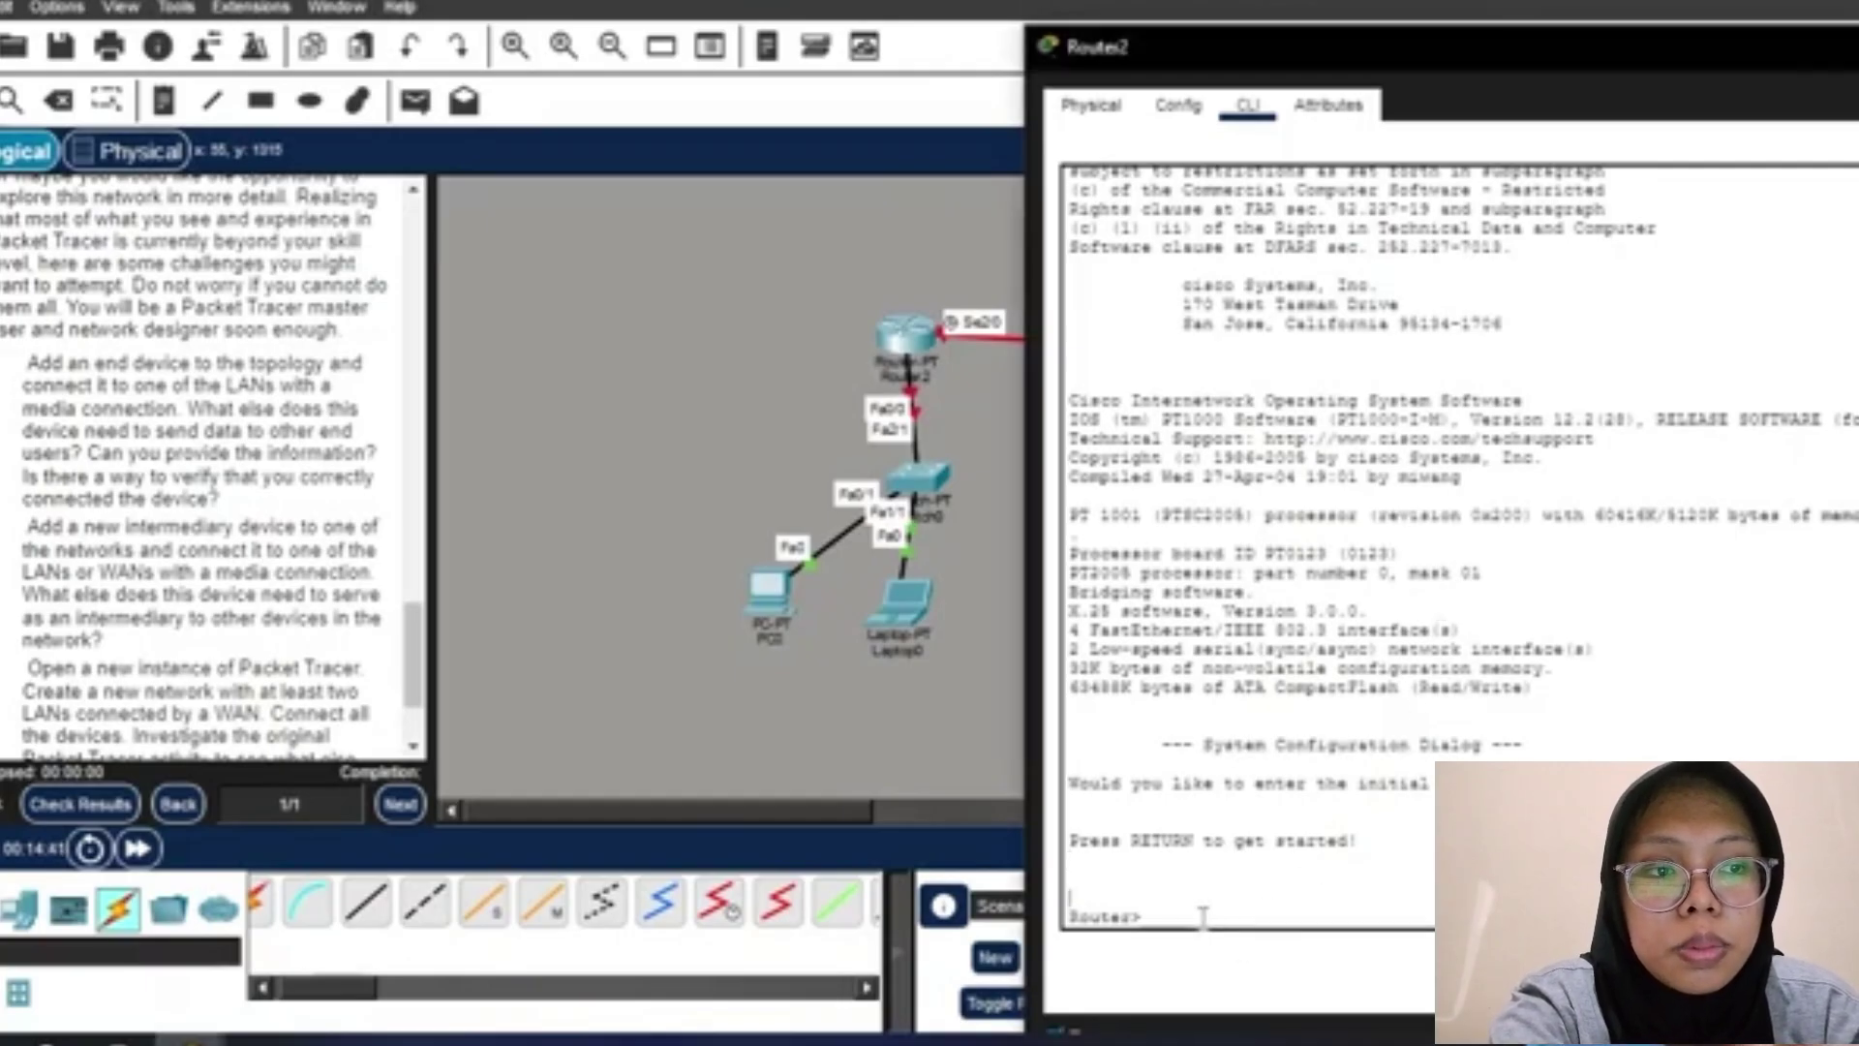
type("en")
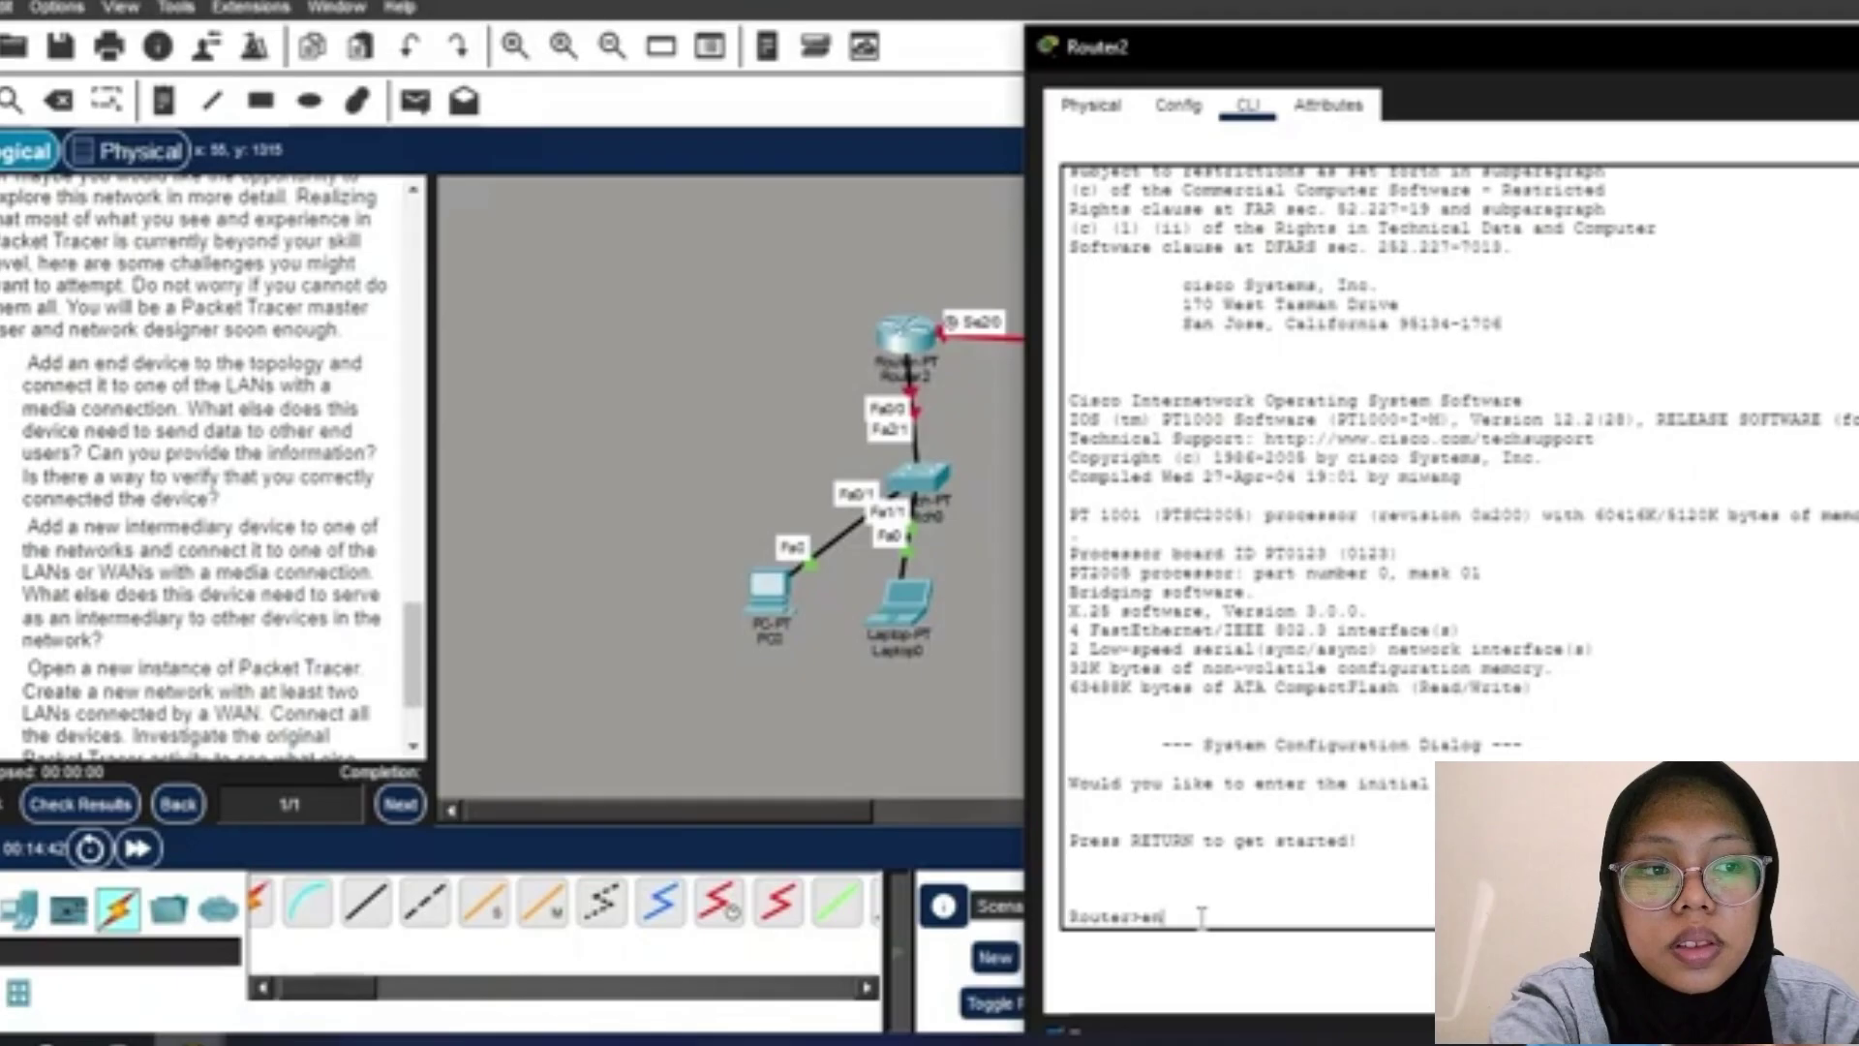
key("Return")
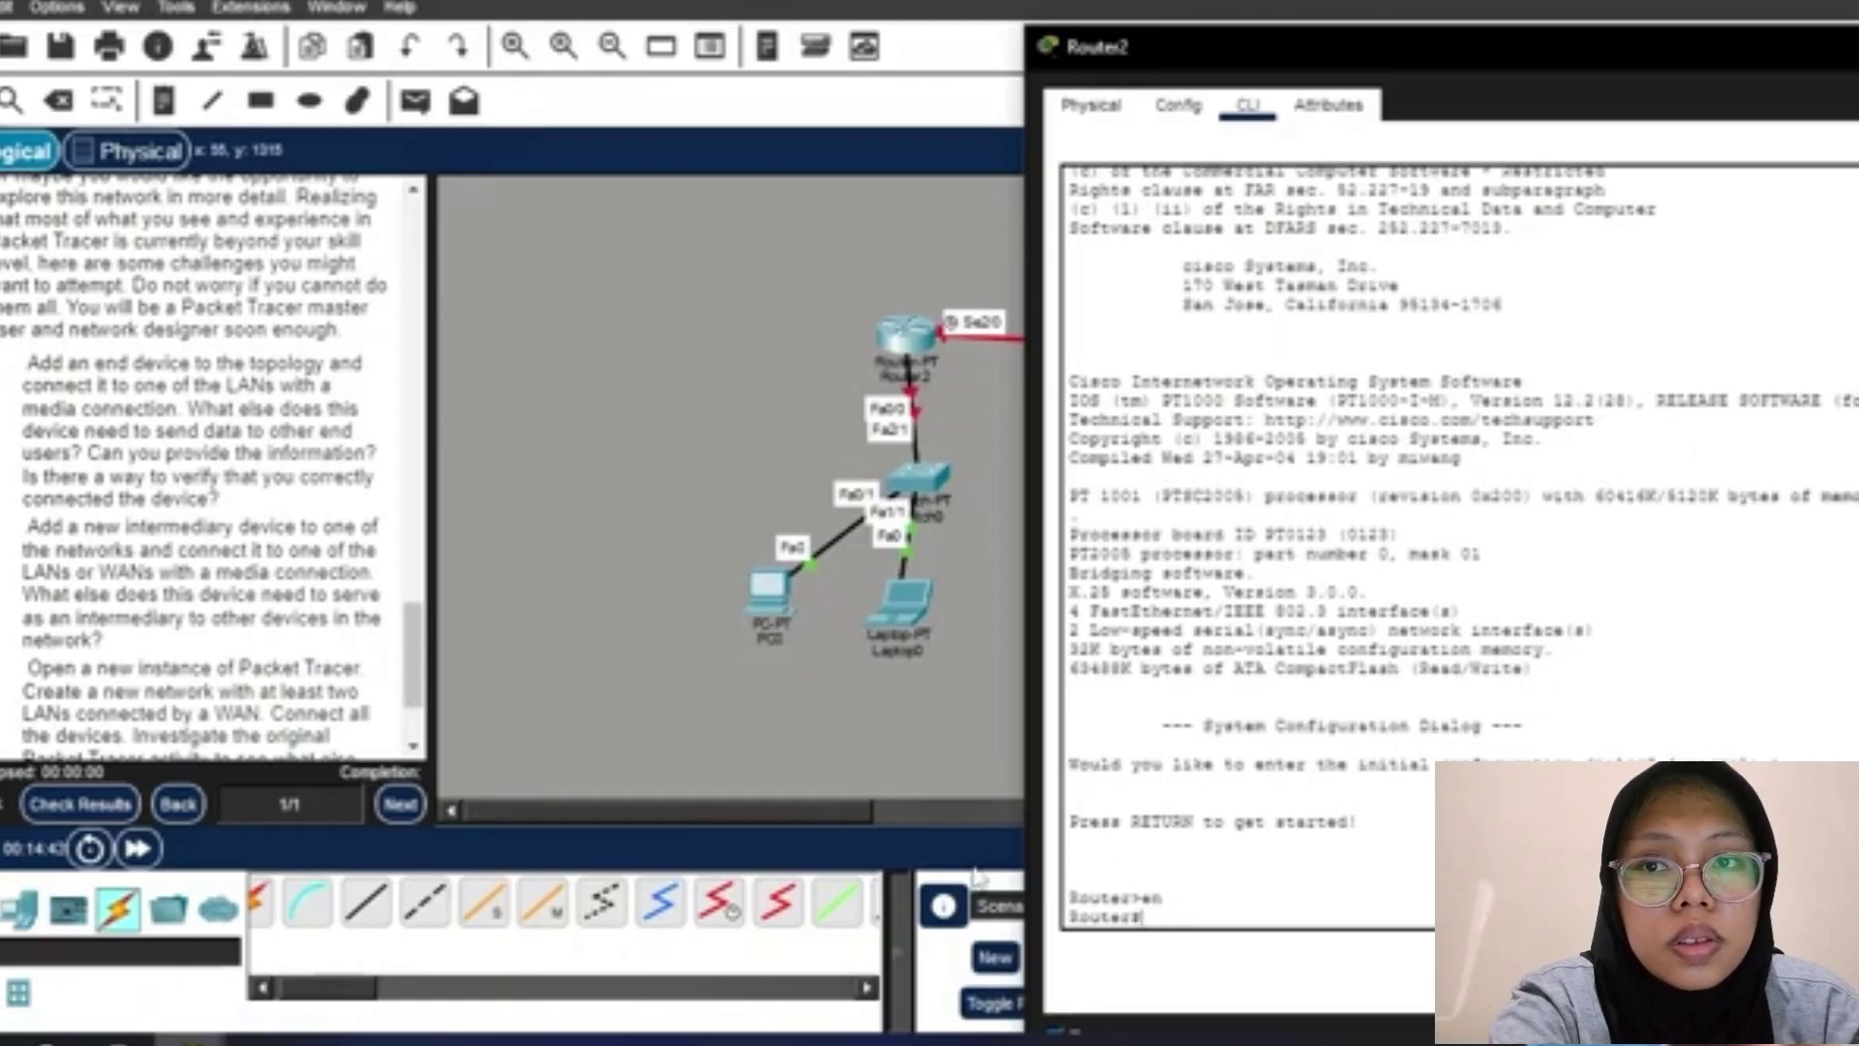
type("conf t")
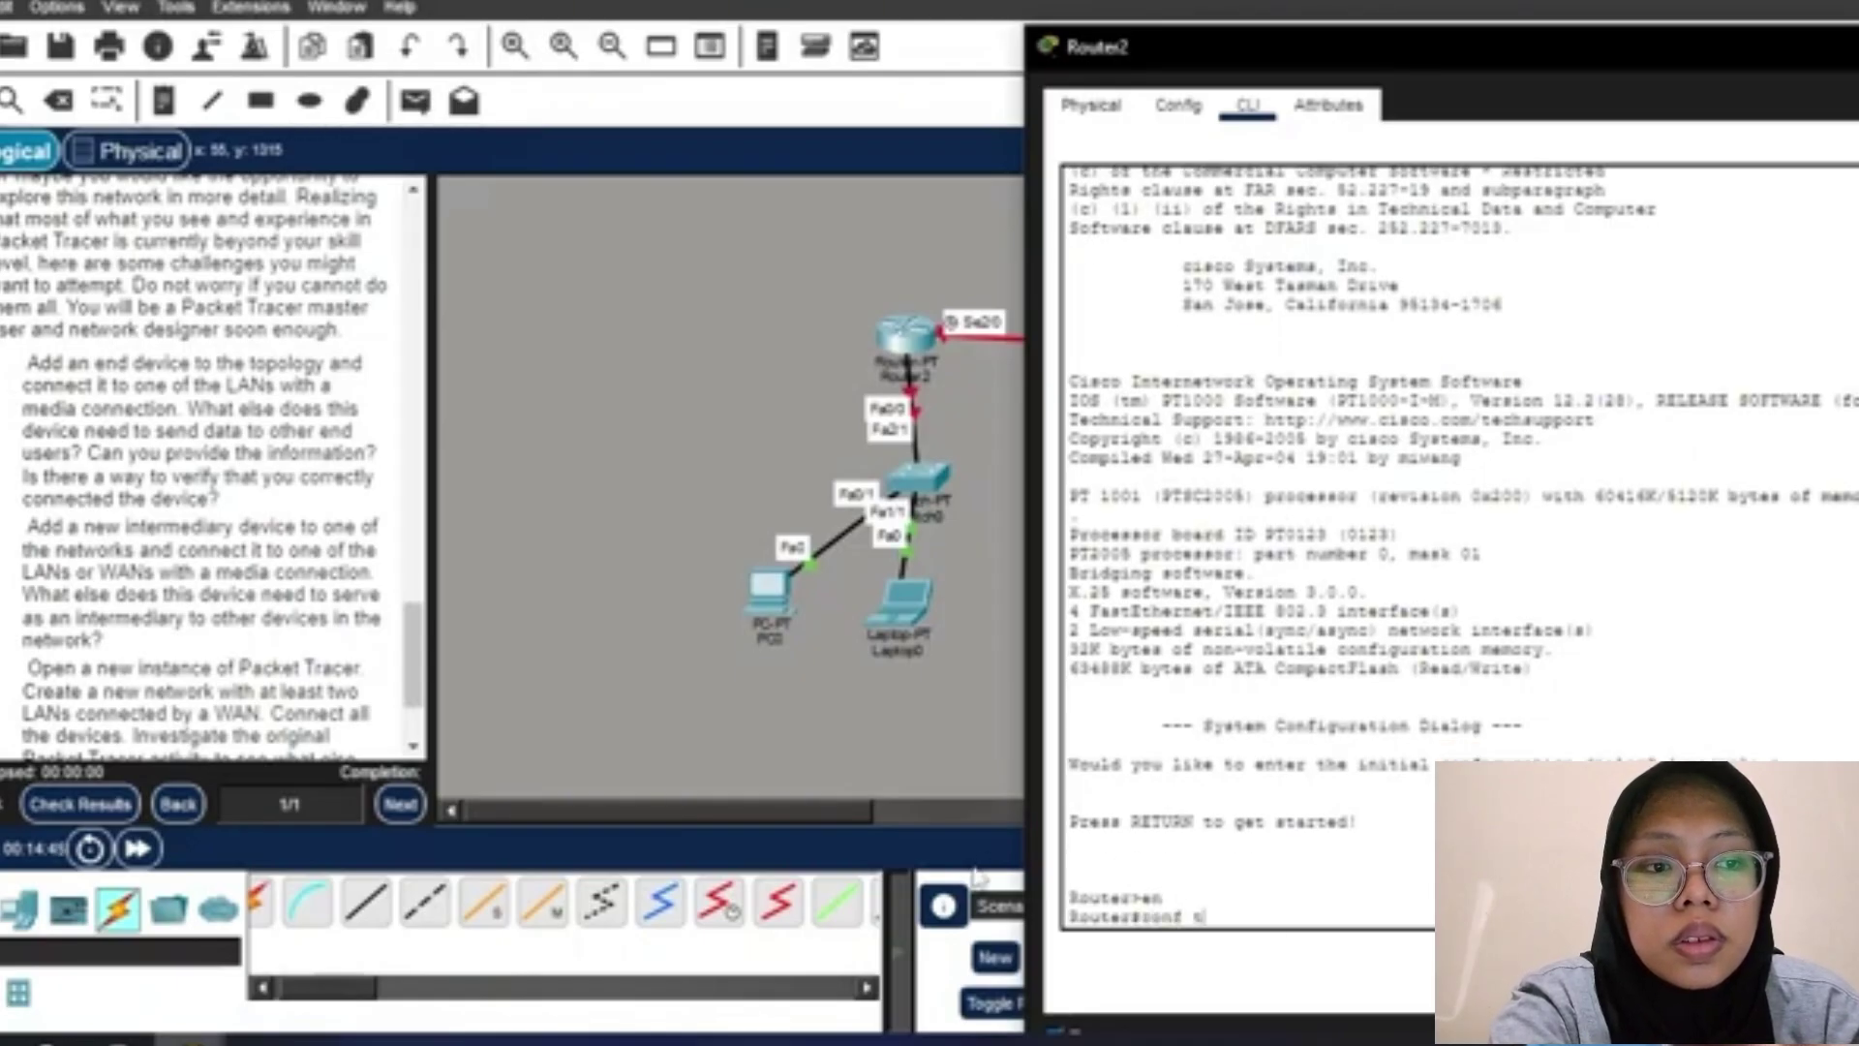
key("Return")
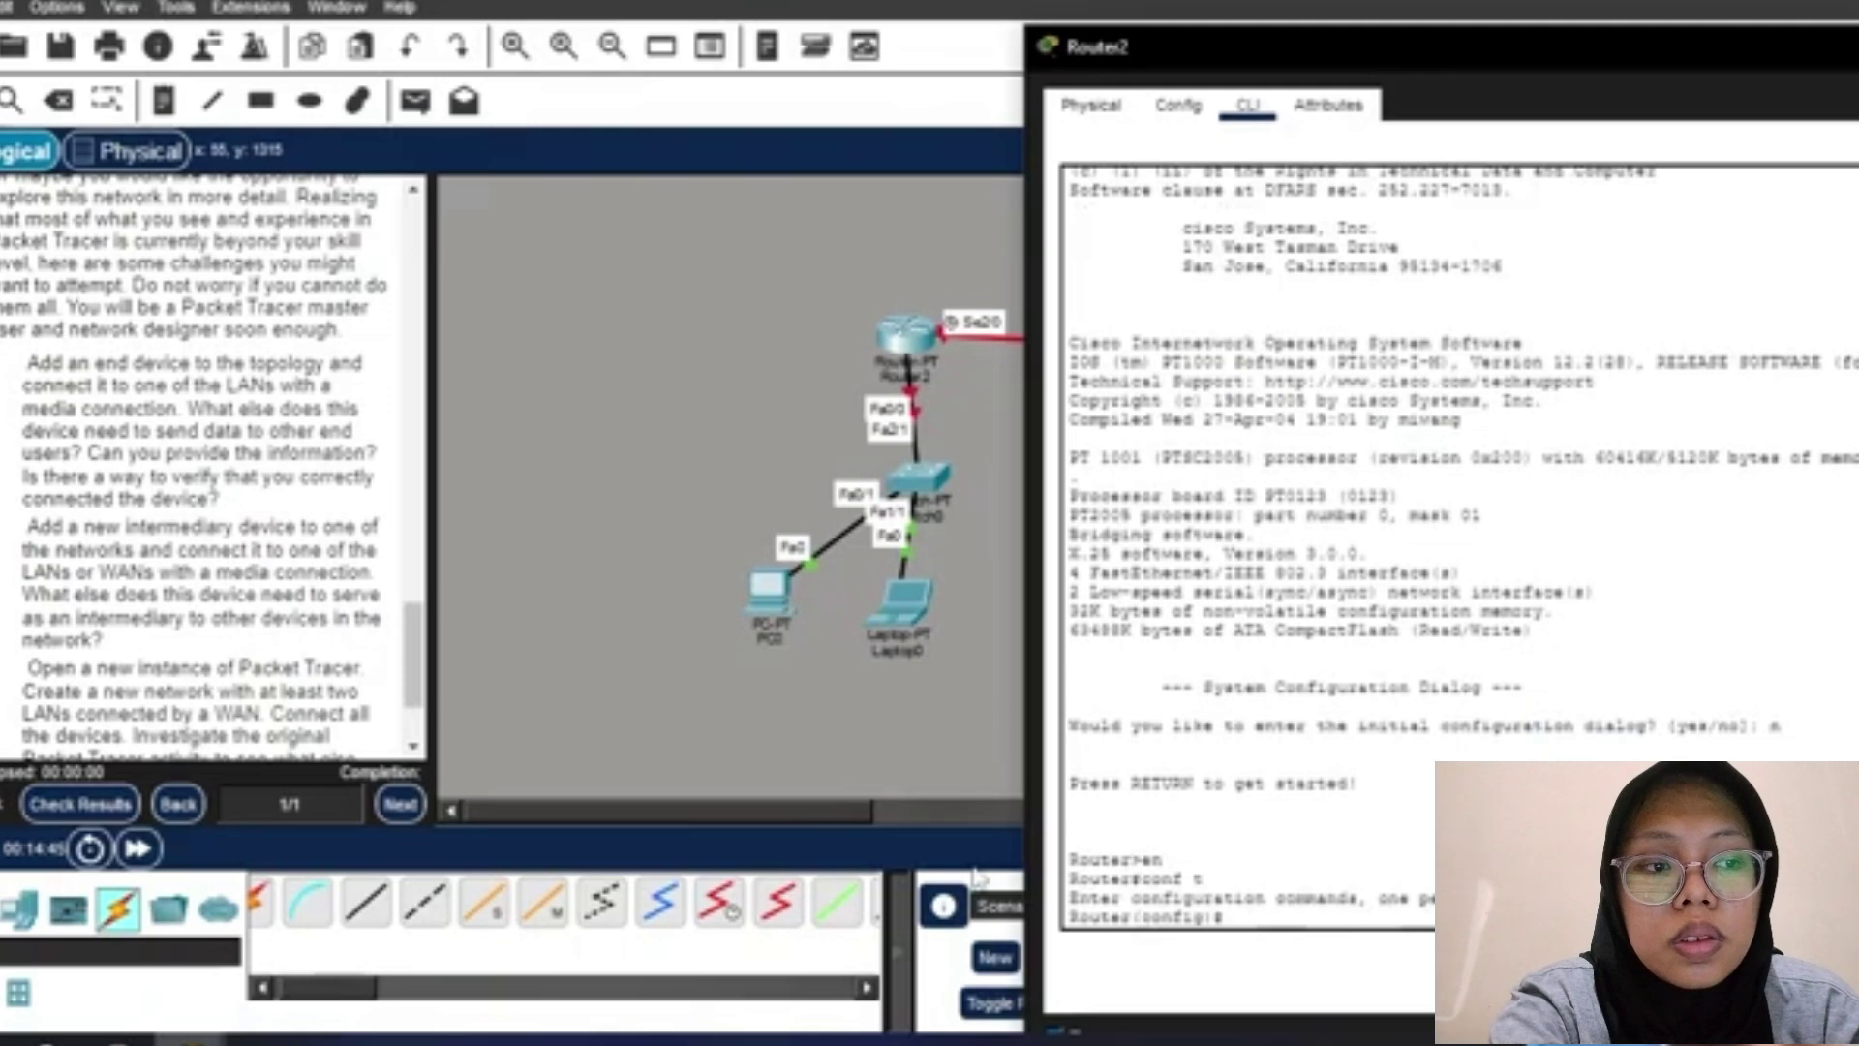
left_click(885, 740)
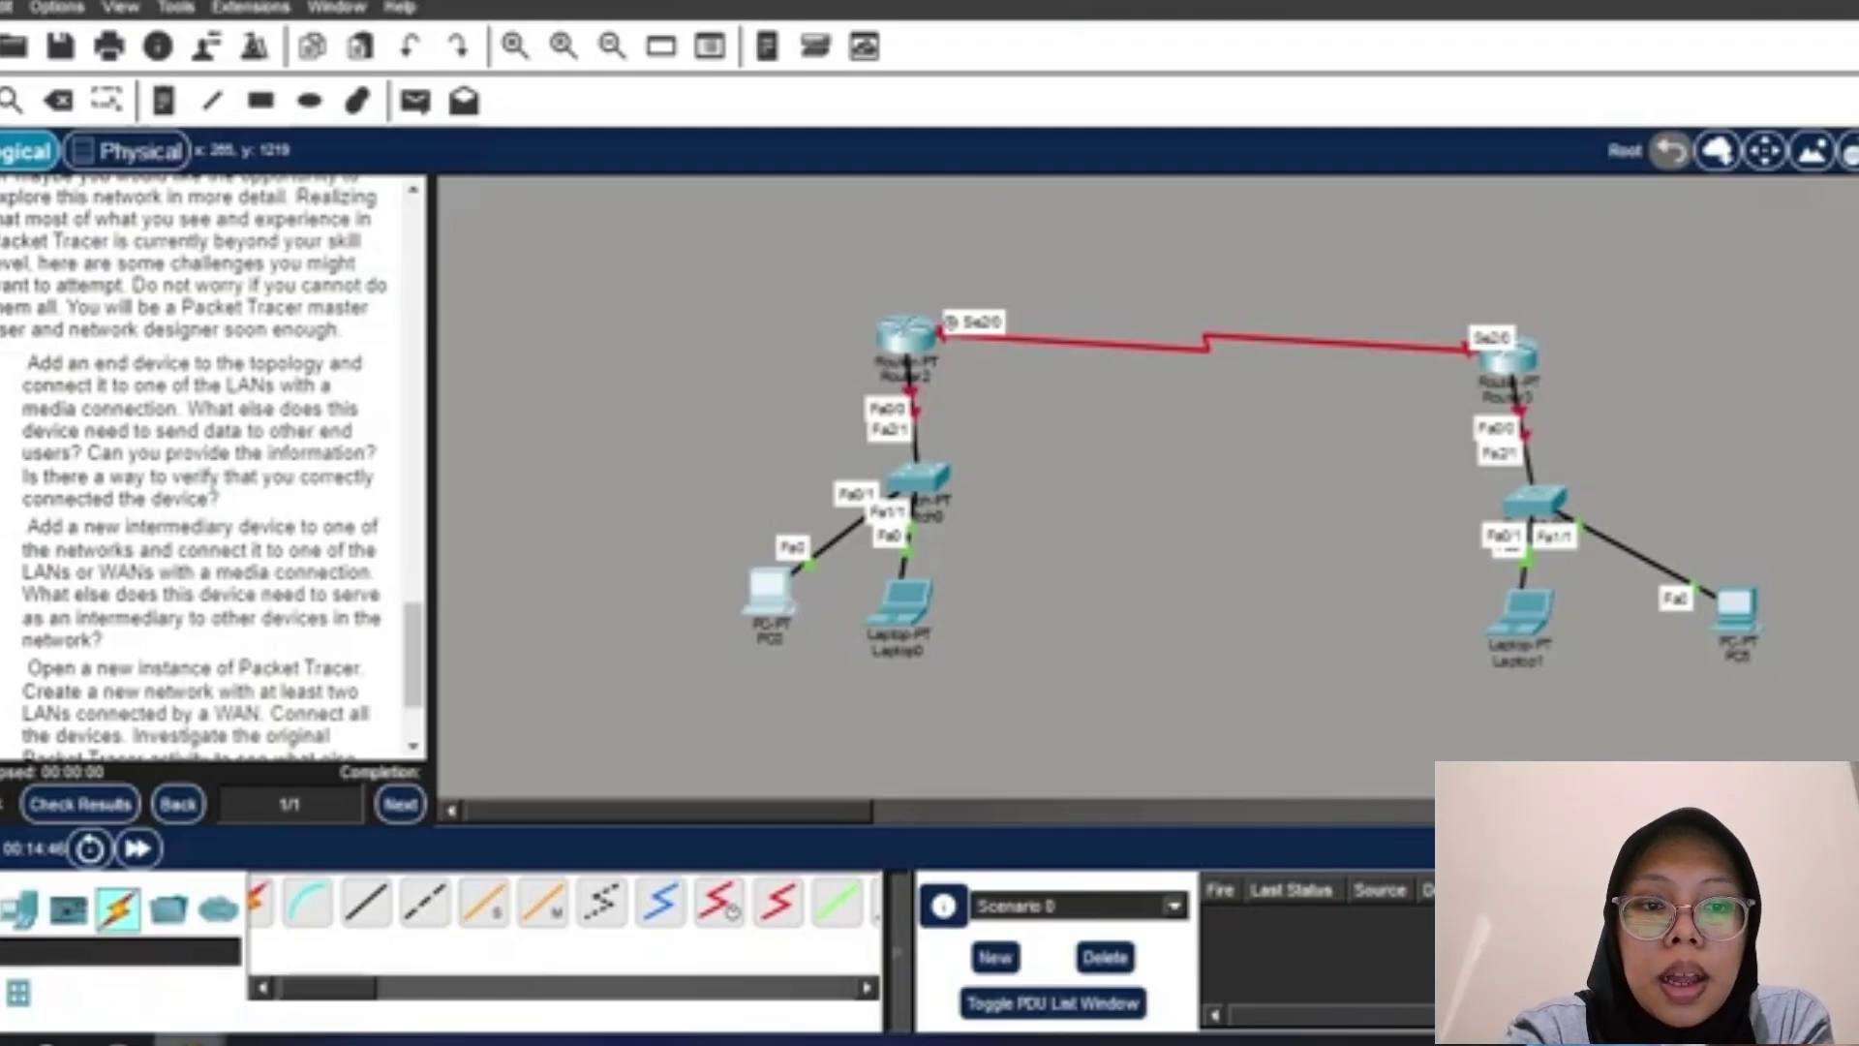
Give PC0 the static IPv4 address 192.168.5.2 with subnet mask 255.255.255.0 in its IP configuration.
mouse_move(194, 1041)
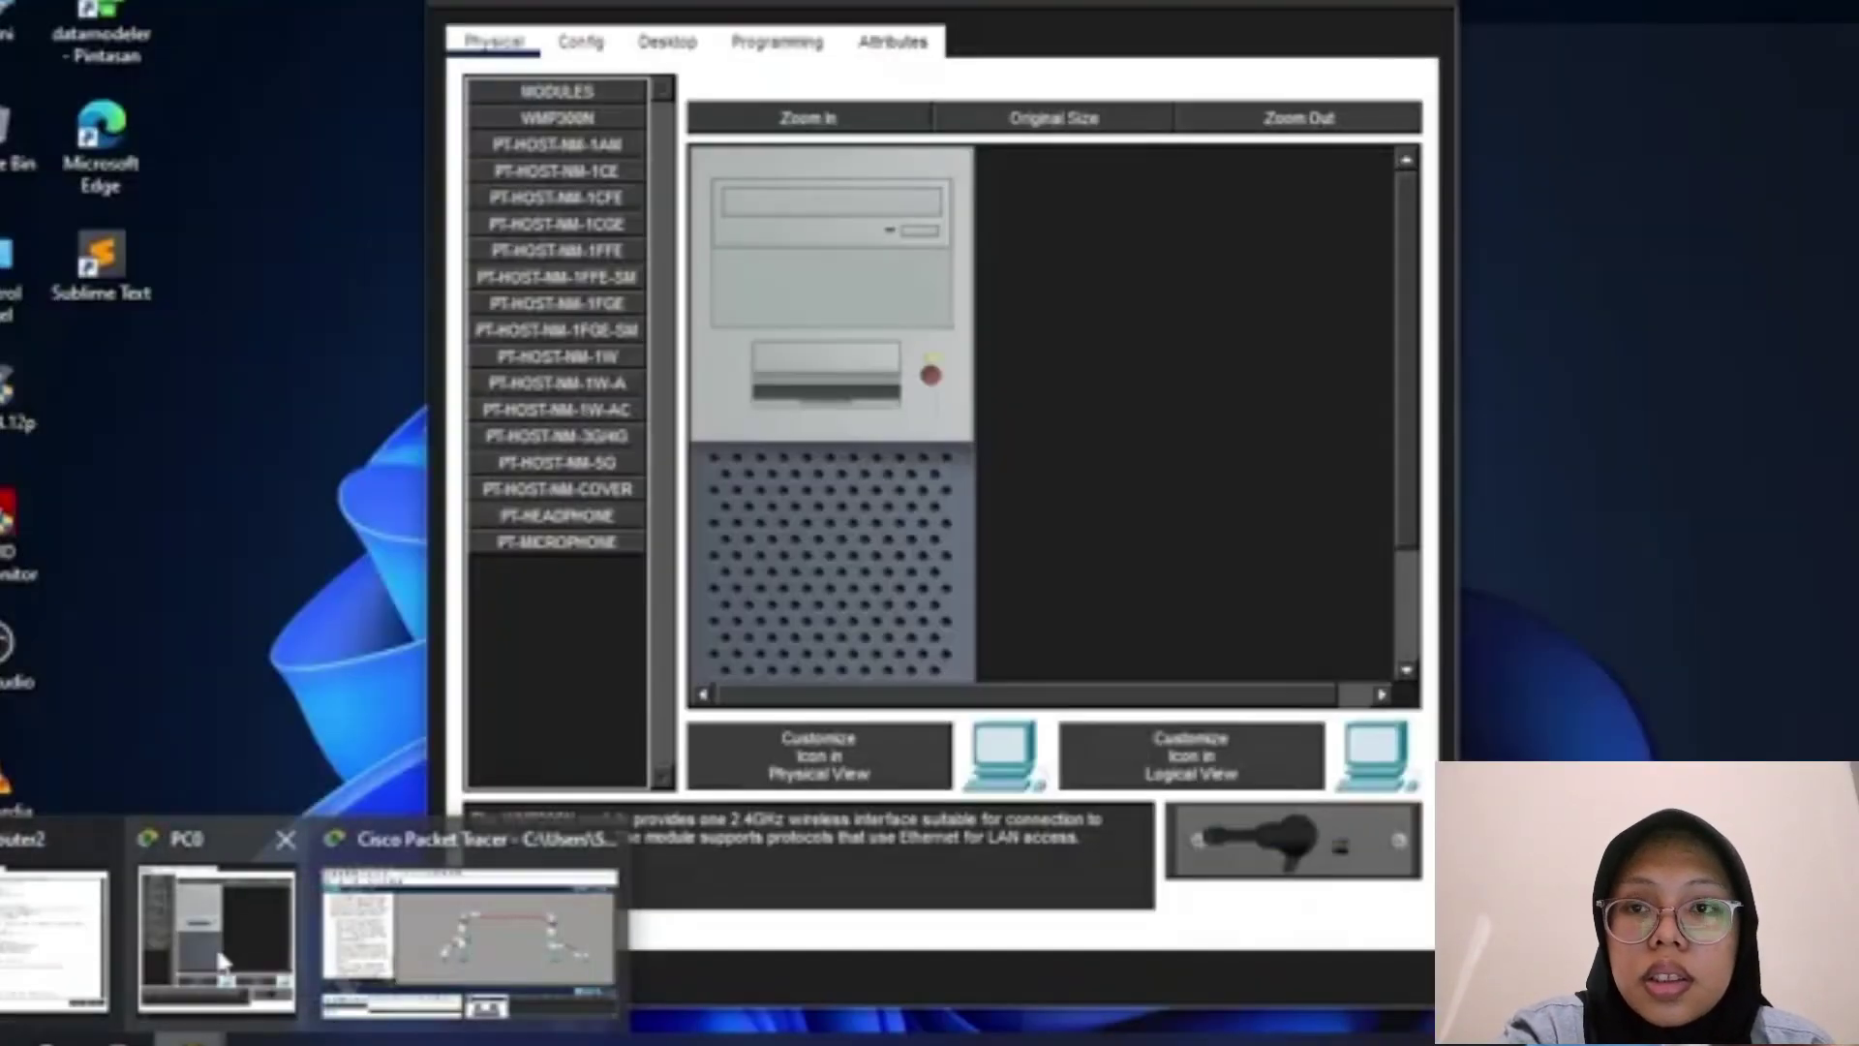
left_click(221, 959)
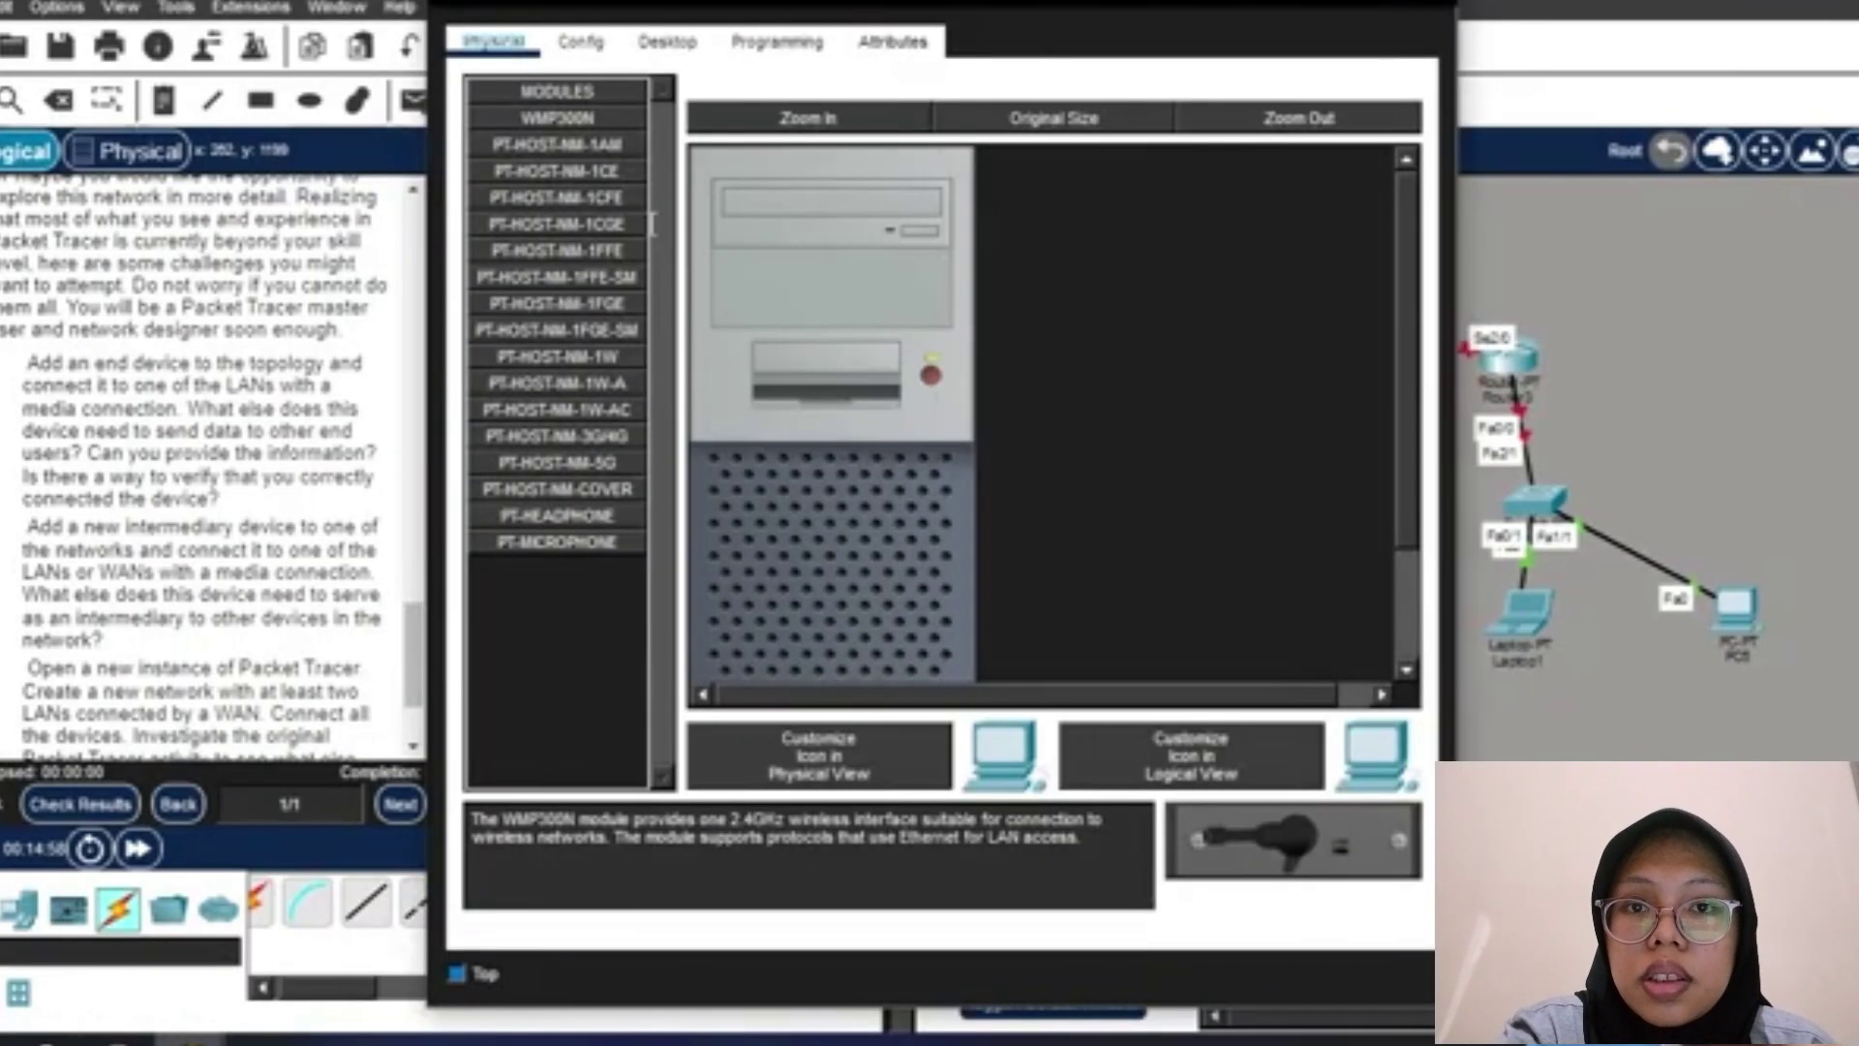
left_click(599, 58)
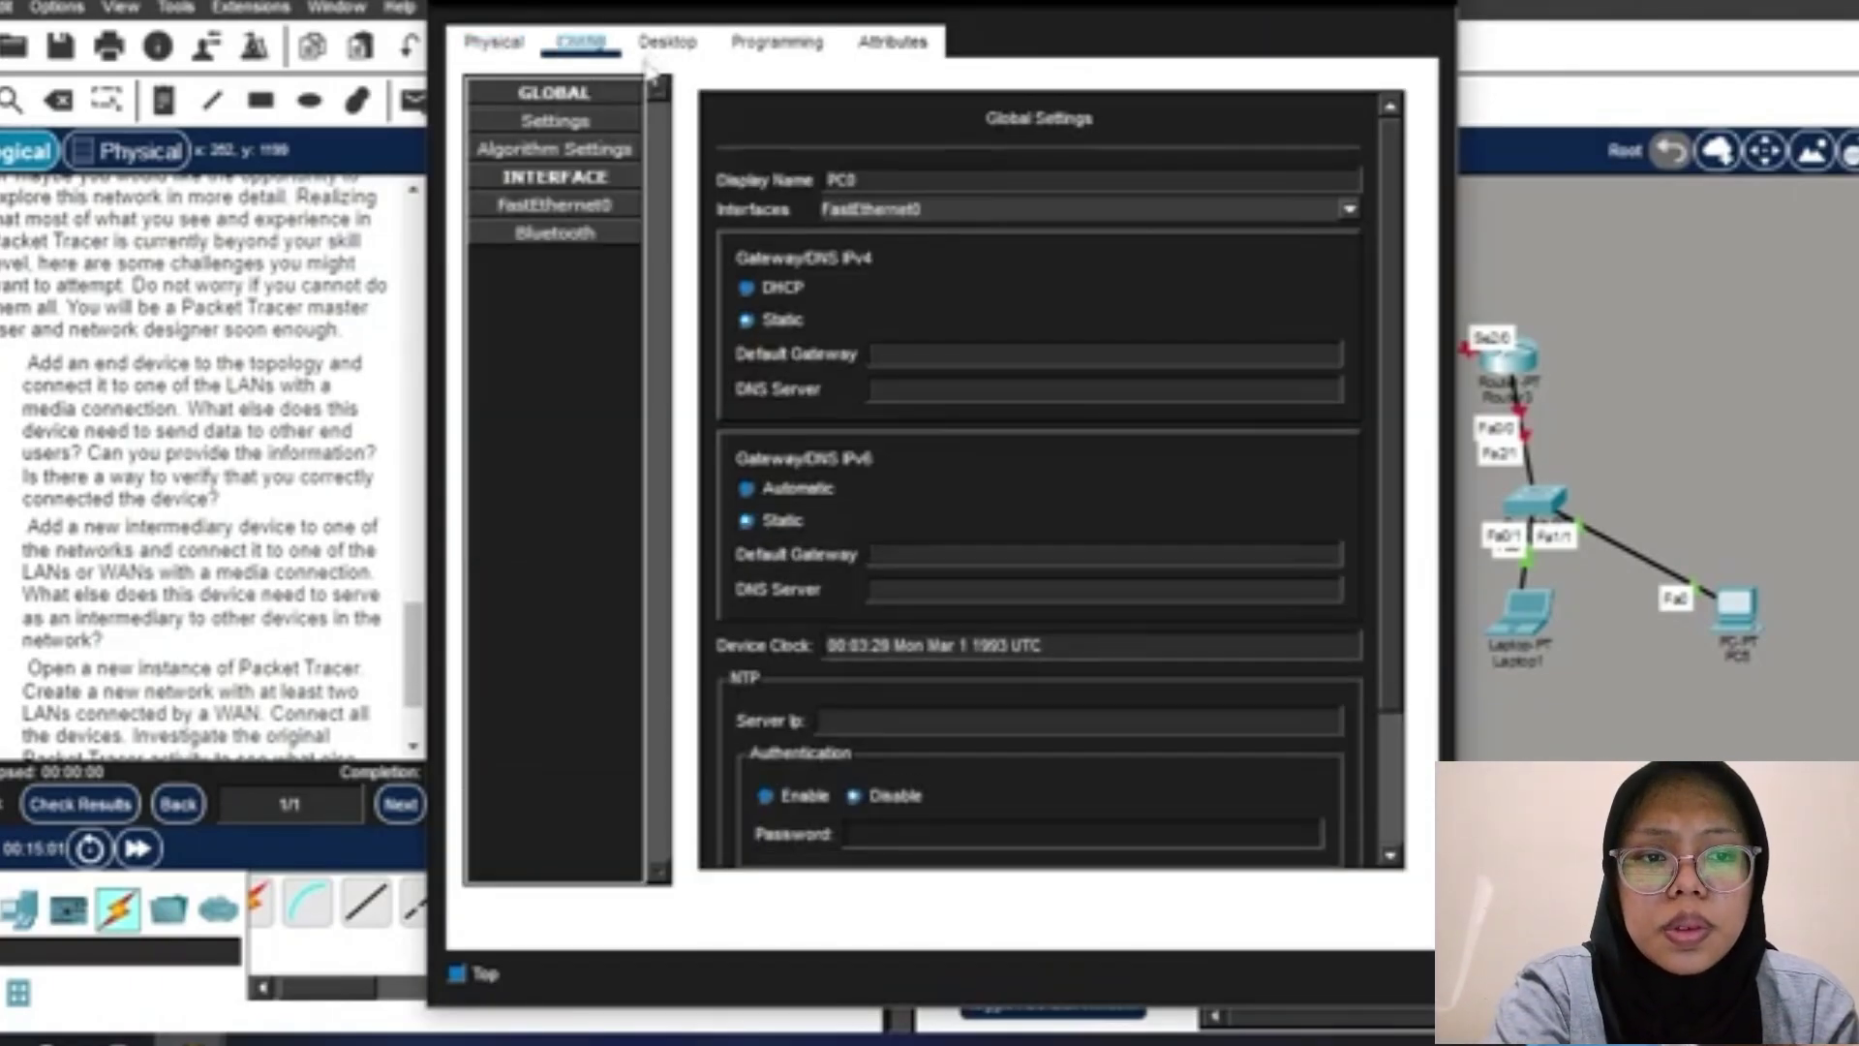
left_click(659, 62)
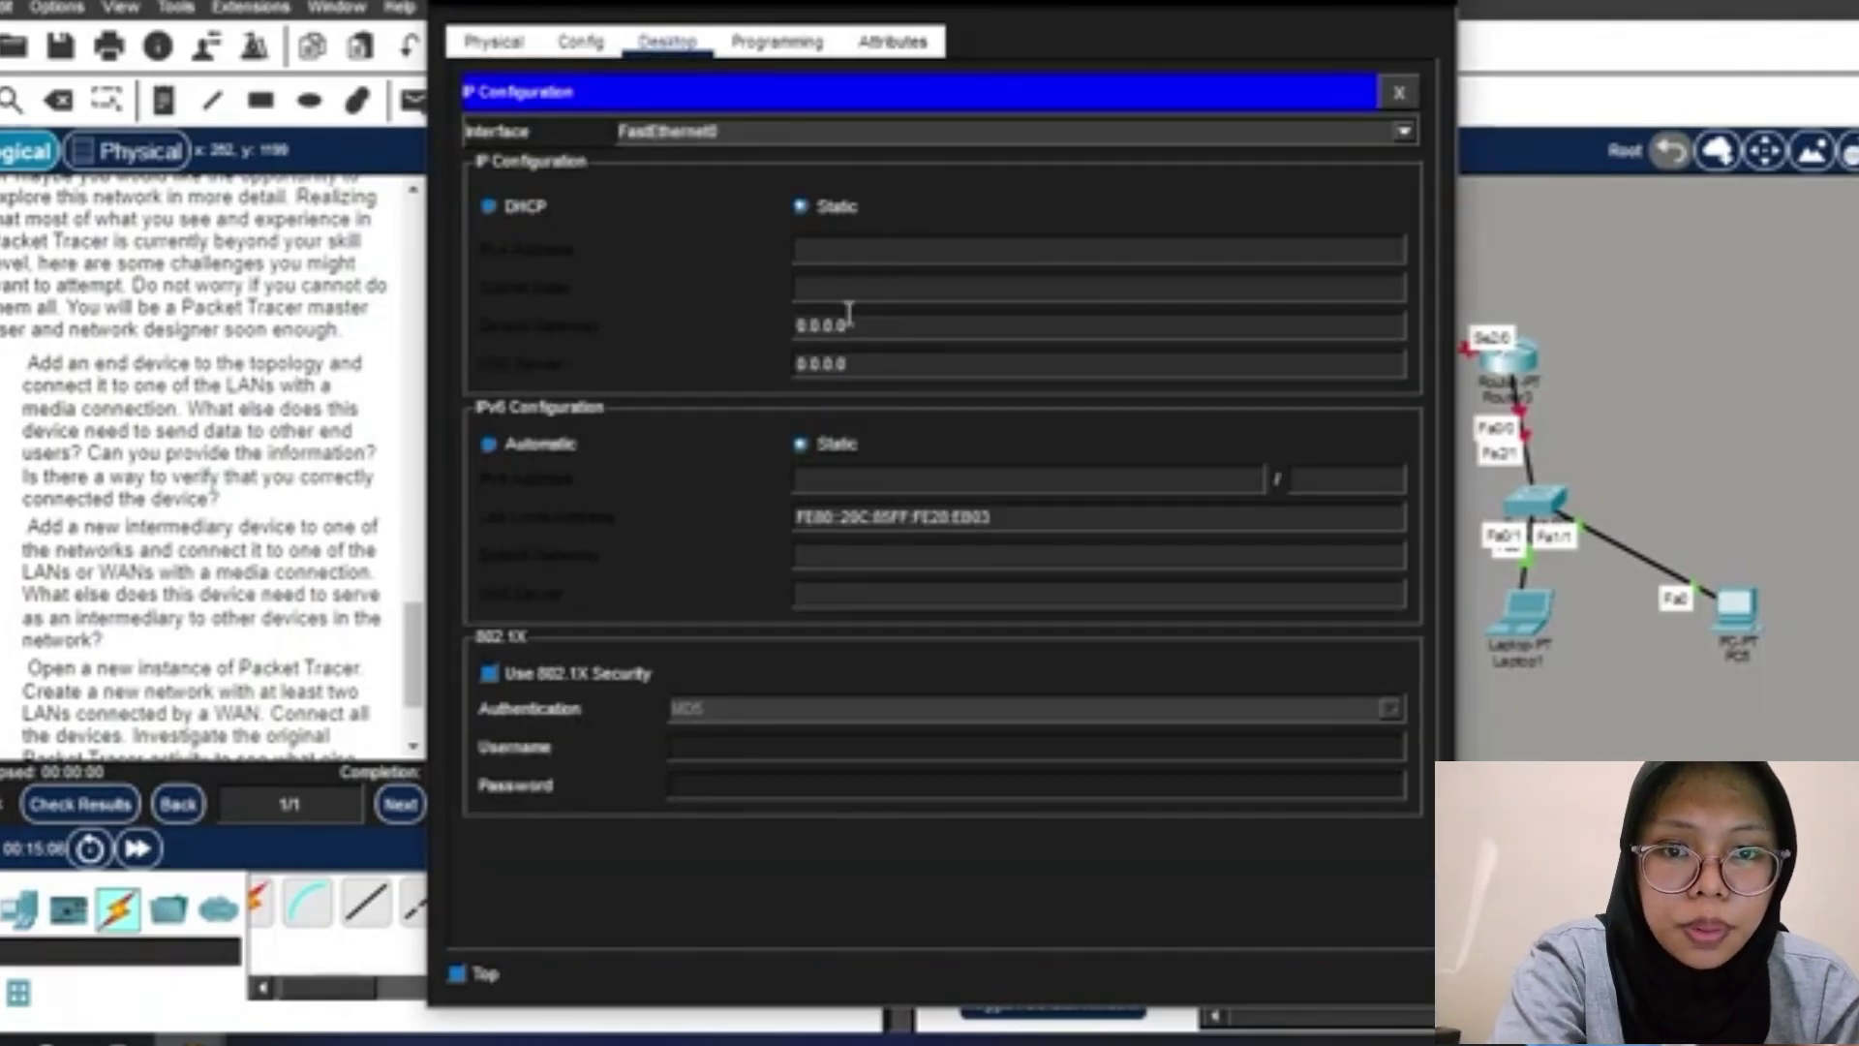
left_click(833, 252)
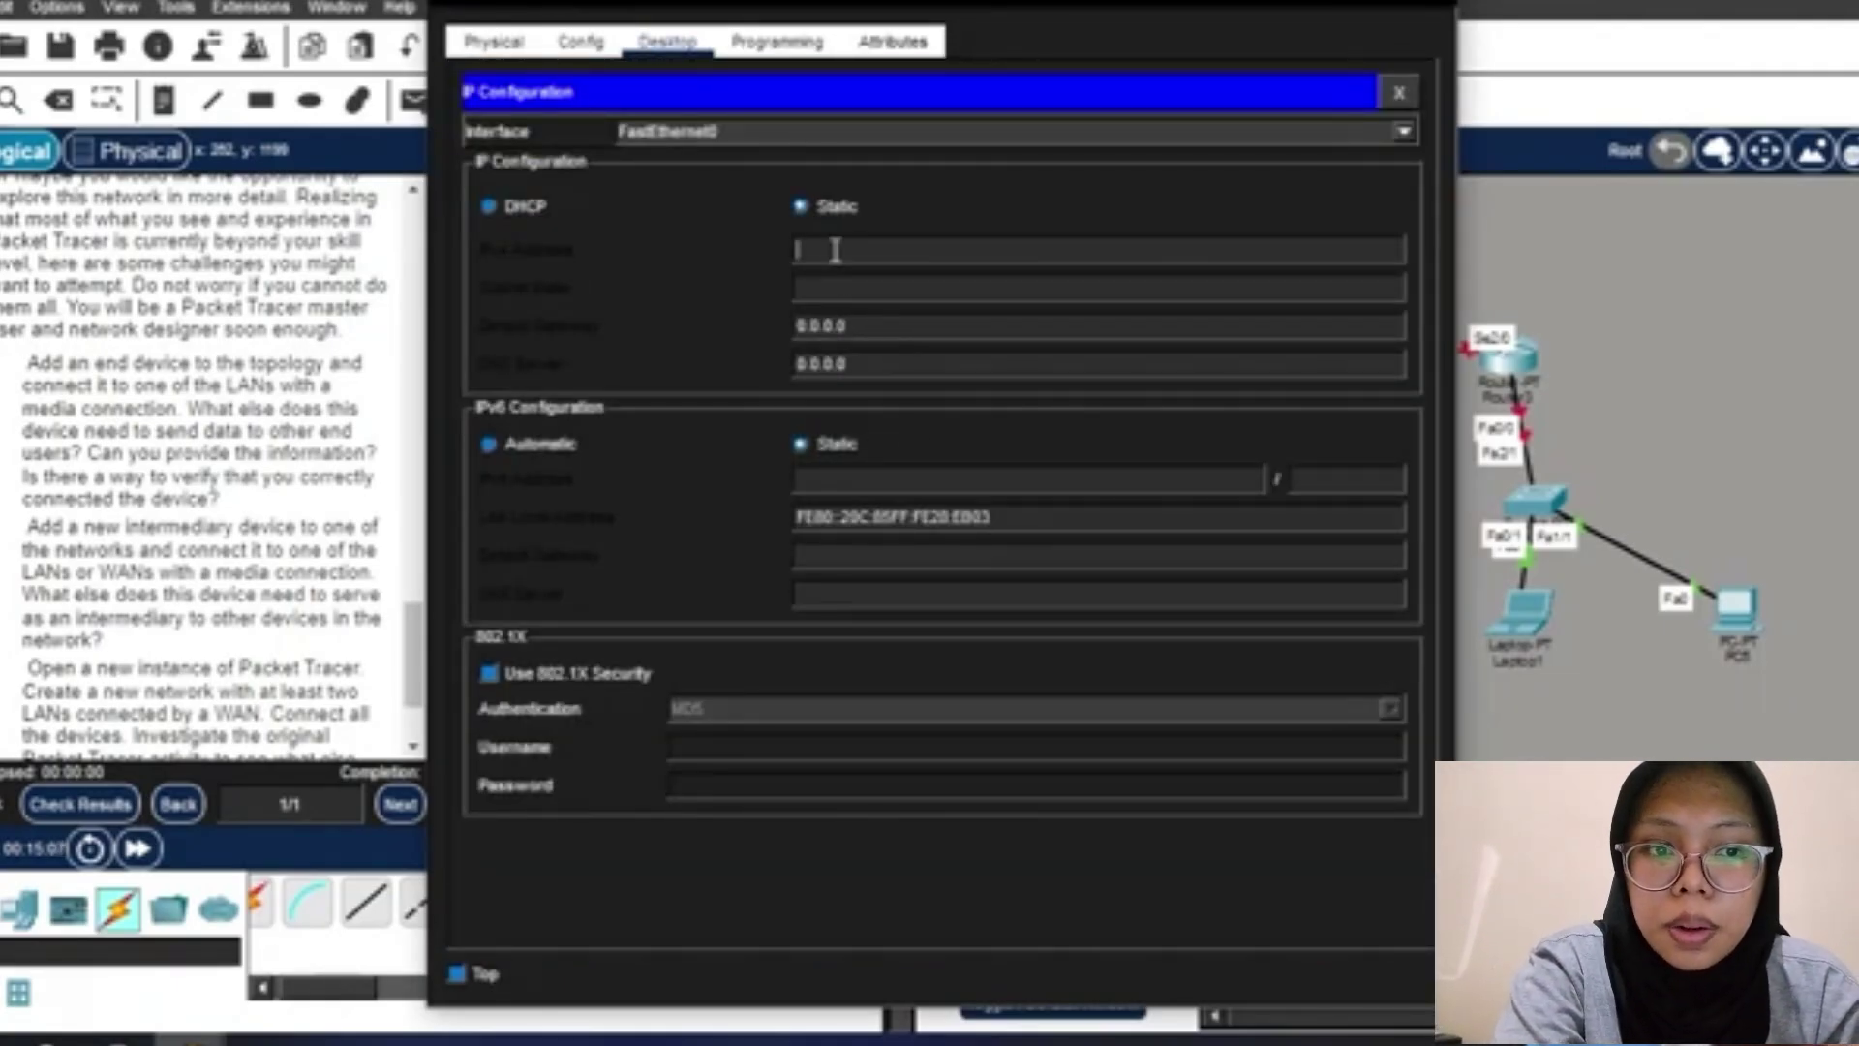
type("192.168")
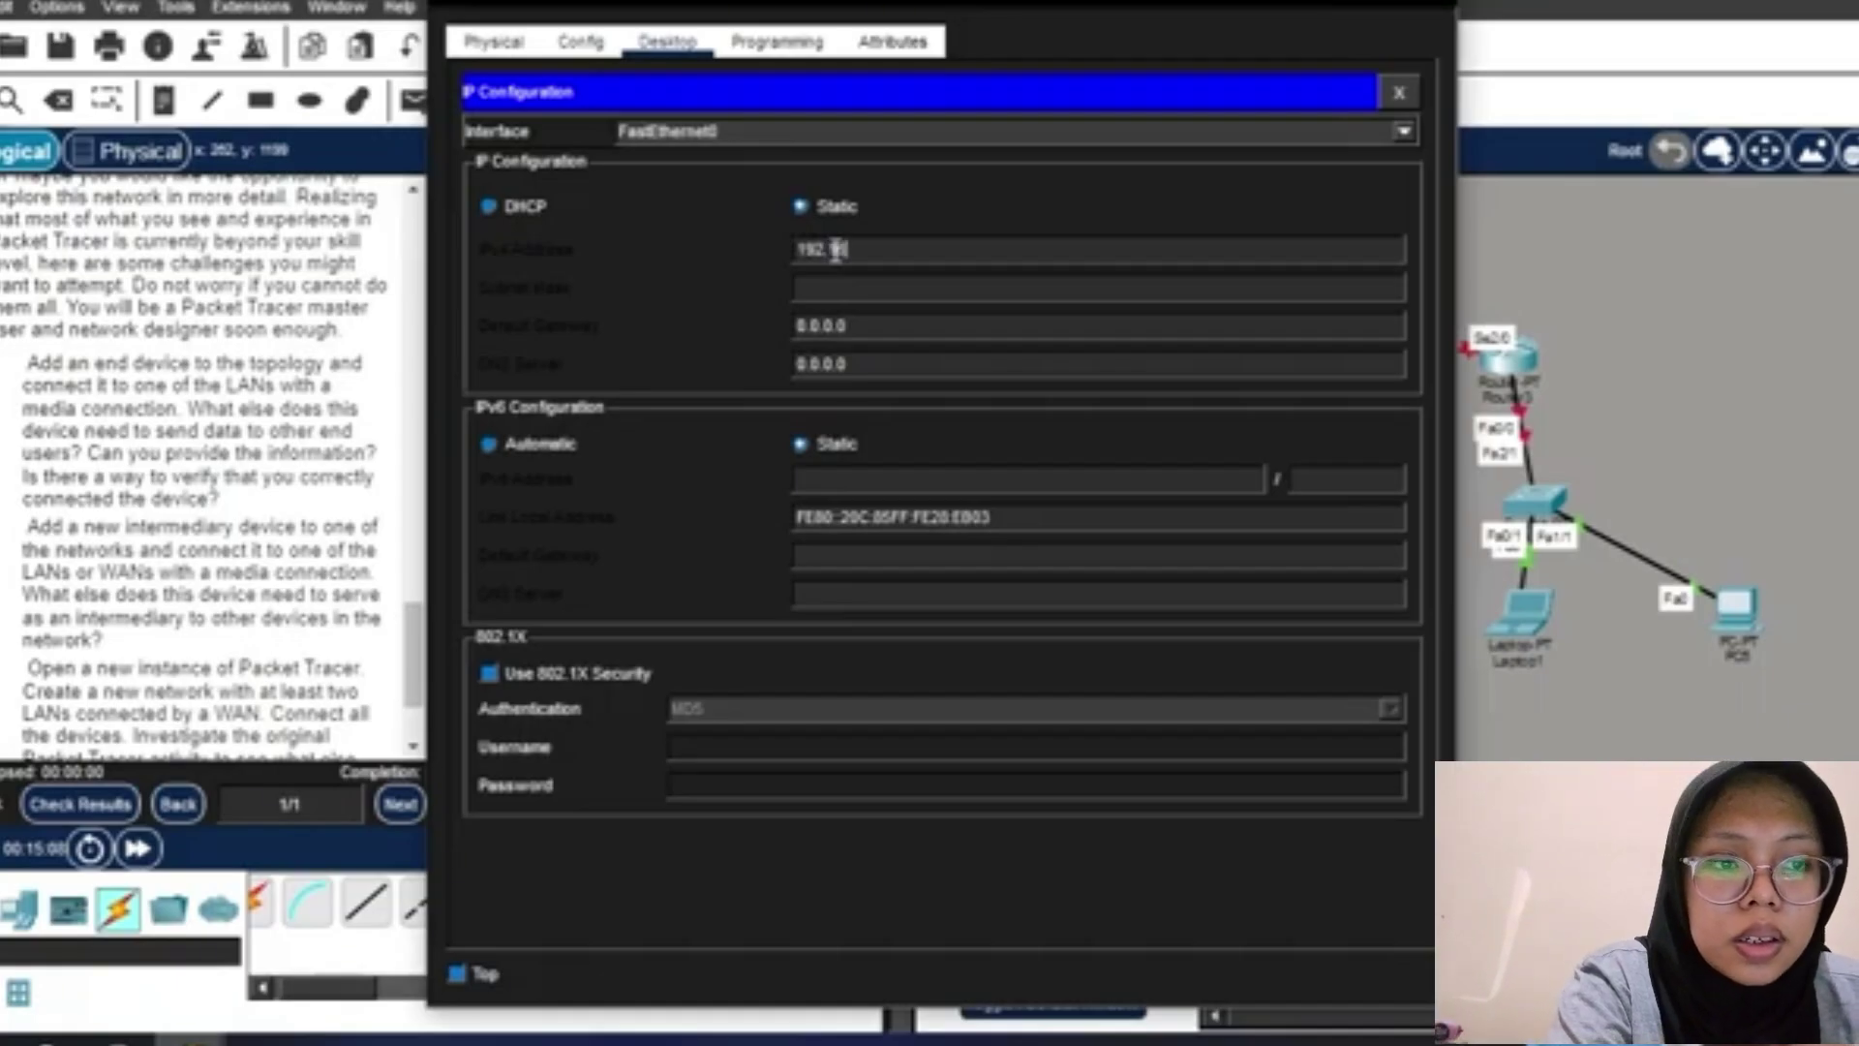
type(".")
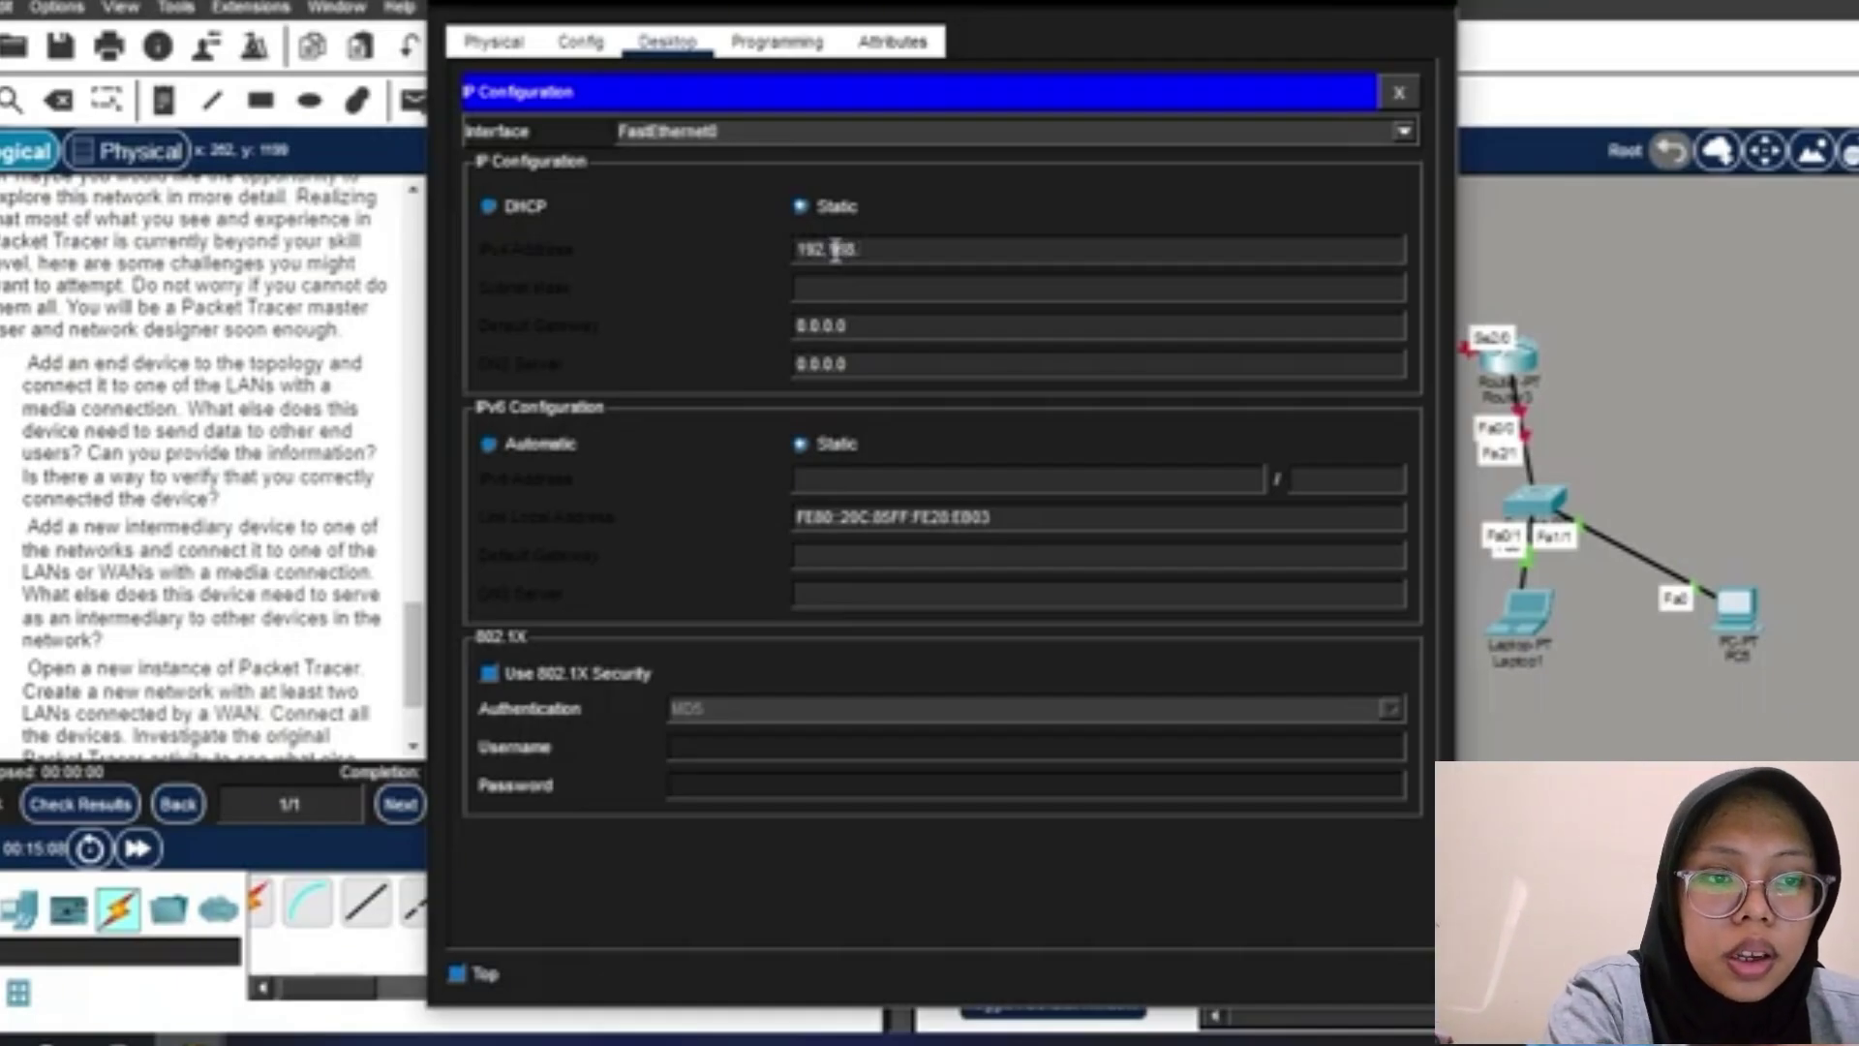
type("5.2")
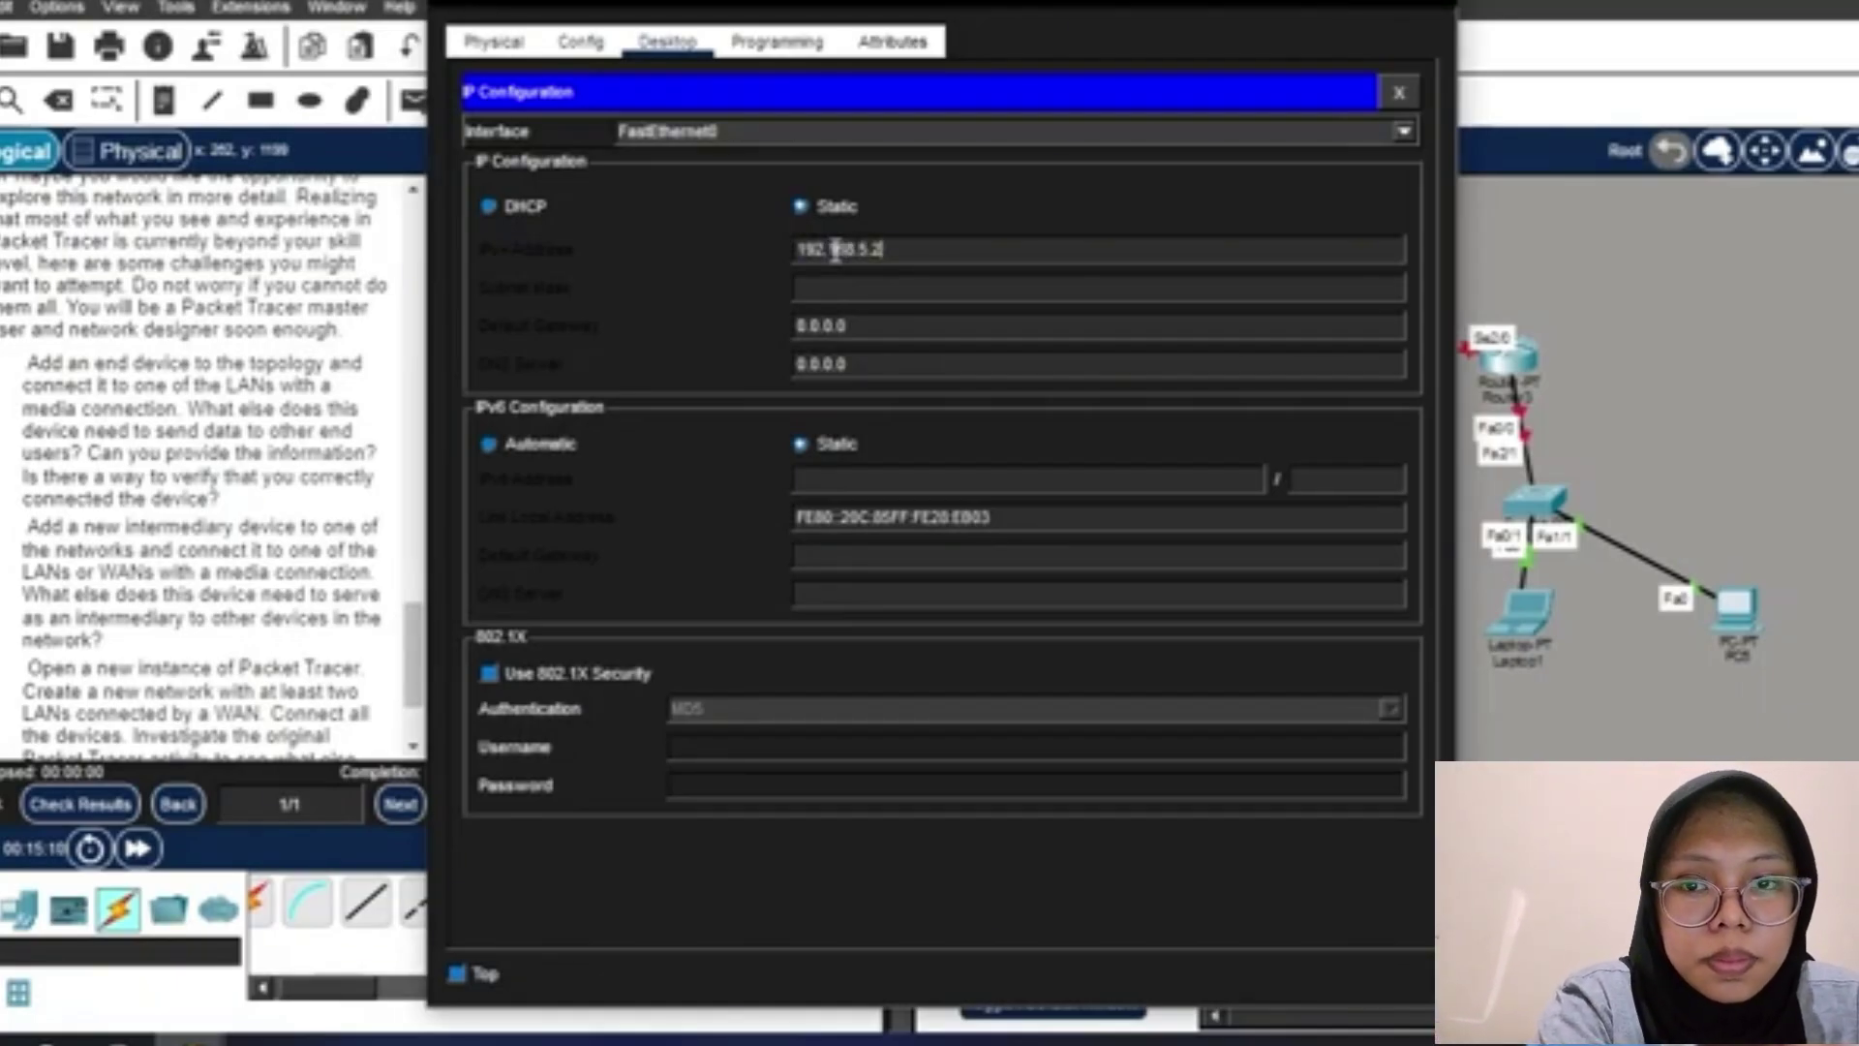
left_click(833, 285)
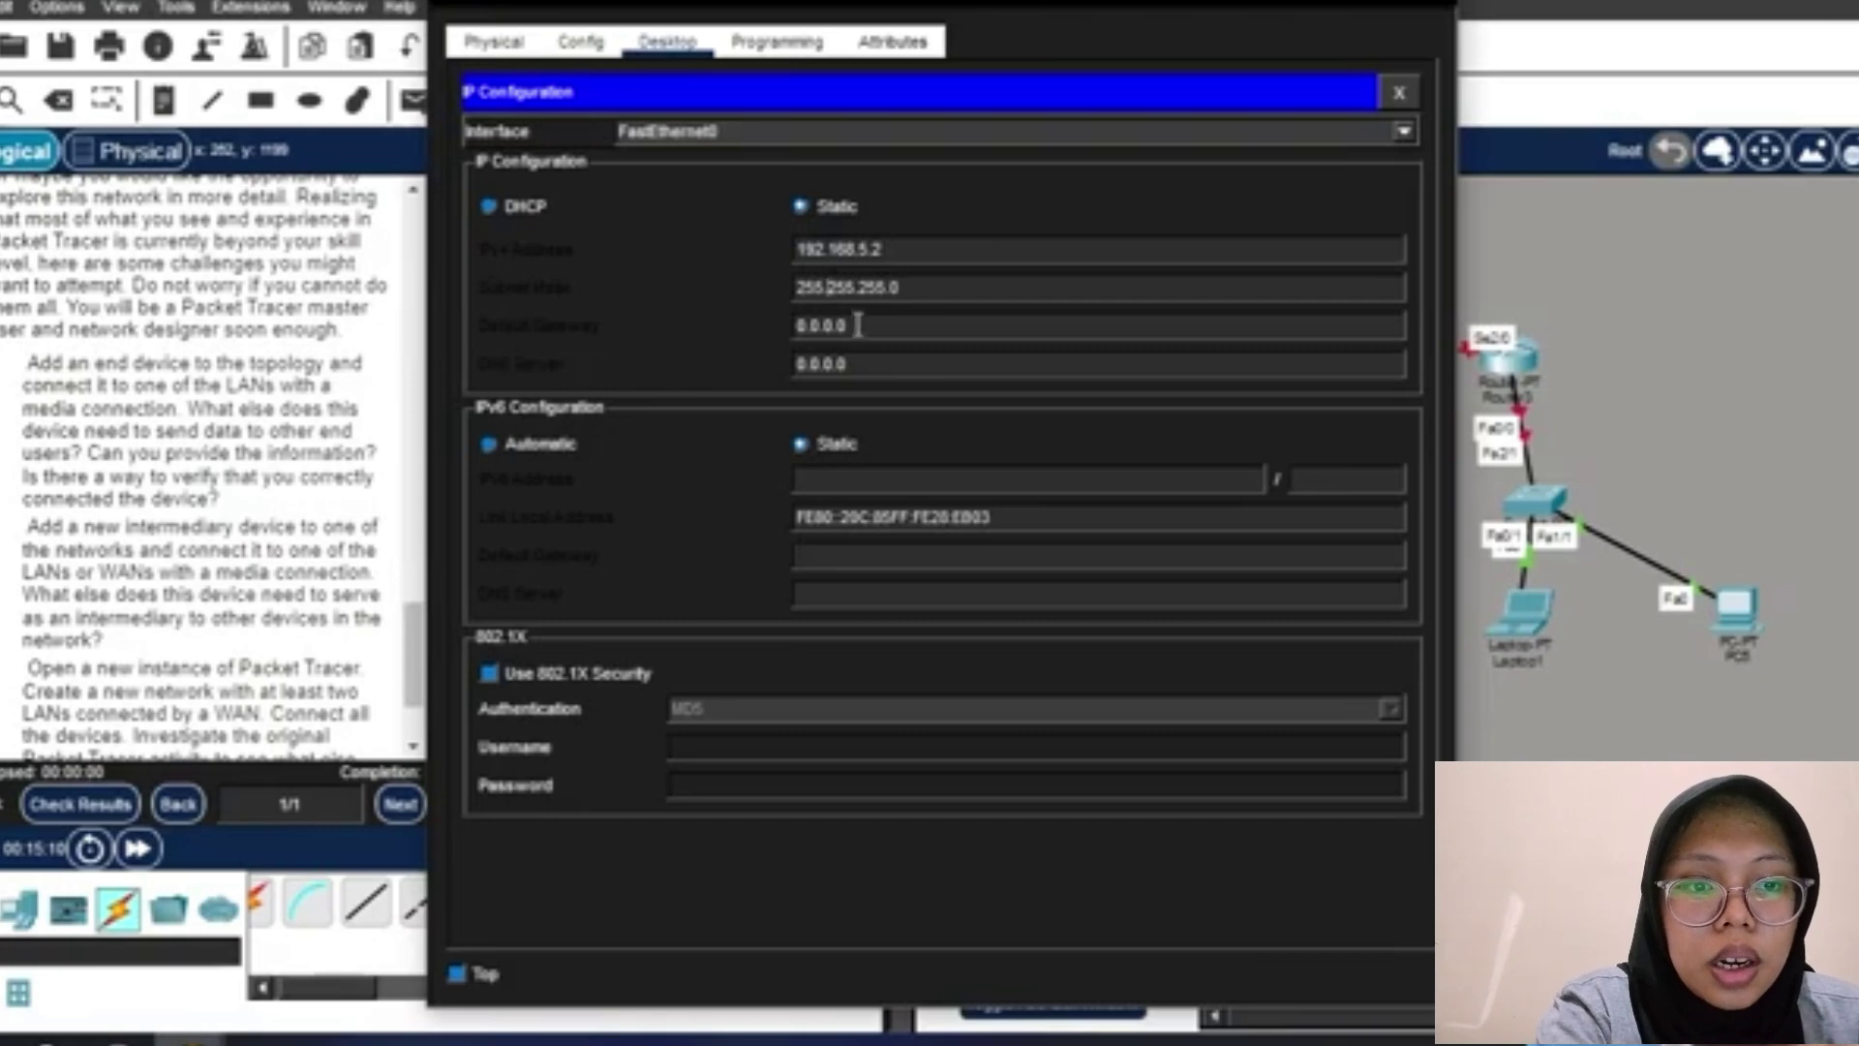
Set PC0's default gateway to 192.168.5.1, copy that address, and close PC0's configuration window.
left_click_drag(784, 325, 839, 328)
type("19")
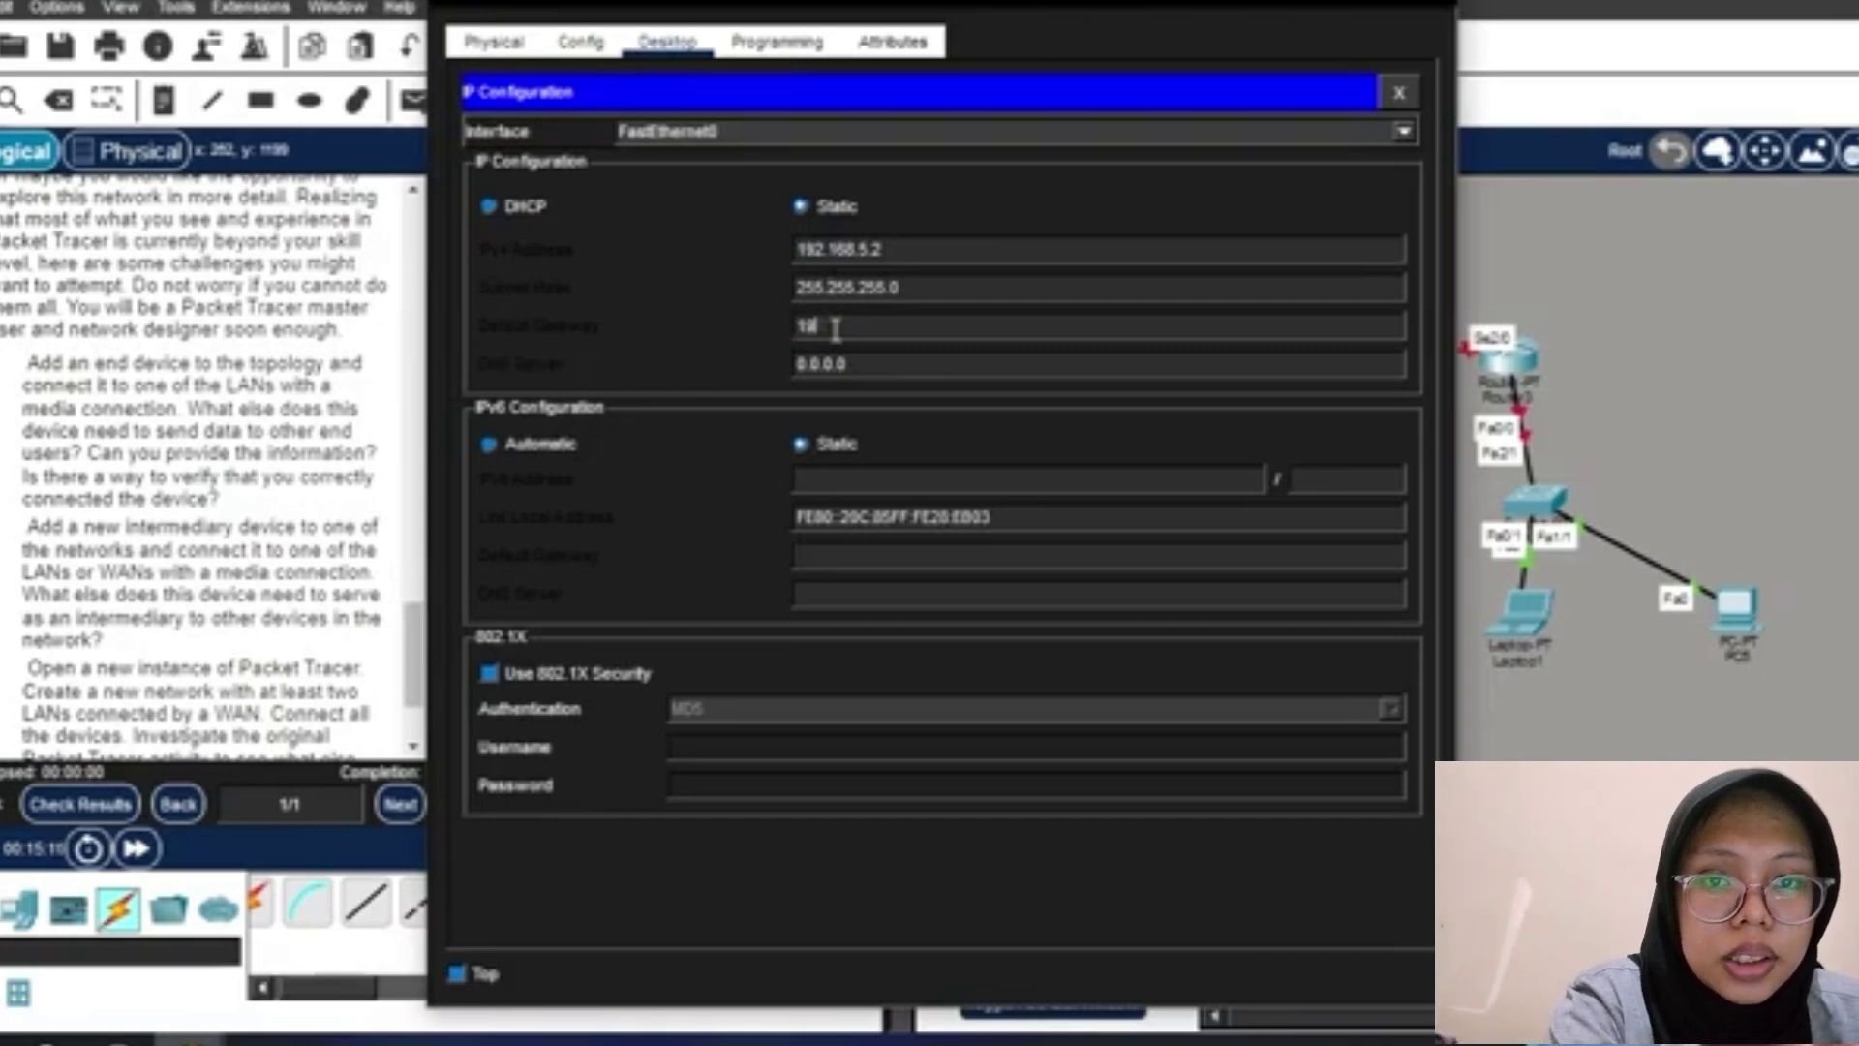
type("2.168.5.")
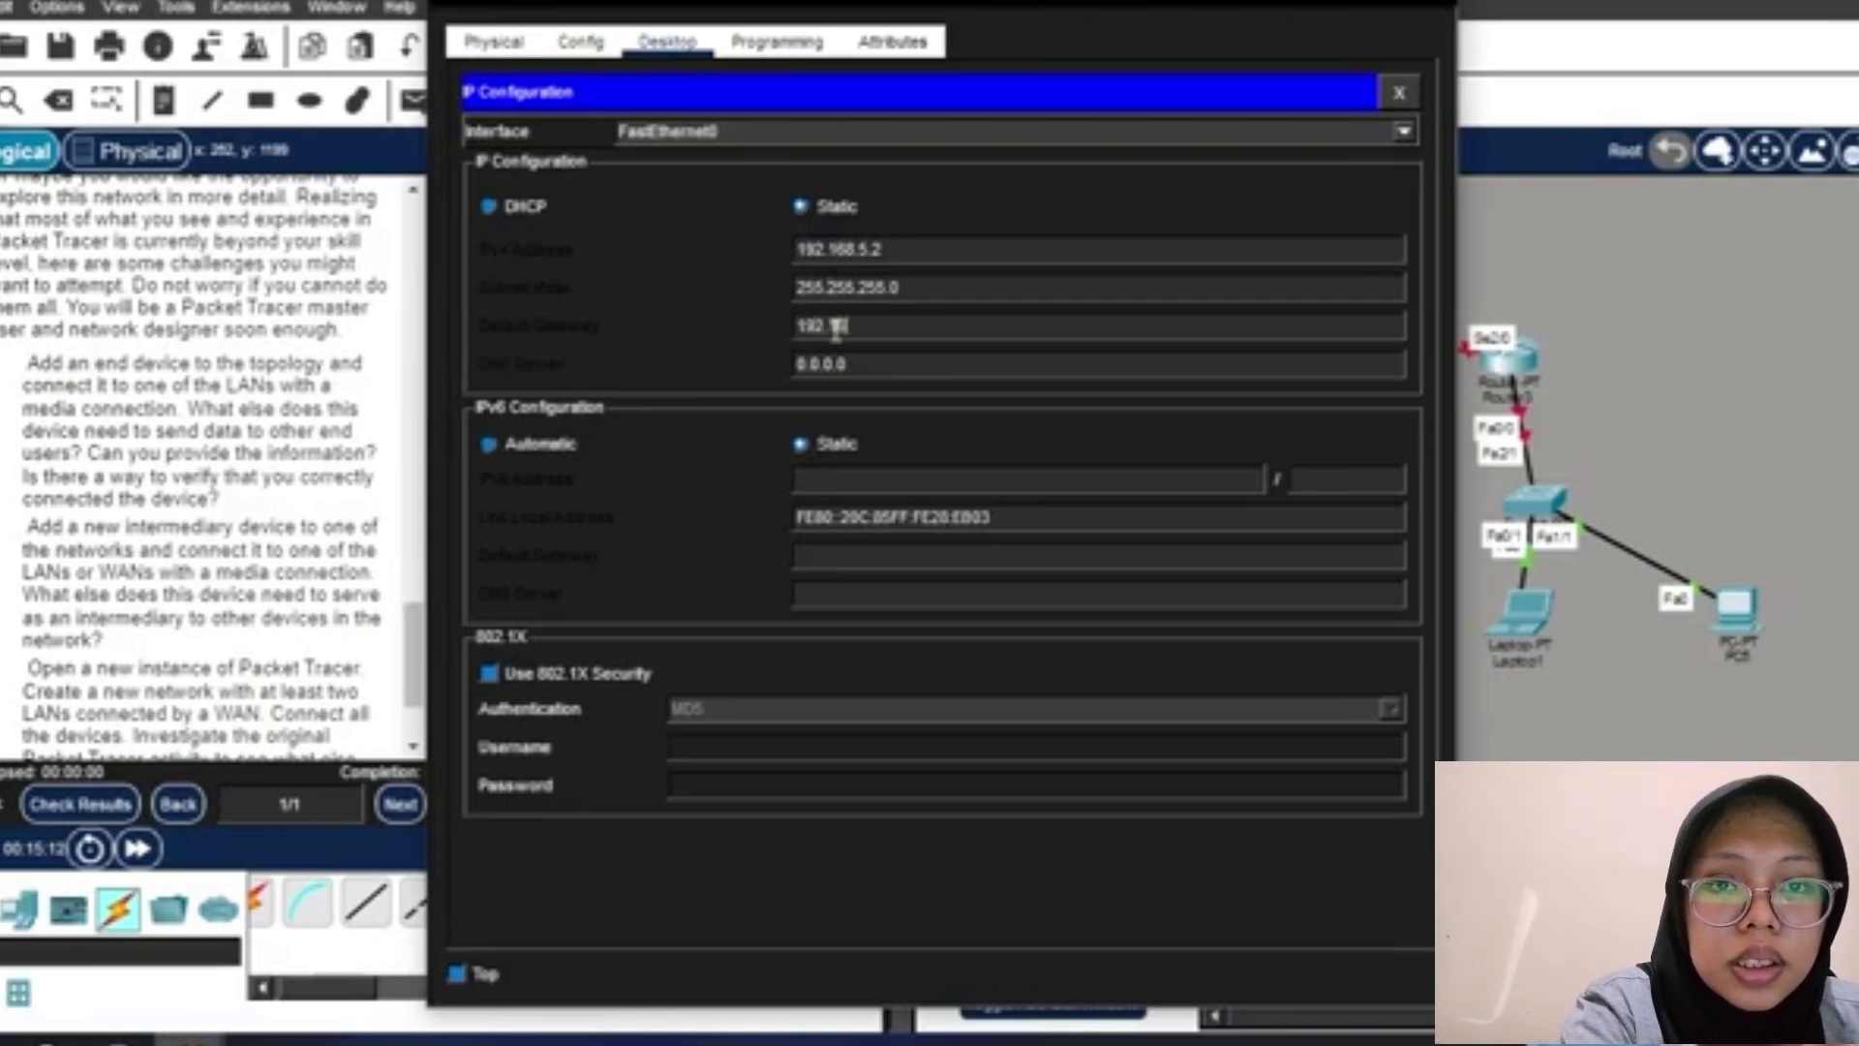
type("1")
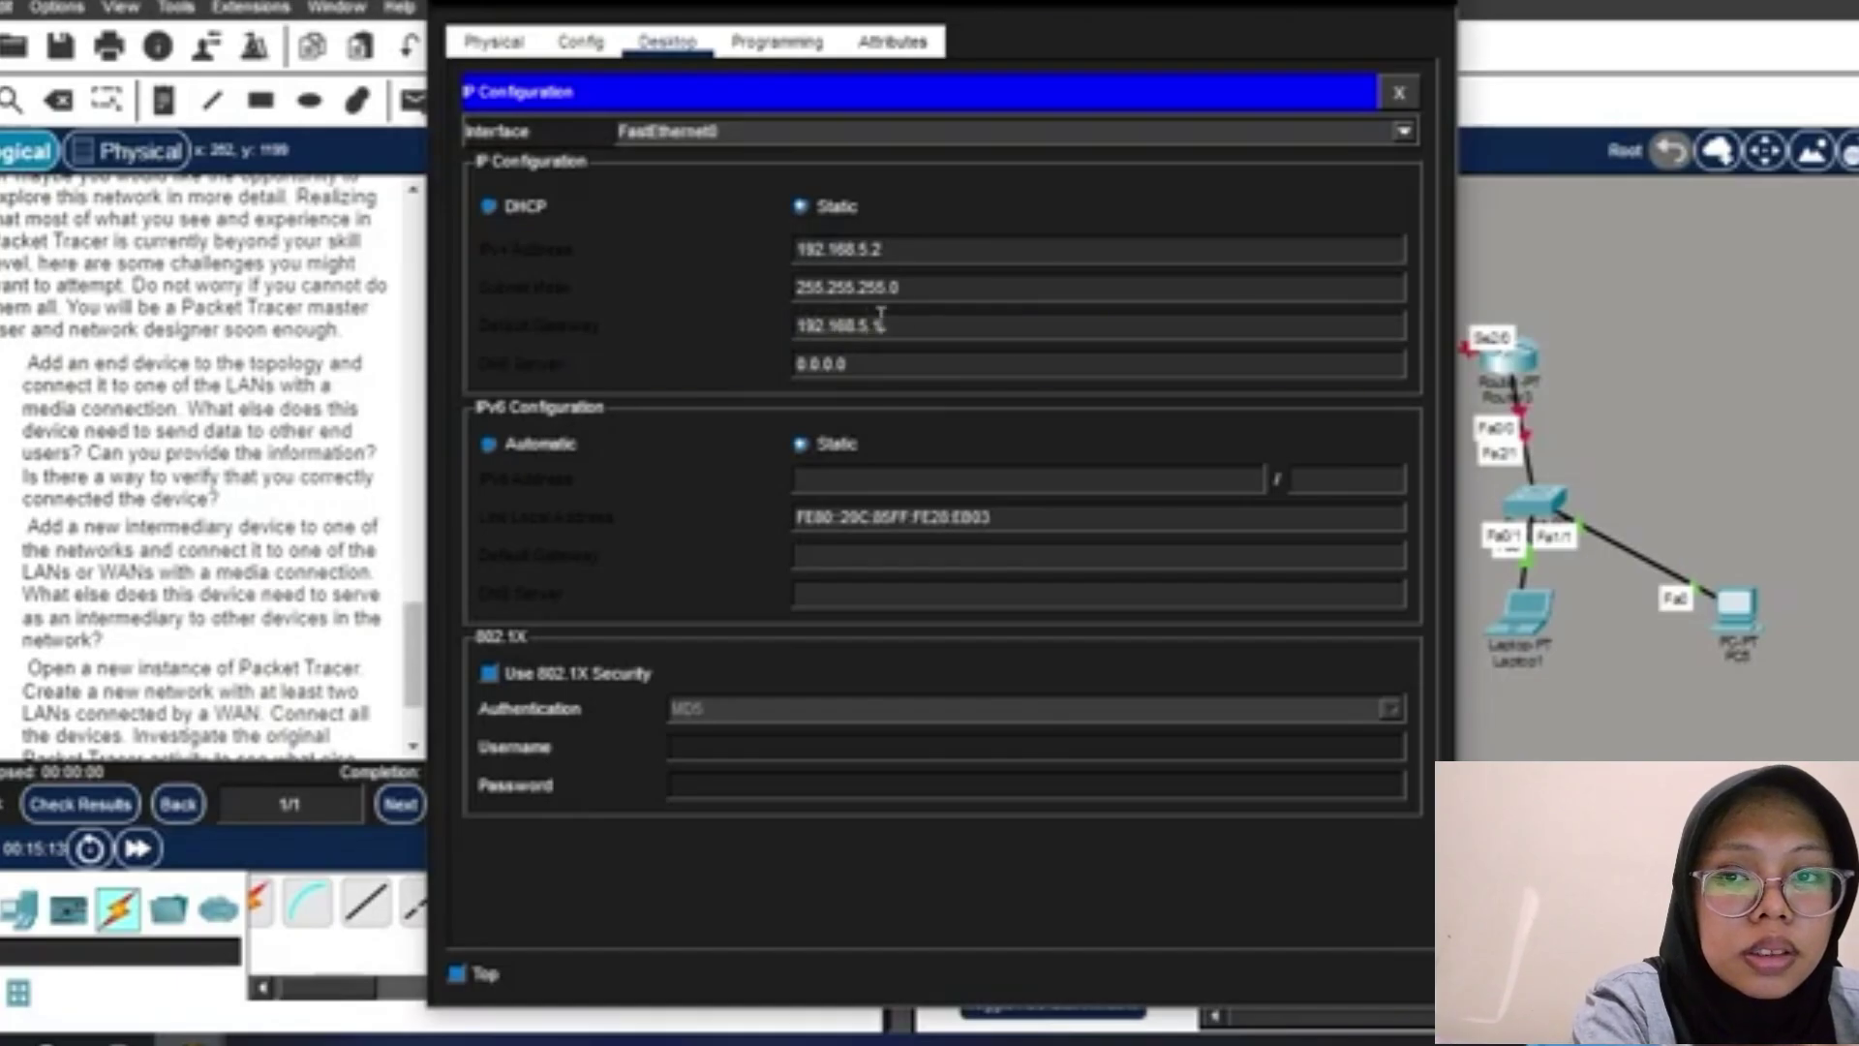
left_click_drag(959, 325, 714, 323)
key("ctrl+c")
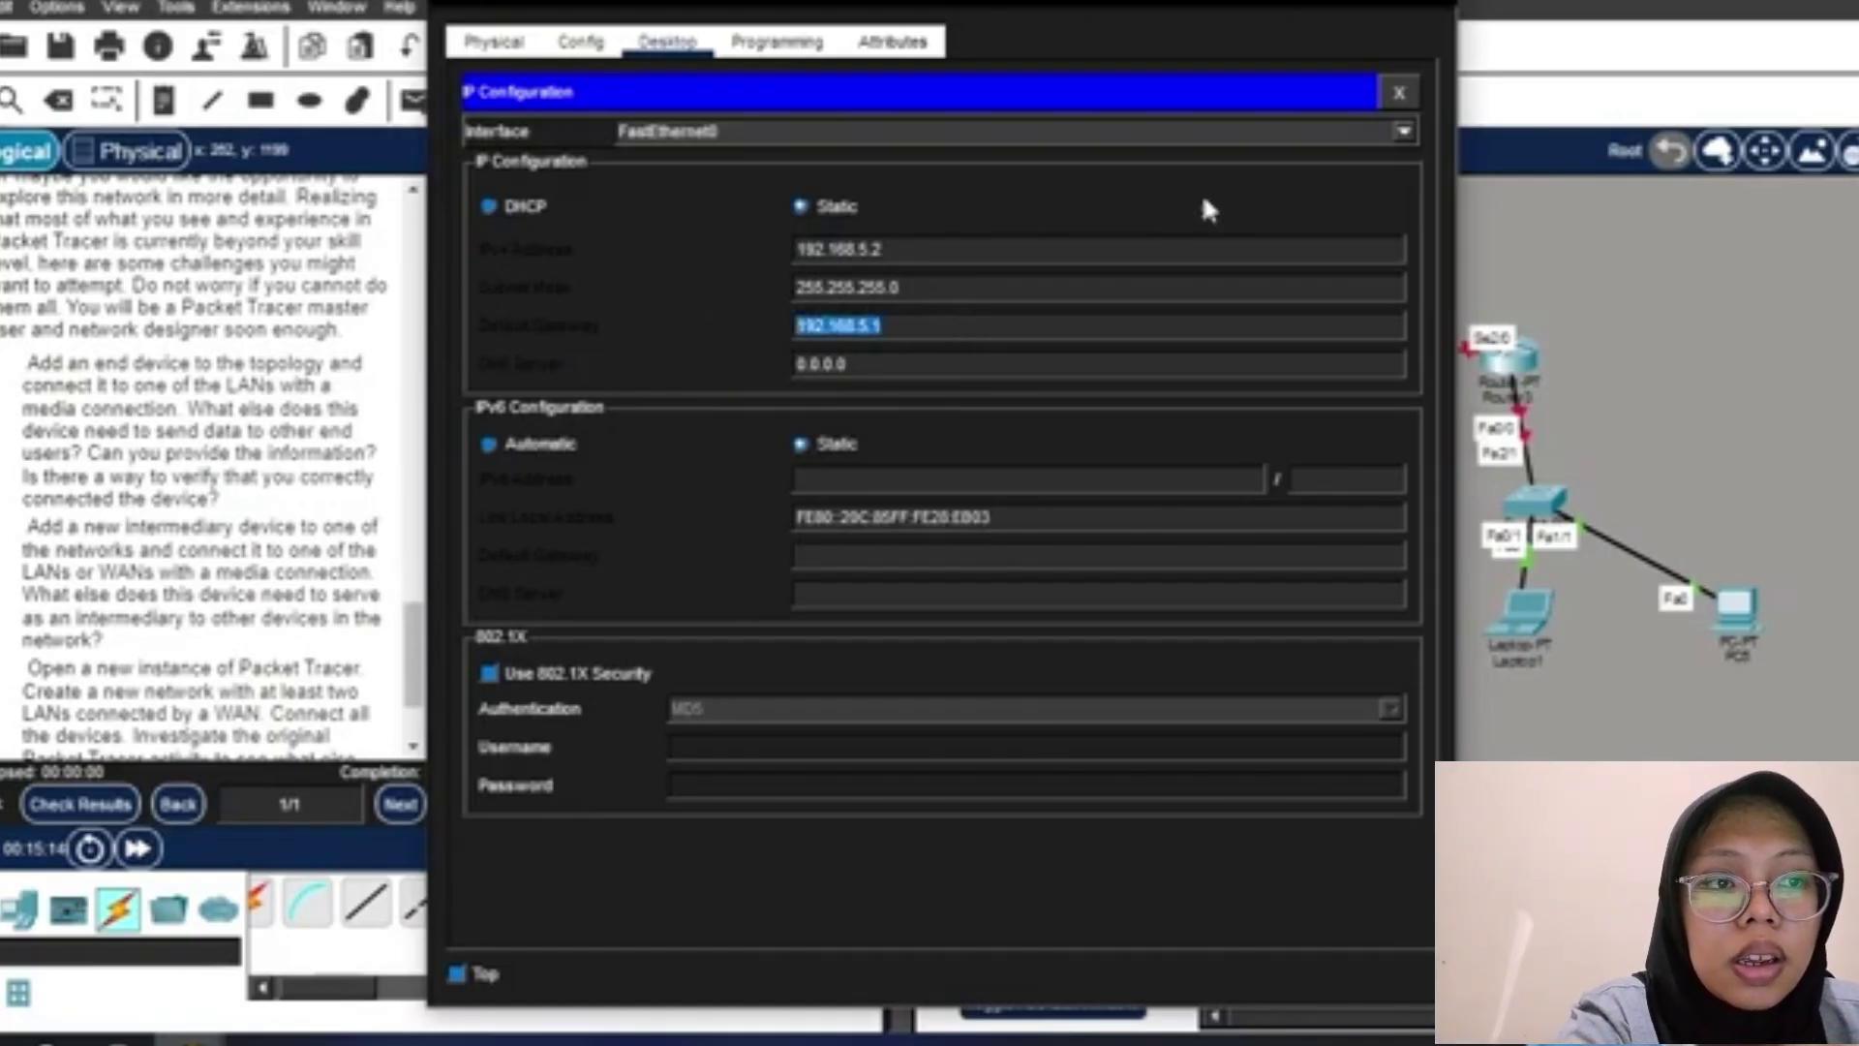
left_click(1398, 91)
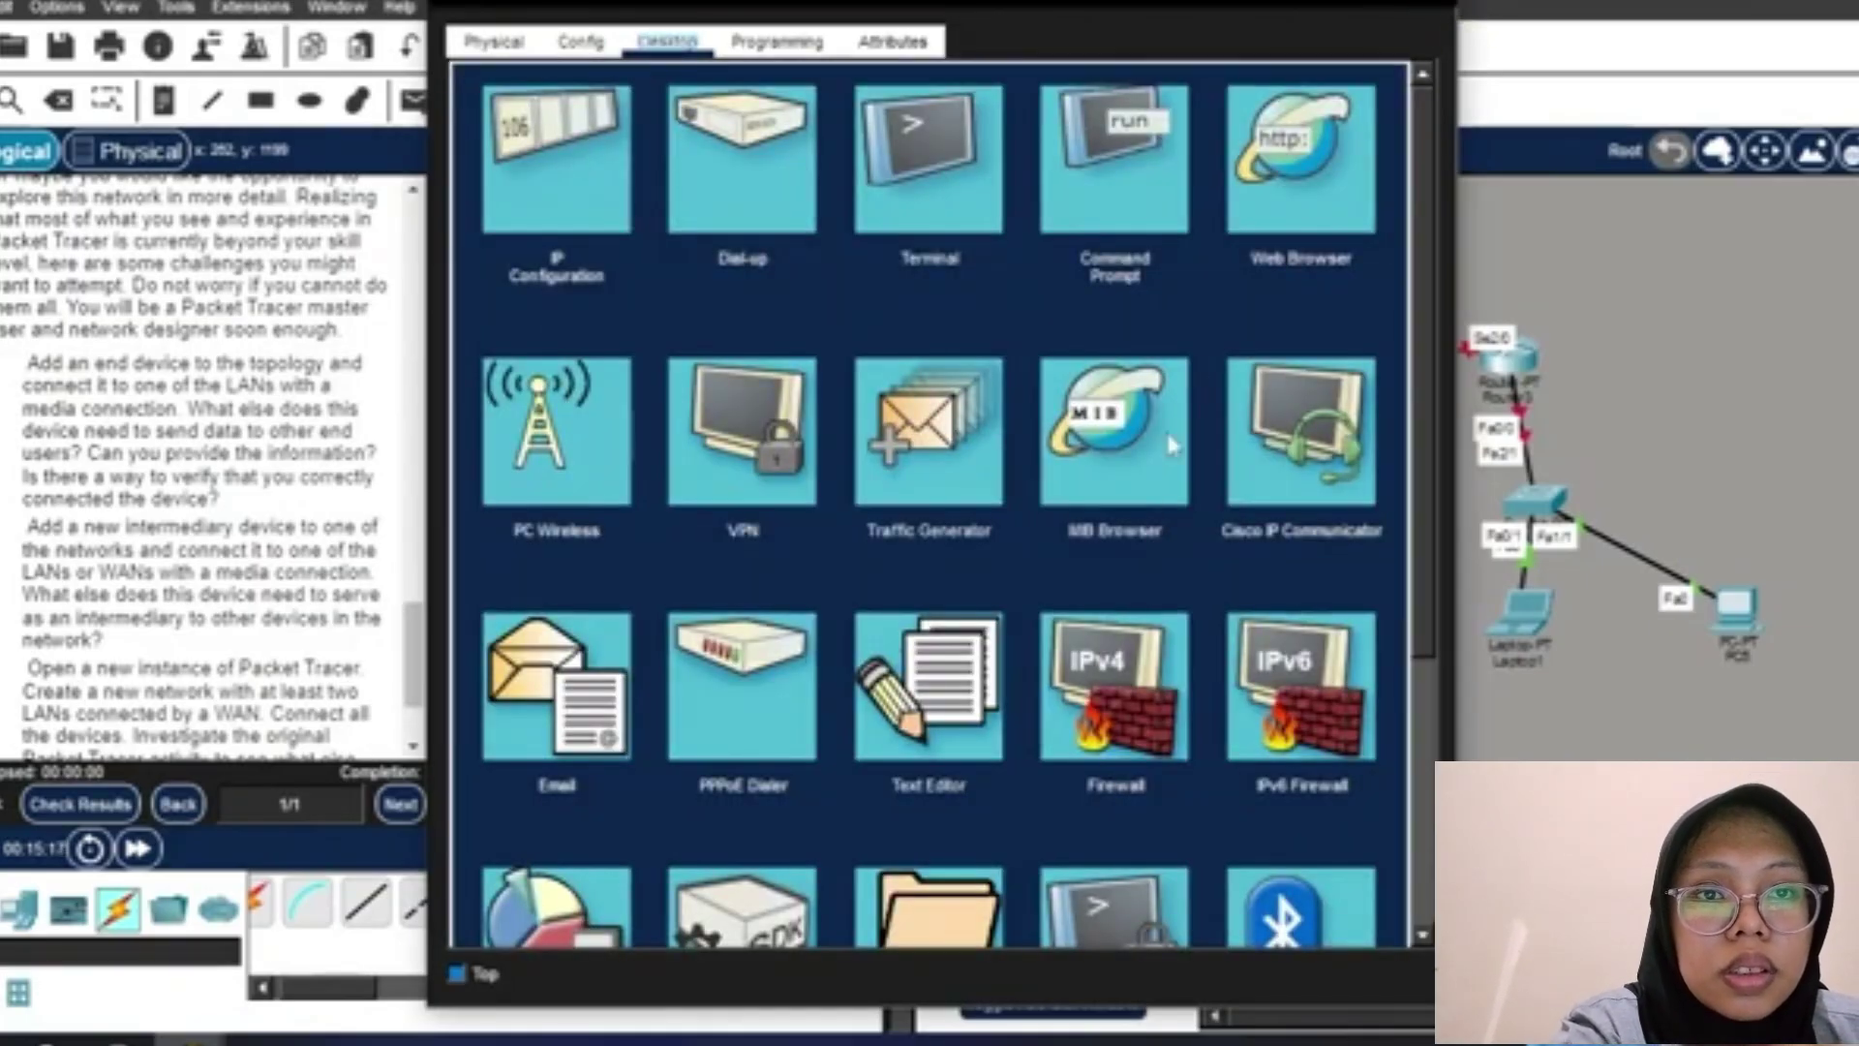
left_click(1420, 6)
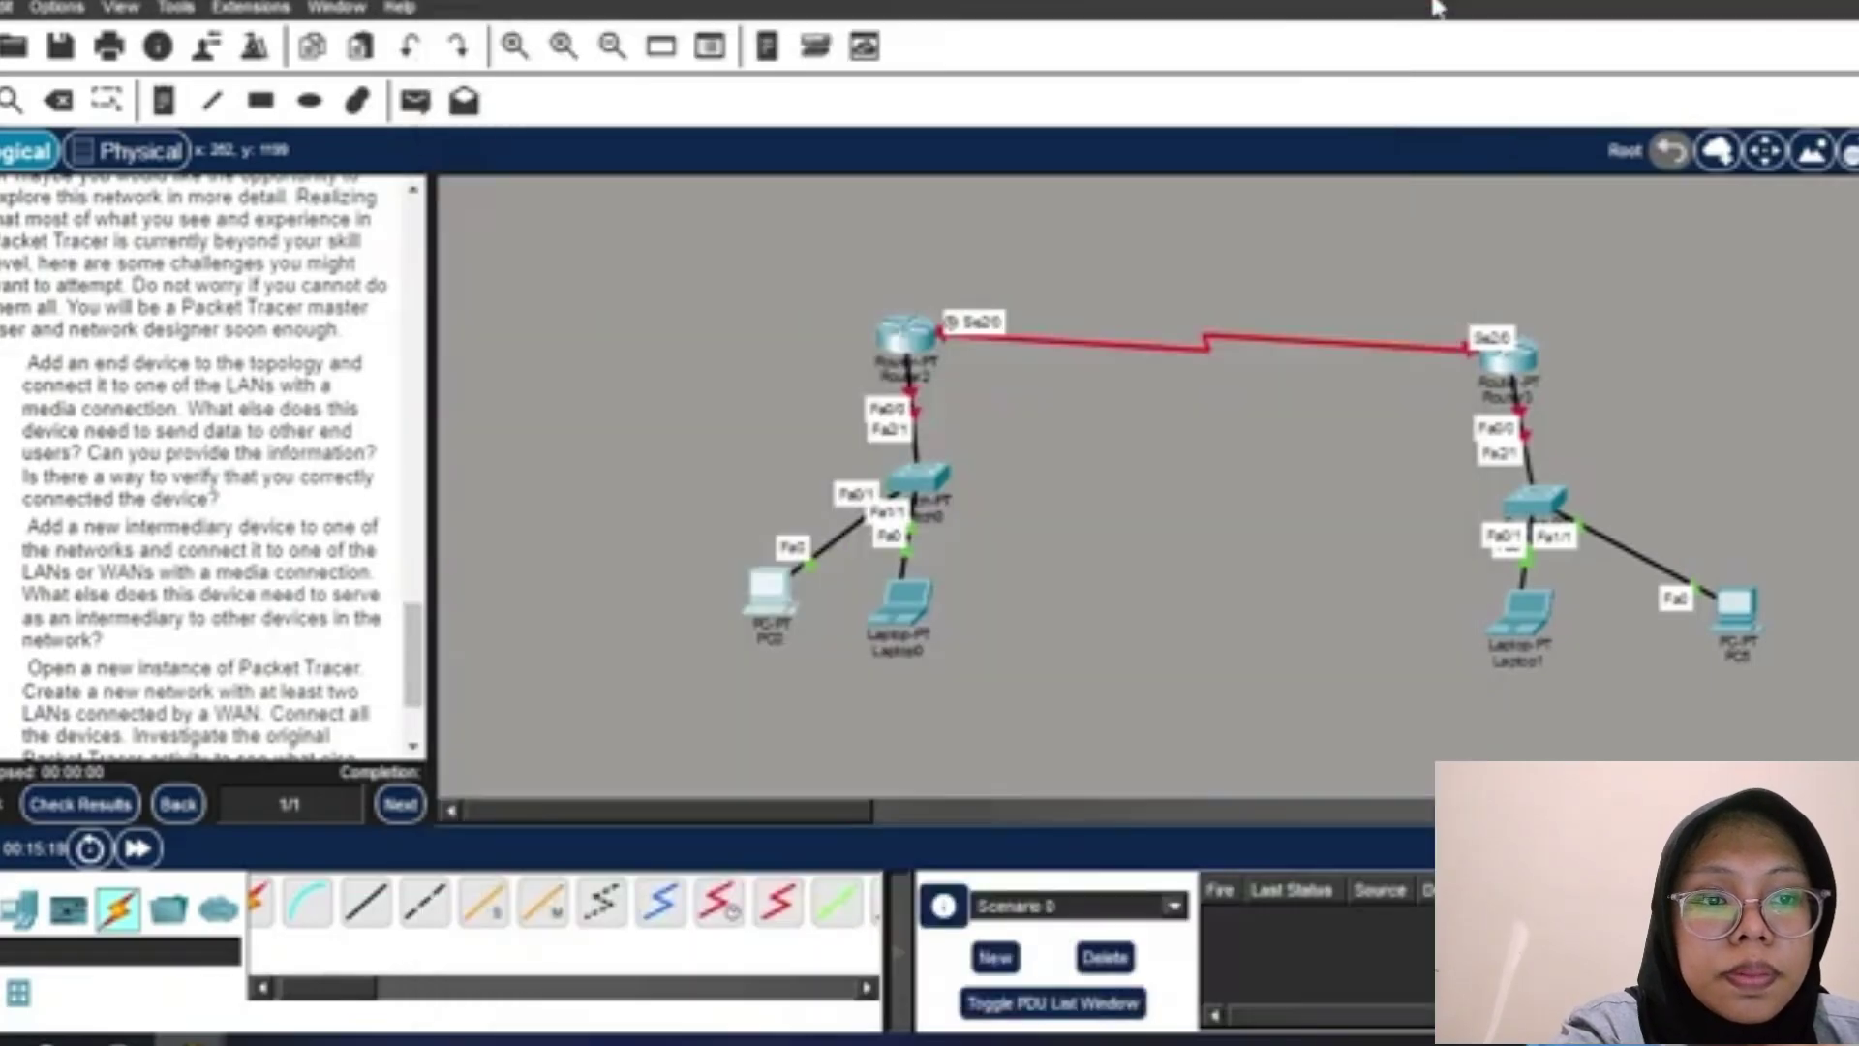
Open Laptop0's IP configuration and set its default gateway to 192.168.5.1.
left_click(910, 629)
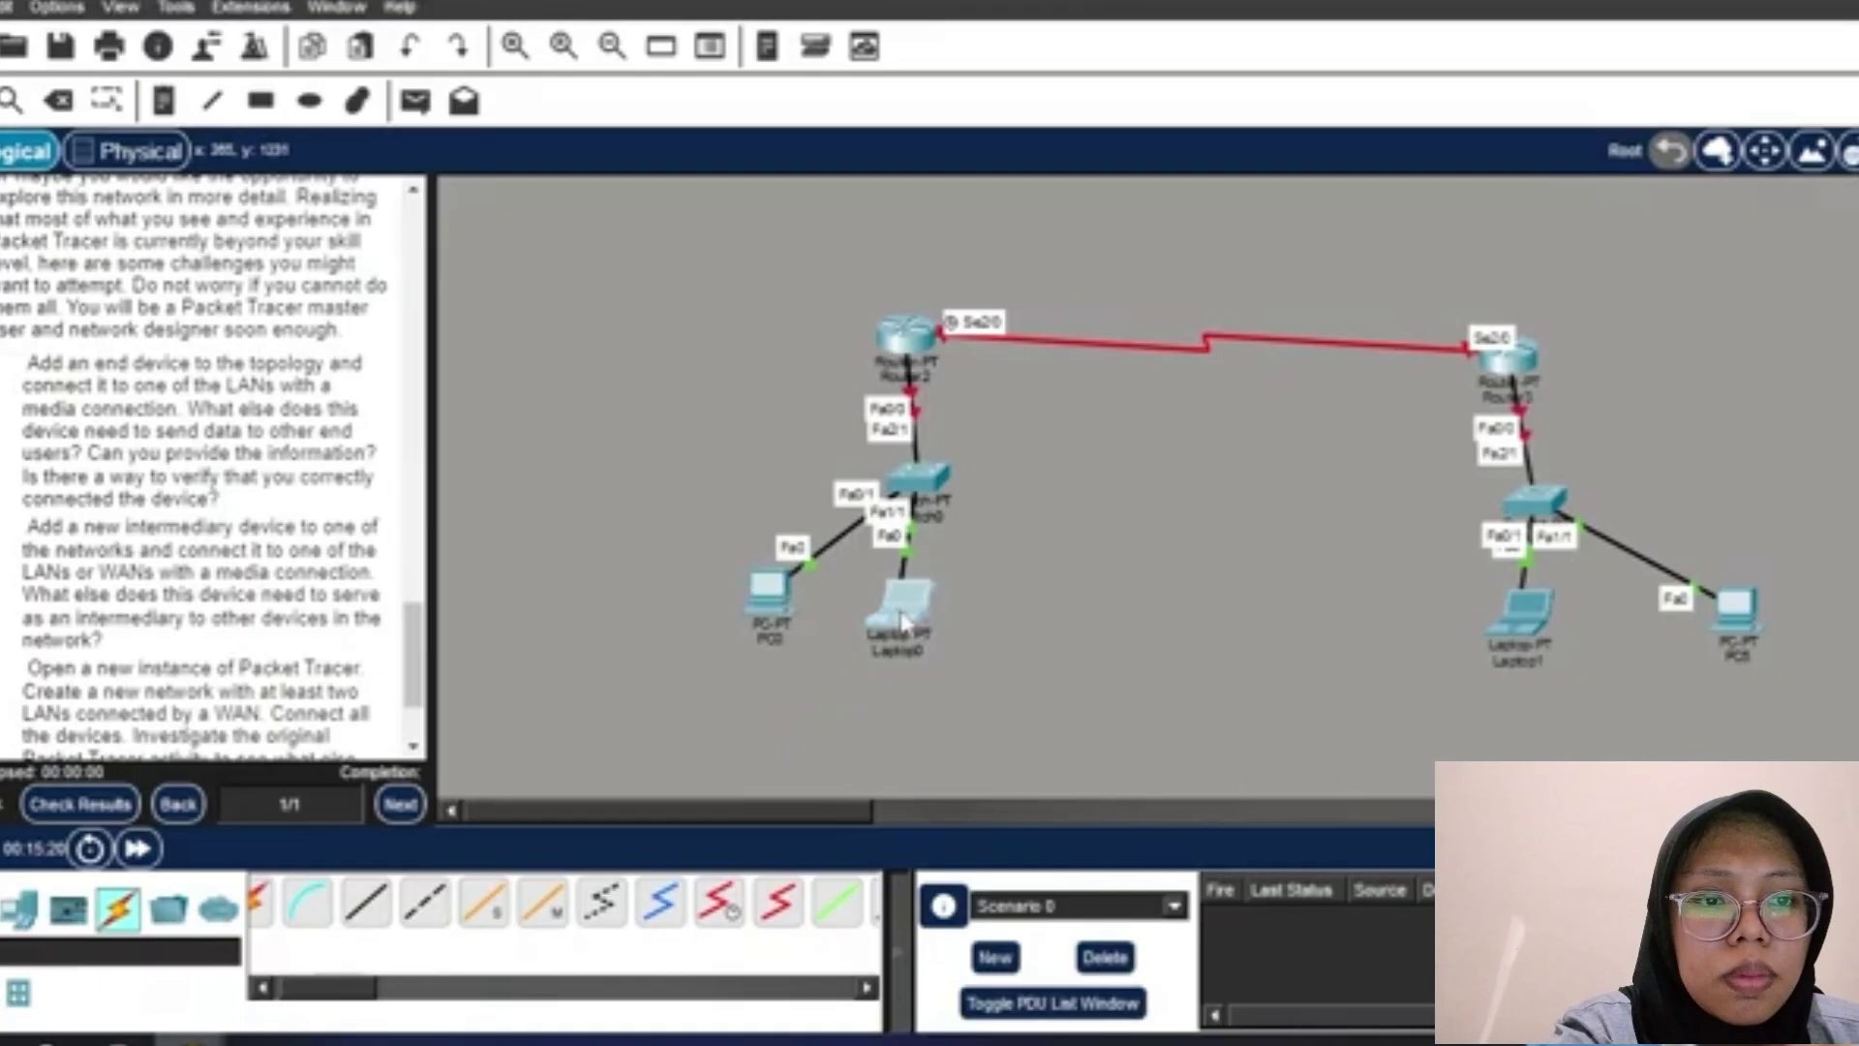
mouse_move(193, 1038)
left_click(215, 935)
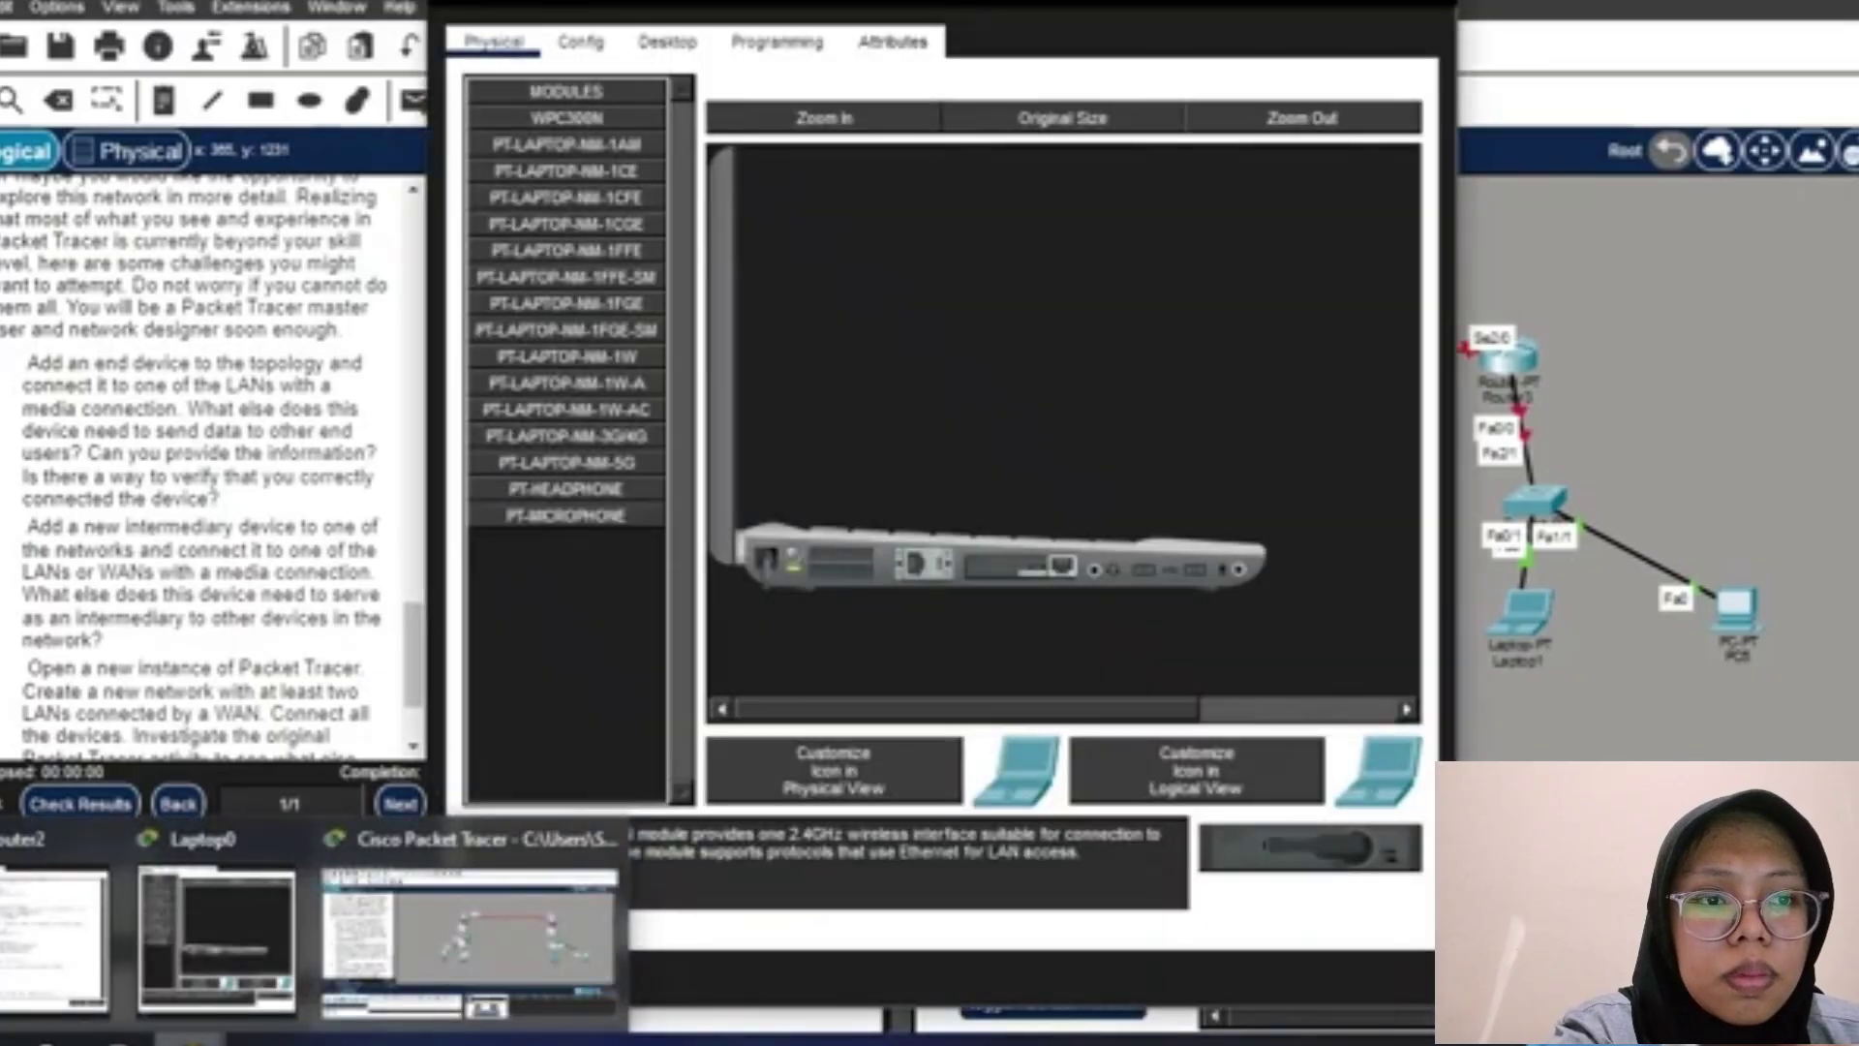
left_click(667, 42)
left_click(587, 202)
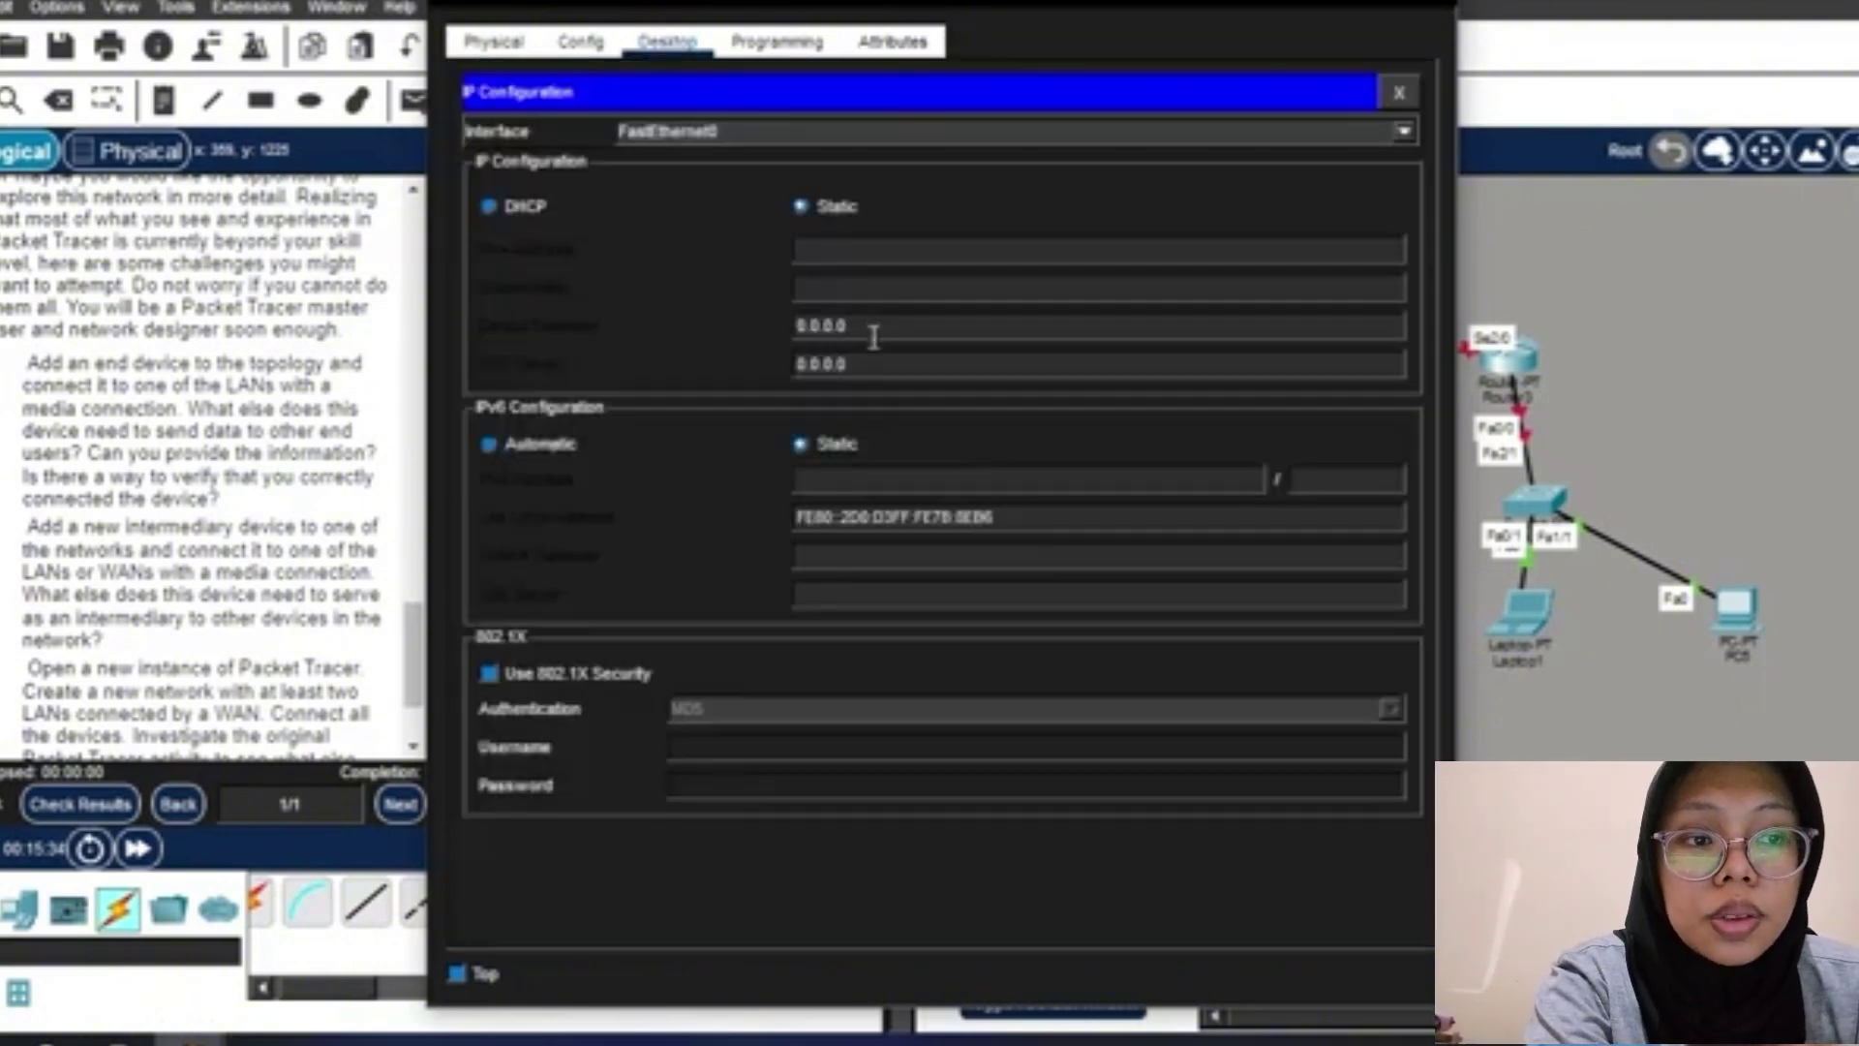
left_click_drag(873, 337, 717, 334)
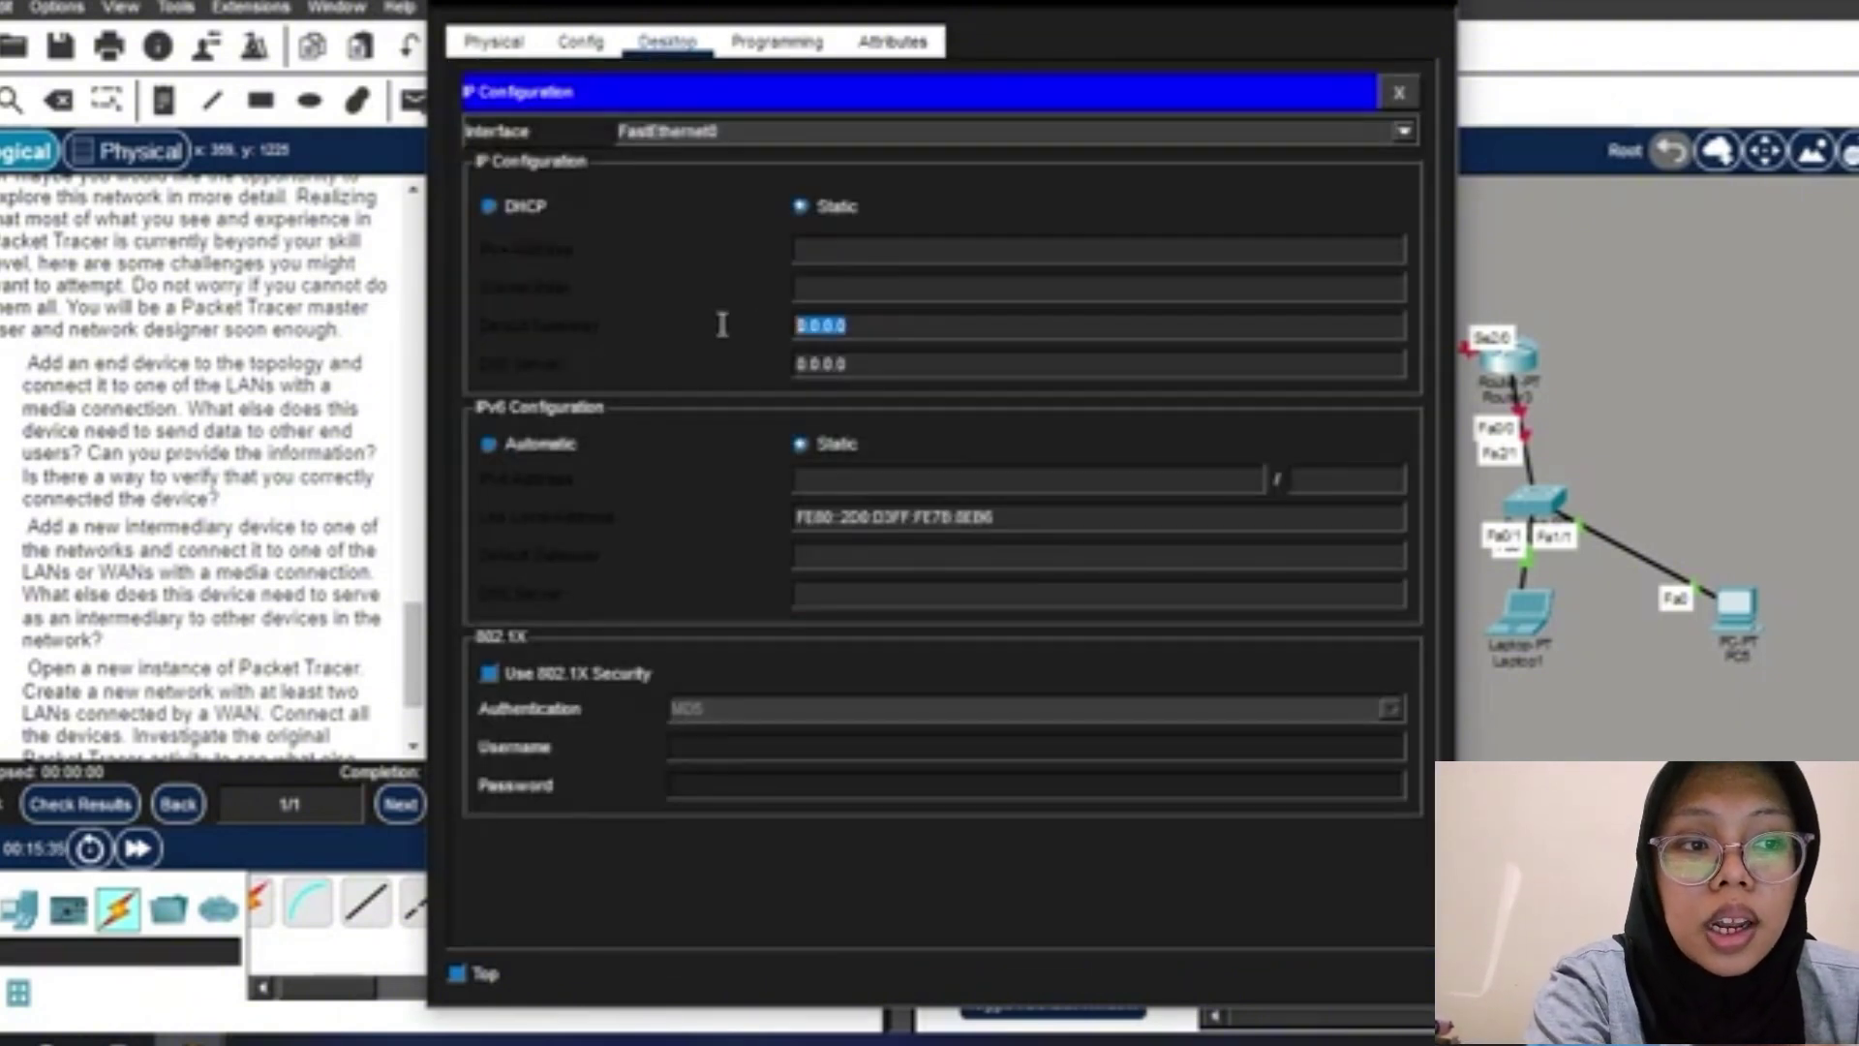
type("192.168.5.1")
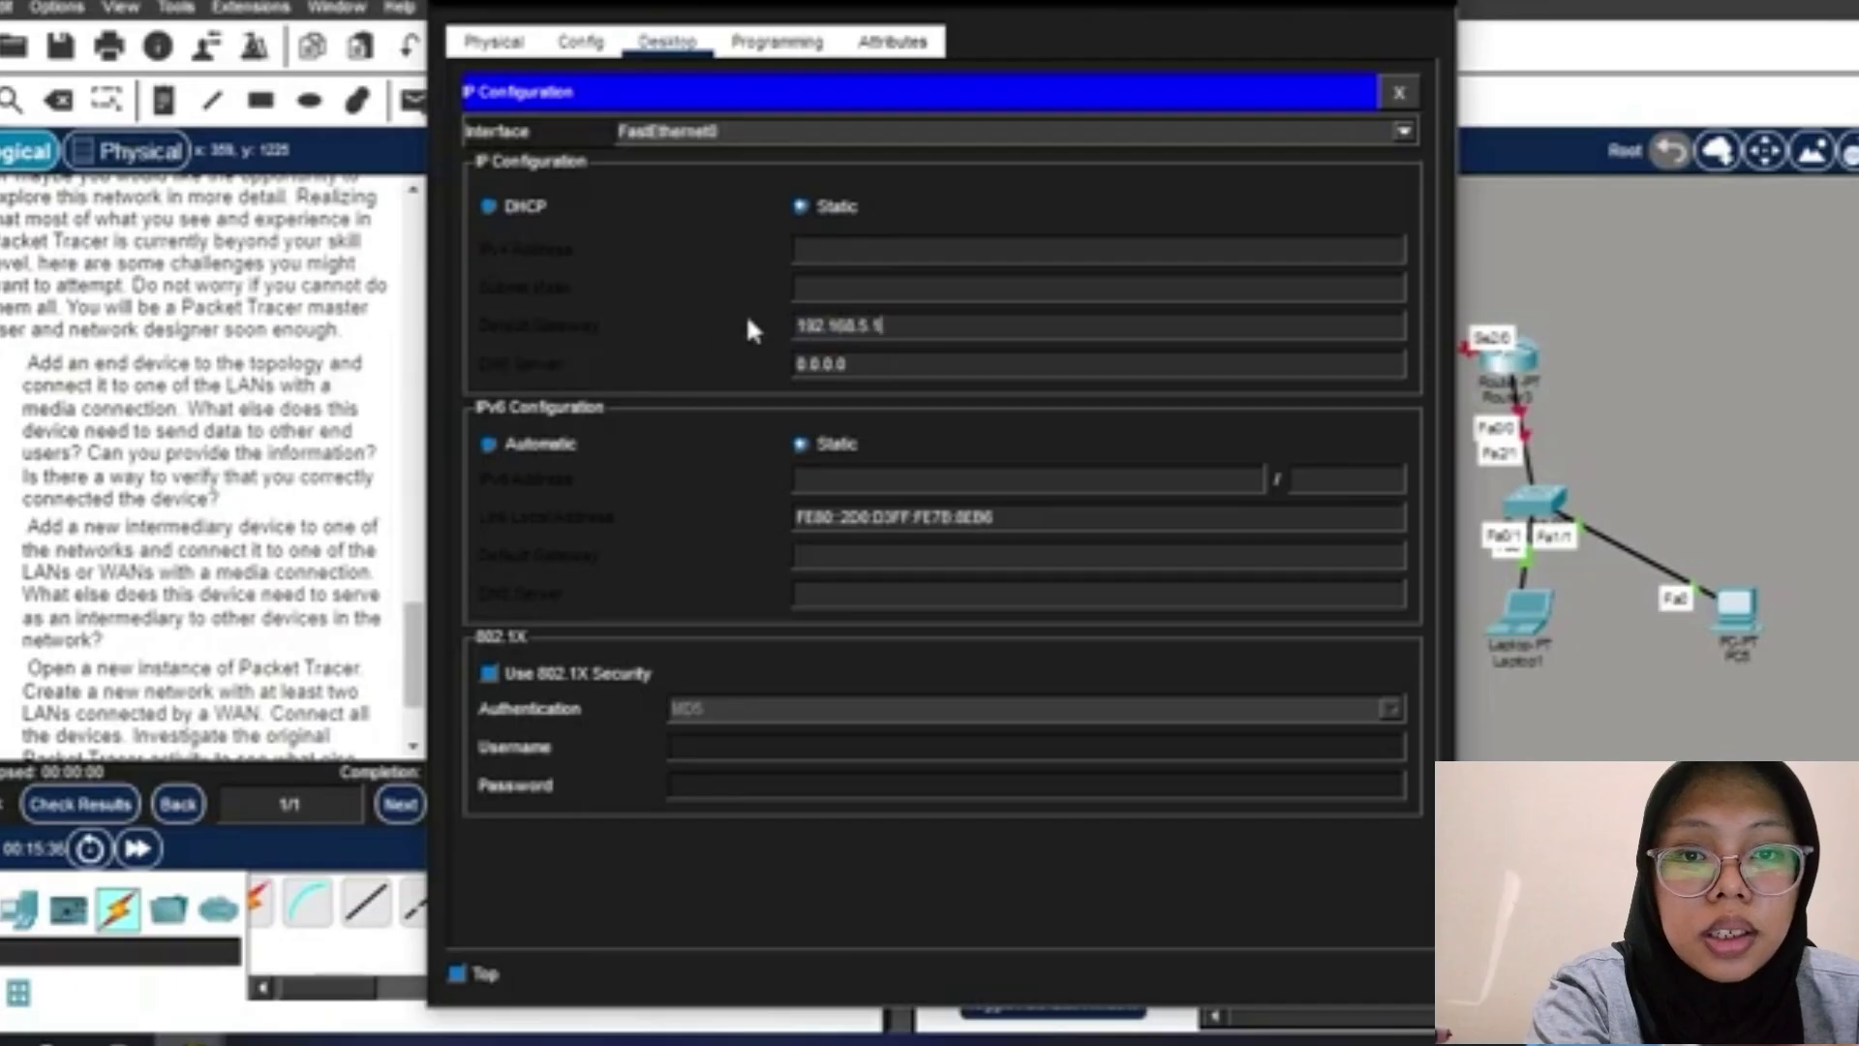
Give Laptop0 the static IPv4 address 192.168.5.3, let its subnet mask fill in, and close its configuration window.
left_click(833, 286)
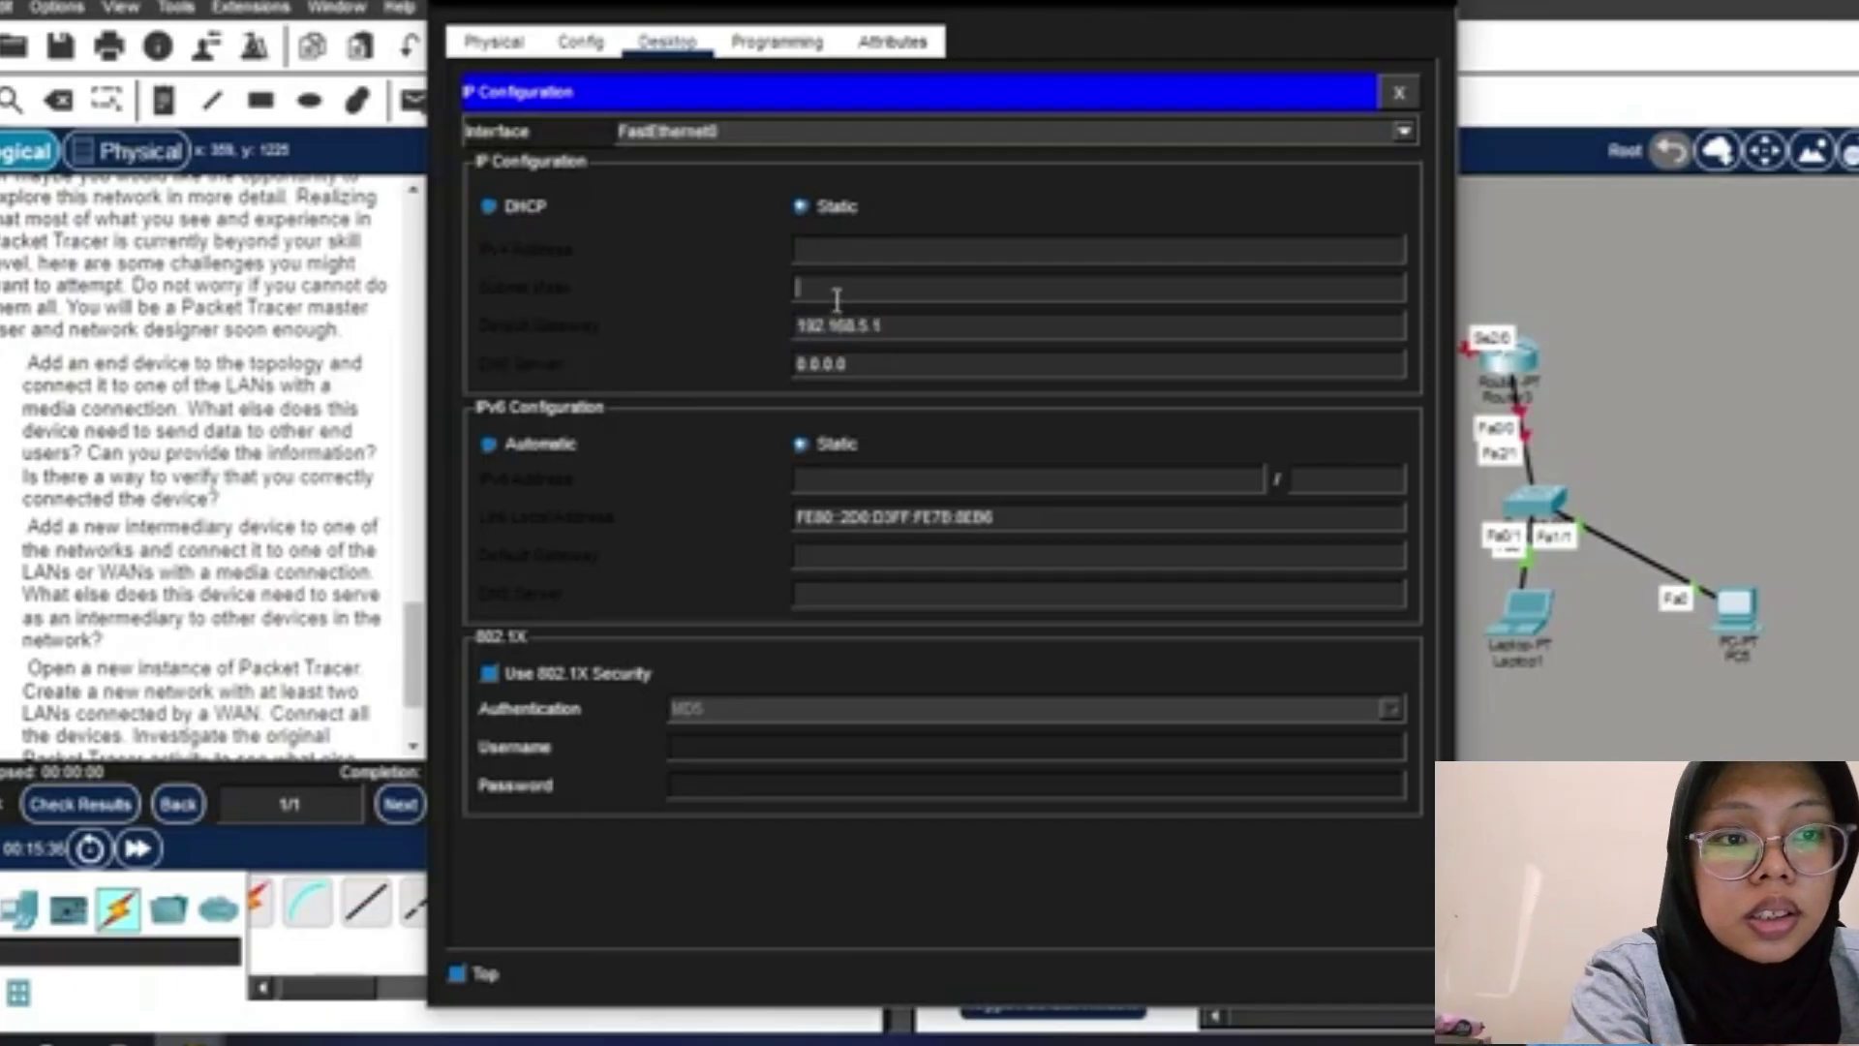
left_click(836, 245)
key("ctrl+v")
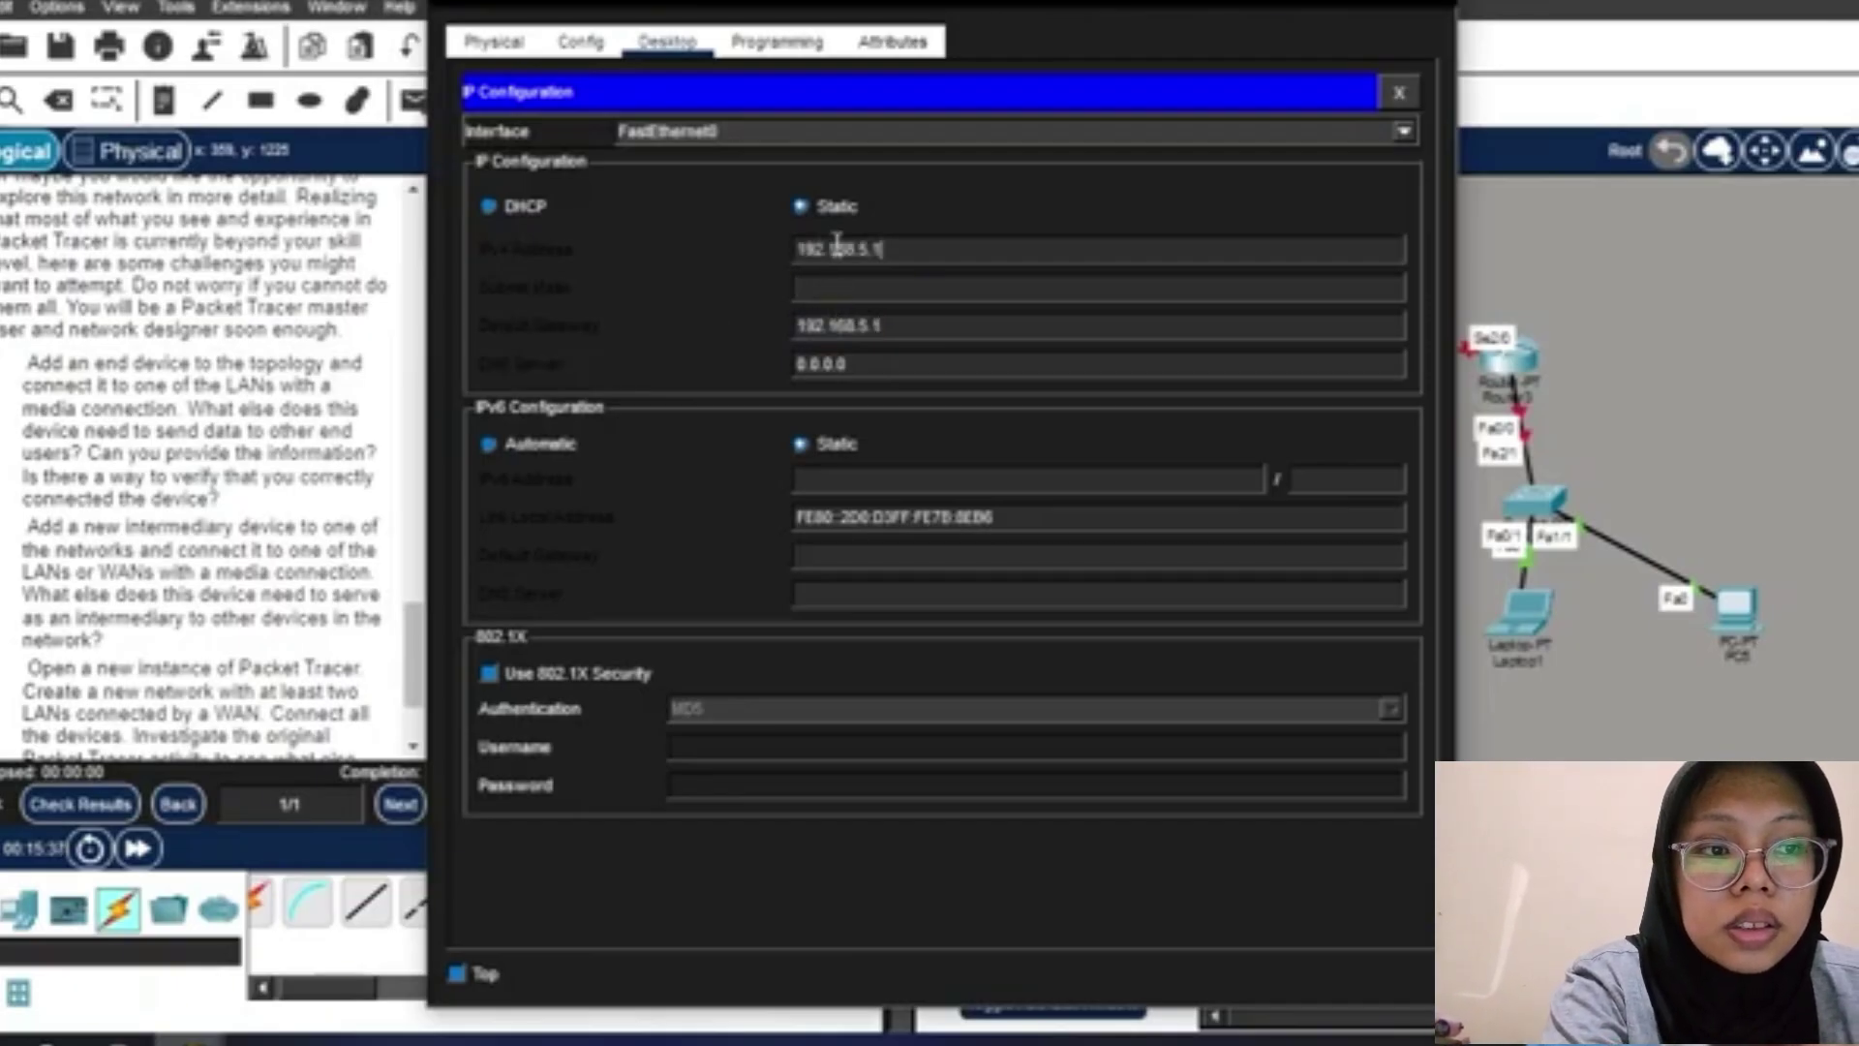
key("BackSpace")
type("3")
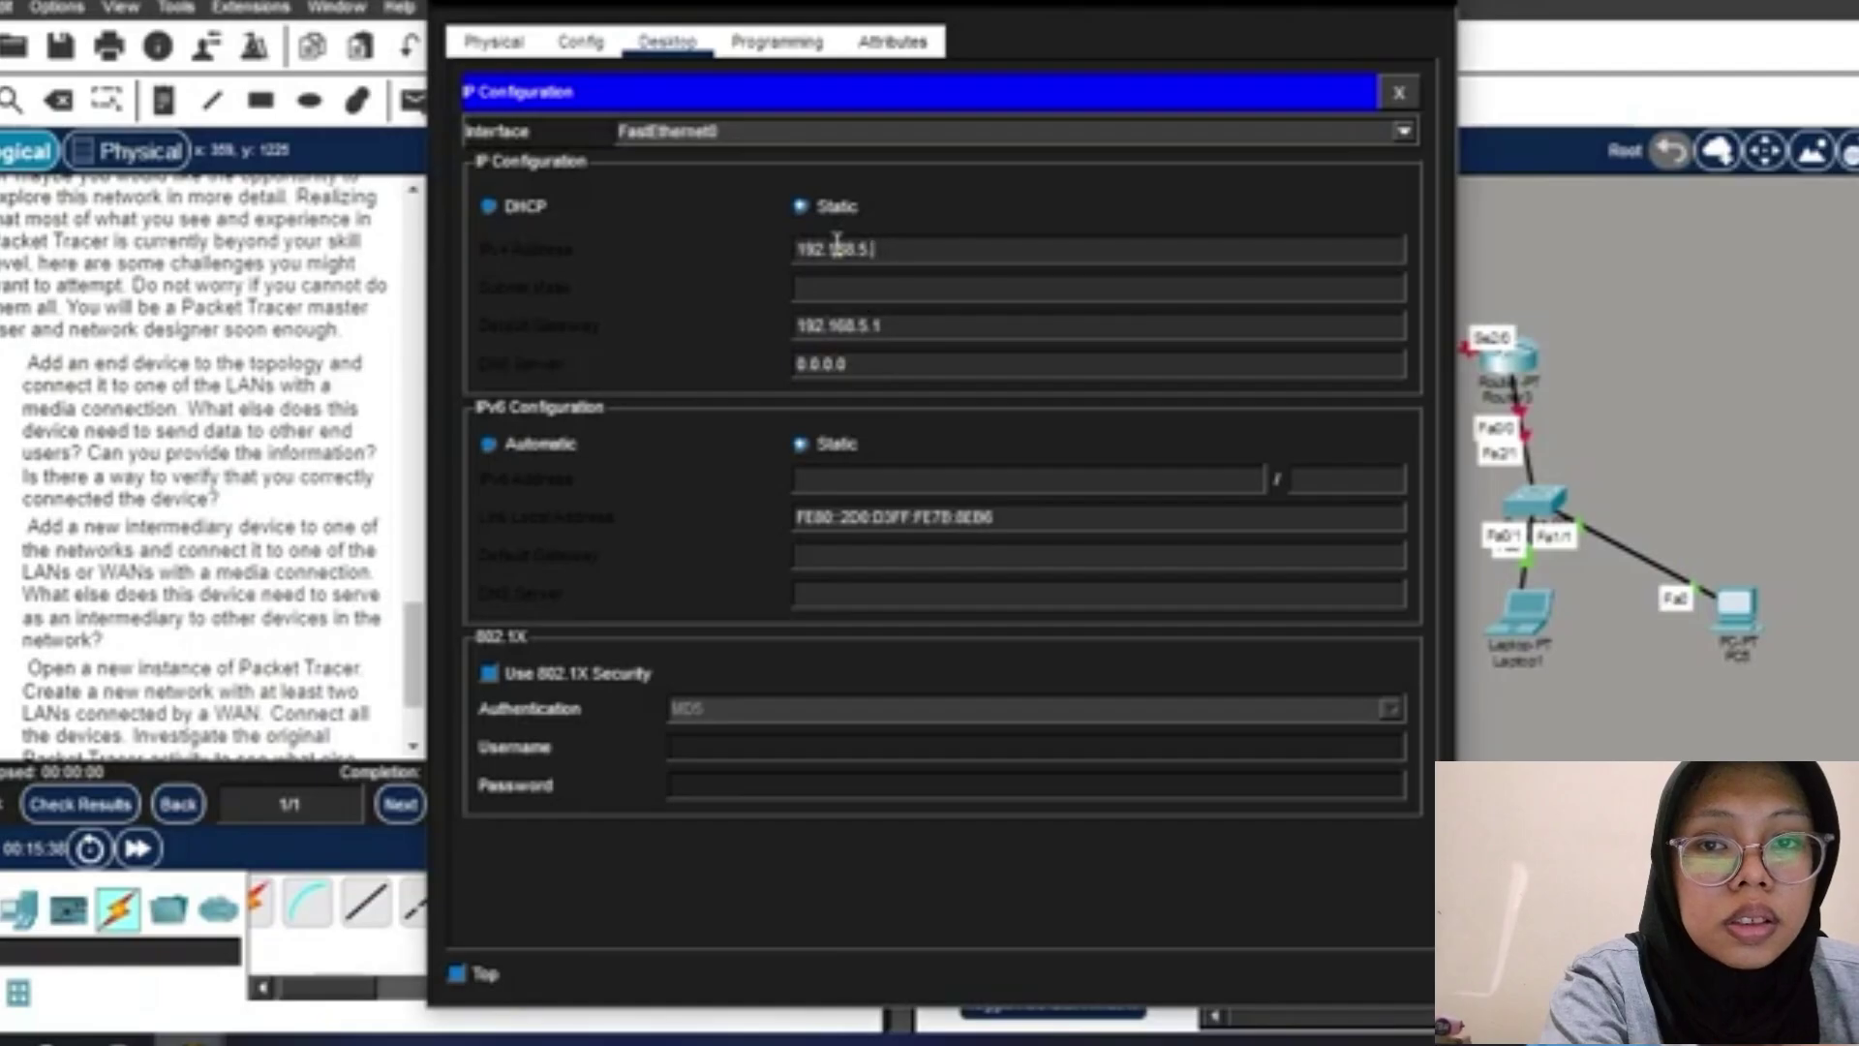
left_click(845, 286)
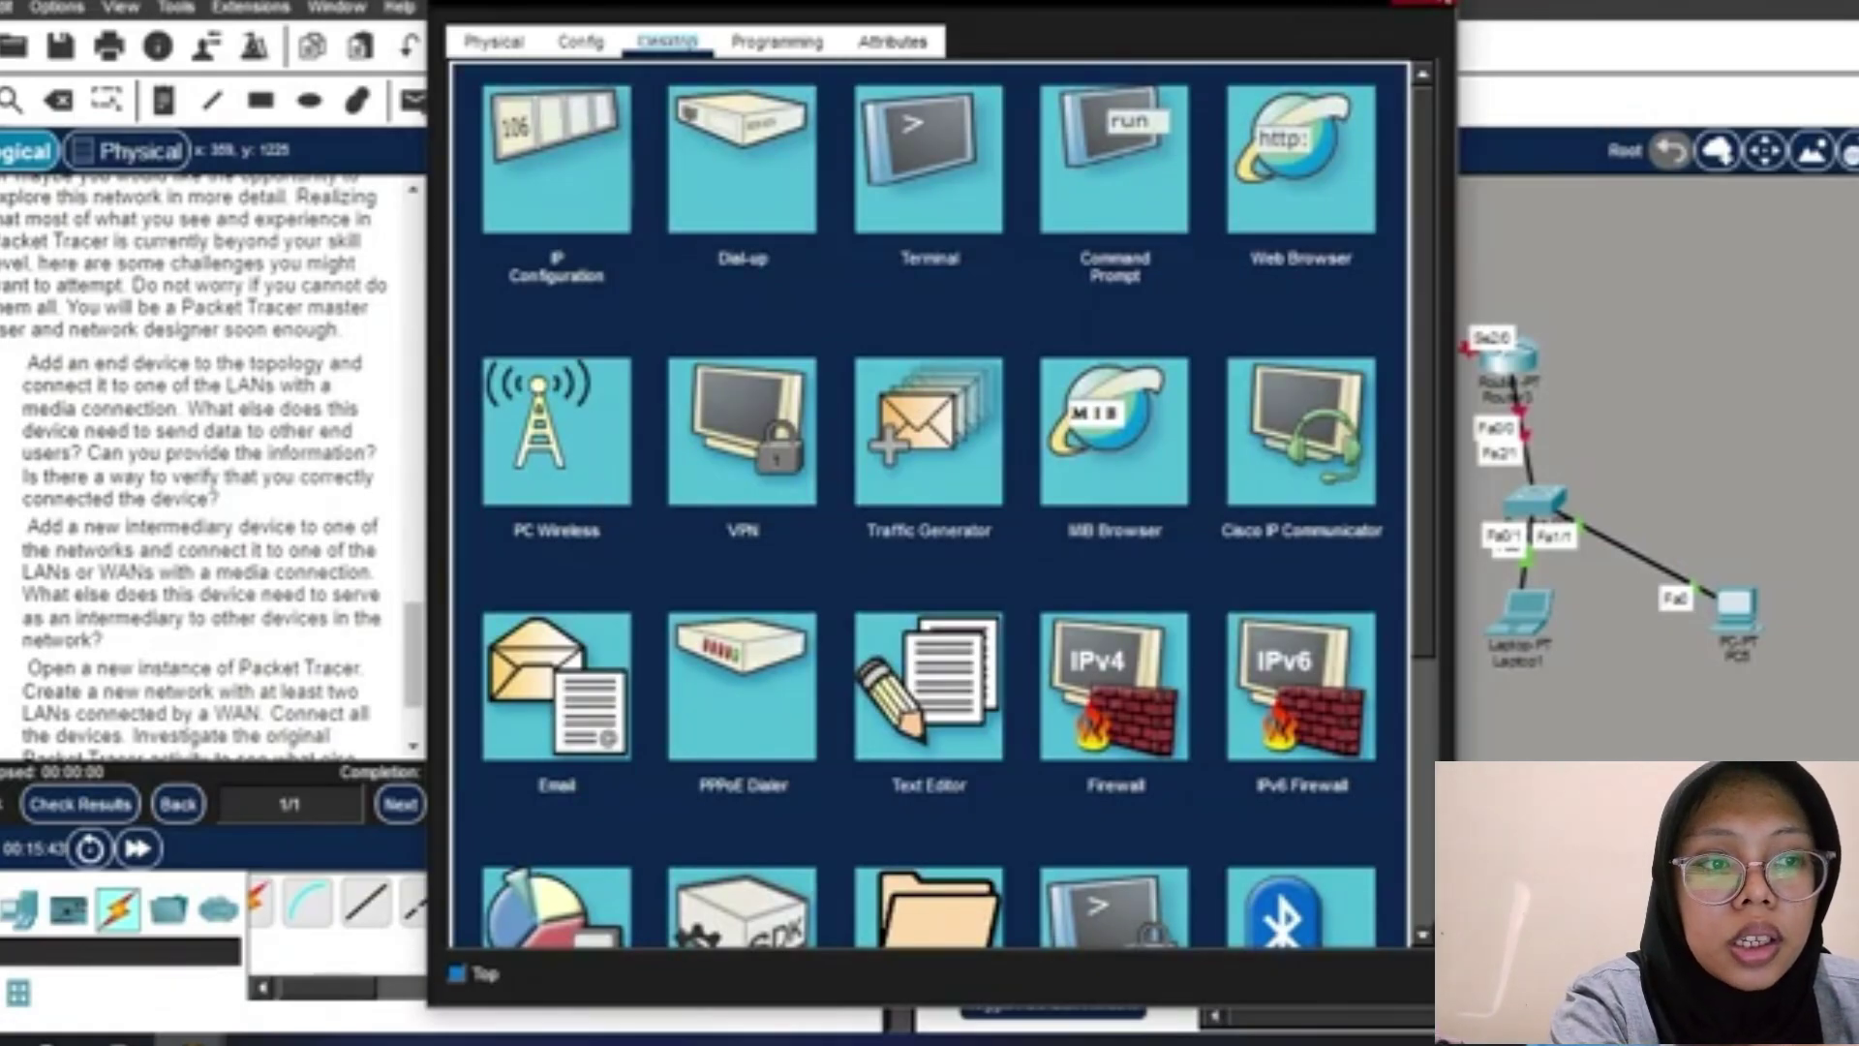
left_click(1424, 4)
In Router2's command line, assign IP address 10.10.10.1 with mask 255.255.255.0 to serial interface se2/0.
mouse_move(189, 1041)
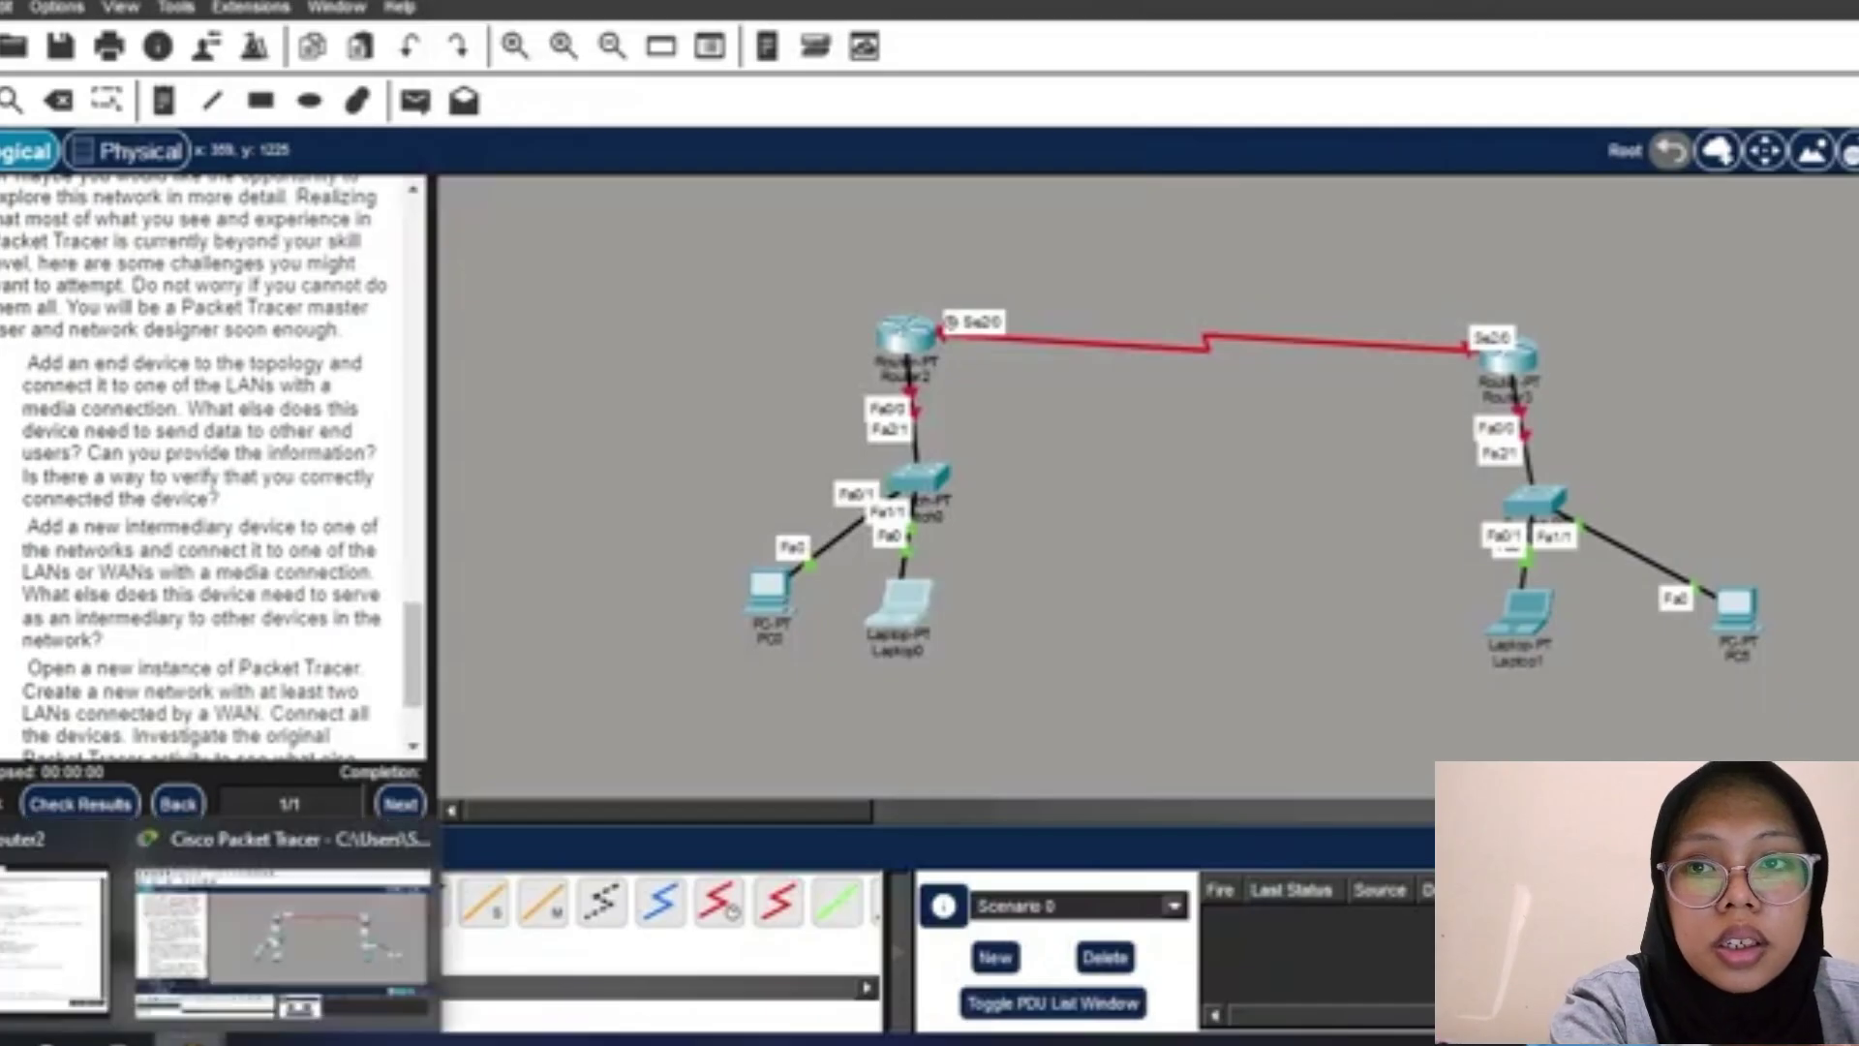
left_click(56, 935)
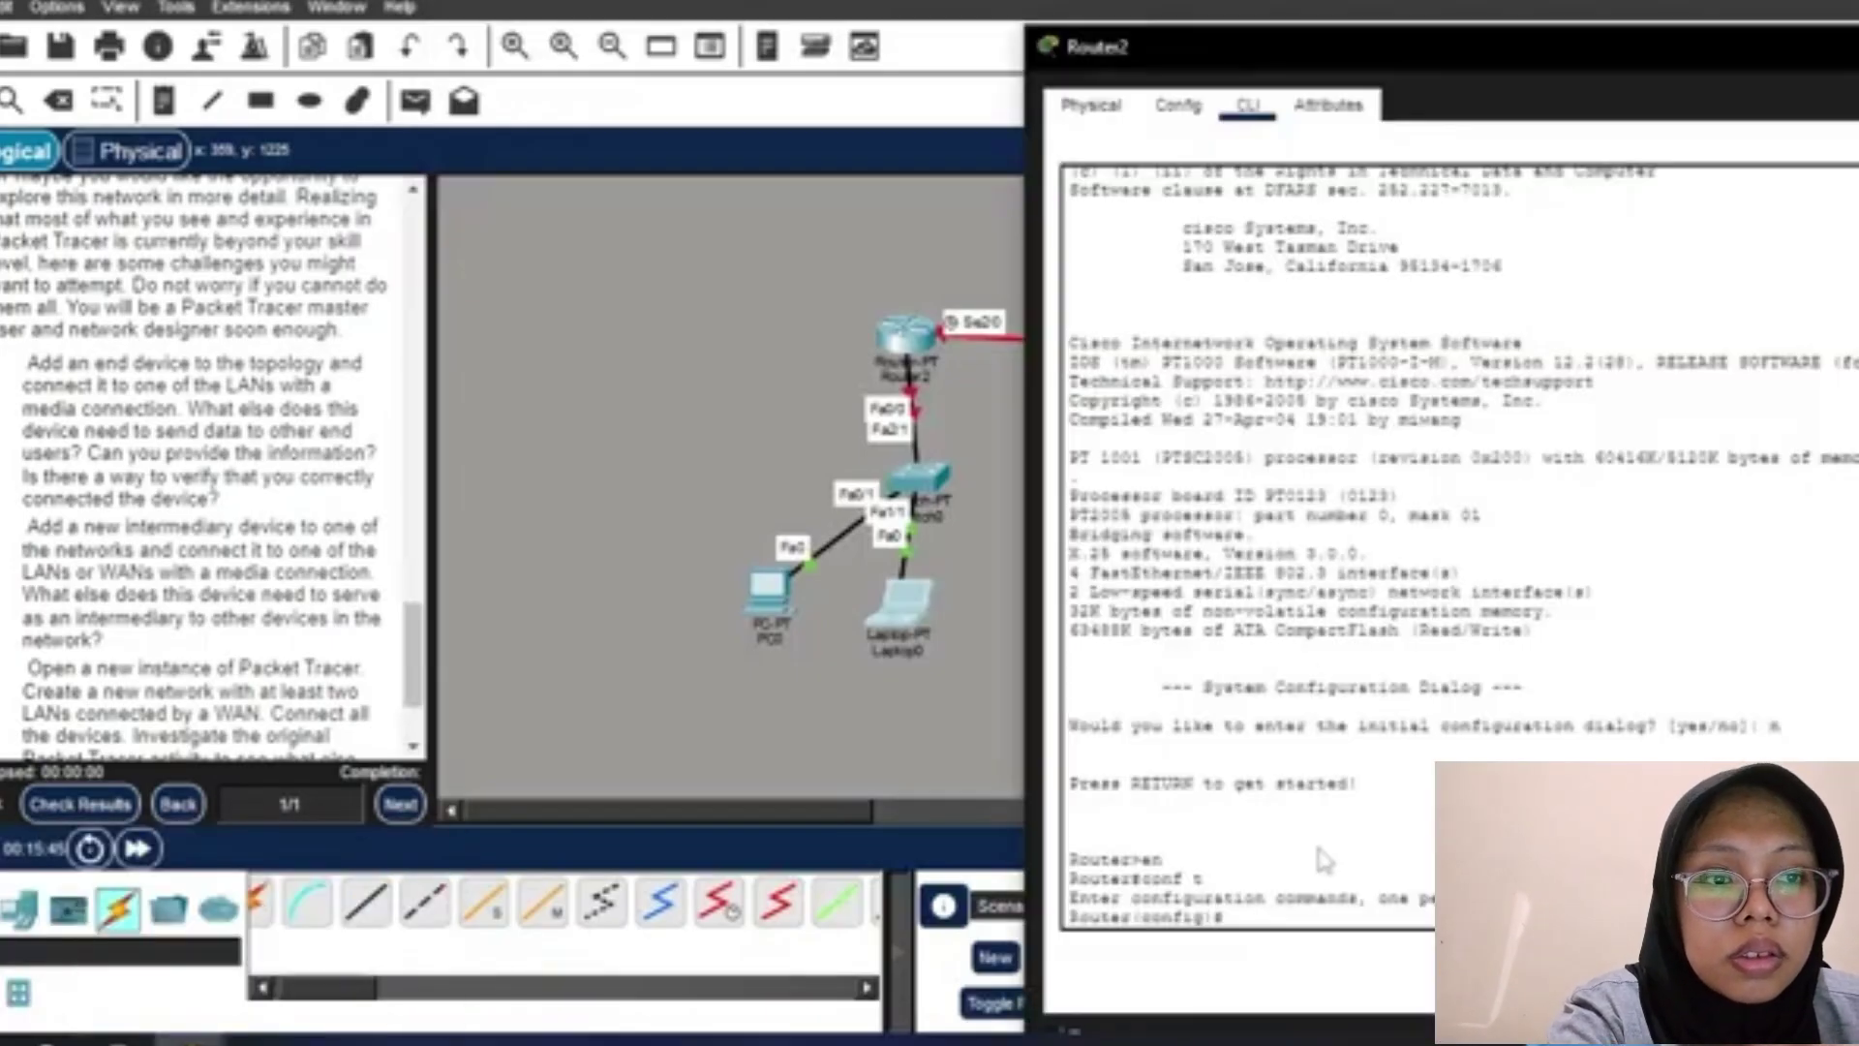
type("int ")
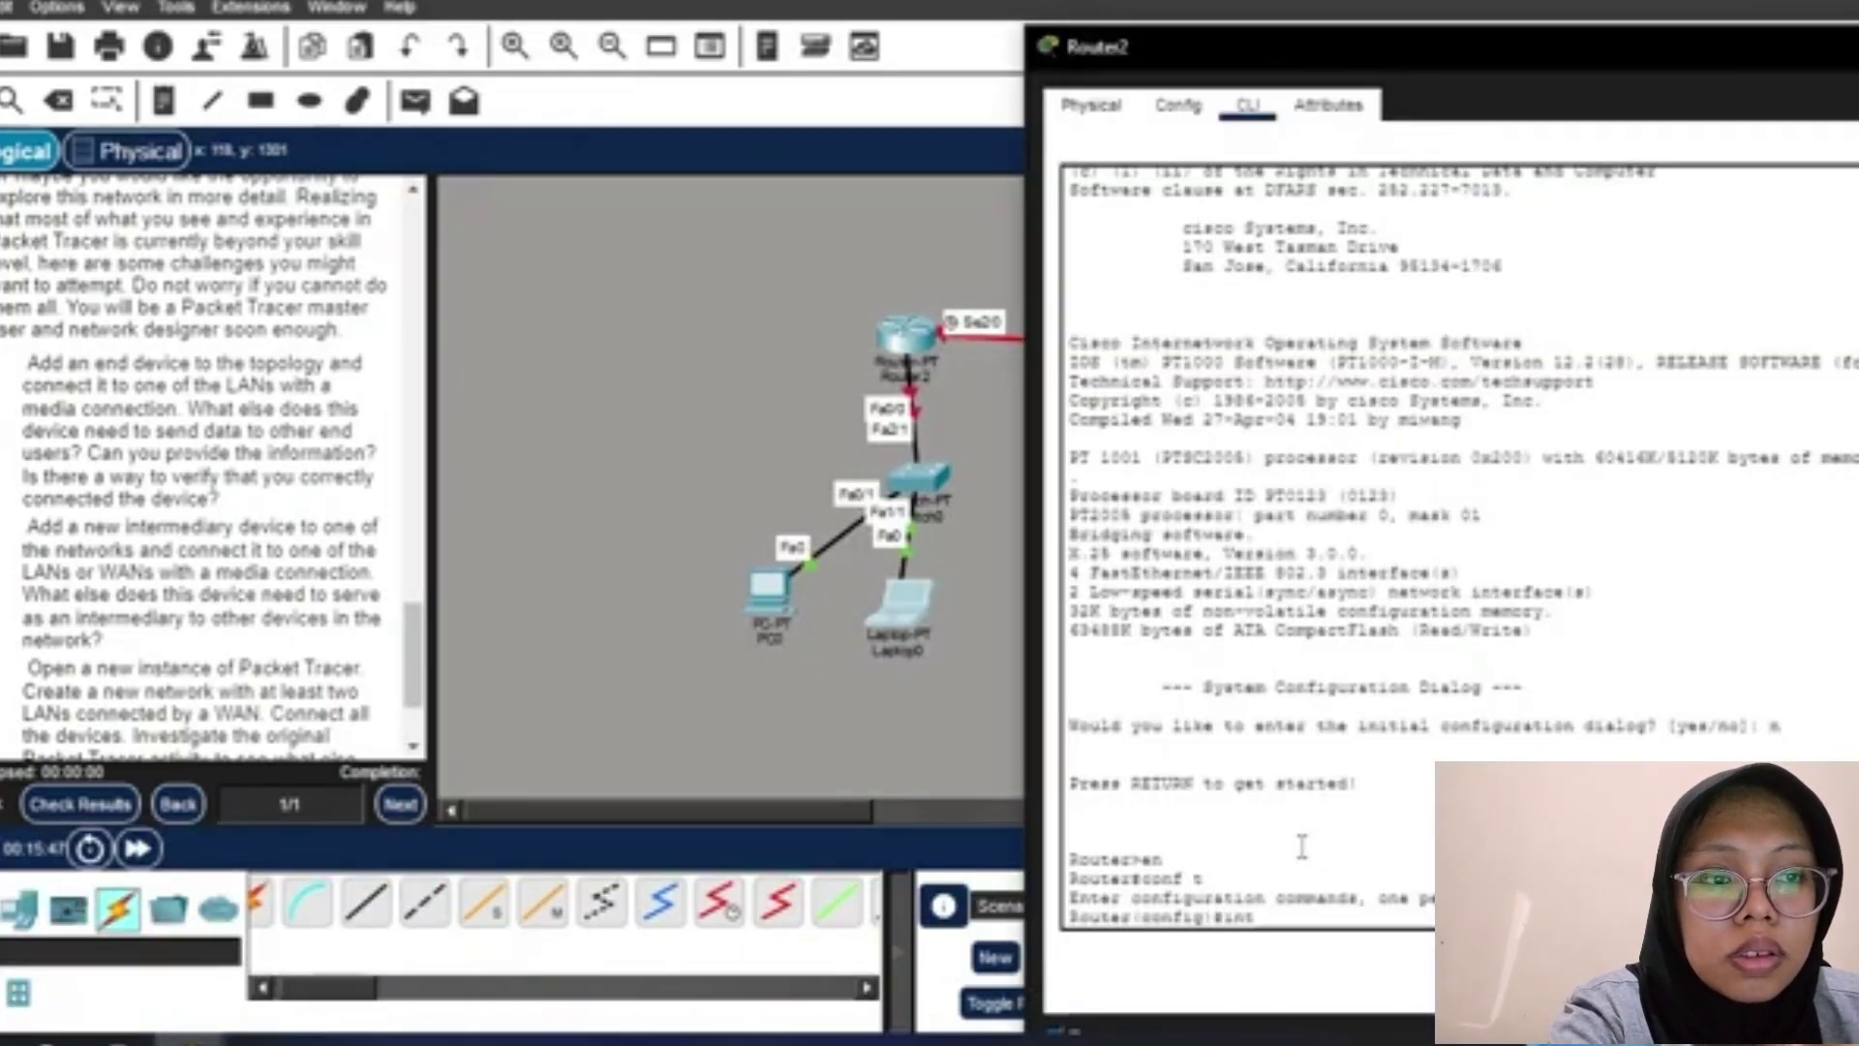
type("se2/0")
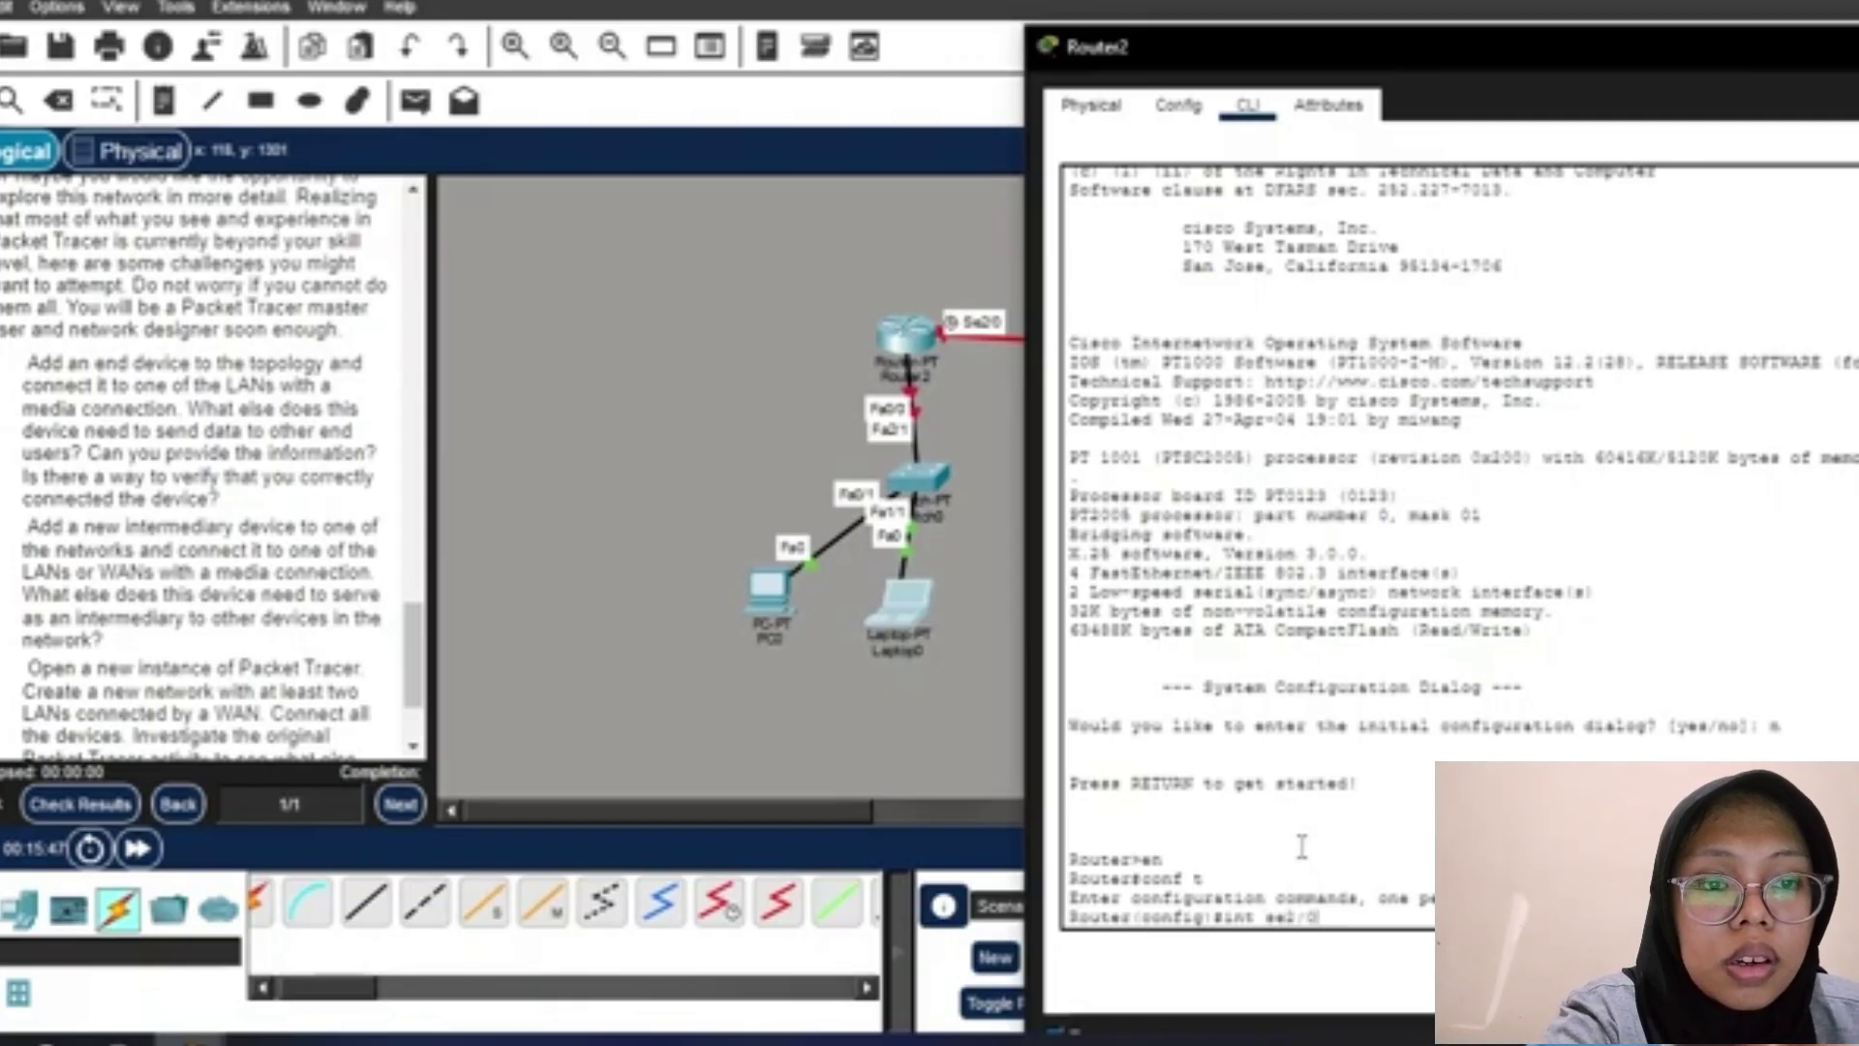
key("Return")
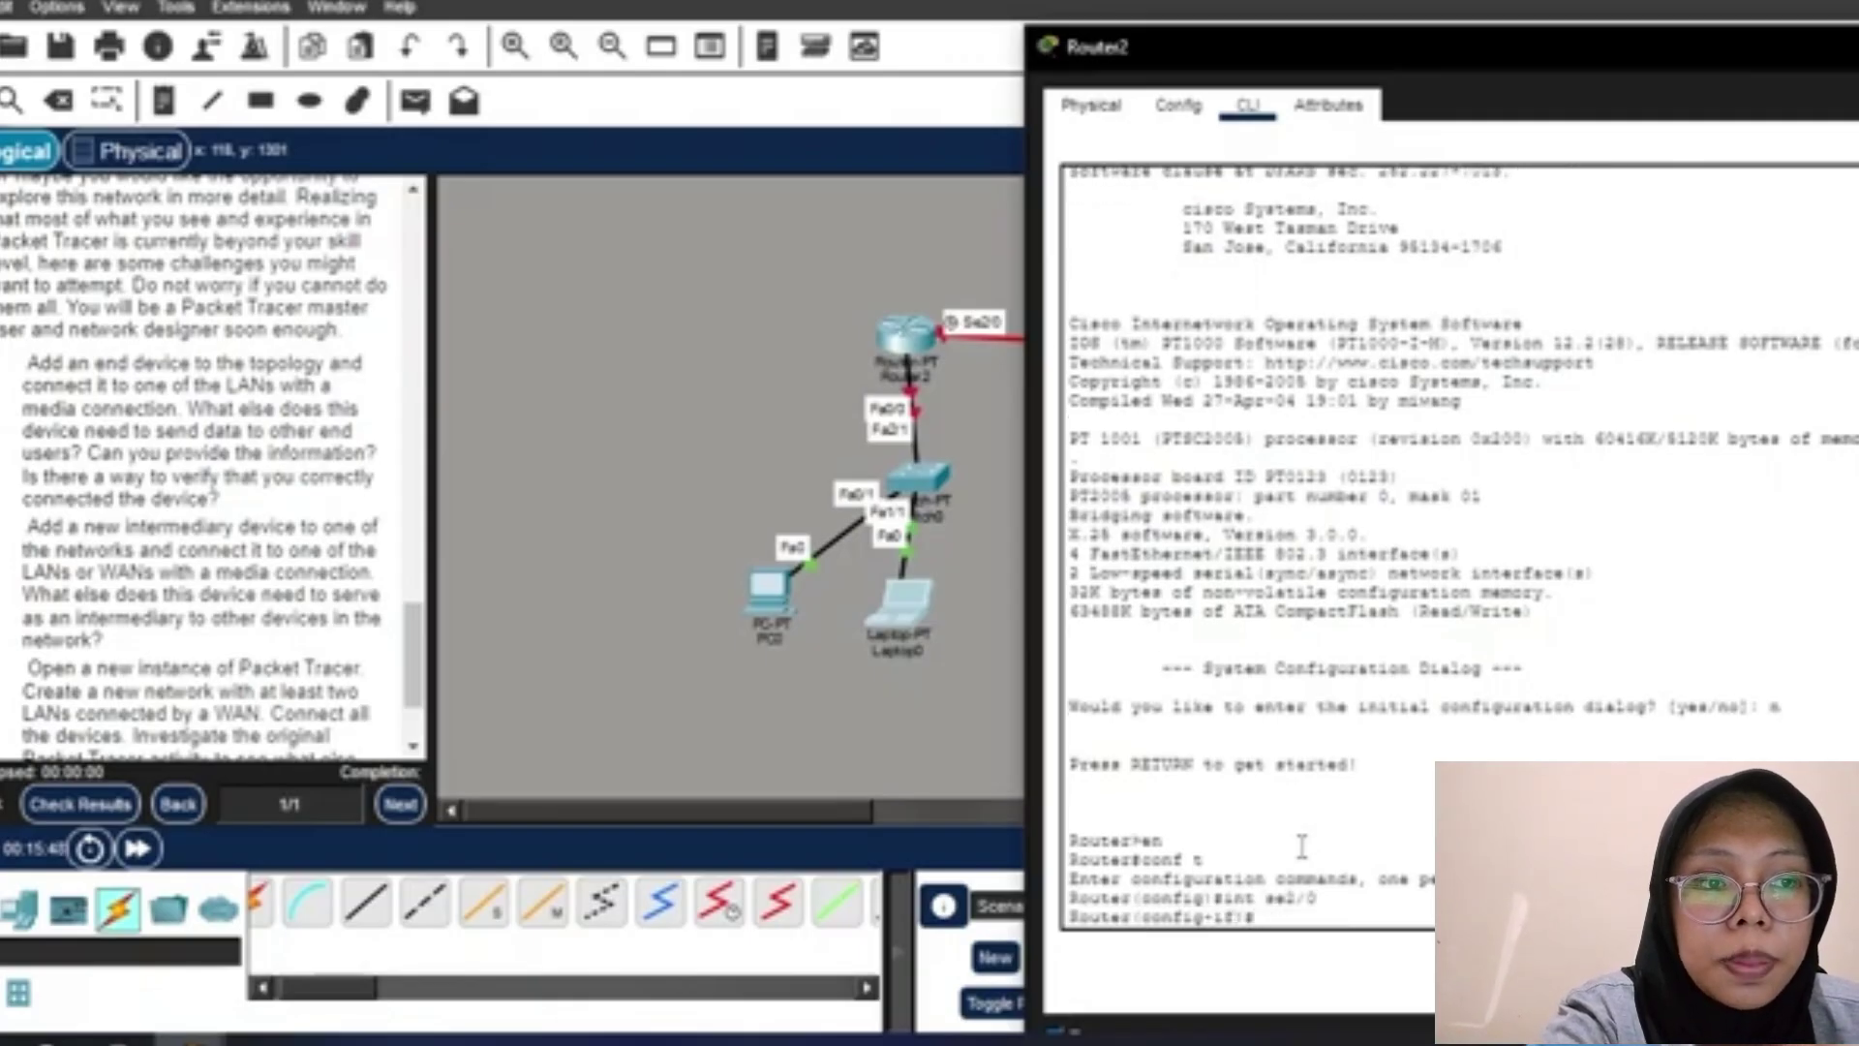
type("ip")
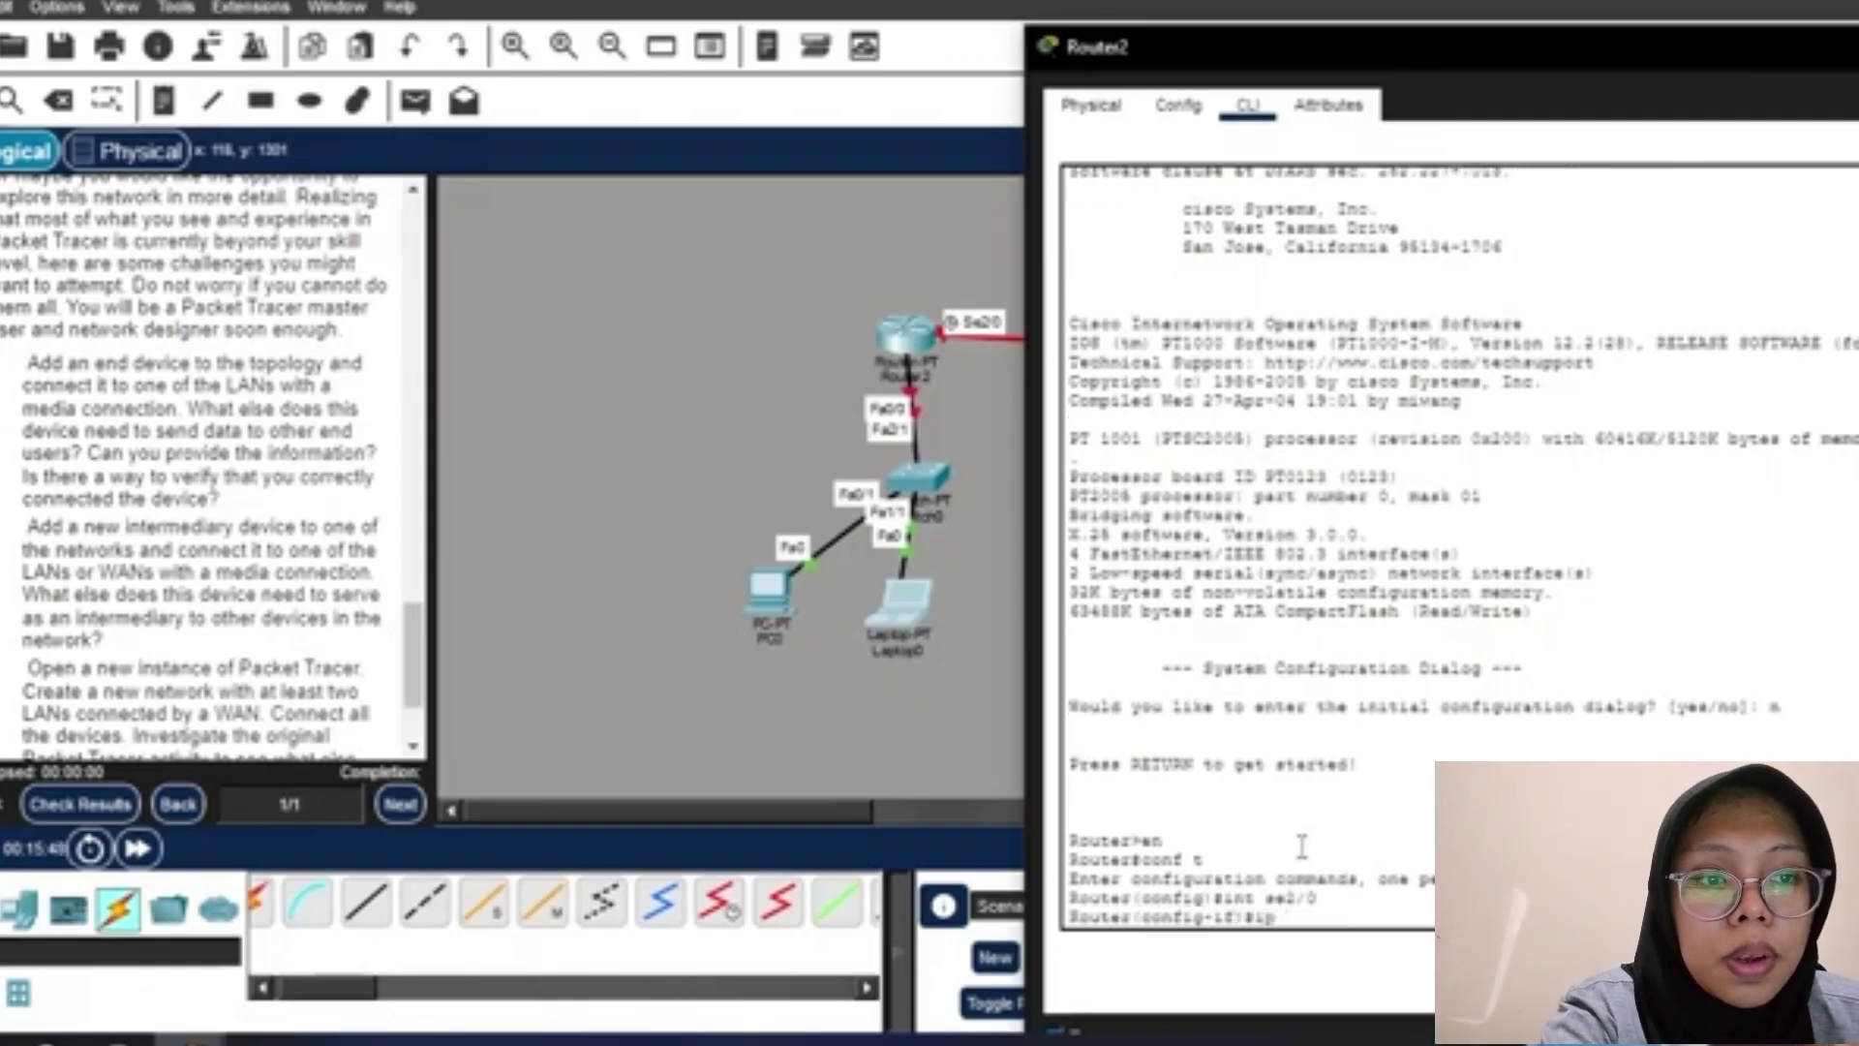
type(" address")
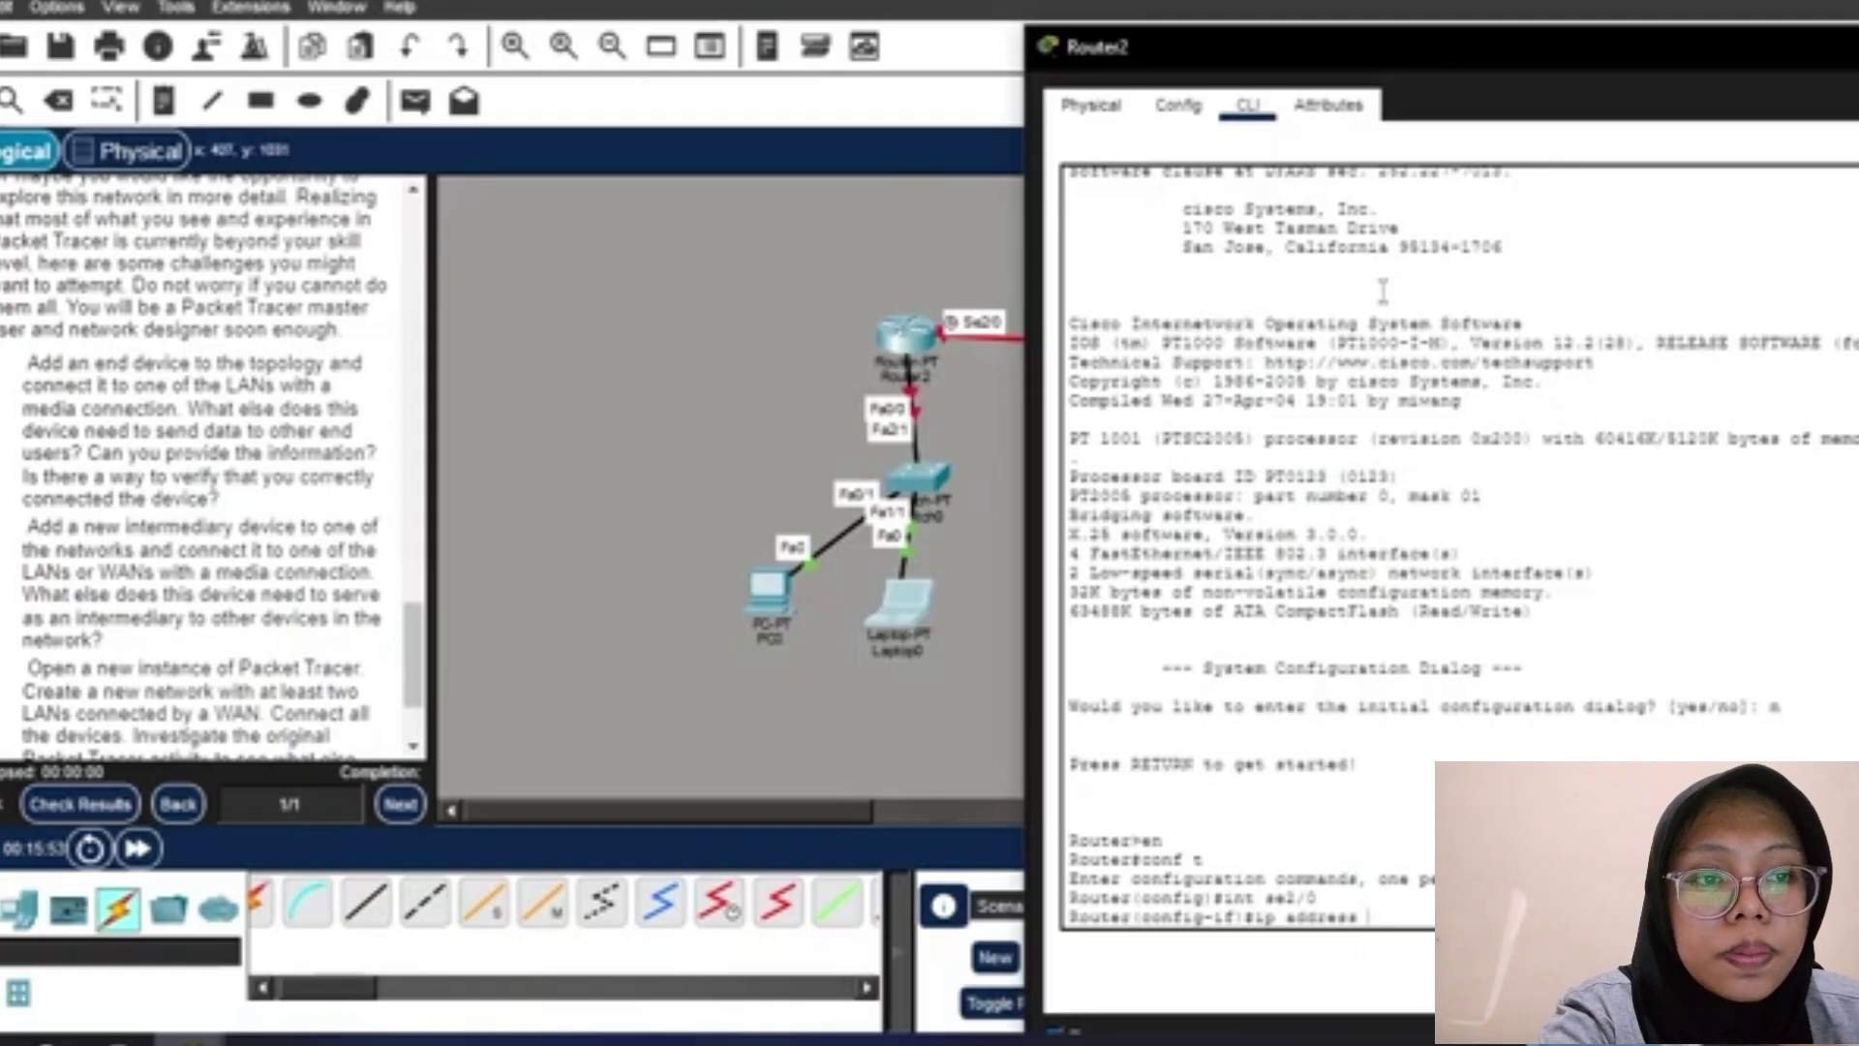
type(" 10.10.")
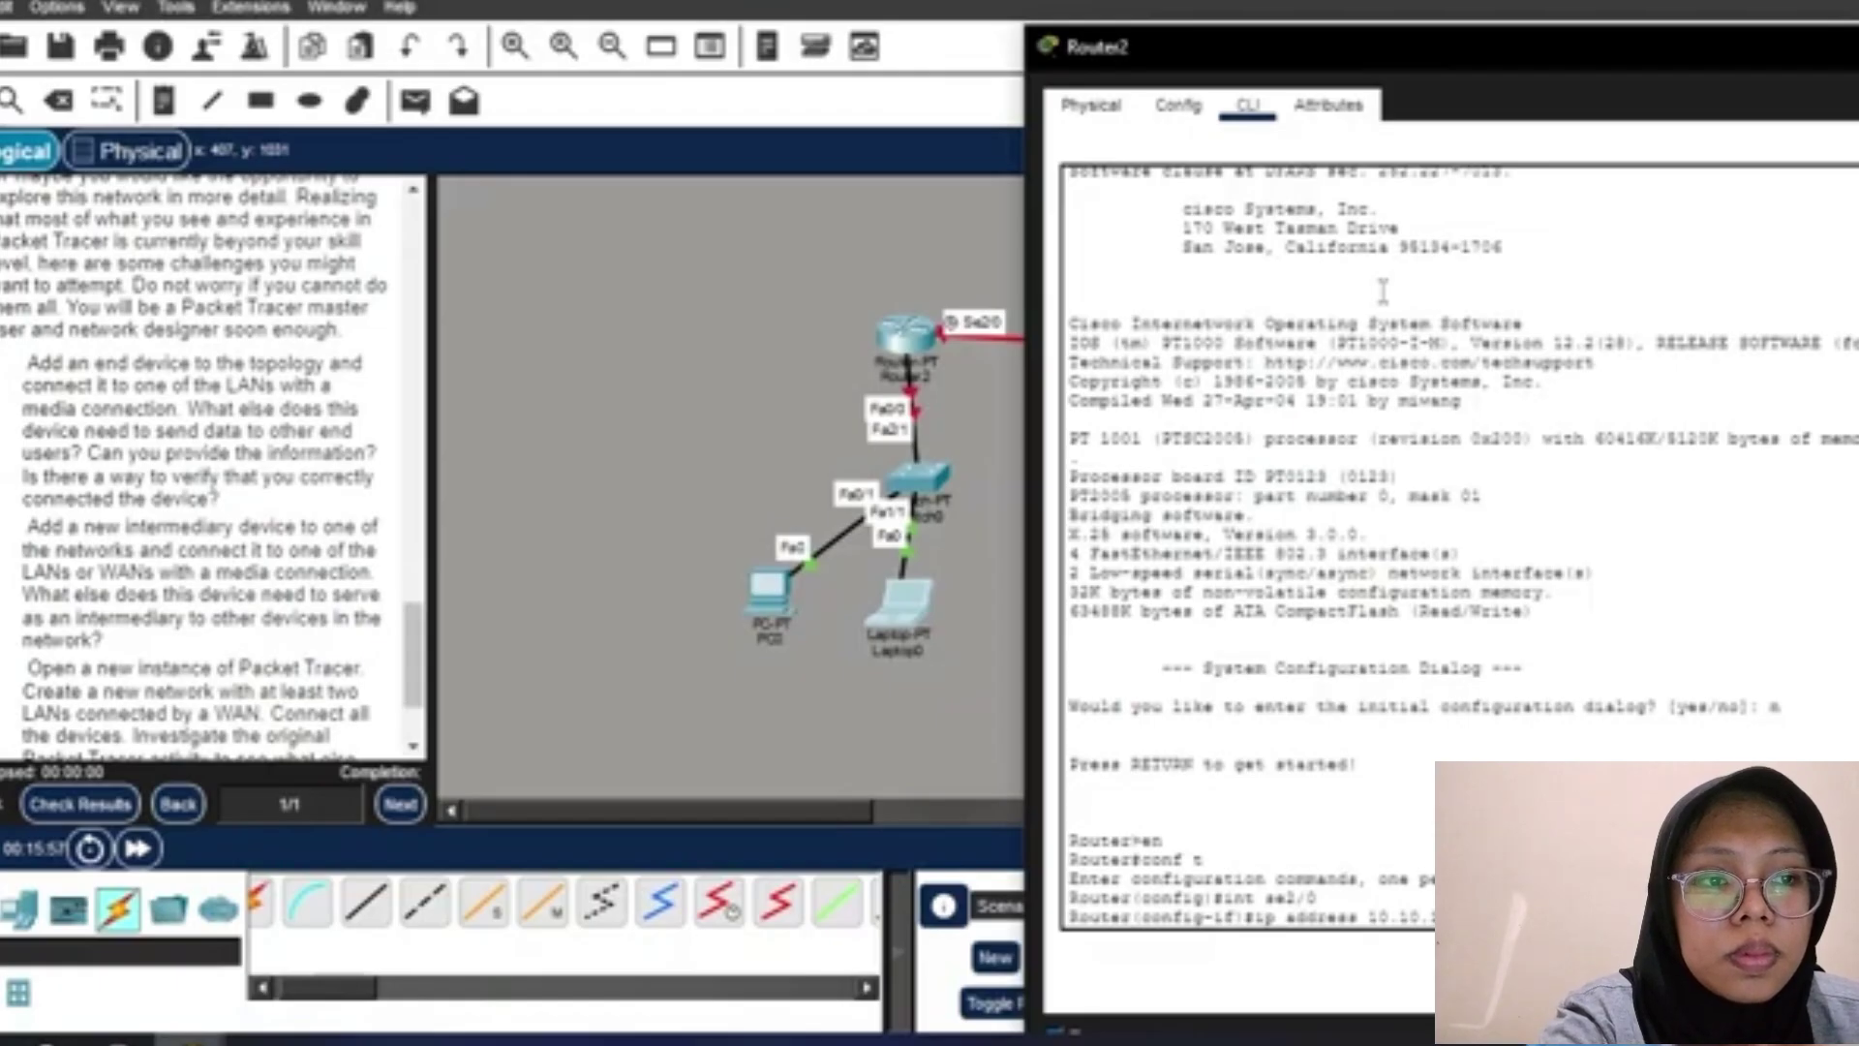
key("Return")
key("Up")
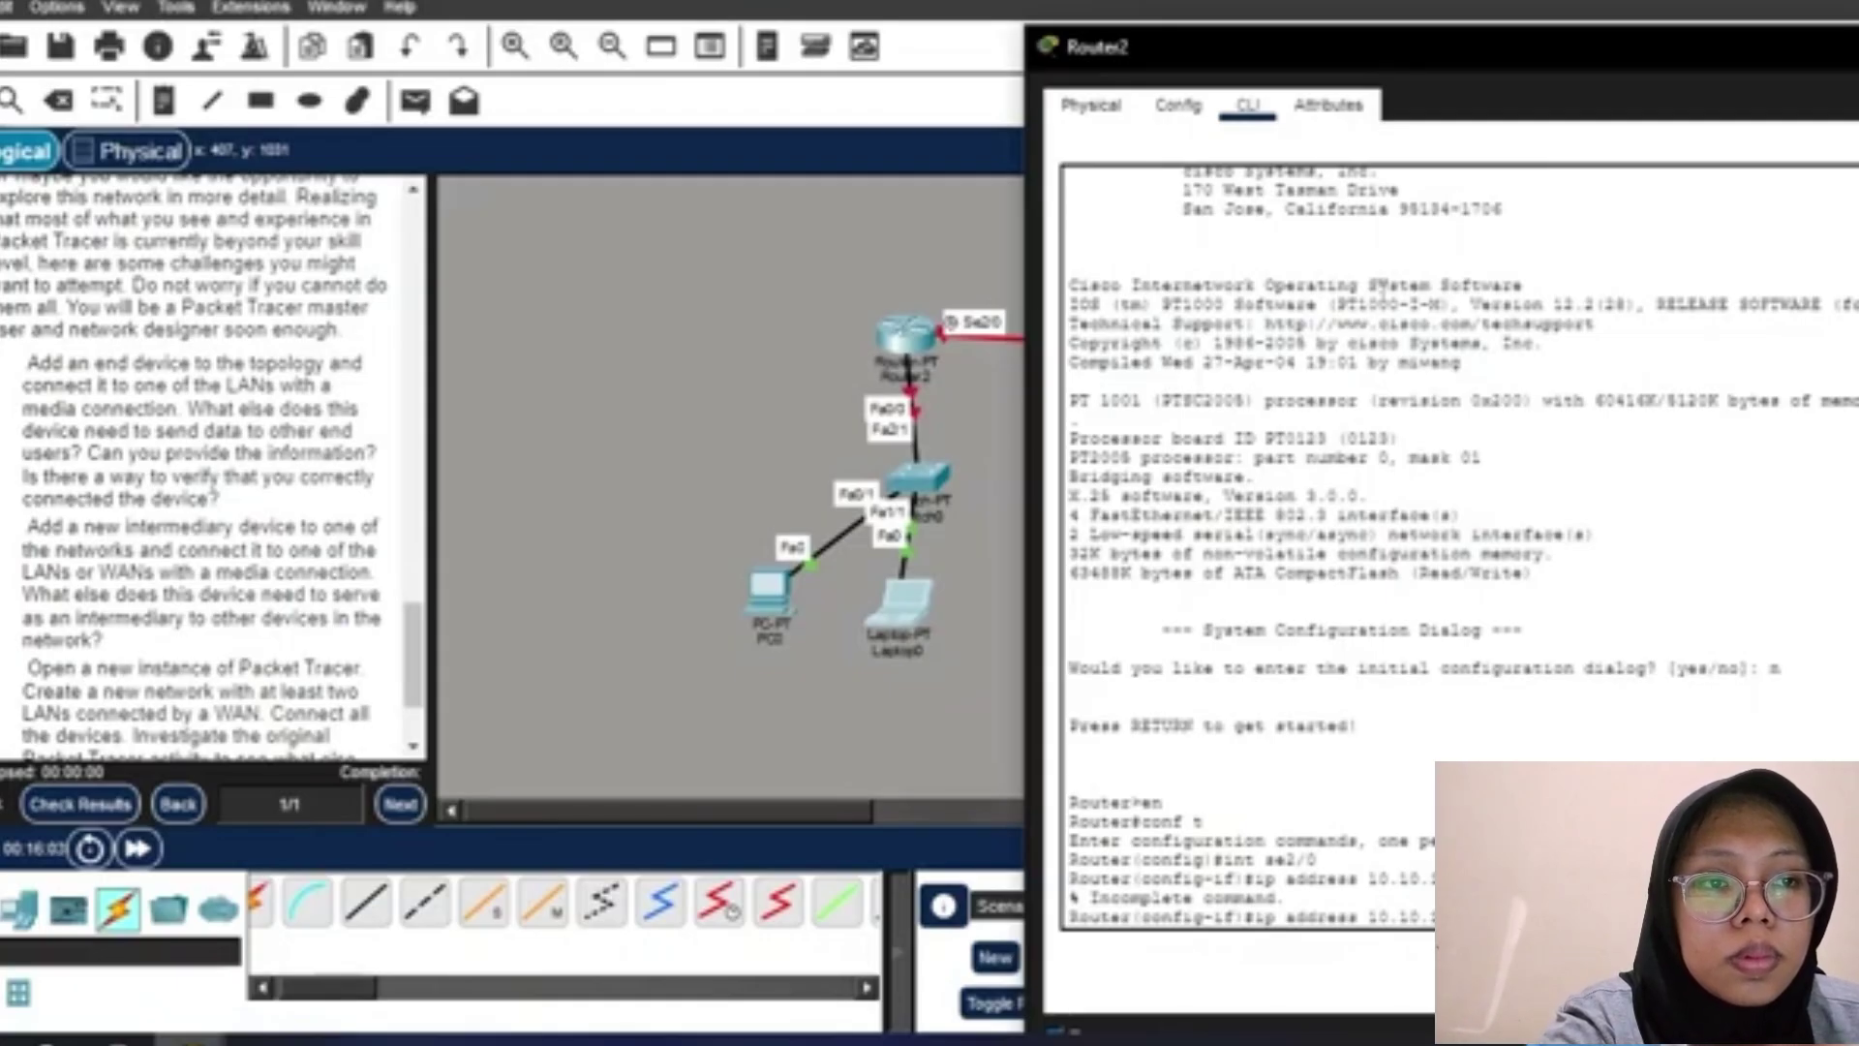
key("Return")
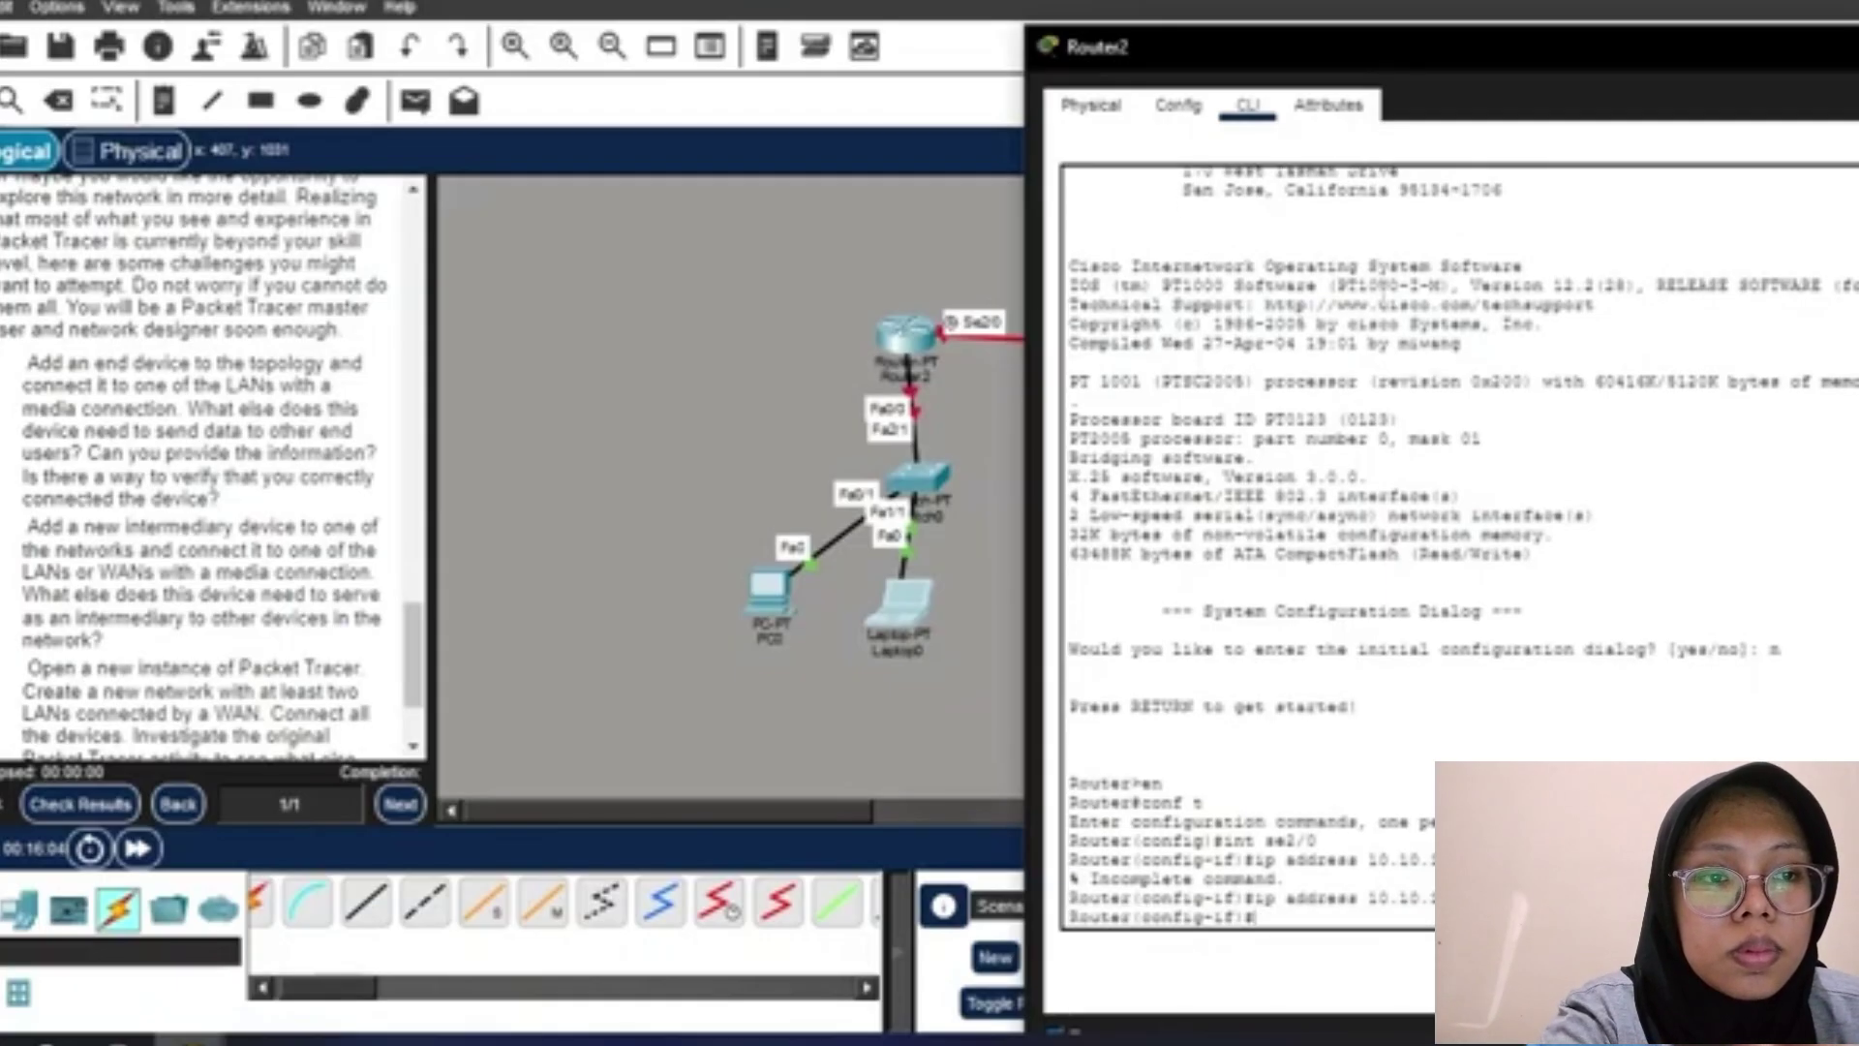
Enable Router2's se2/0 interface with no sh and leave its interface configuration mode with ex.
type("no sh")
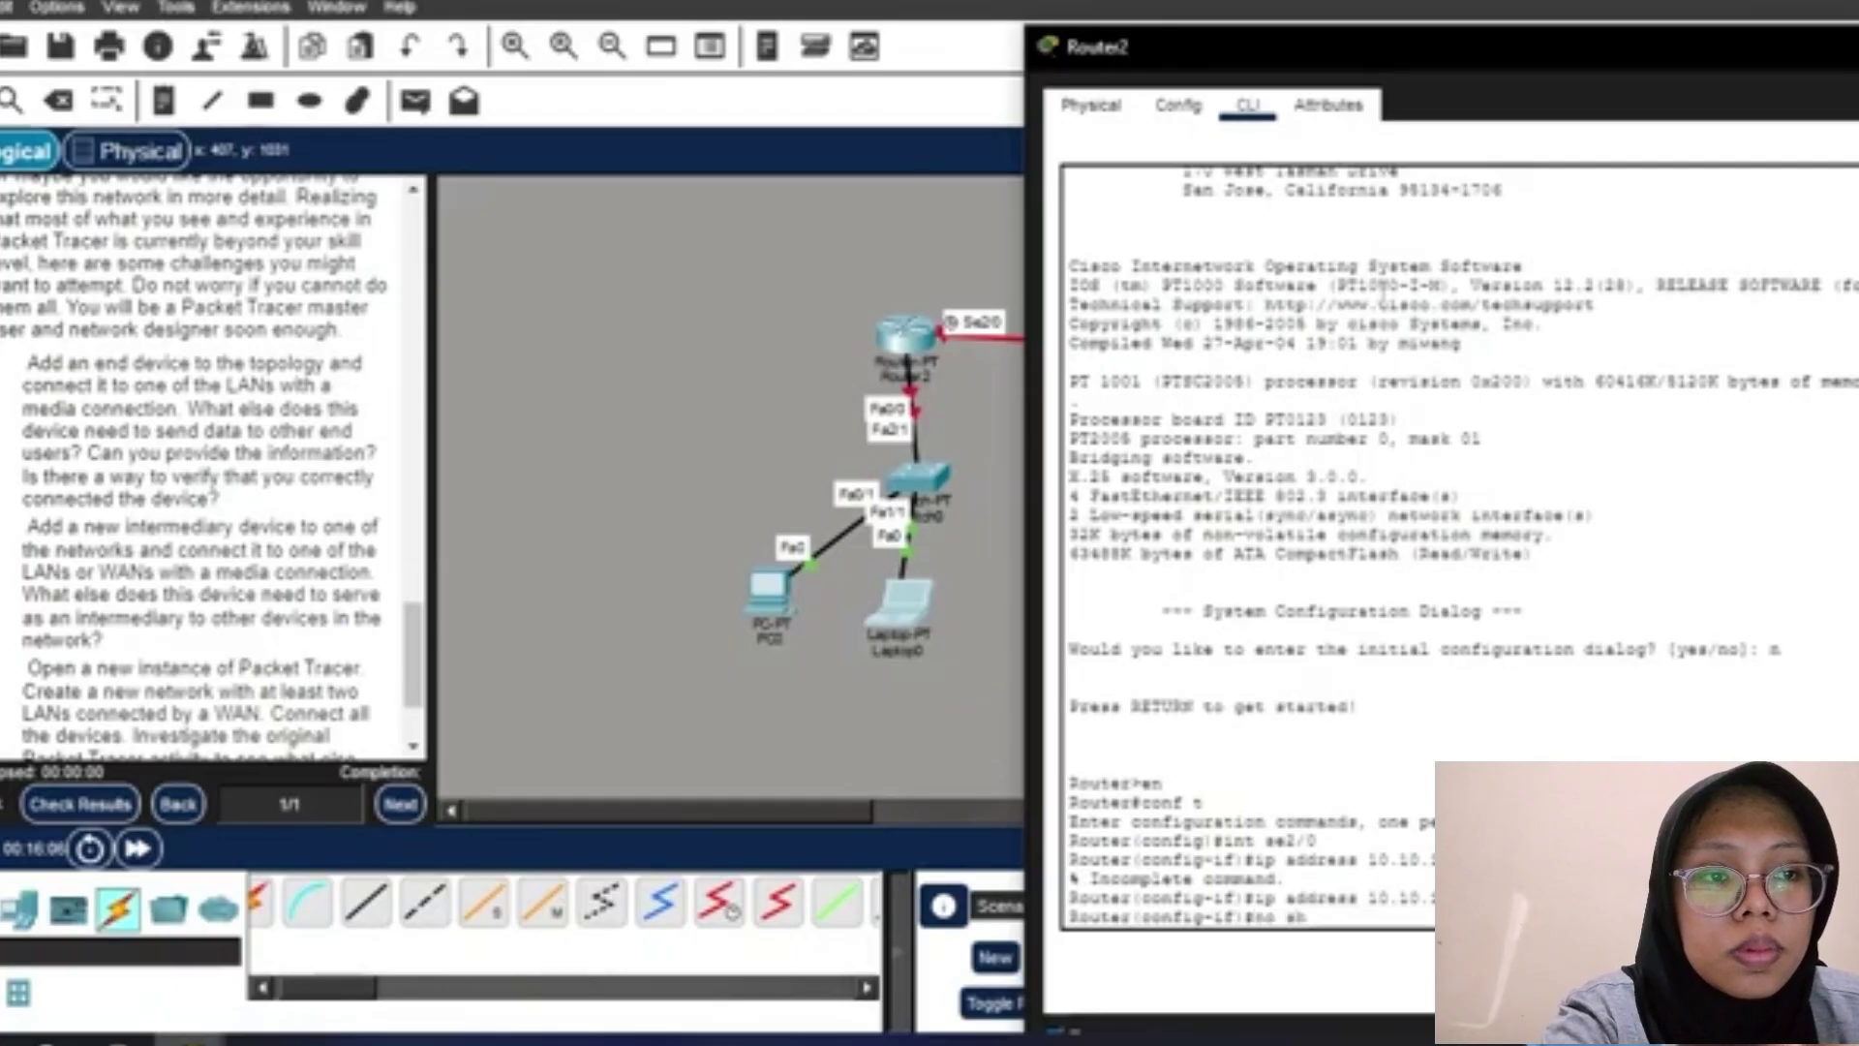
key("Return")
type("ex")
key("Return")
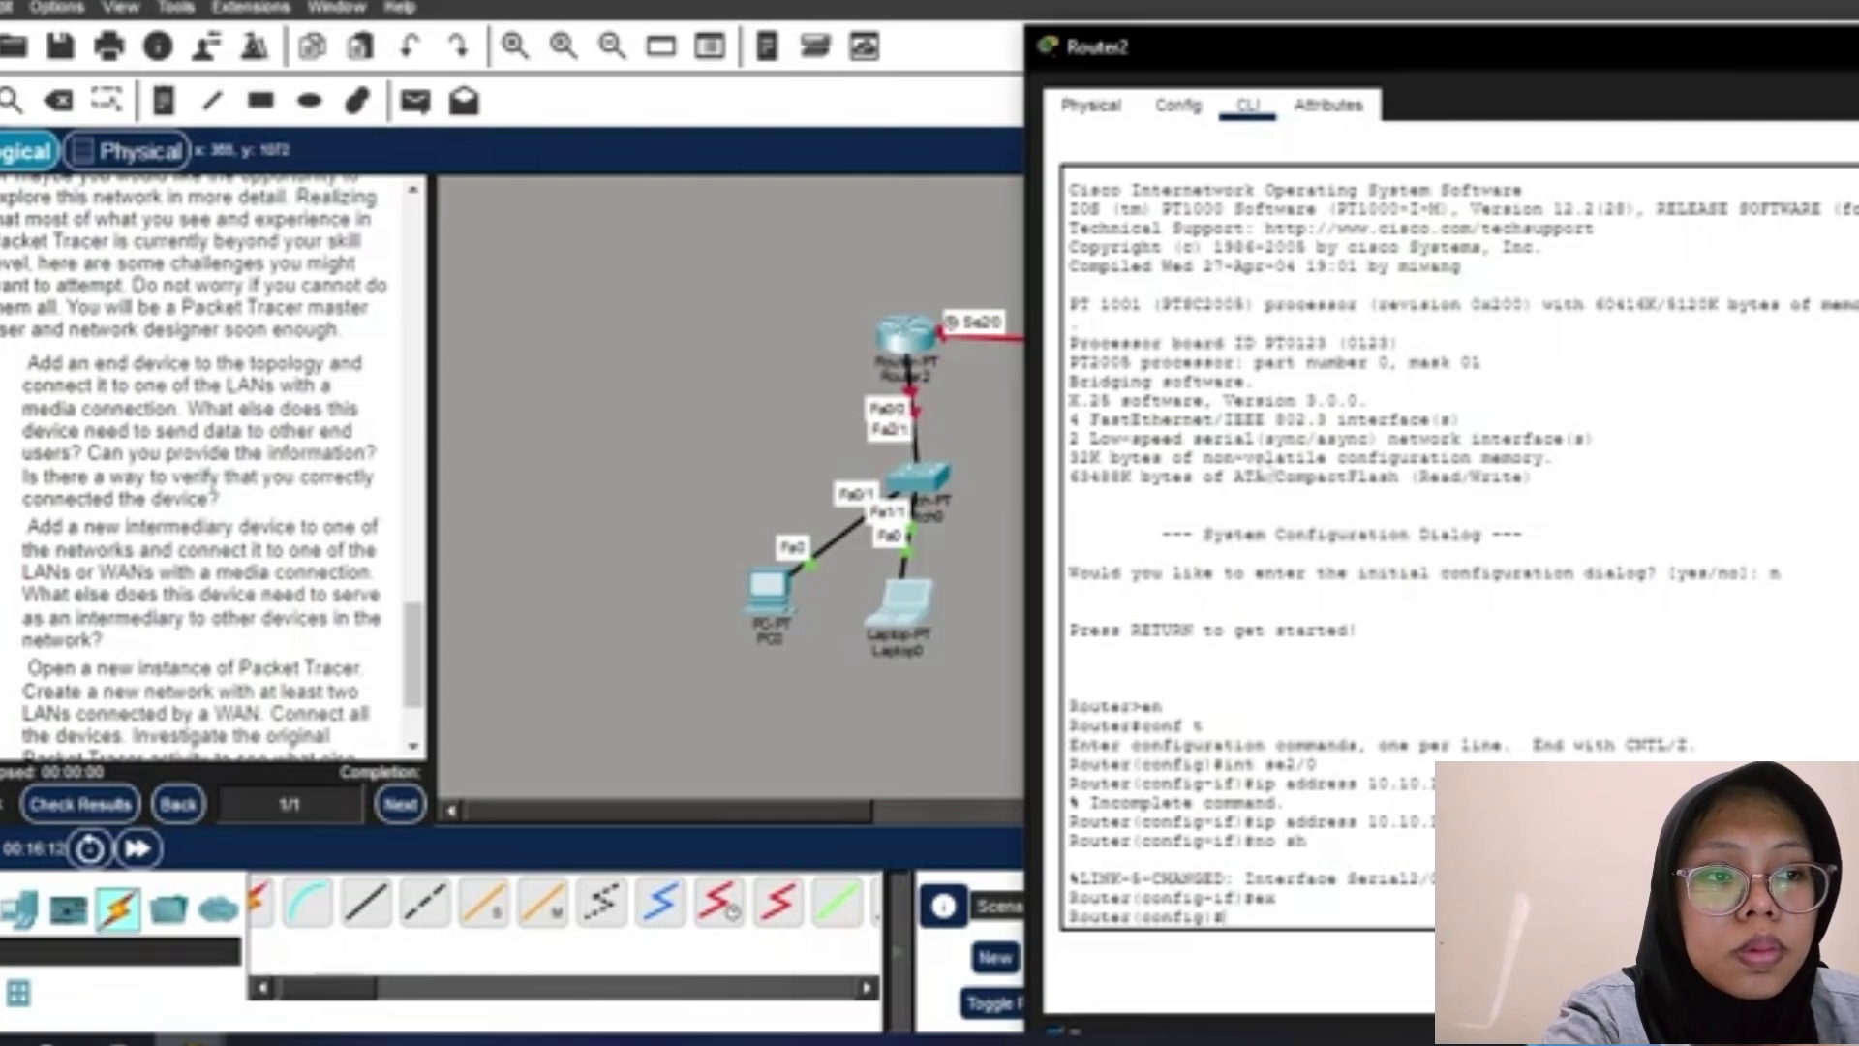
Enter interface fa0/0 on Router2 and assign it the LAN's gateway address 192.168.5.1 with the ip address command.
type("int f")
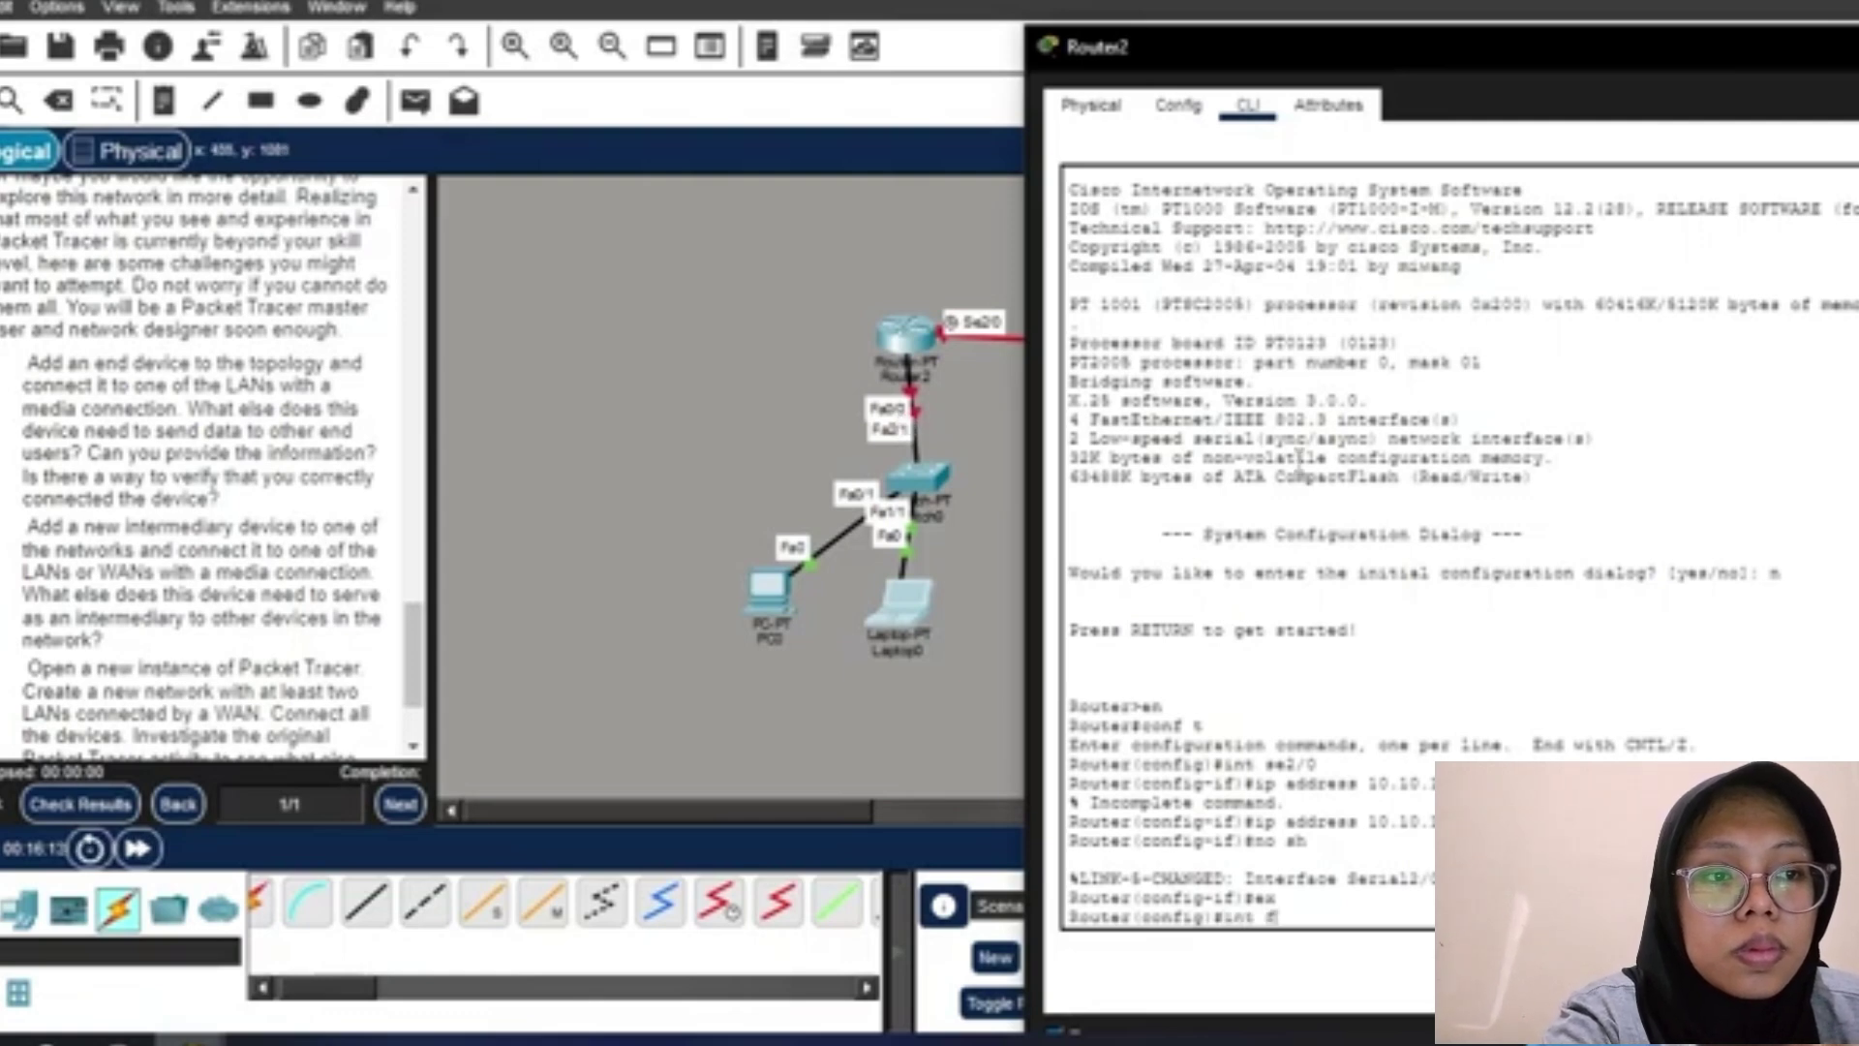
type("a")
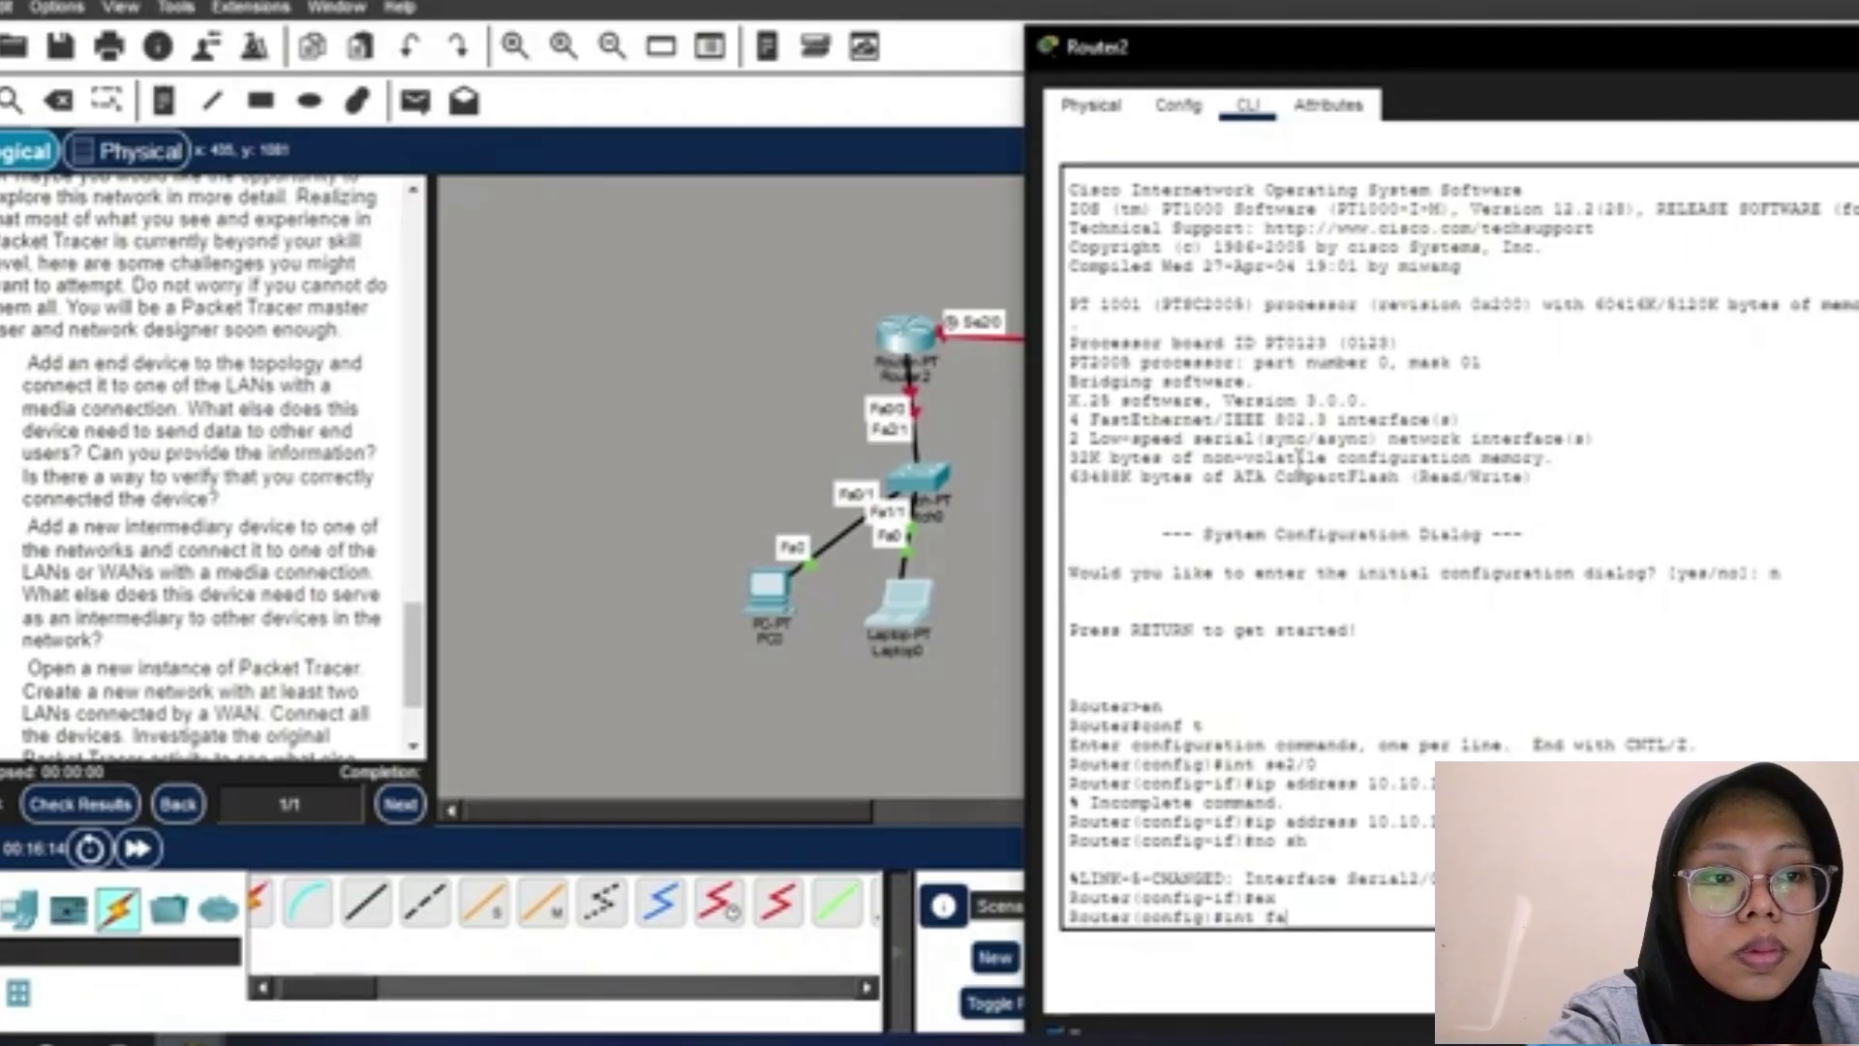
type("0/0")
key("Return")
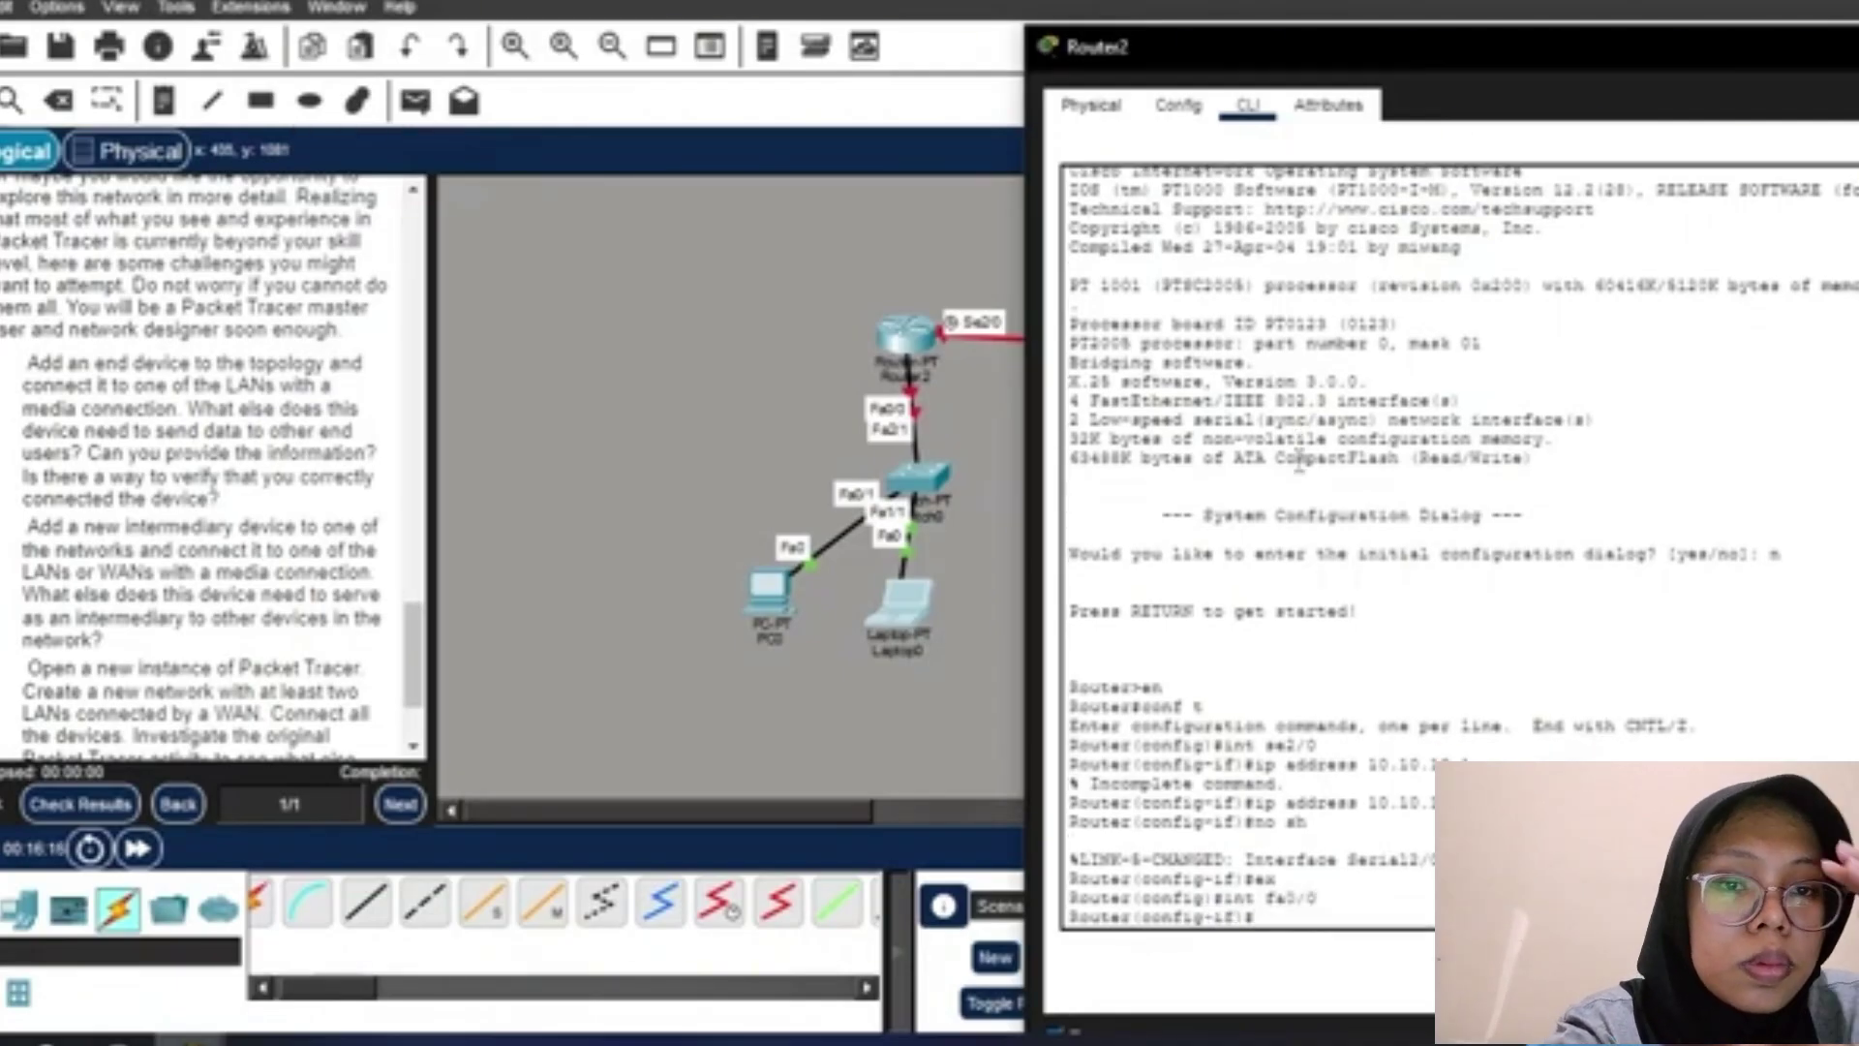
type("ip a")
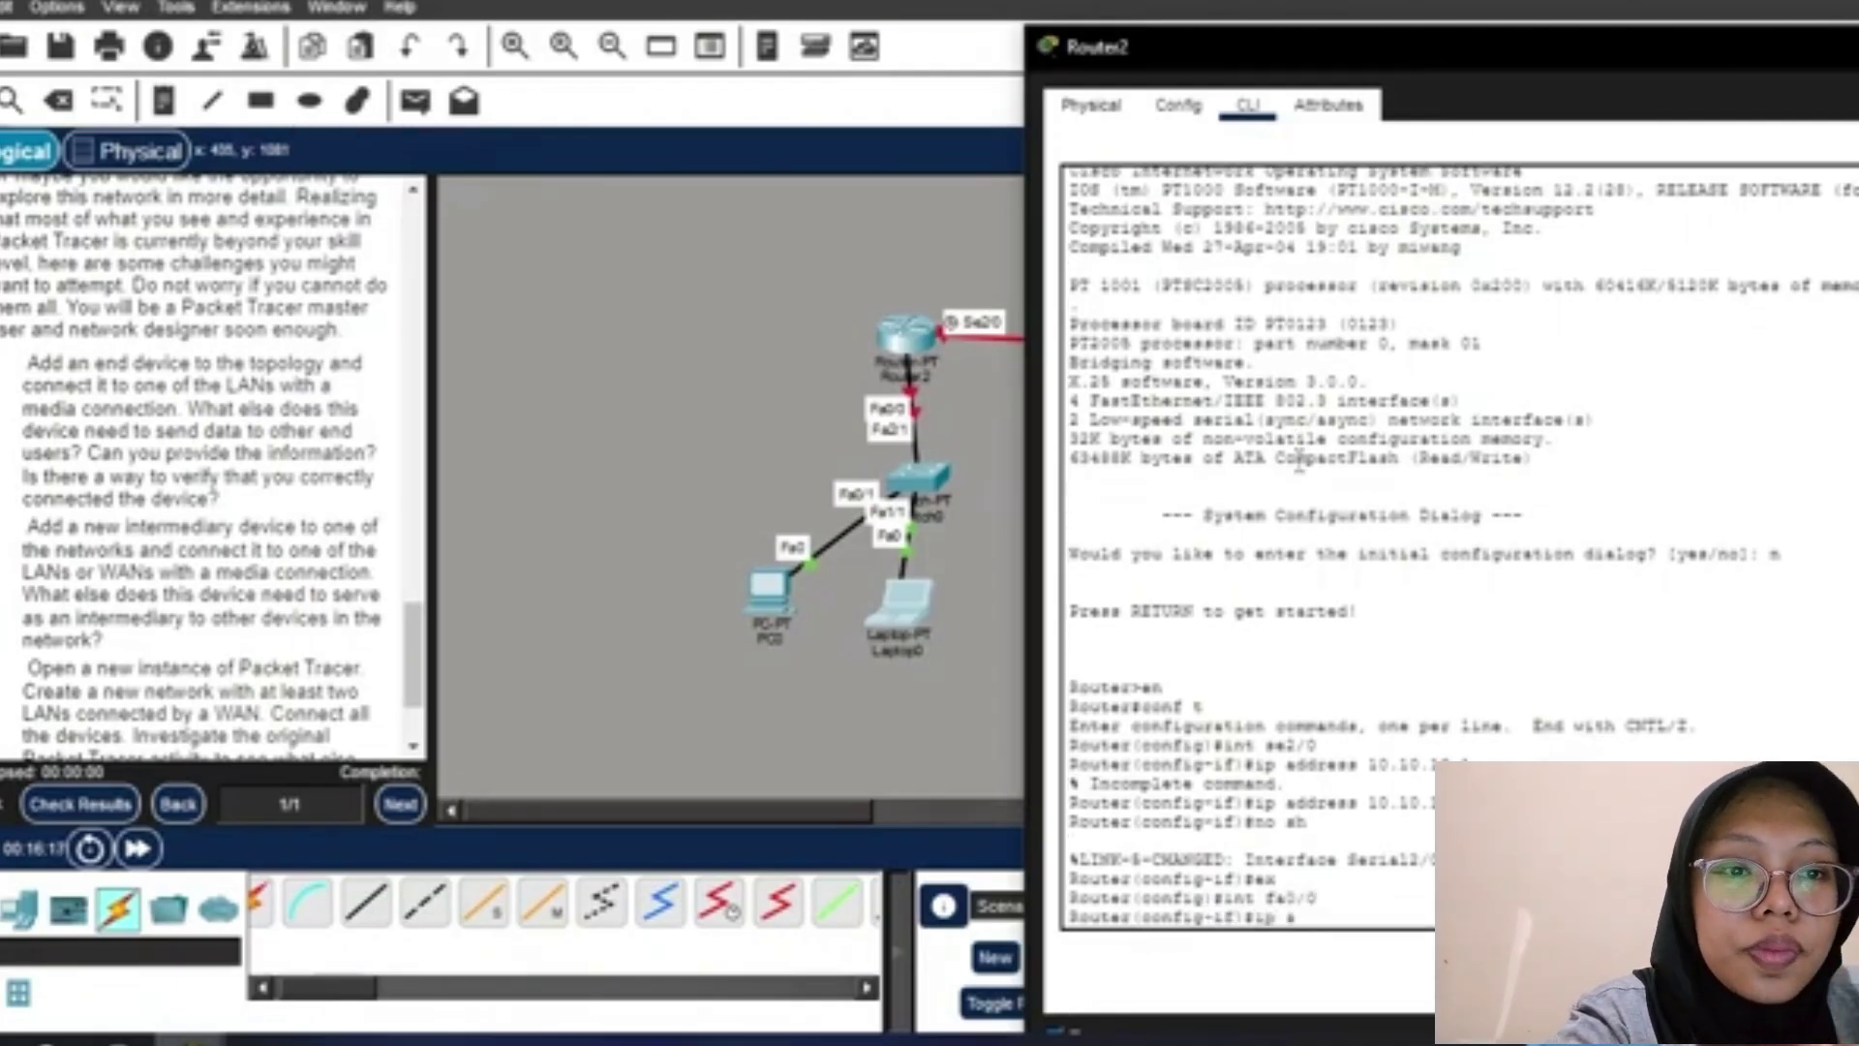
type("ddress 192.16")
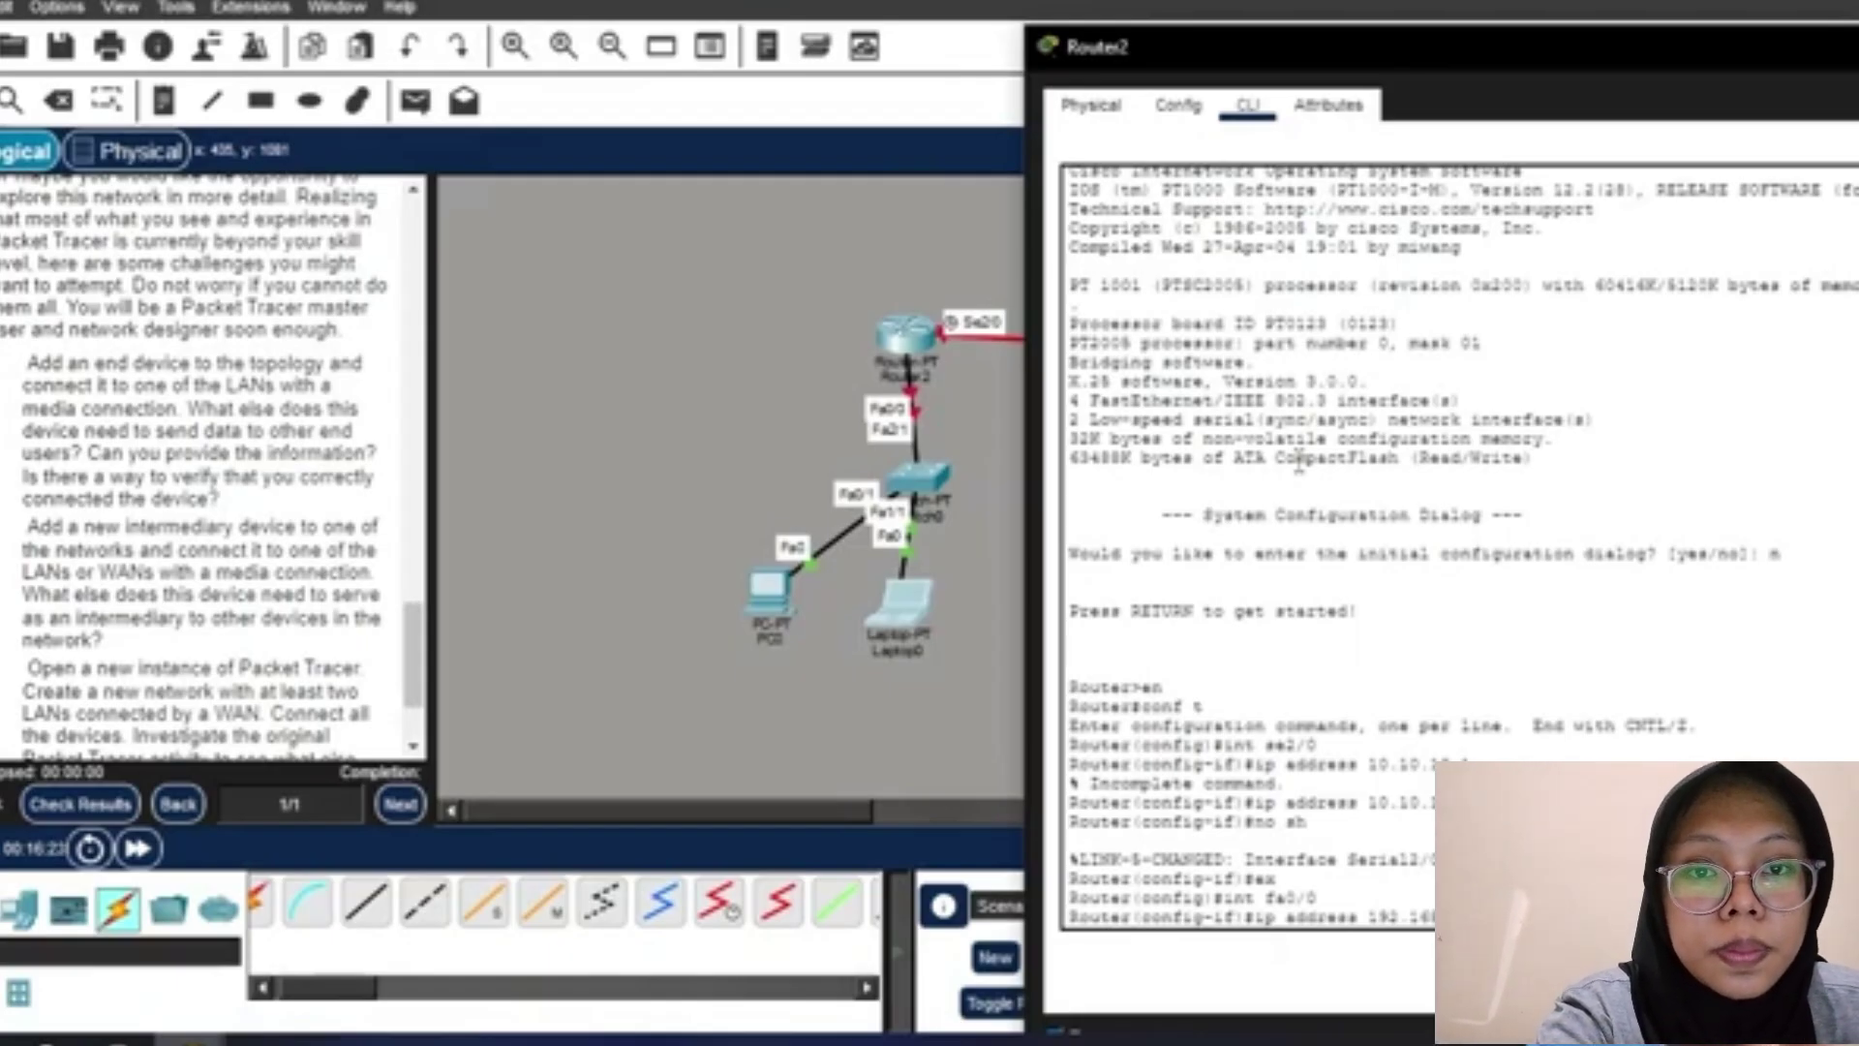
key("Return")
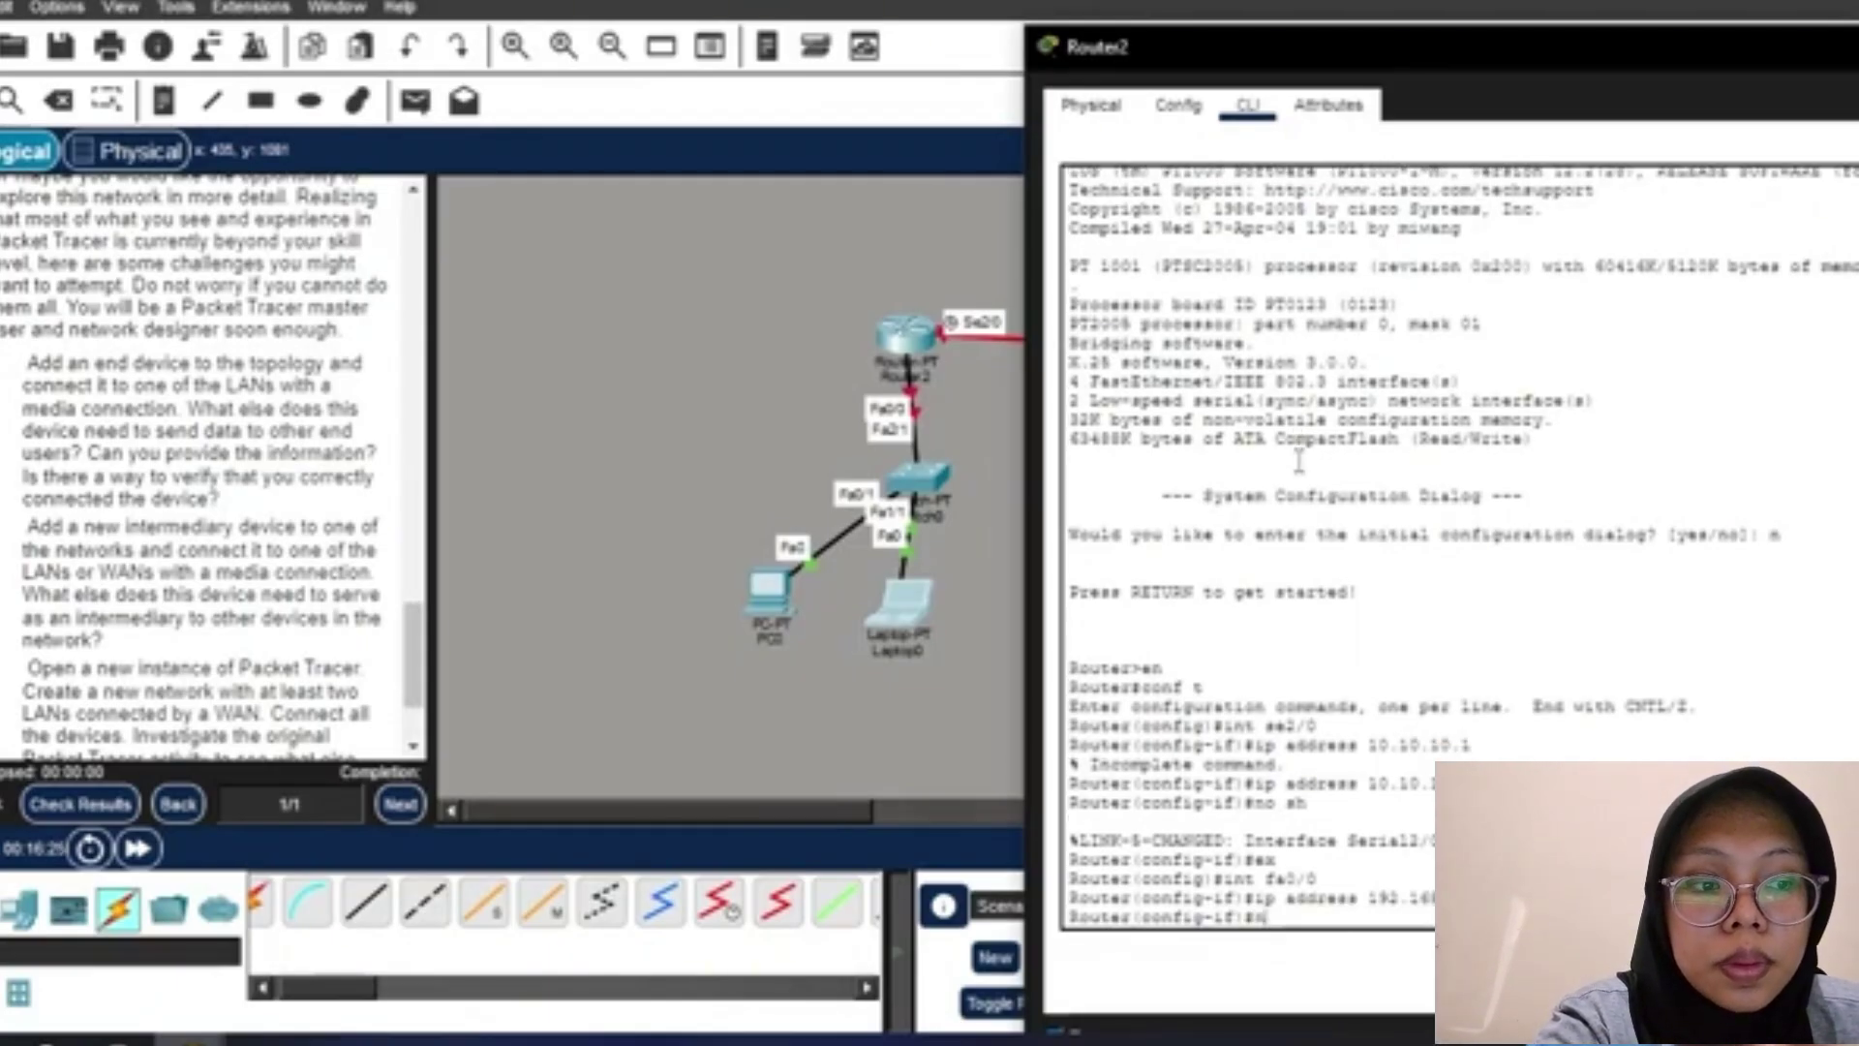
Enable Router2's fa0/0 interface with no sh and return to global configuration mode with ex.
type("no sh")
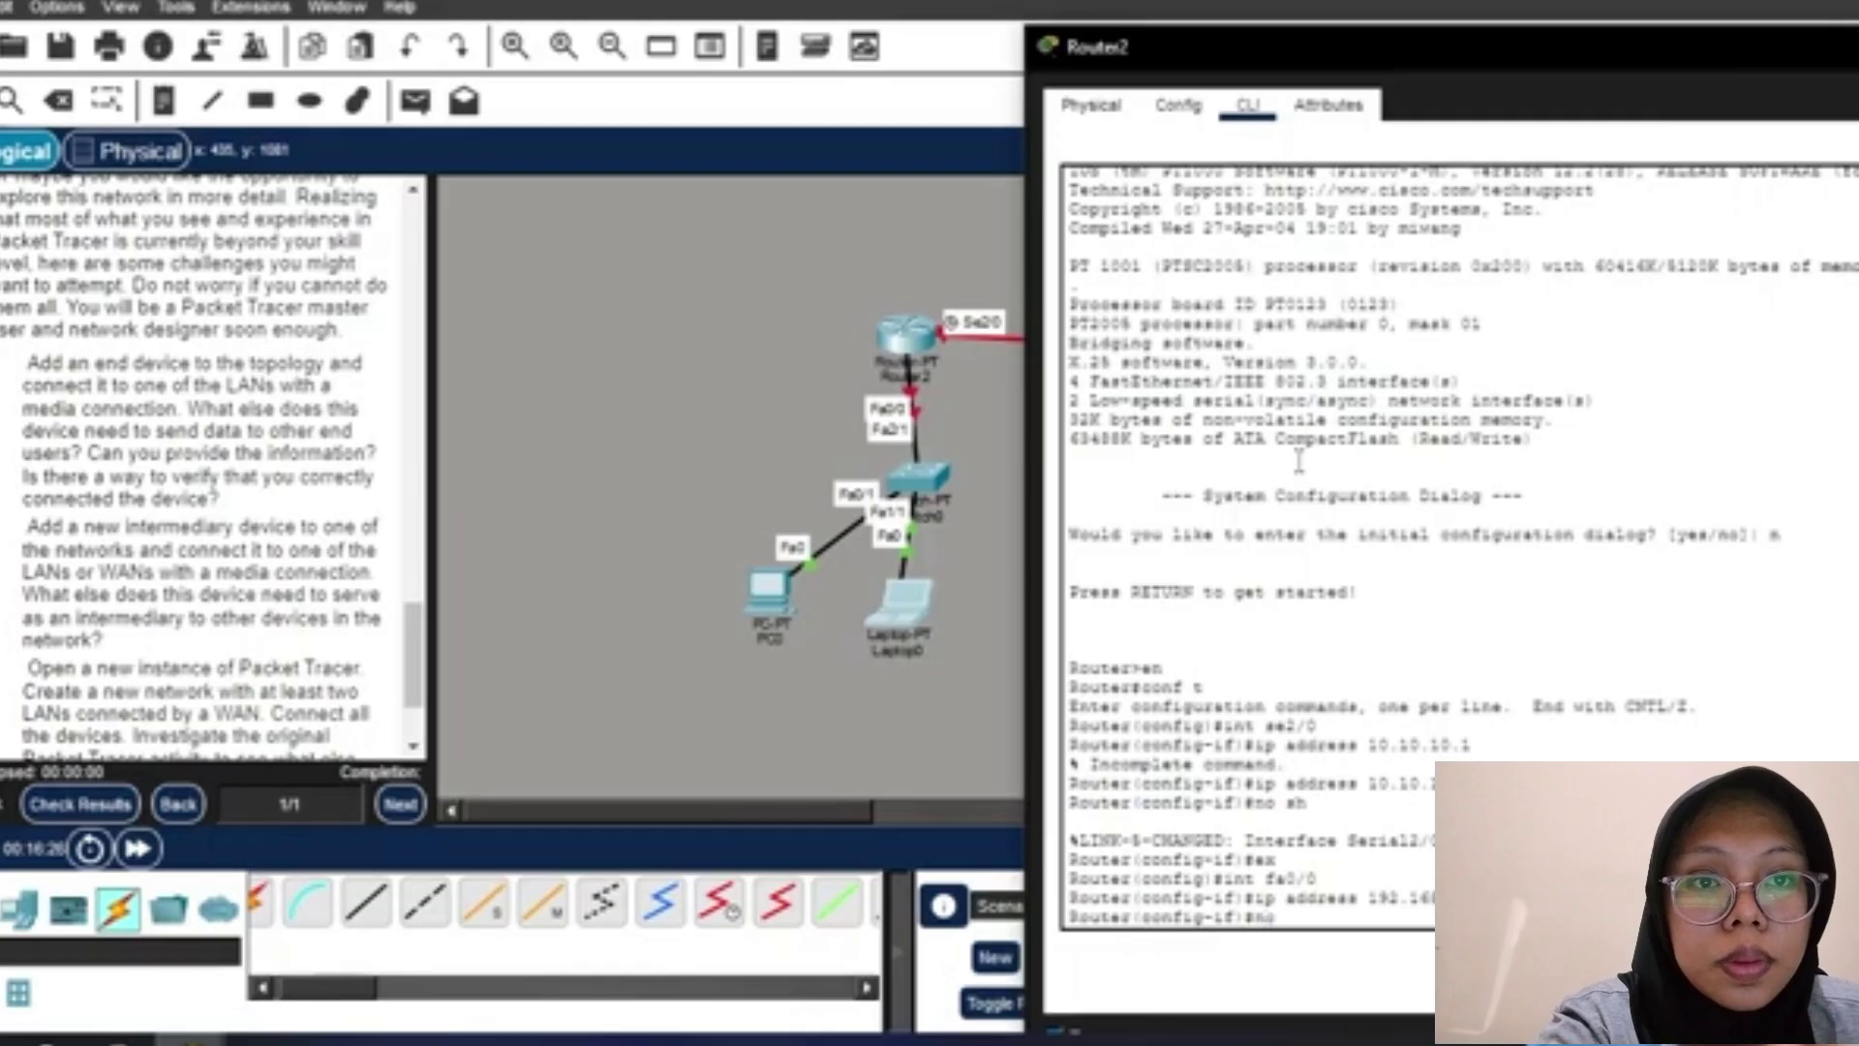
key("Return")
type("ex")
key("Return")
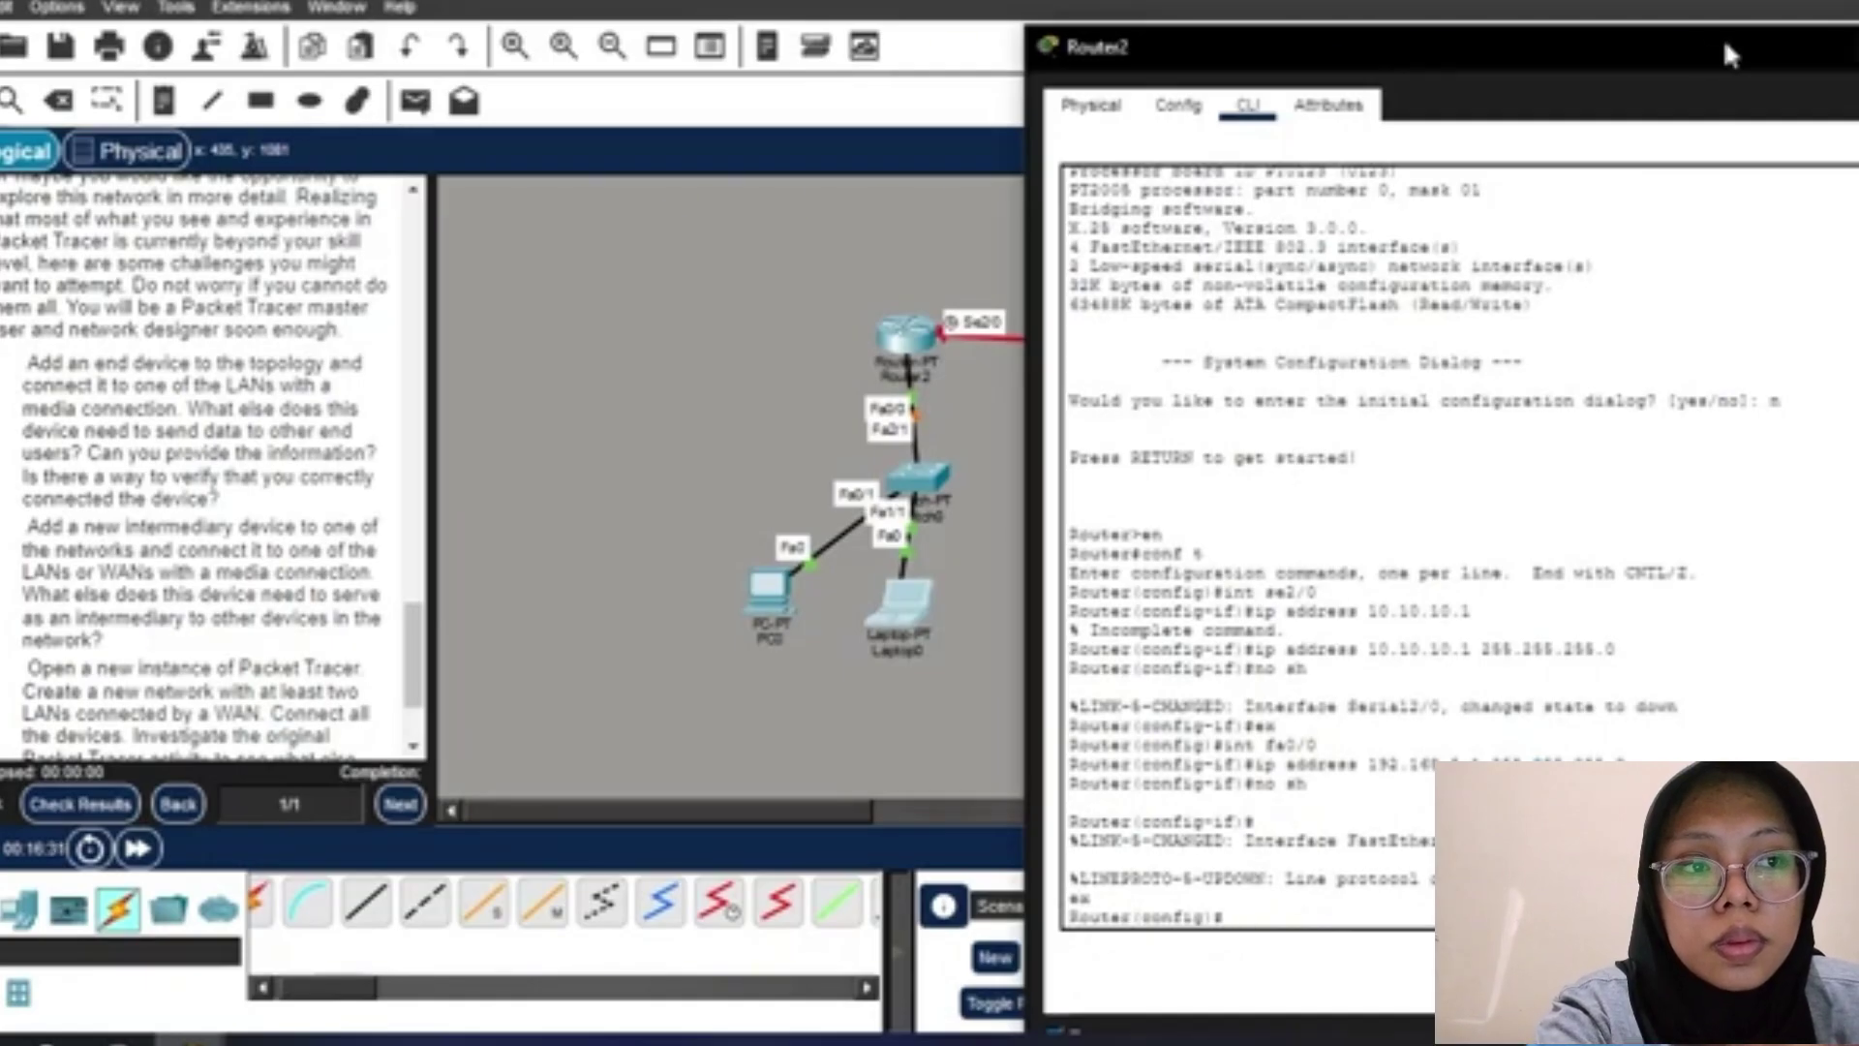
Close Router2's window and set Laptop1's default gateway to 192.168.6.1 in its IP configuration.
left_click_drag(1706, 61, 1079, 49)
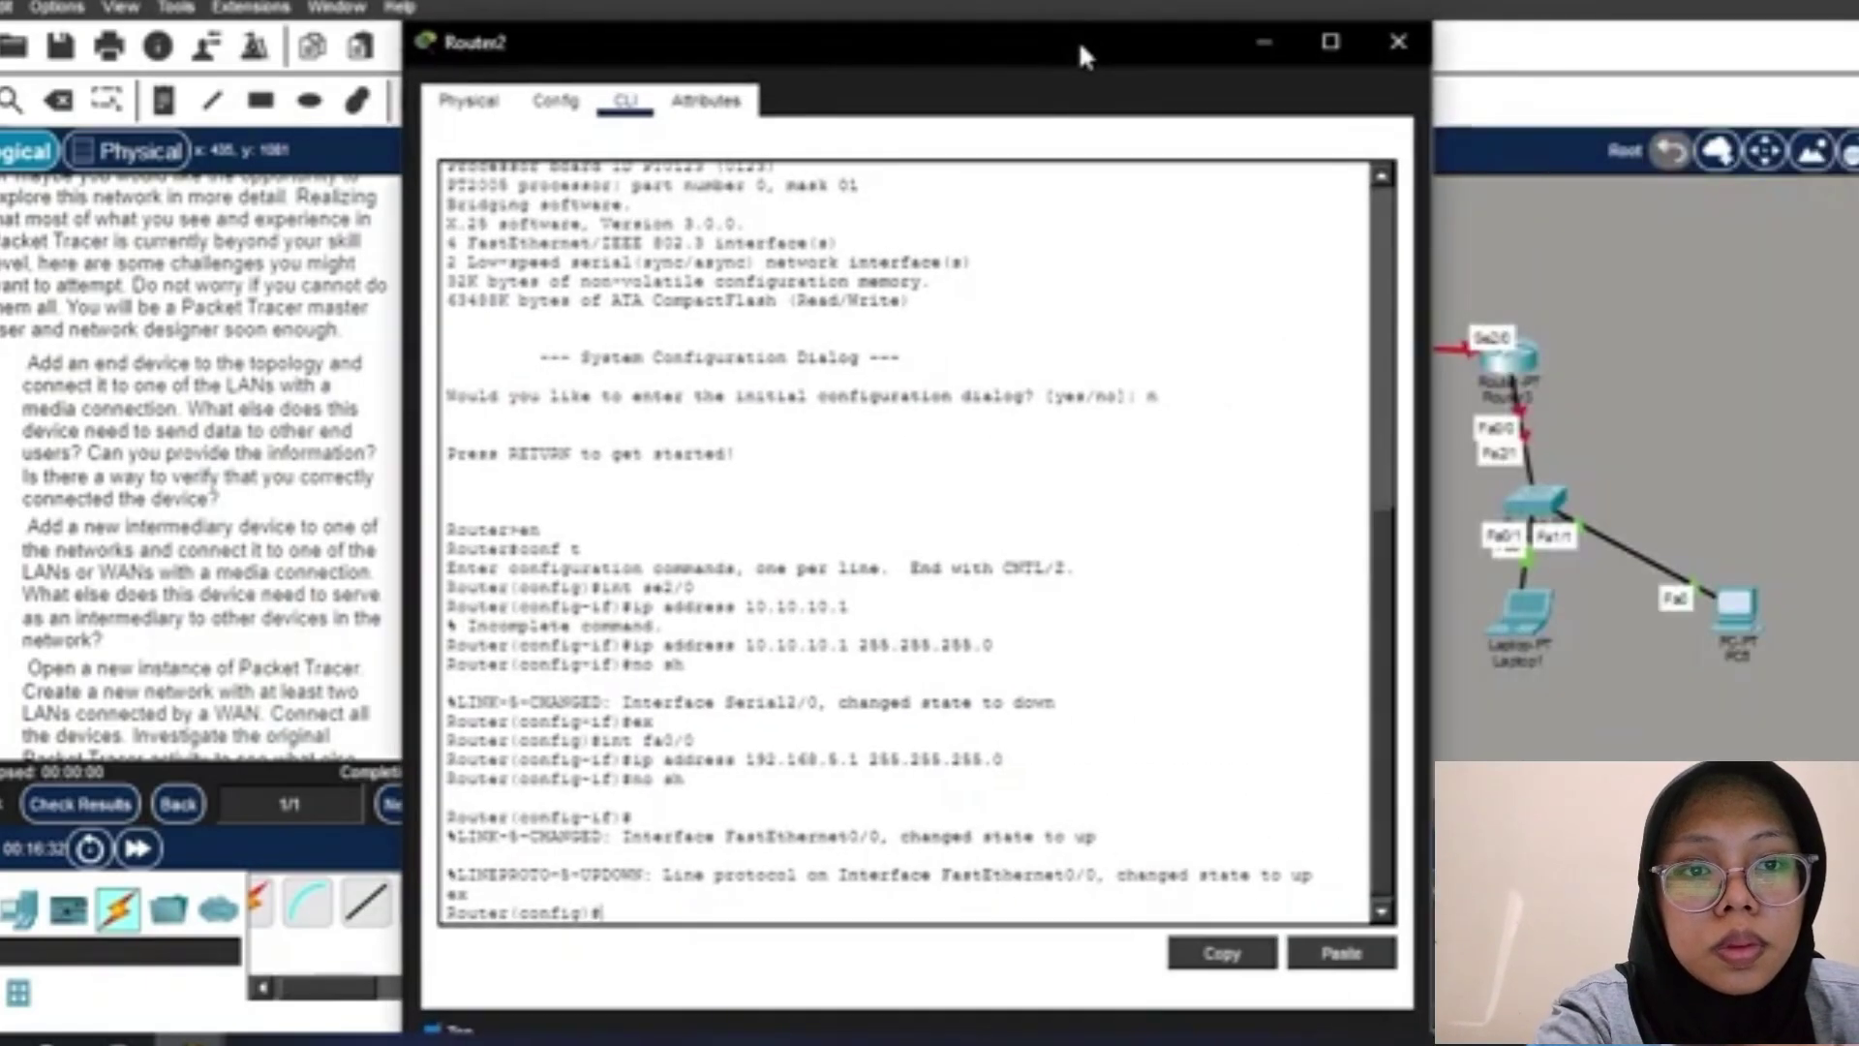
left_click(1400, 42)
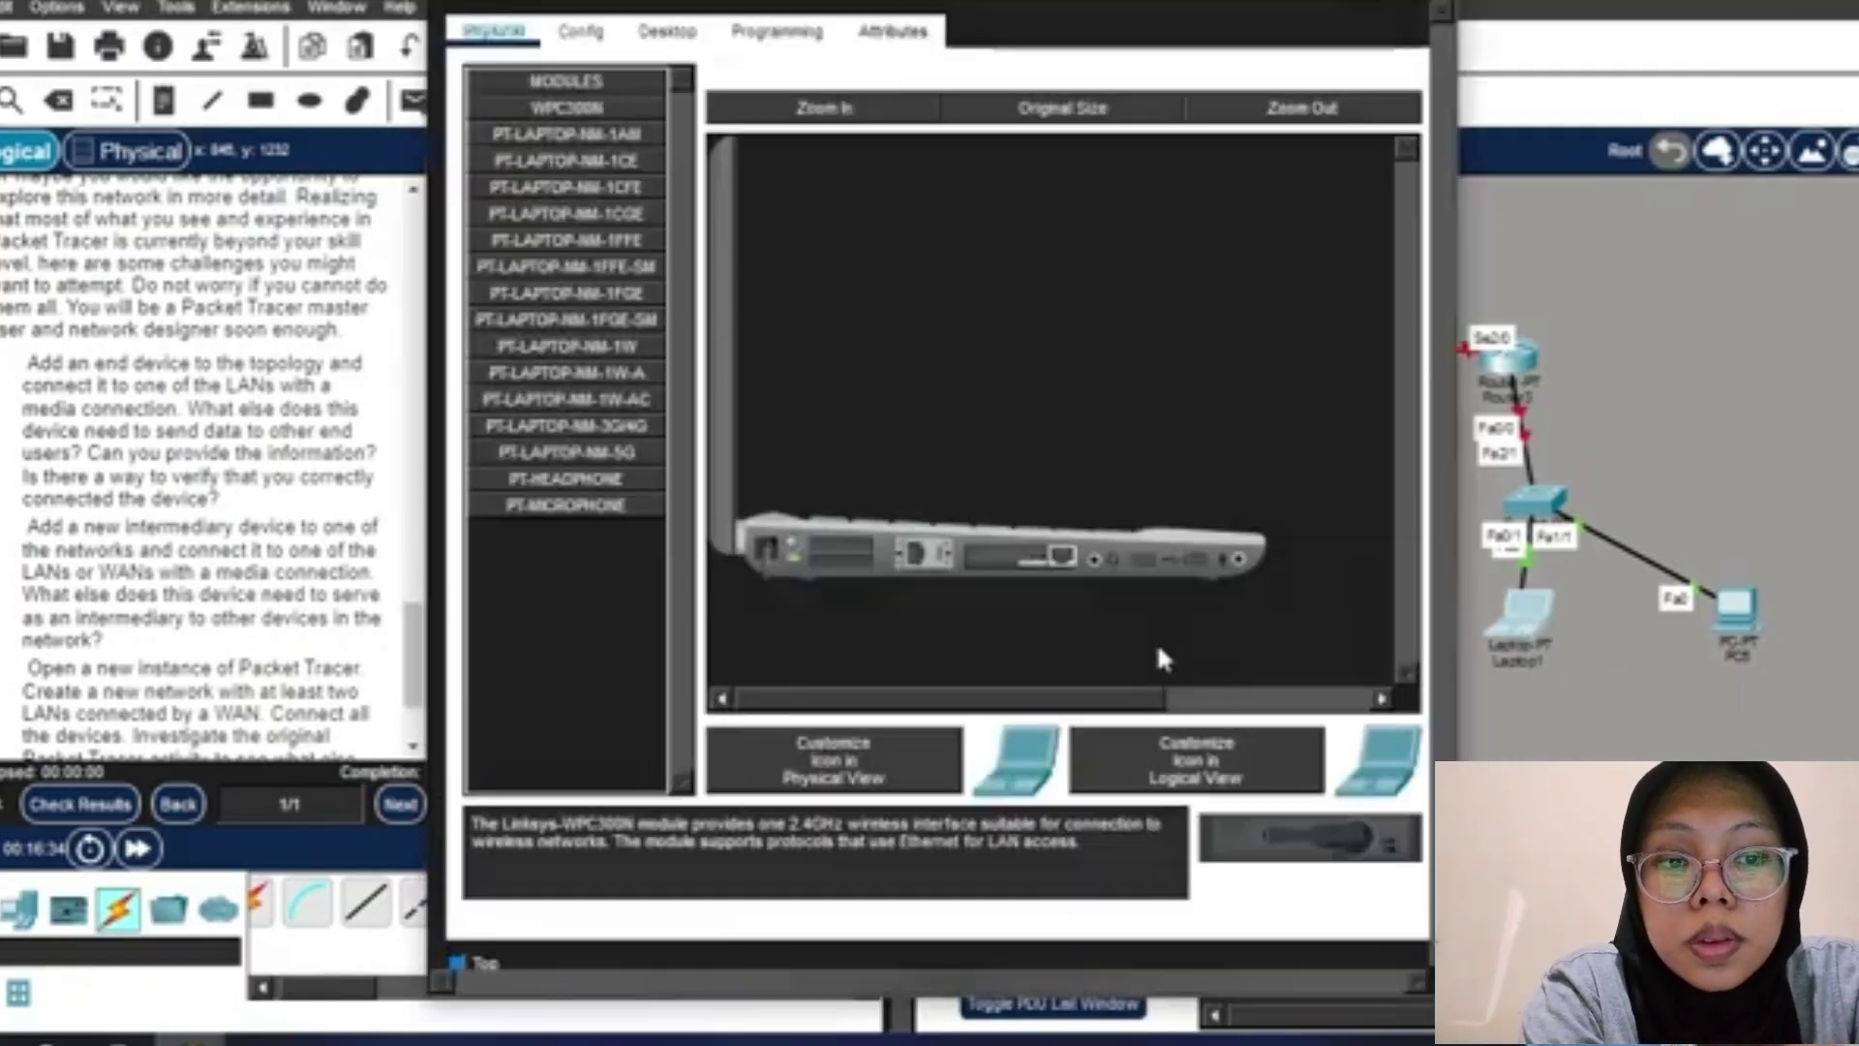
left_click(685, 44)
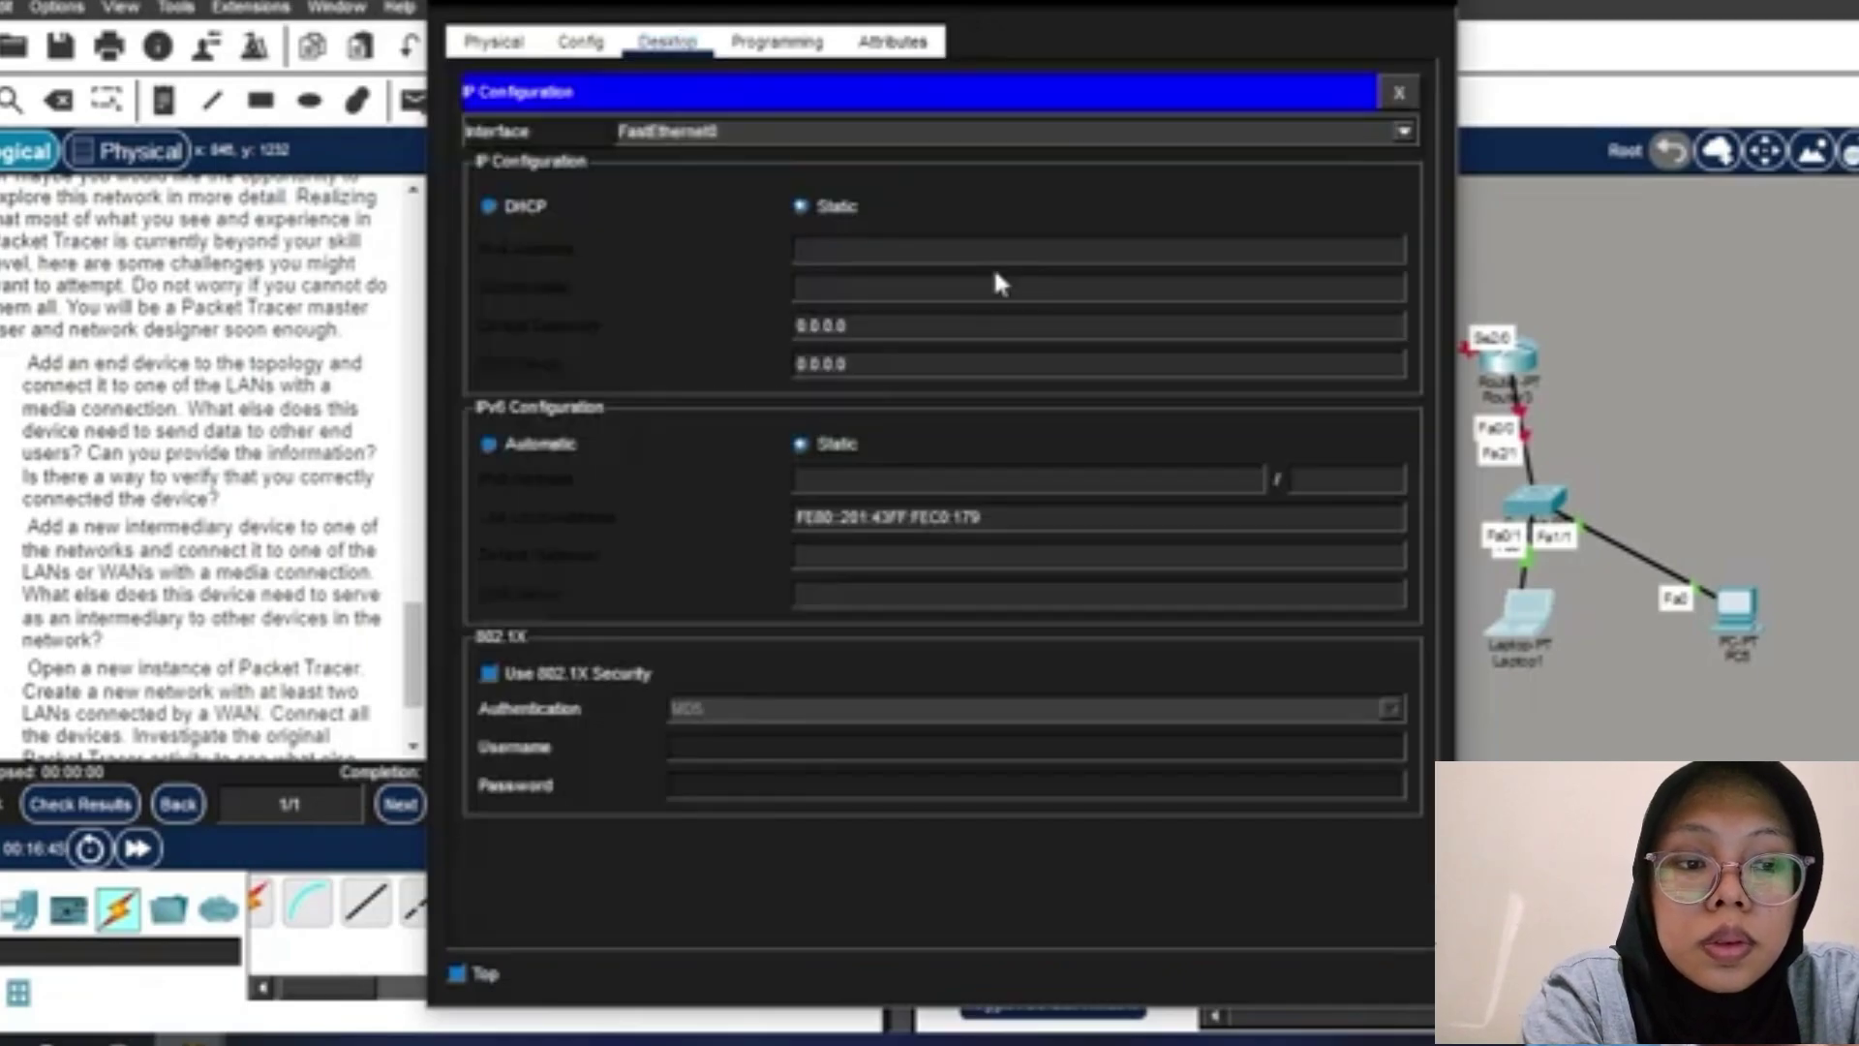
left_click_drag(925, 321, 762, 322)
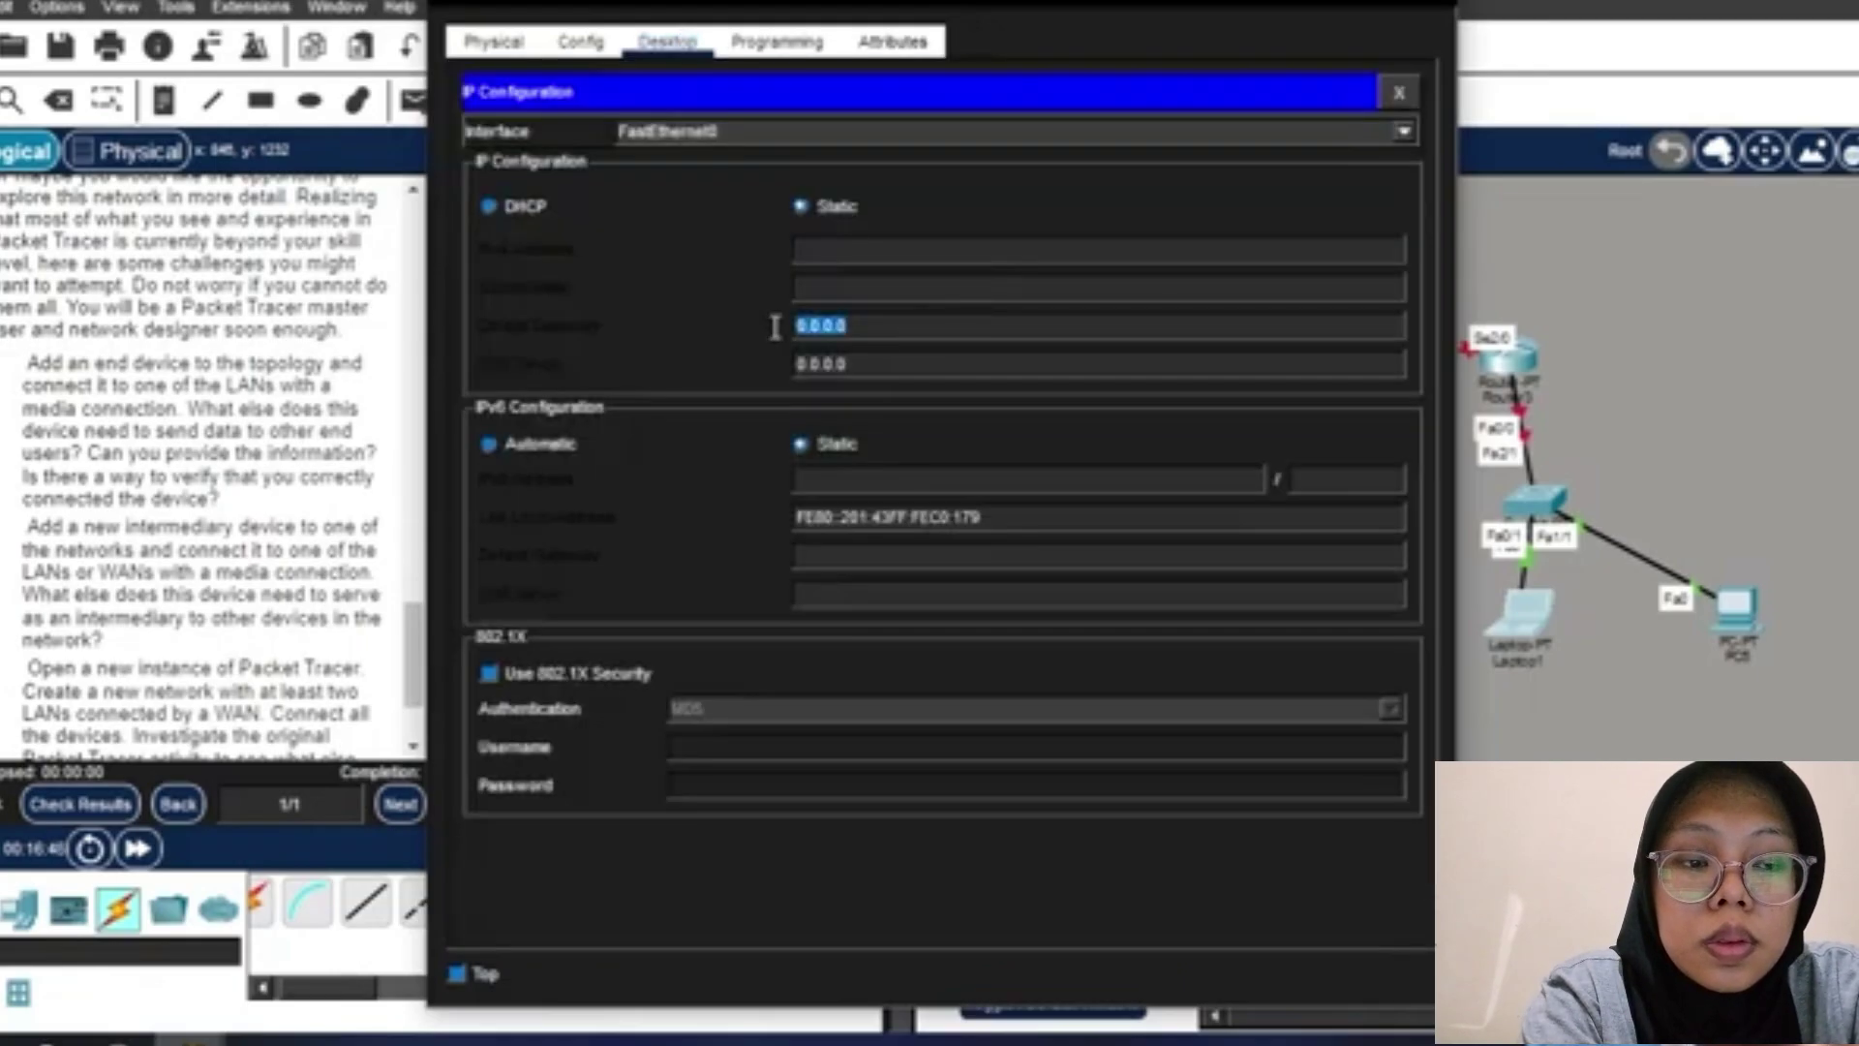
type("192.168.5.1")
key("Left")
key("Left")
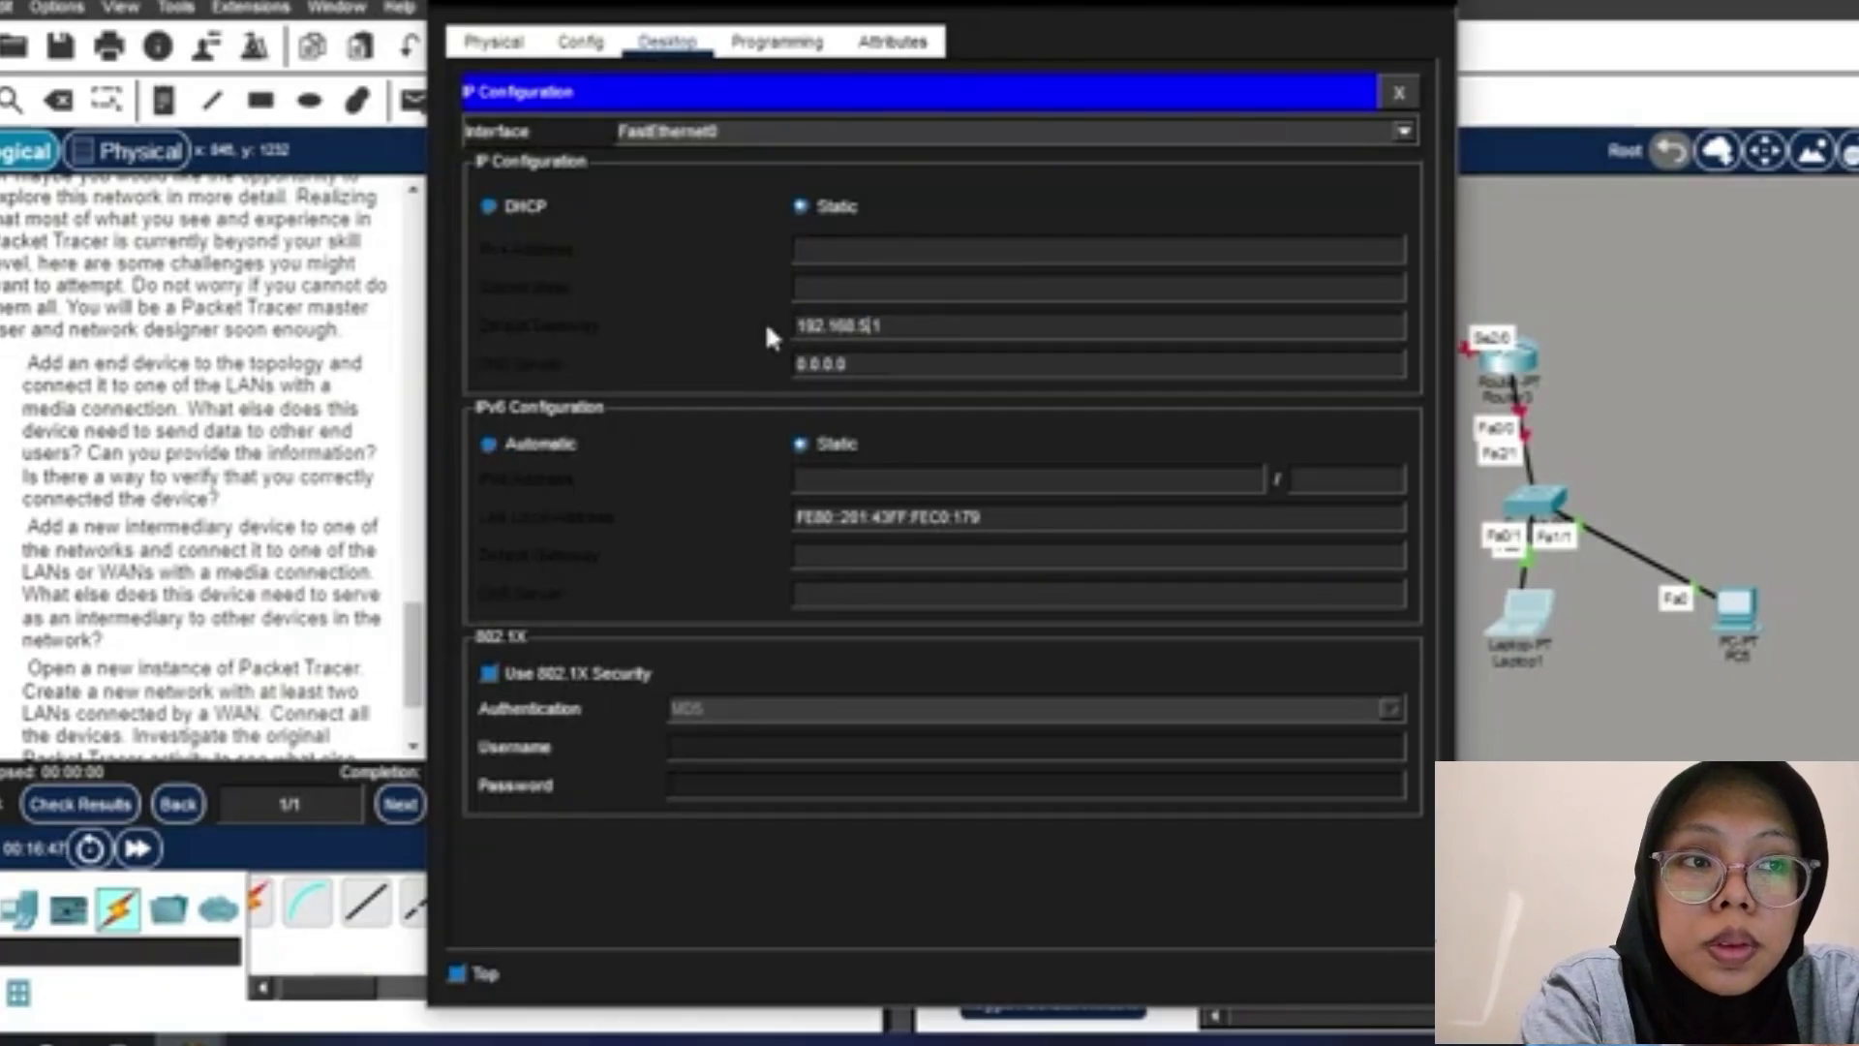
key("BackSpace")
type("6")
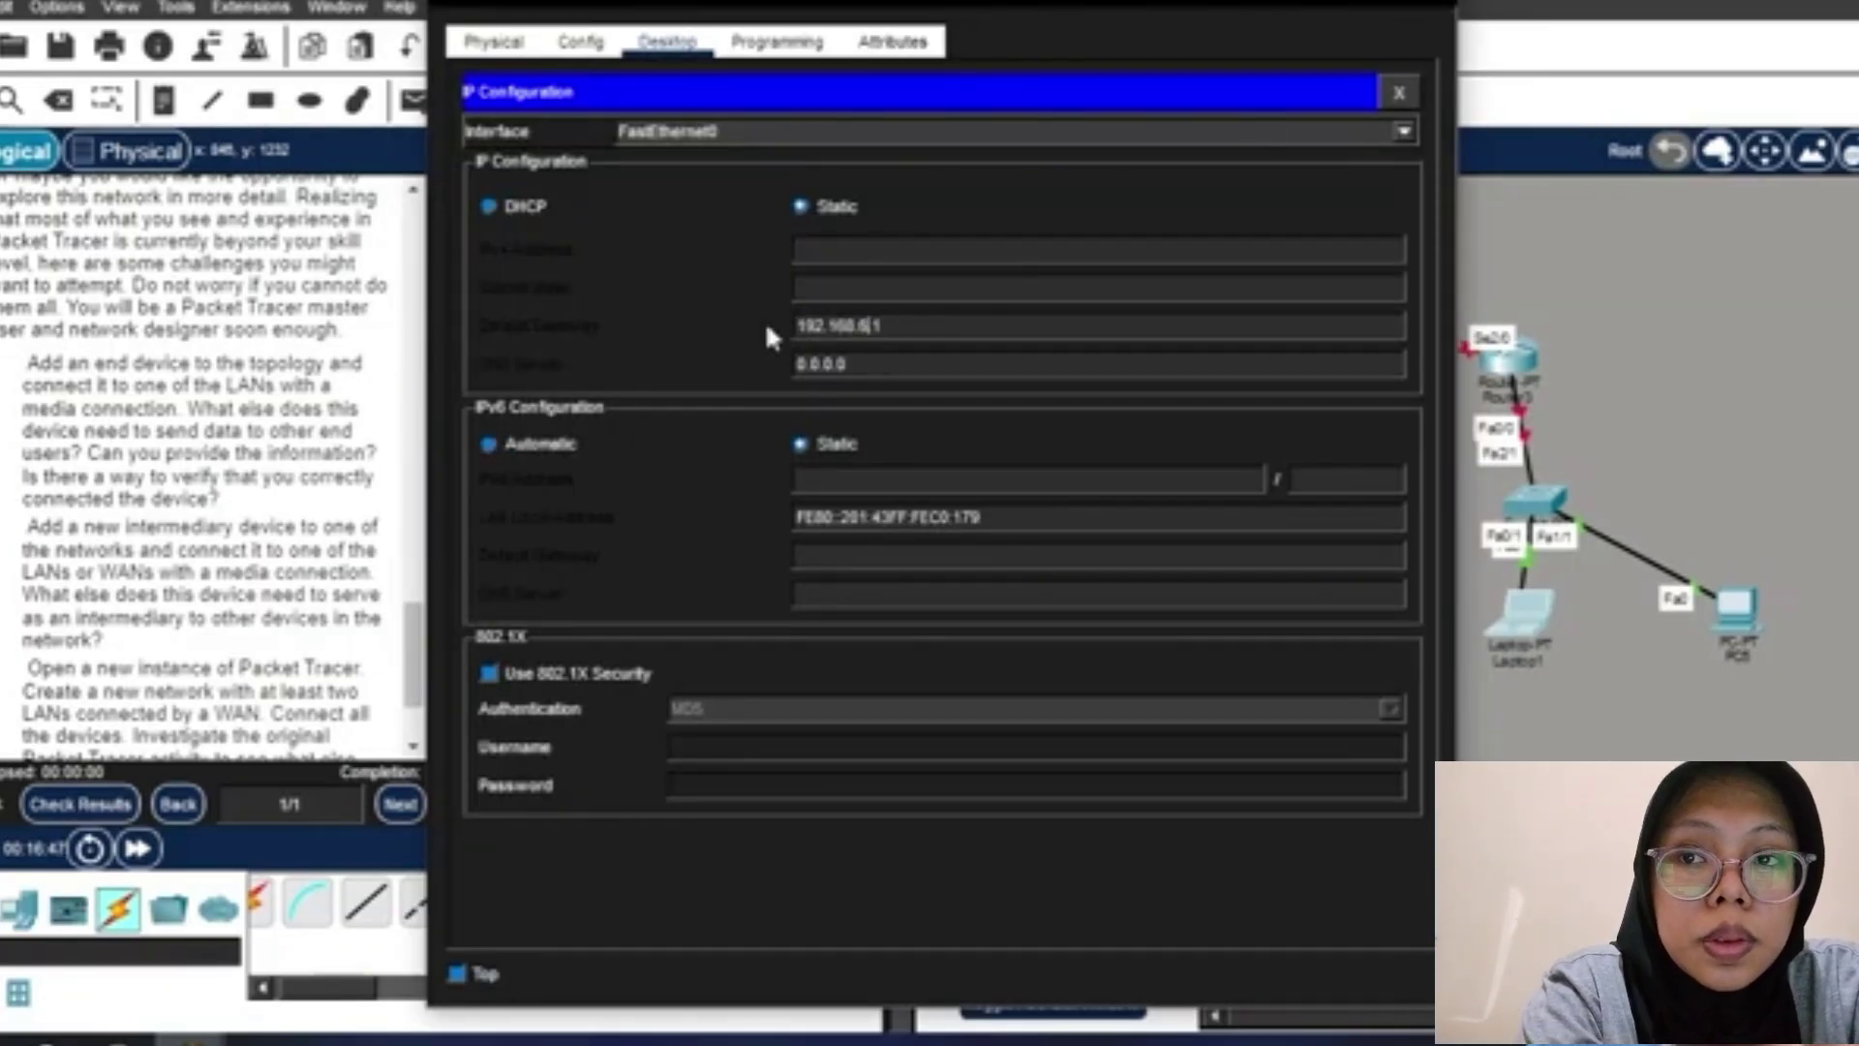
Assign Laptop1 the static IPv4 address 192.168.6.2 with subnet mask 255.255.255.0.
left_click(876, 249)
type("192")
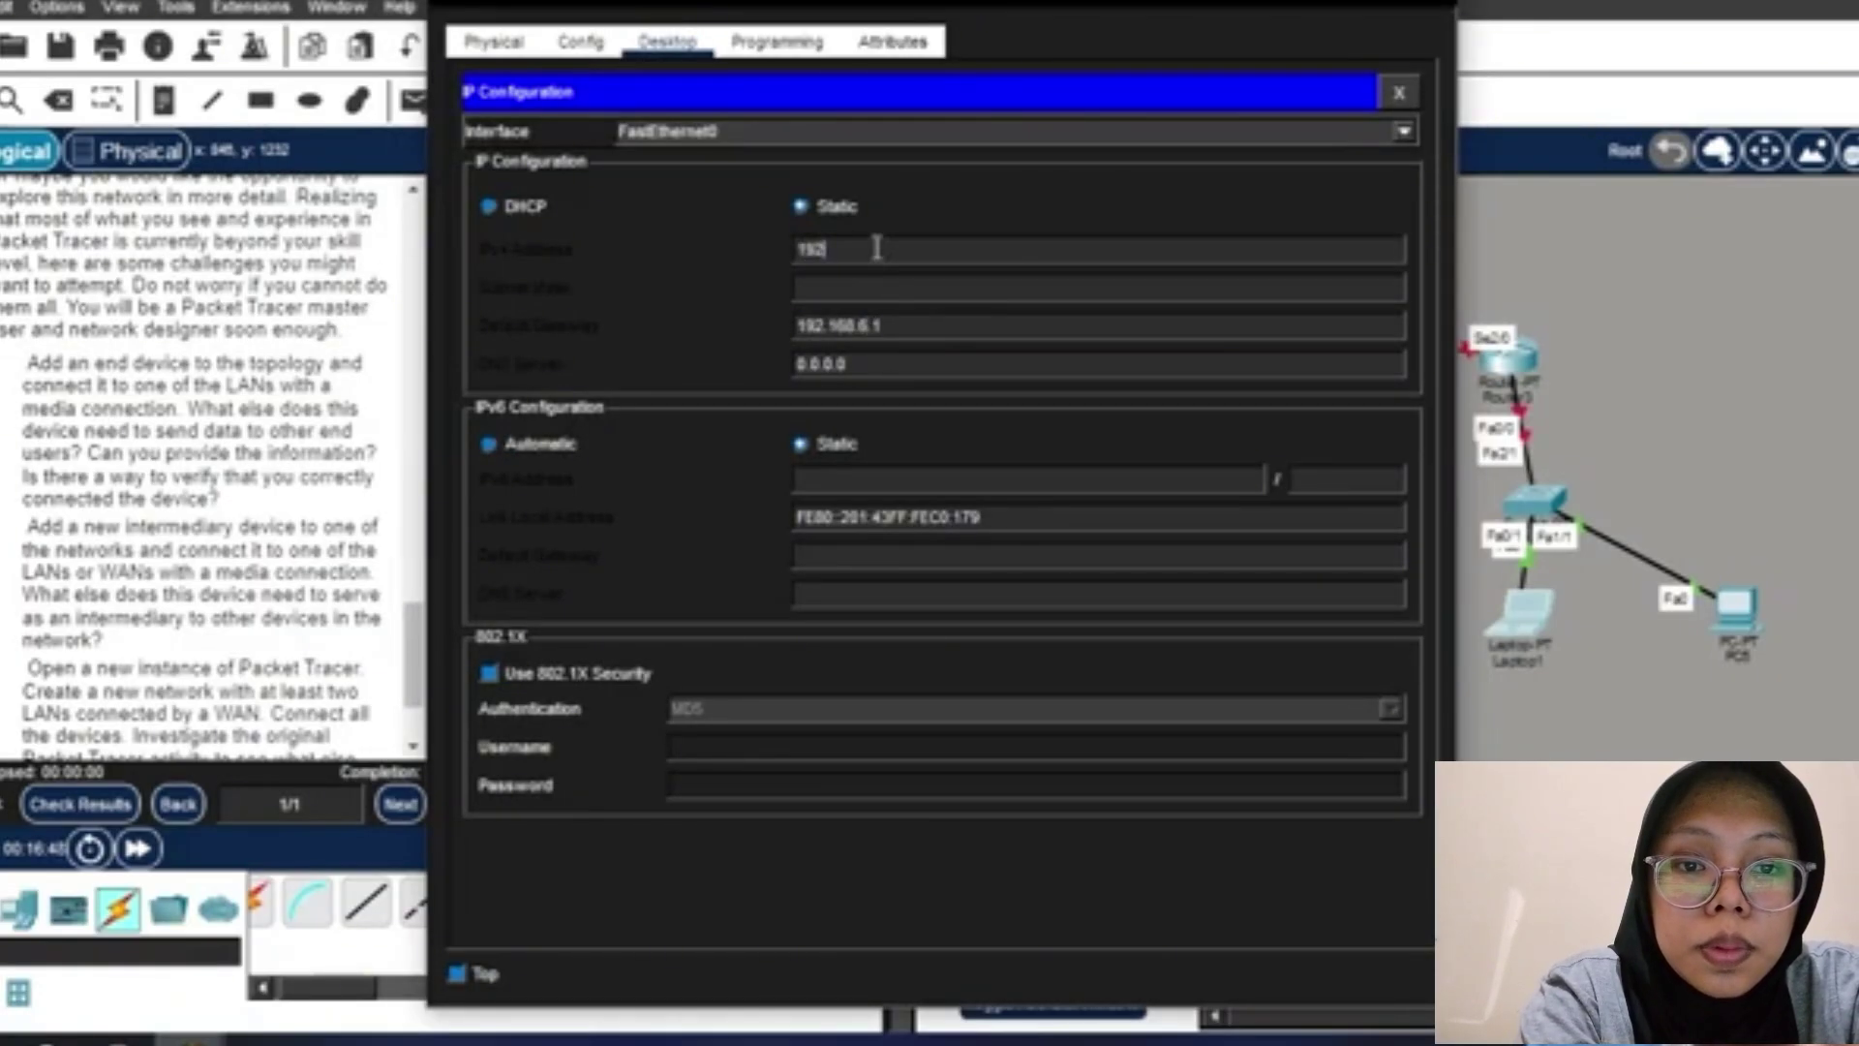
type(".168.6.2")
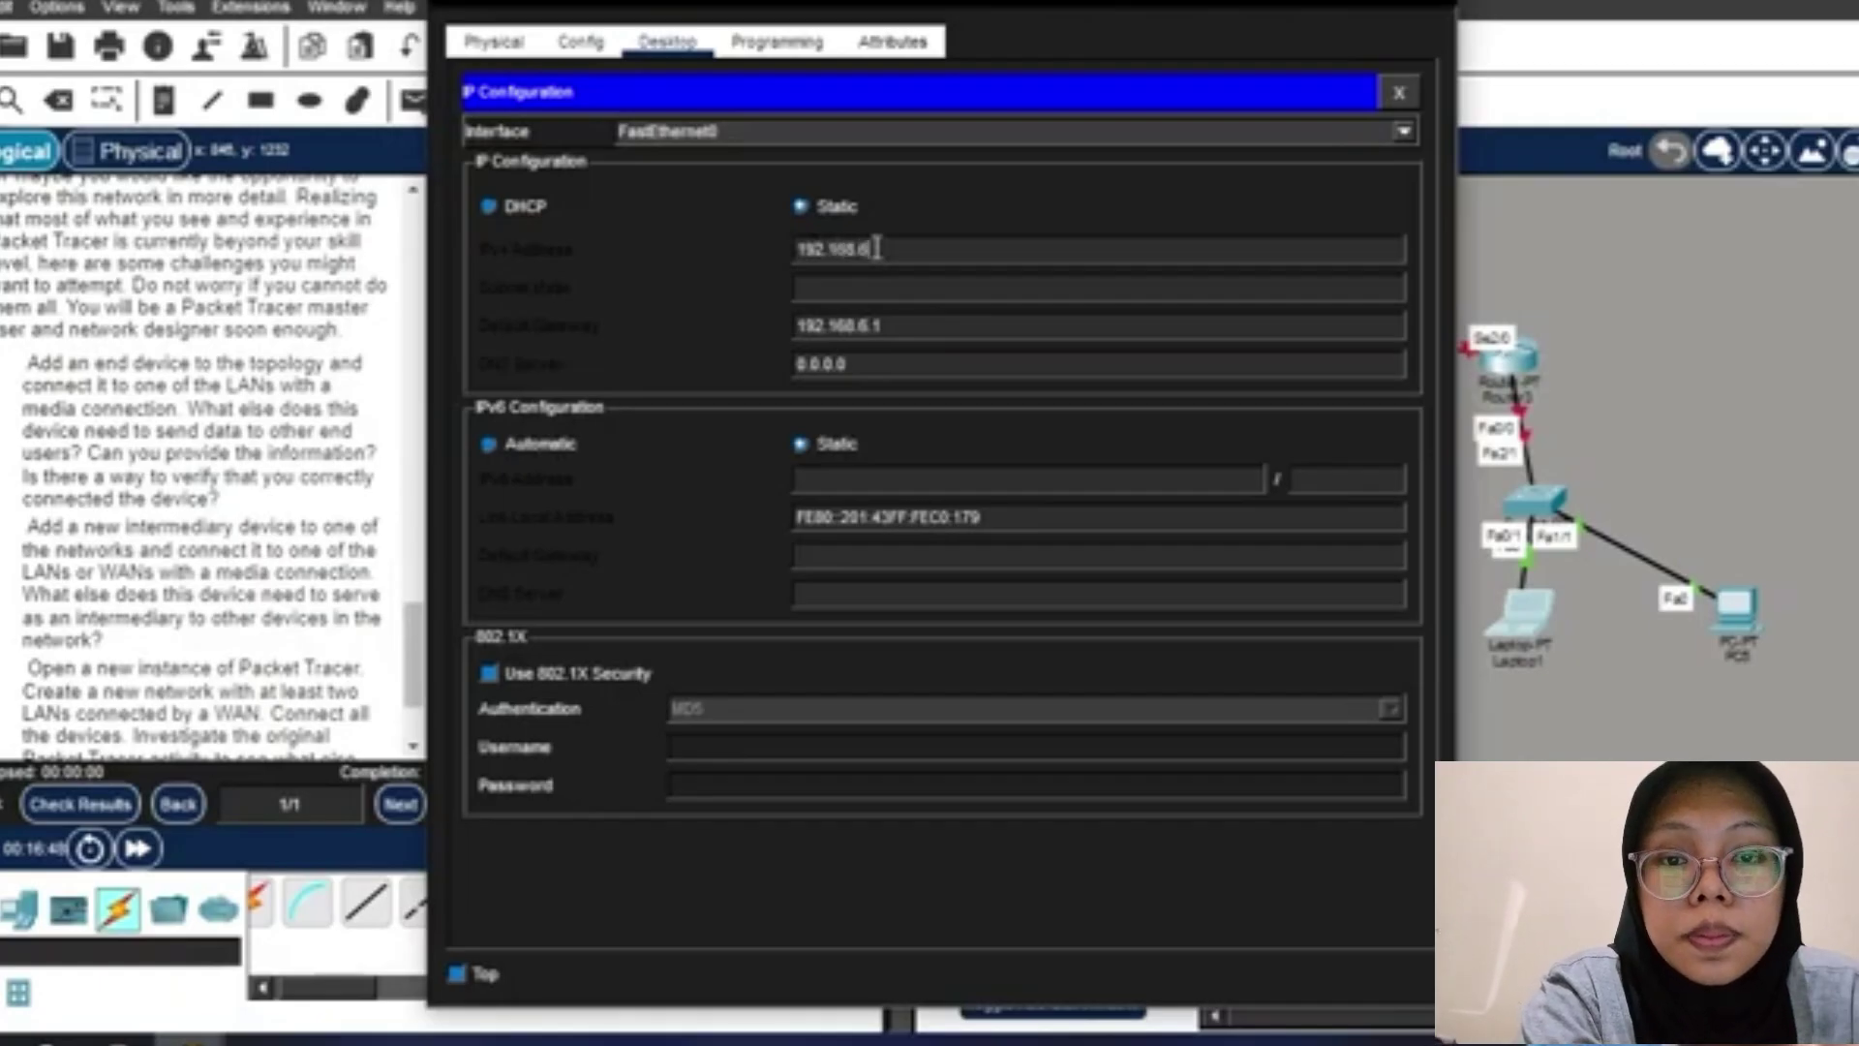
left_click(885, 282)
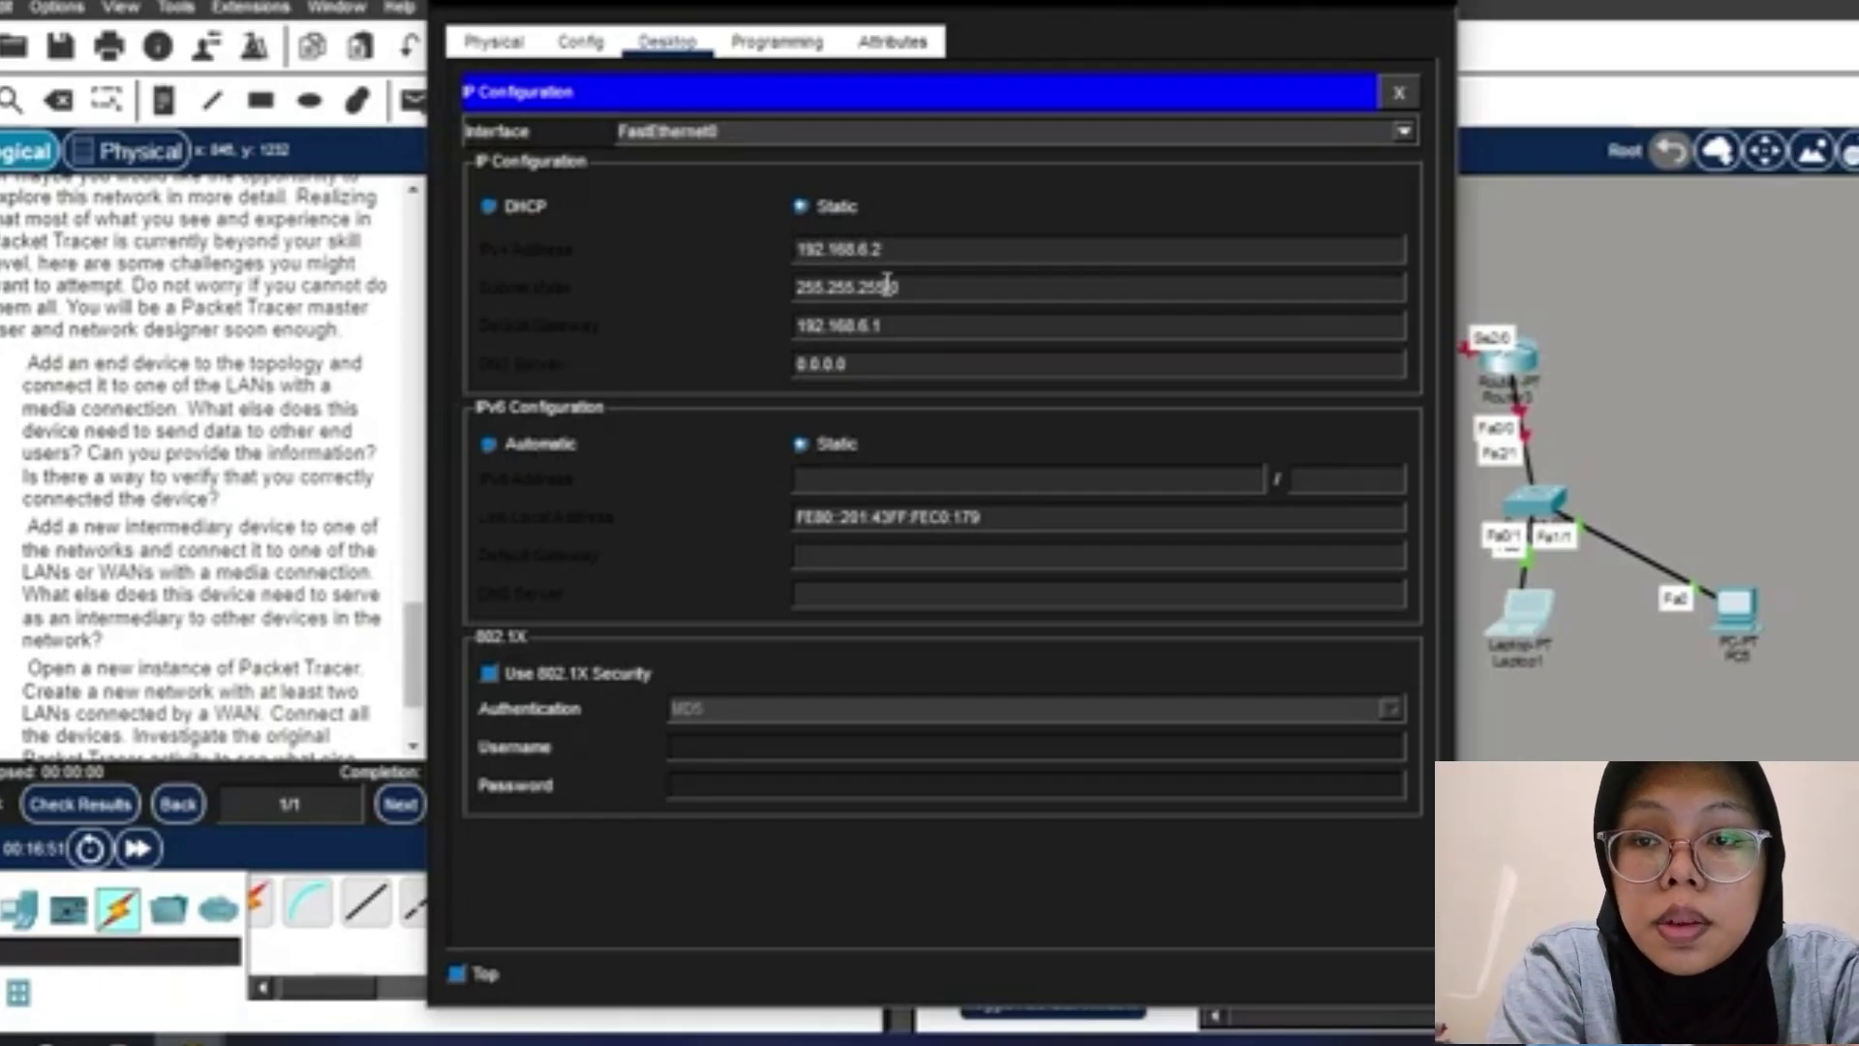
Copy Laptop1's default gateway address and close its IP configuration and device window.
left_click_drag(876, 325, 739, 323)
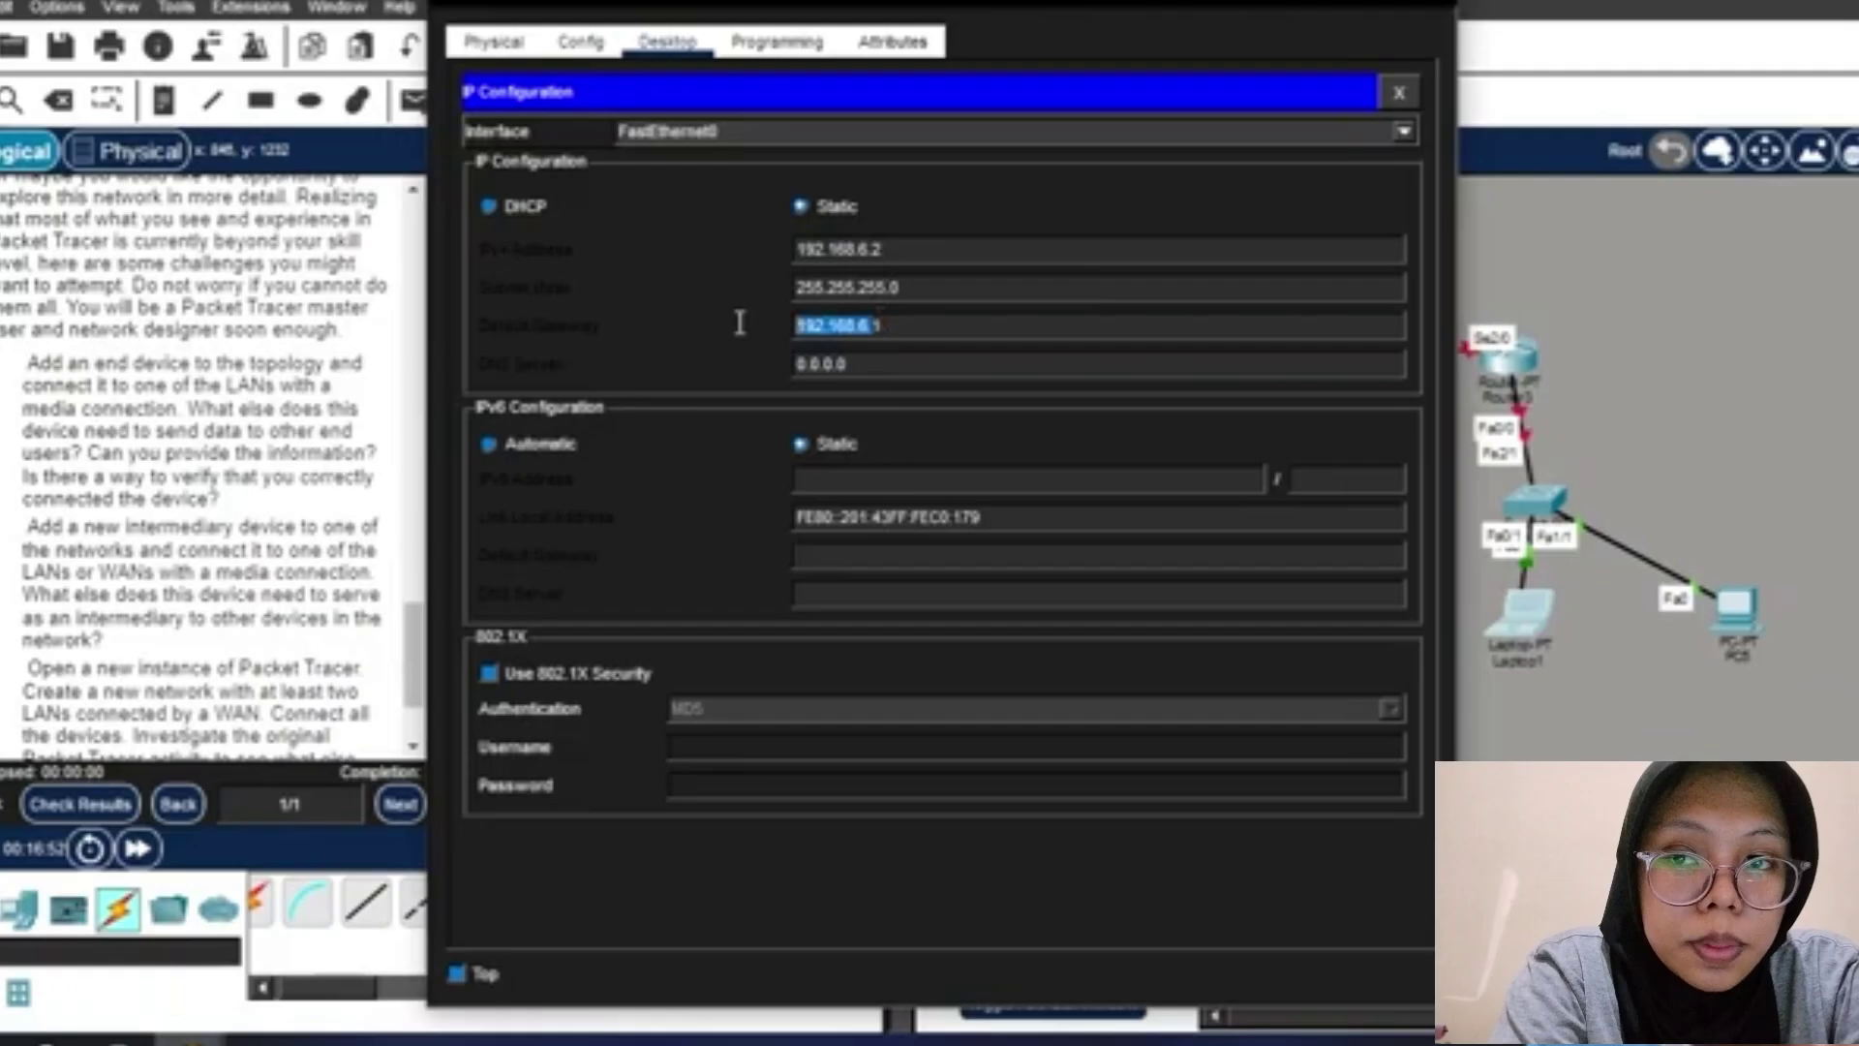
left_click_drag(933, 325, 740, 321)
key("ctrl+c")
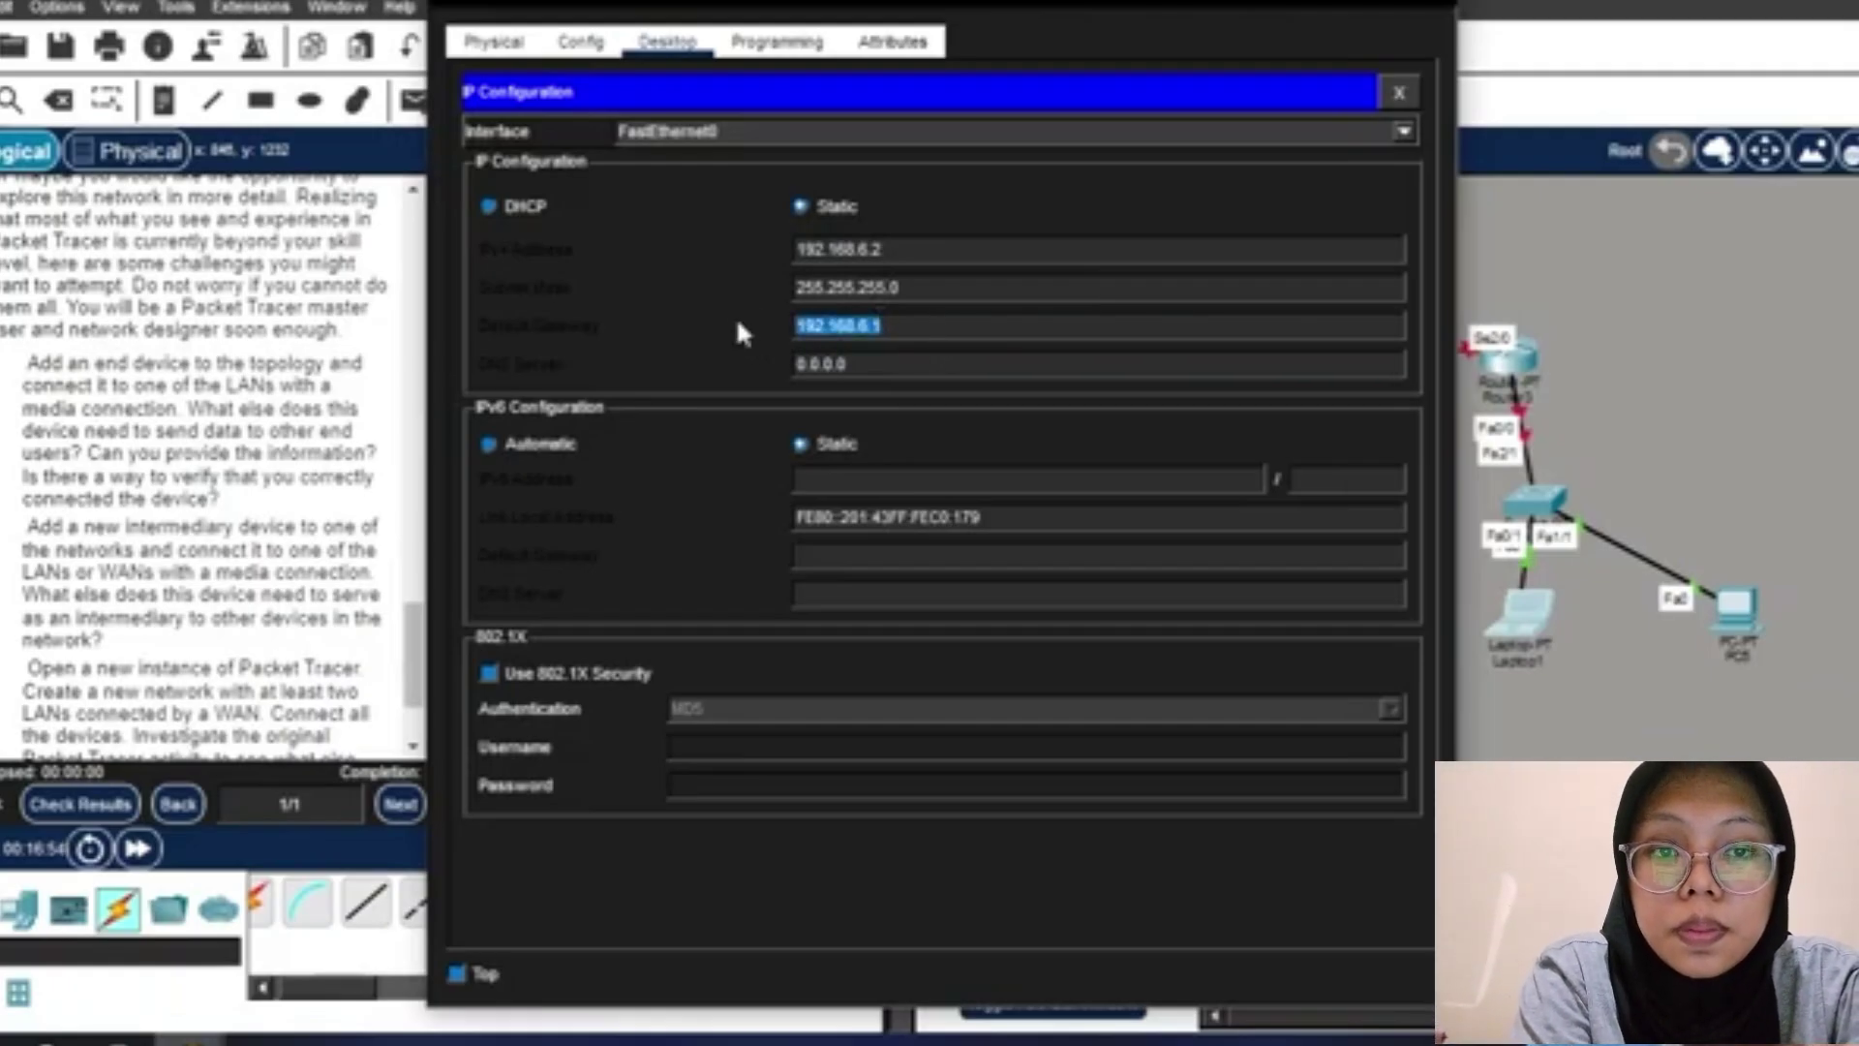
left_click_drag(1397, 95, 1424, 17)
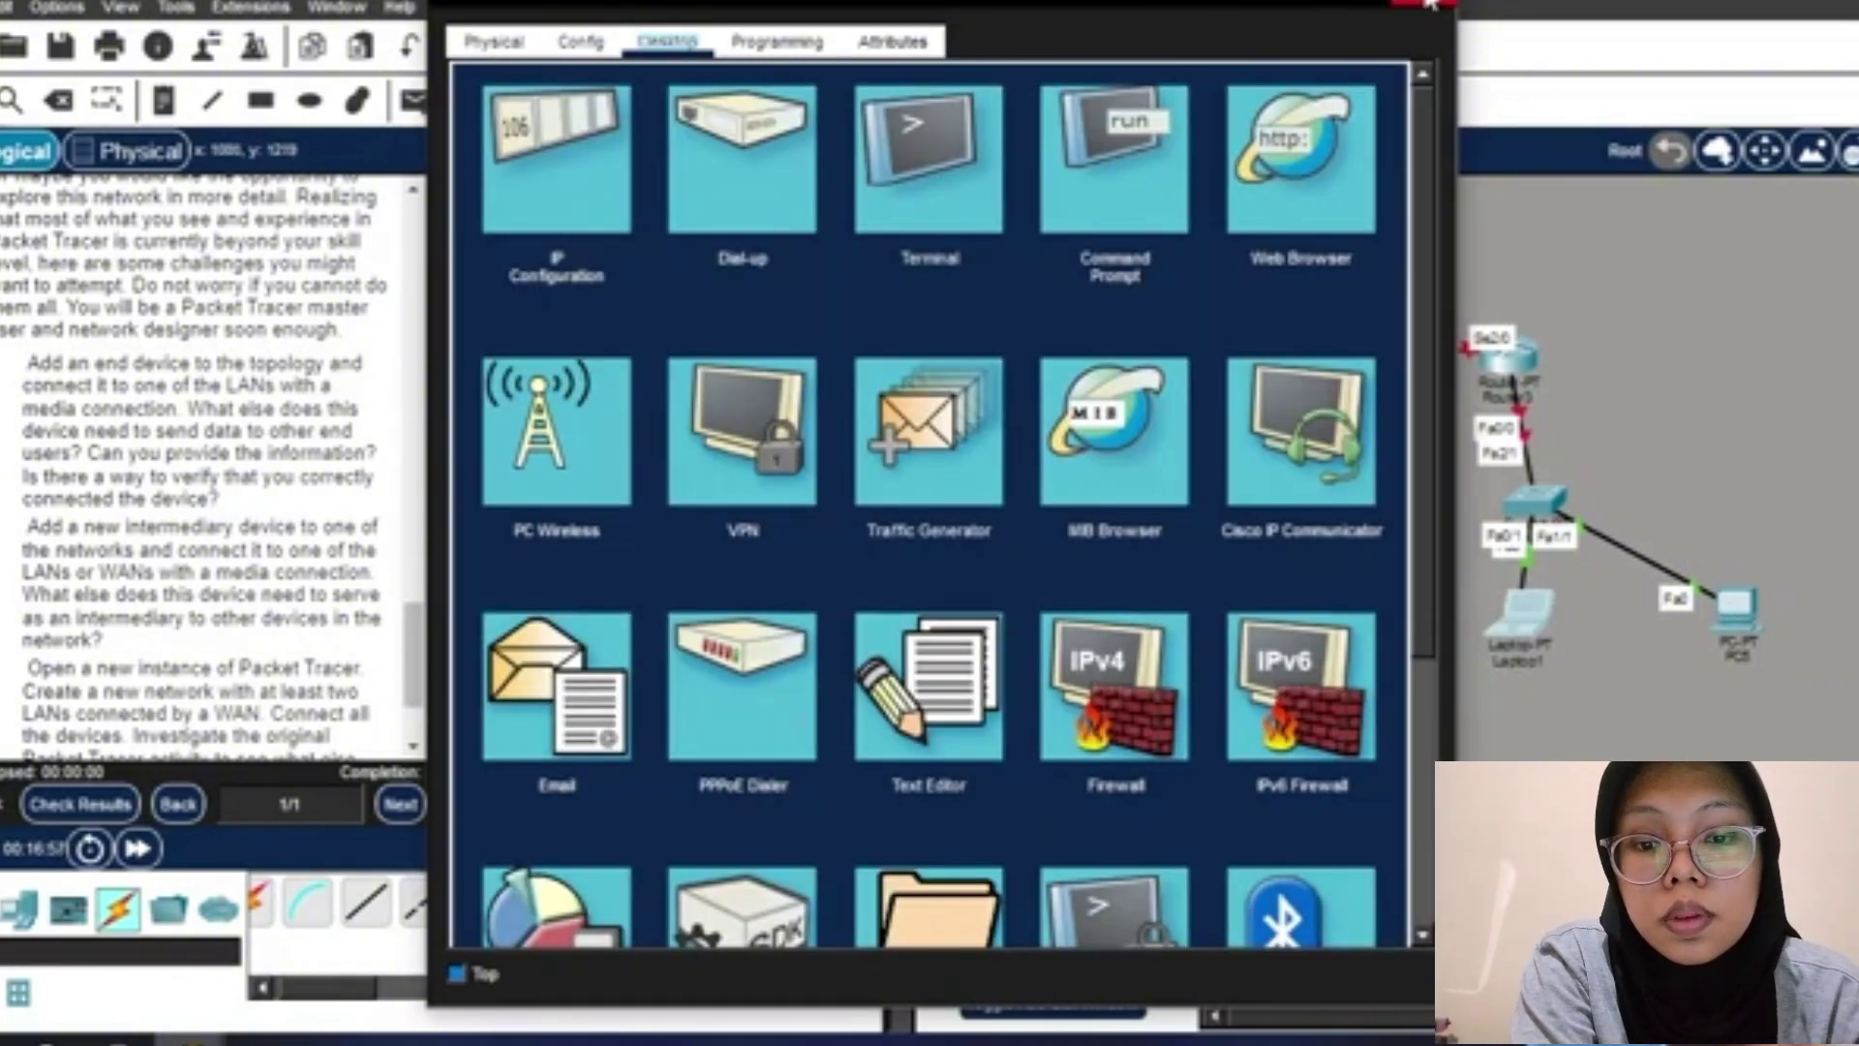
In the IP configuration of the PC on Router3's LAN, set the default gateway to 192.168.6.1.
left_click(1734, 620)
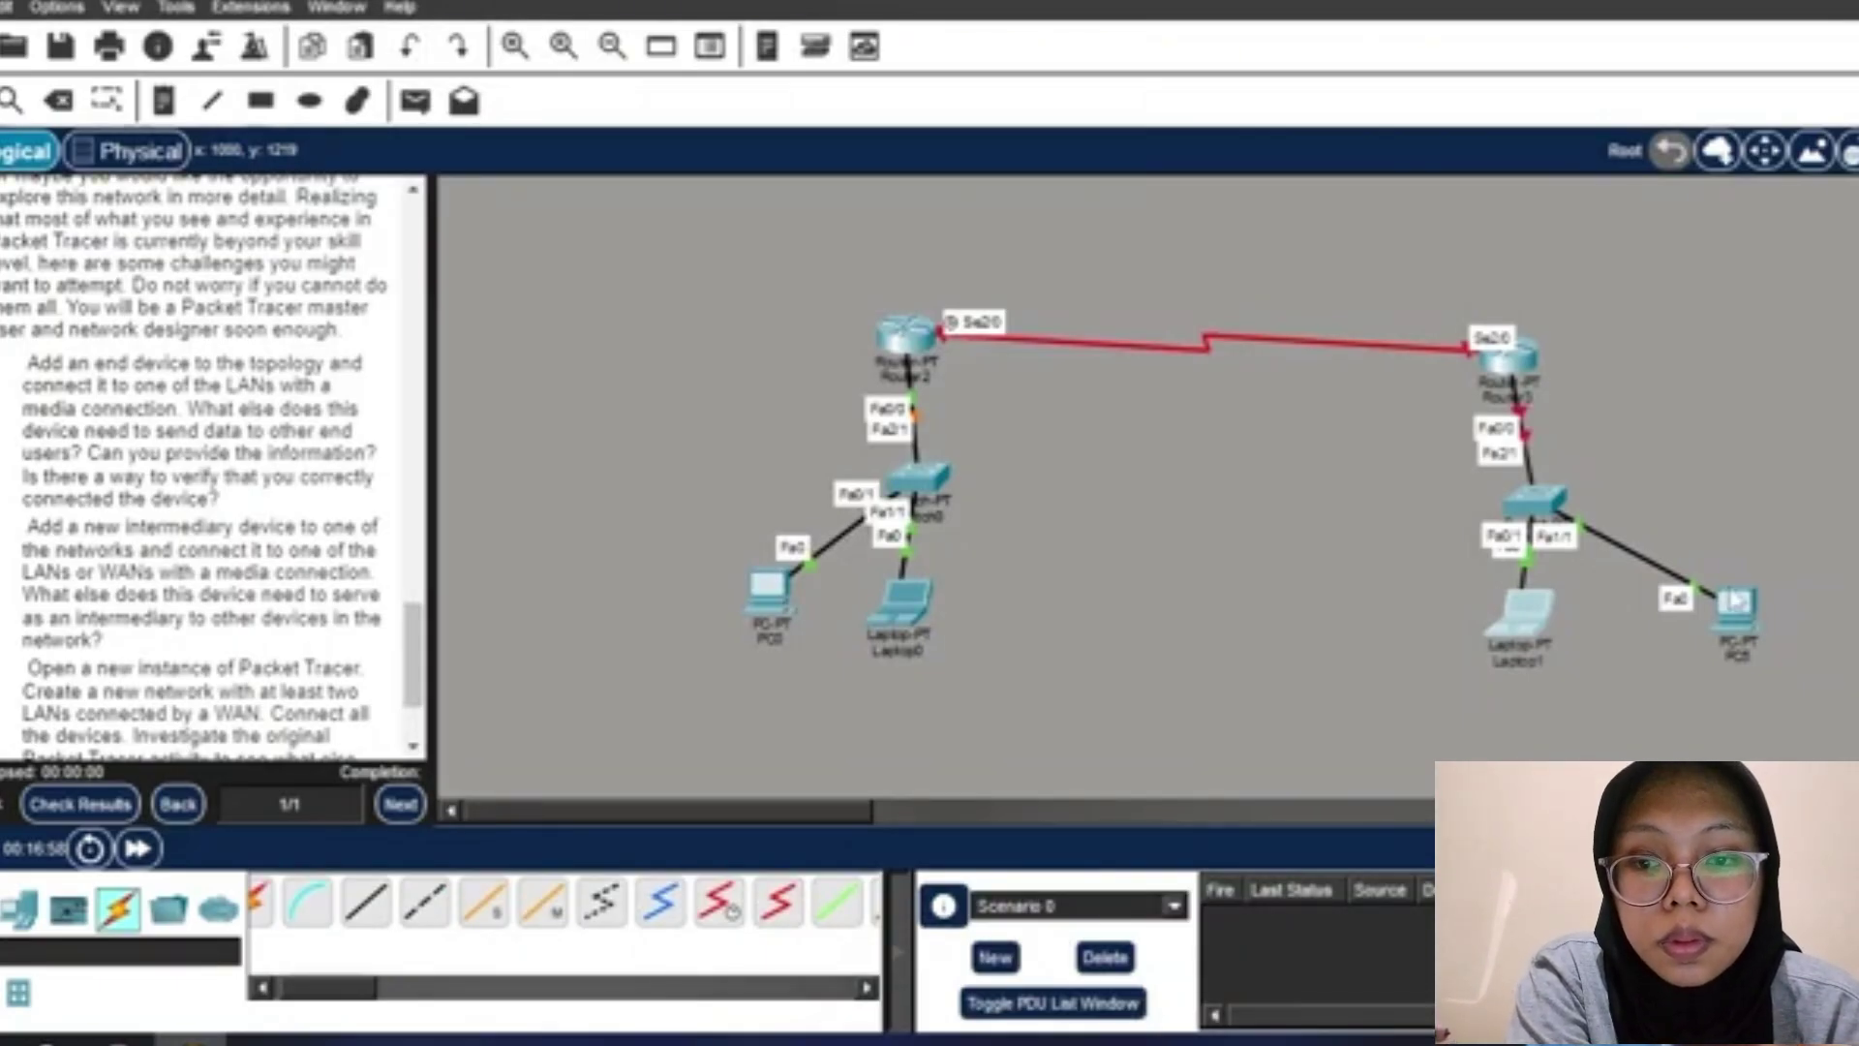
left_click(1738, 610)
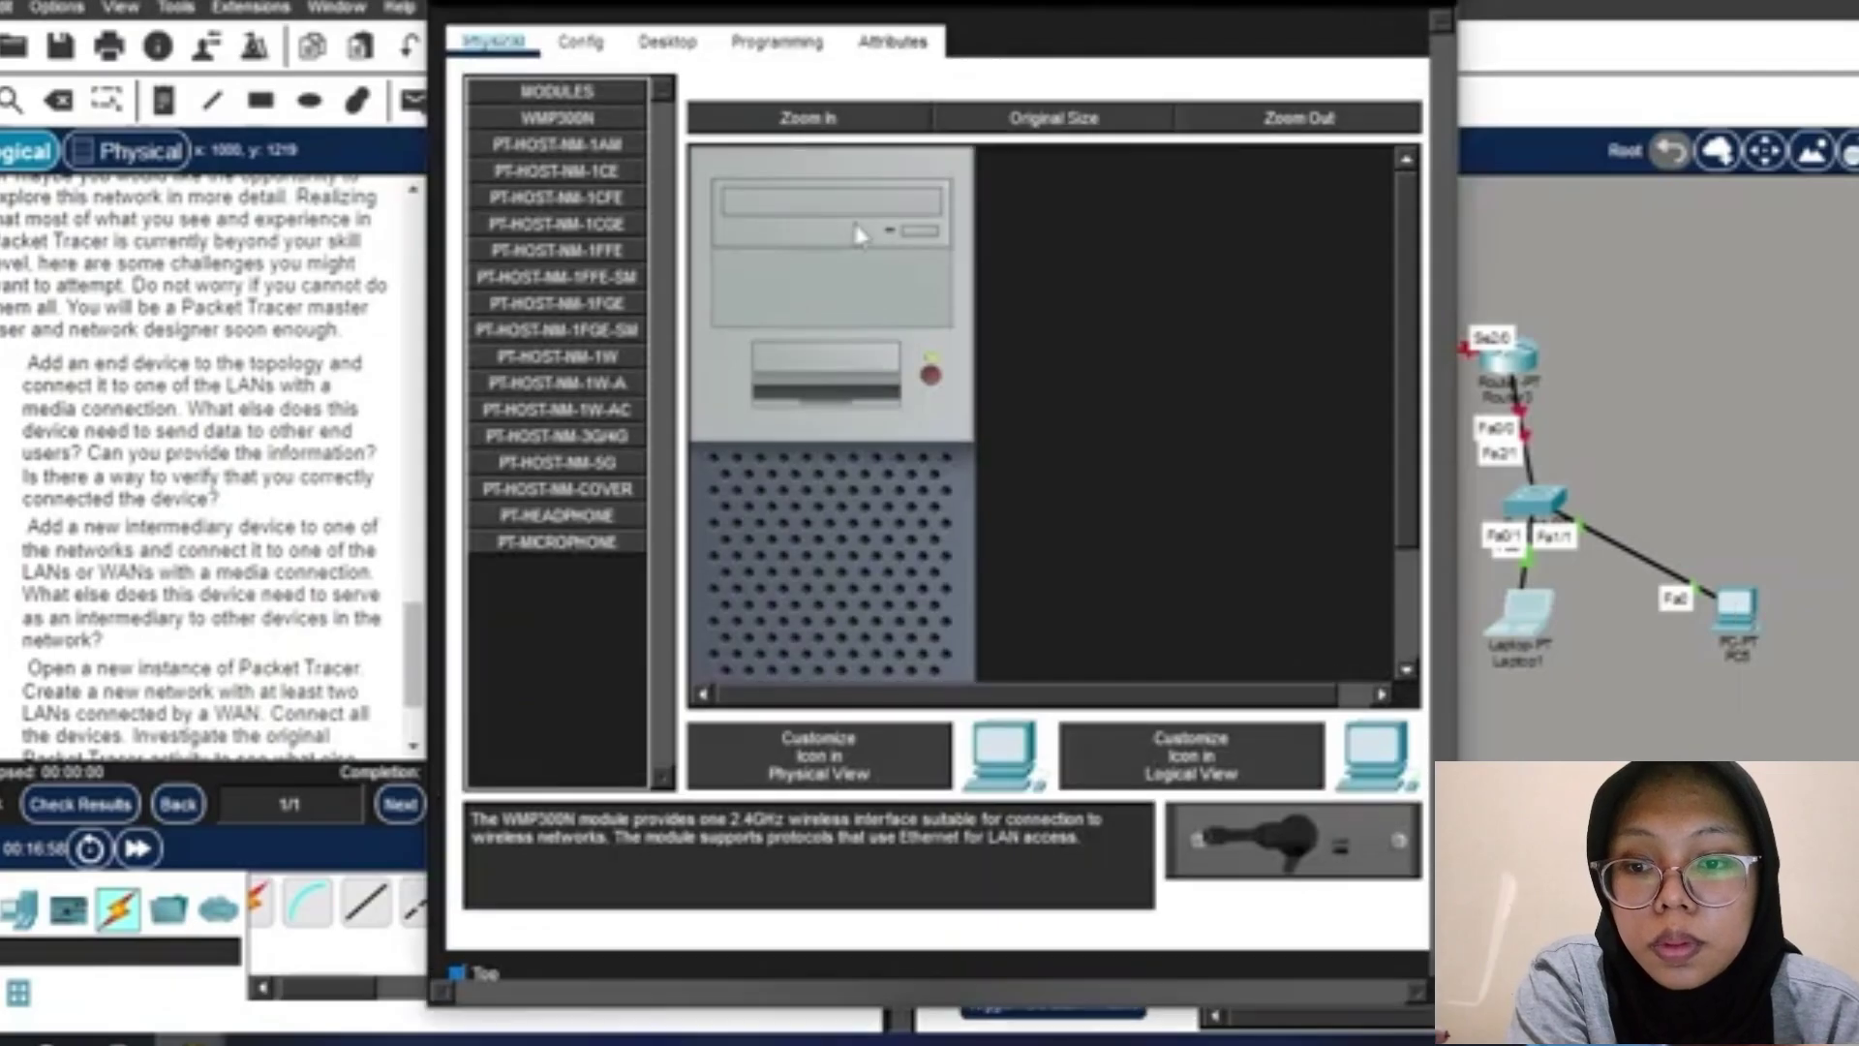
left_click(703, 46)
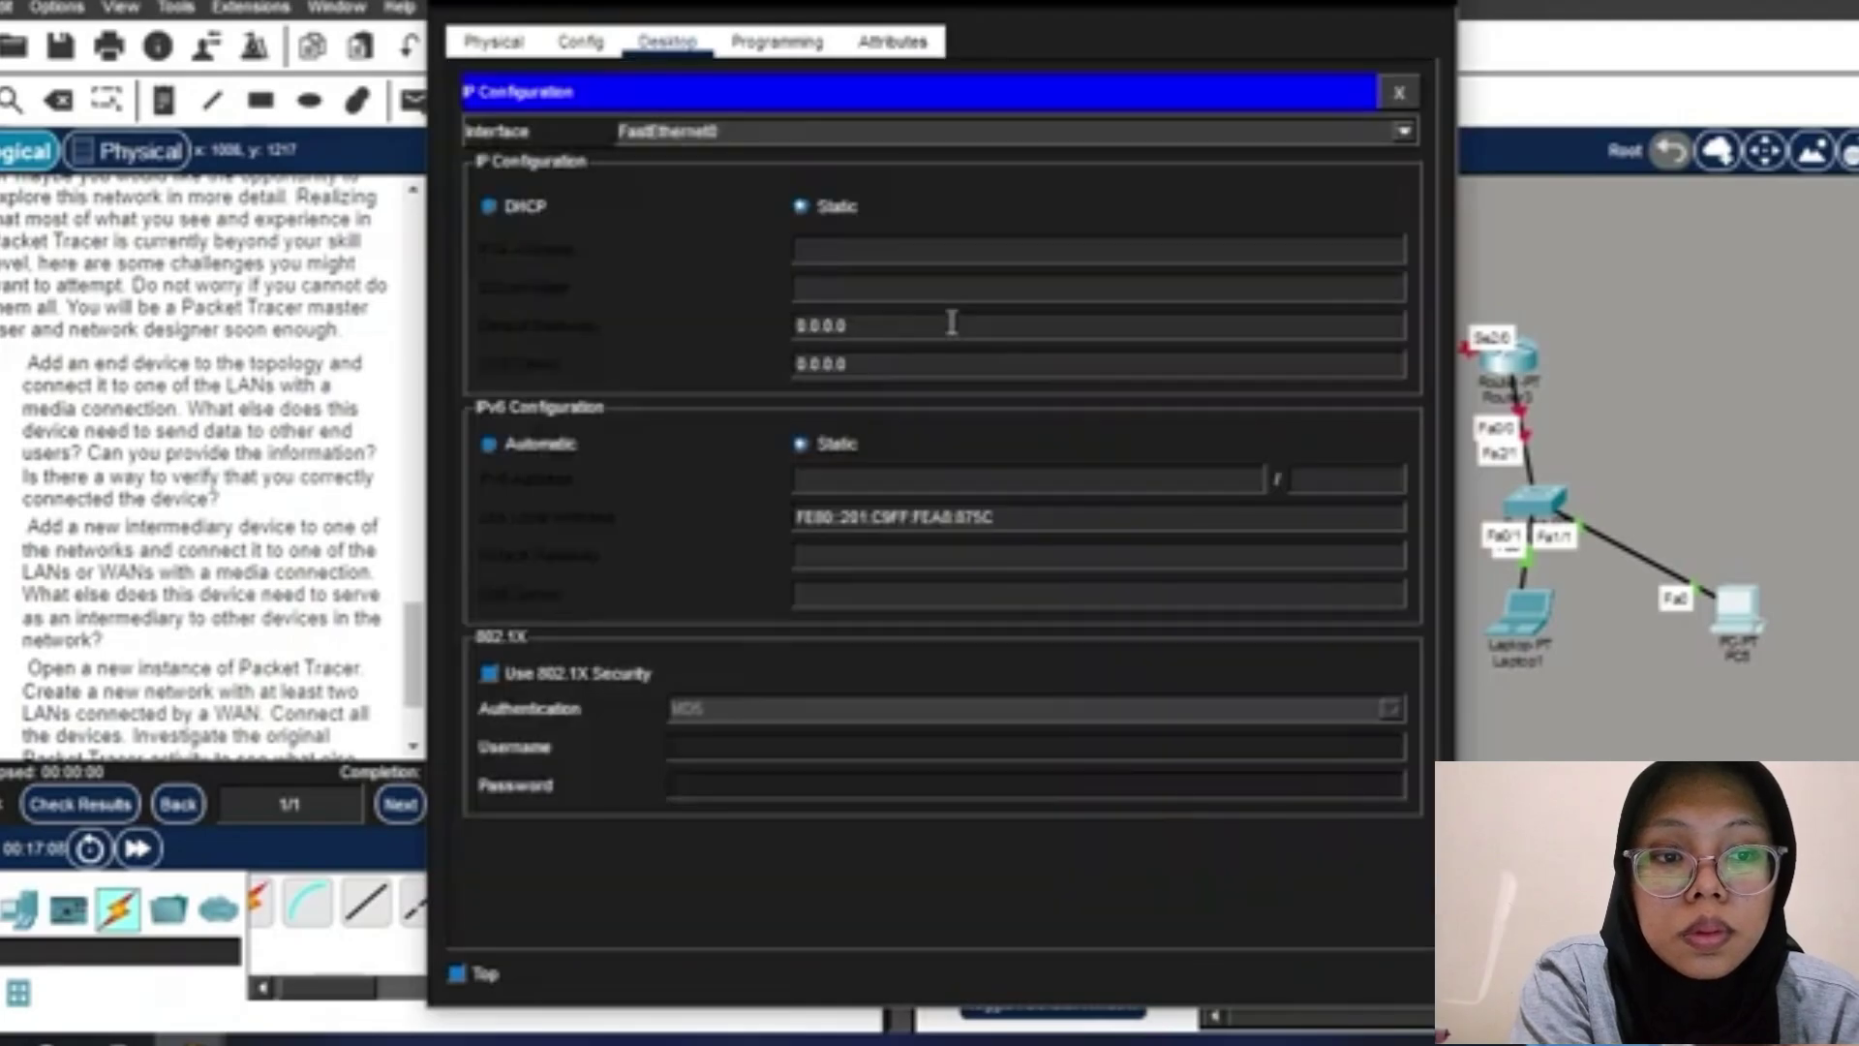
left_click(903, 323)
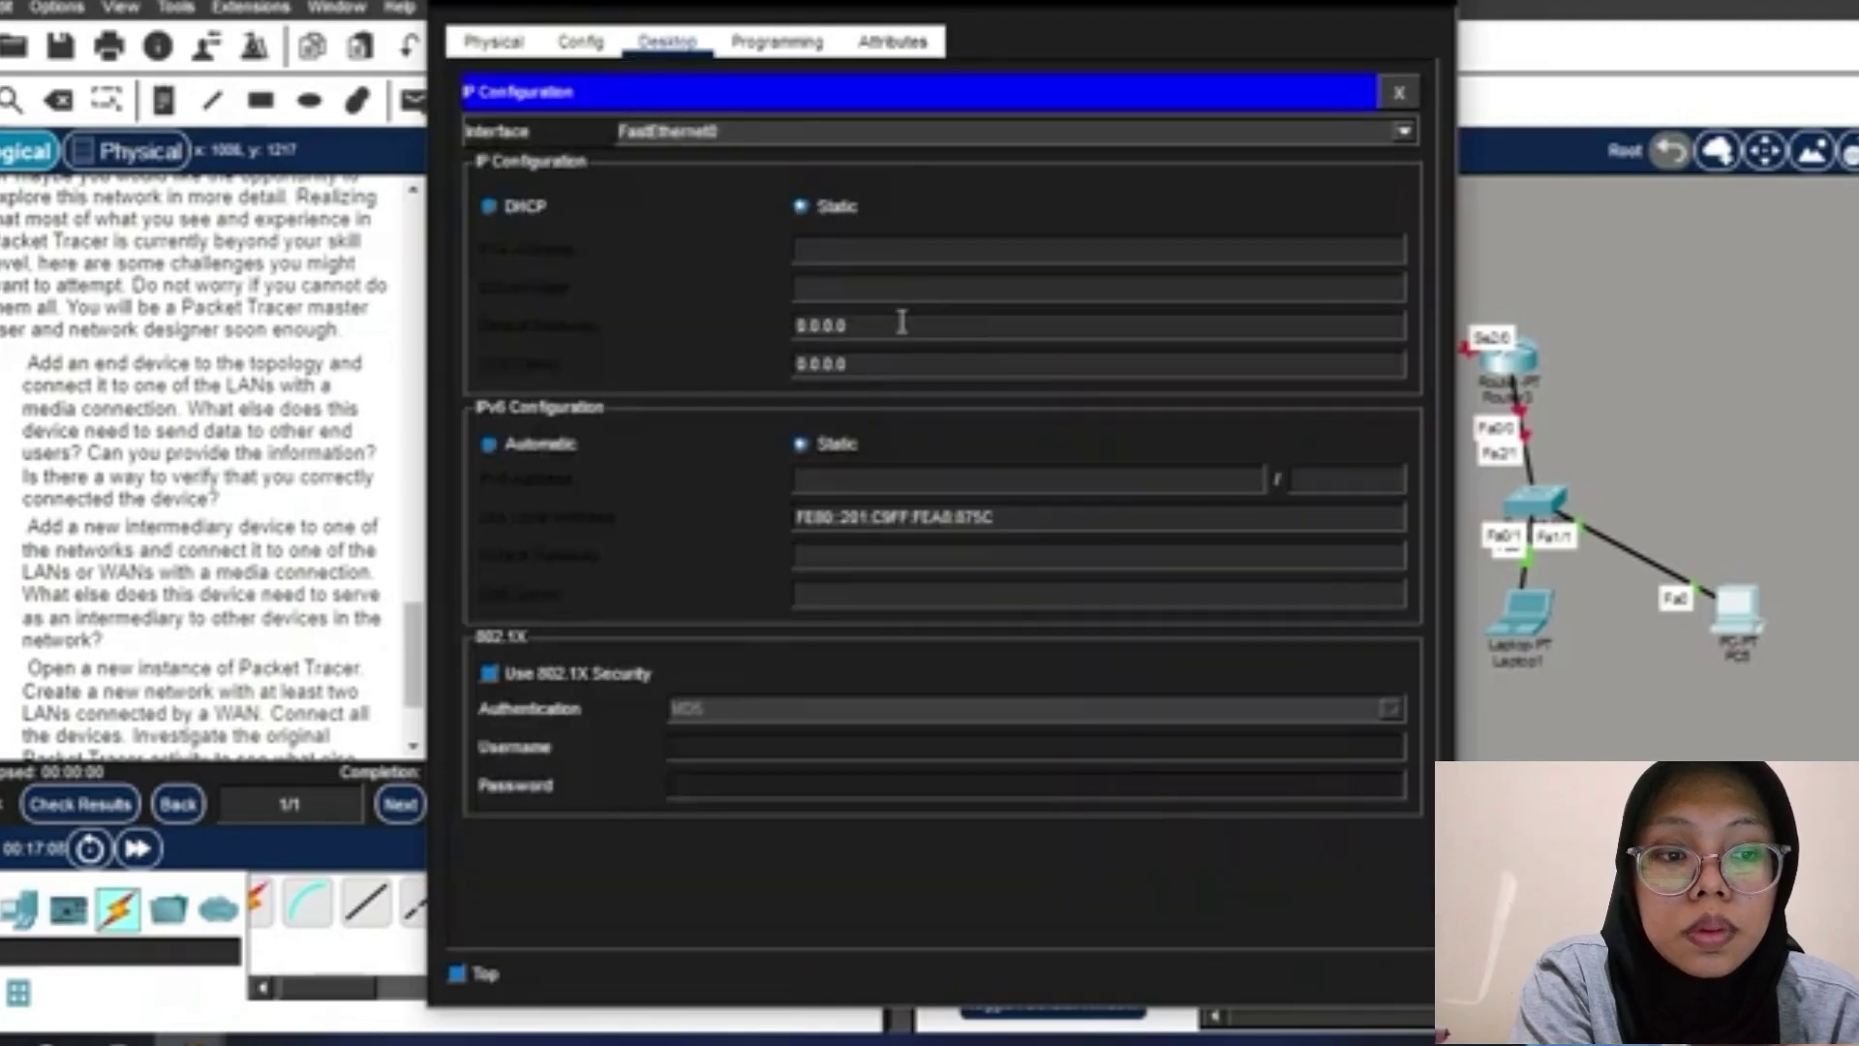
double_click(777, 326)
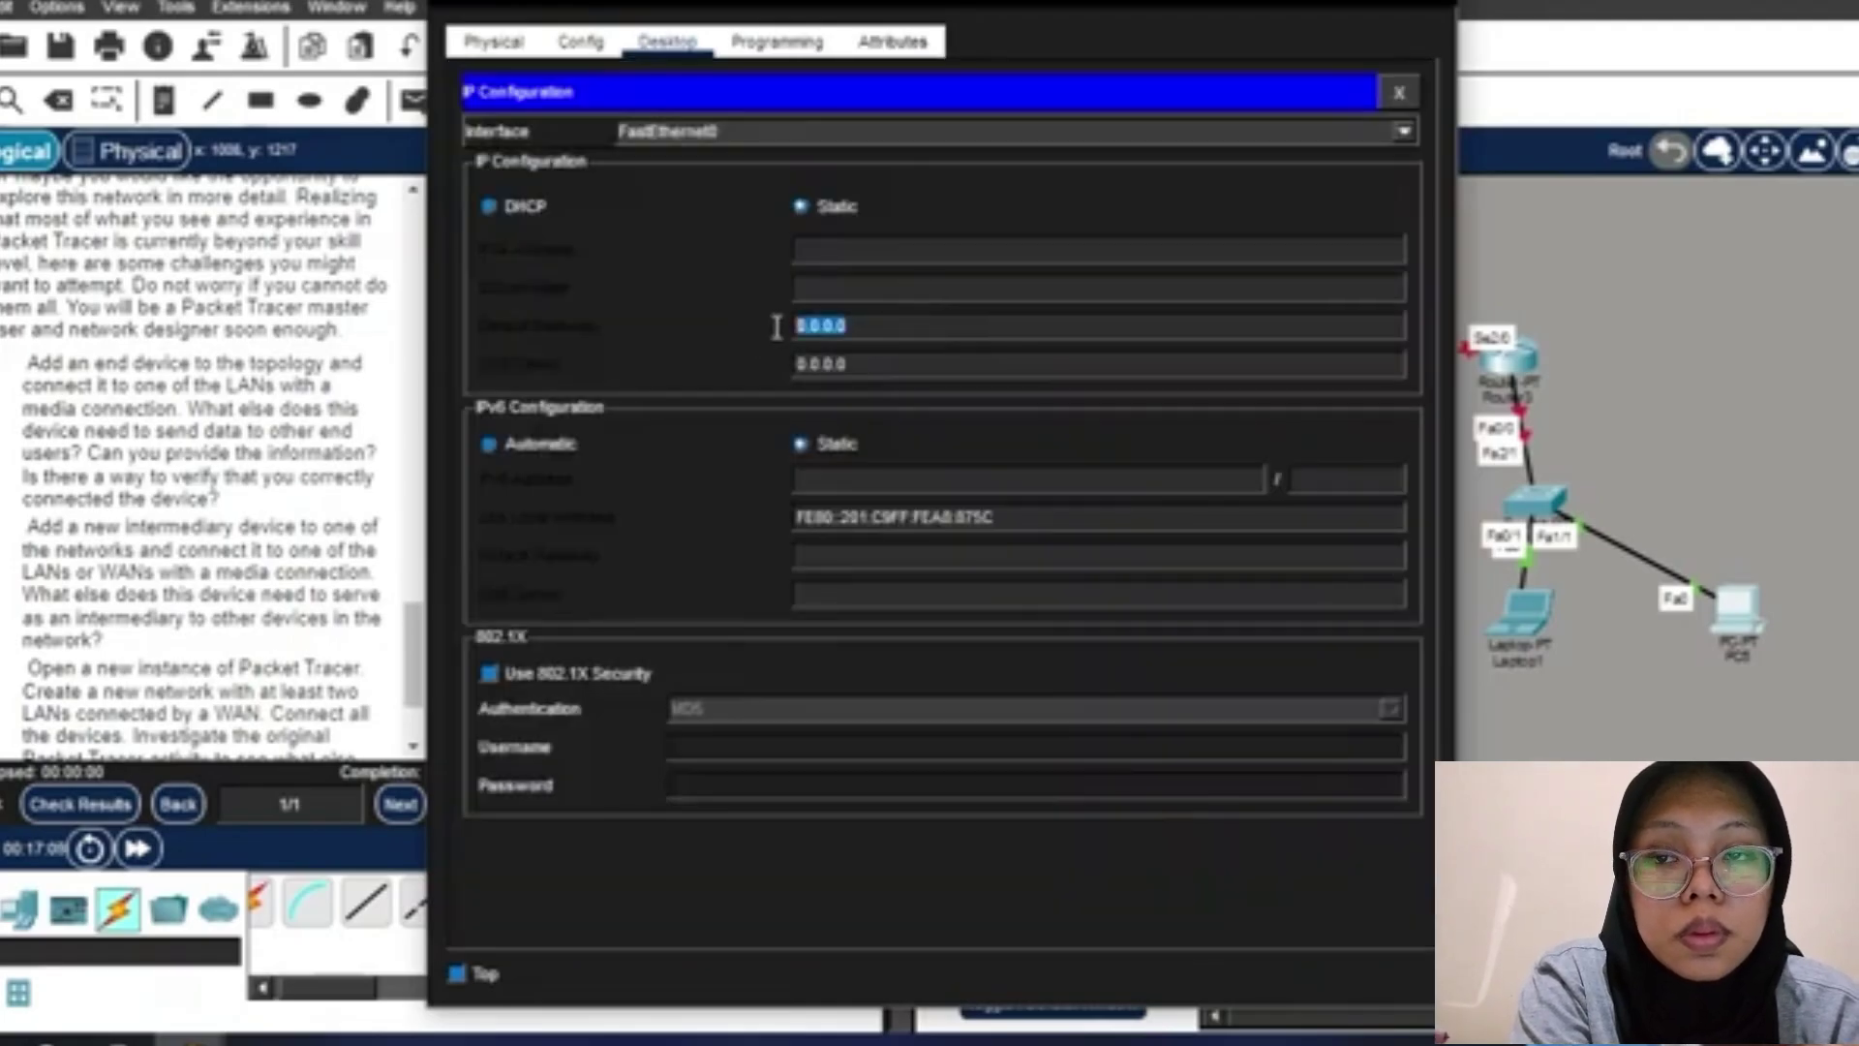
type("192.168.6.1")
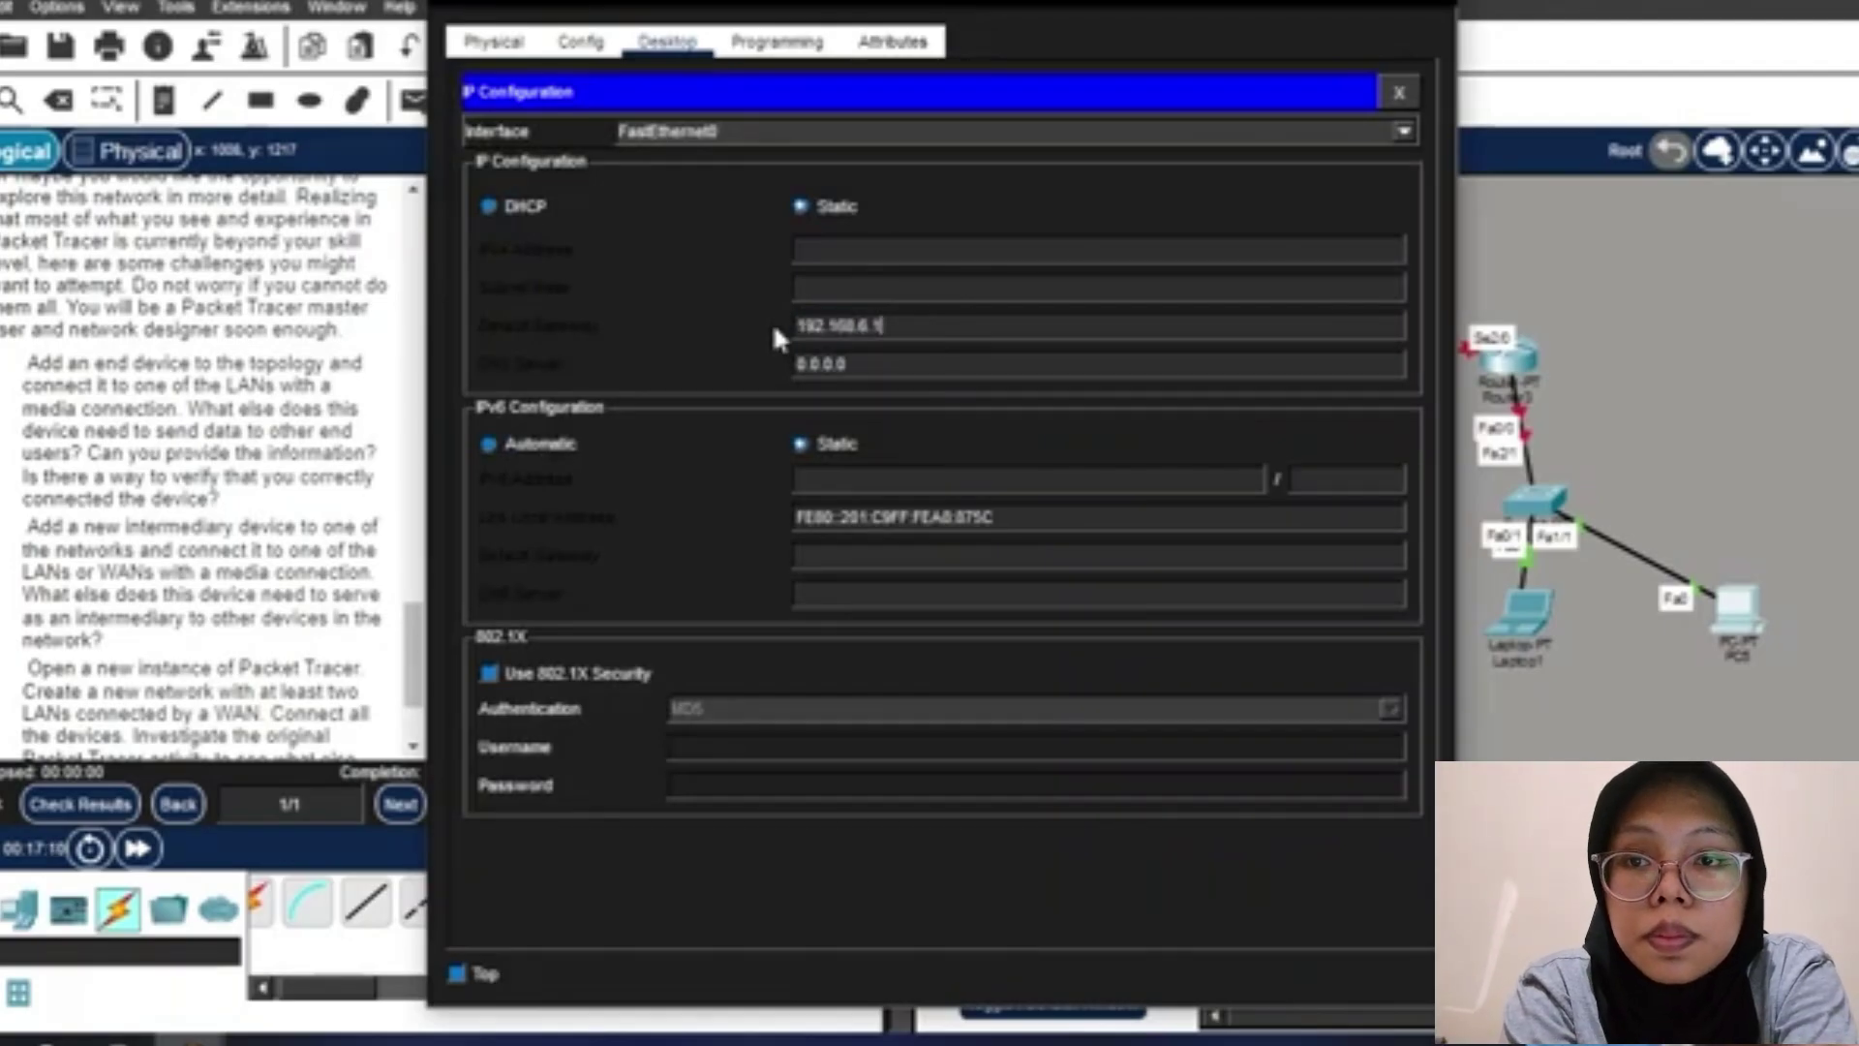
Assign that PC the IPv4 address 192.168.6.3 with subnet mask 255.255.255.0 and close its window.
left_click(830, 252)
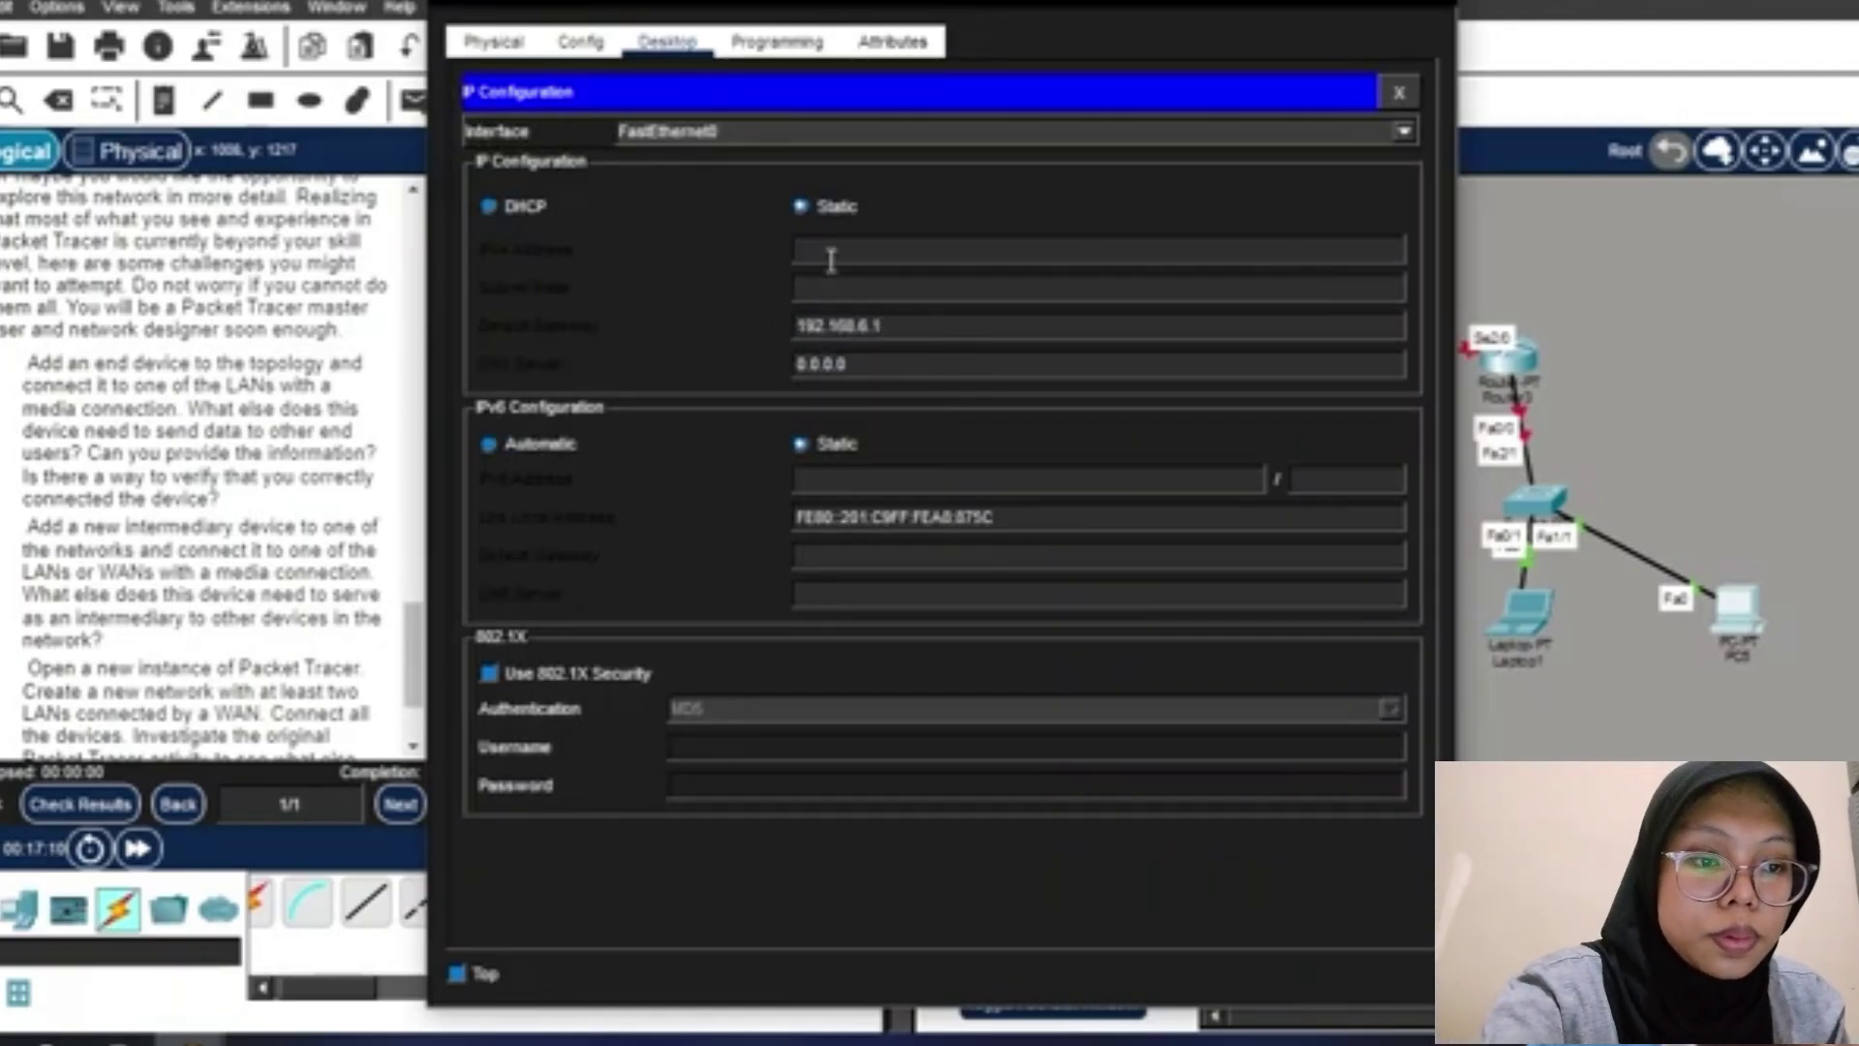
key("ctrl+v")
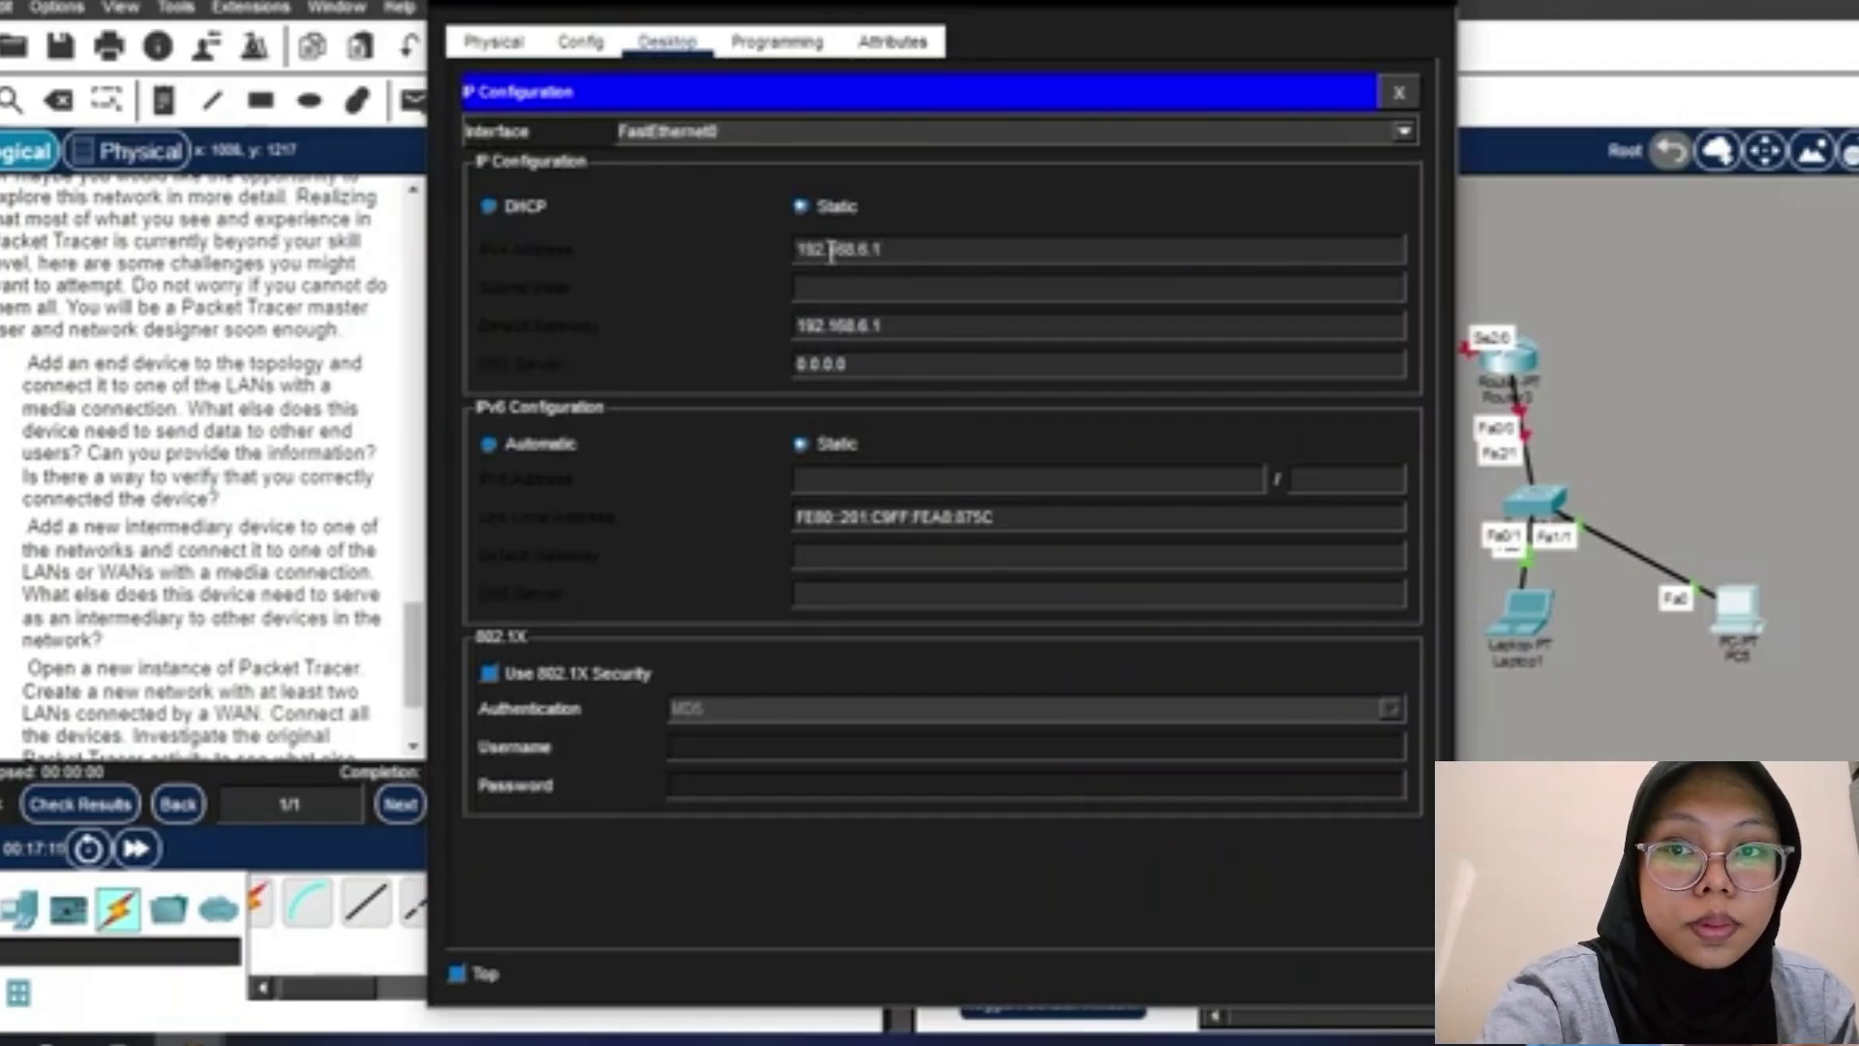
type("3")
left_click(846, 289)
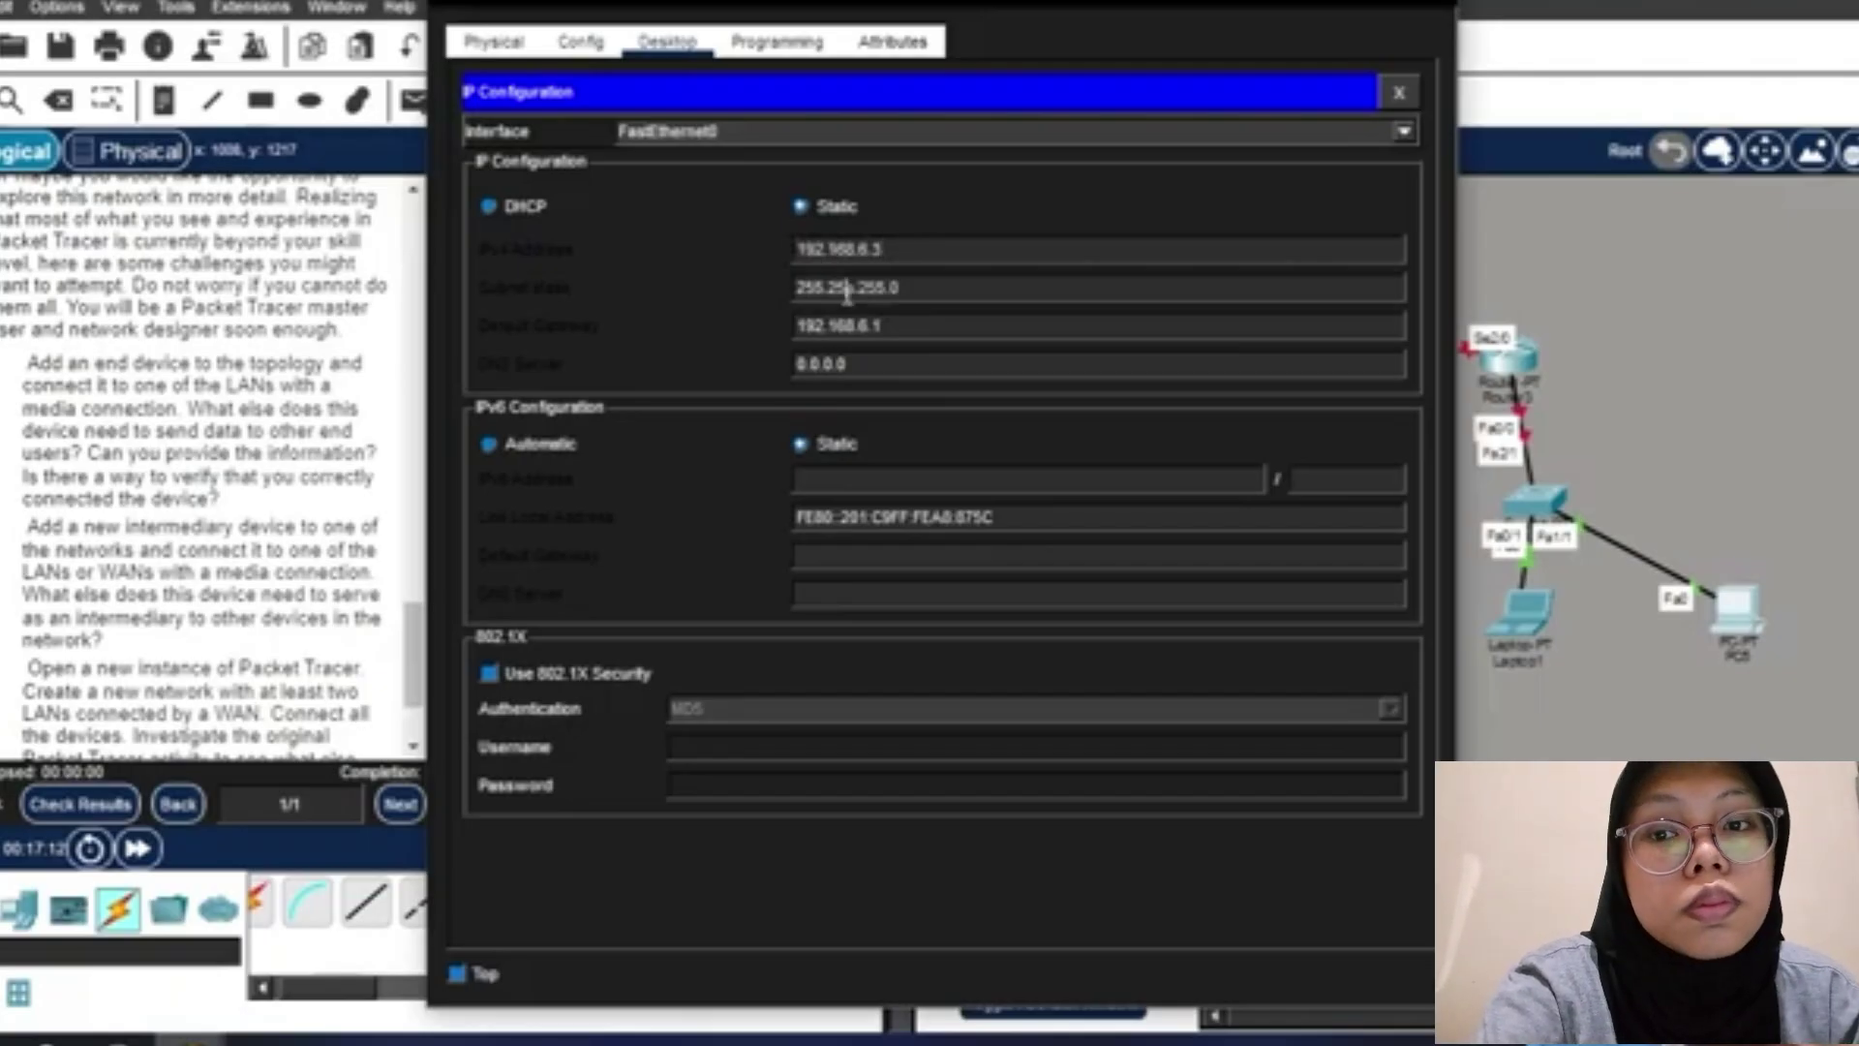
left_click(1403, 93)
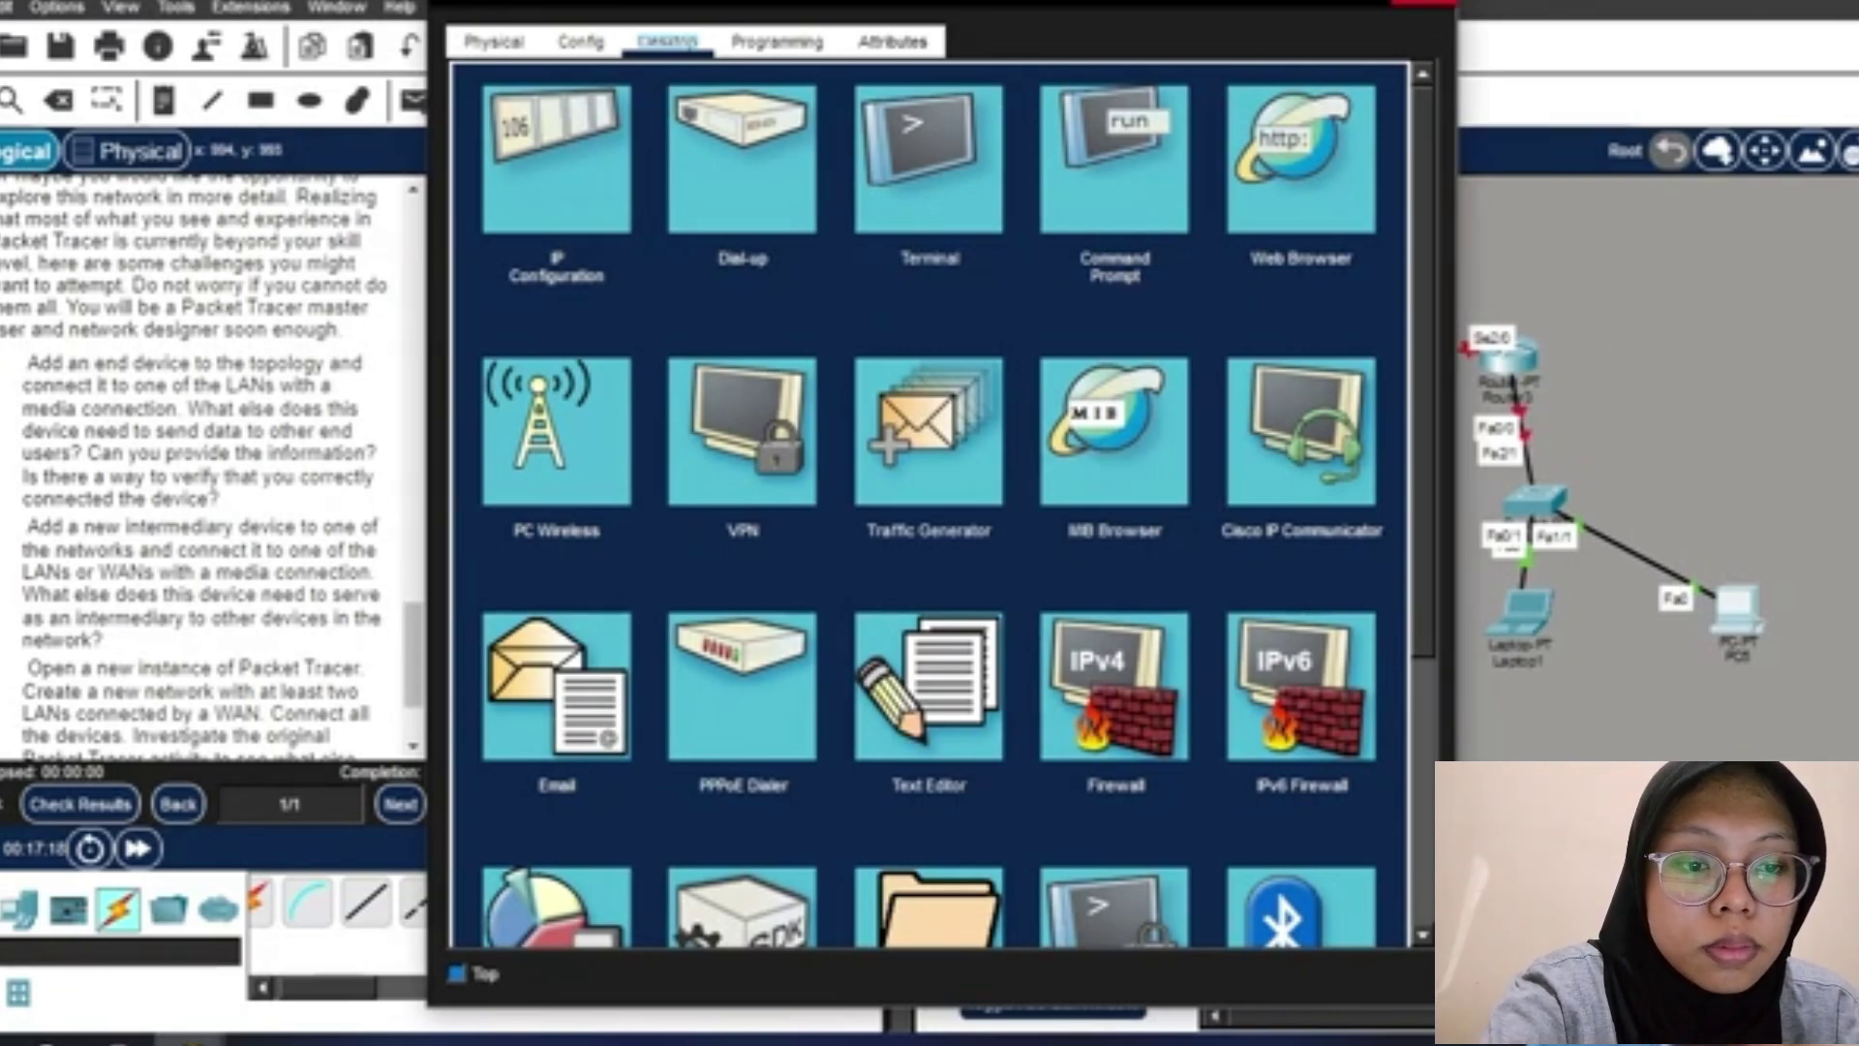
left_click(1443, 3)
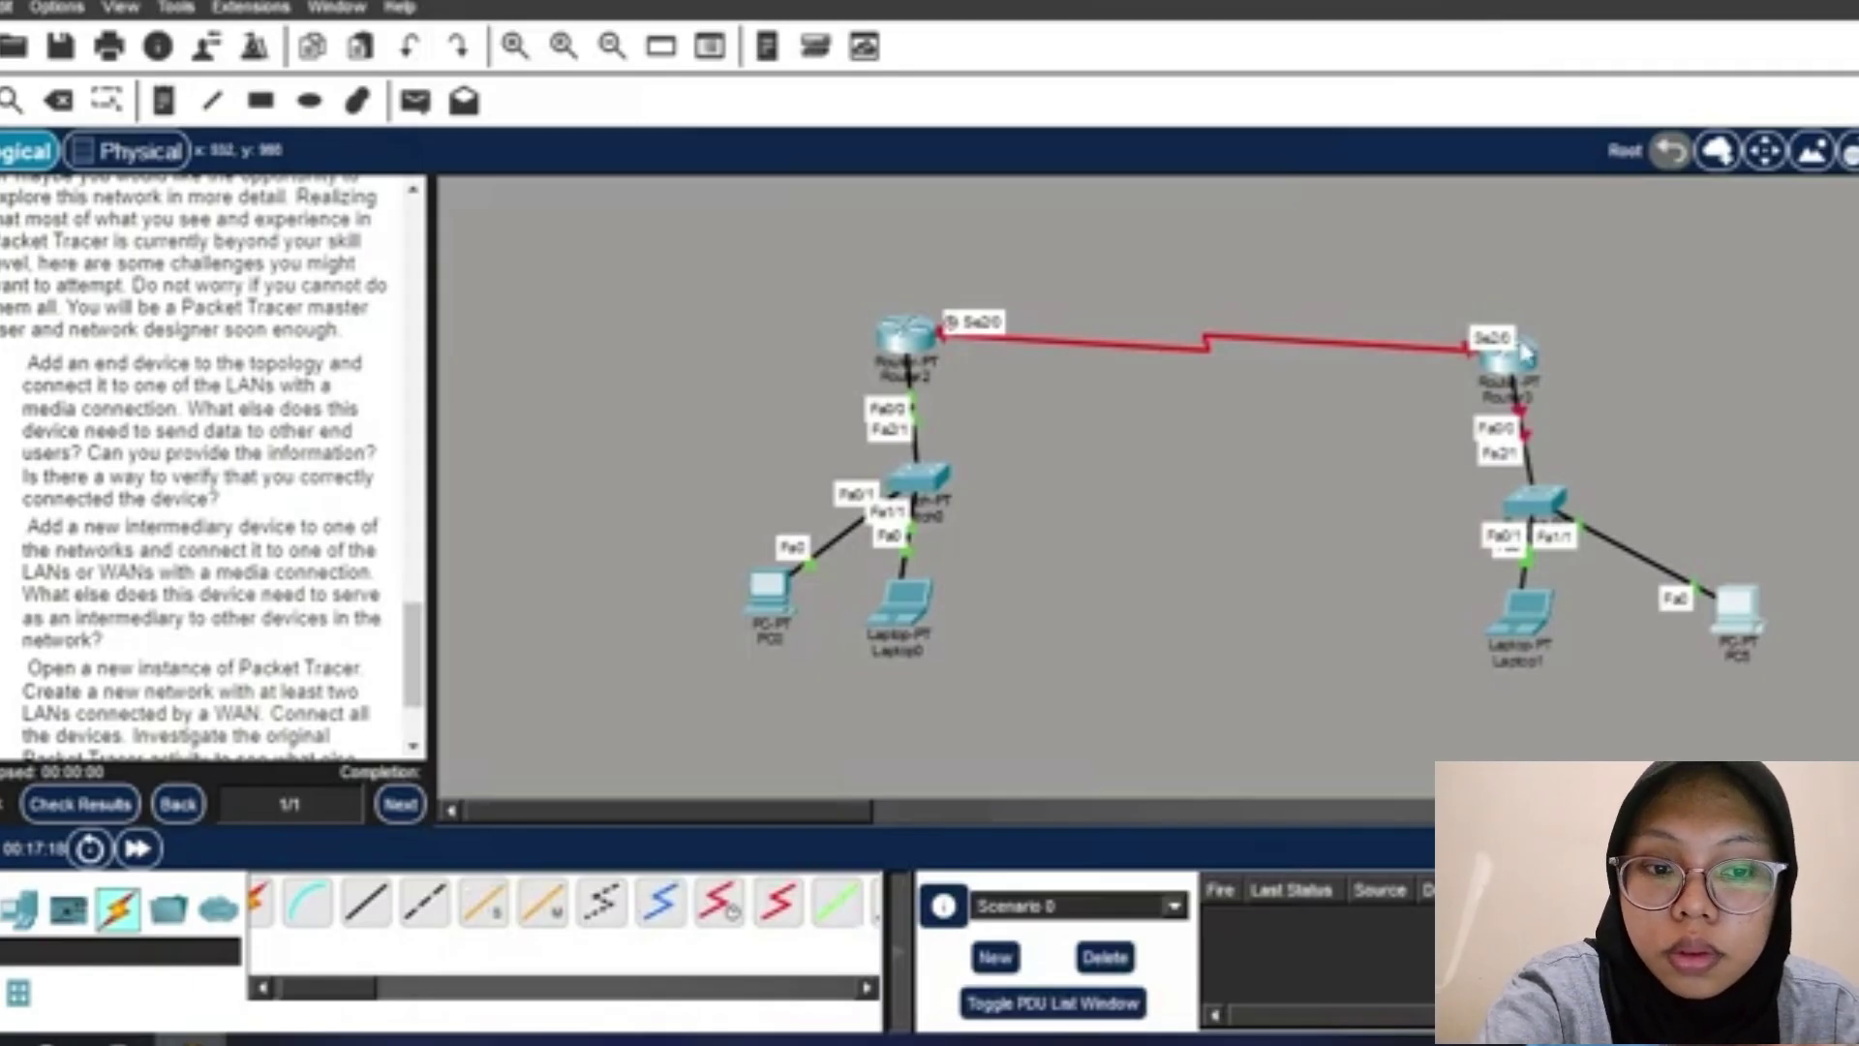
Open Router3's command line, decline the initial configuration dialog with n, and enter global configuration mode with en and conf t.
left_click(954, 339)
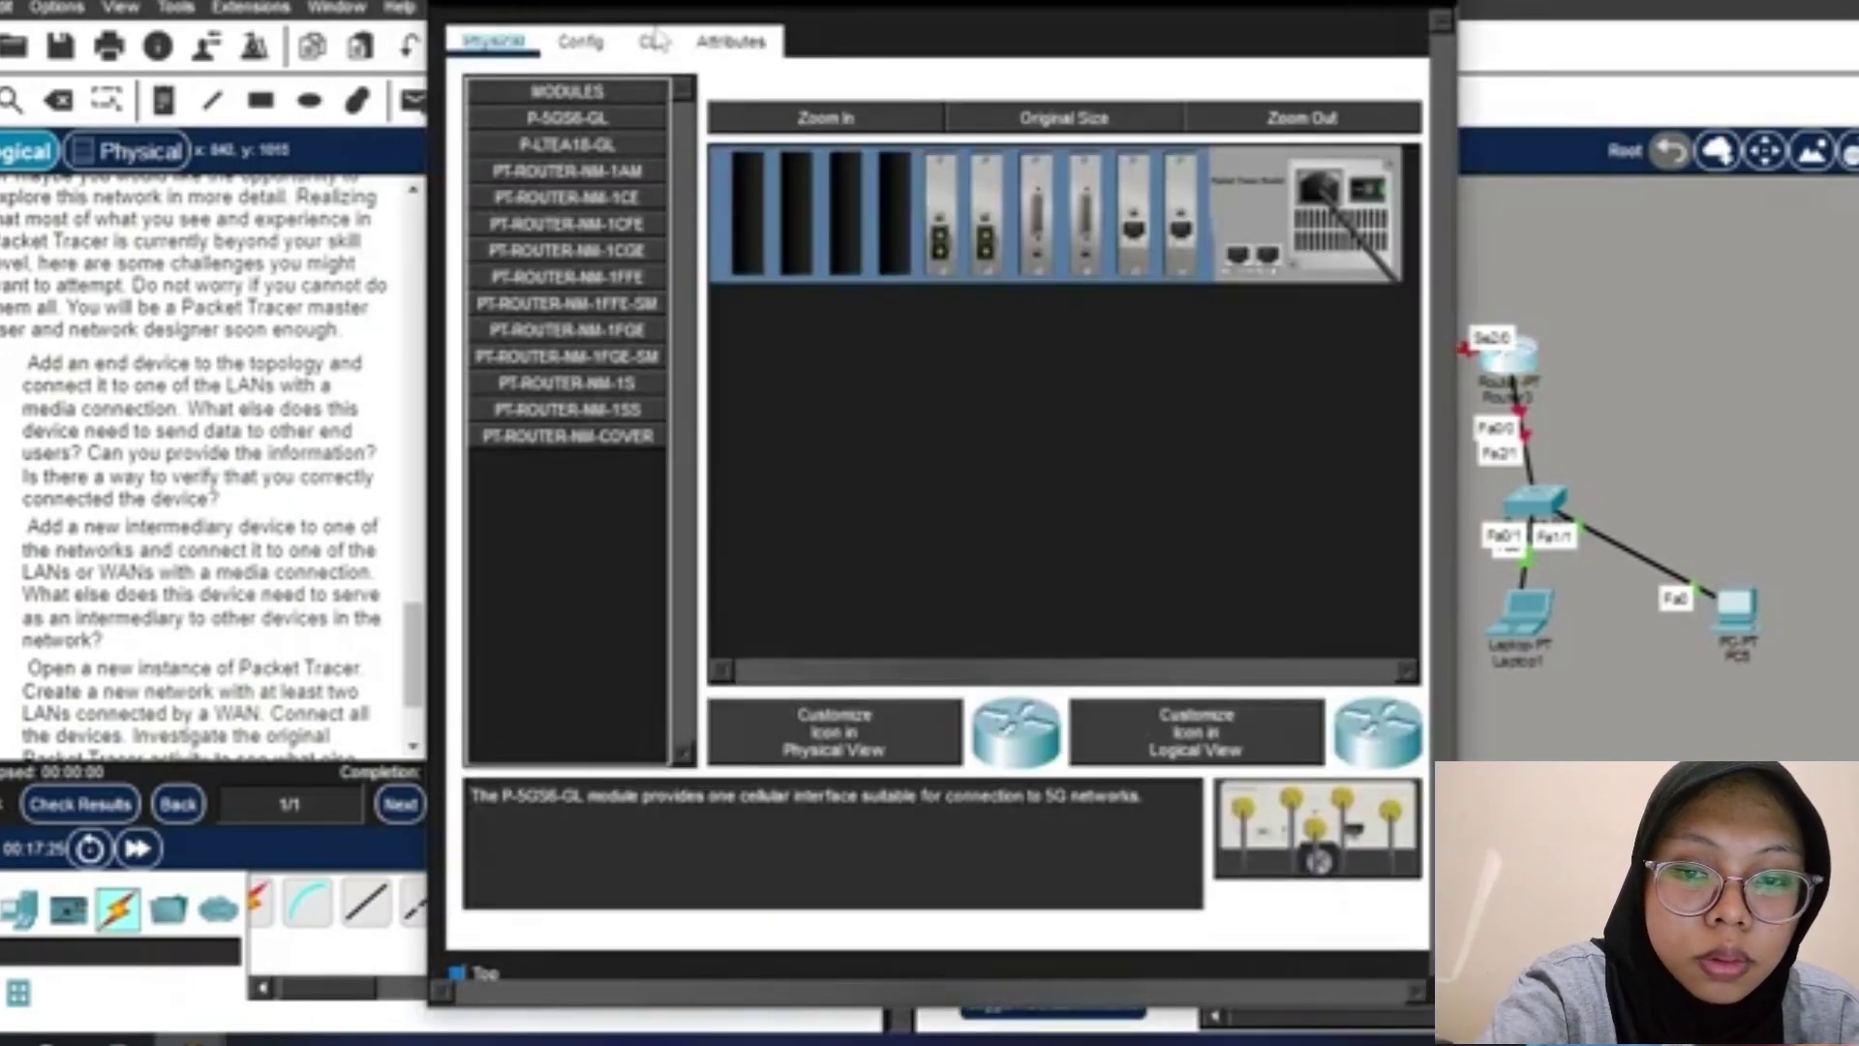
left_click(651, 46)
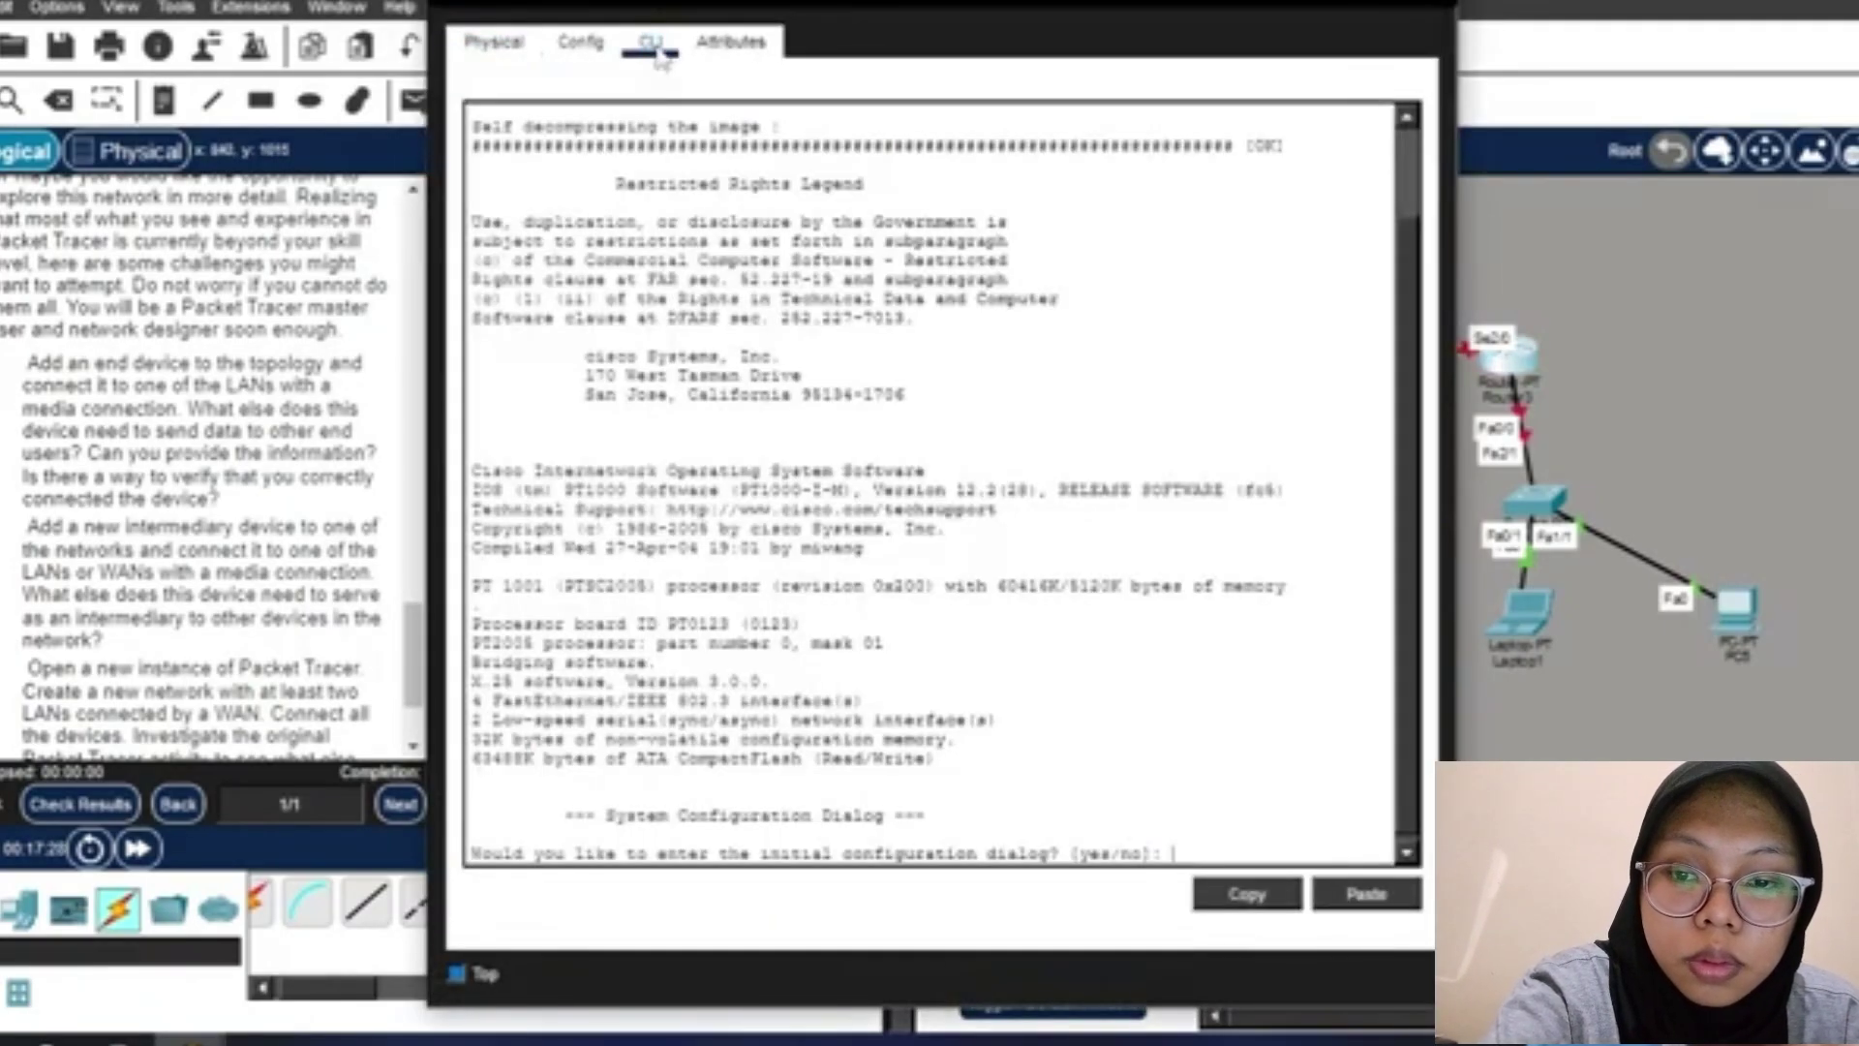
type("n")
key("Return")
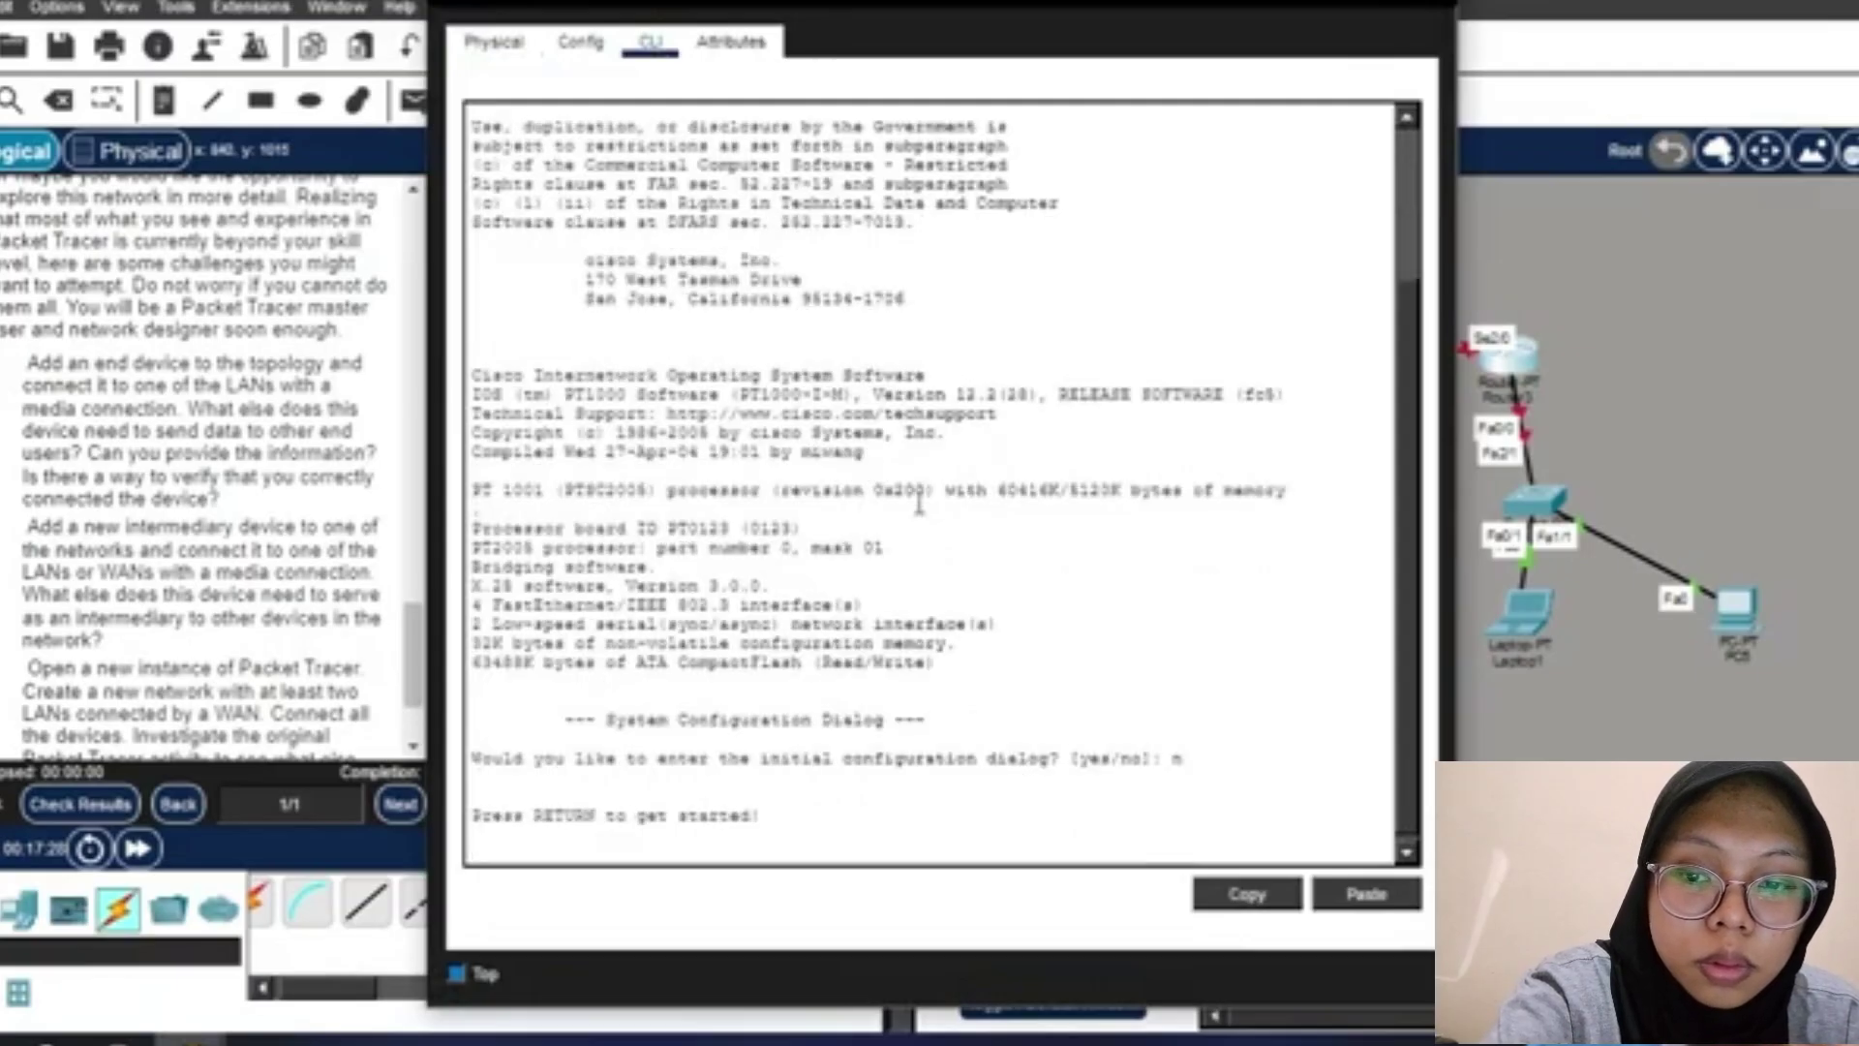
key("Return")
type("en")
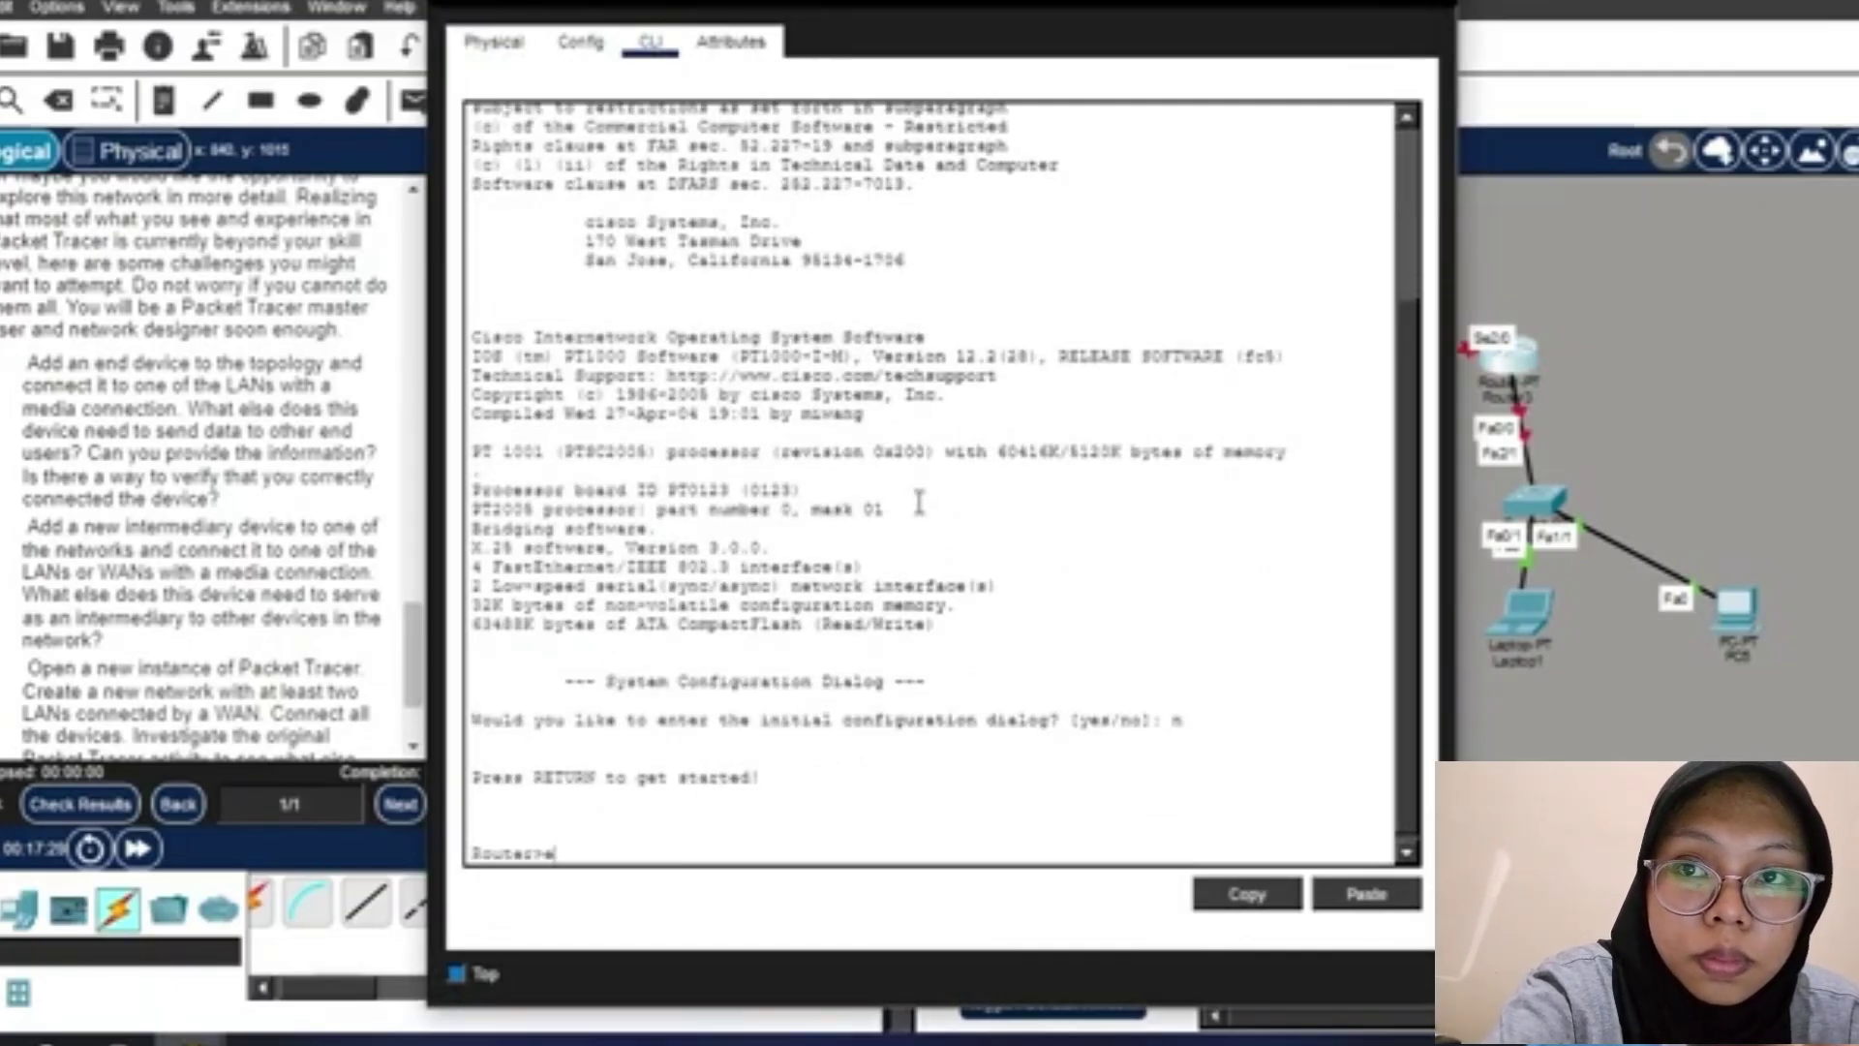
key("Return")
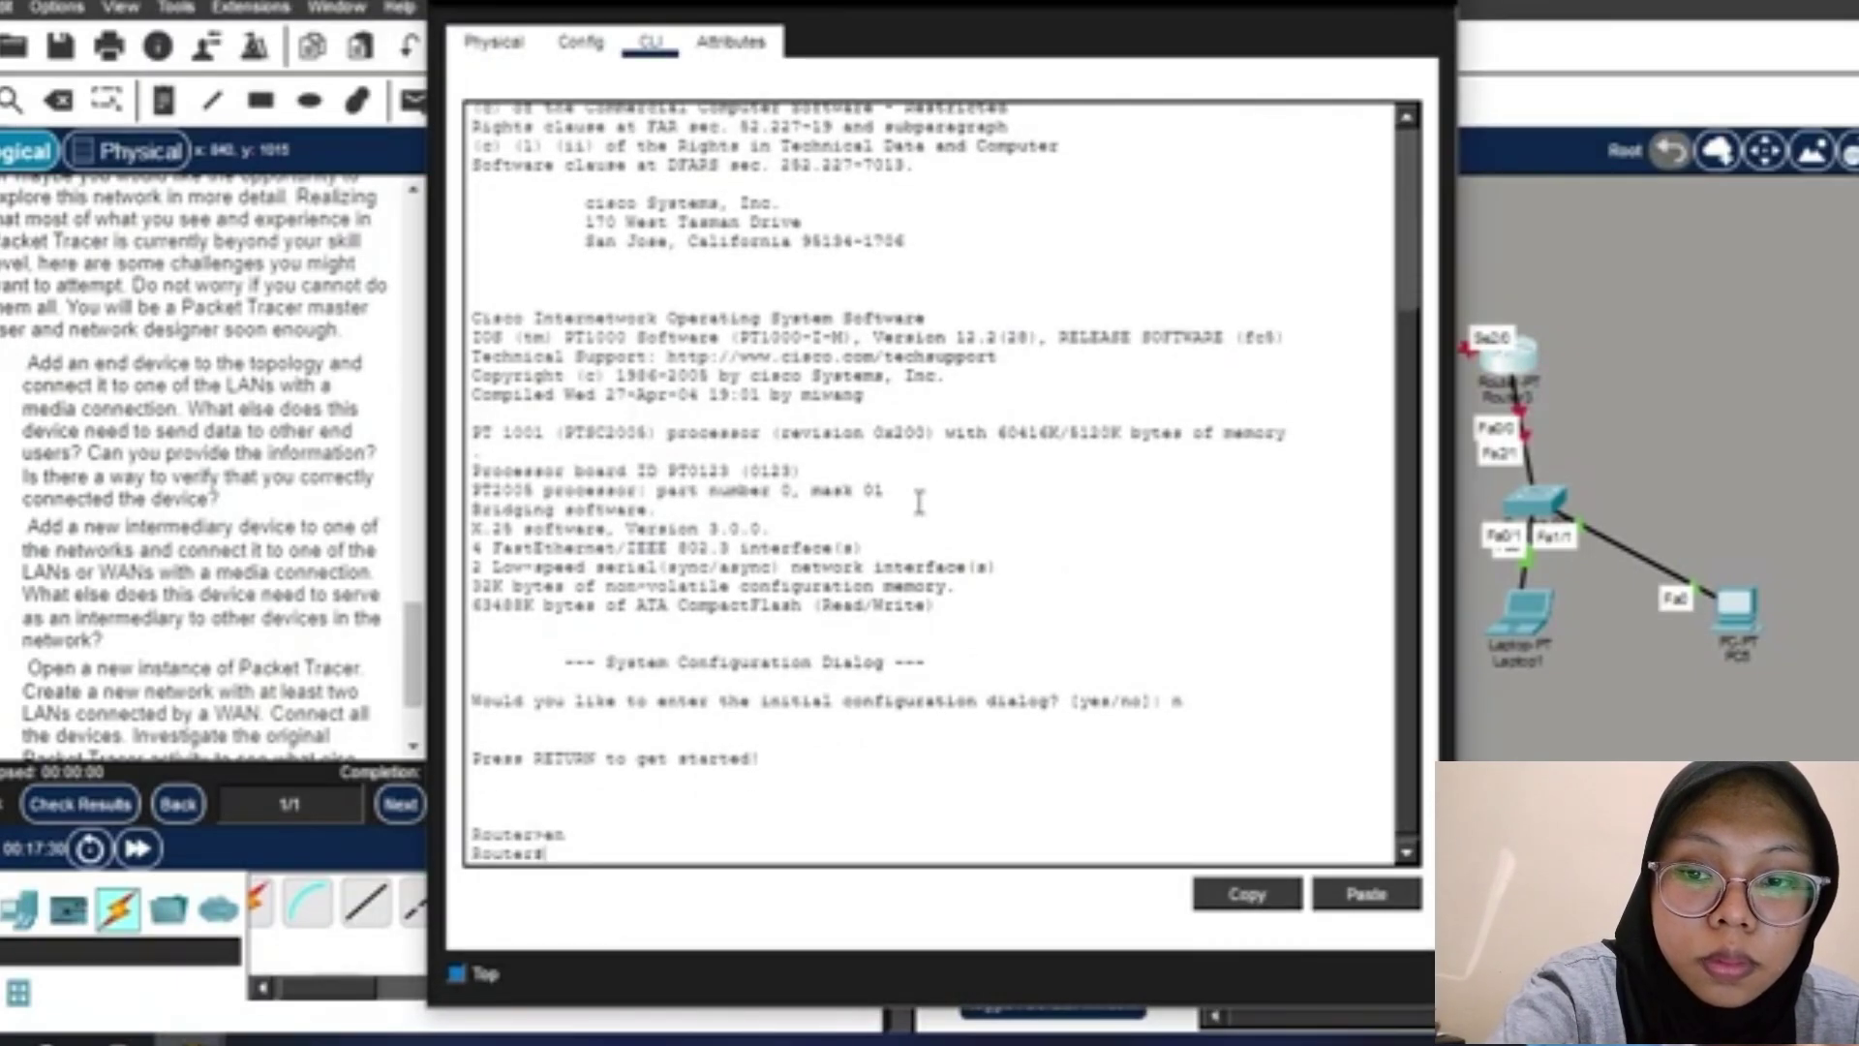
type("conf t")
key("Return")
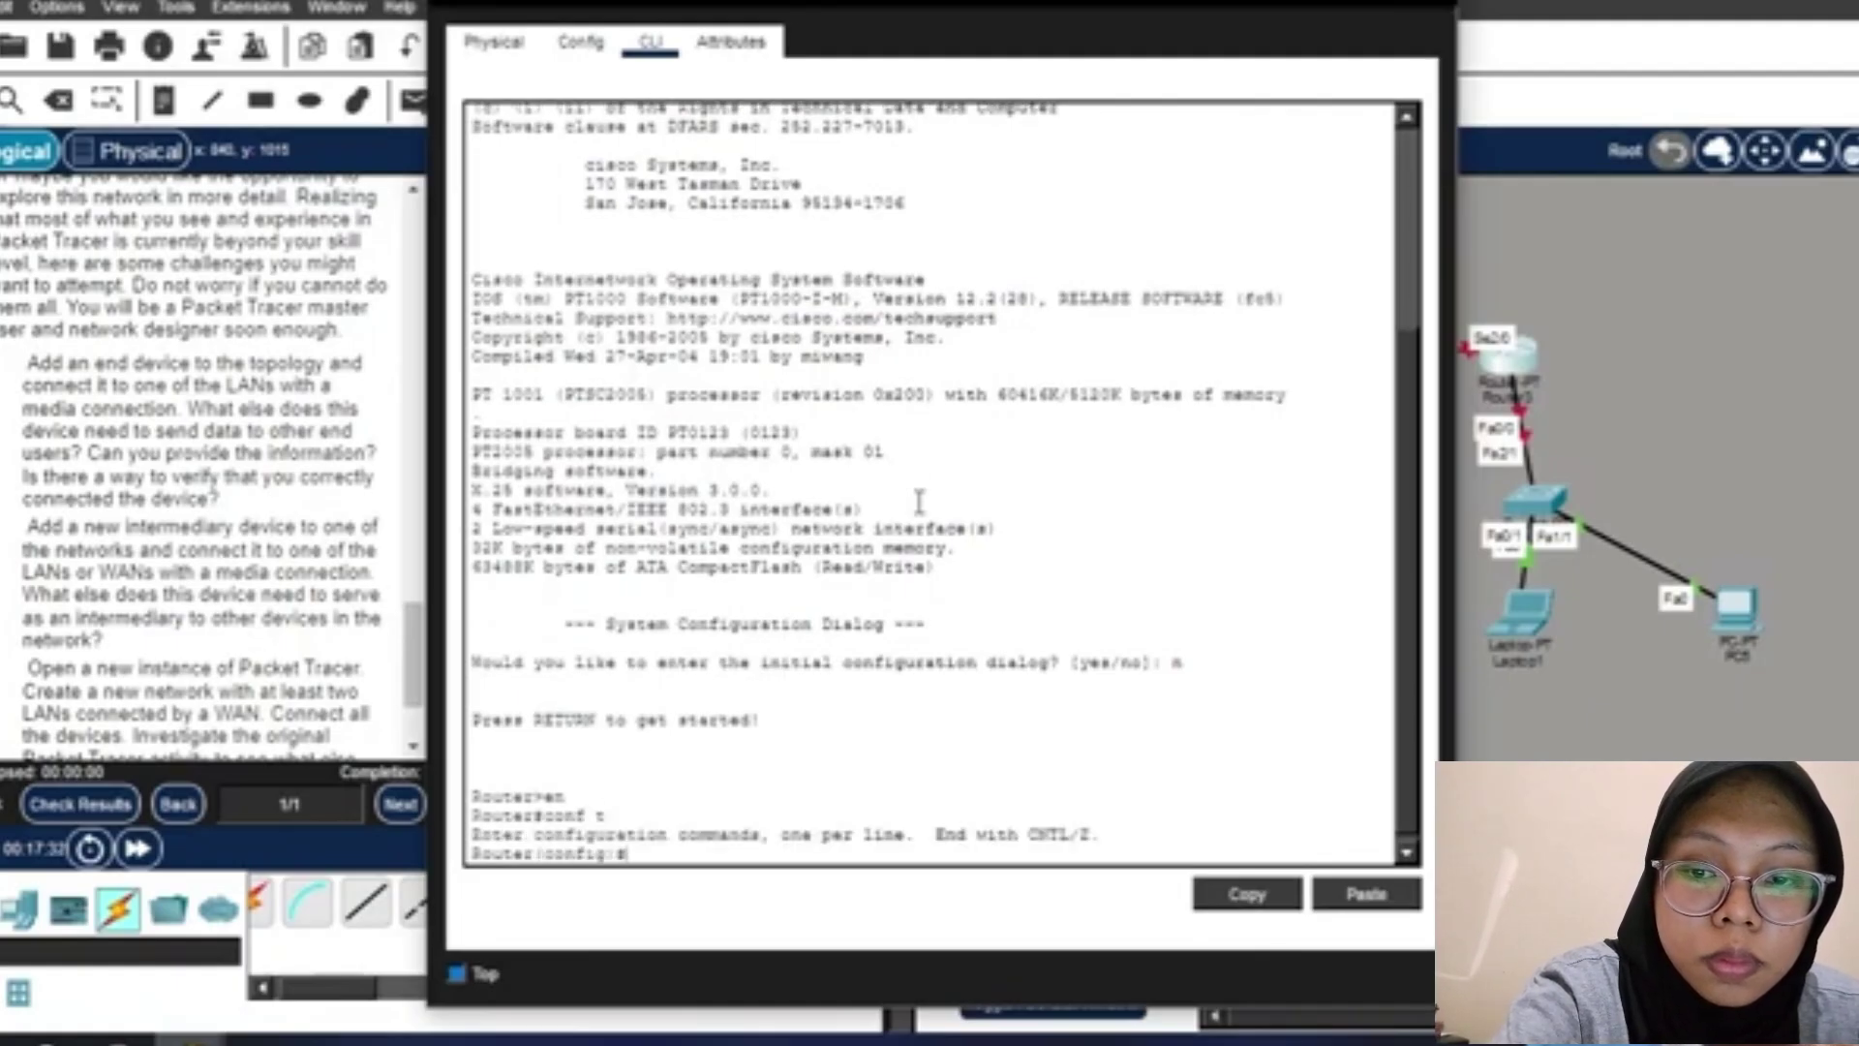
Assign Router3's serial interface se2/0 the IP address 10.10.10.2 with subnet mask 255.255.255.0.
type("int se2/")
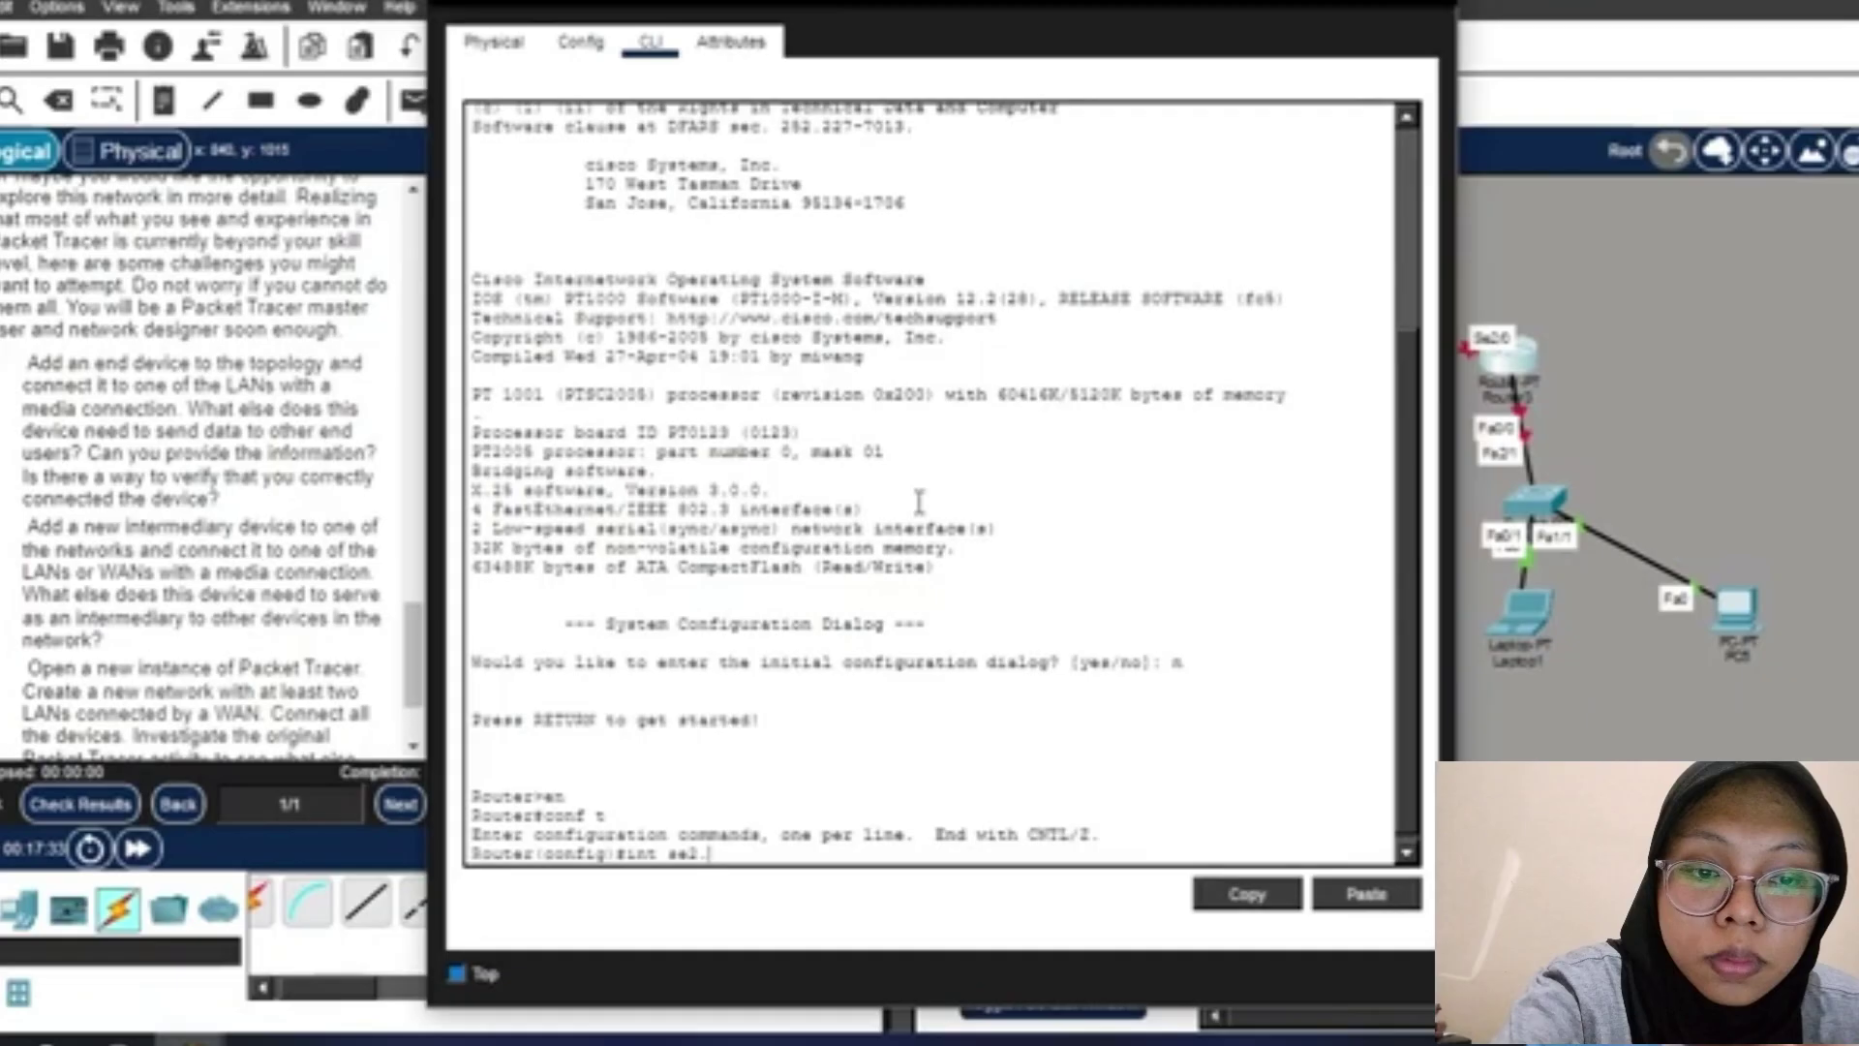
type("0")
key("Return")
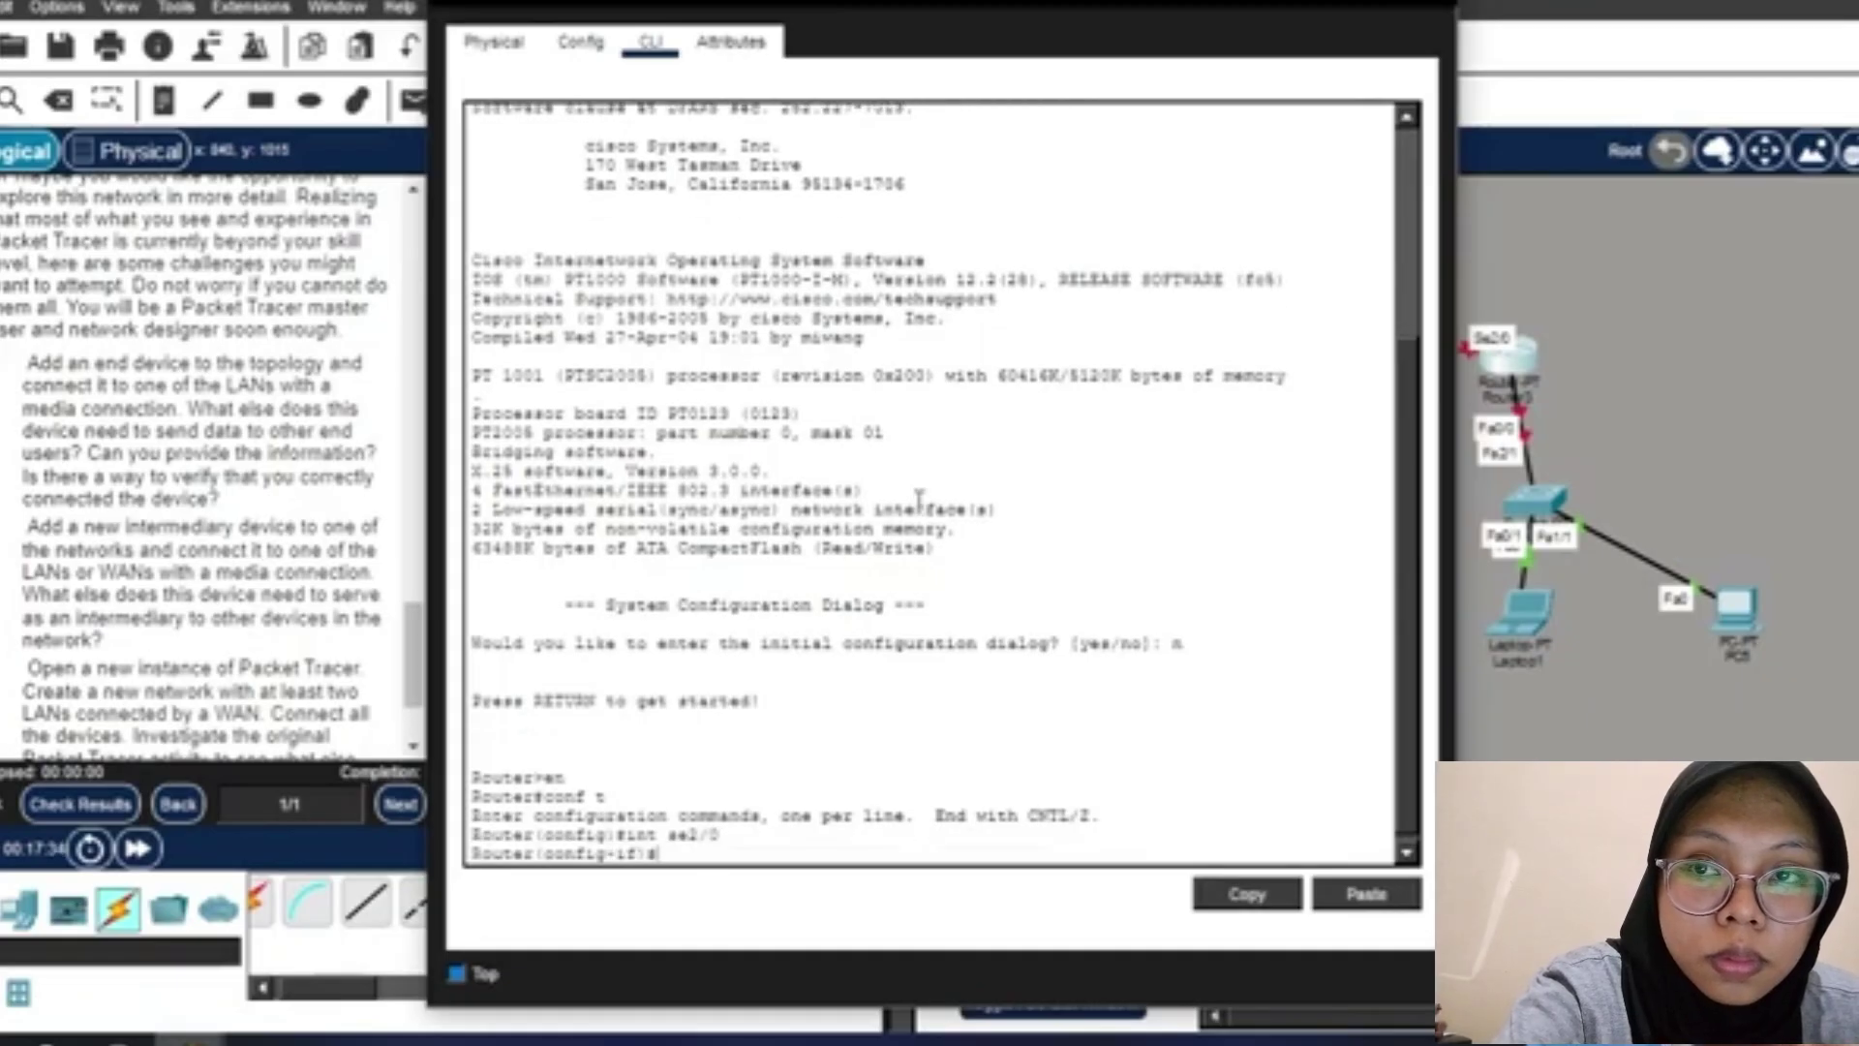
type("ip a")
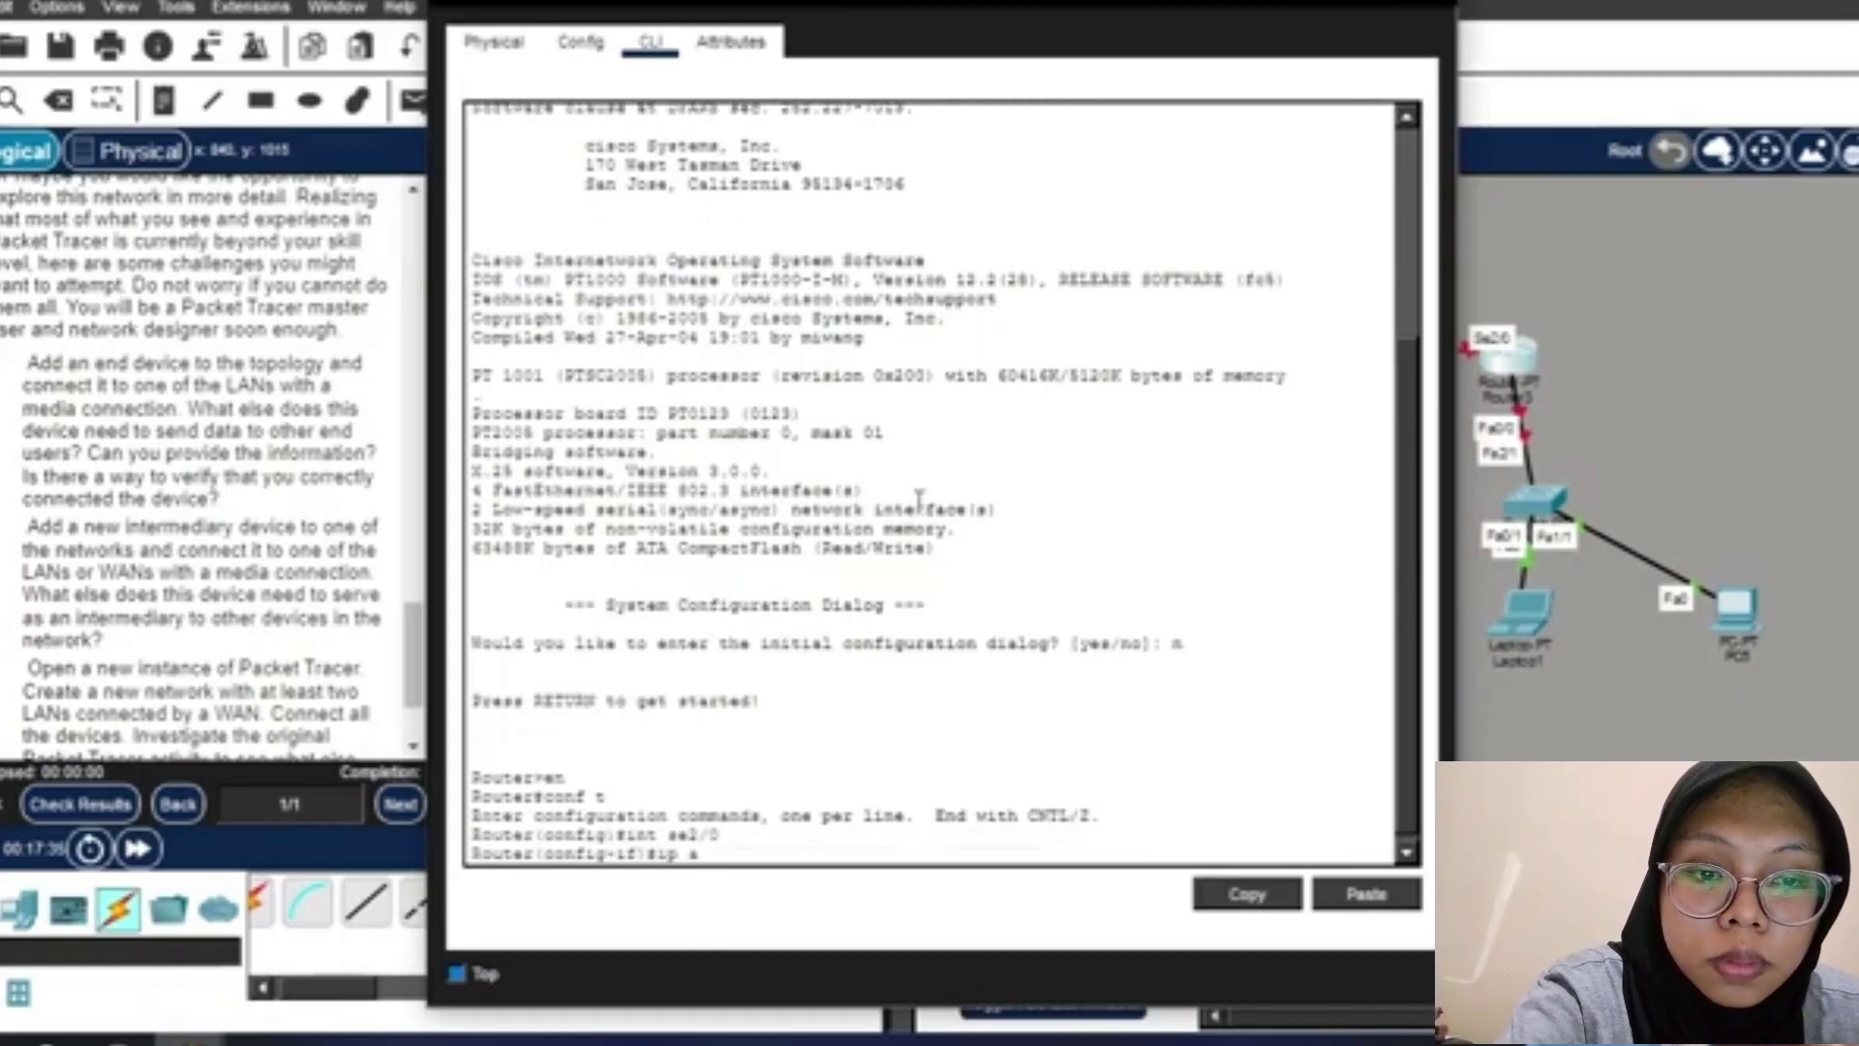
type("ddres")
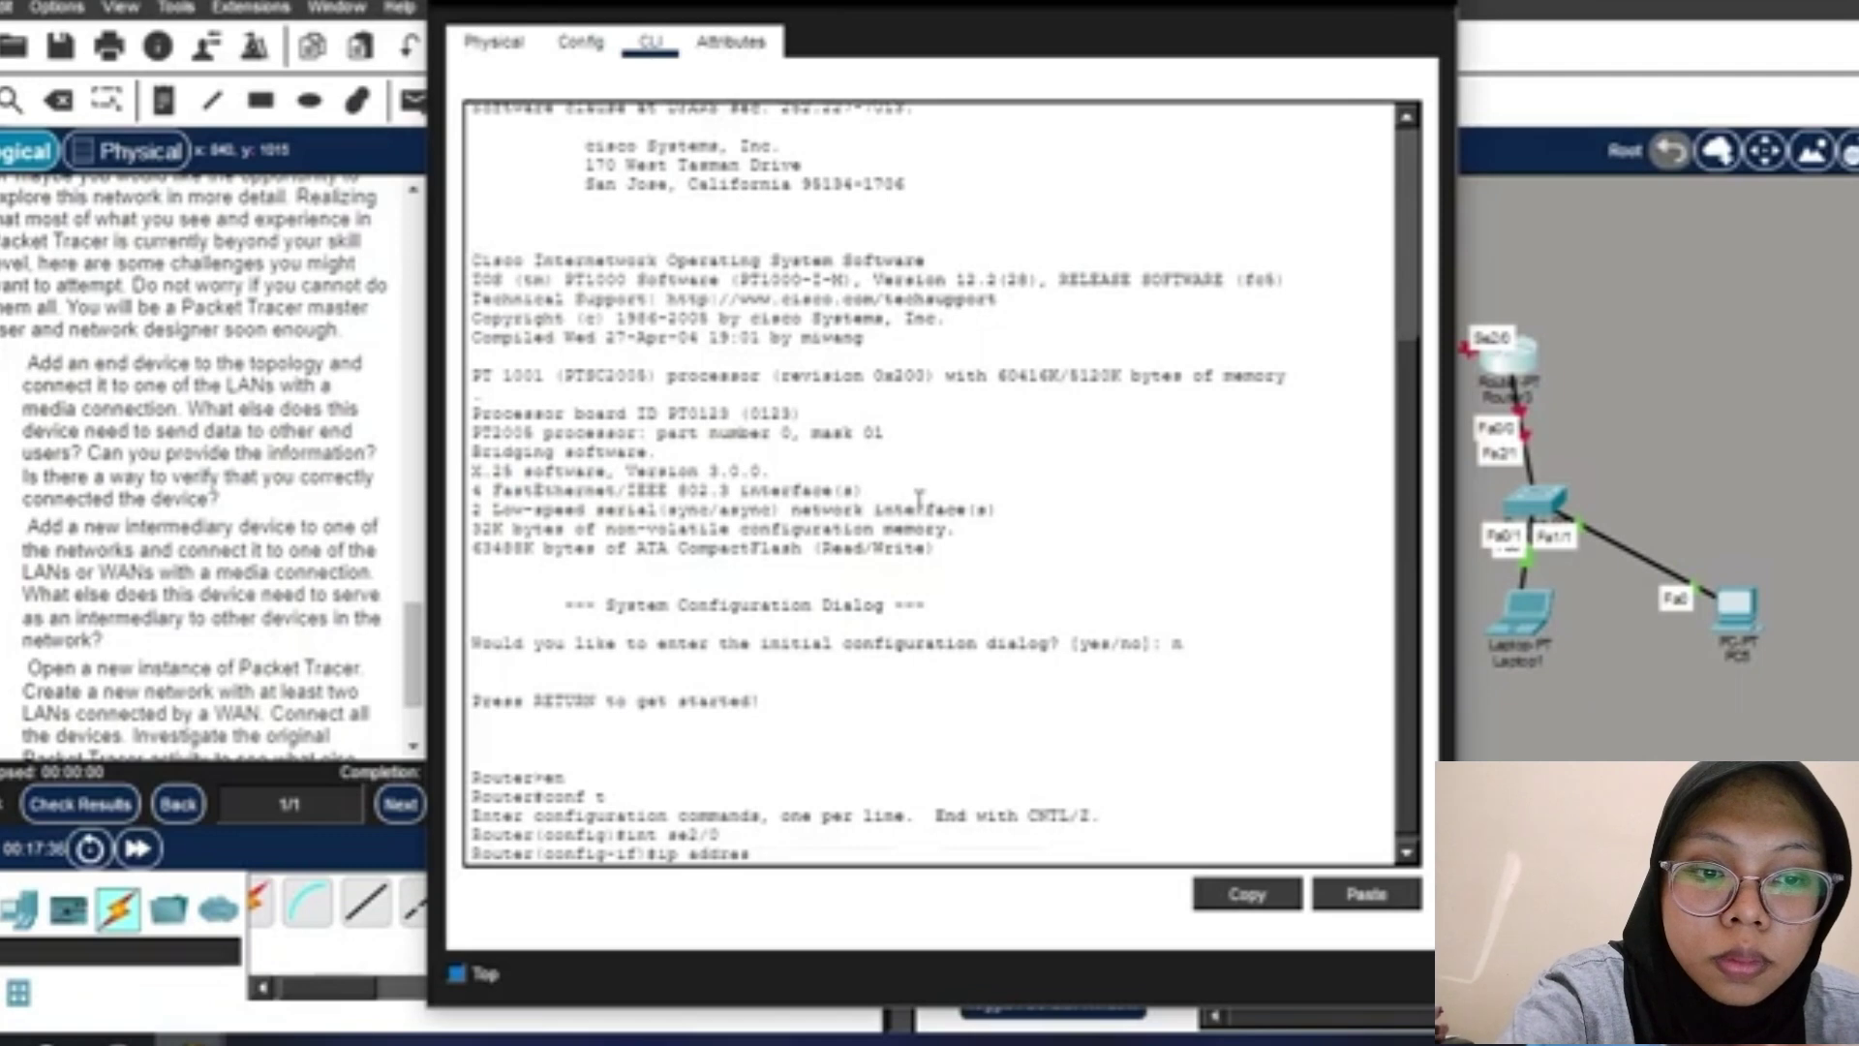
type("s 10")
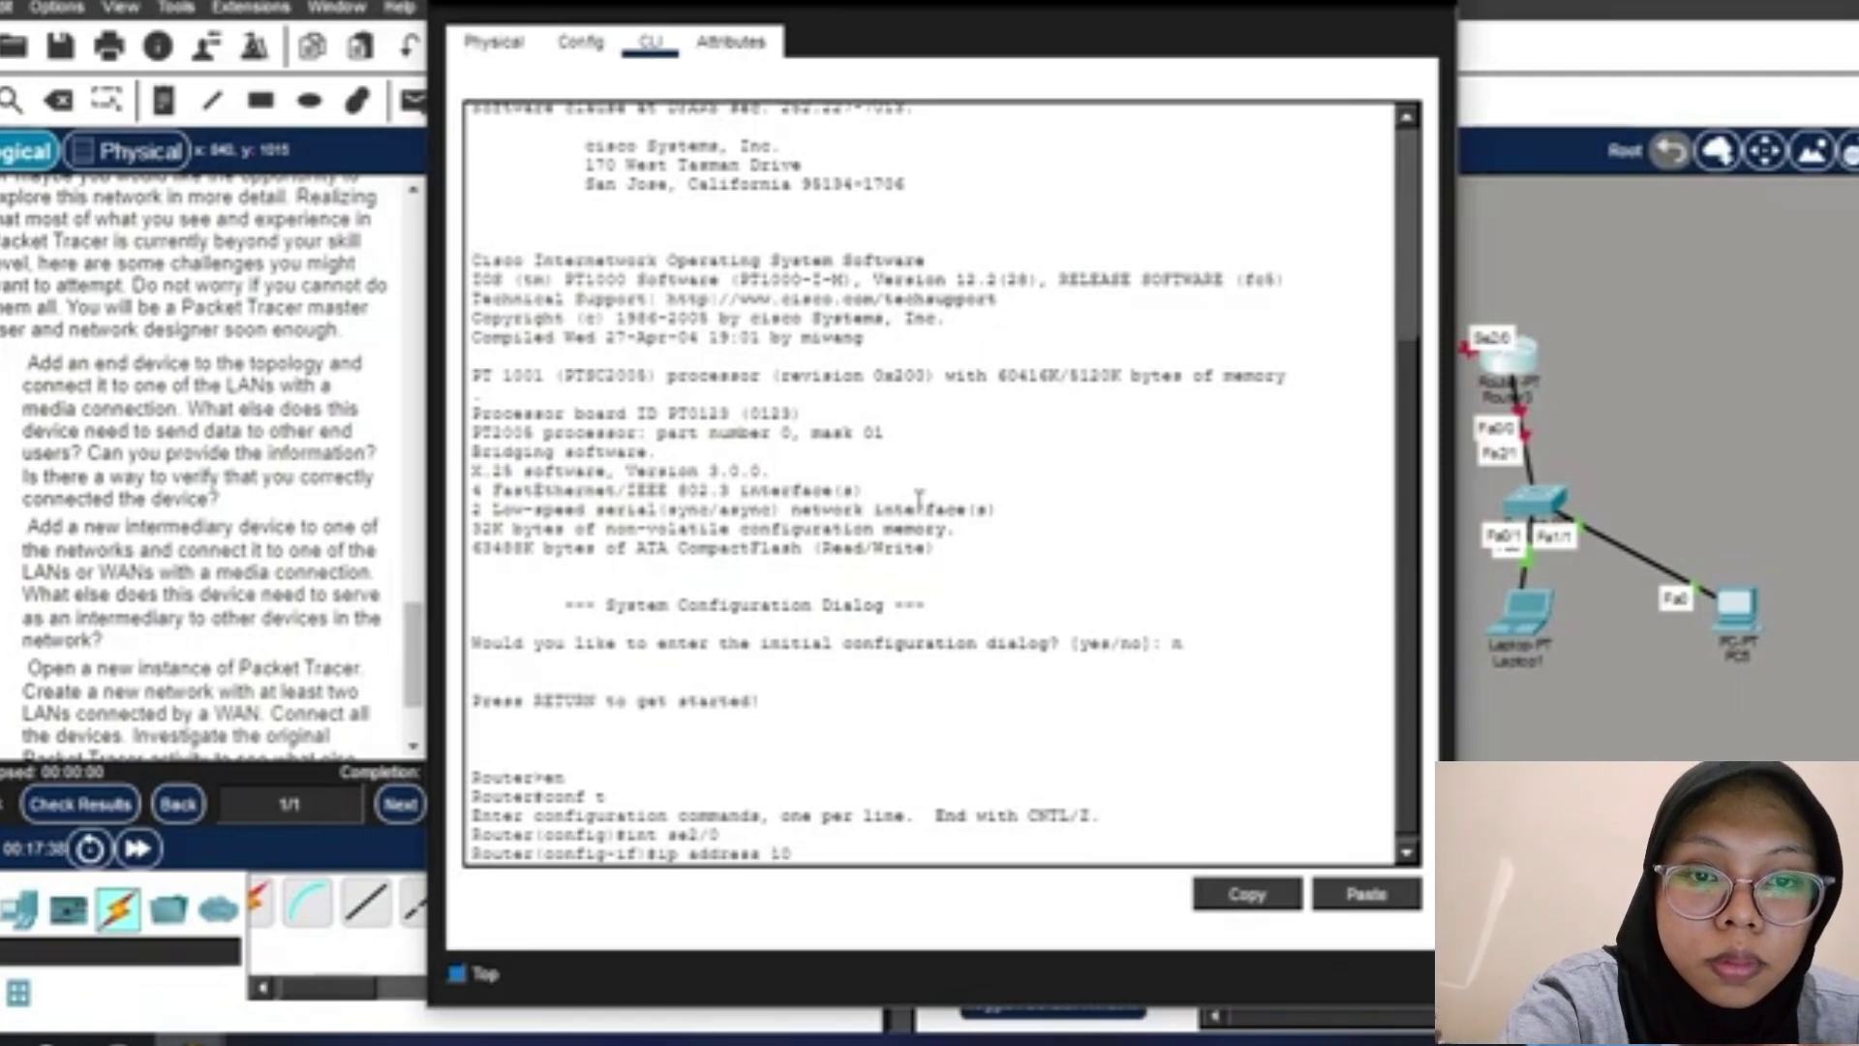
type(".10.10.")
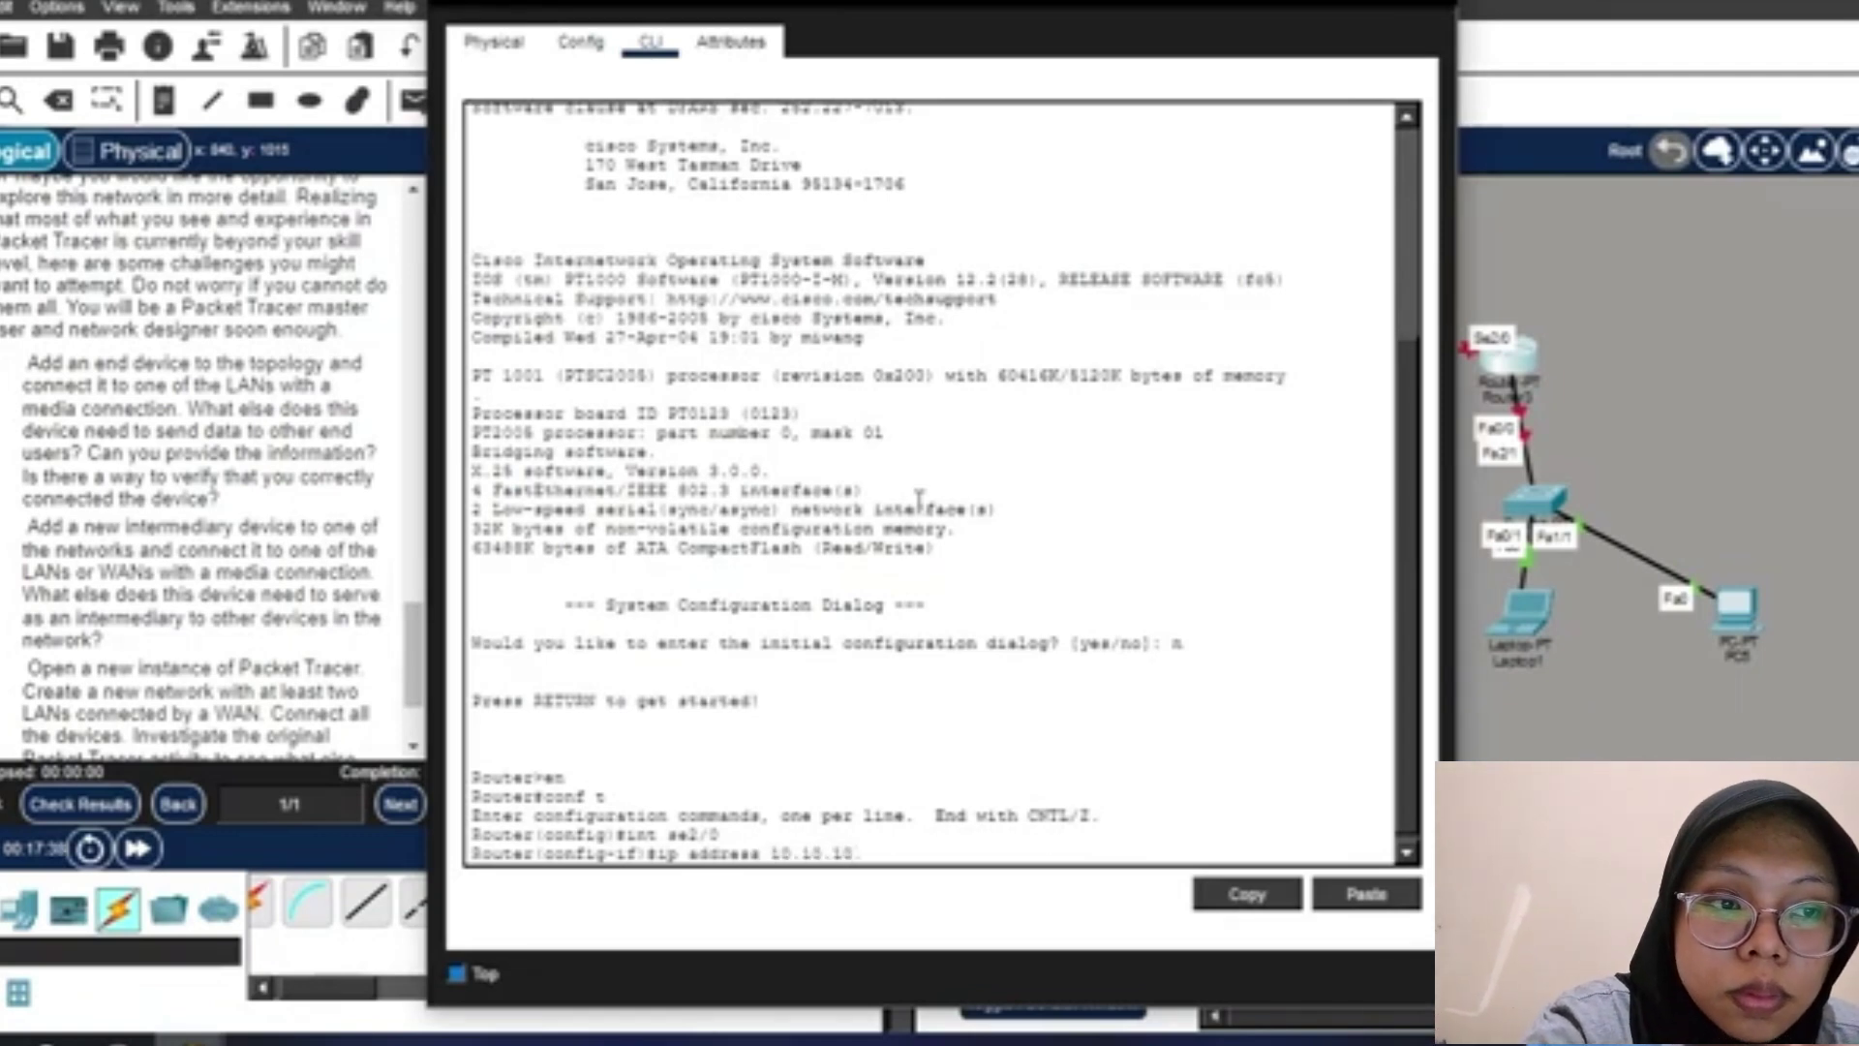
type("2 255")
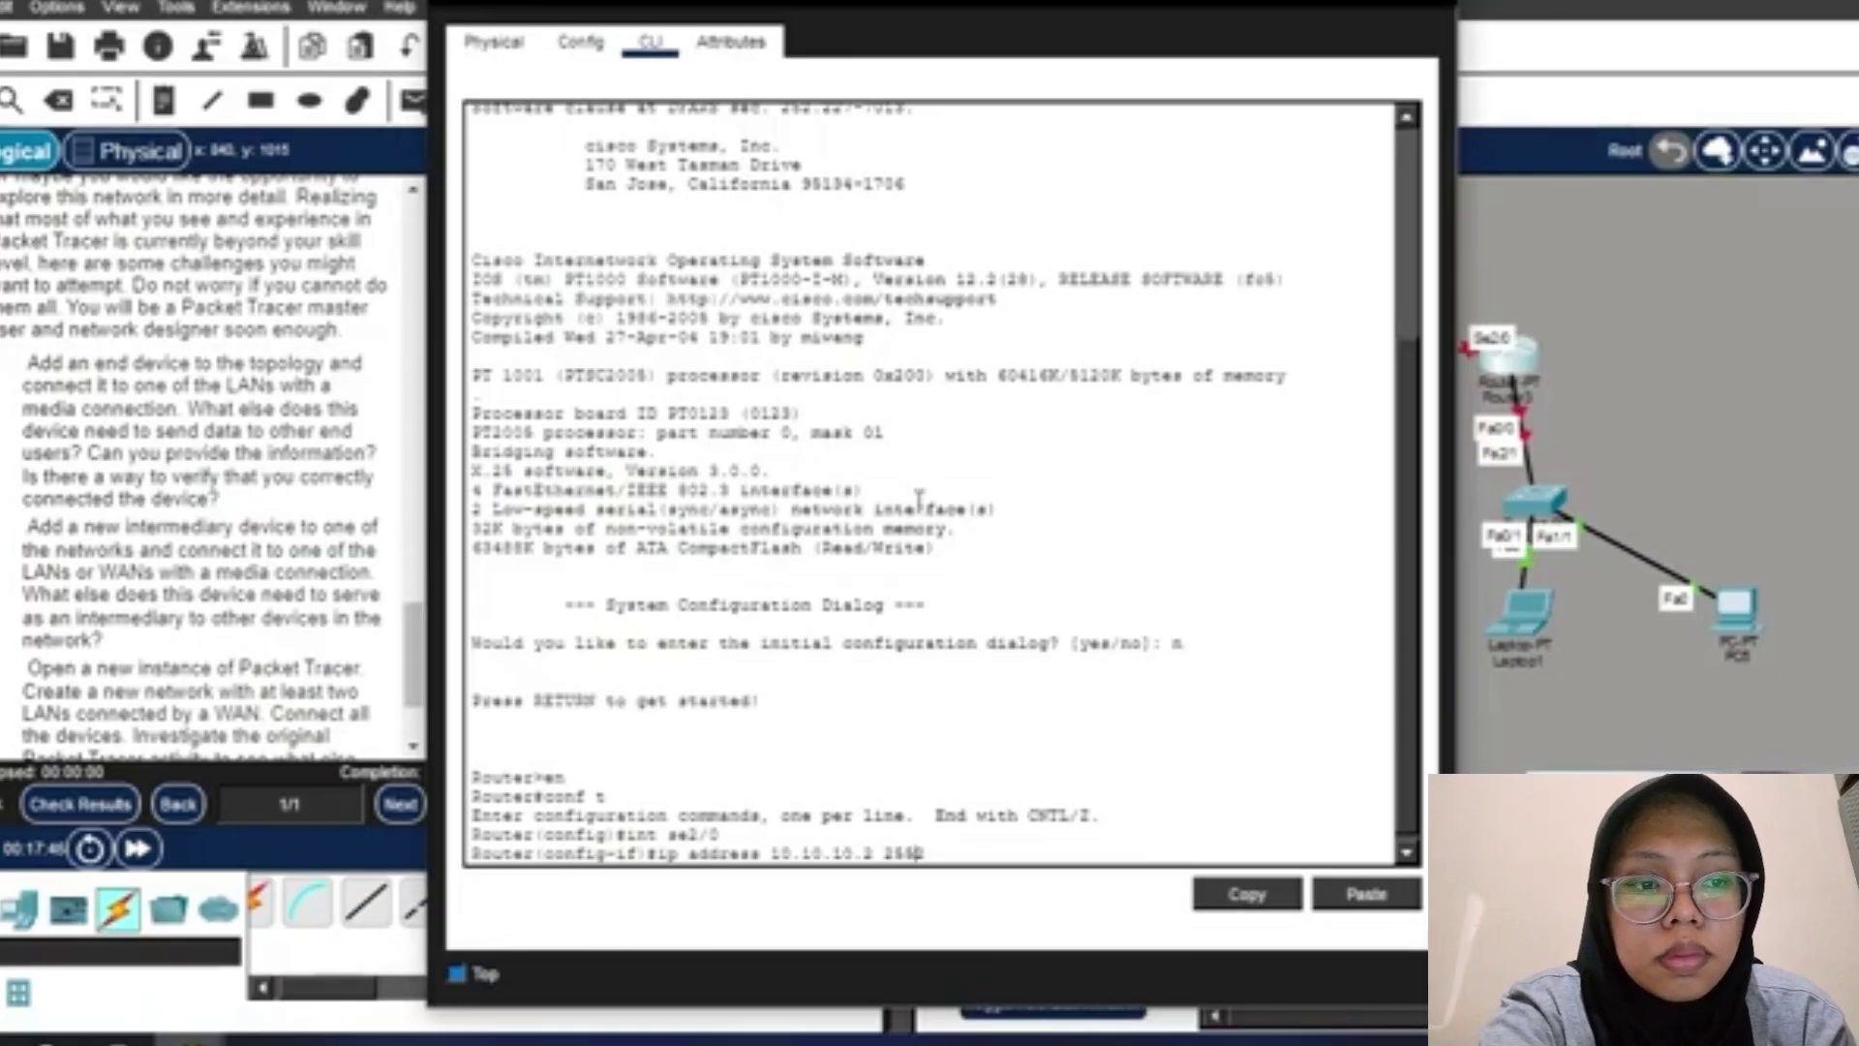
type(".255")
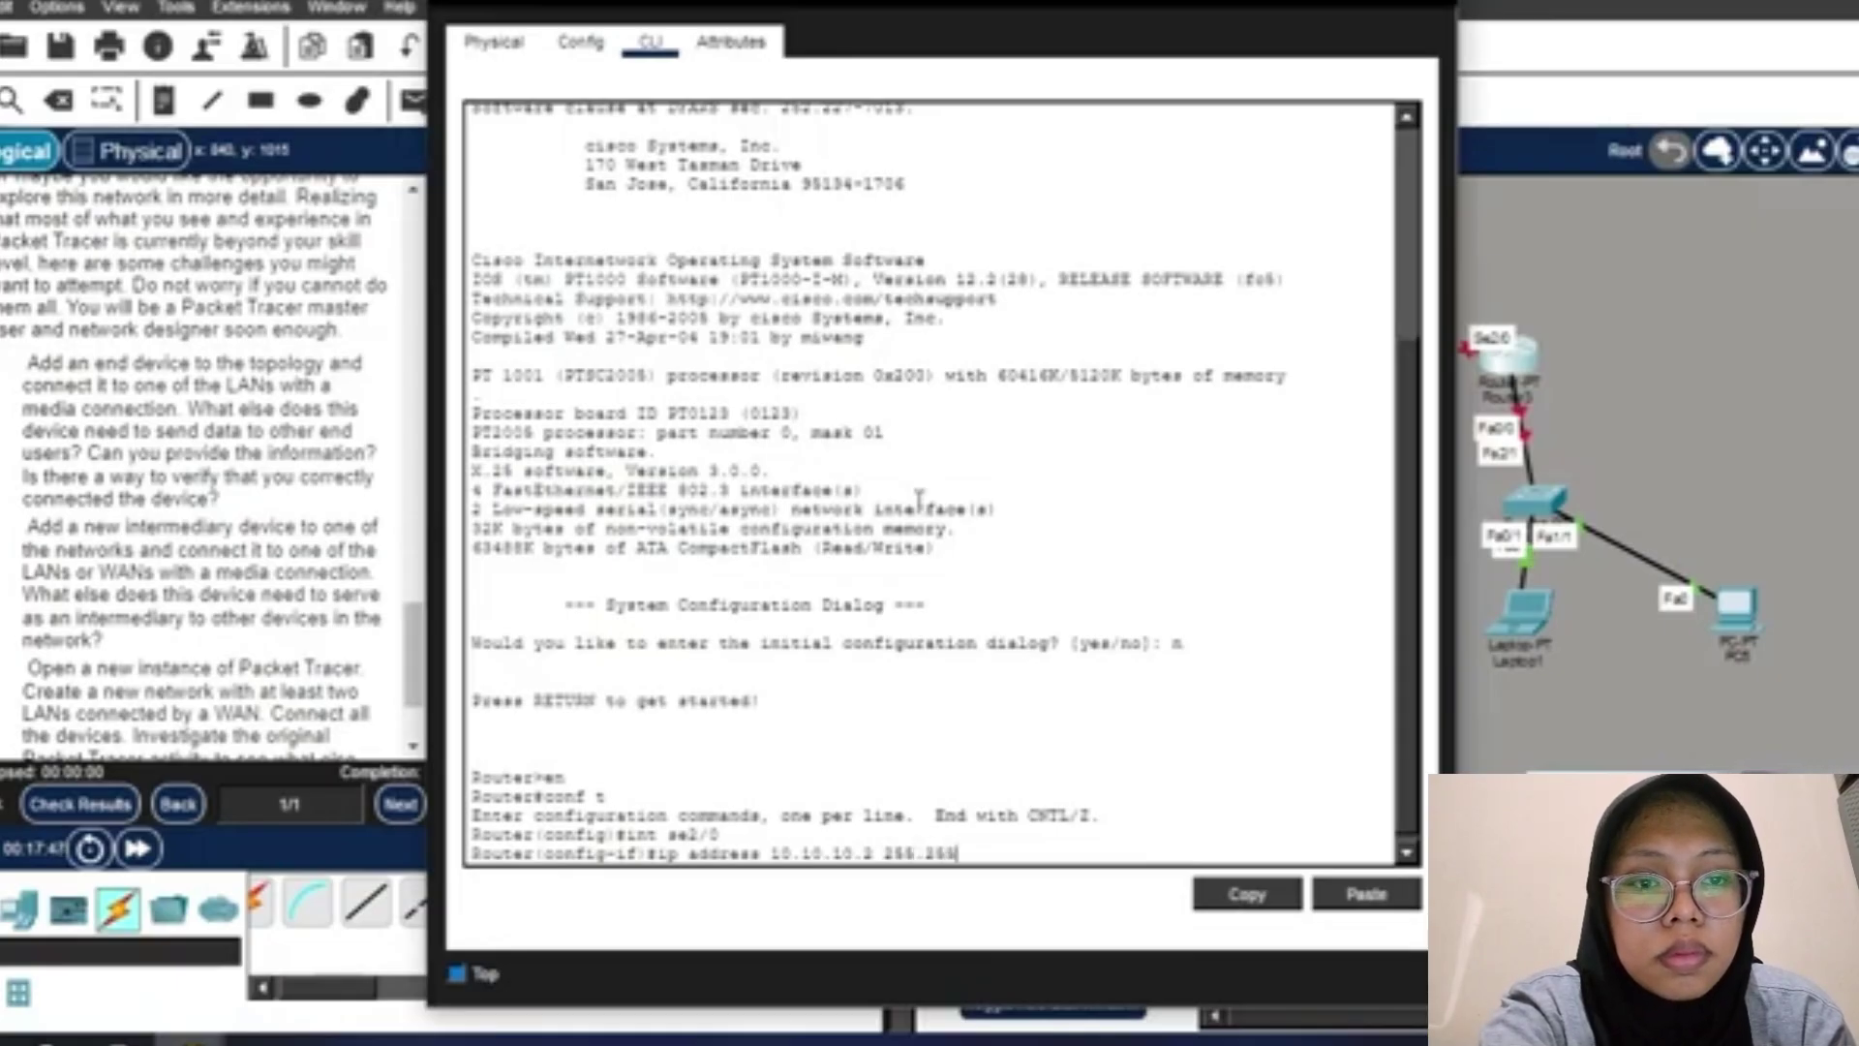
type(".255.0")
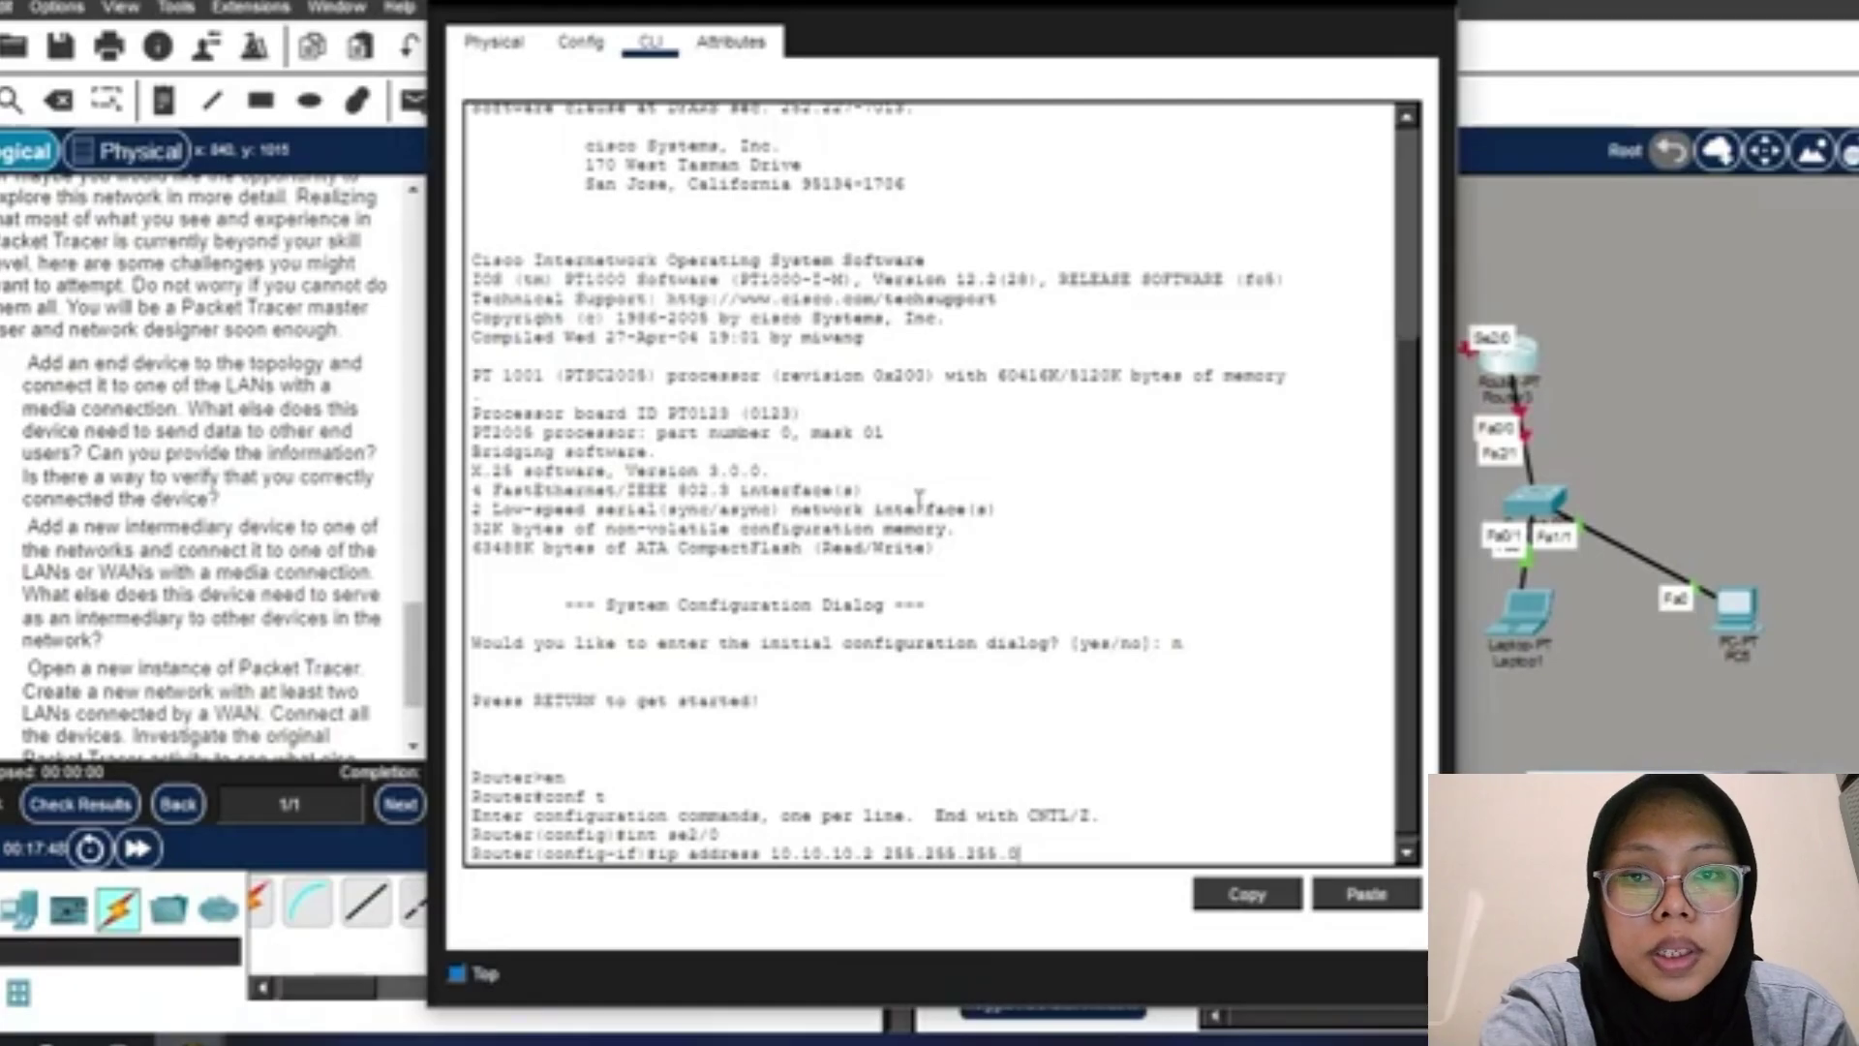
key("Return")
Enable the serial interface with no sh and return to global configuration mode with ex.
type("no sh")
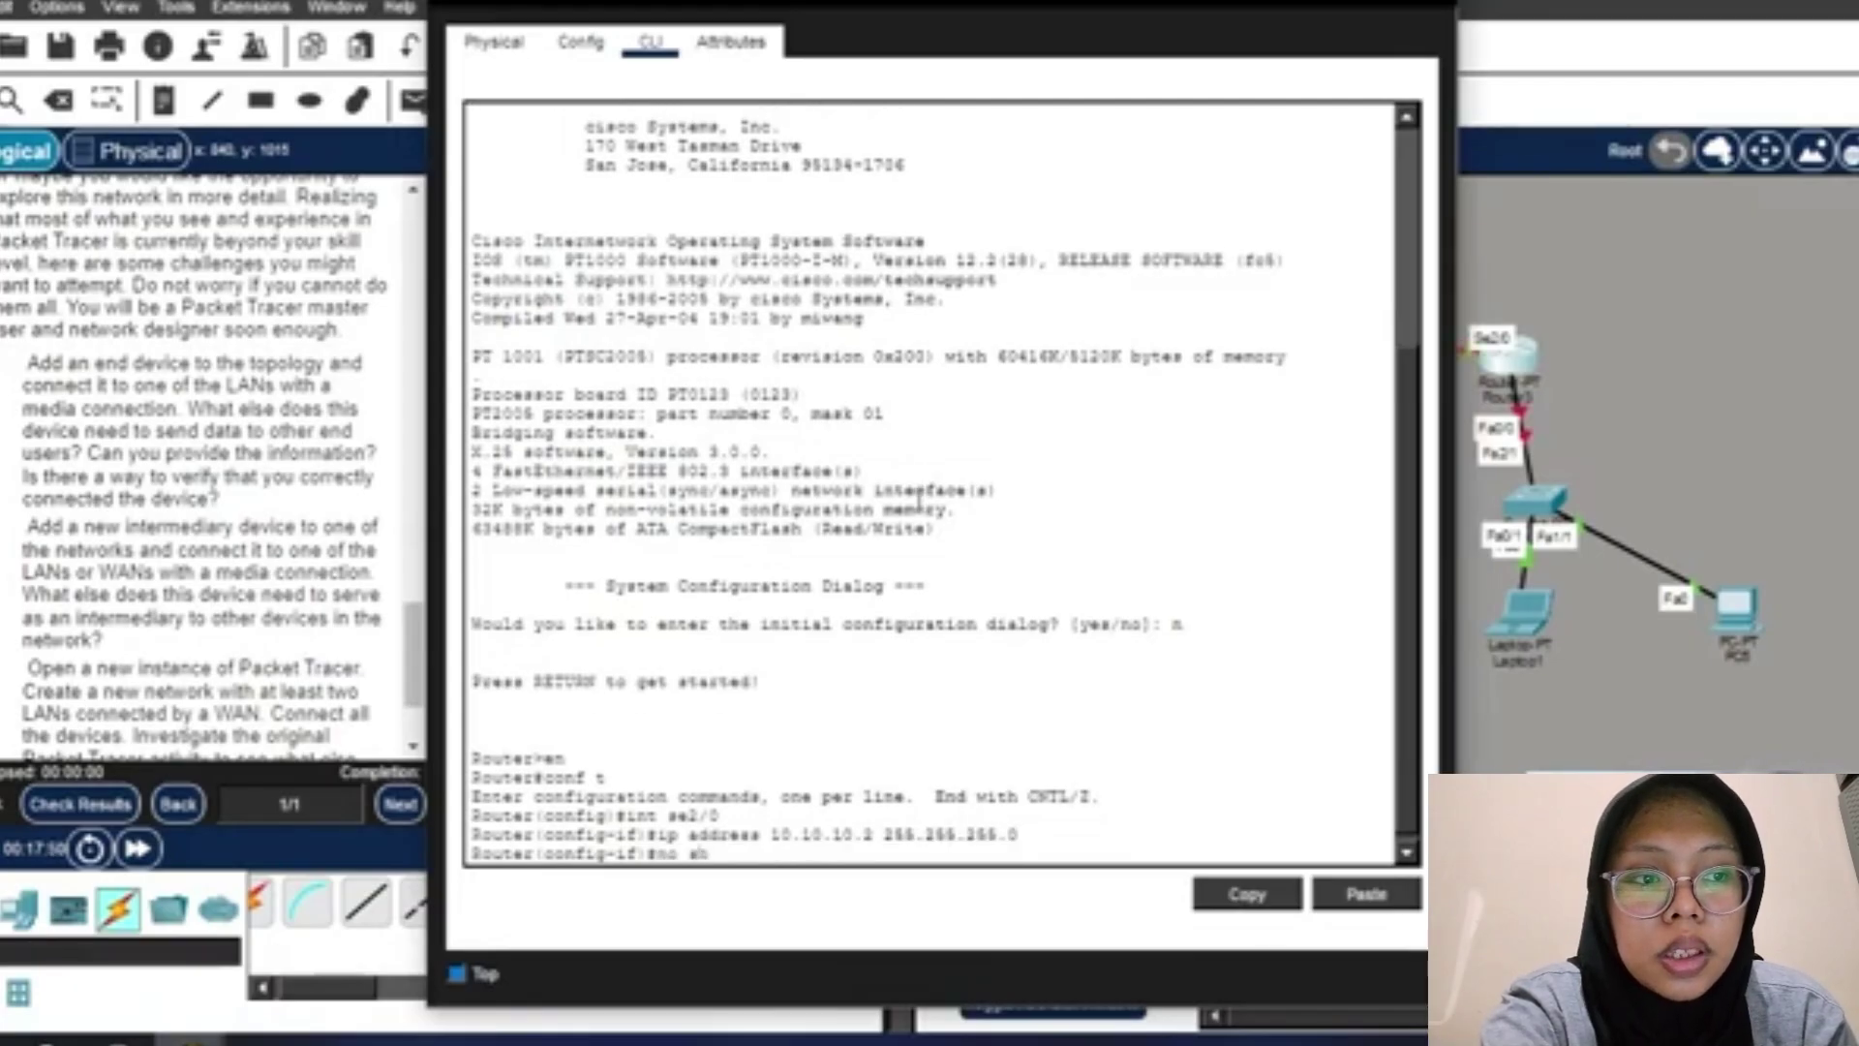
key("Return")
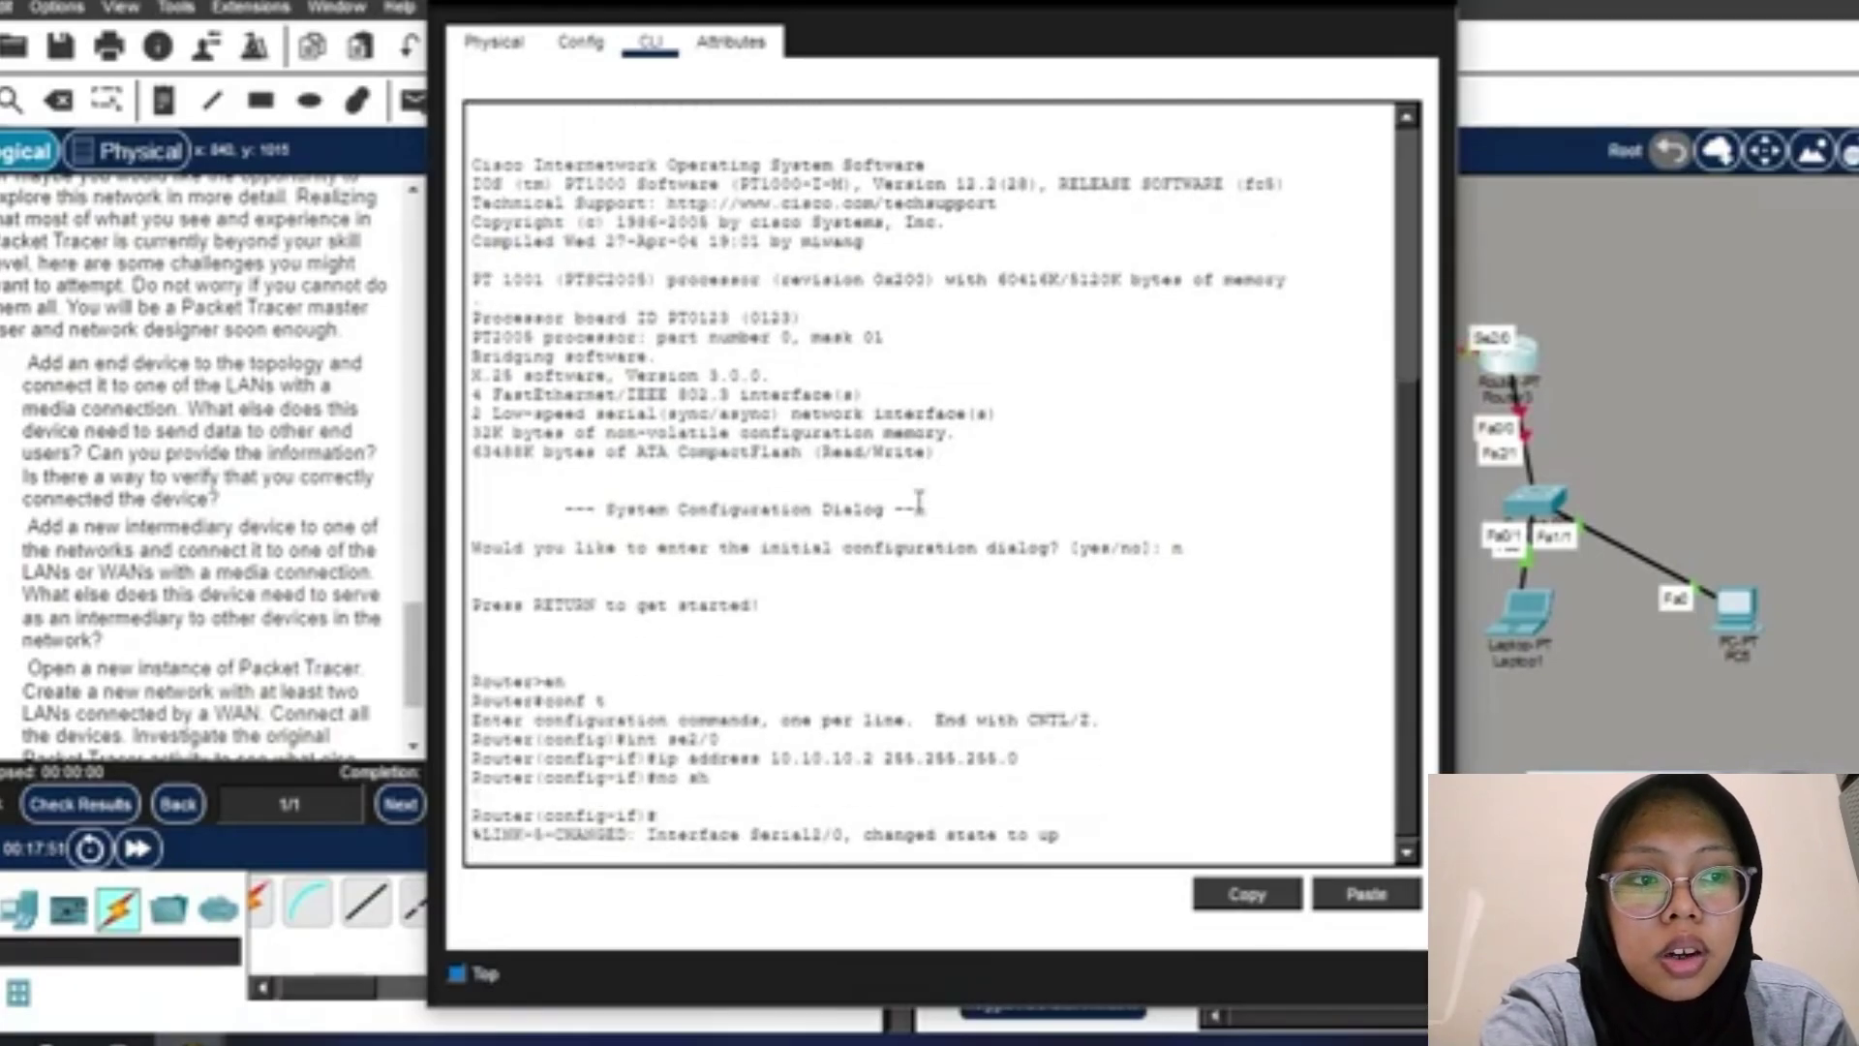
type("ex")
key("Return")
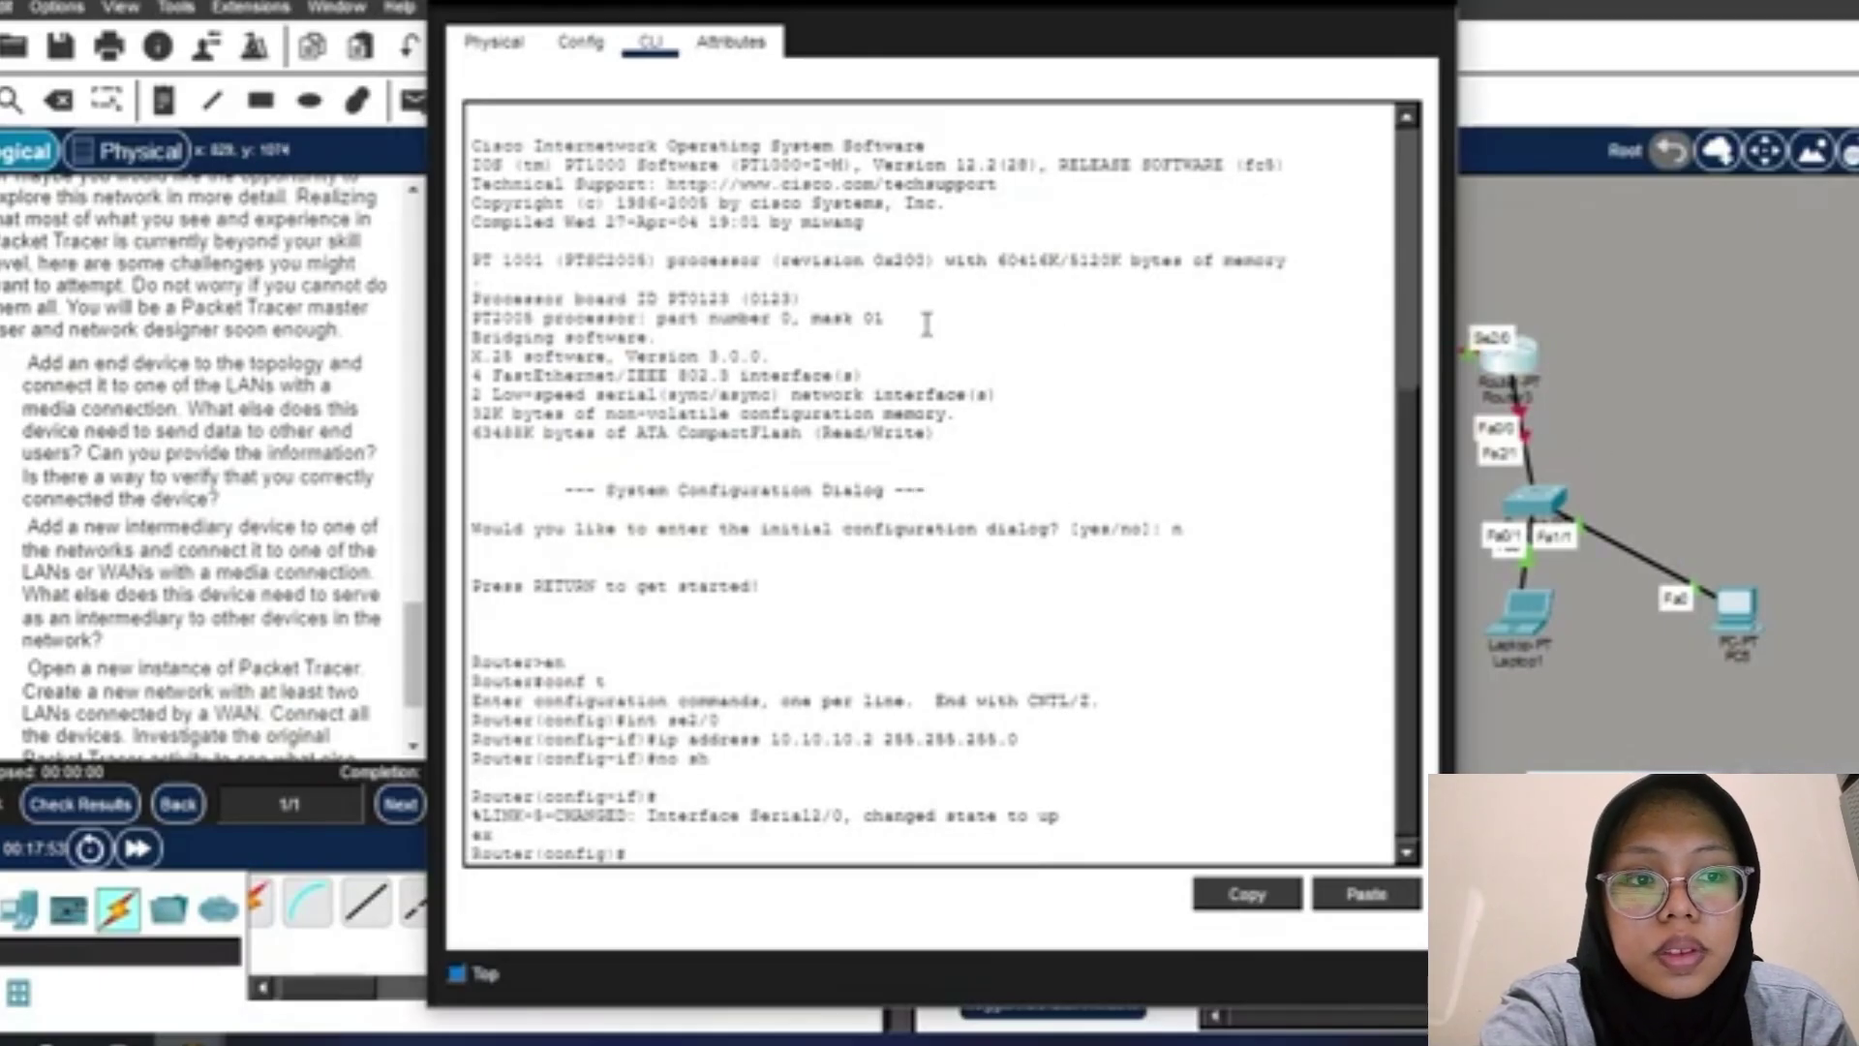
type("int fa0/0")
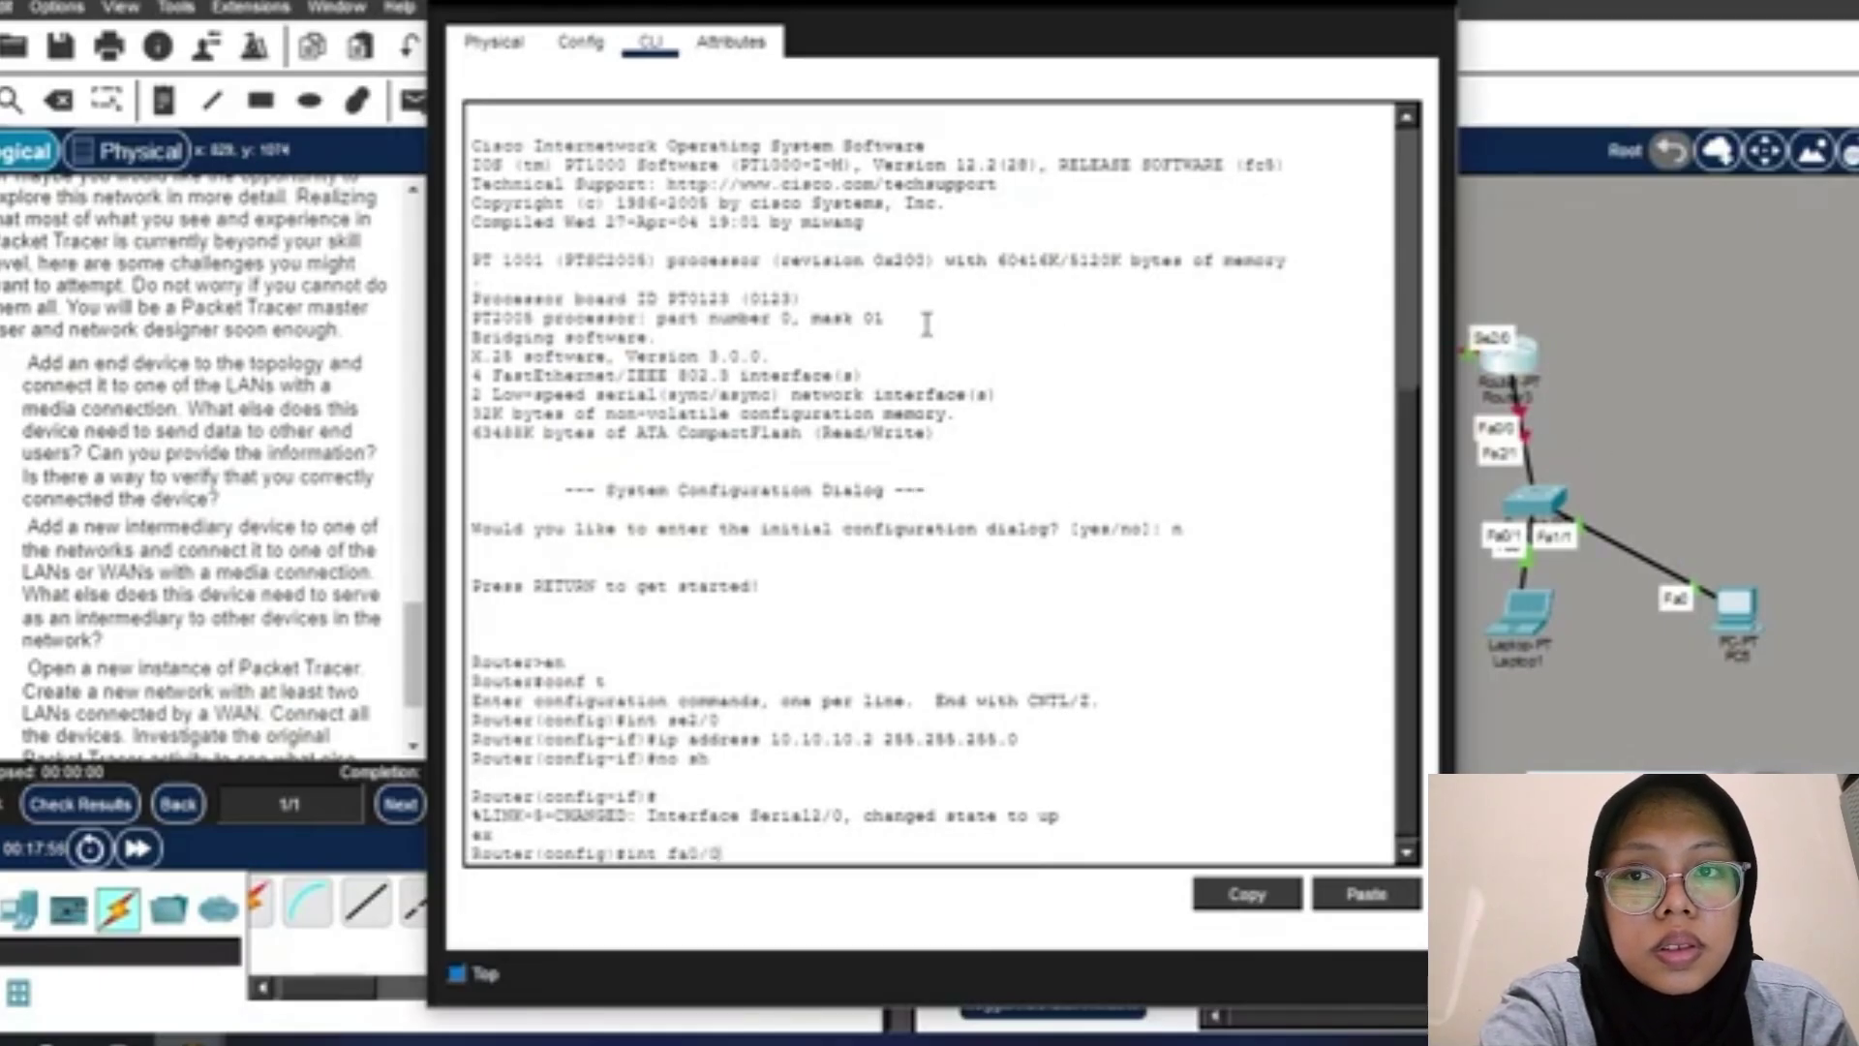
key("Return")
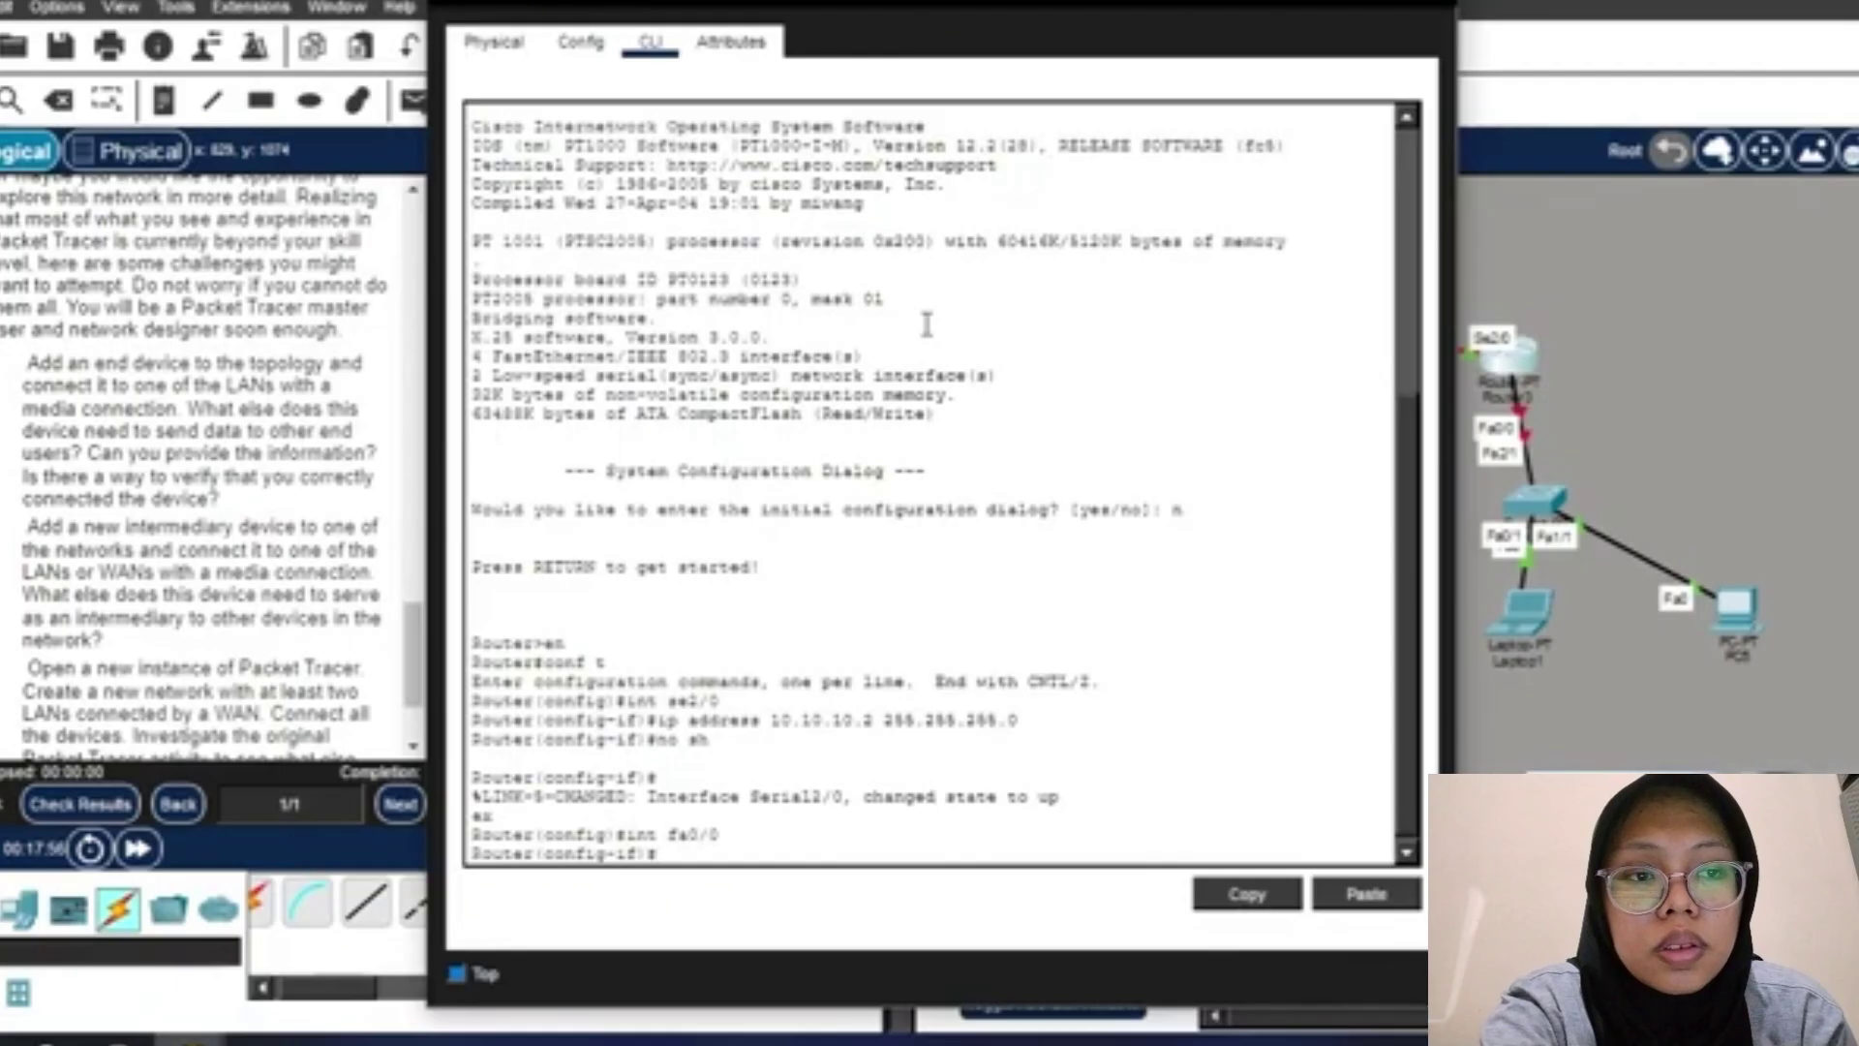
type("ip")
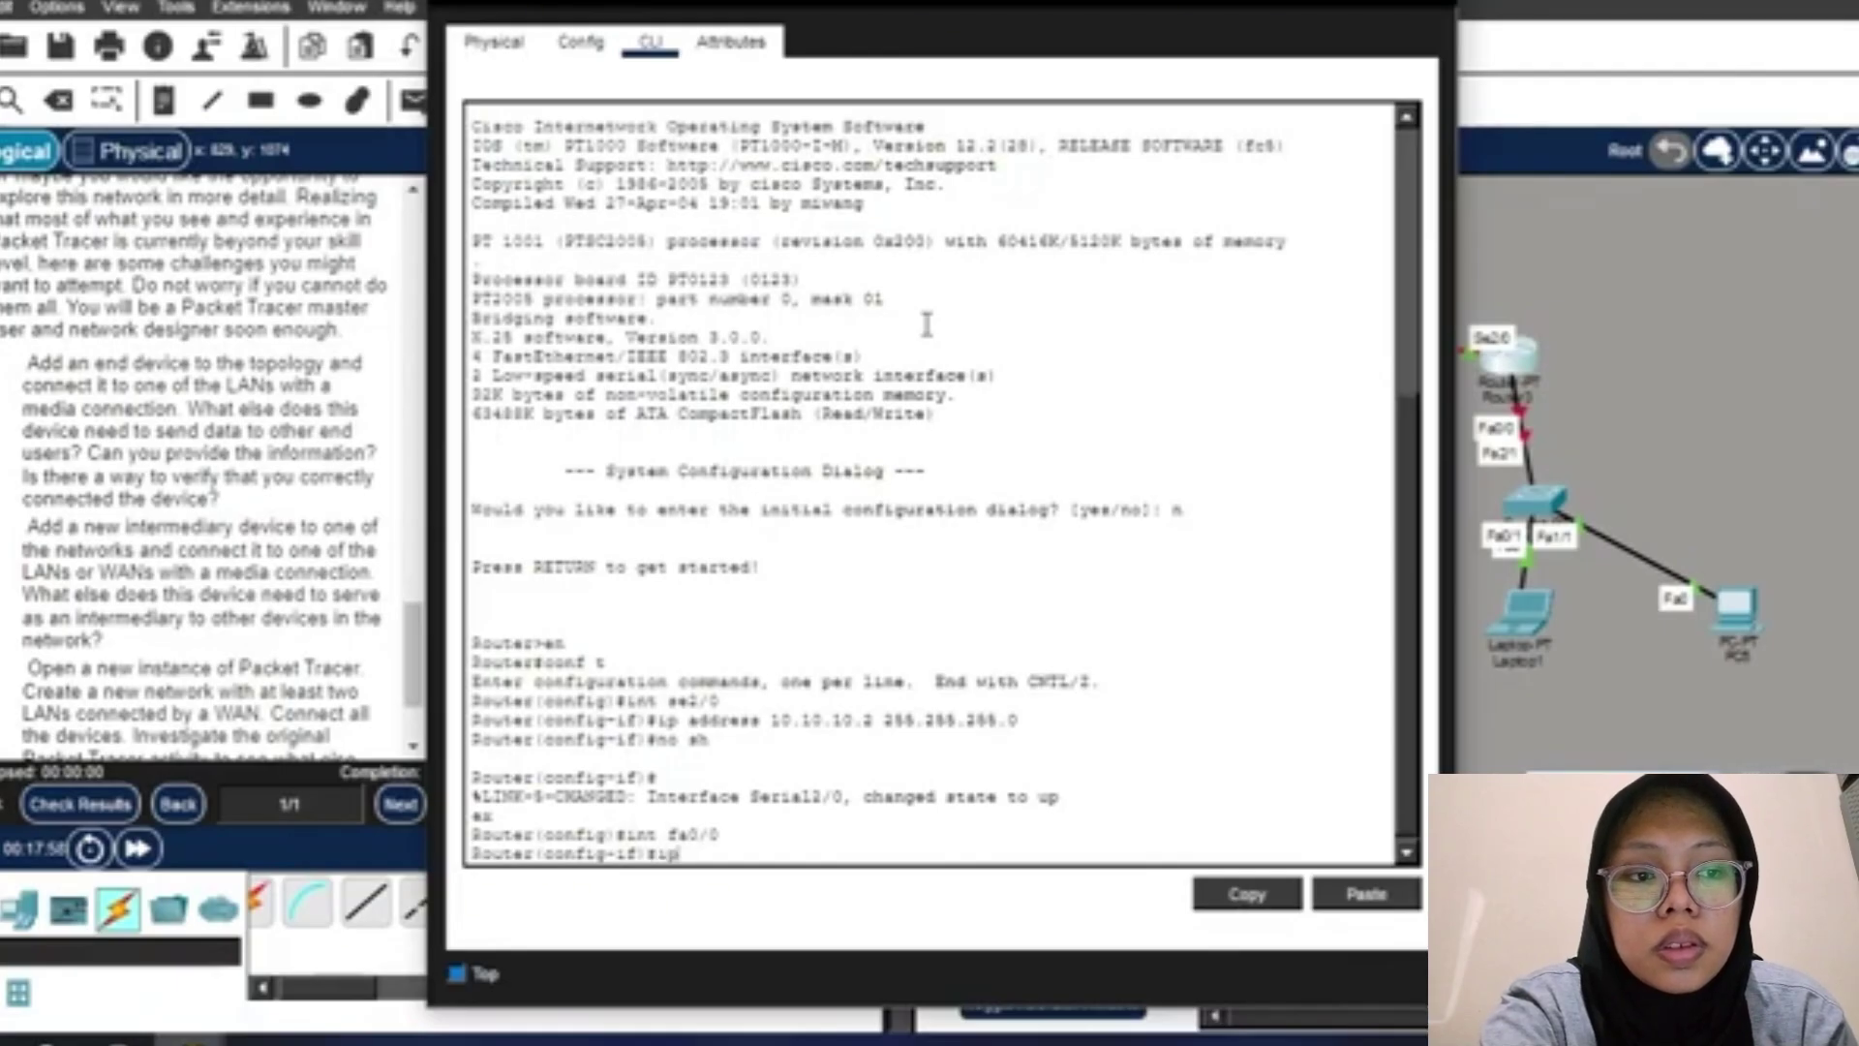
type(" a ")
type("ddress")
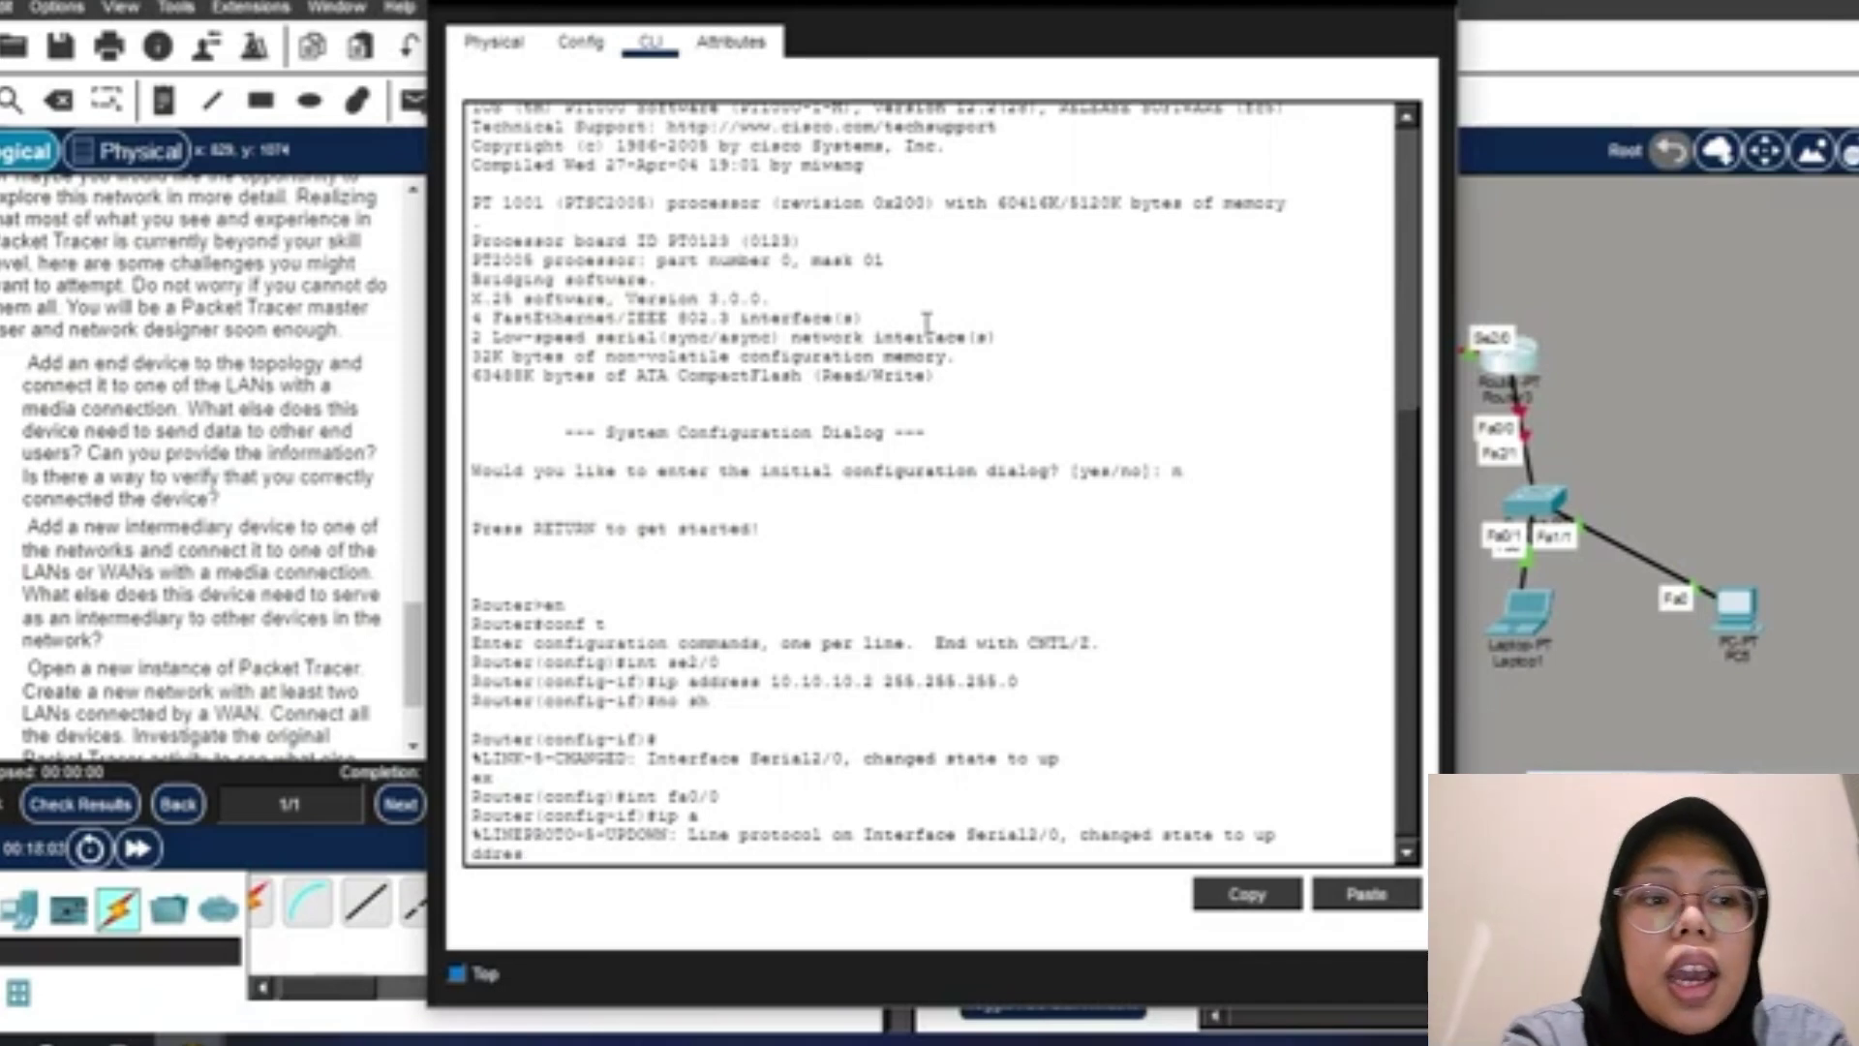
key("BackSpace")
key("BackSpace")
key("BackSpace")
key("BackSpace")
key("BackSpace")
key("BackSpace")
key("BackSpace")
key("BackSpace")
key("BackSpace")
type("no sh")
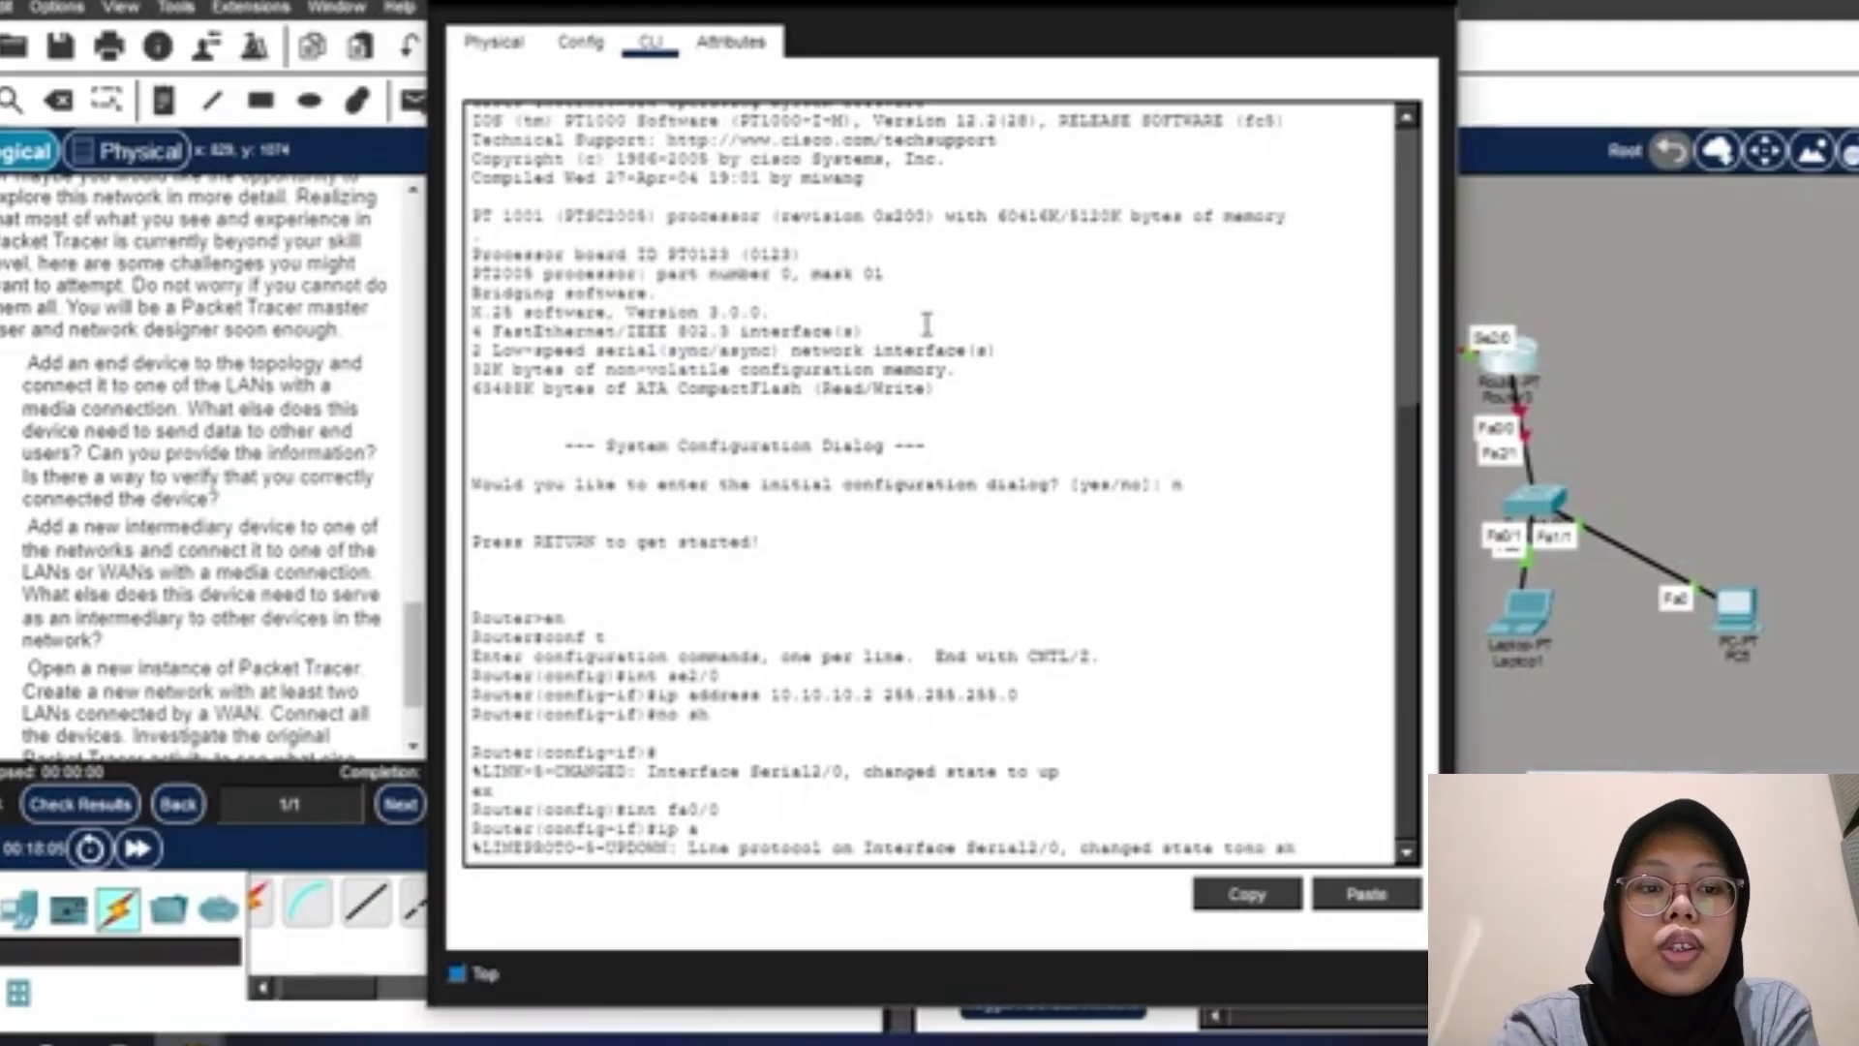
key("BackSpace")
key("BackSpace")
key("BackSpace")
key("BackSpace")
key("BackSpace")
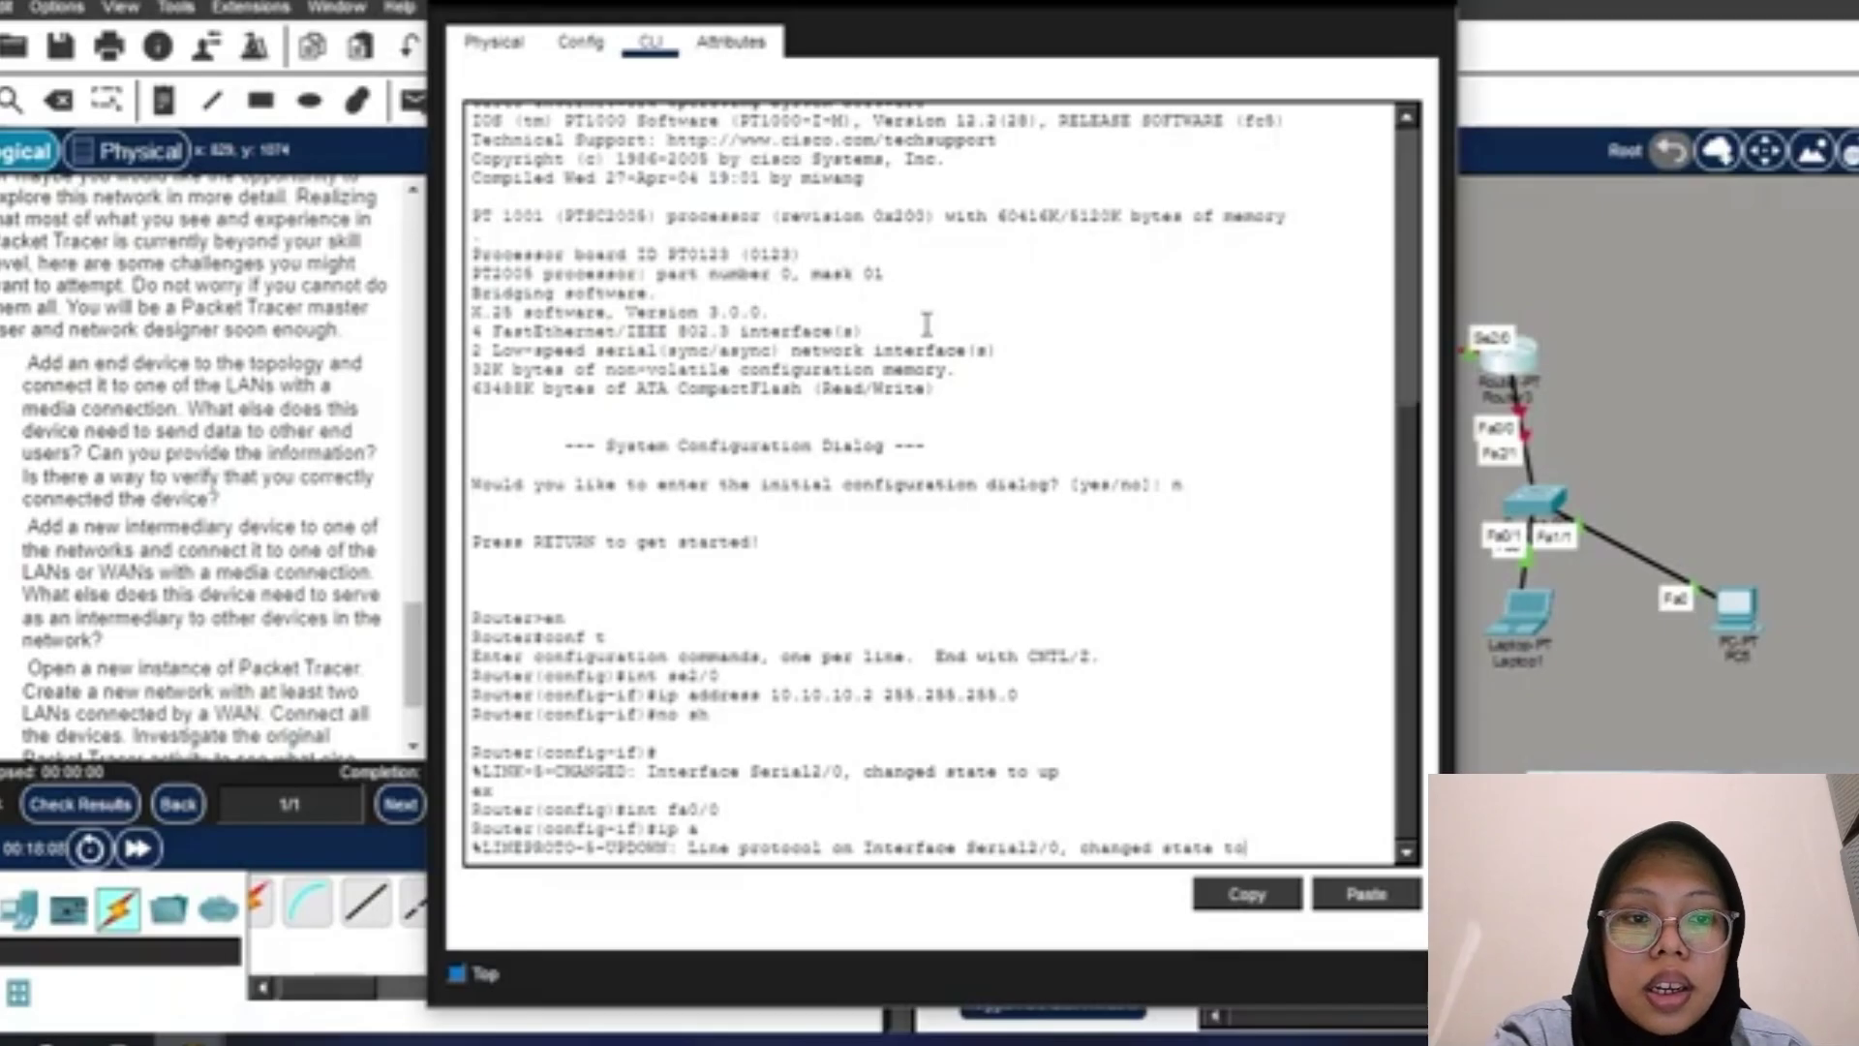
key("ctrl+z")
Enter global configuration mode with conf t and open the configuration of interface fa0/0.
type("conf t")
key("Return")
type("int fa0/0")
key("Return")
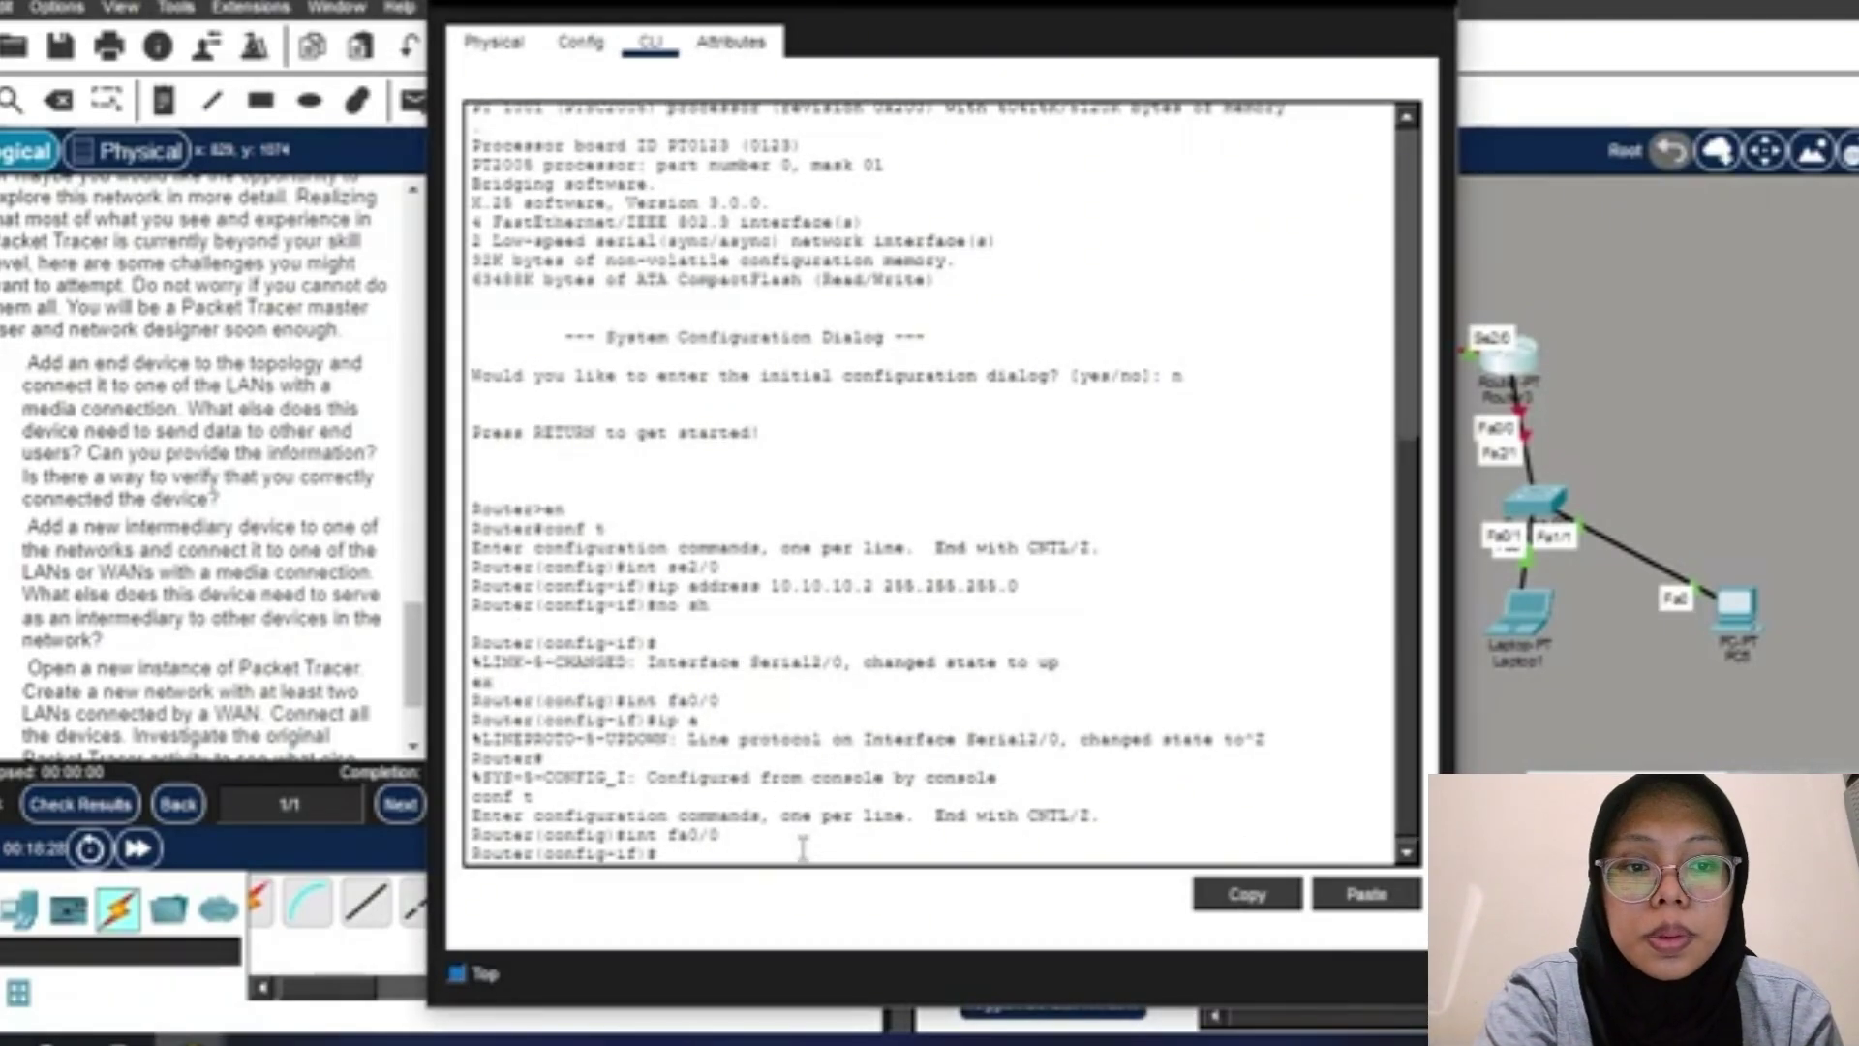
Assign interface fa0/0 the IP address 192.168.6.1 with subnet mask 255.255.255.0.
key("Up")
key("Up")
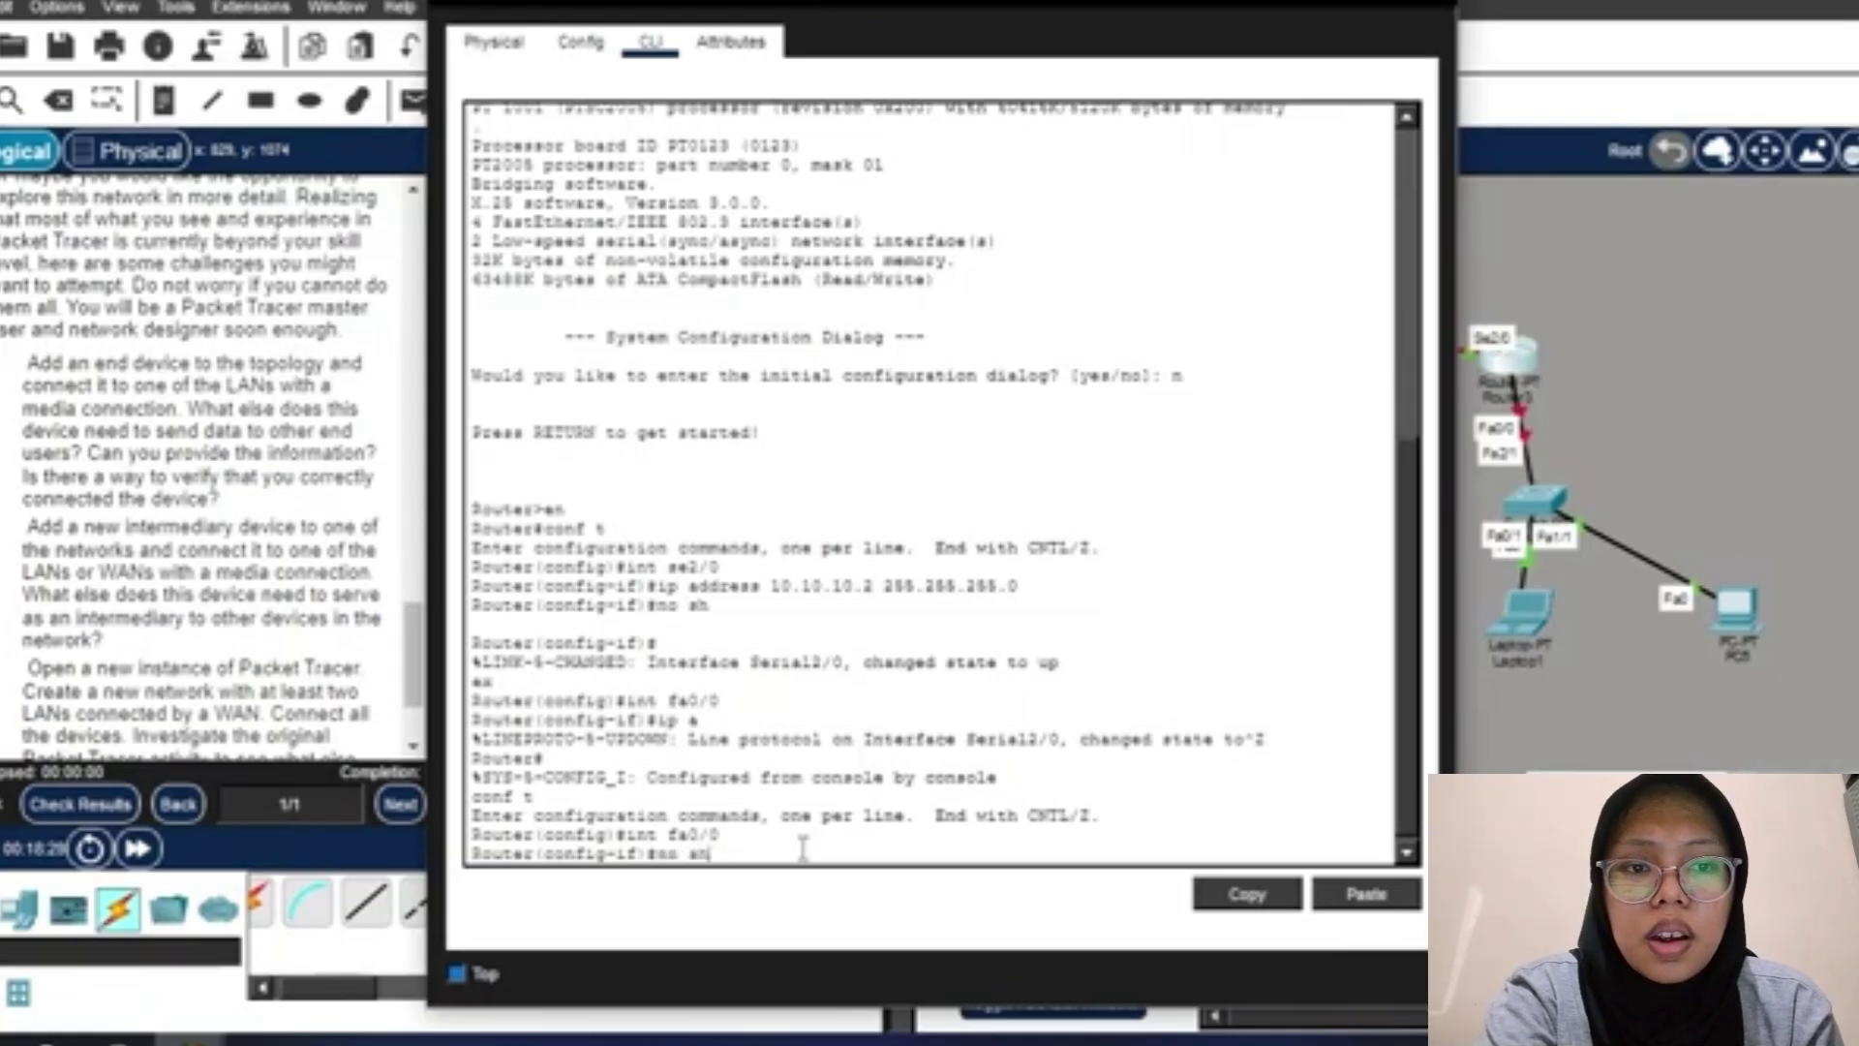
key("BackSpace")
key("BackSpace")
key("BackSpace")
key("BackSpace")
key("BackSpace")
type("ip")
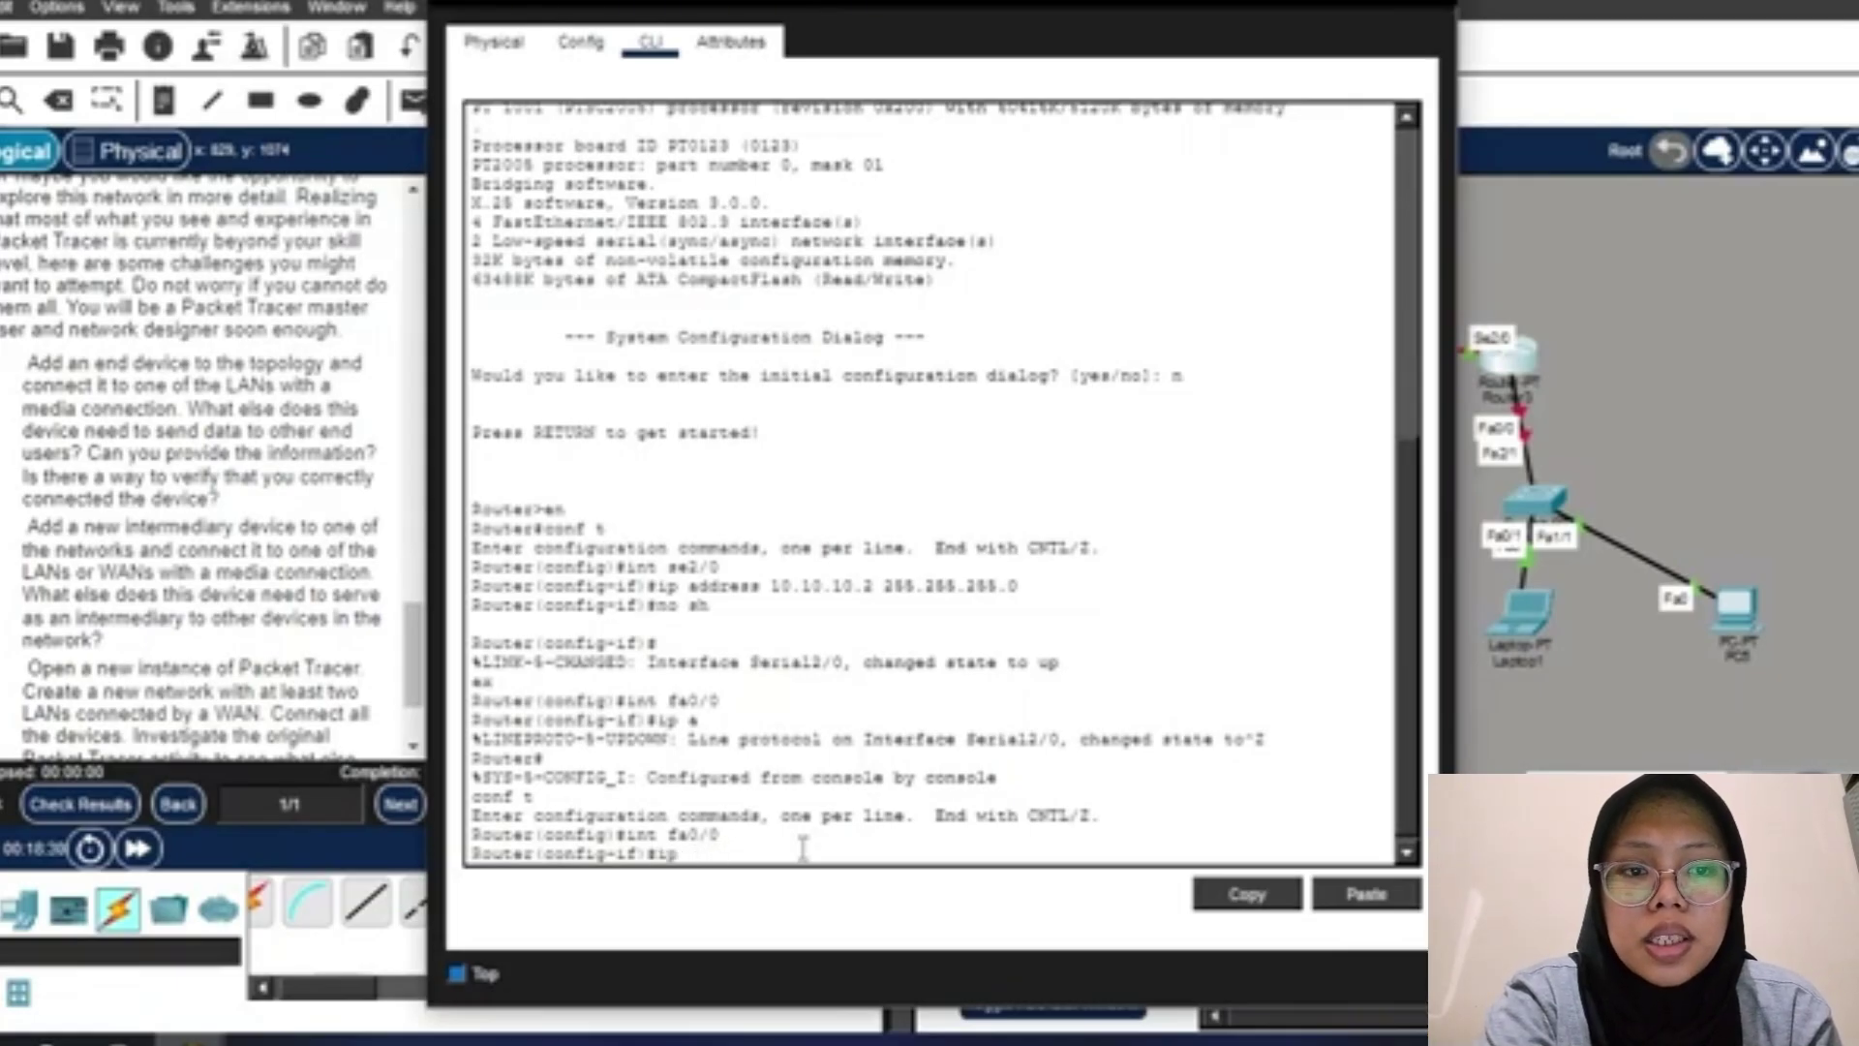
type(" address")
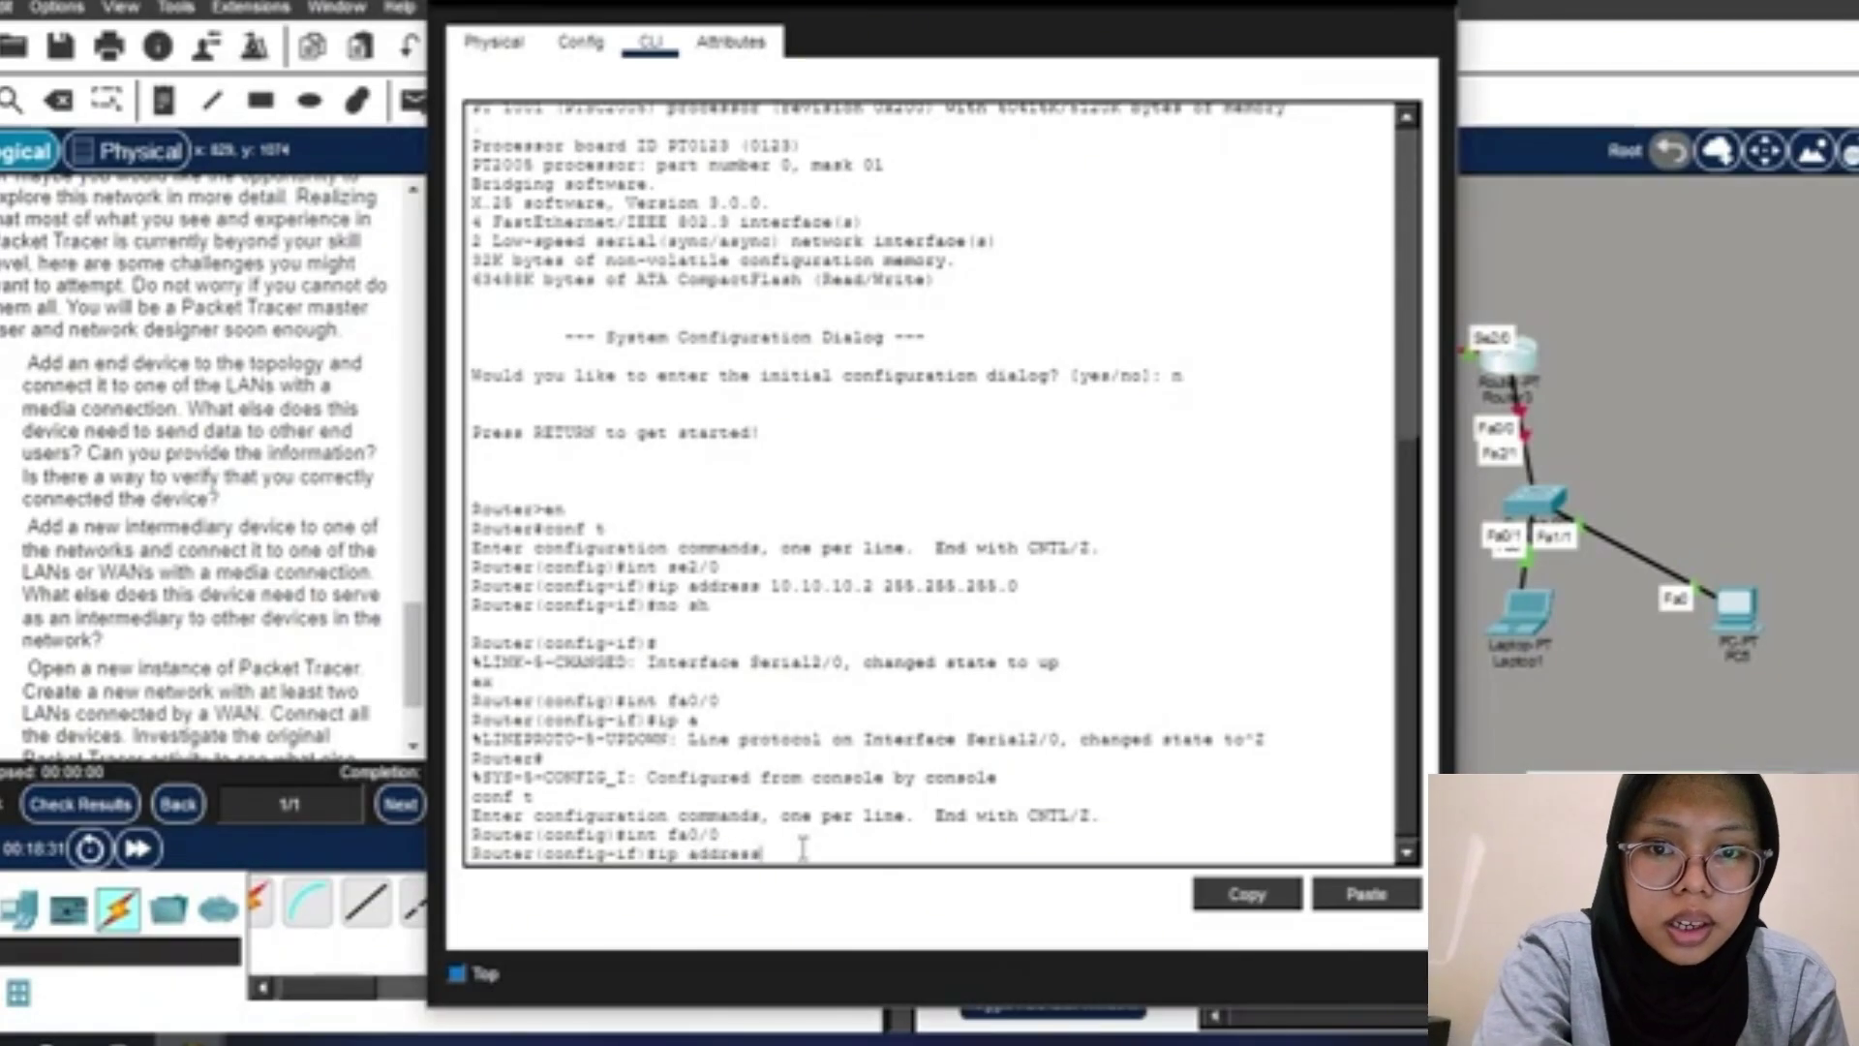
type(" 10")
key("BackSpace")
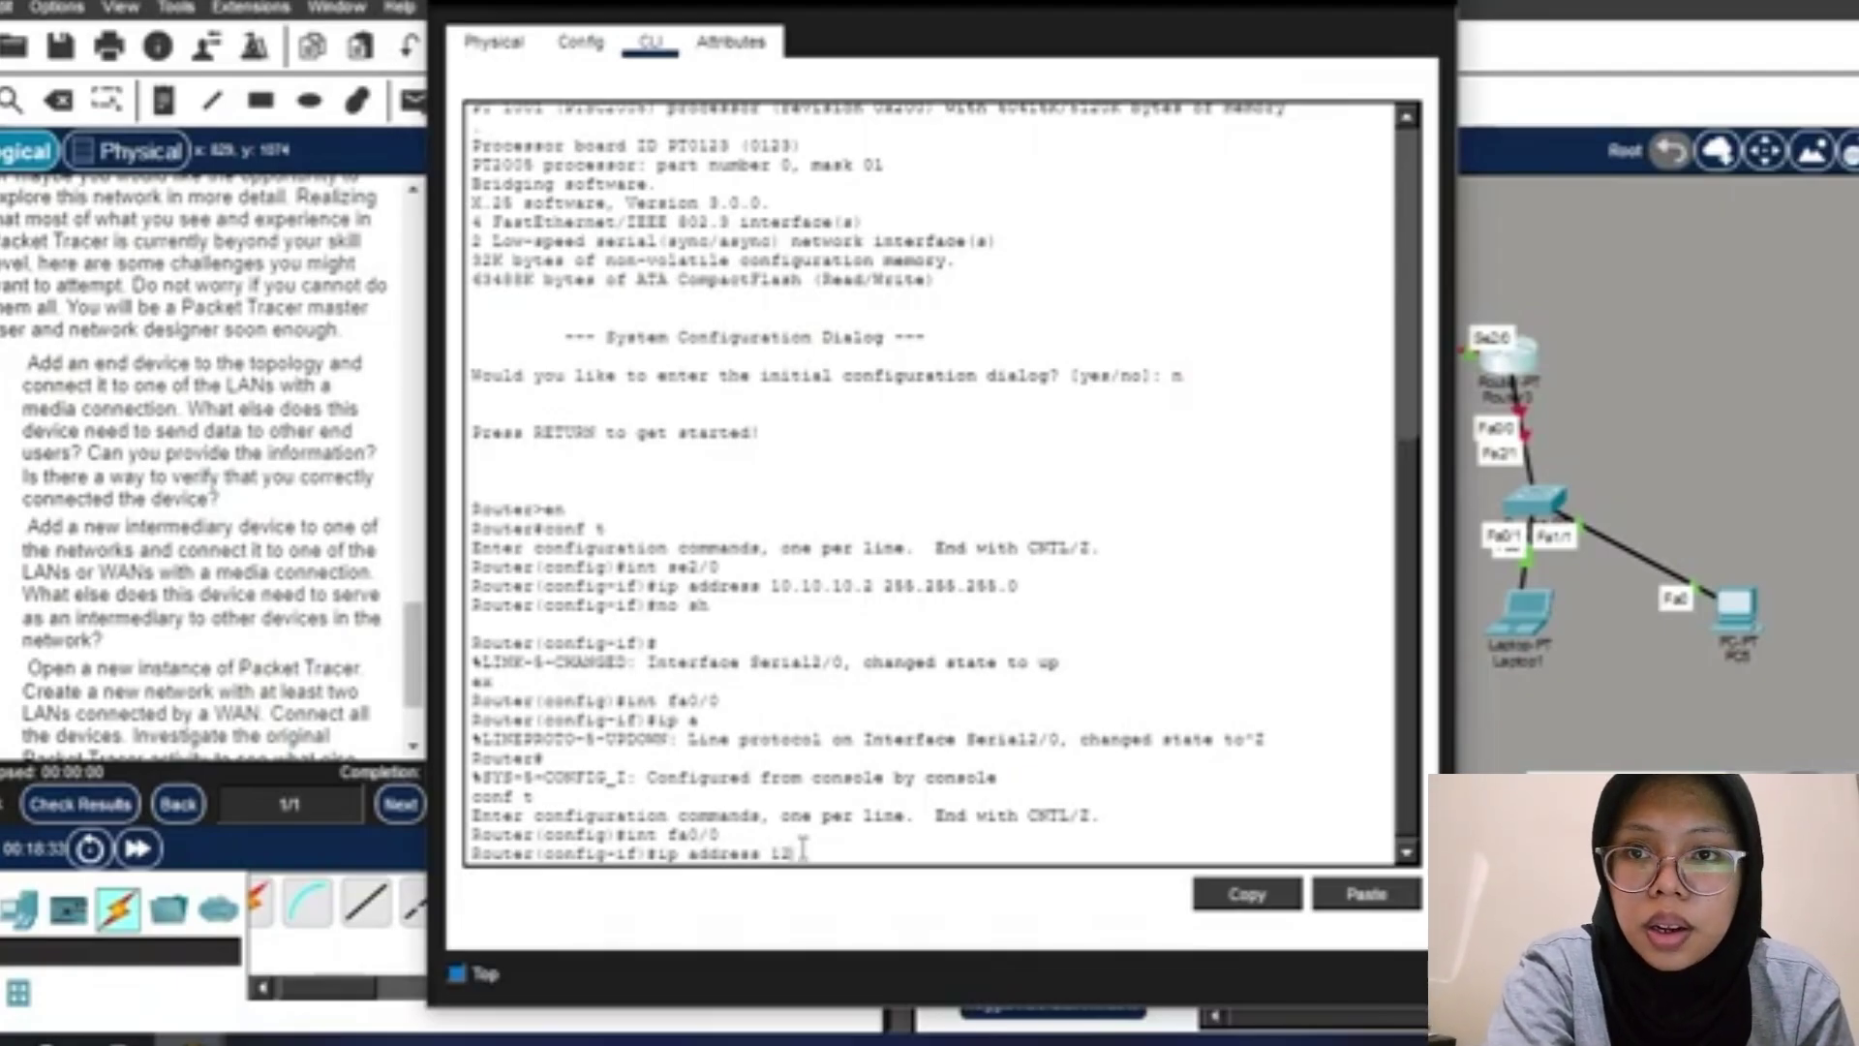
type("9")
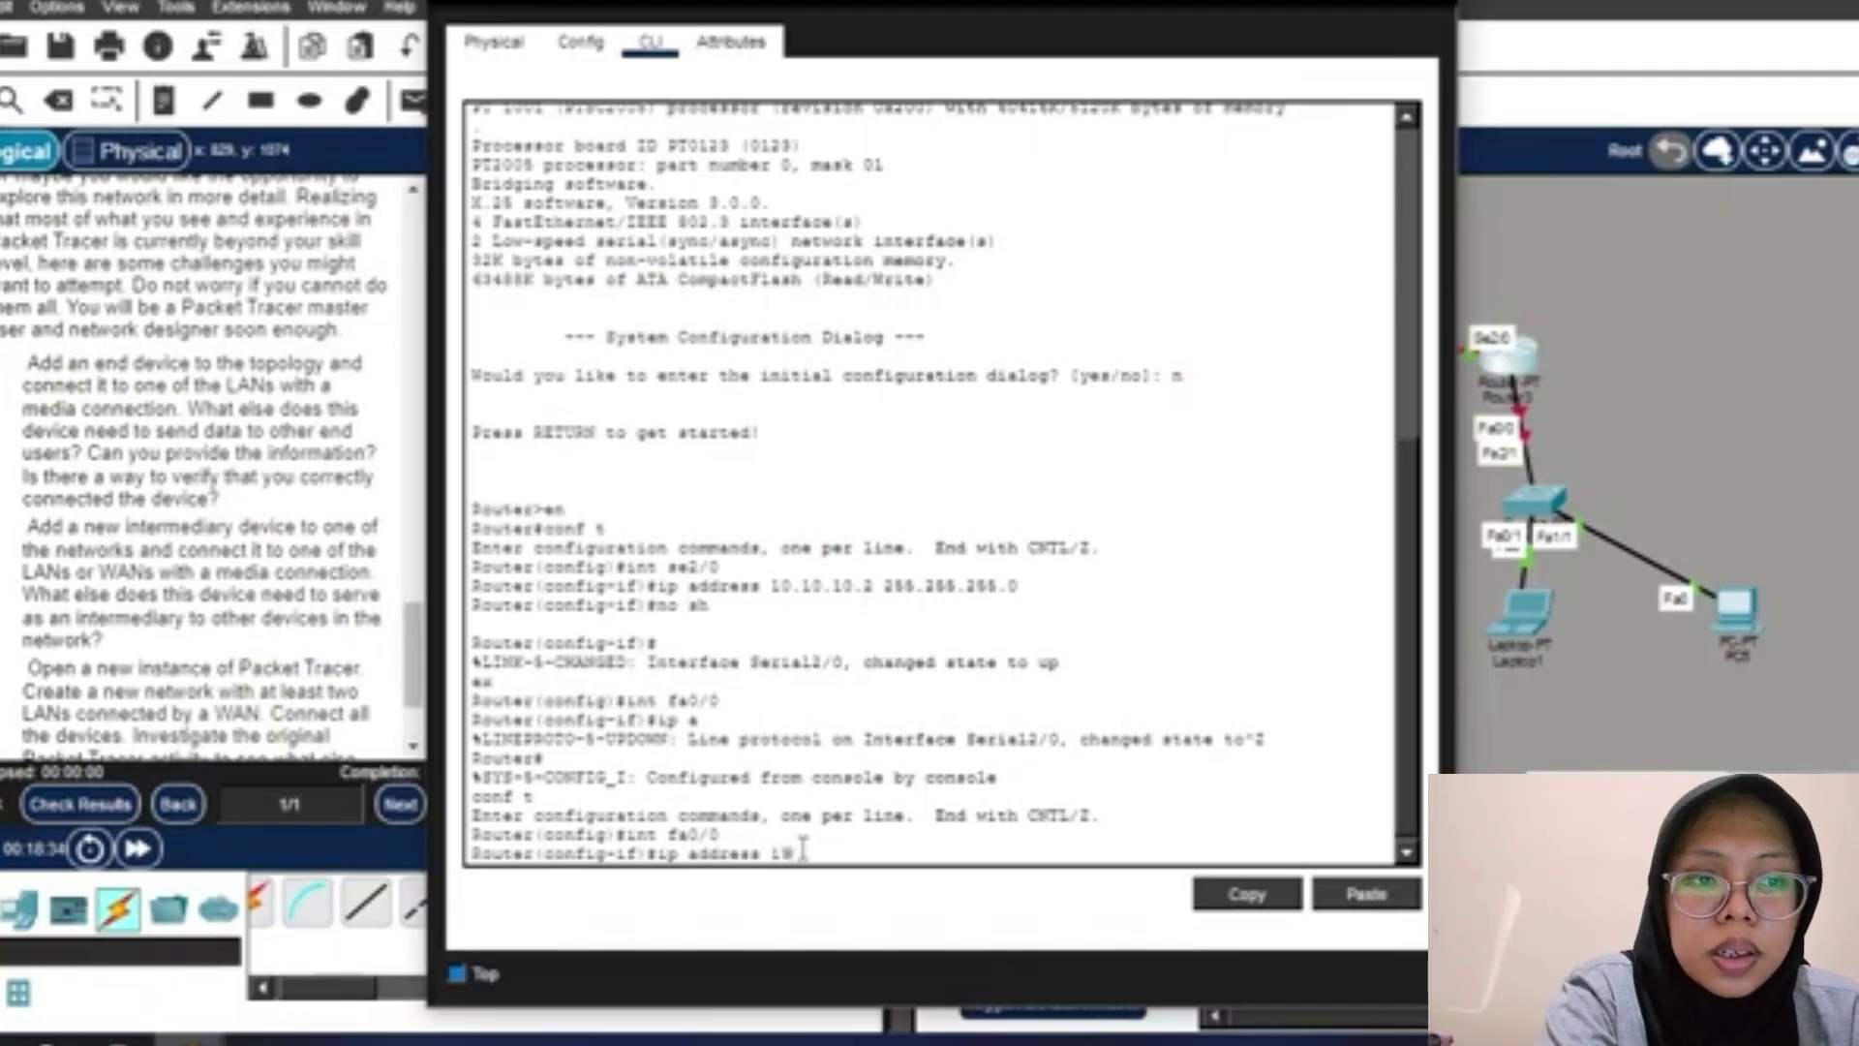
type("2.1")
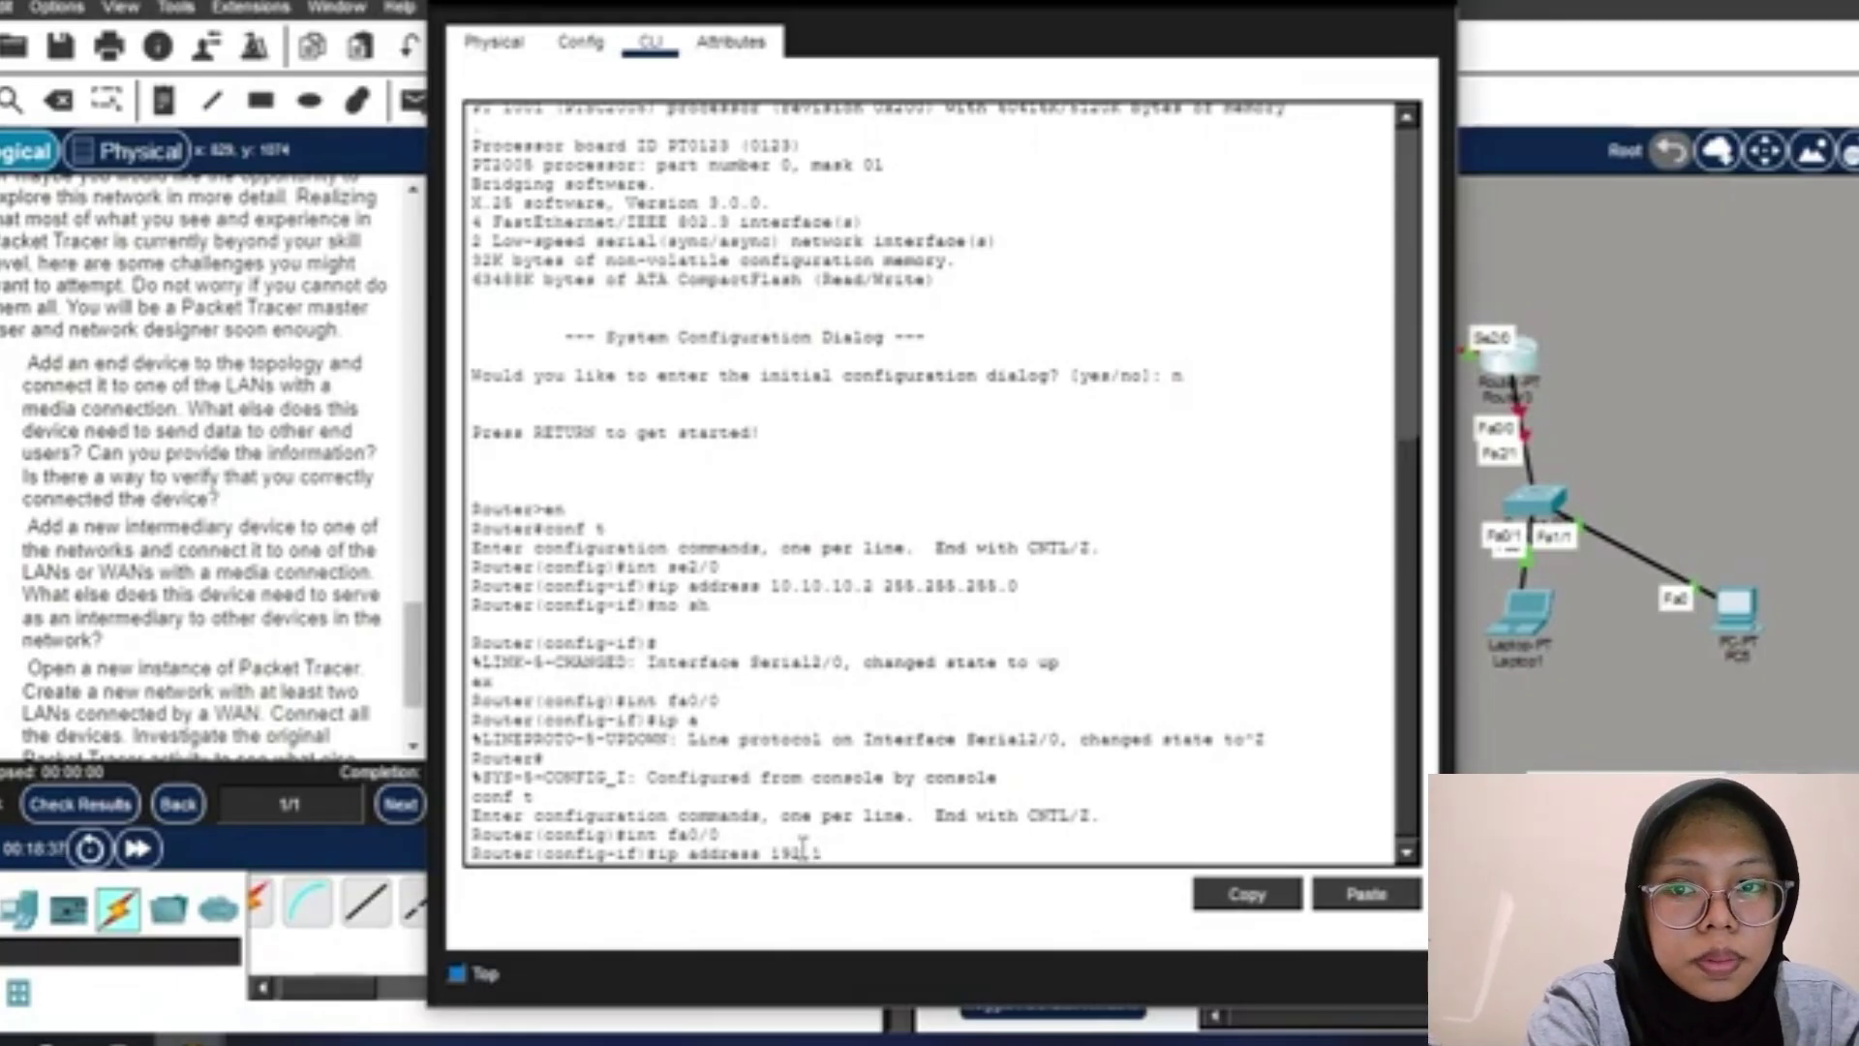
type("168.")
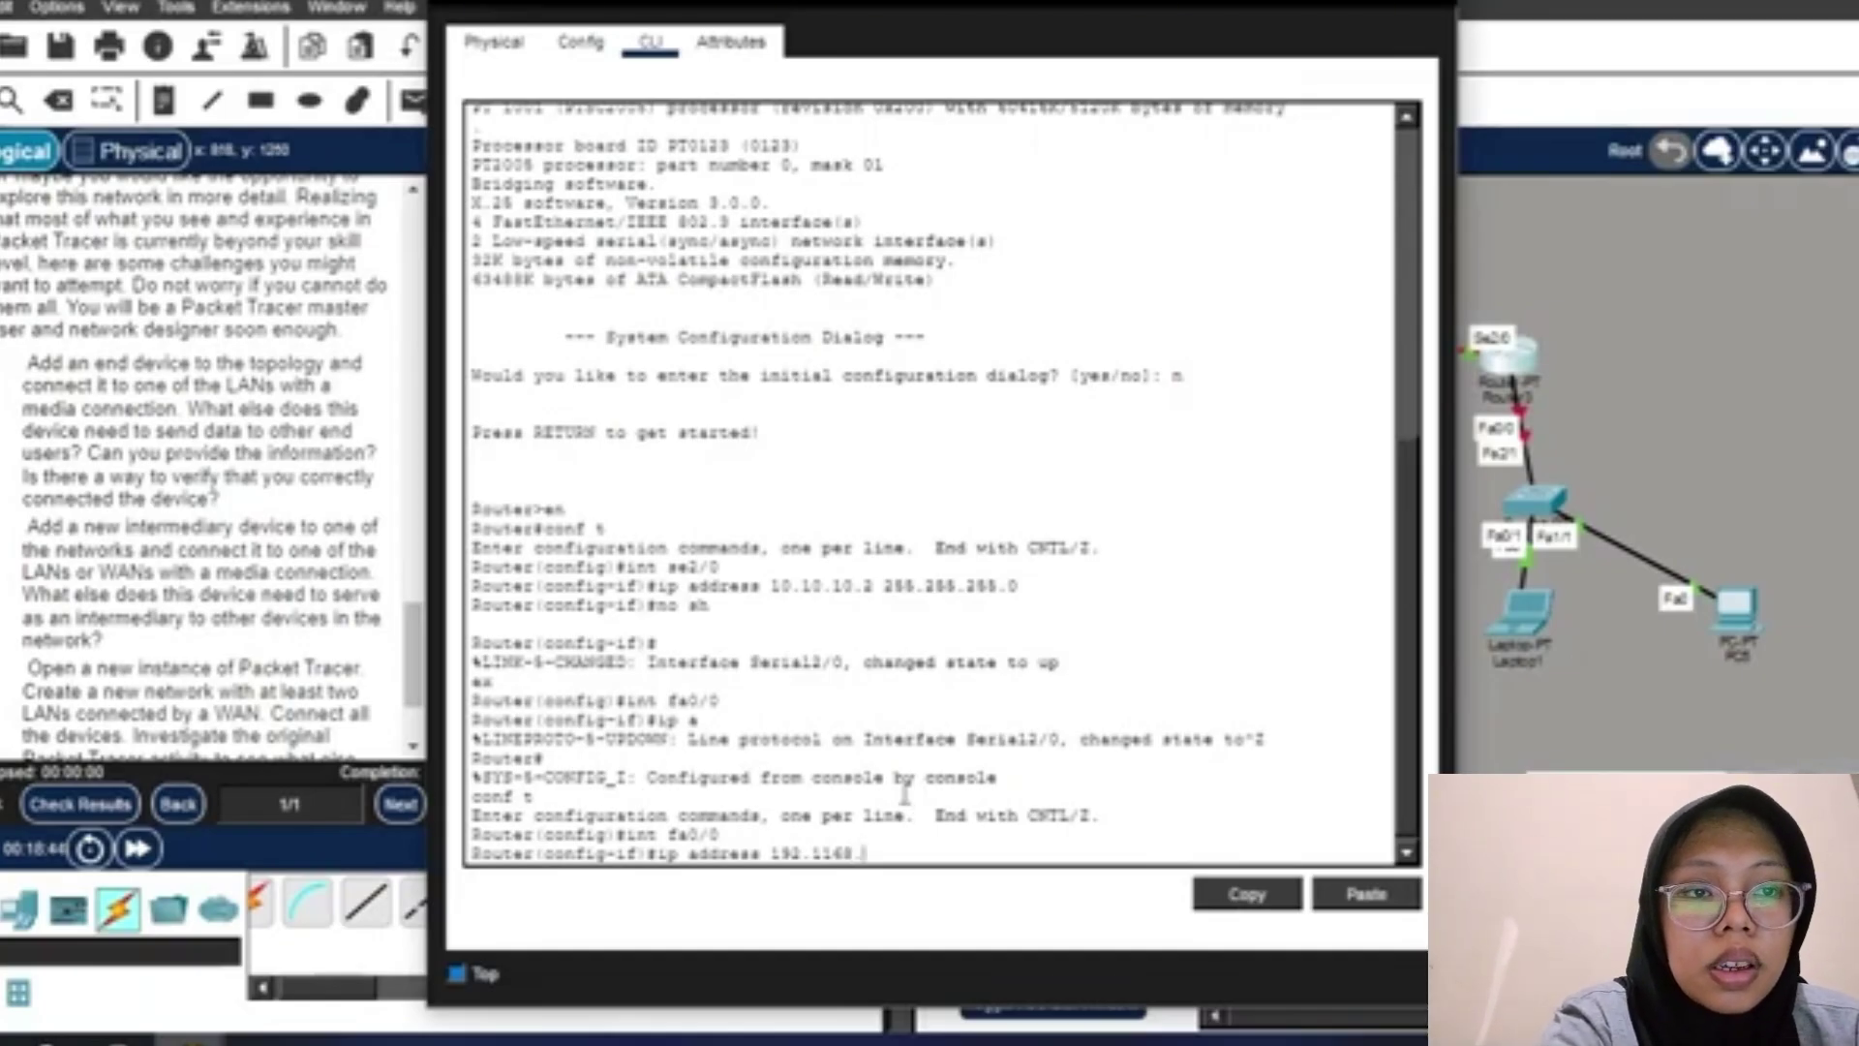
type("6.1 25")
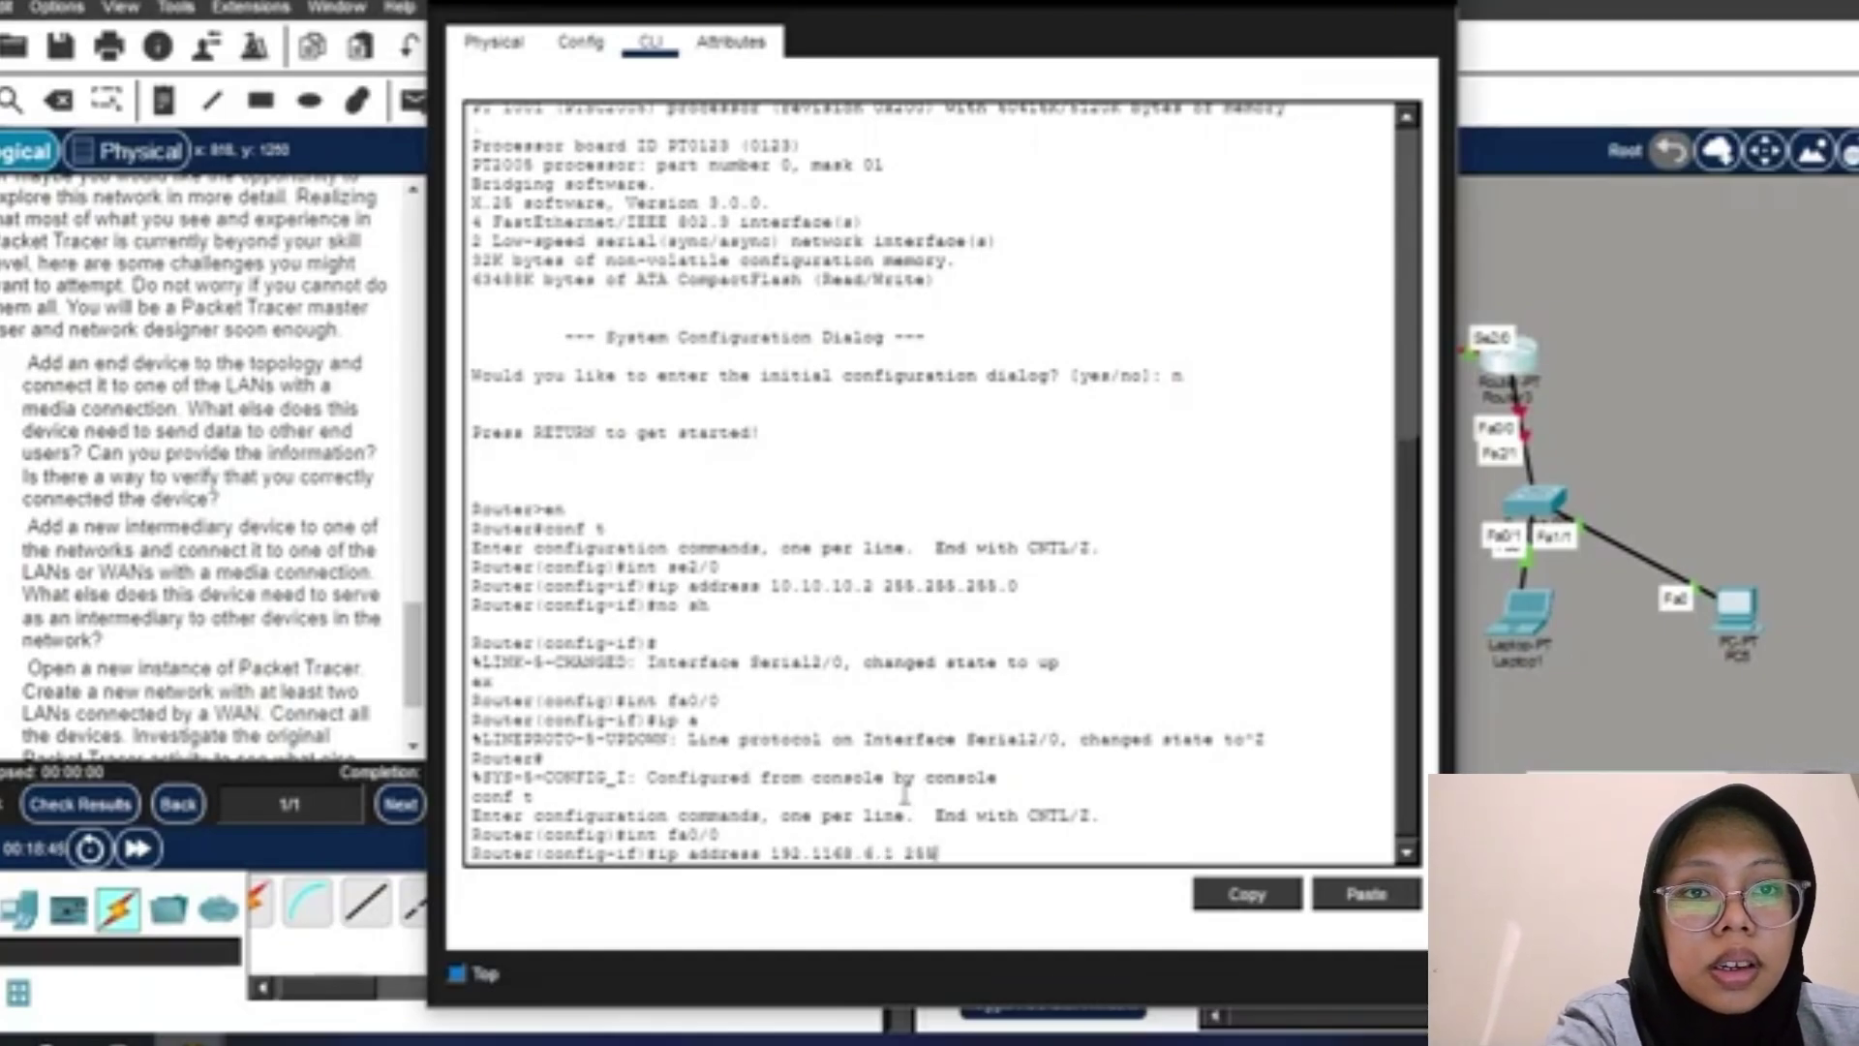
type("5.255.")
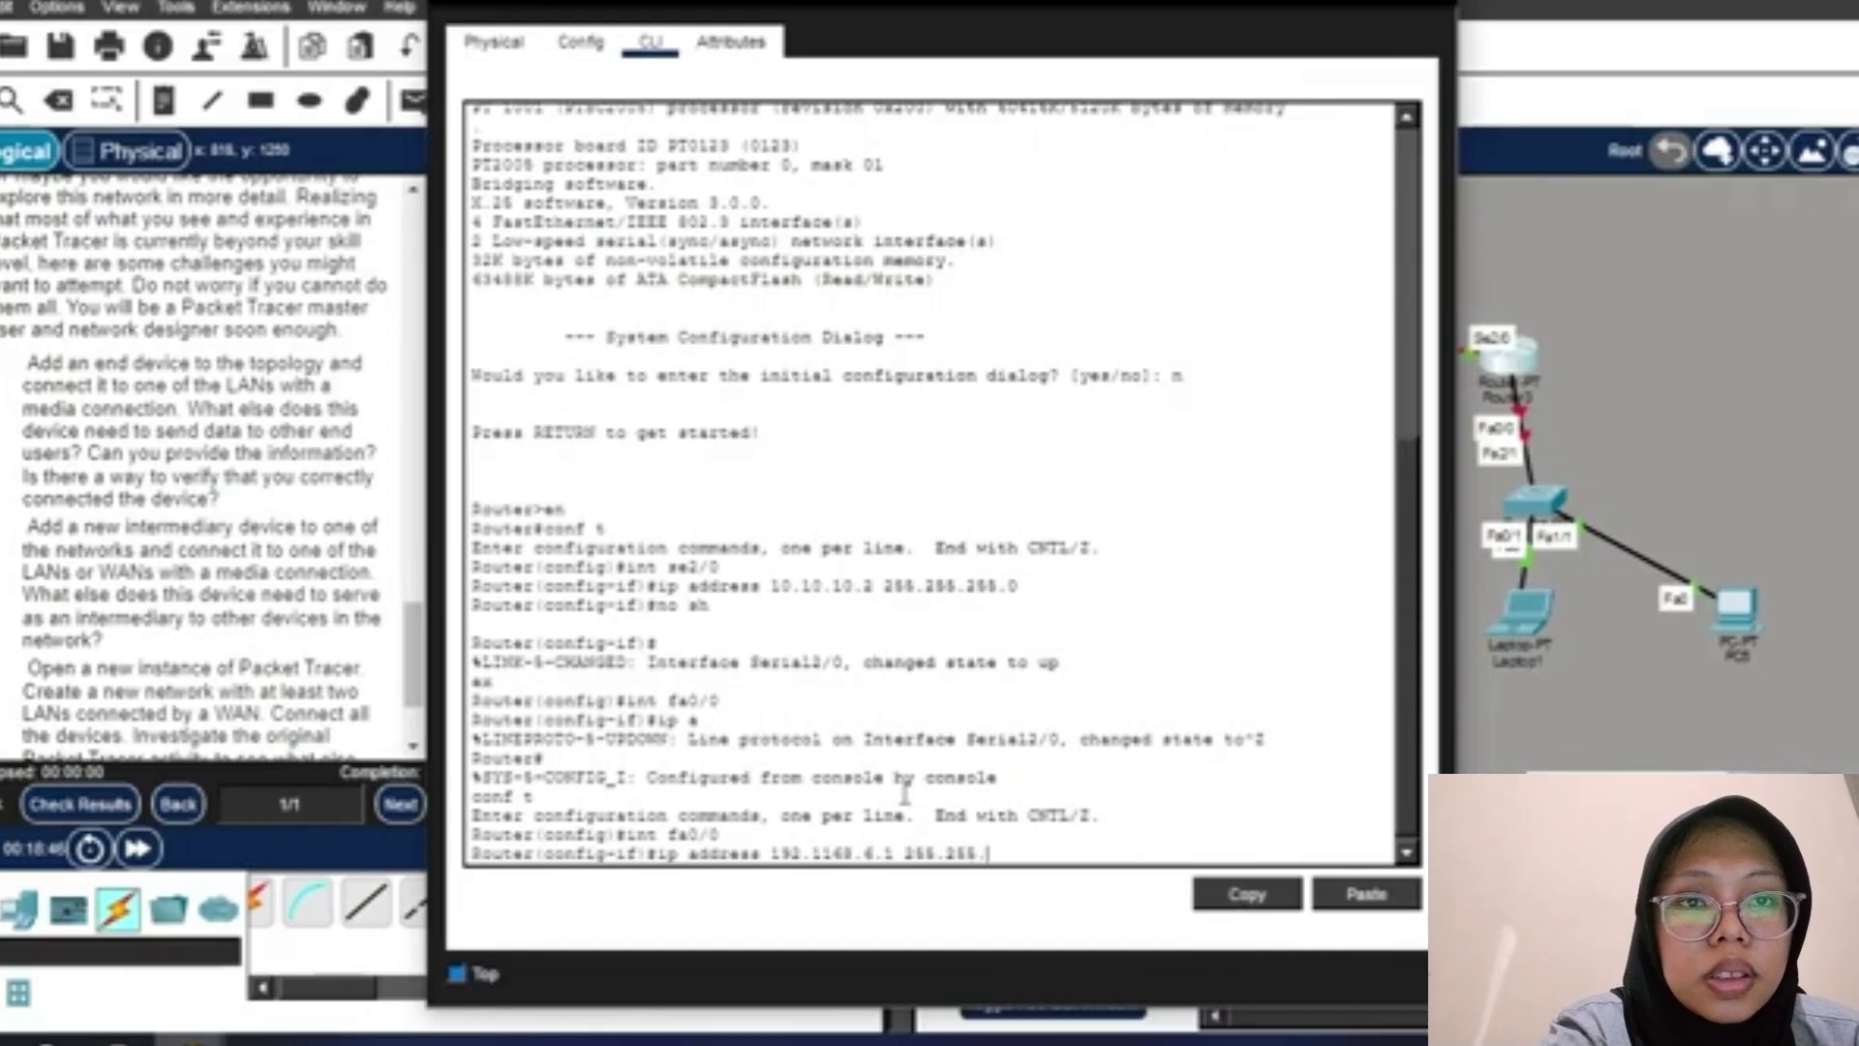
type("255.0")
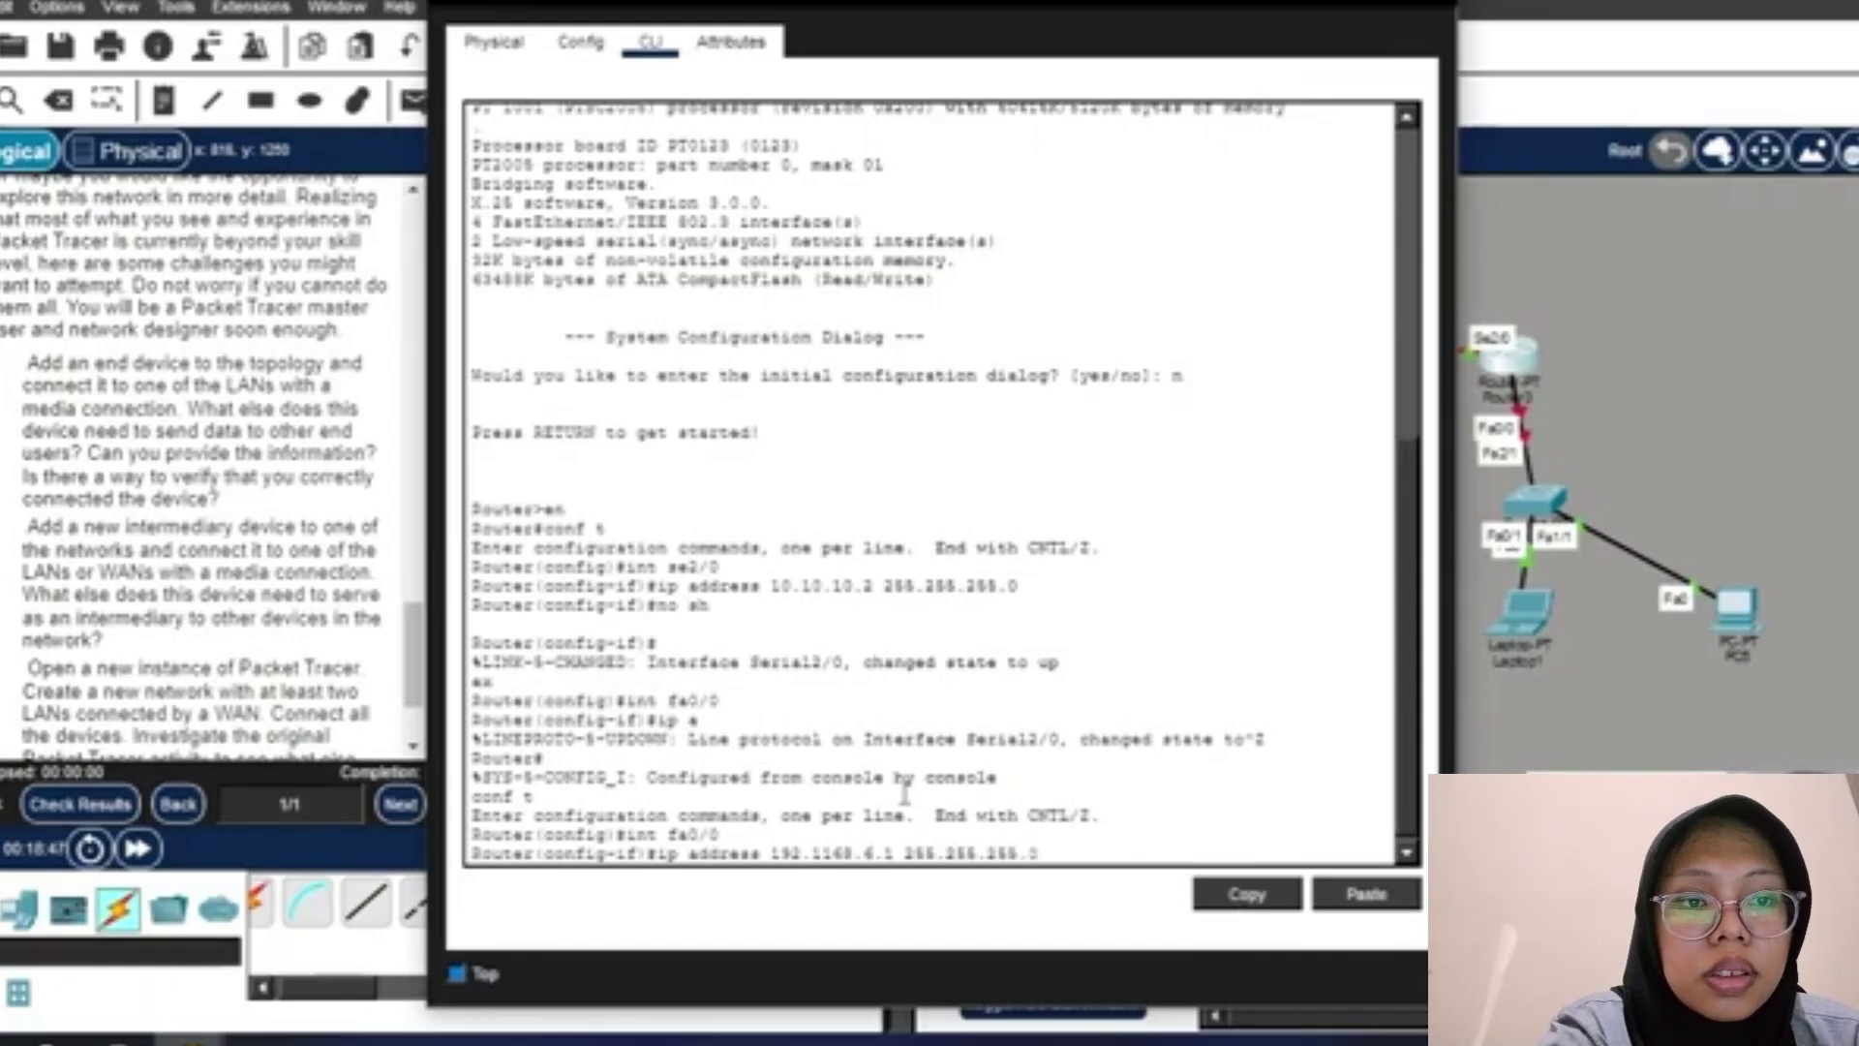
key("Left")
key("Left")
key("Left")
key("Left")
key("Left")
key("Left")
key("Left")
key("Left")
key("Left")
key("Left")
key("Left")
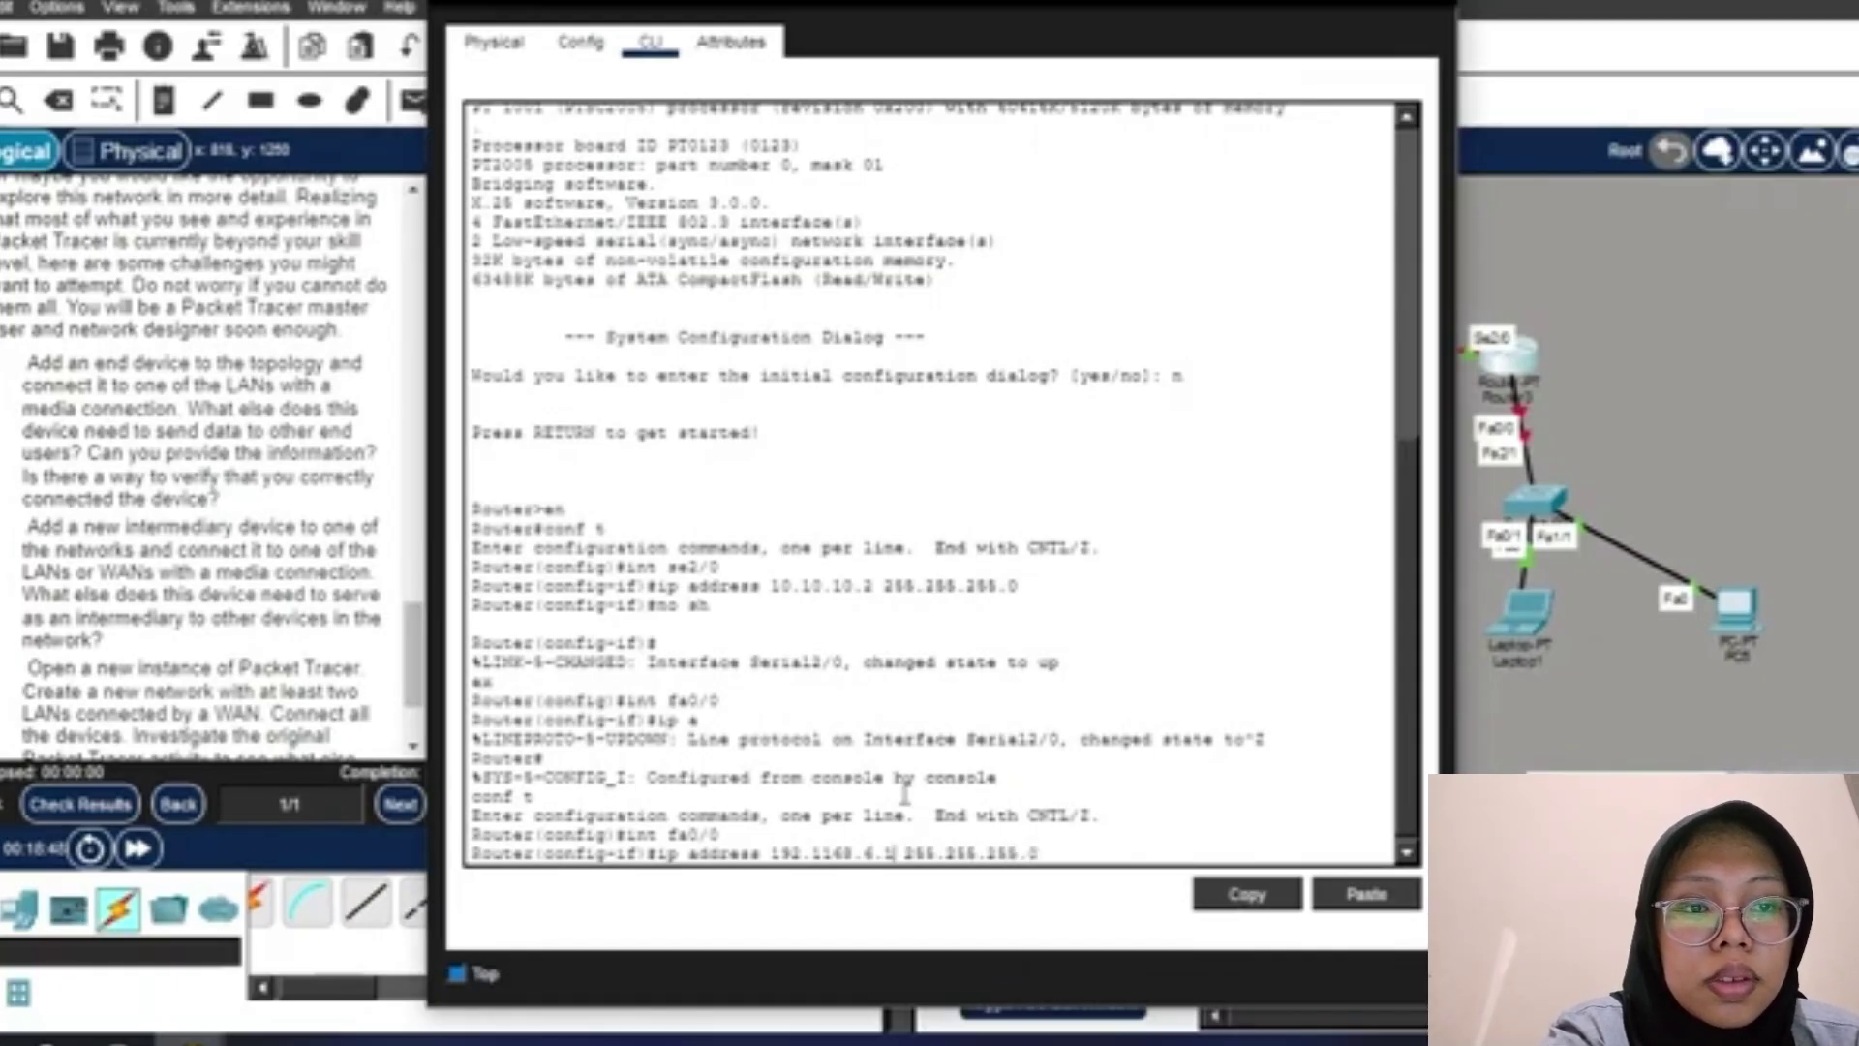
key("BackSpace")
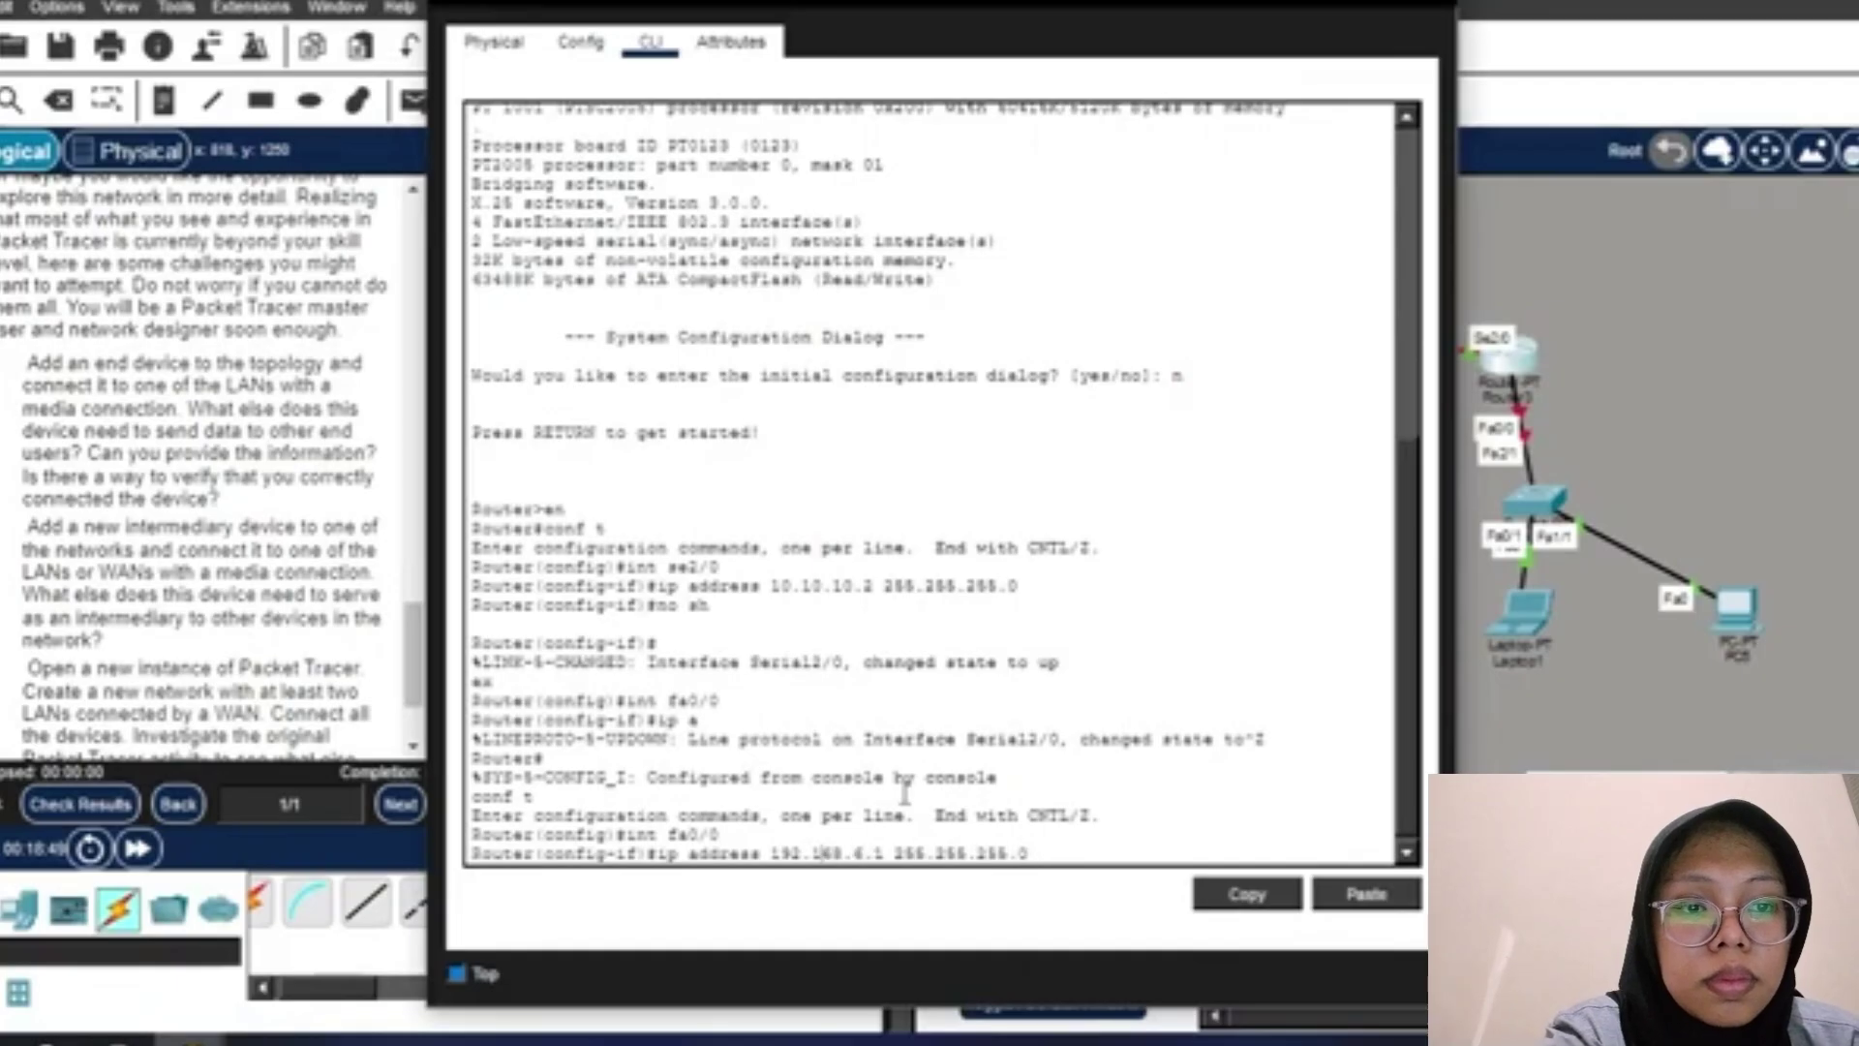
key("Return")
Enable interface fa0/0 with no sh and leave configuration mode back to the privileged prompt.
type("no sh")
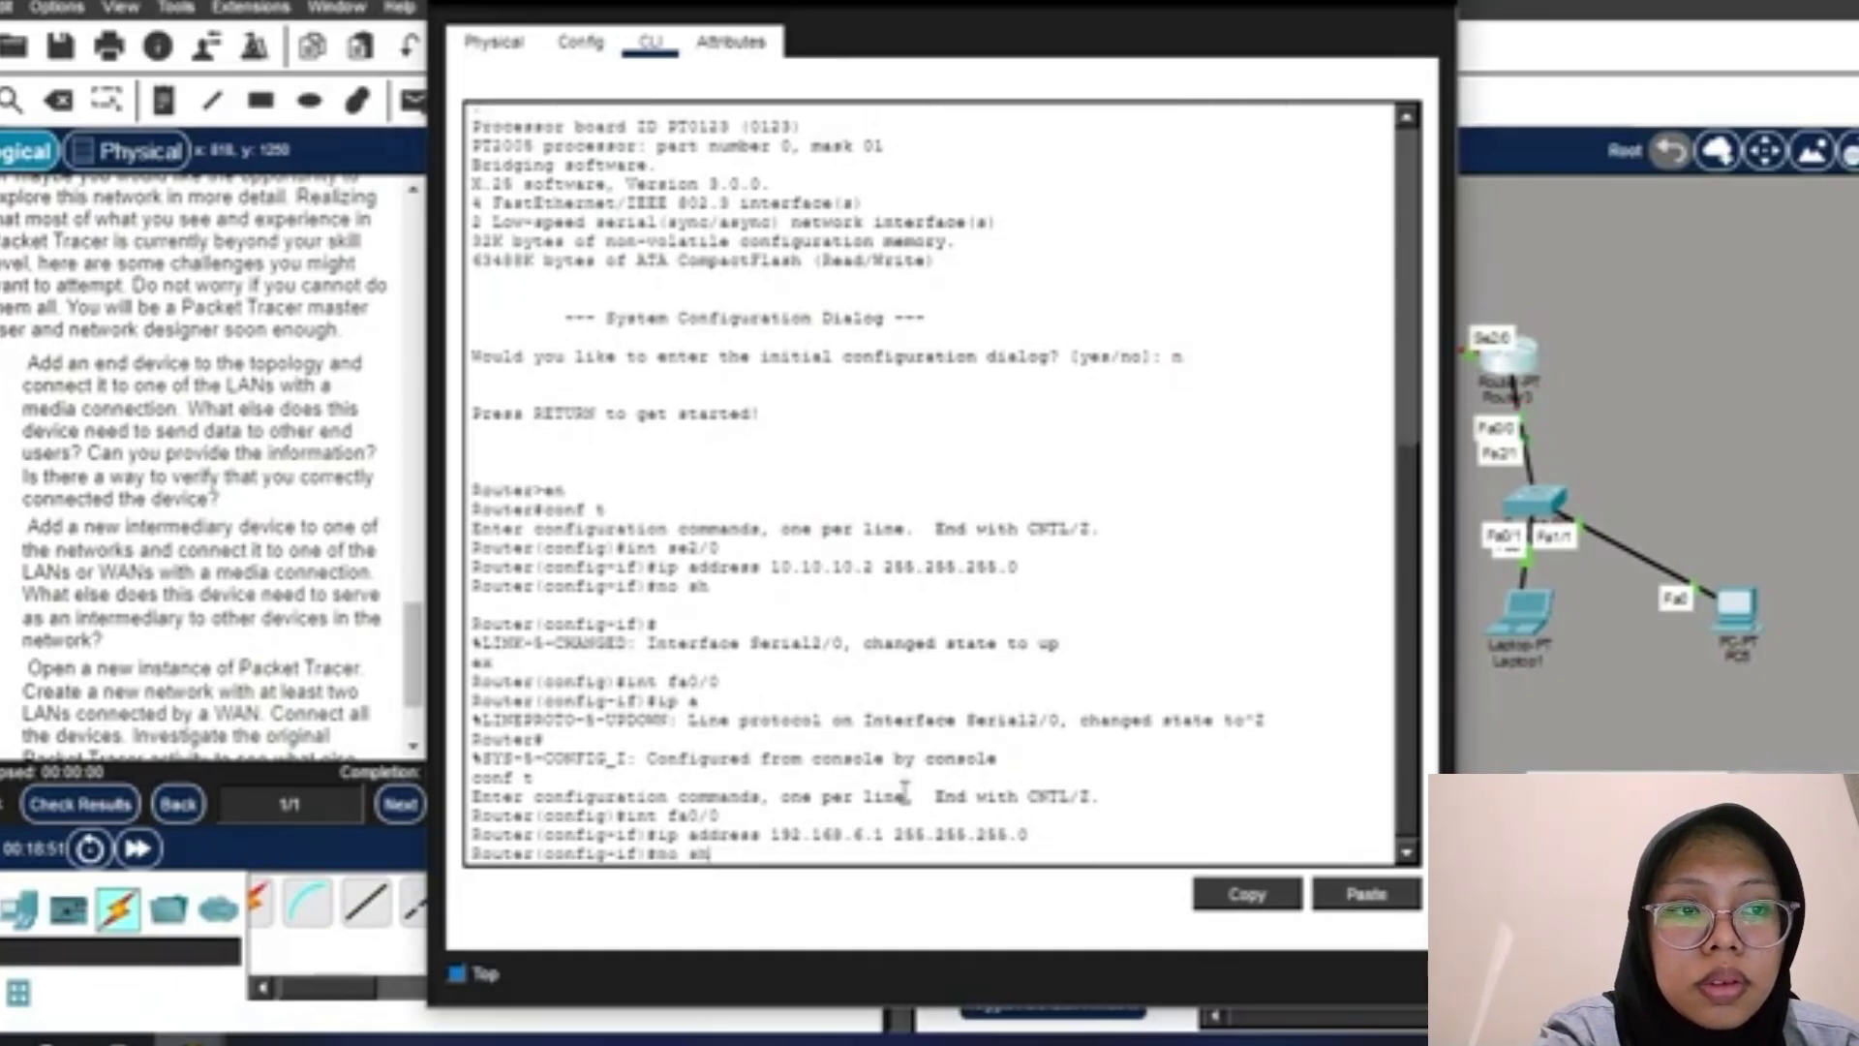
key("Return")
key("ctrl+z")
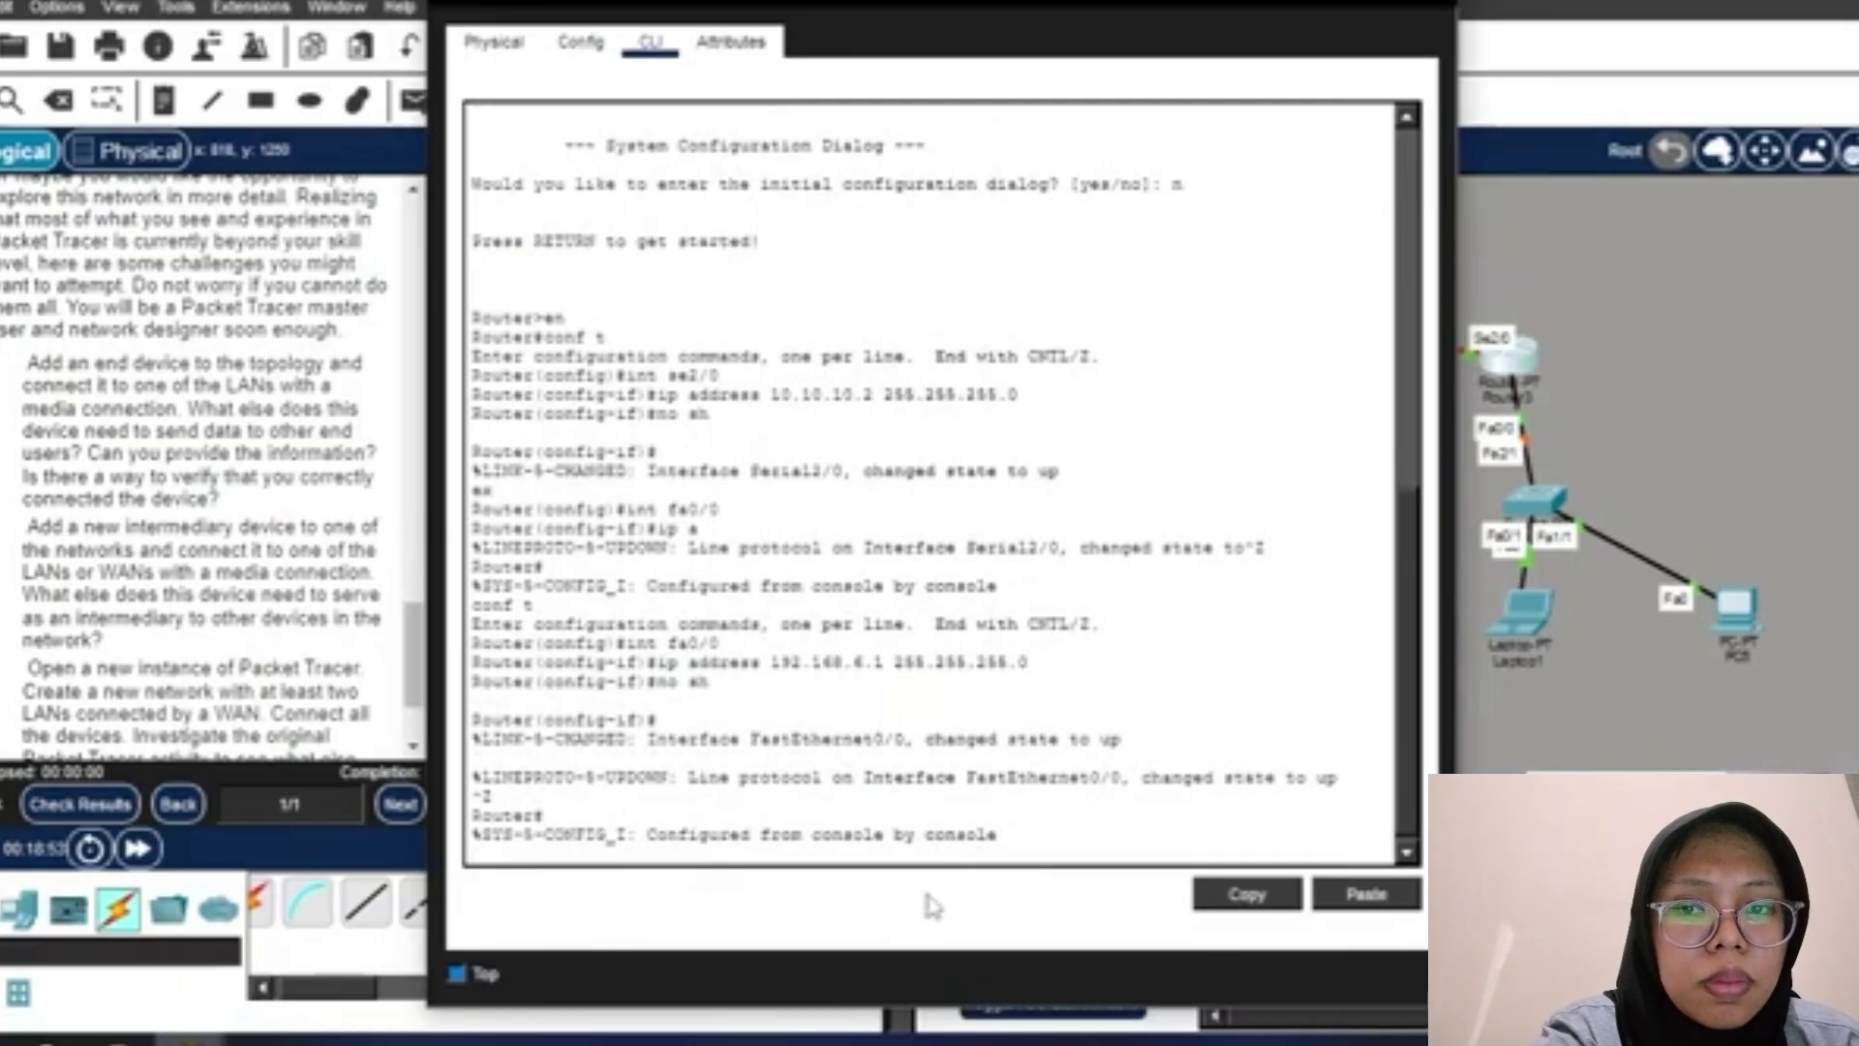
right_click(942, 1036)
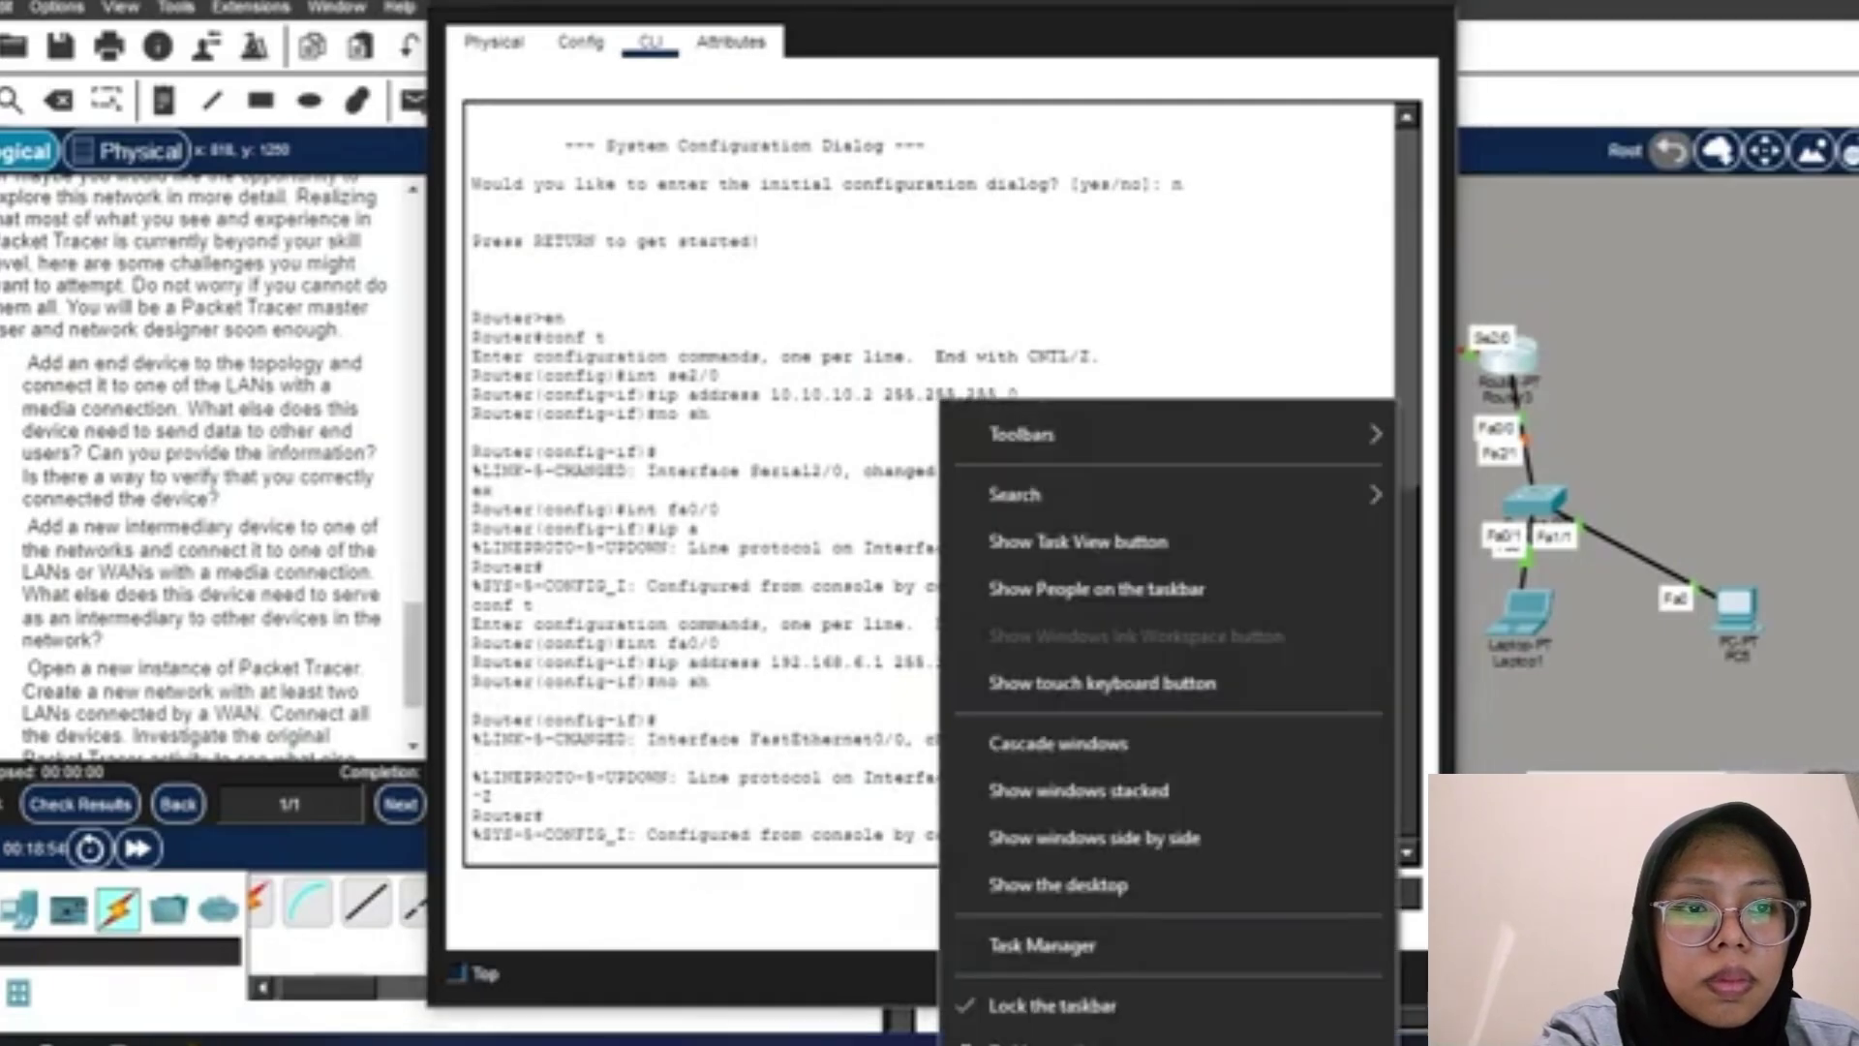
left_click(1079, 489)
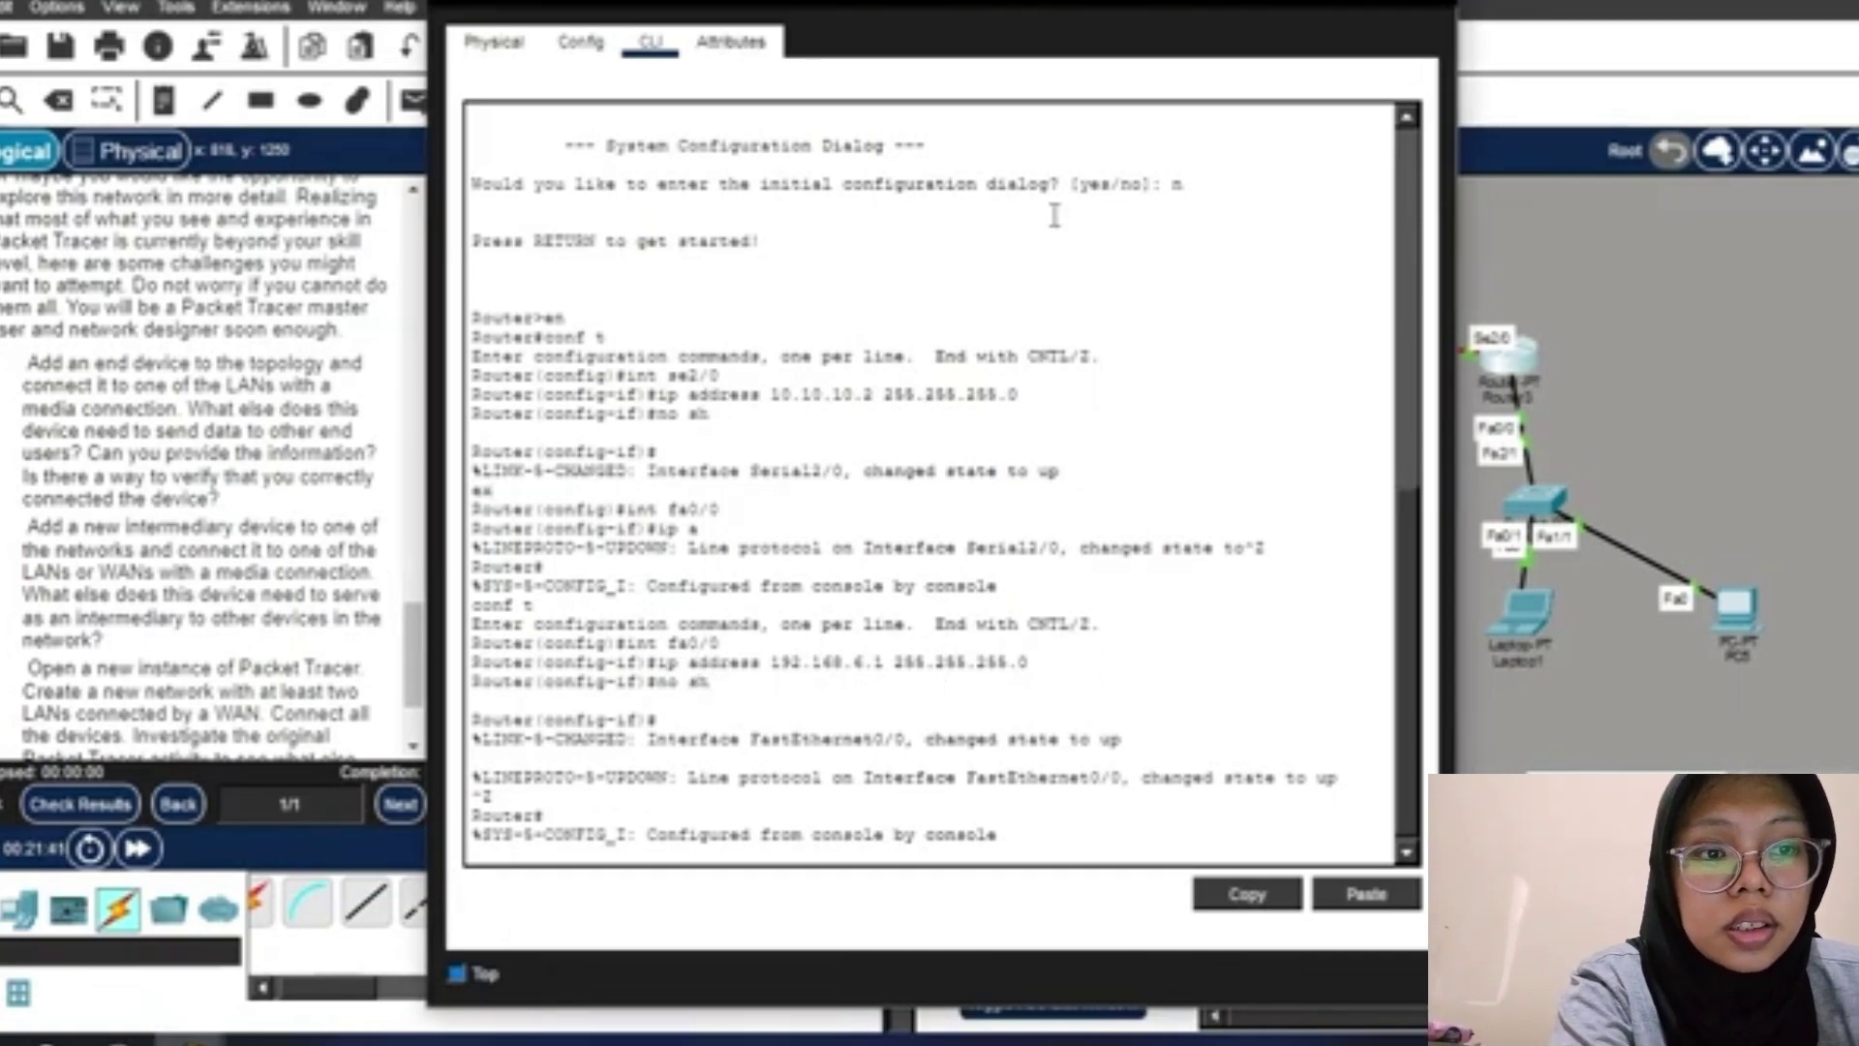
In Router2's command line, add a static route to 192.168.6.0 with mask 255.255.255.0 via next hop 10.10.10.2.
left_click(1445, 2)
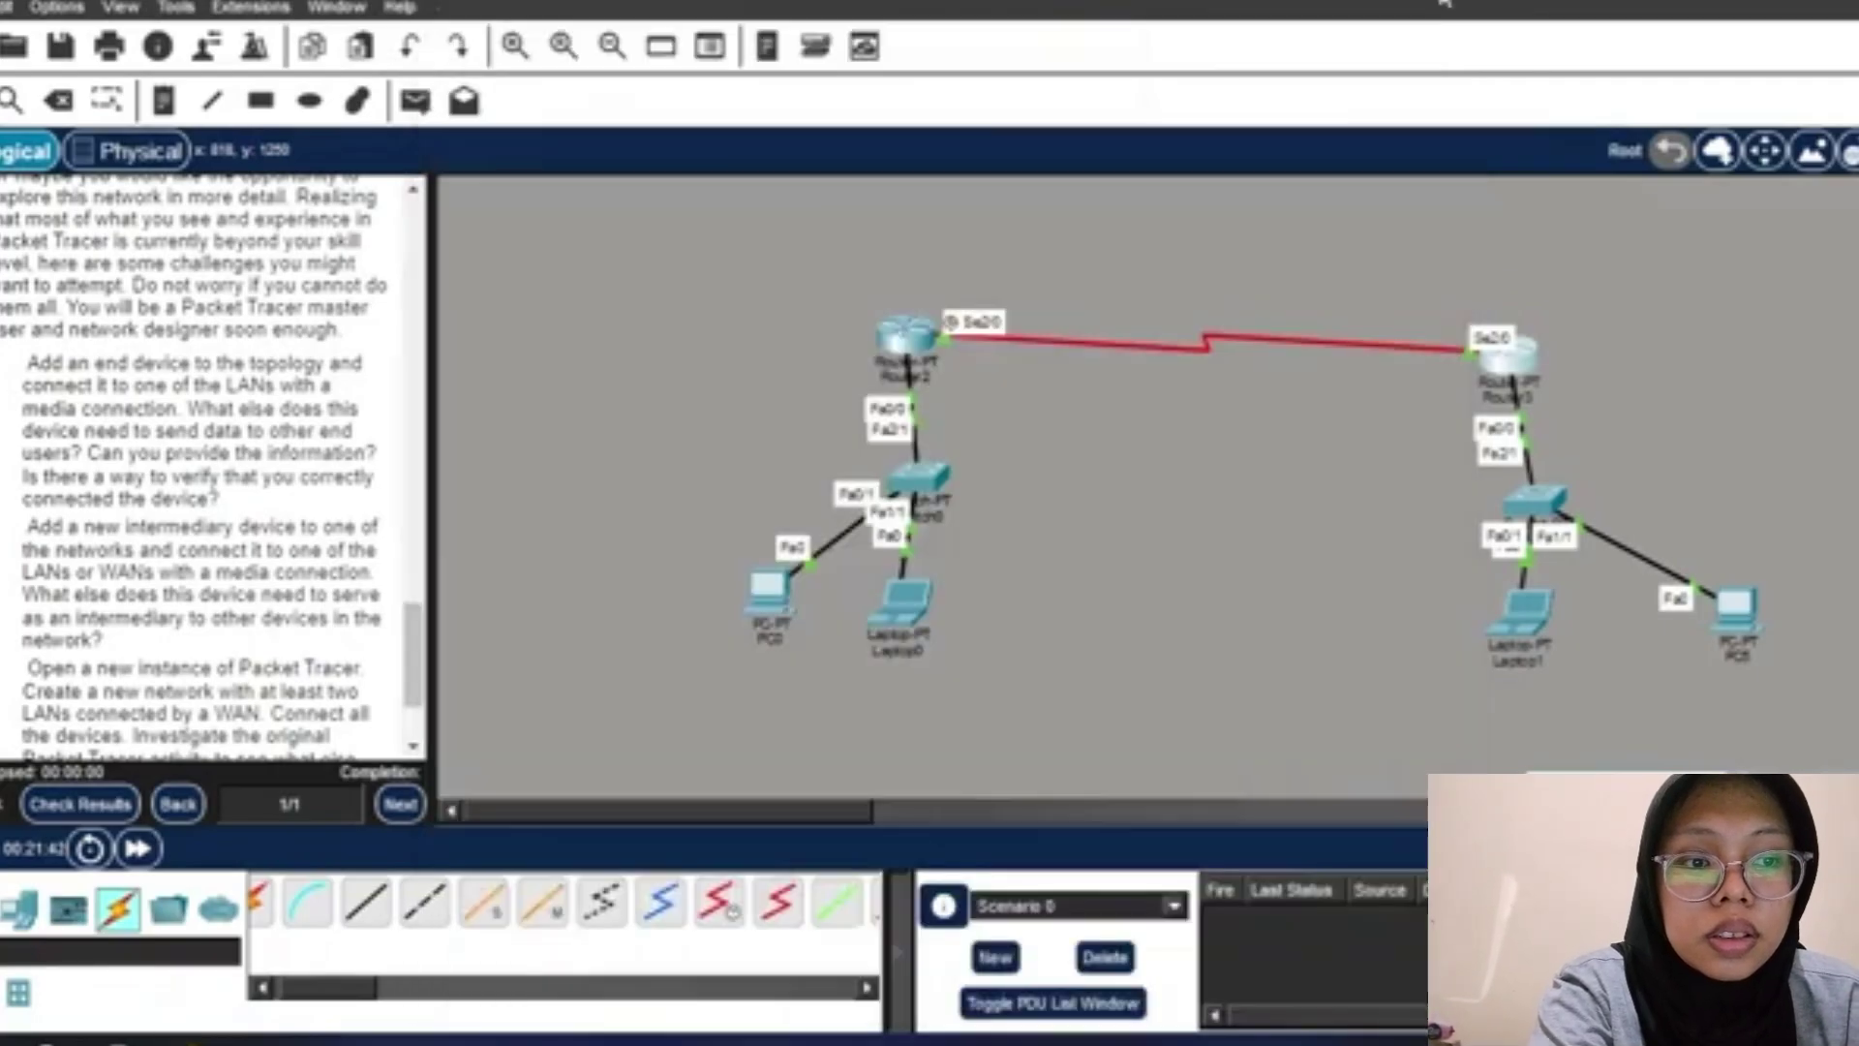
left_click(901, 359)
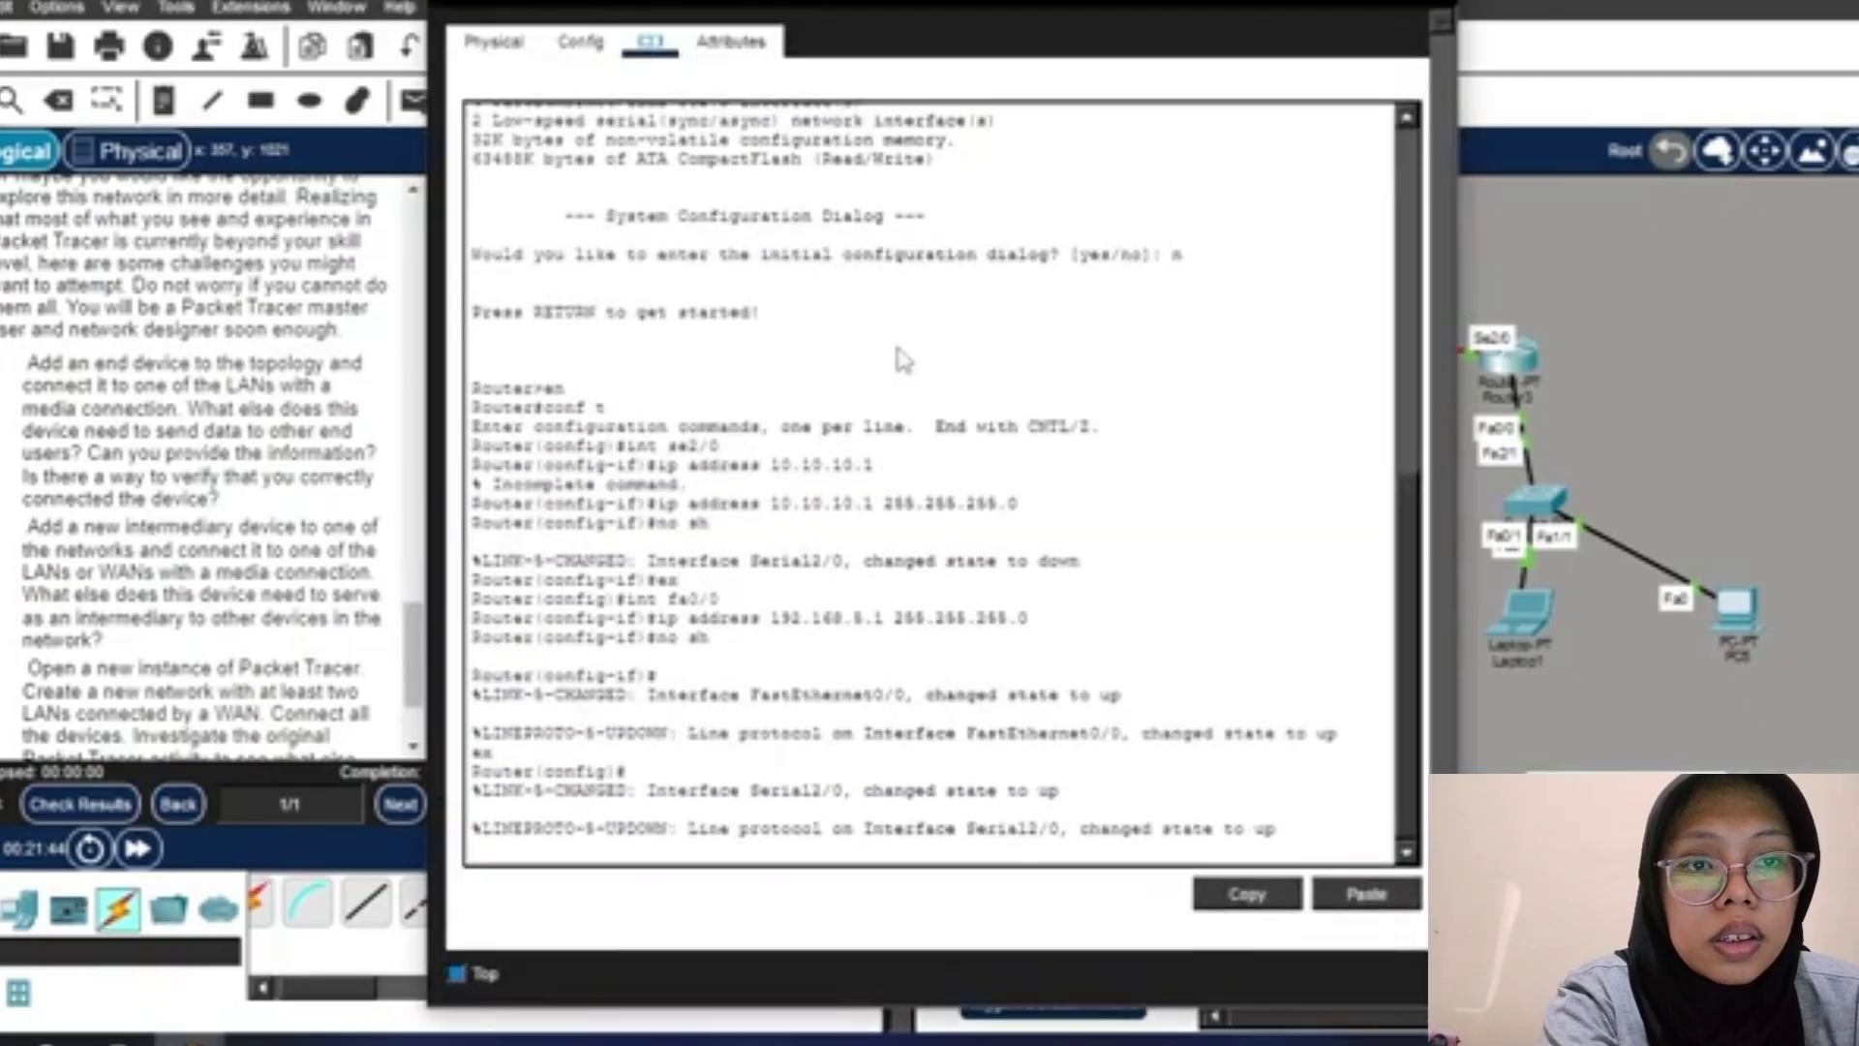
key("Return")
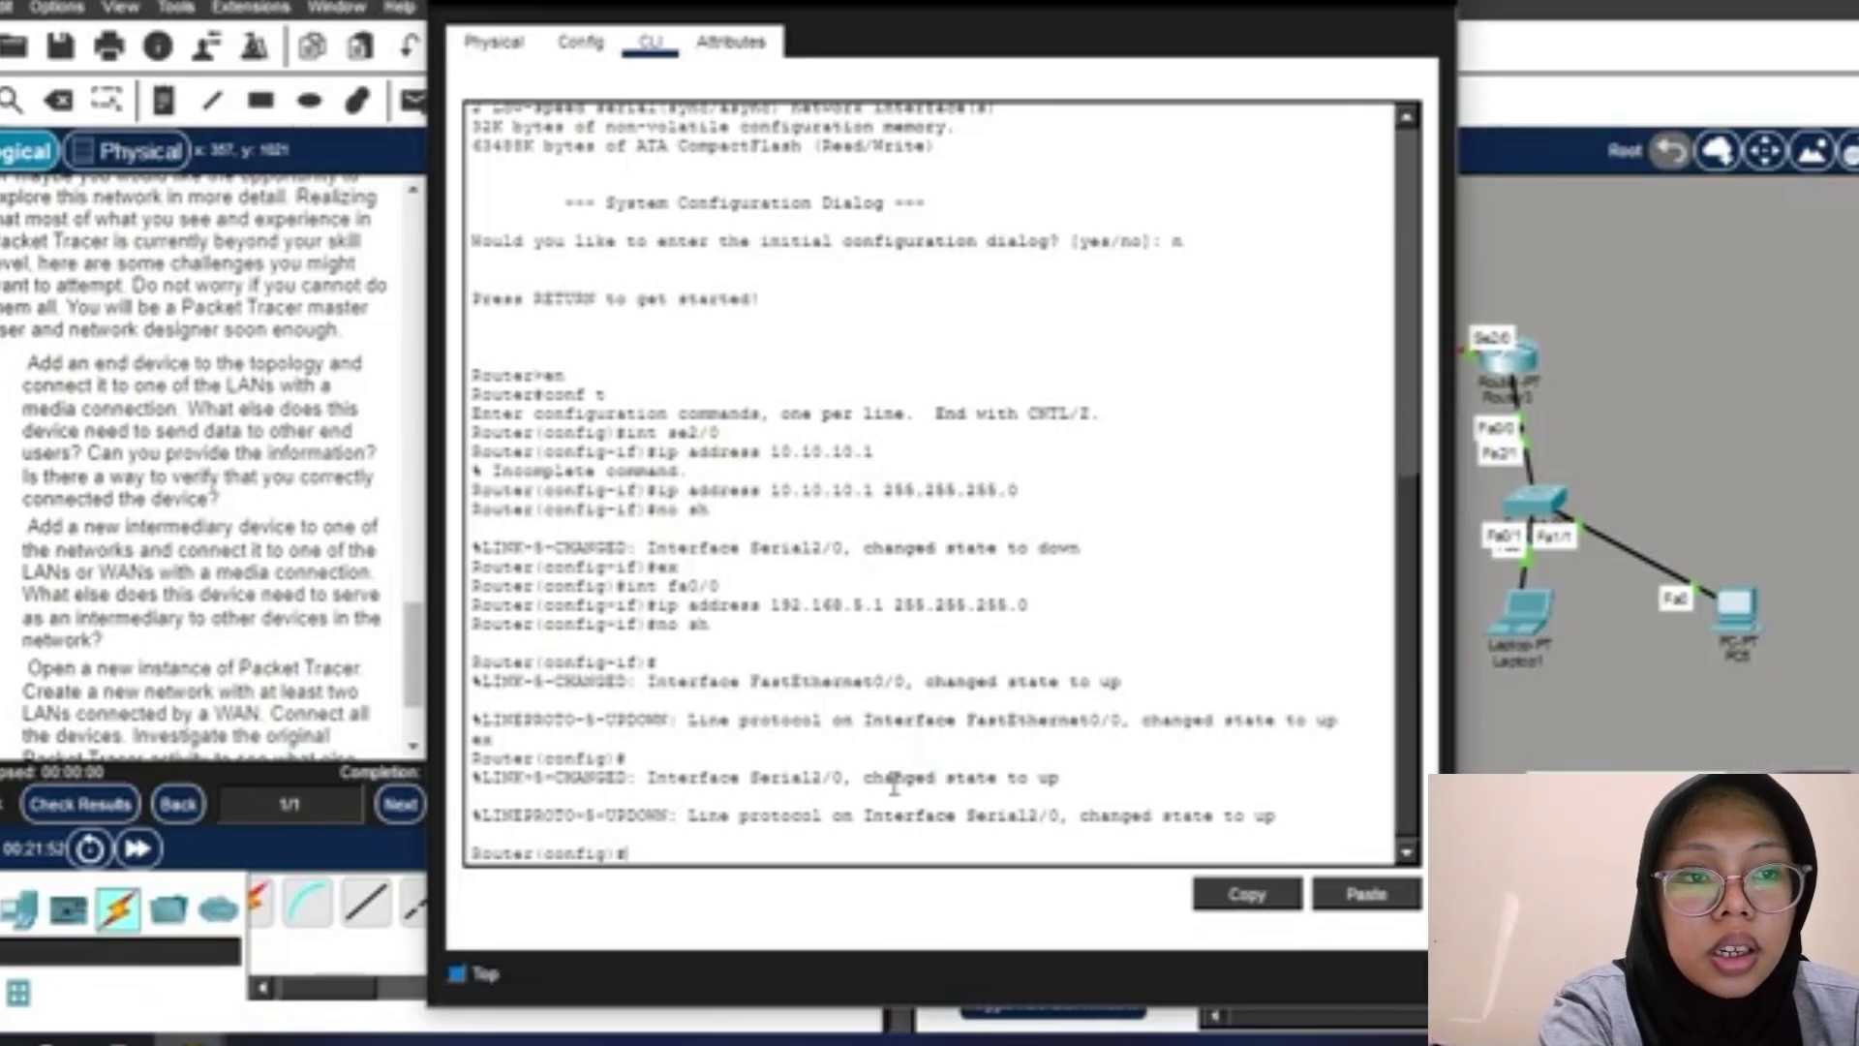
type("ip route ")
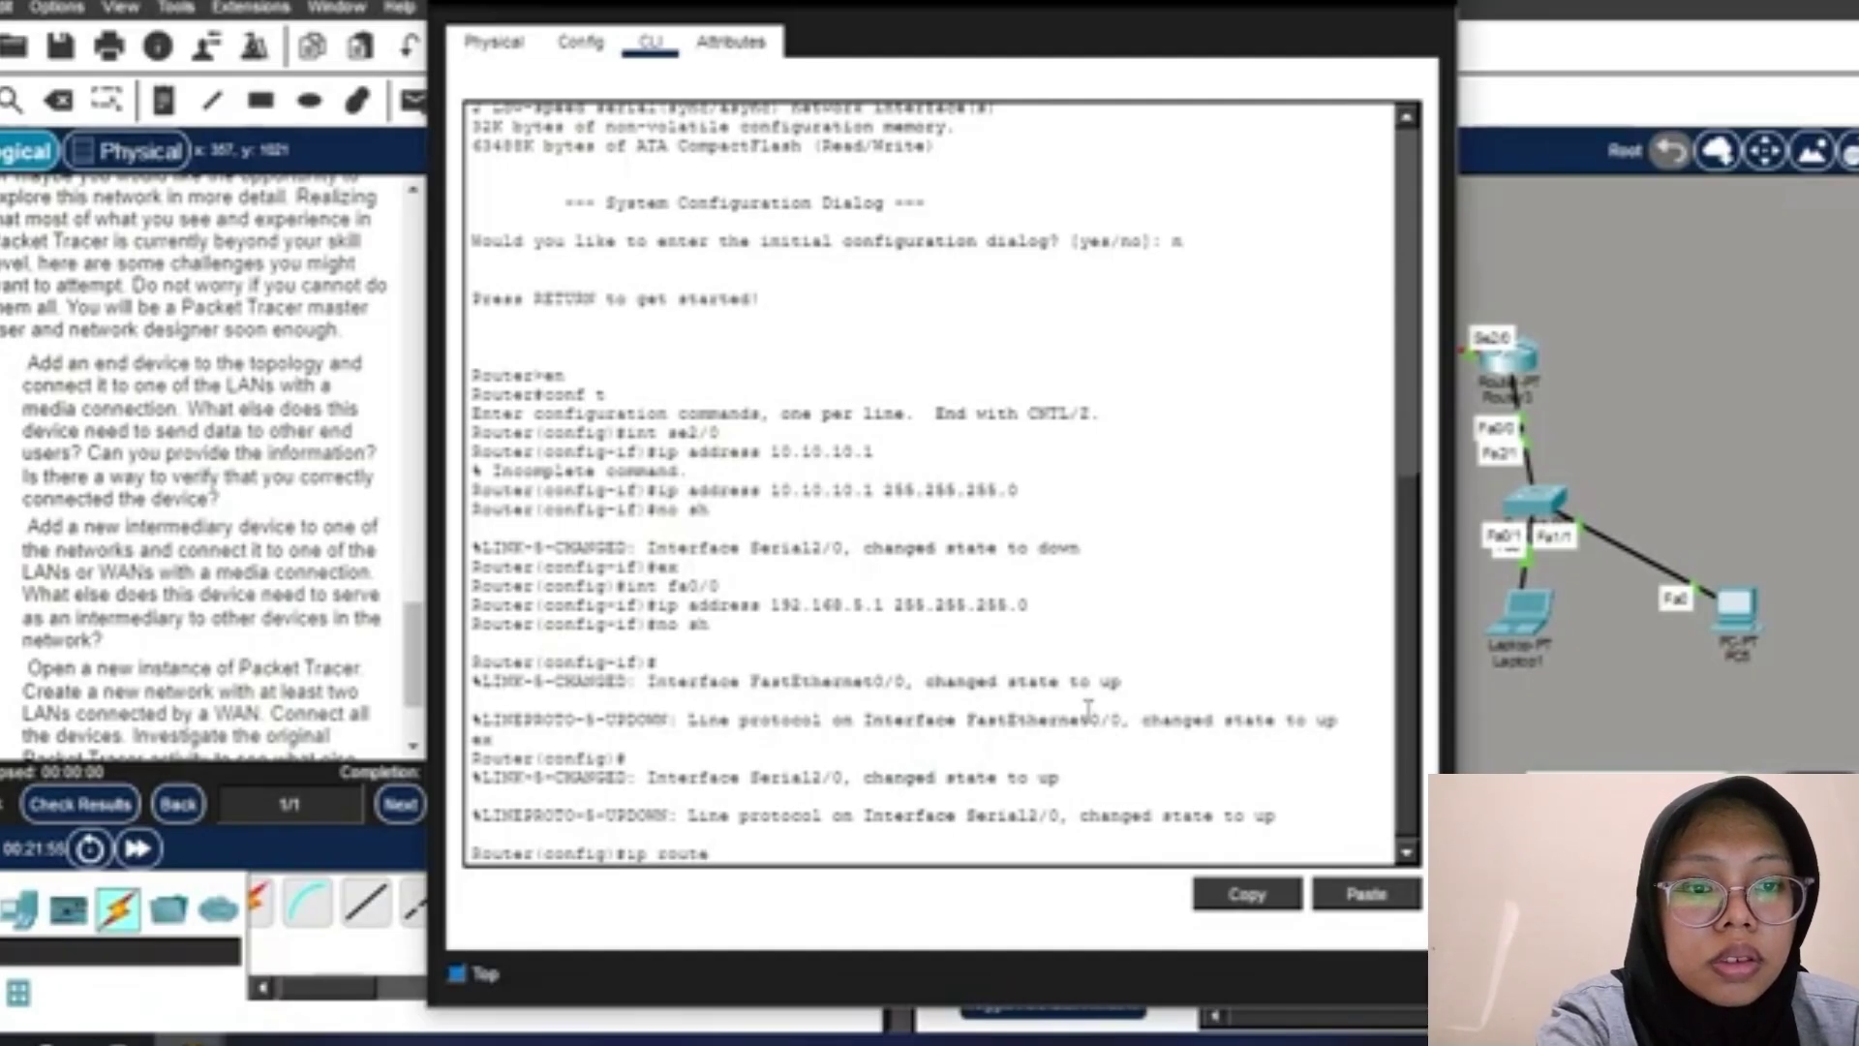
type("192.168.")
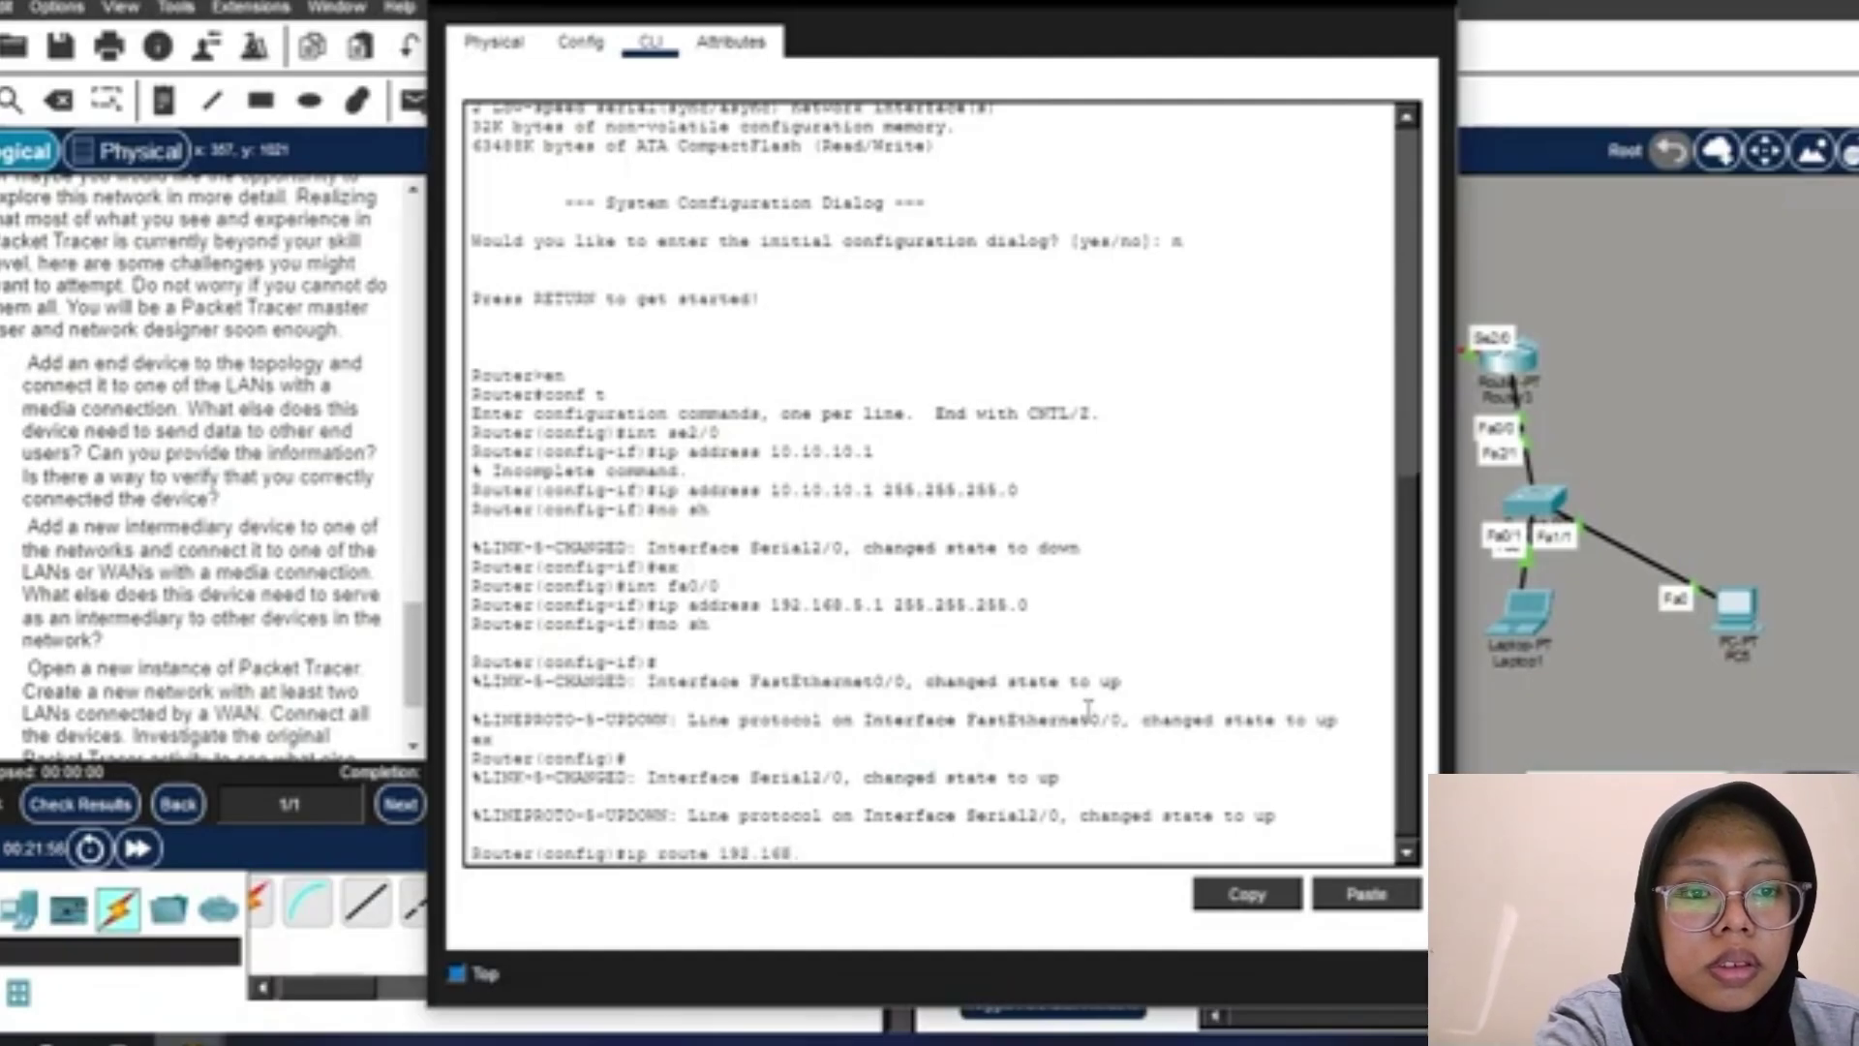
type("6.0 25")
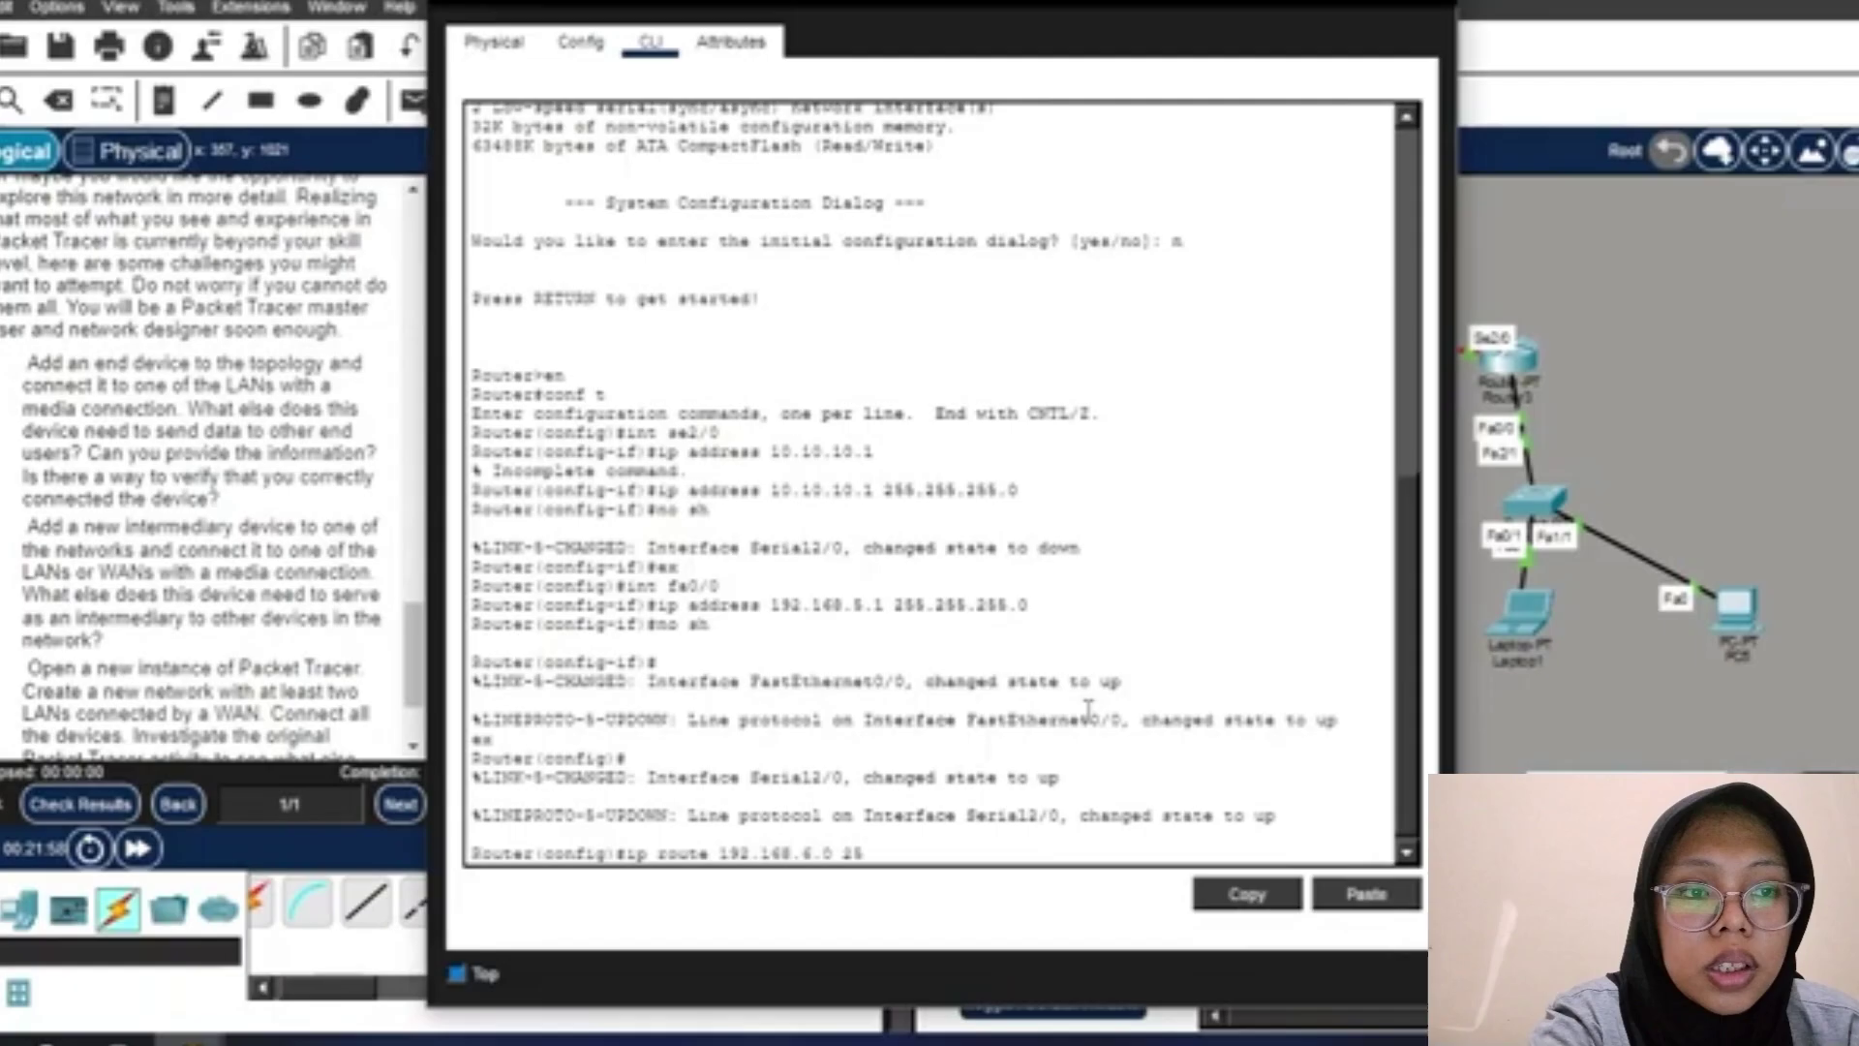
type("5.255.")
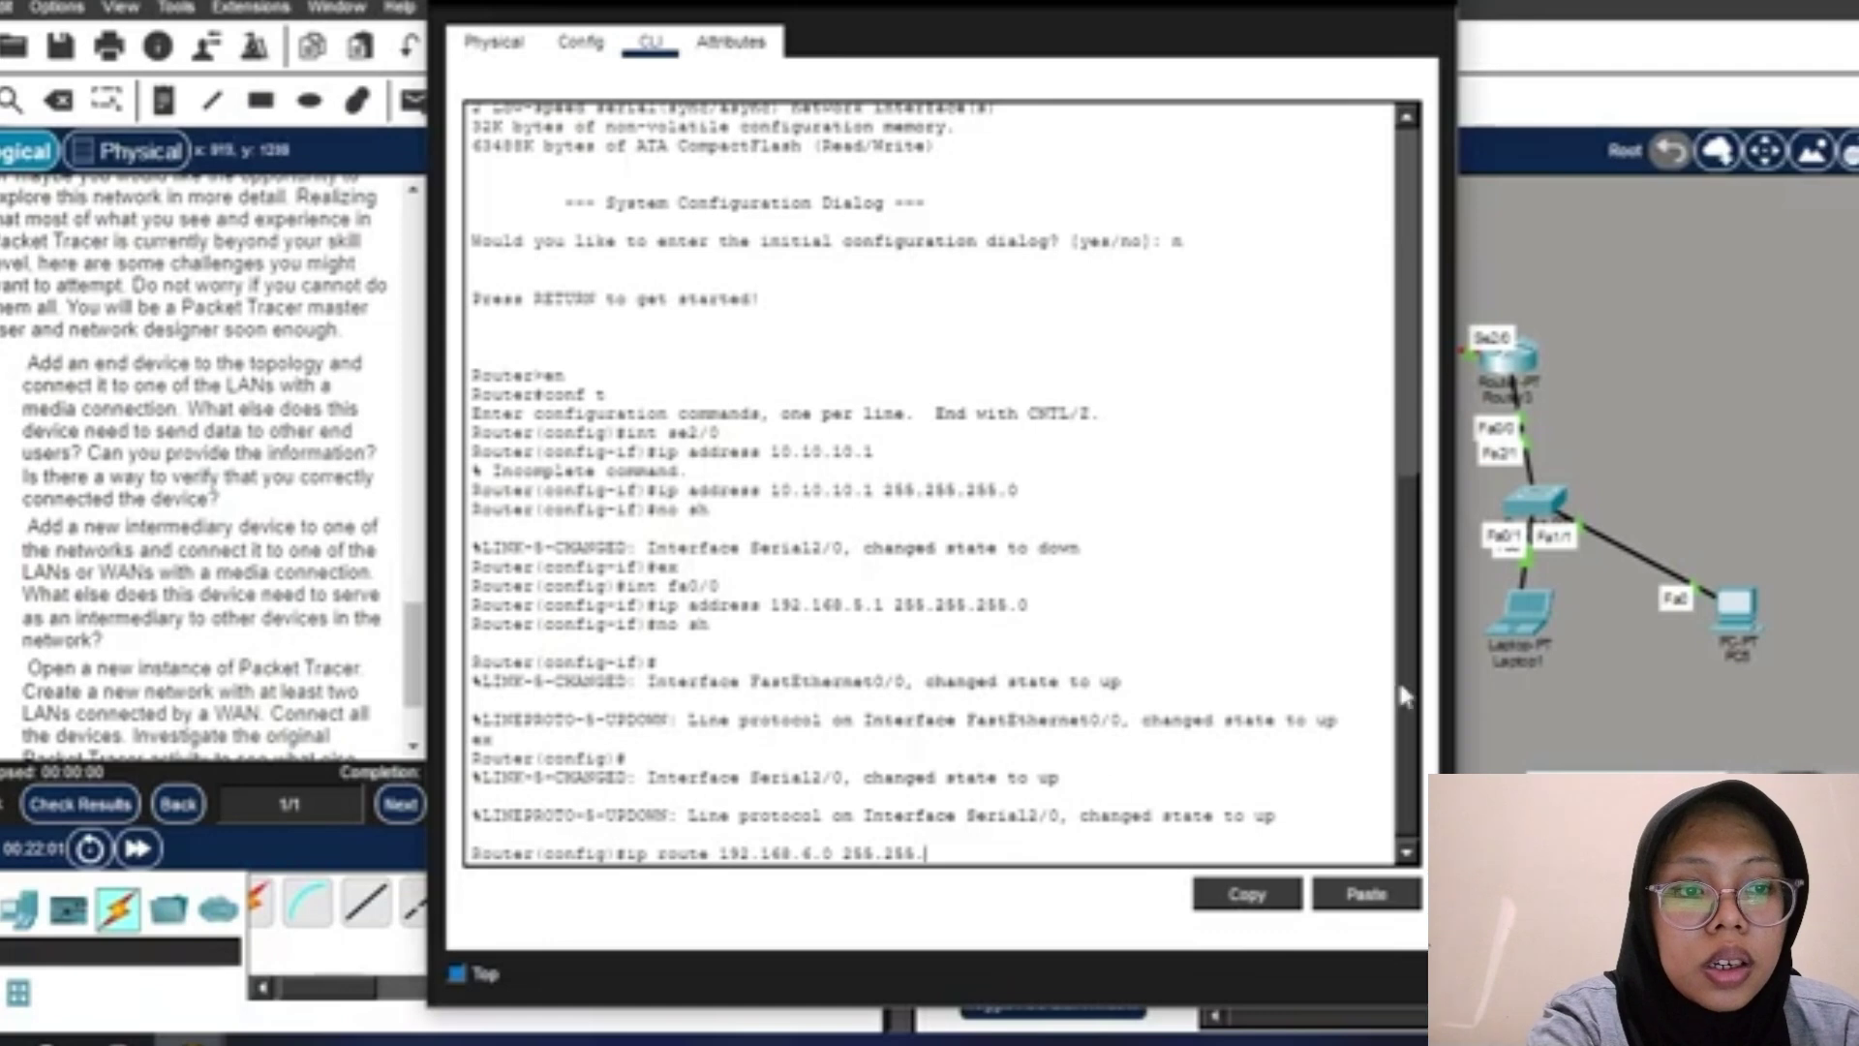
type("255.0")
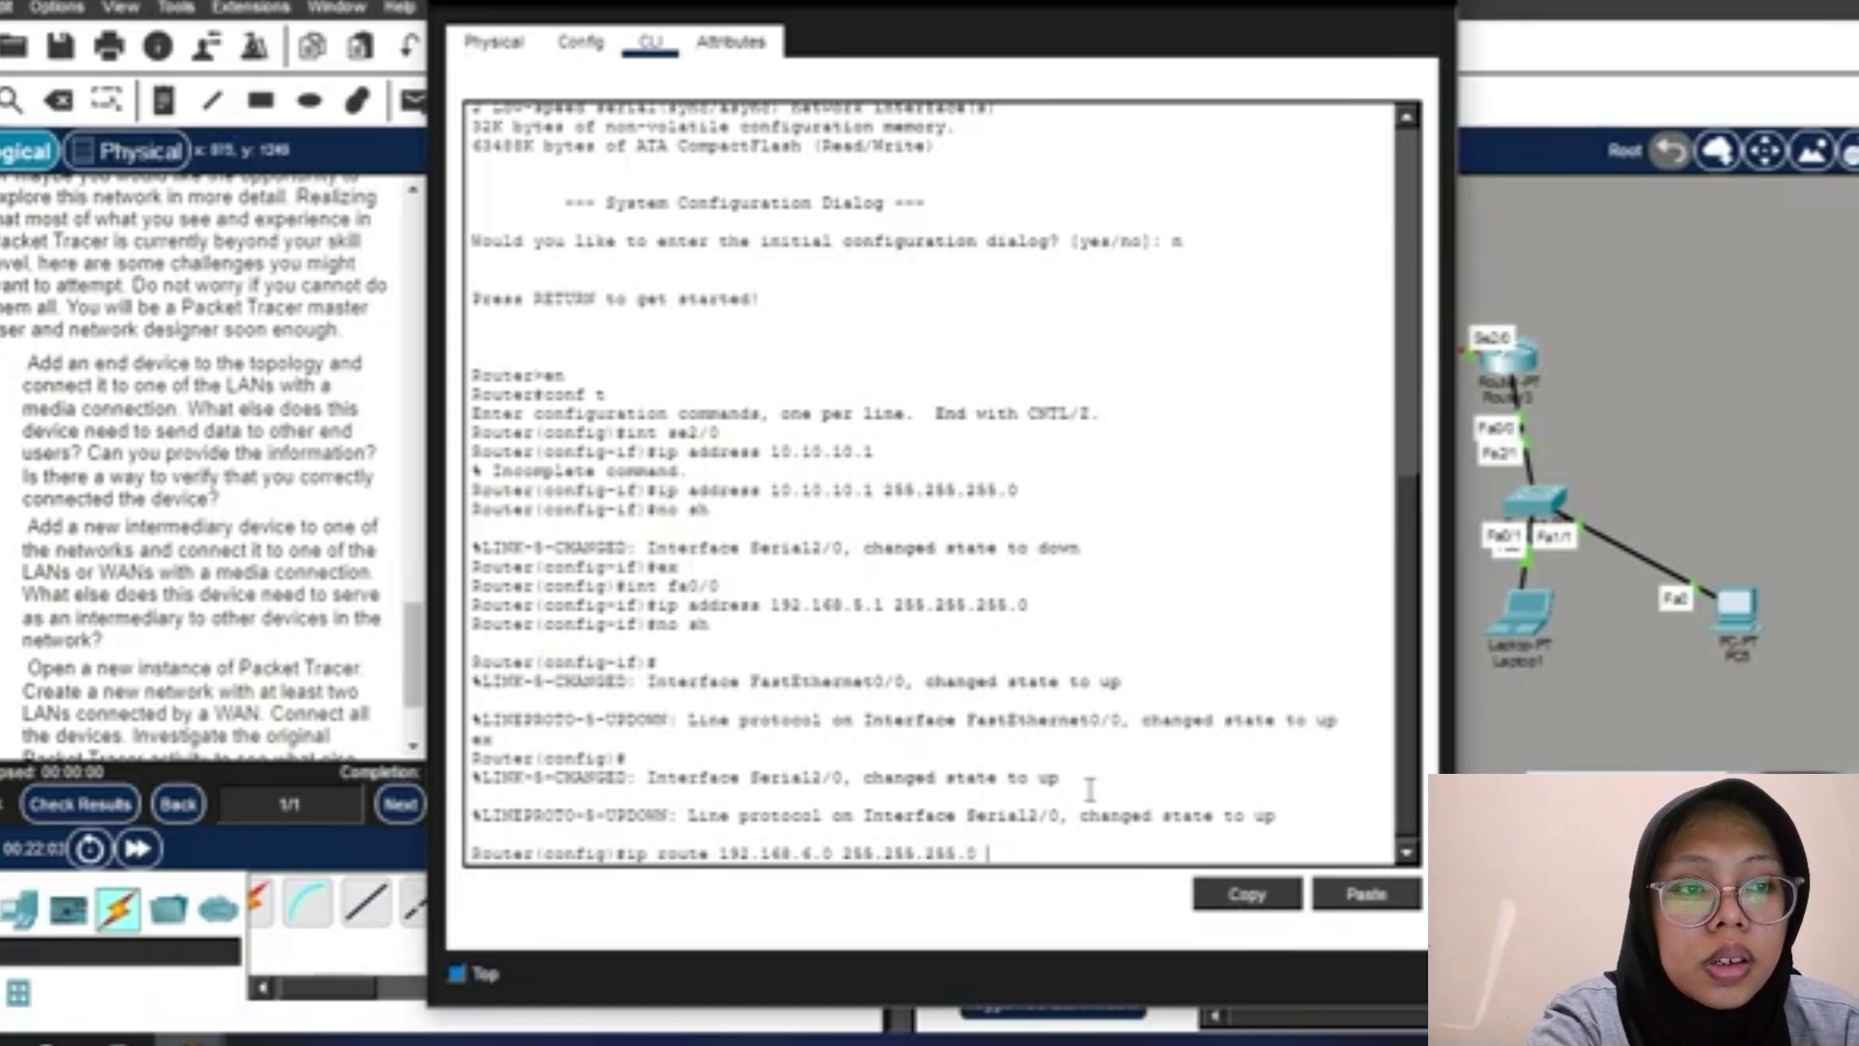
type(" 10.10")
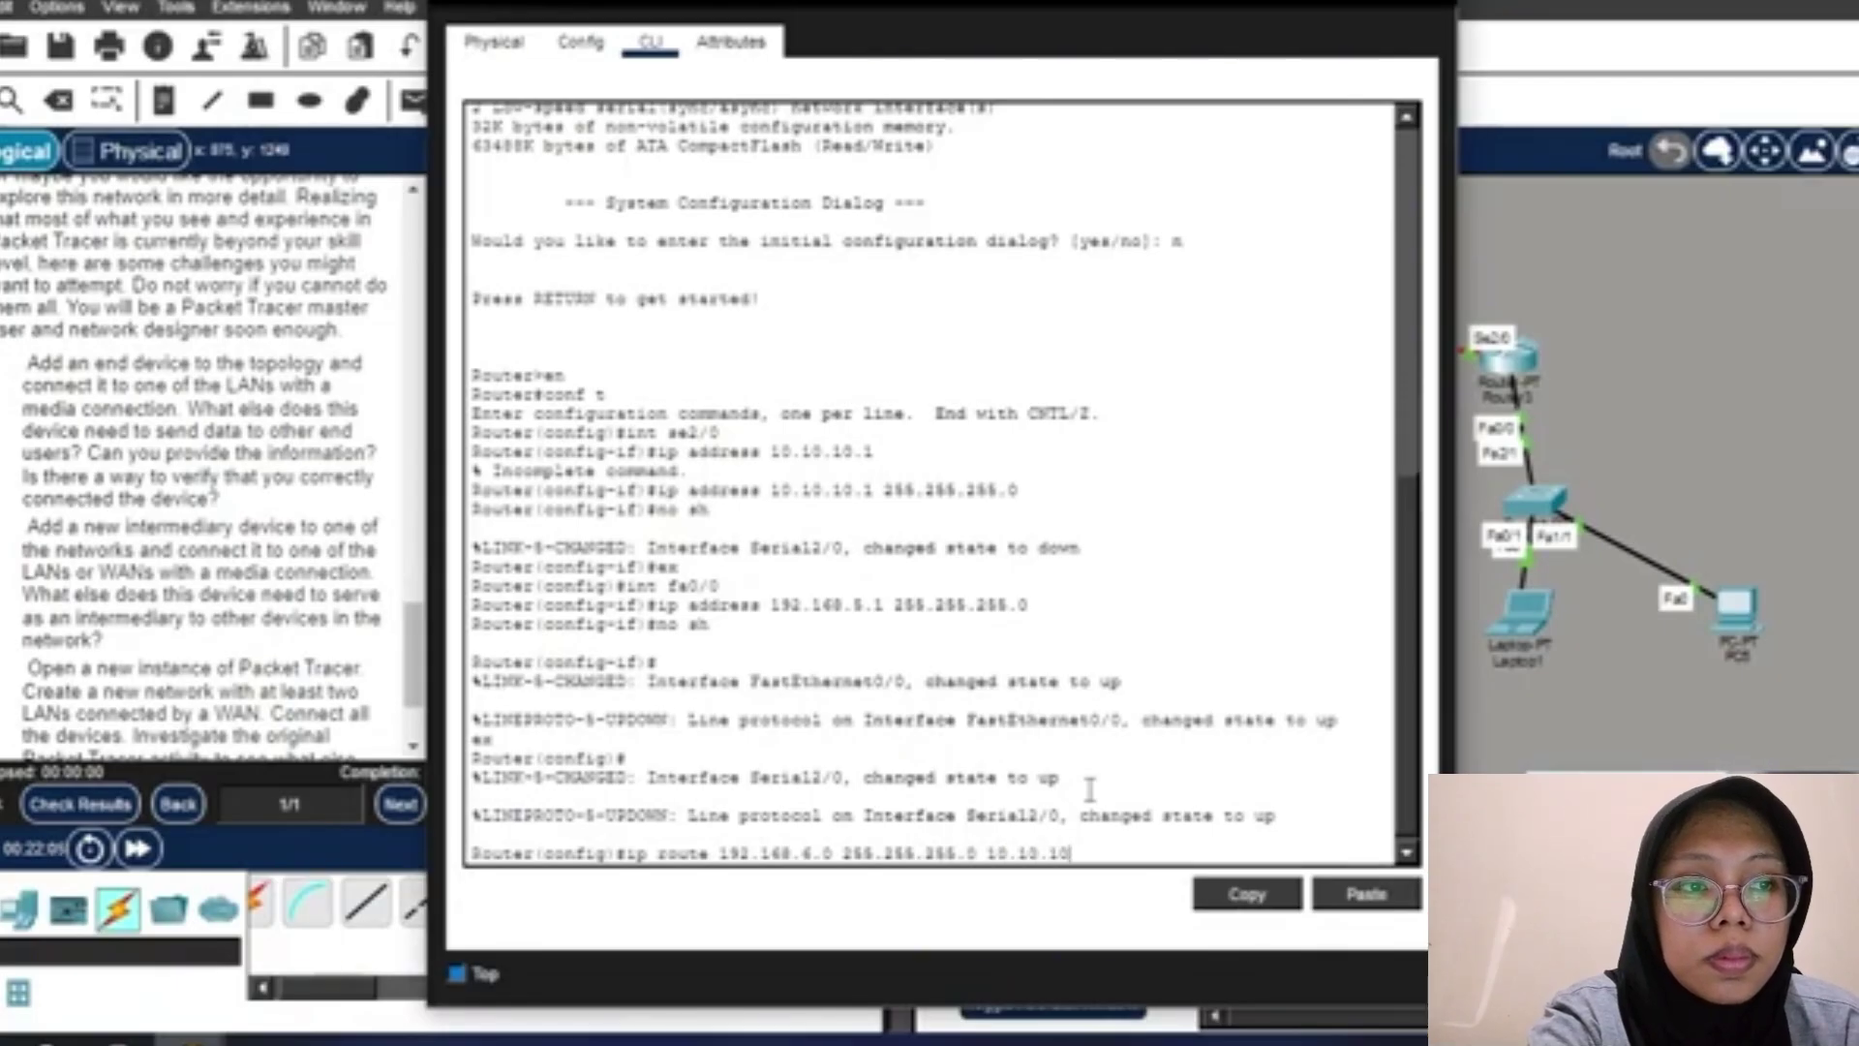
type(".00.2")
key("Return")
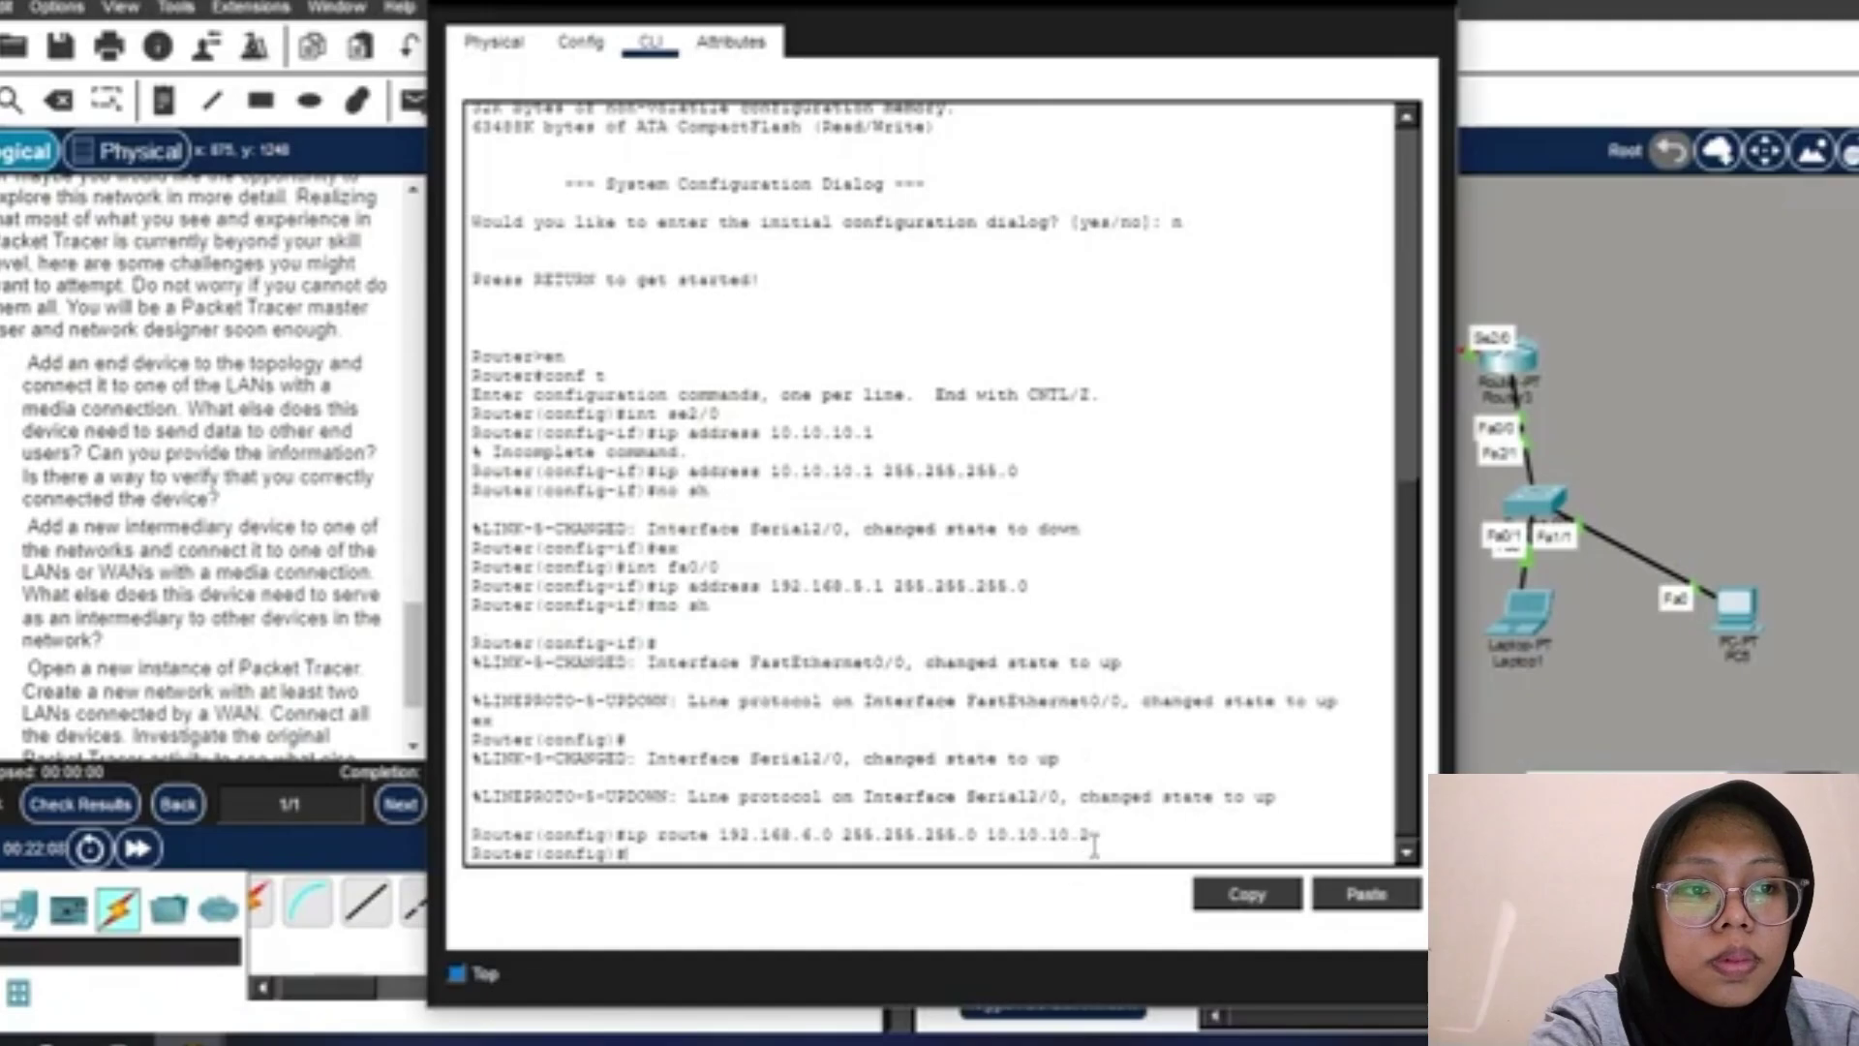
Try to copy the entered ip route command from Router2's command line, and re-enter global configuration mode with conf t.
left_click_drag(1091, 835, 630, 840)
key("ctrl+c")
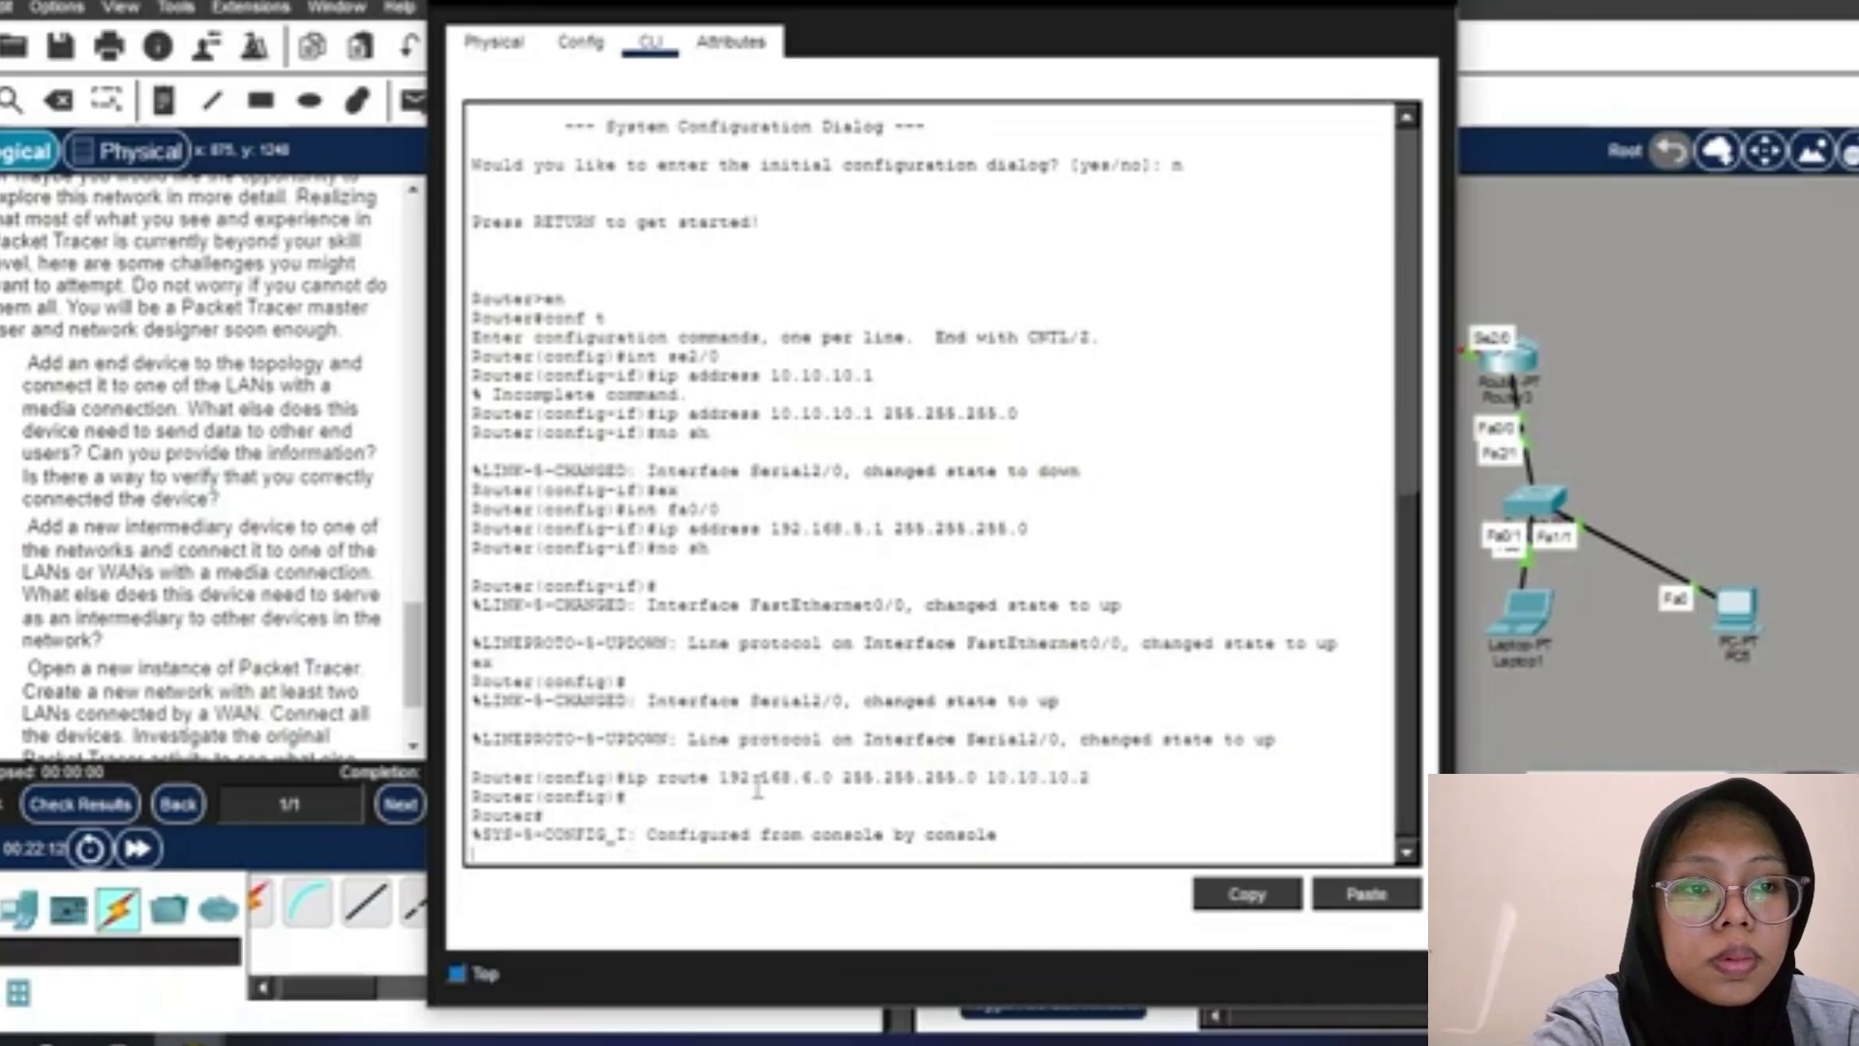
type("conf t")
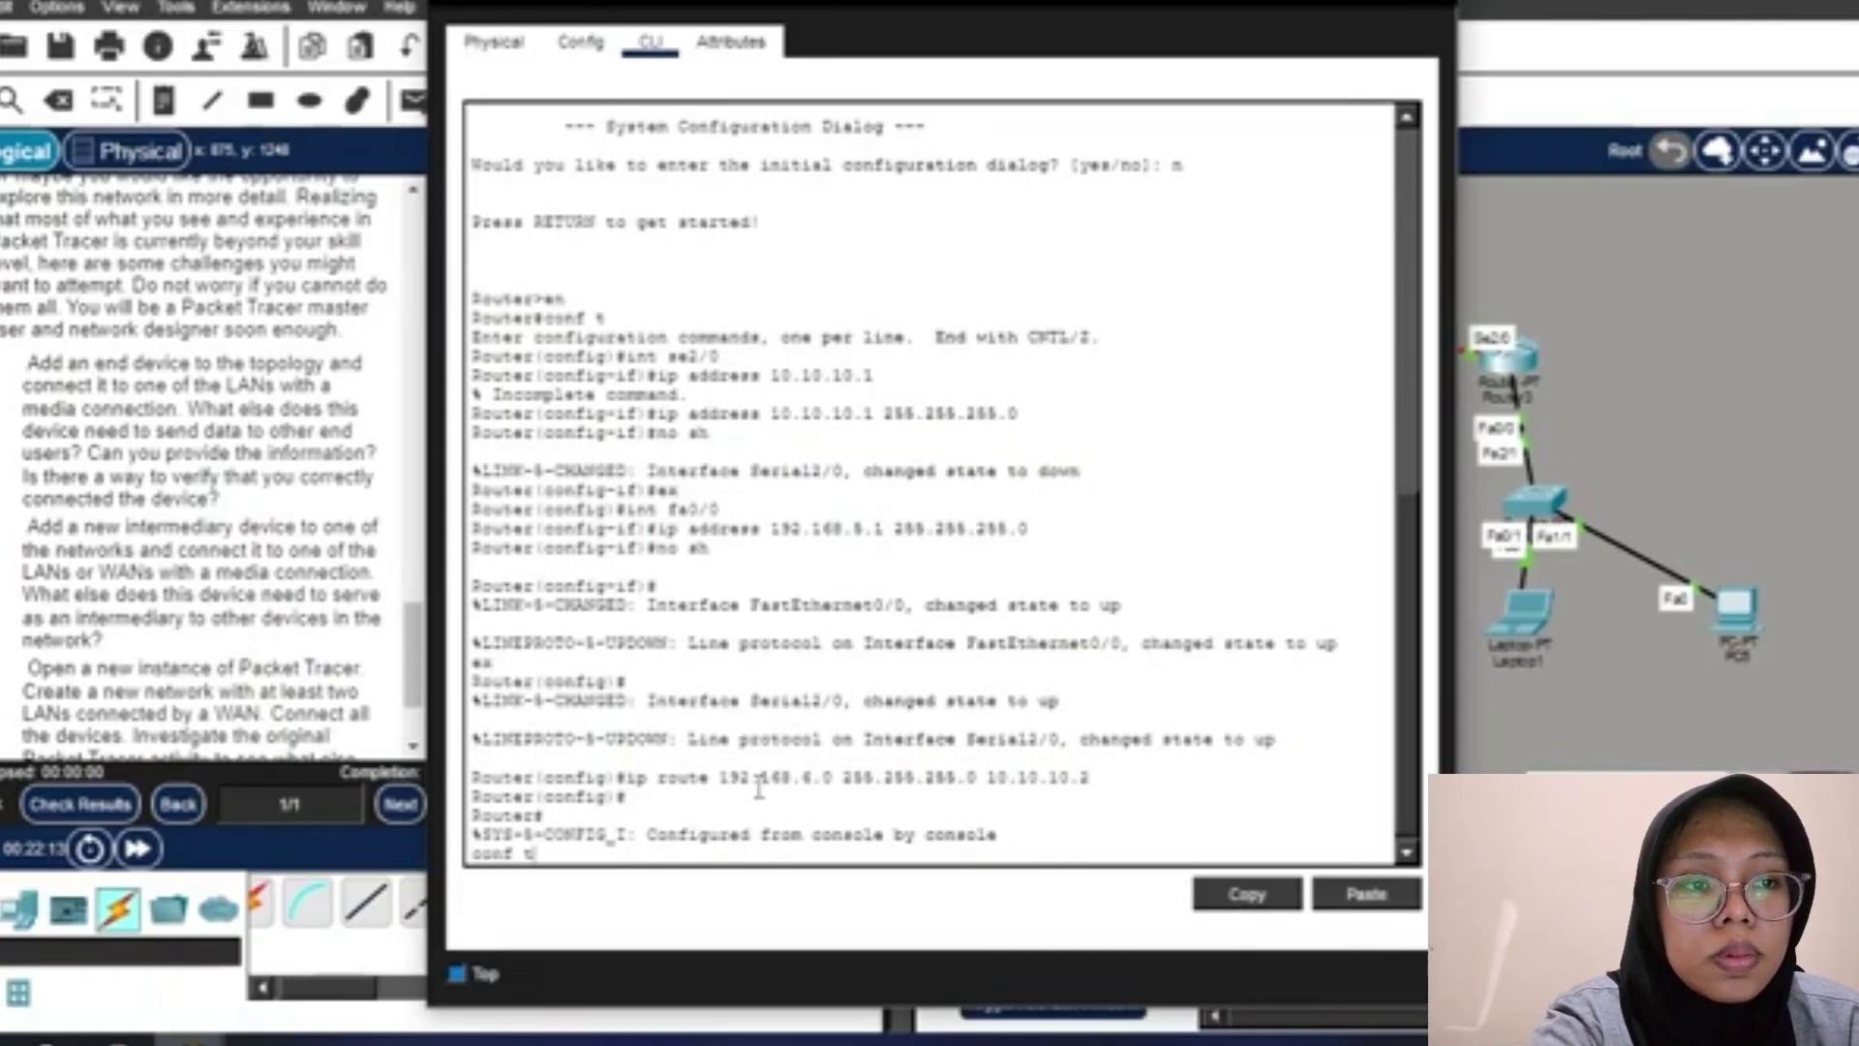
key("Return")
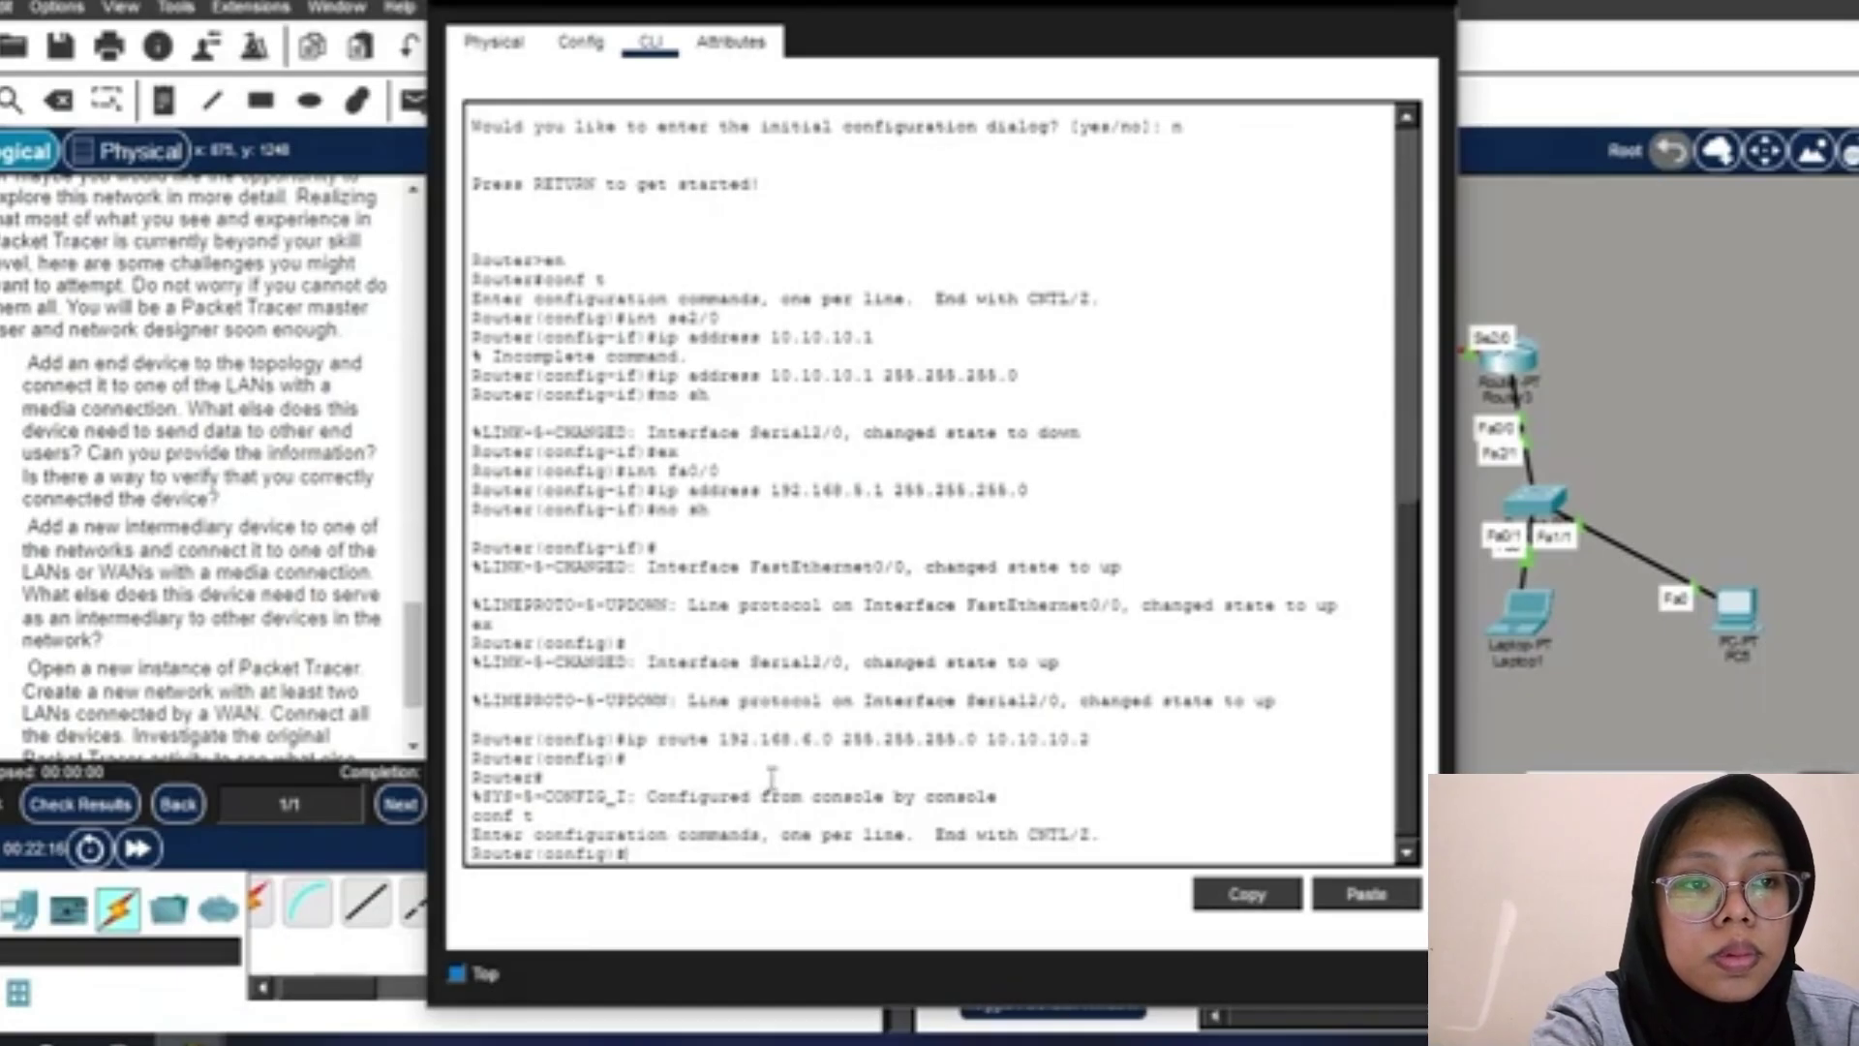
key("Up")
Switch from Router2 to Router3's command line and enter global configuration mode with conf t.
left_click(1410, 5)
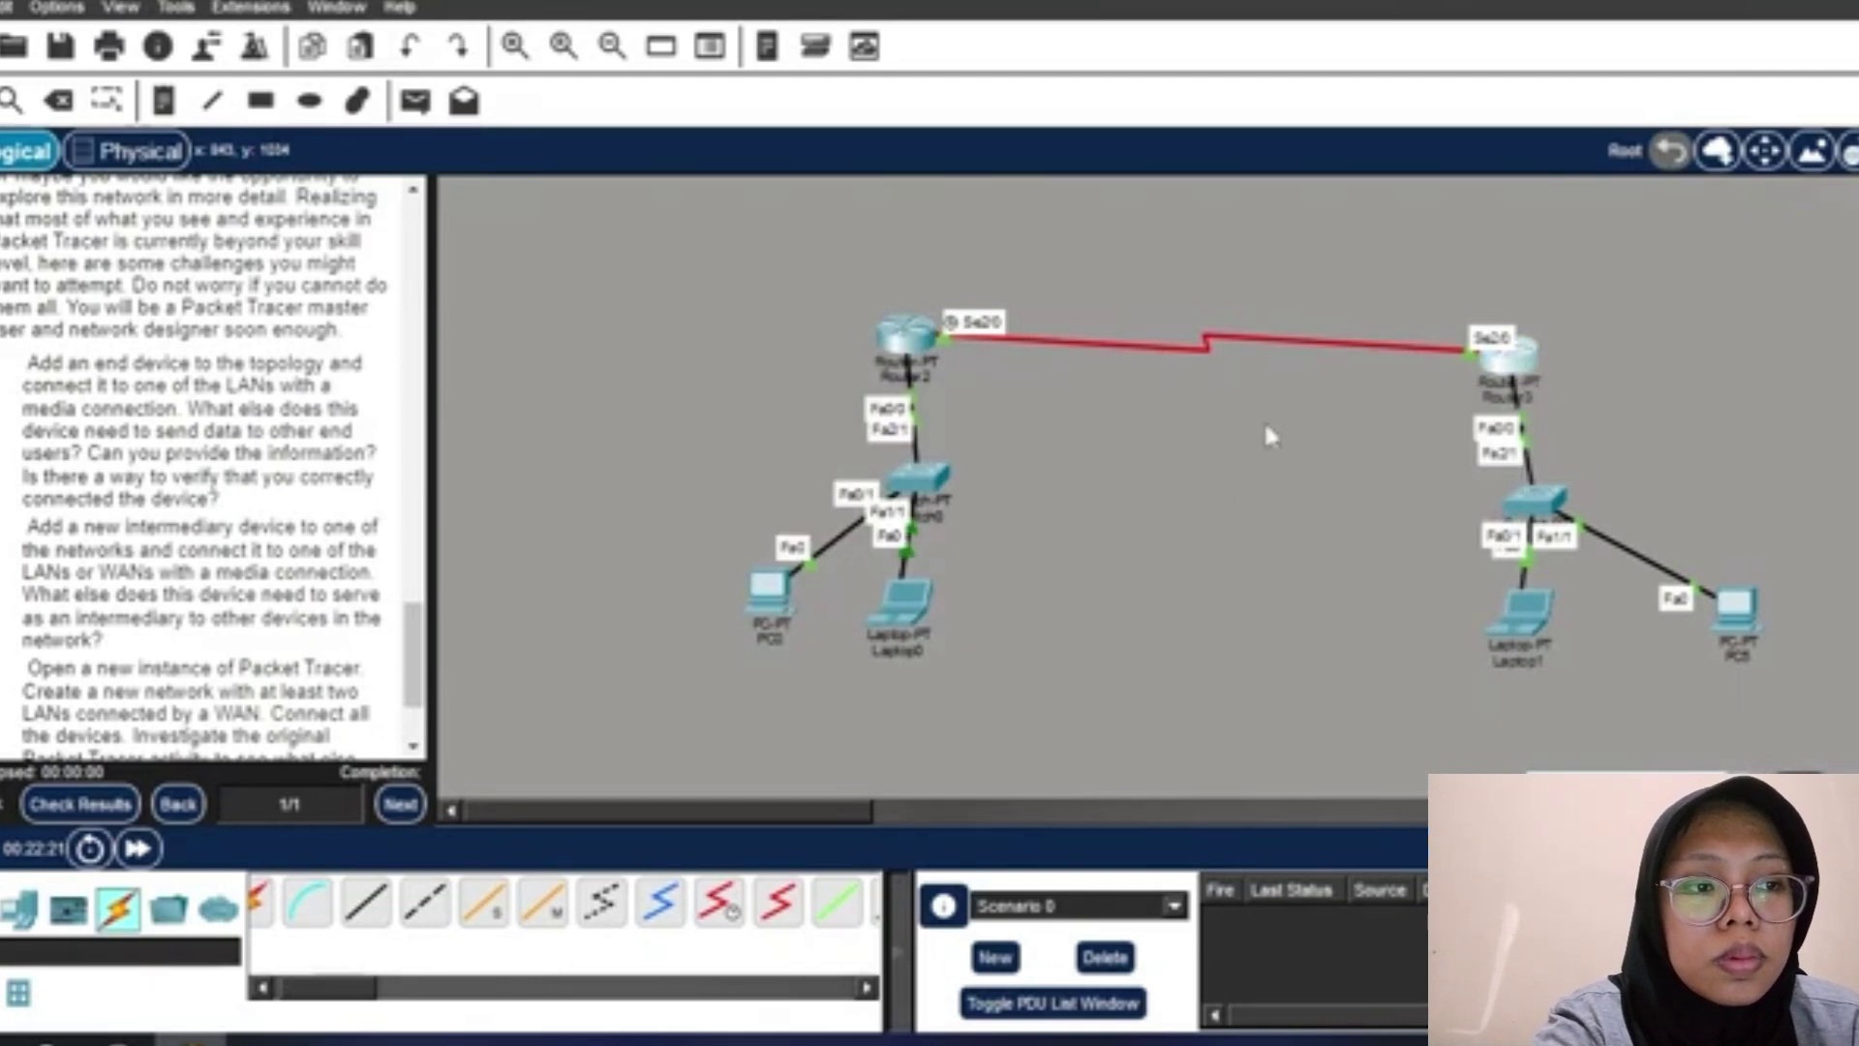
left_click(1508, 359)
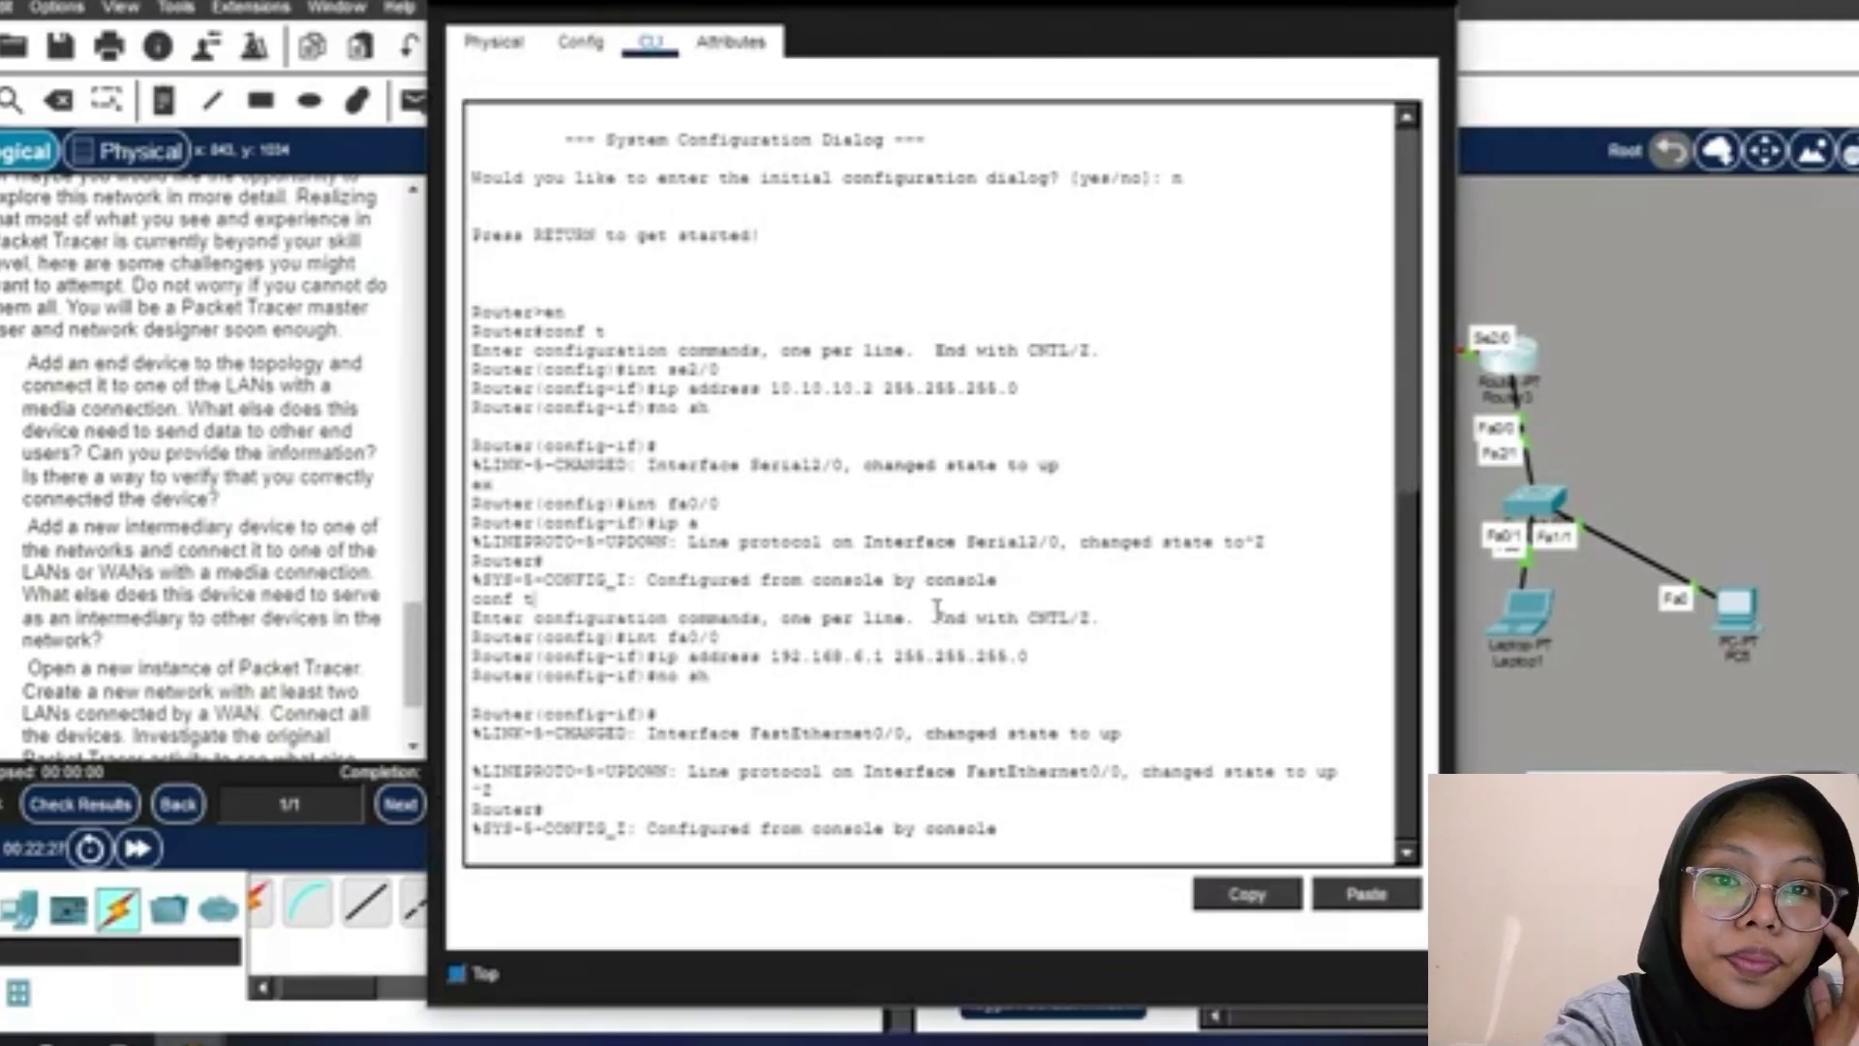
key("Return")
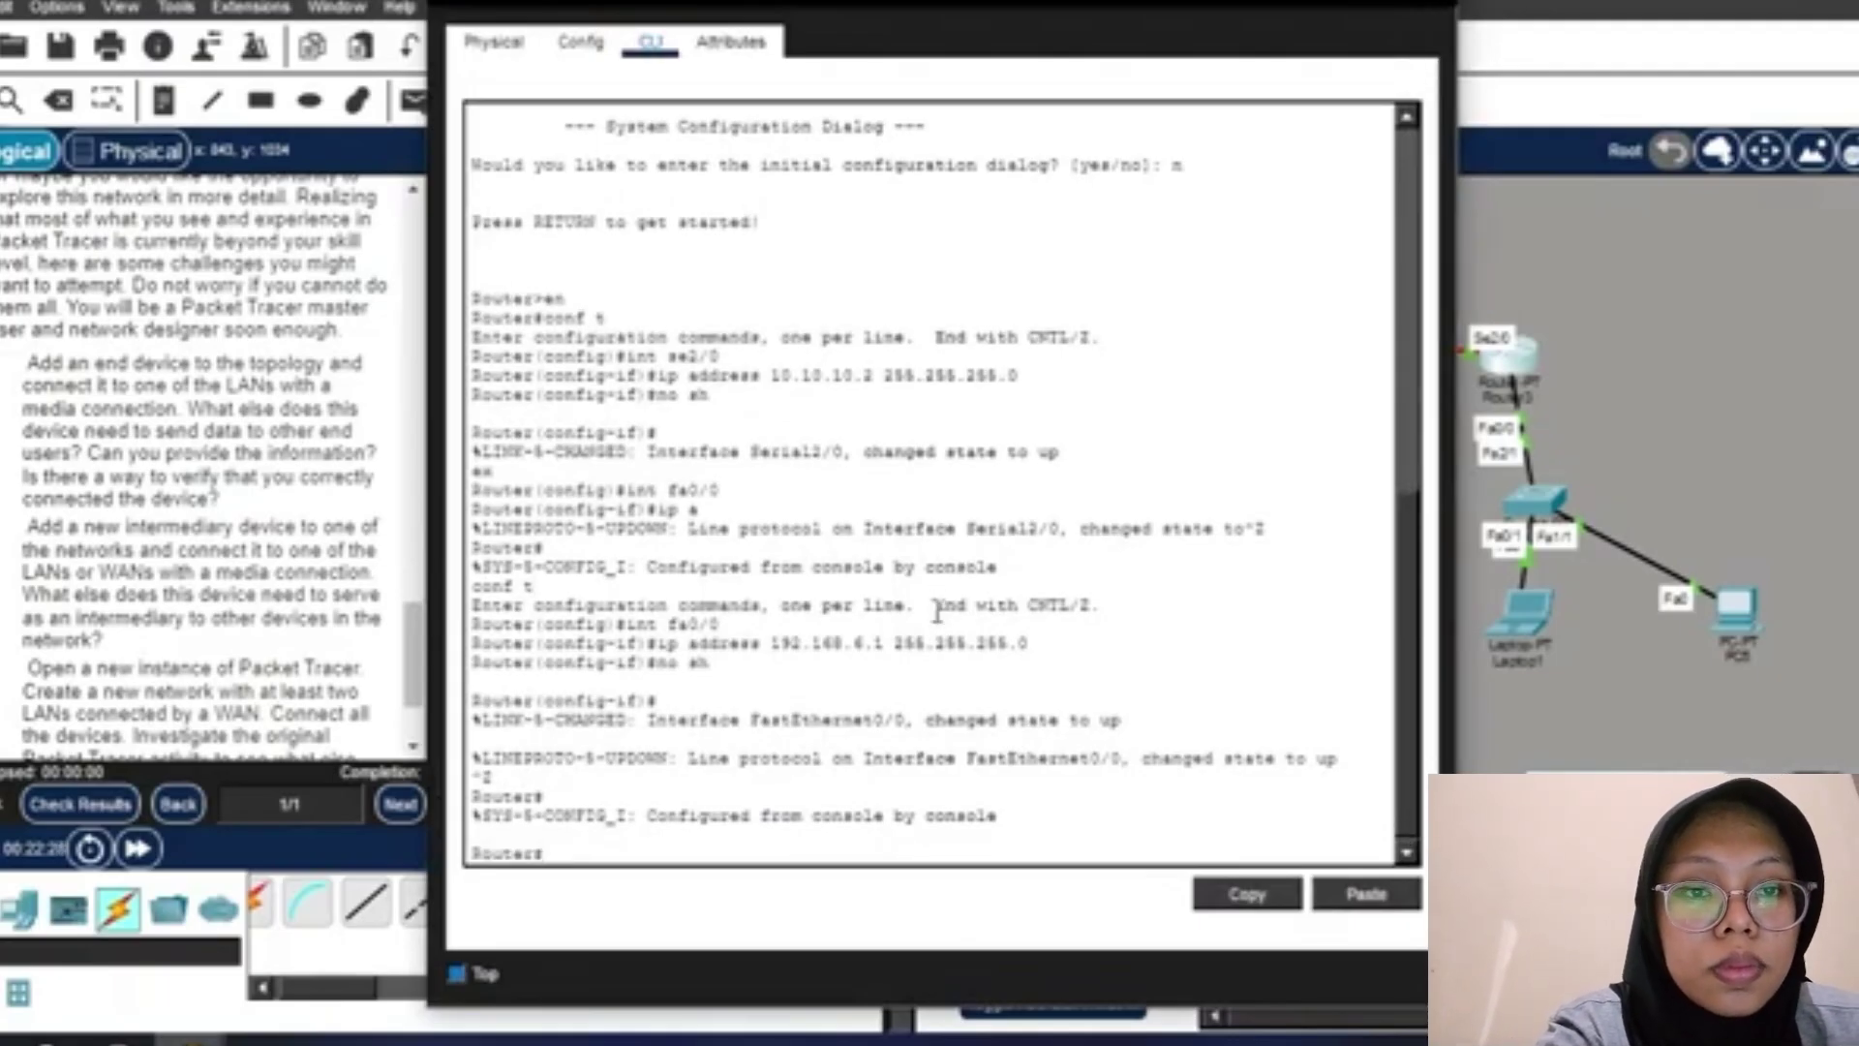
type("conf t")
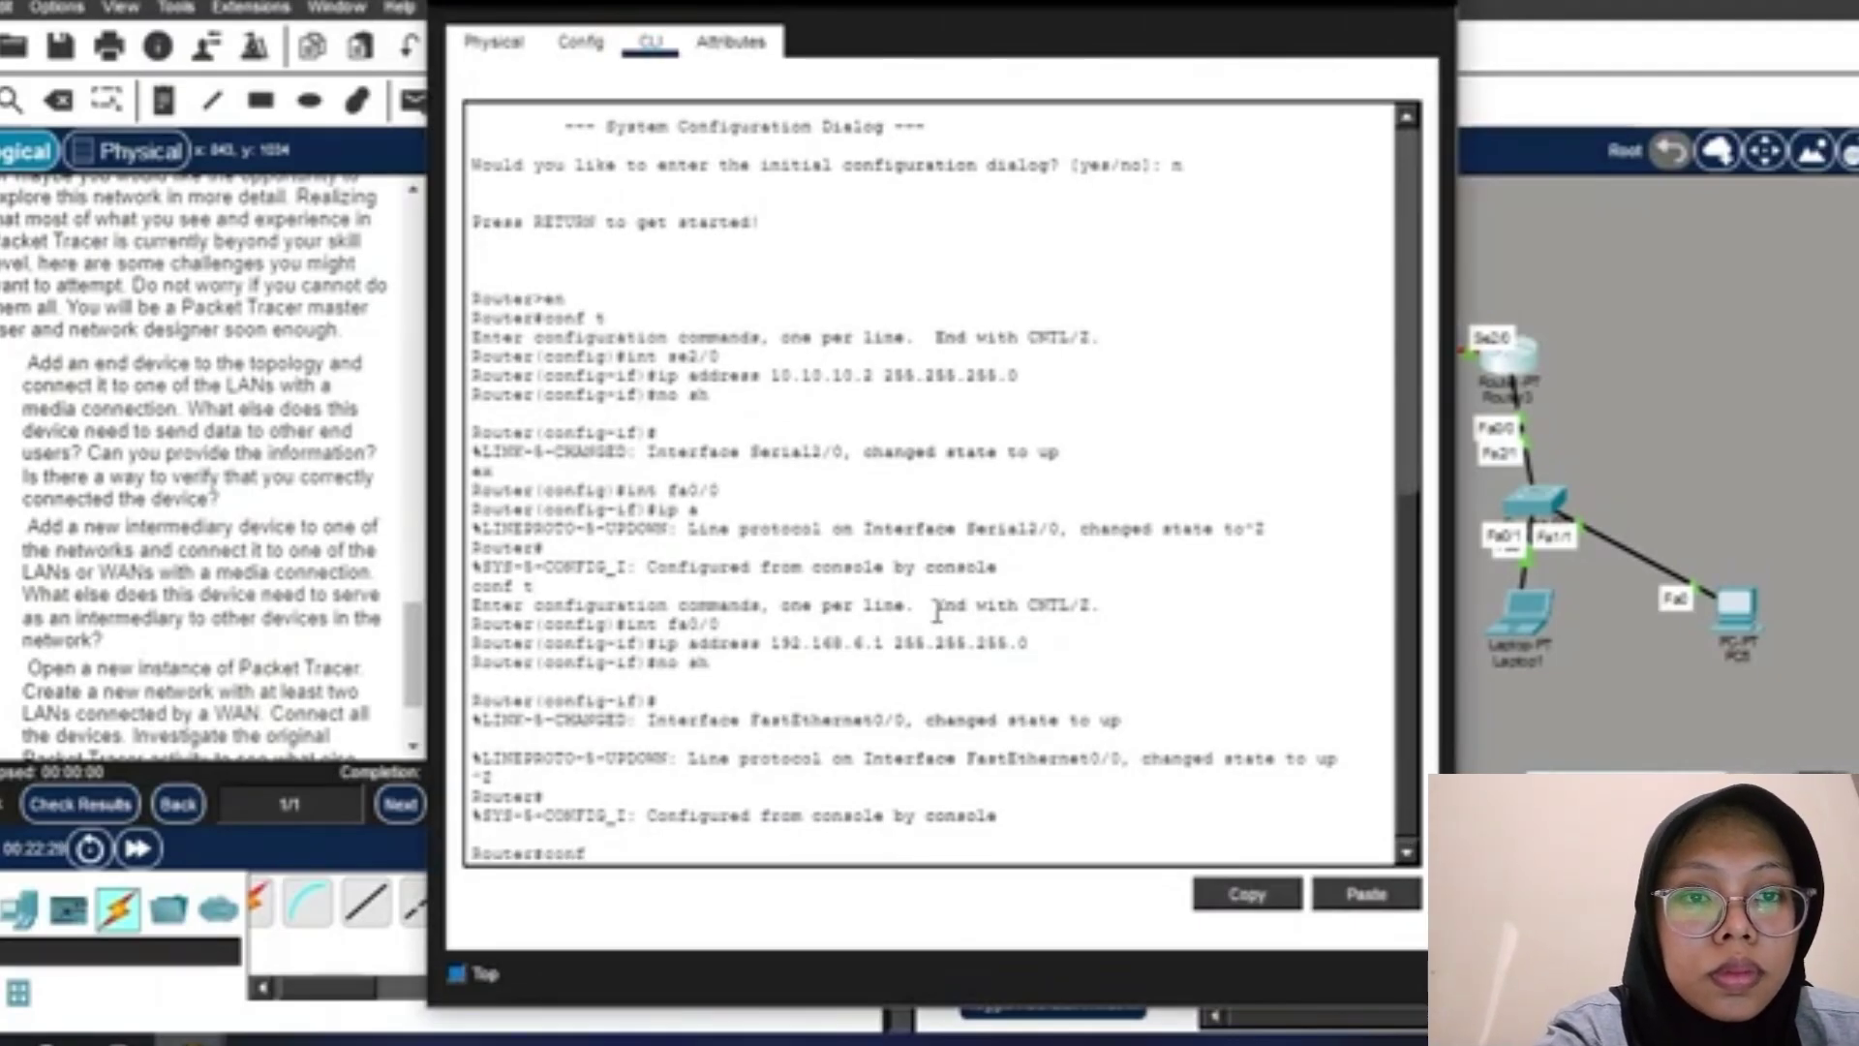
key("Return")
type("no sh")
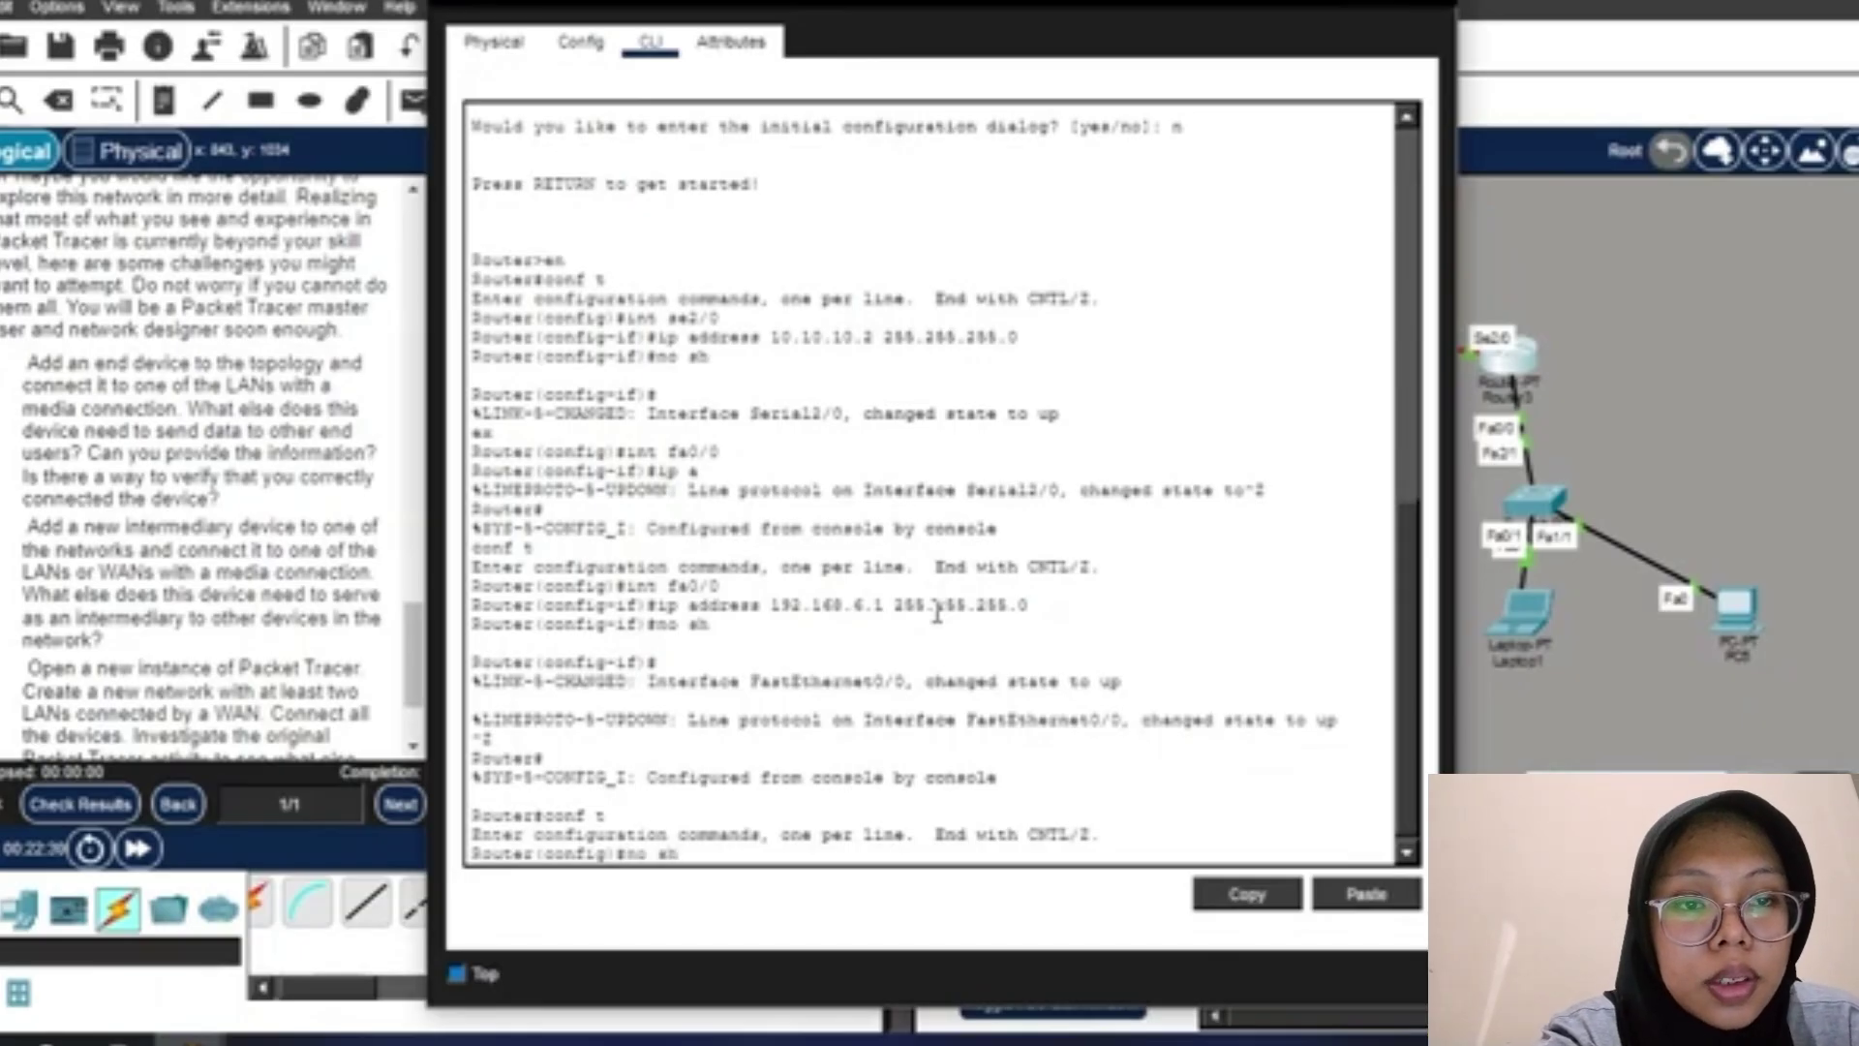
key("BackSpace")
key("BackSpace")
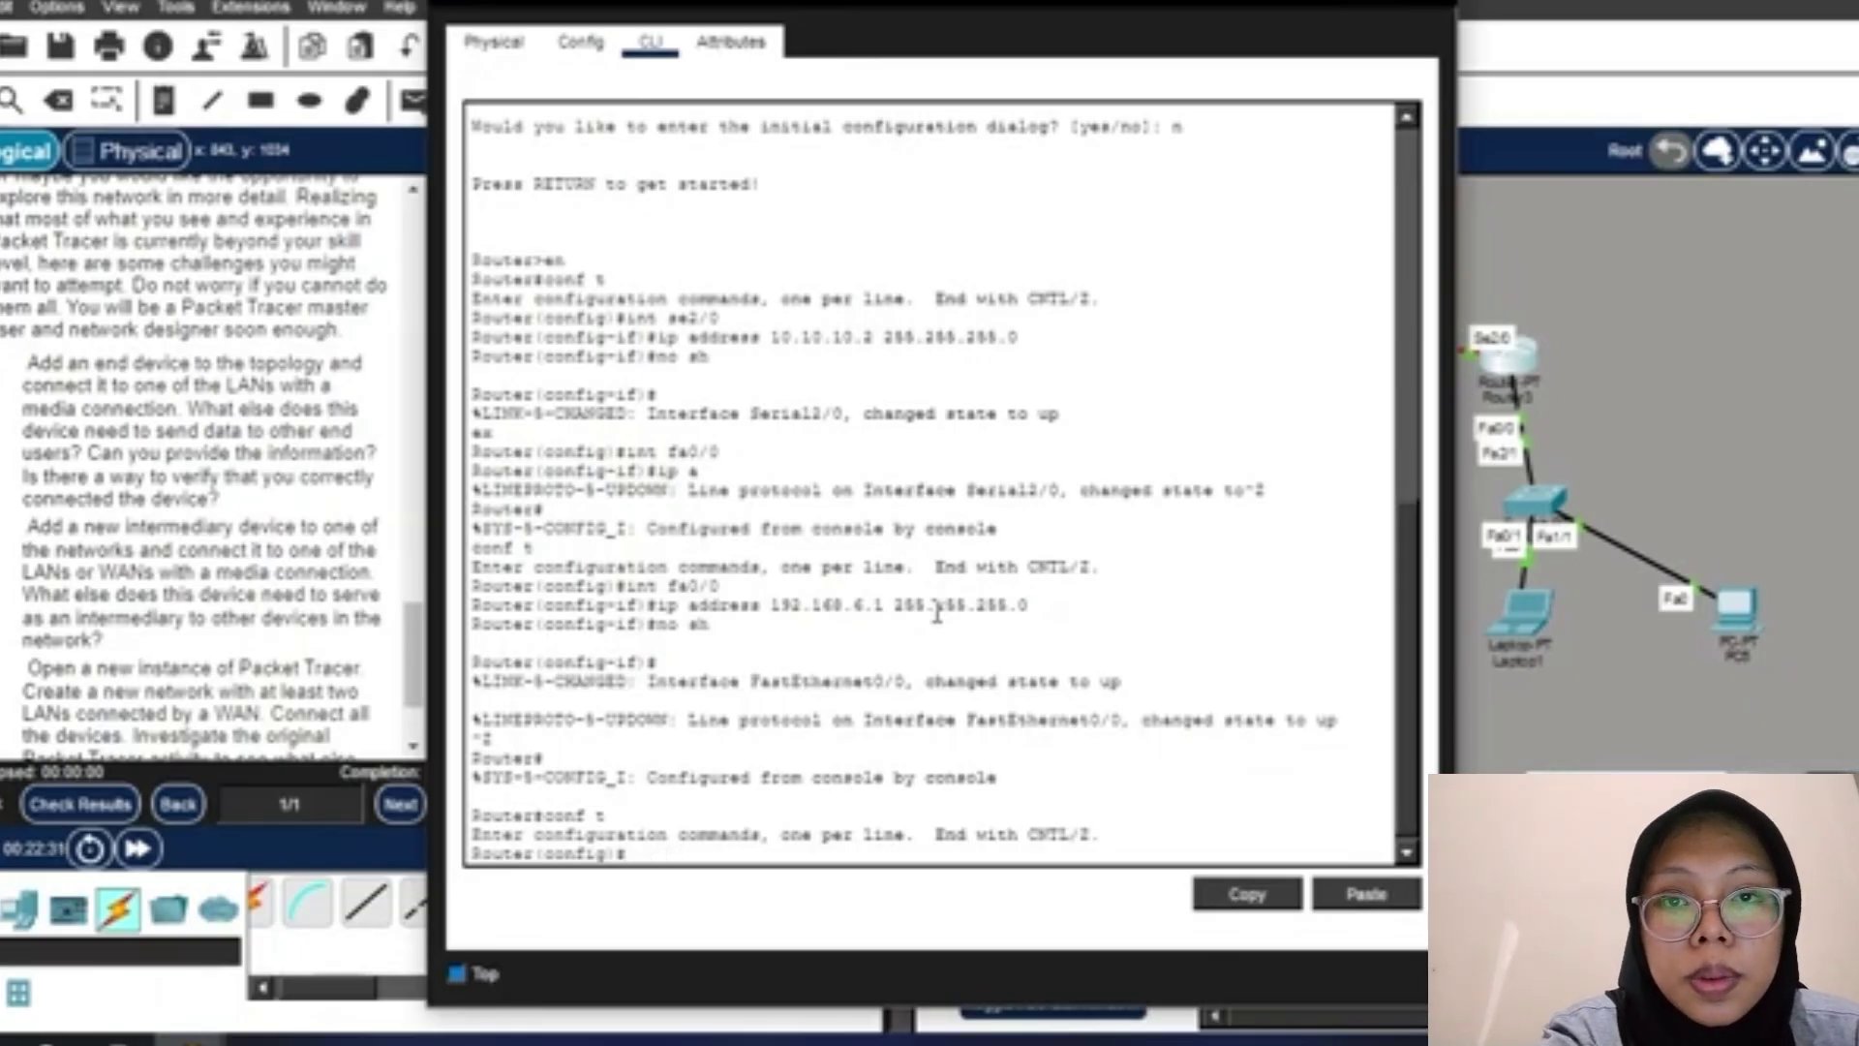
Add a static route on Router3 to 192.168.5.0 with mask 255.255.255.0 via next hop 10.10.10.1 and close its window.
type("ip r")
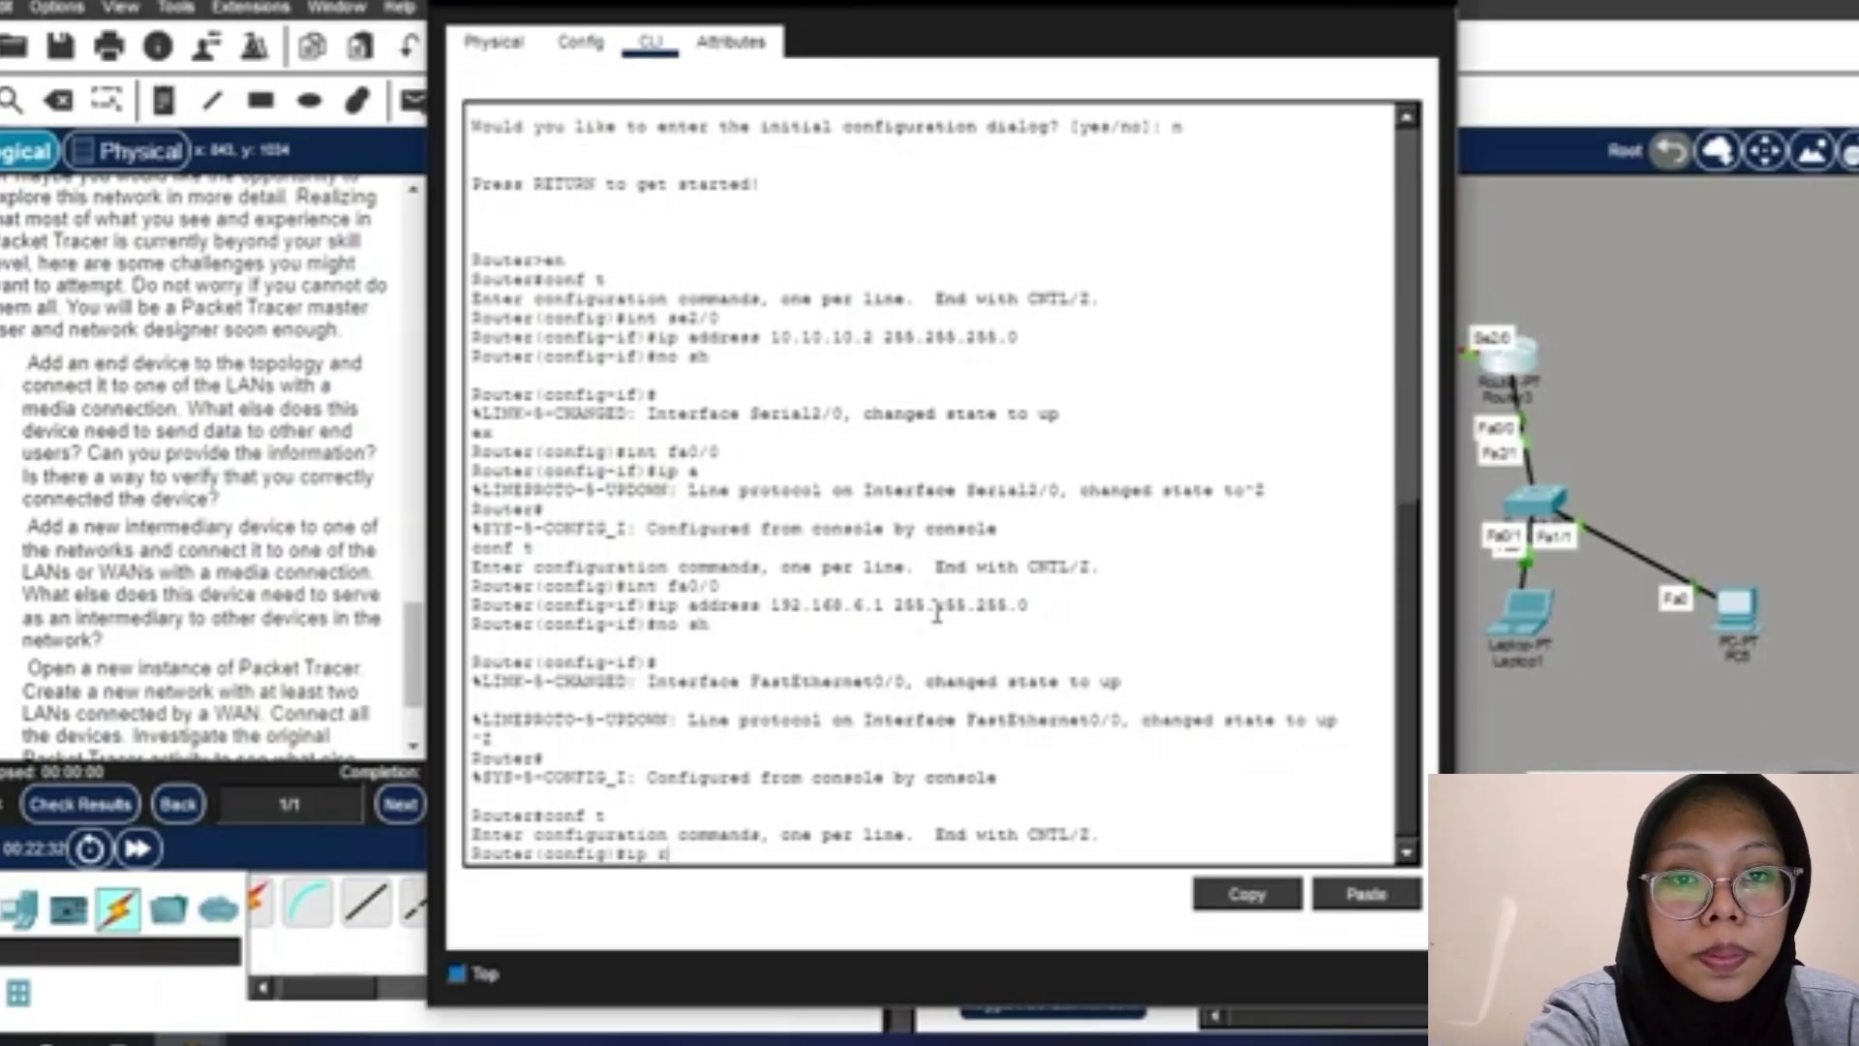
type("oute 192")
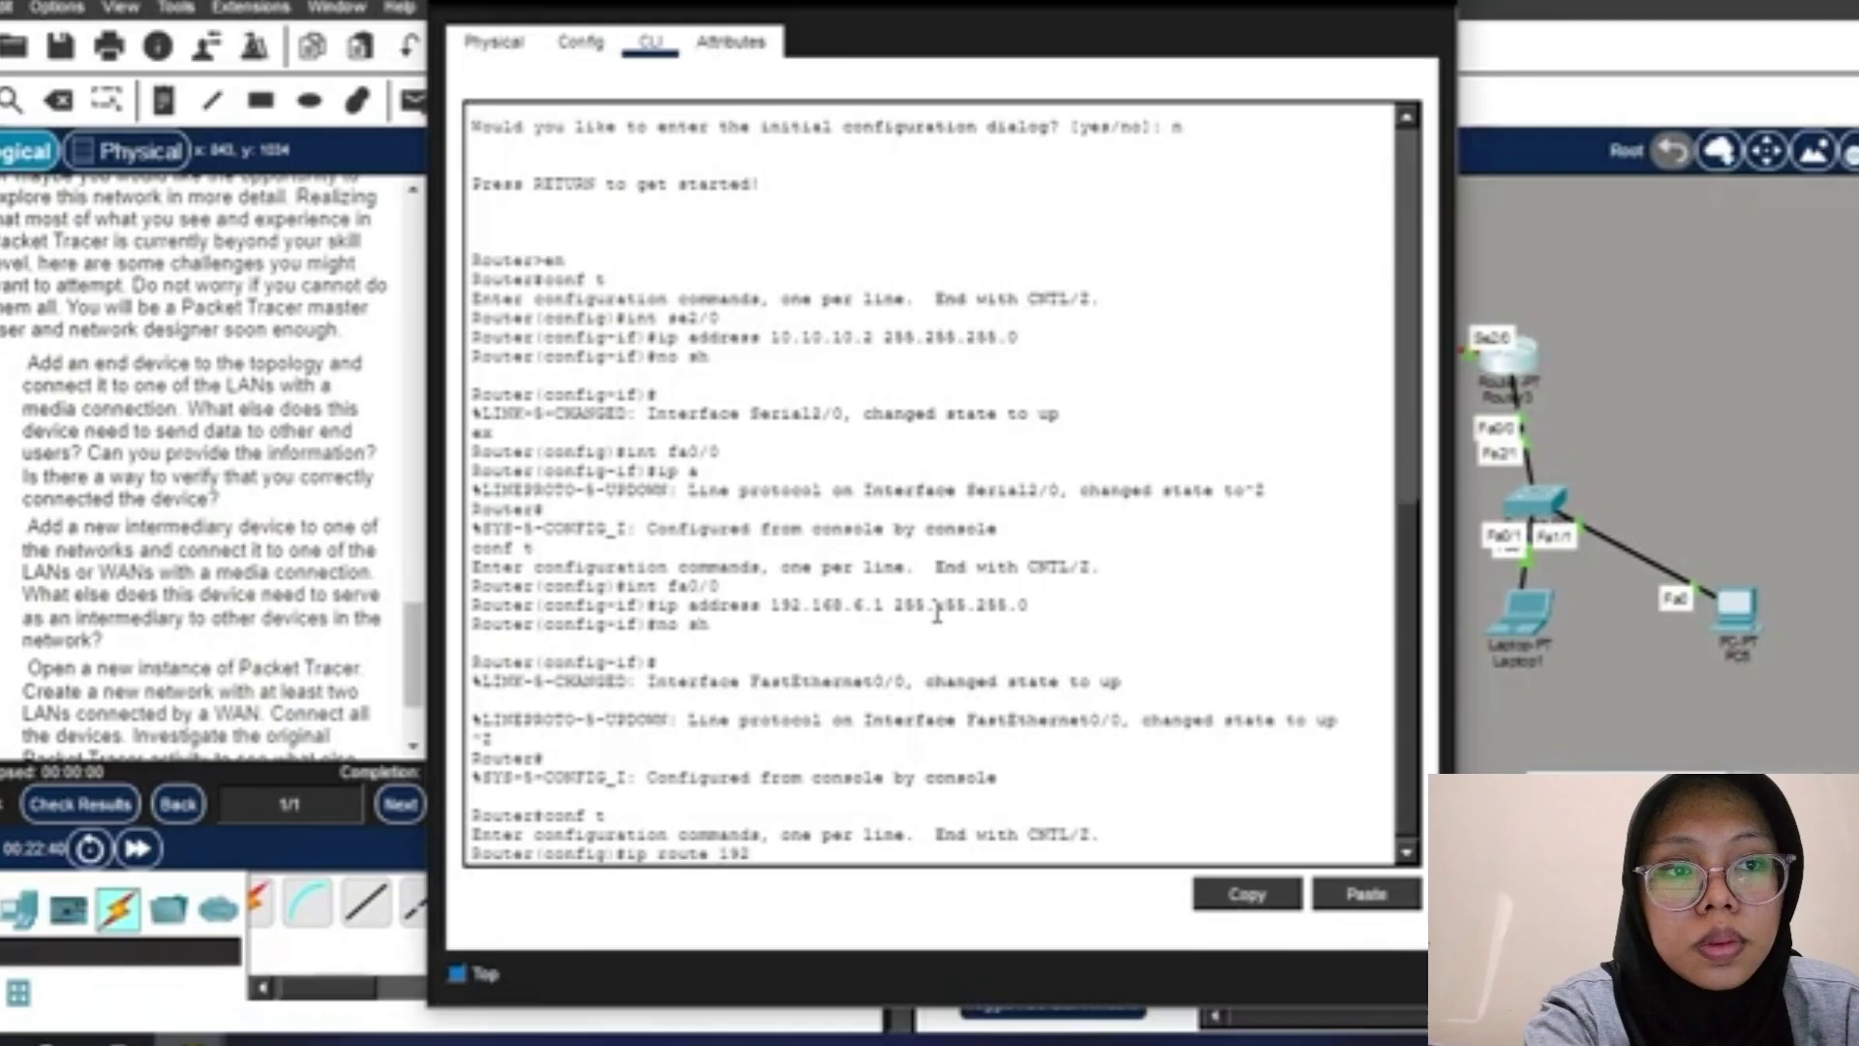
type(".168.")
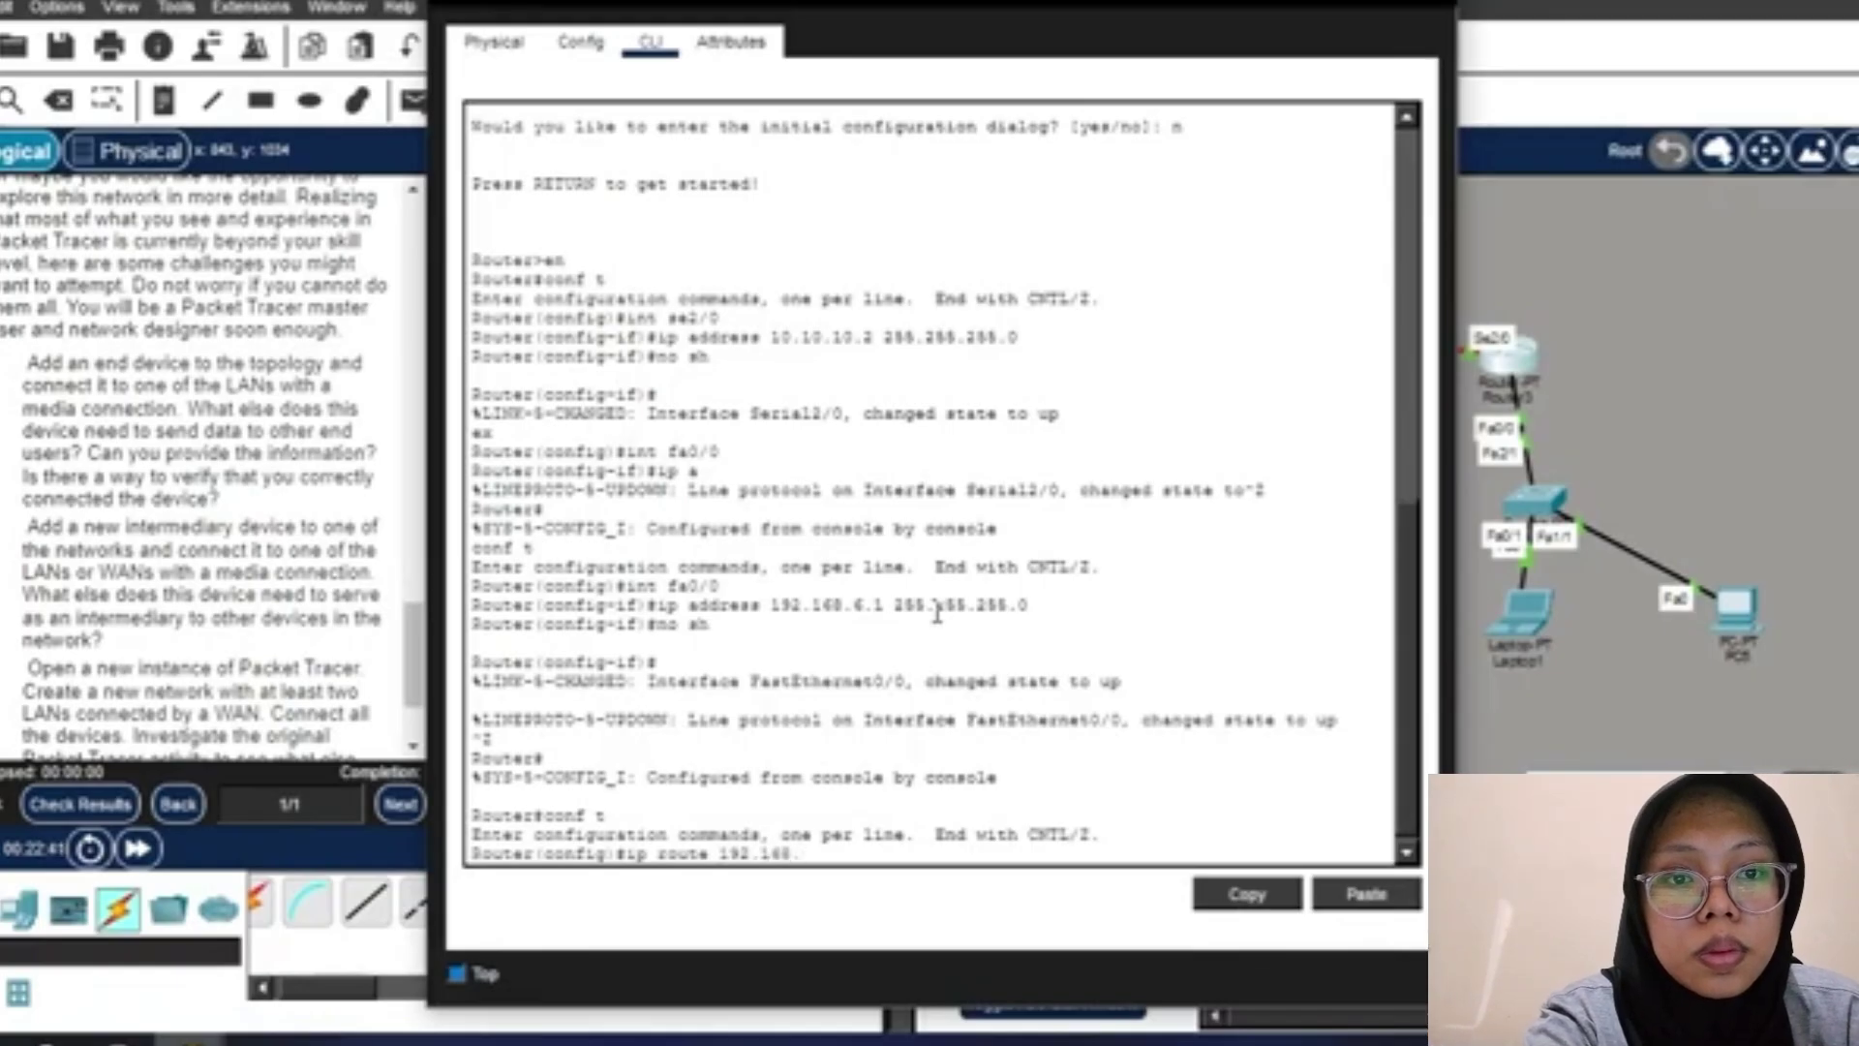
type("5.0 2")
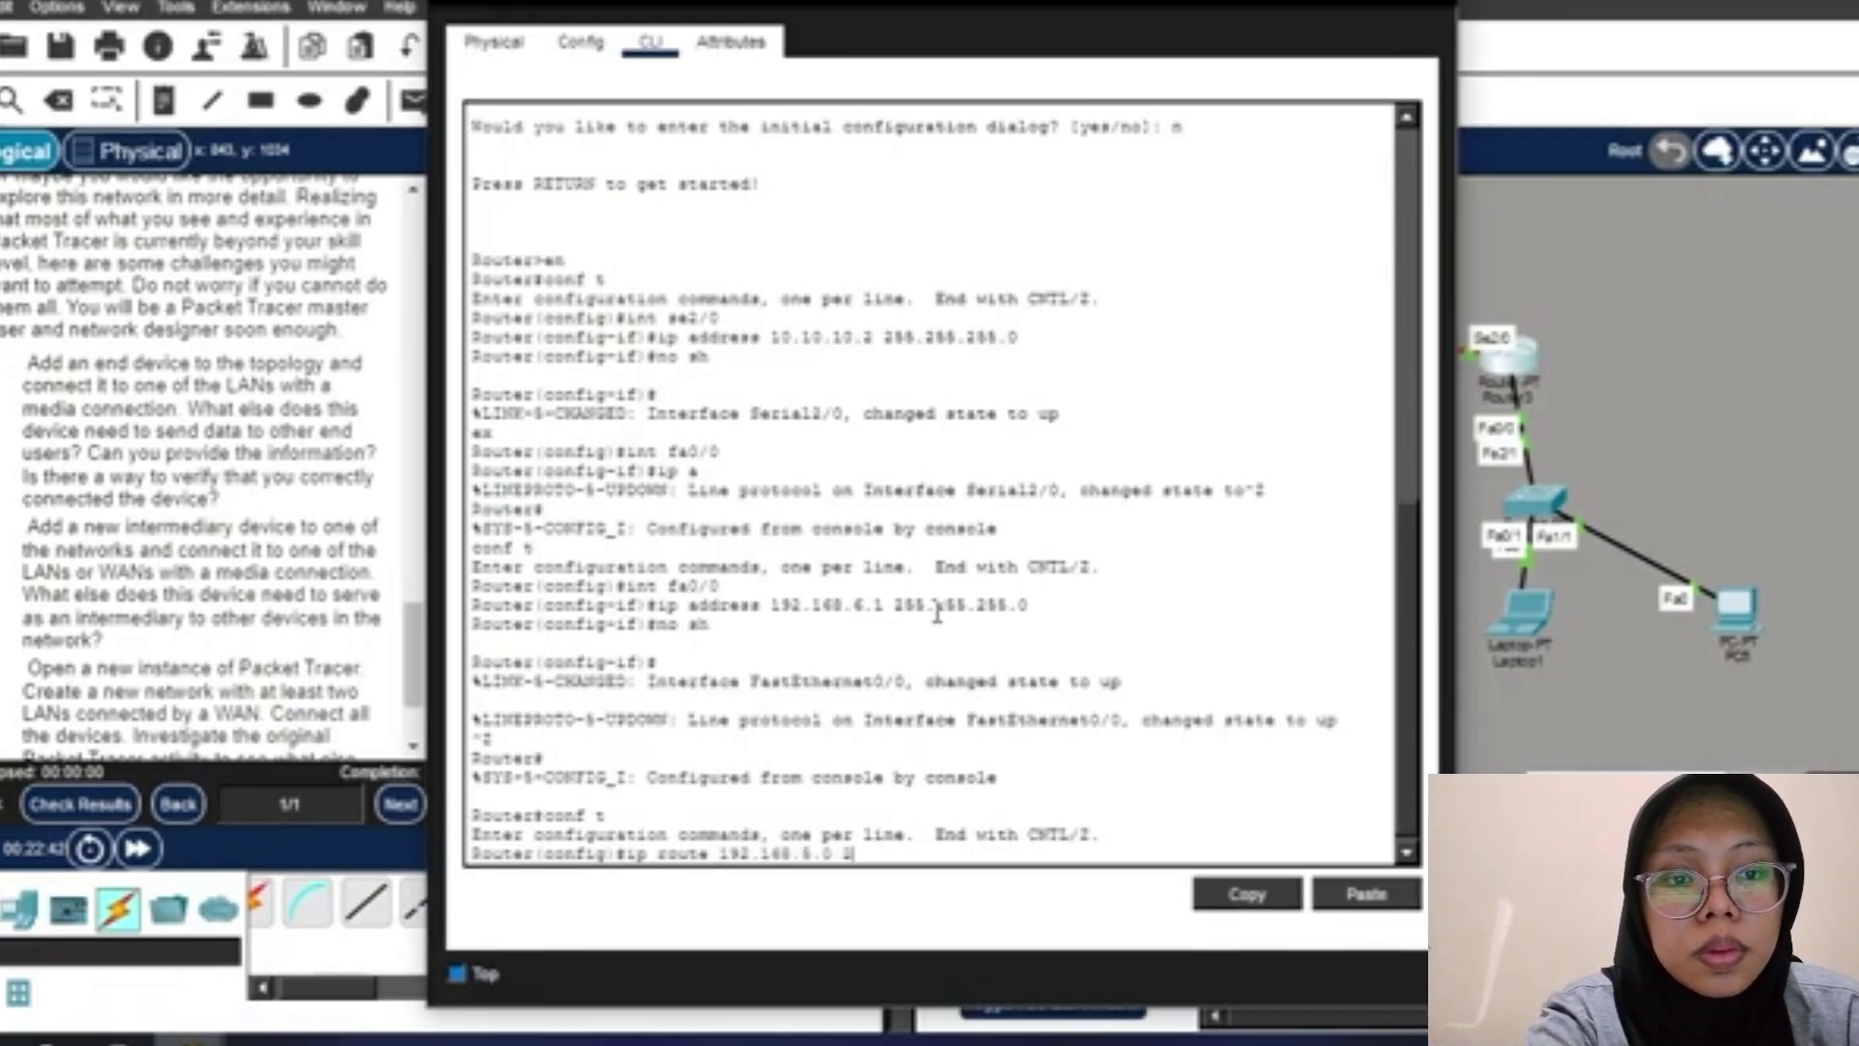
type("55.255")
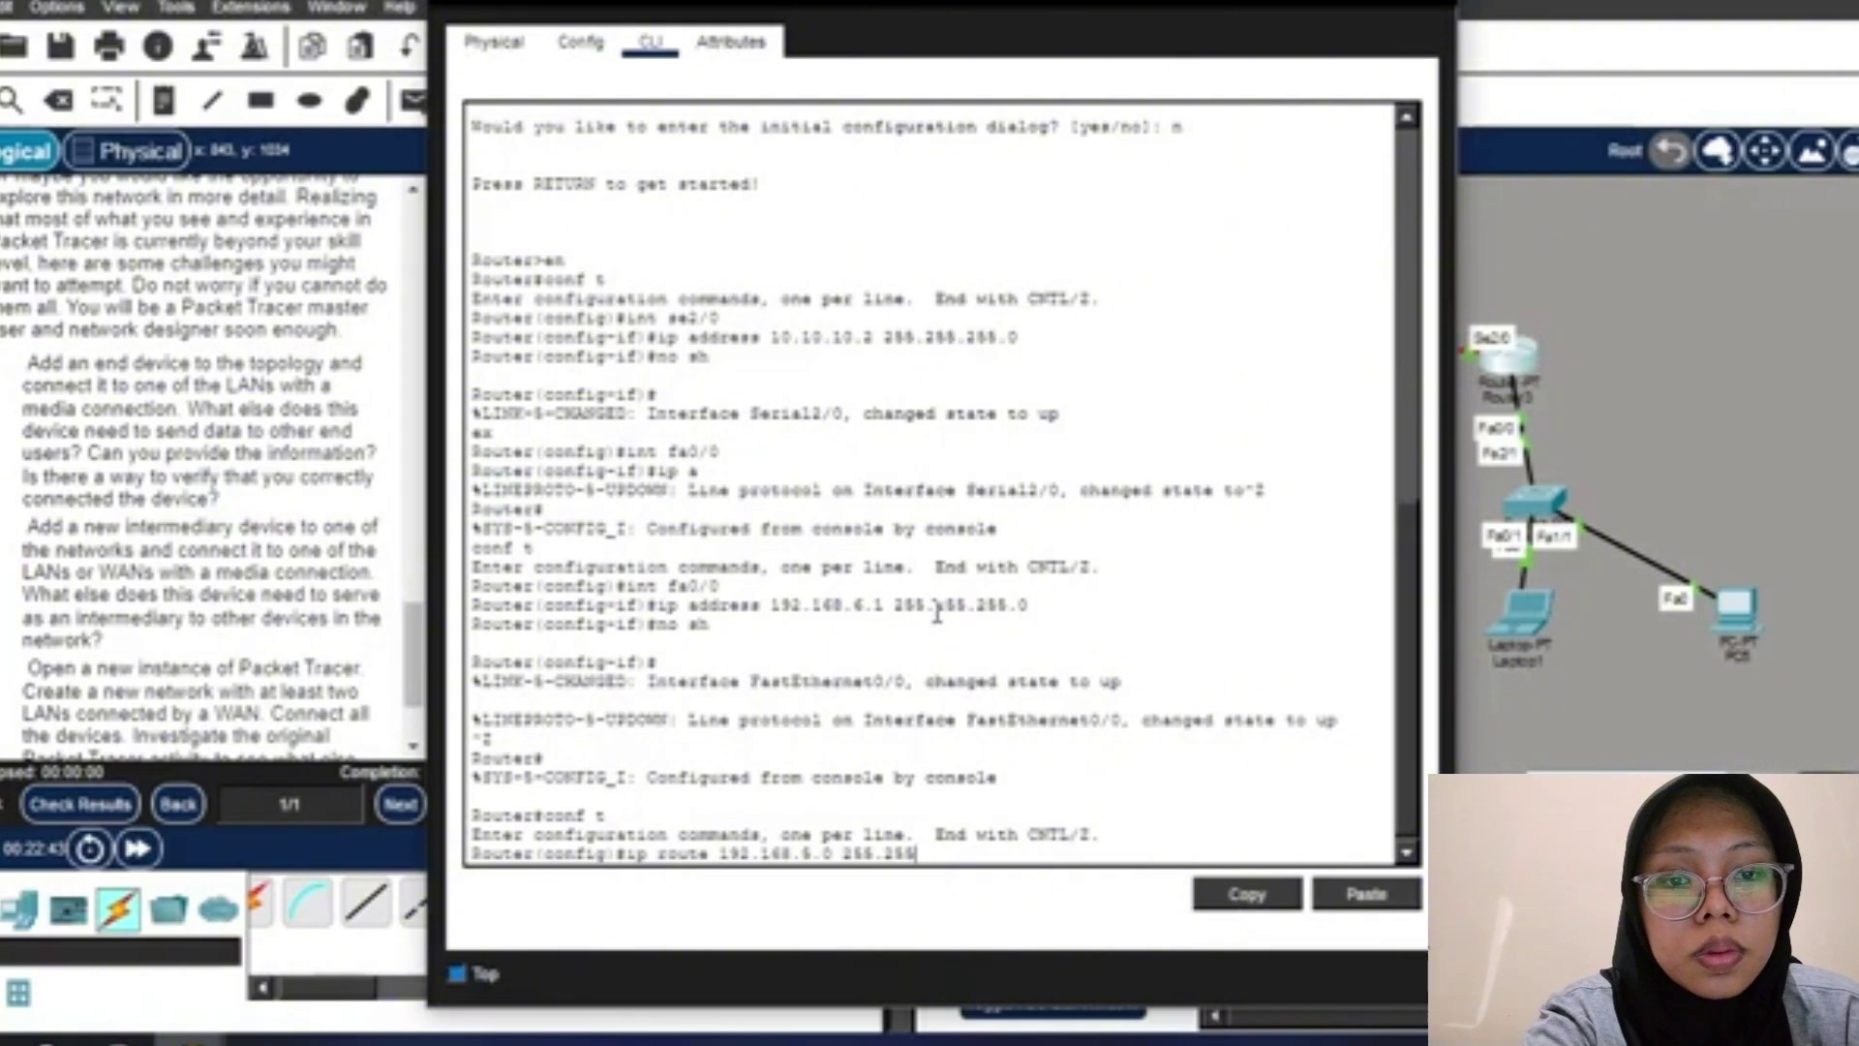
type(".255.0")
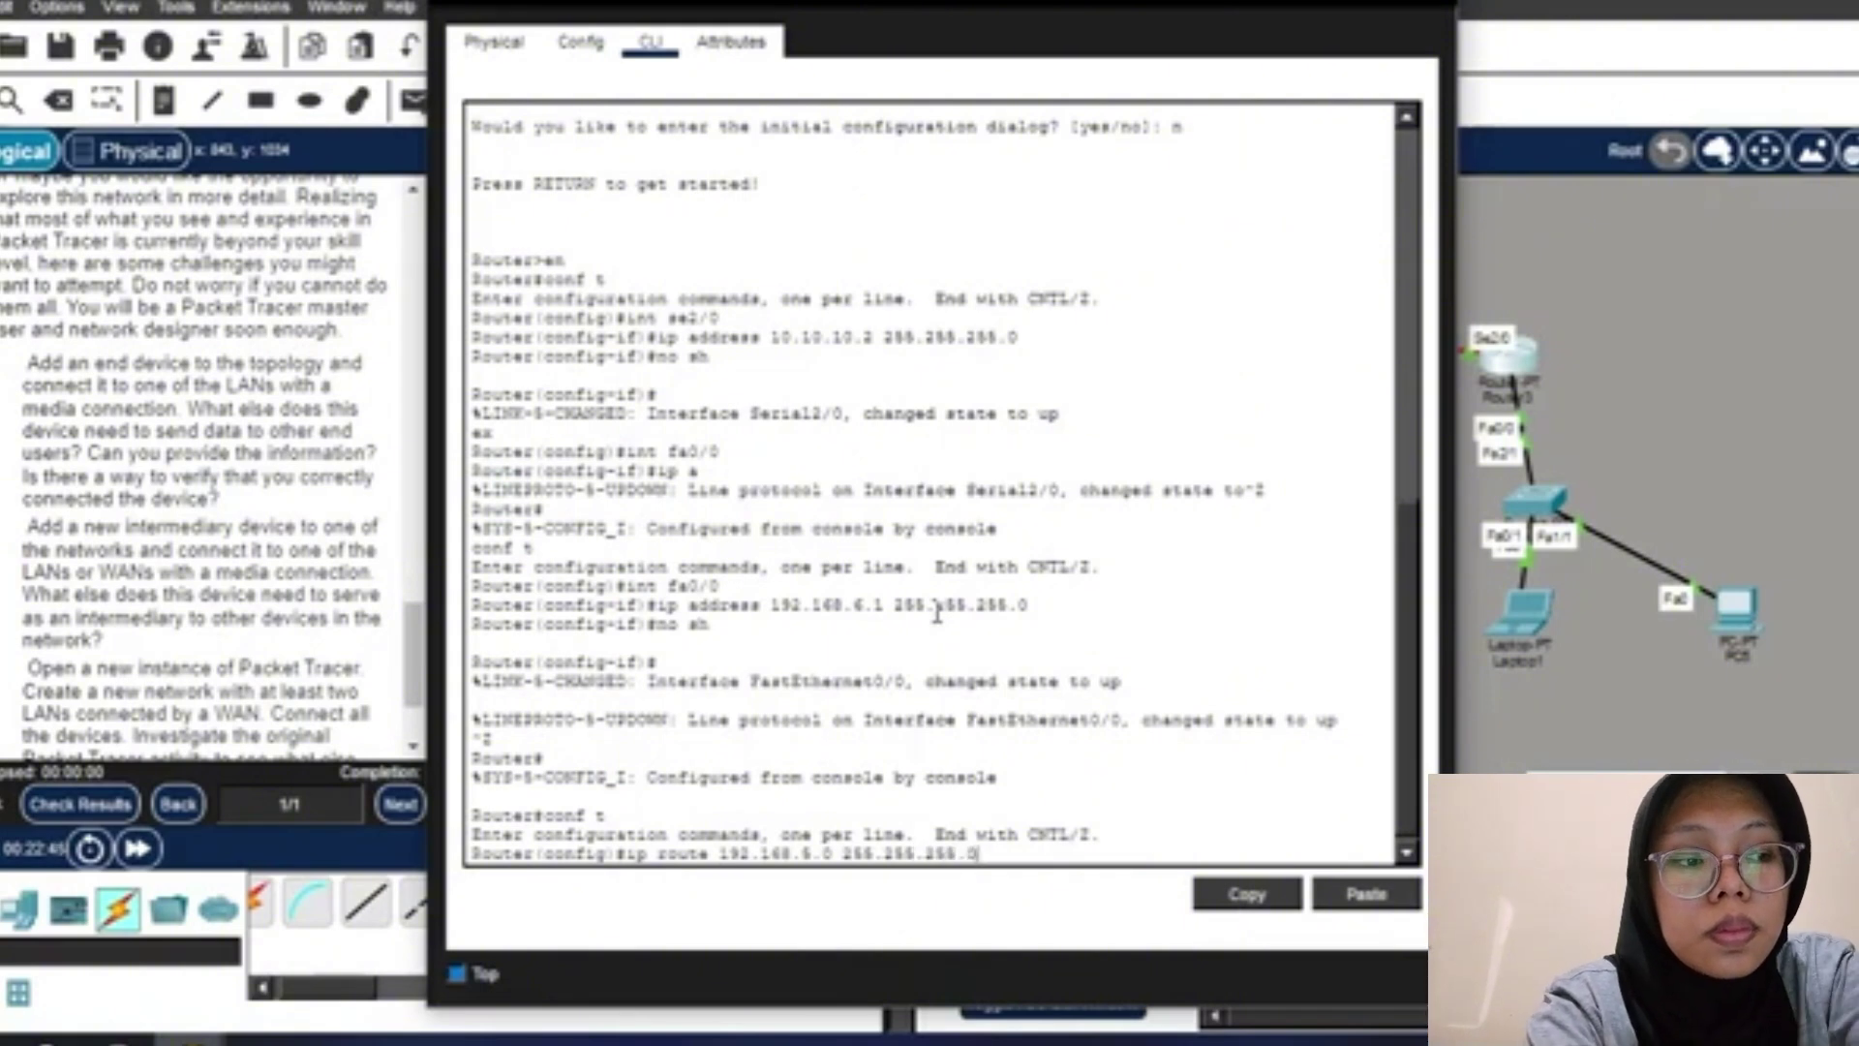
type(" 10.10")
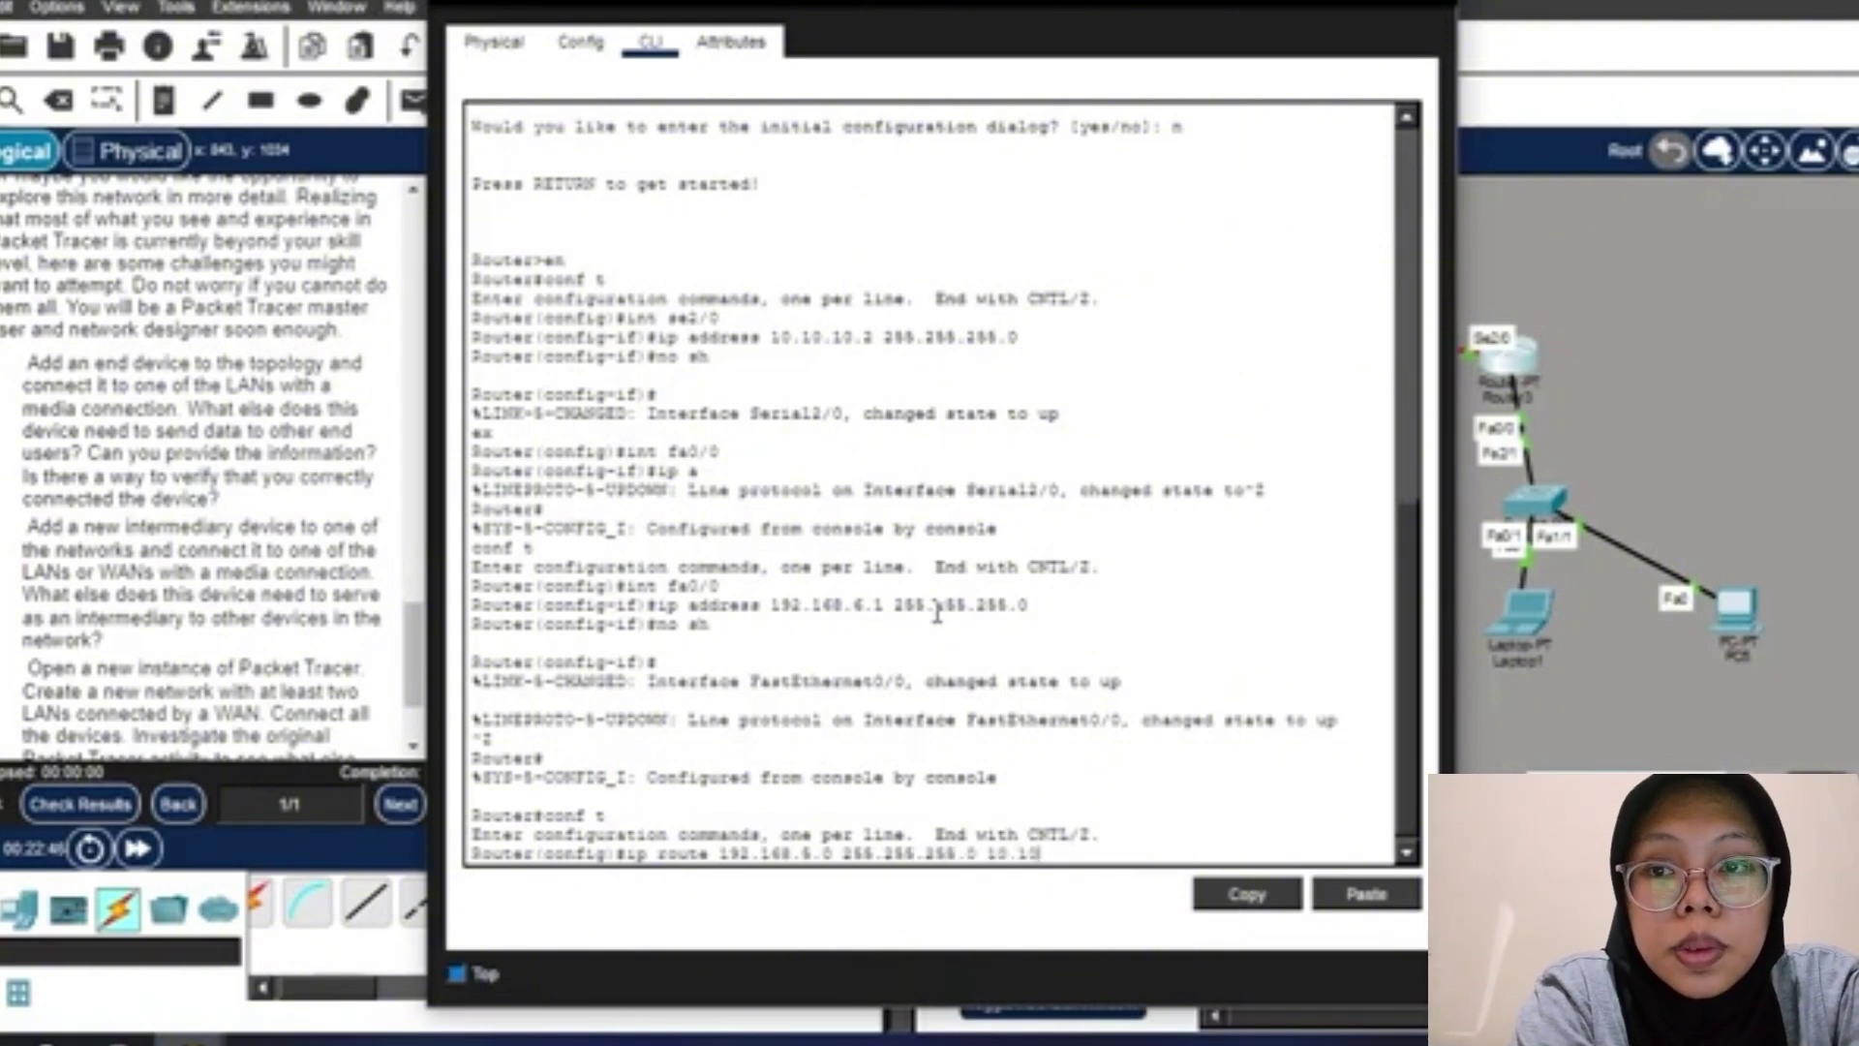
type(".10.1")
key("Return")
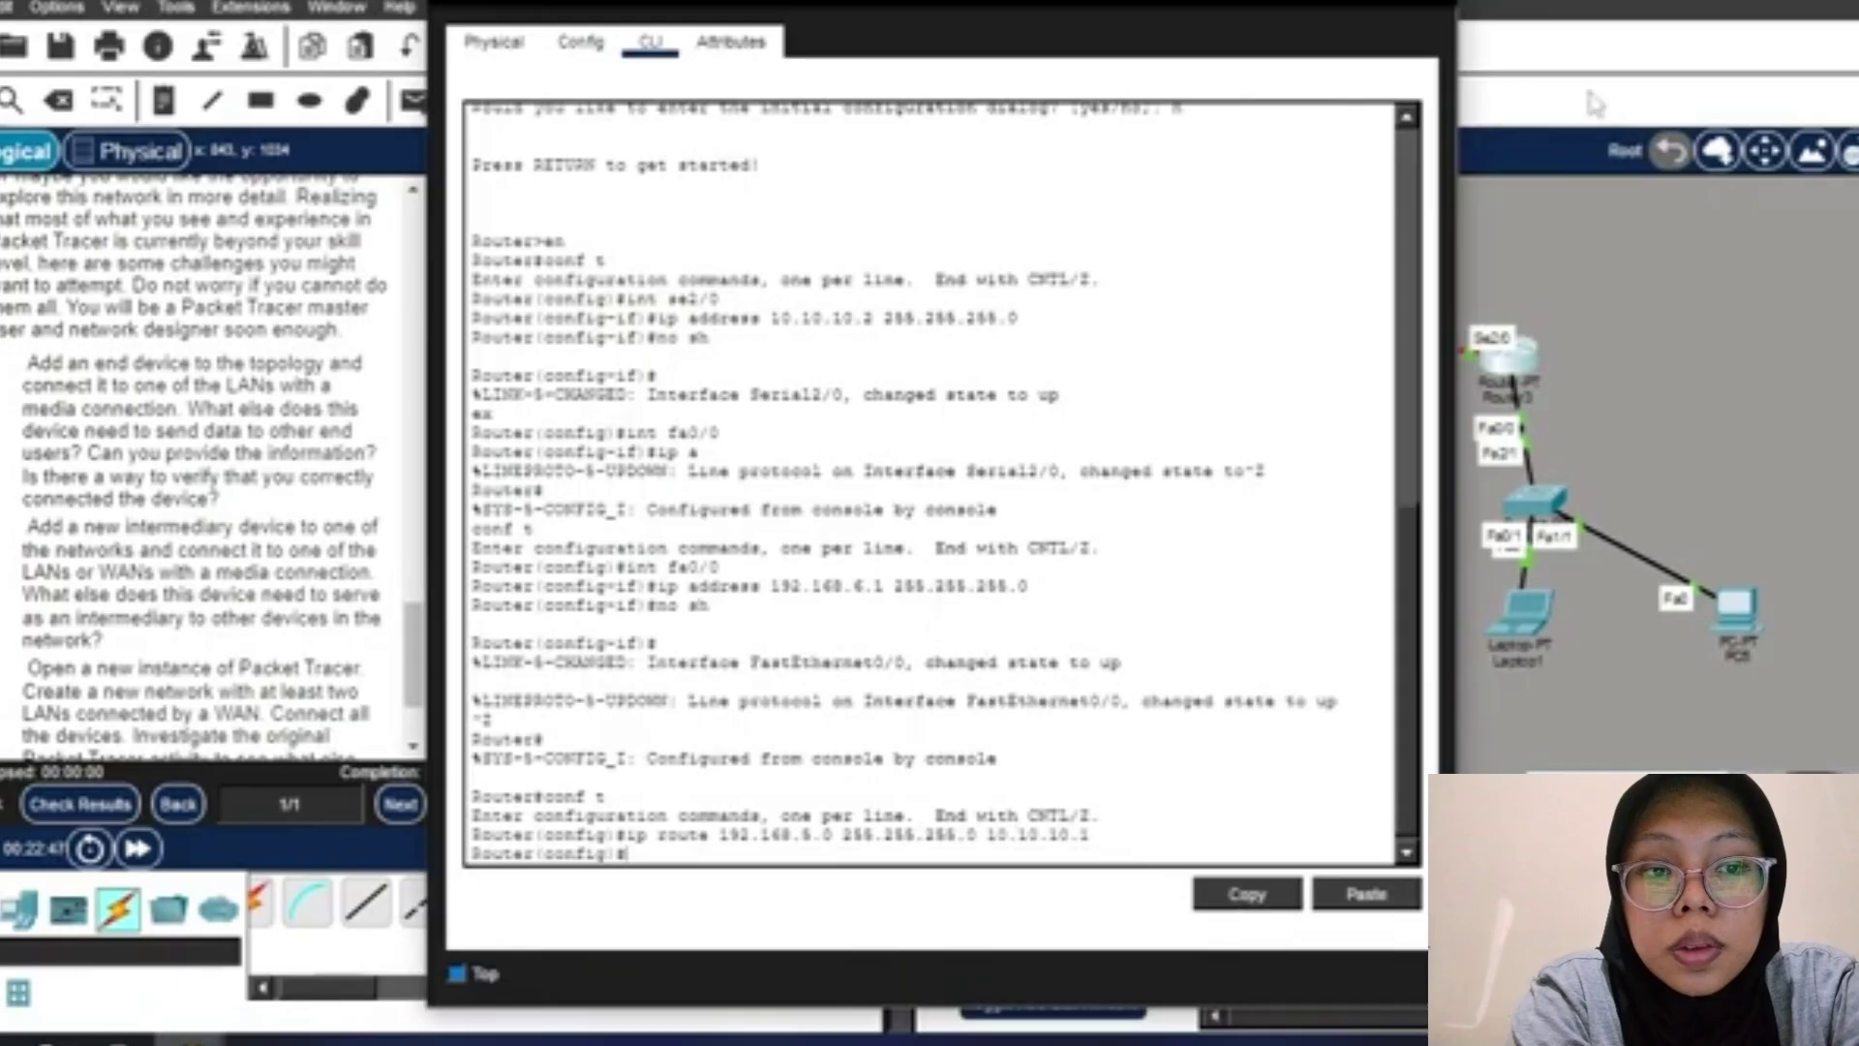
left_click(1424, 5)
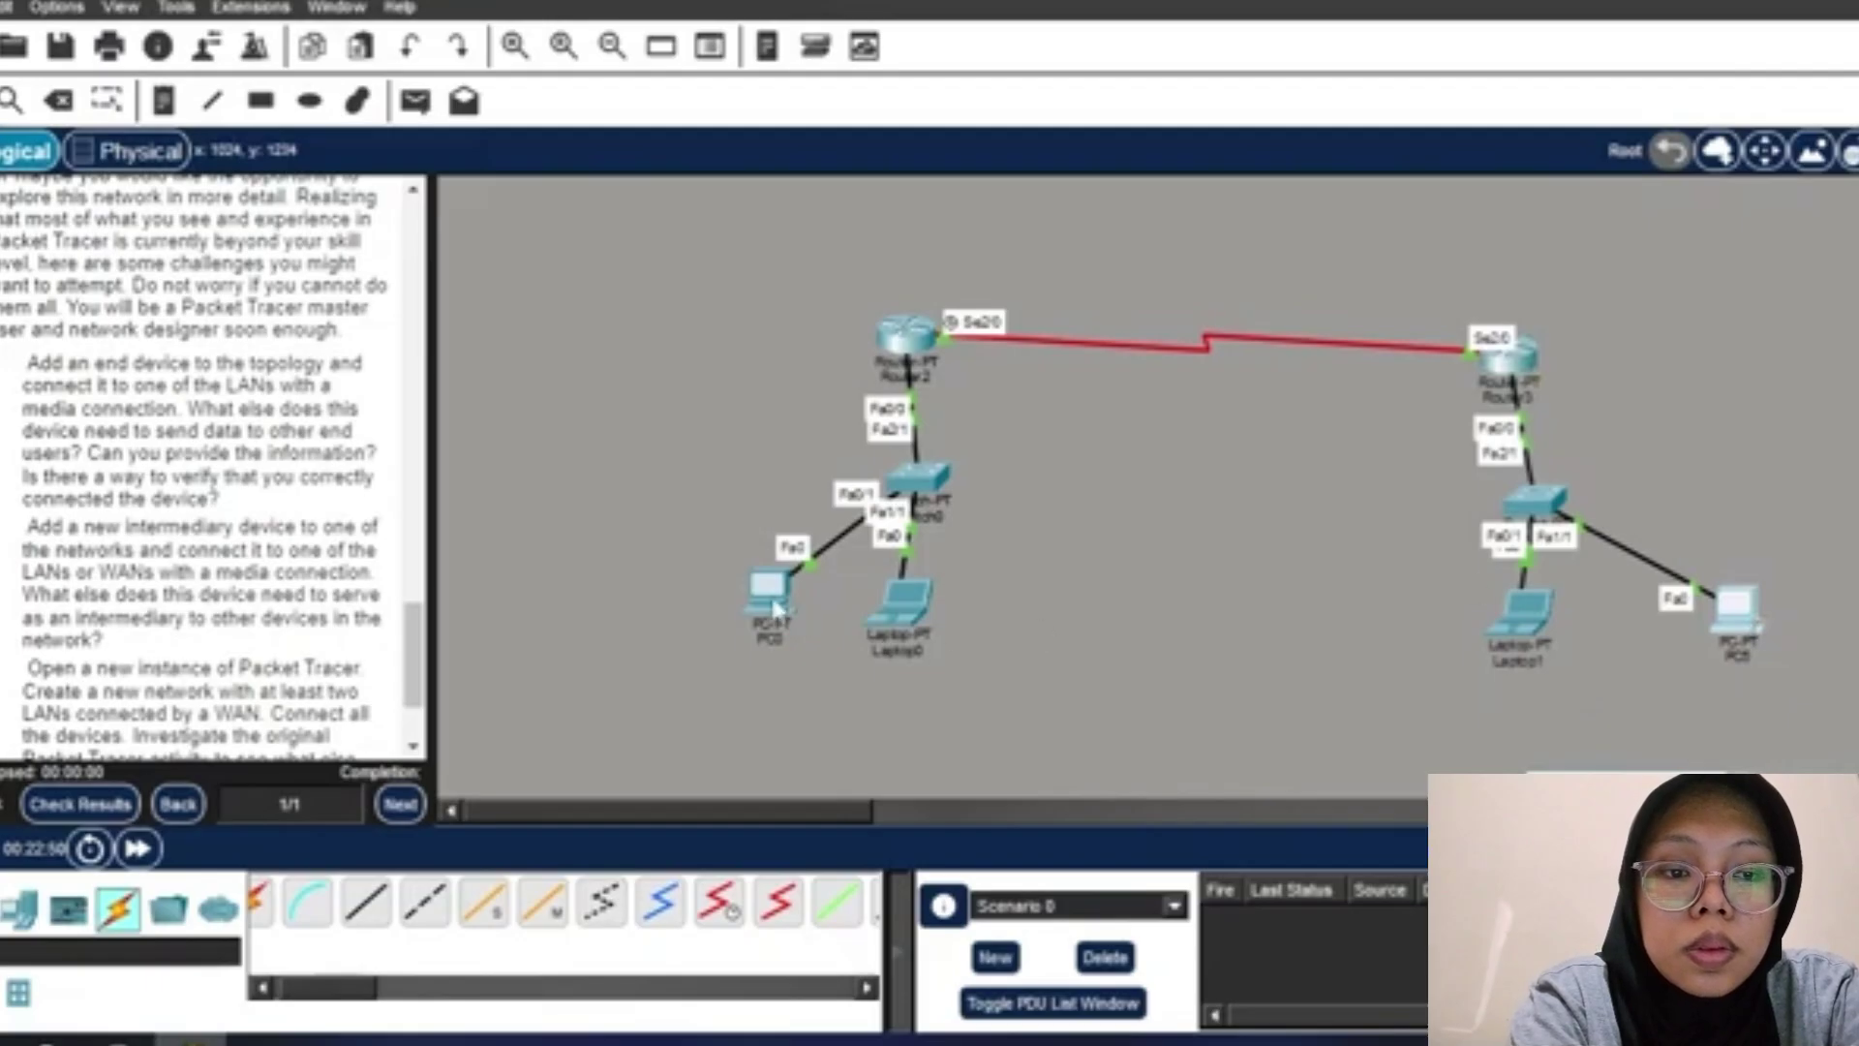
Open the Command Prompt on PC5 and ping 192.168.5.2 in the other LAN.
left_click(1763, 629)
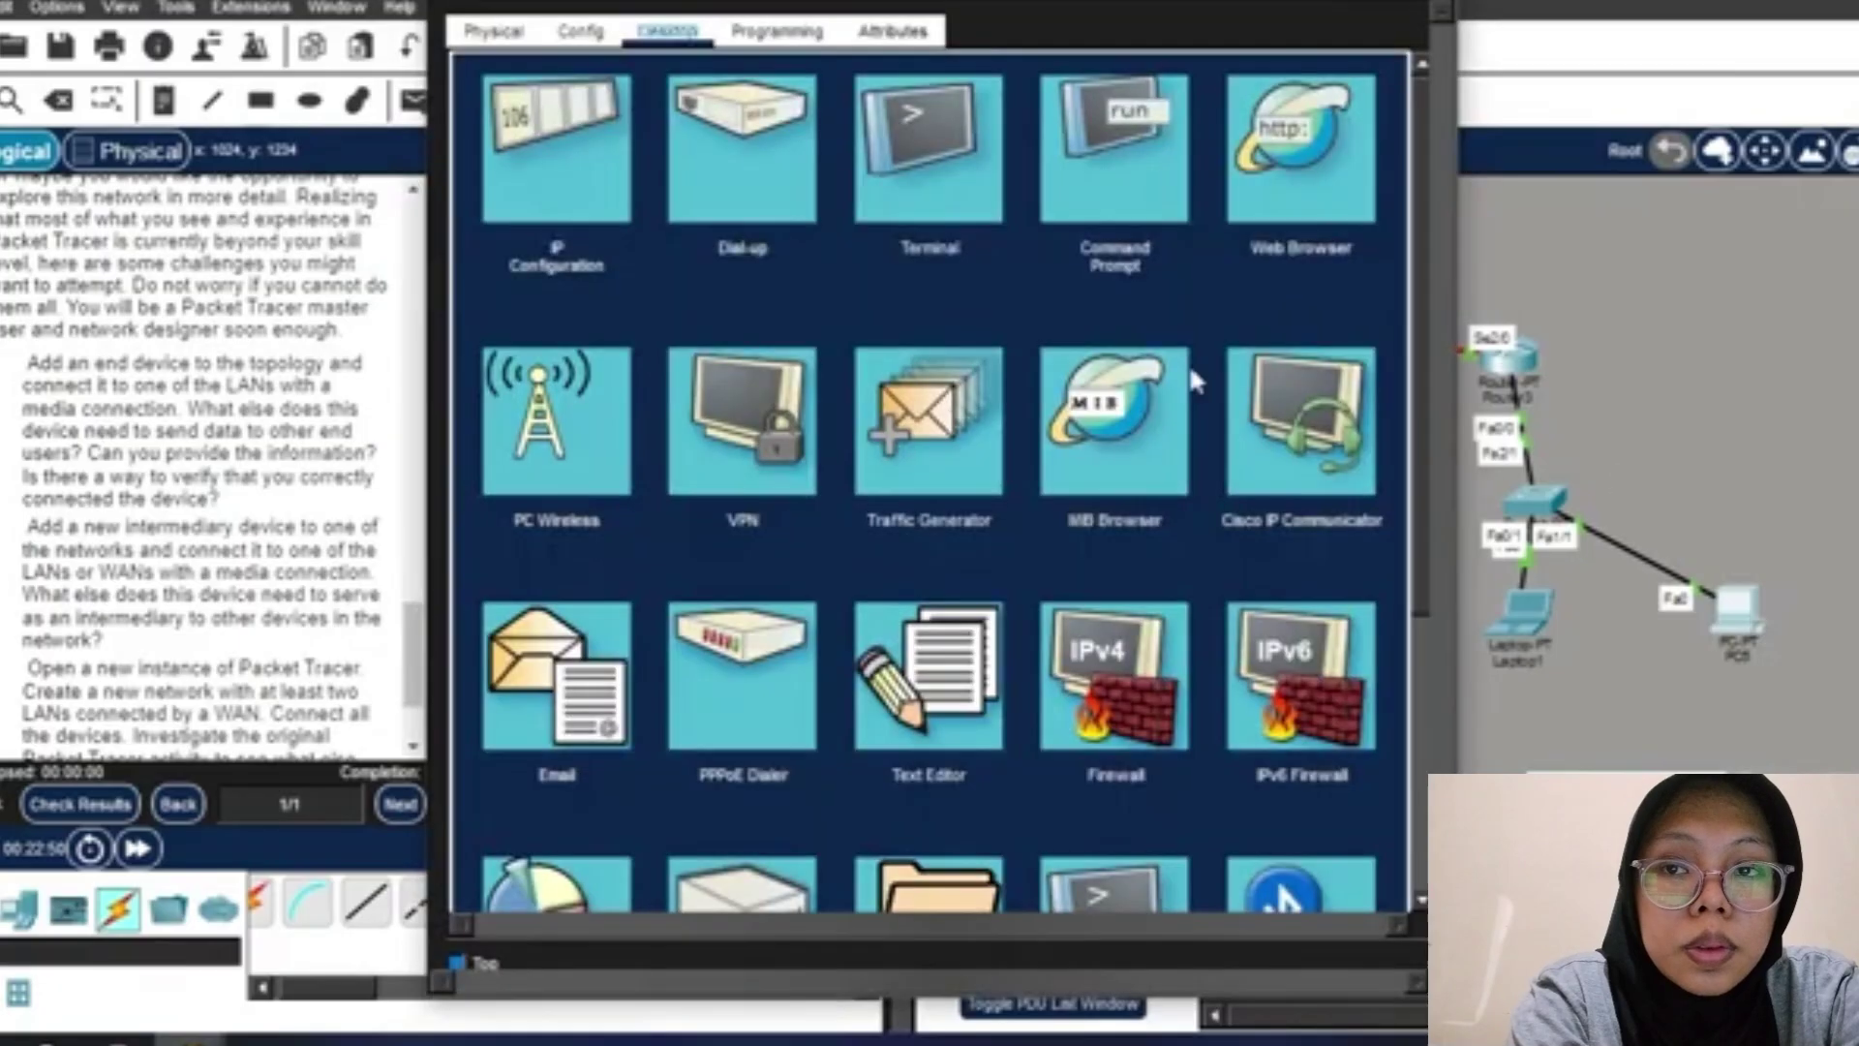
left_click(1085, 218)
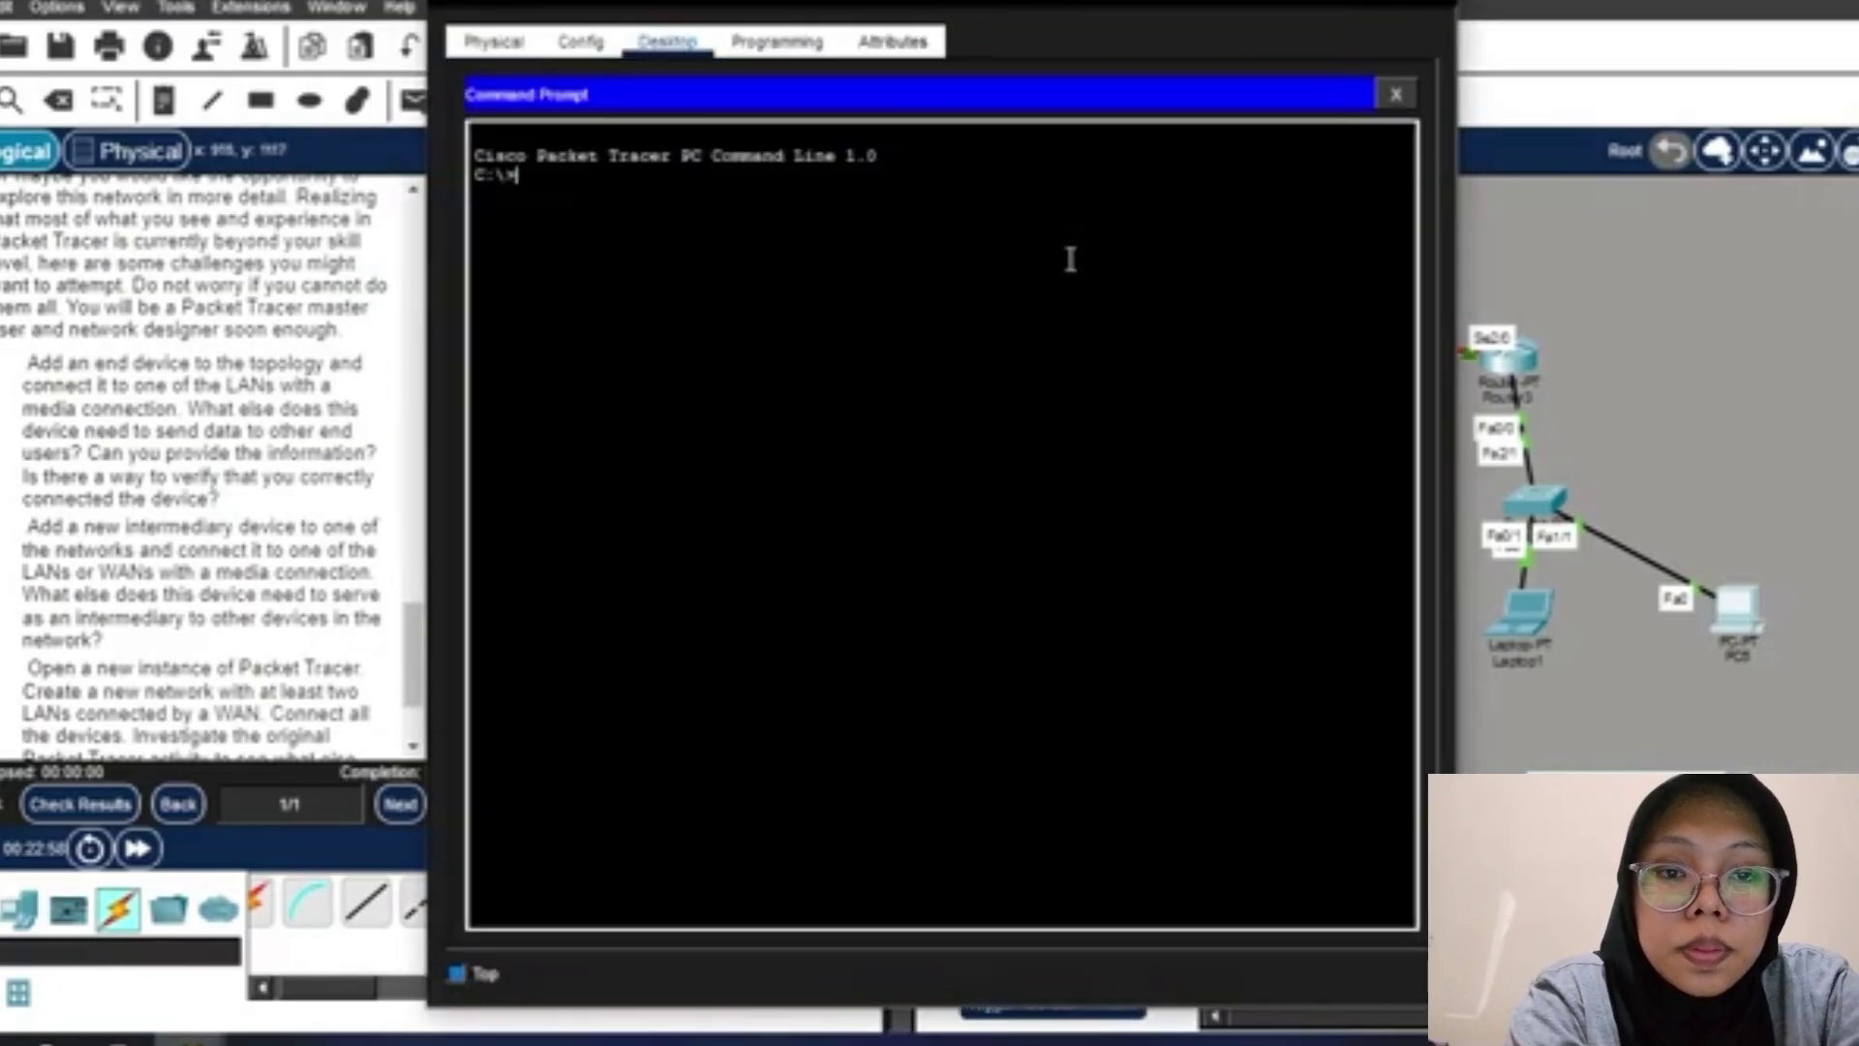
type("pi")
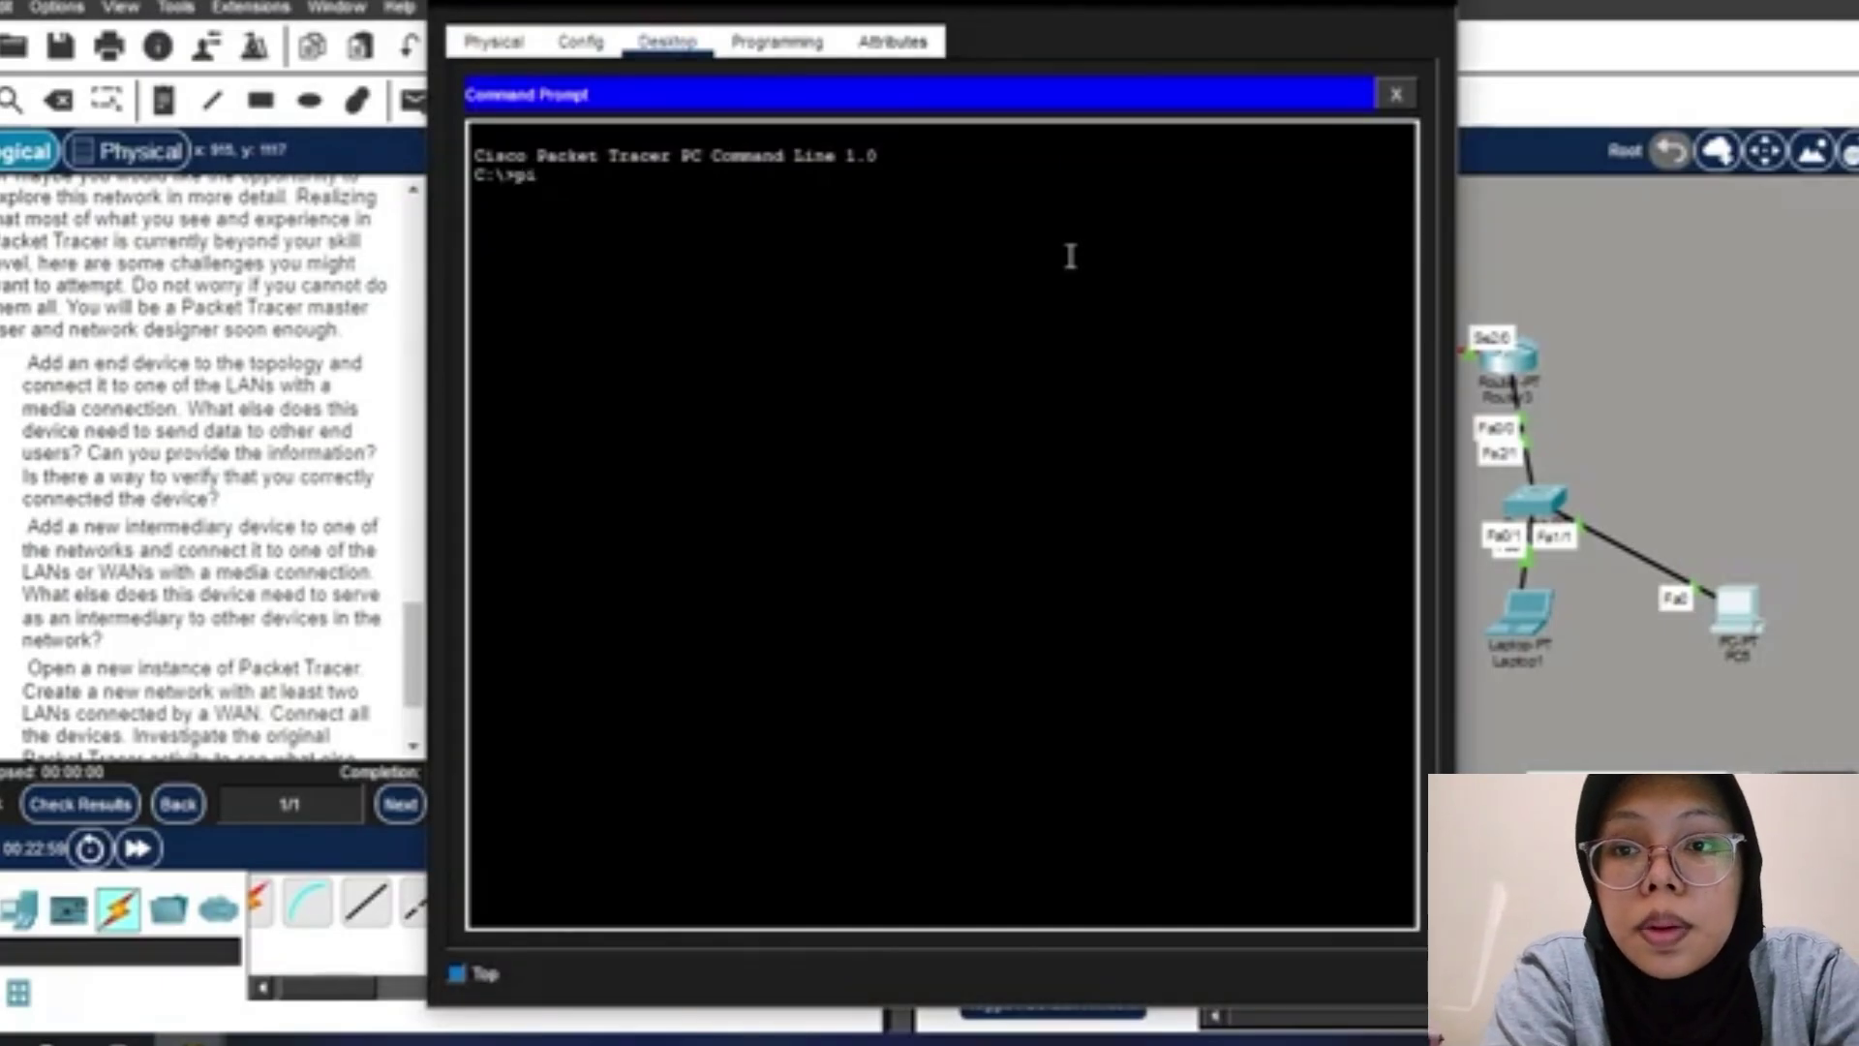
type("ng 192")
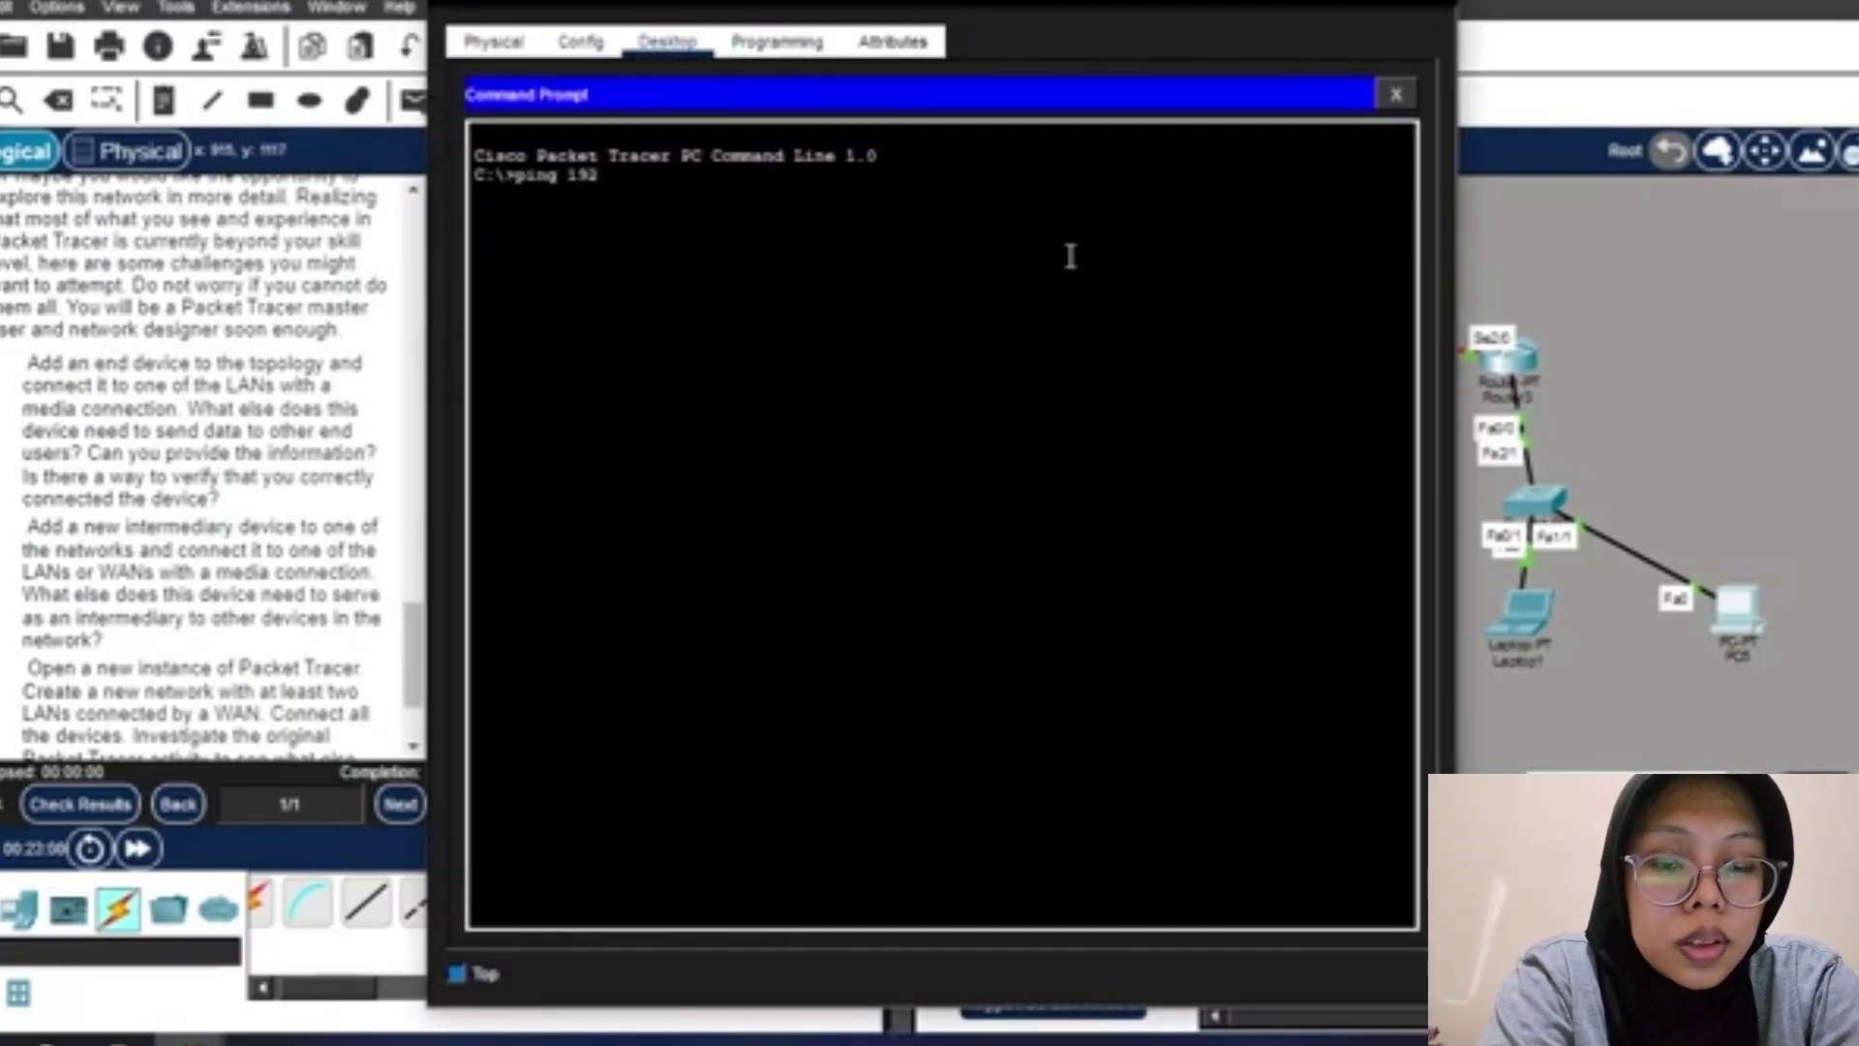
type(".168.1")
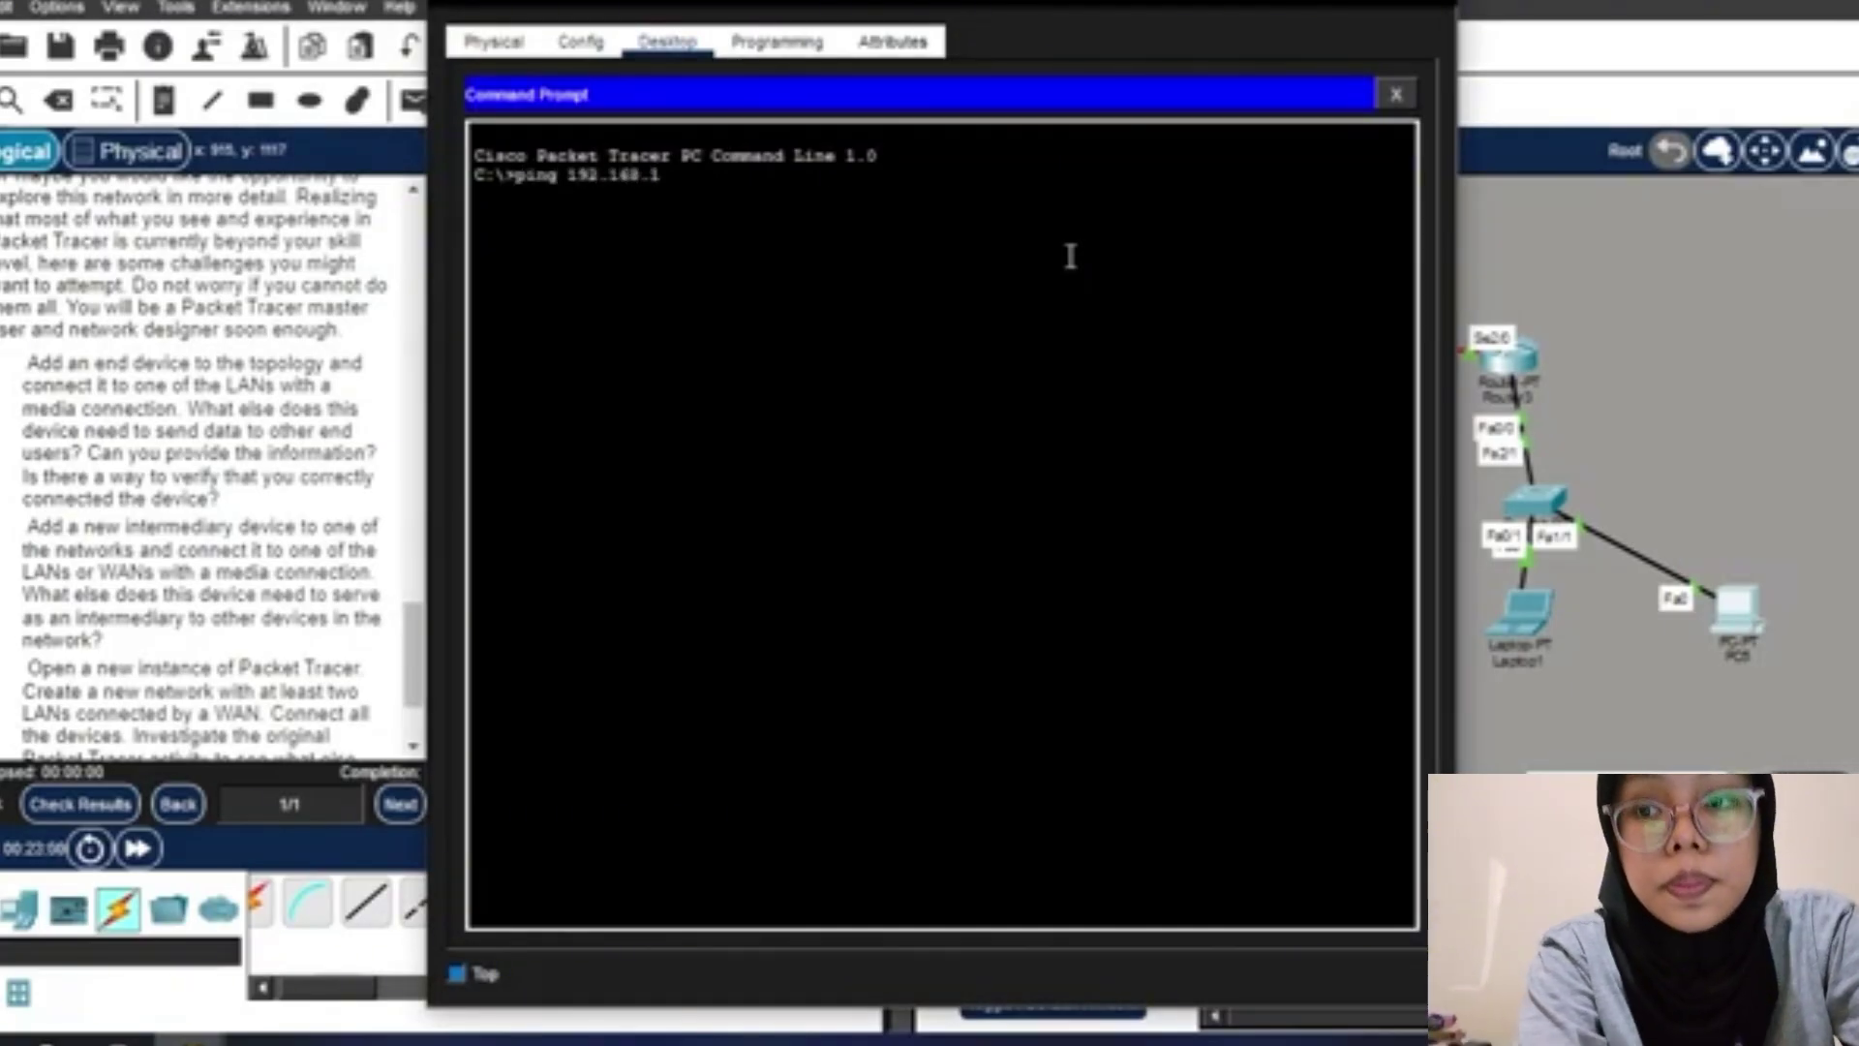
key("BackSpace")
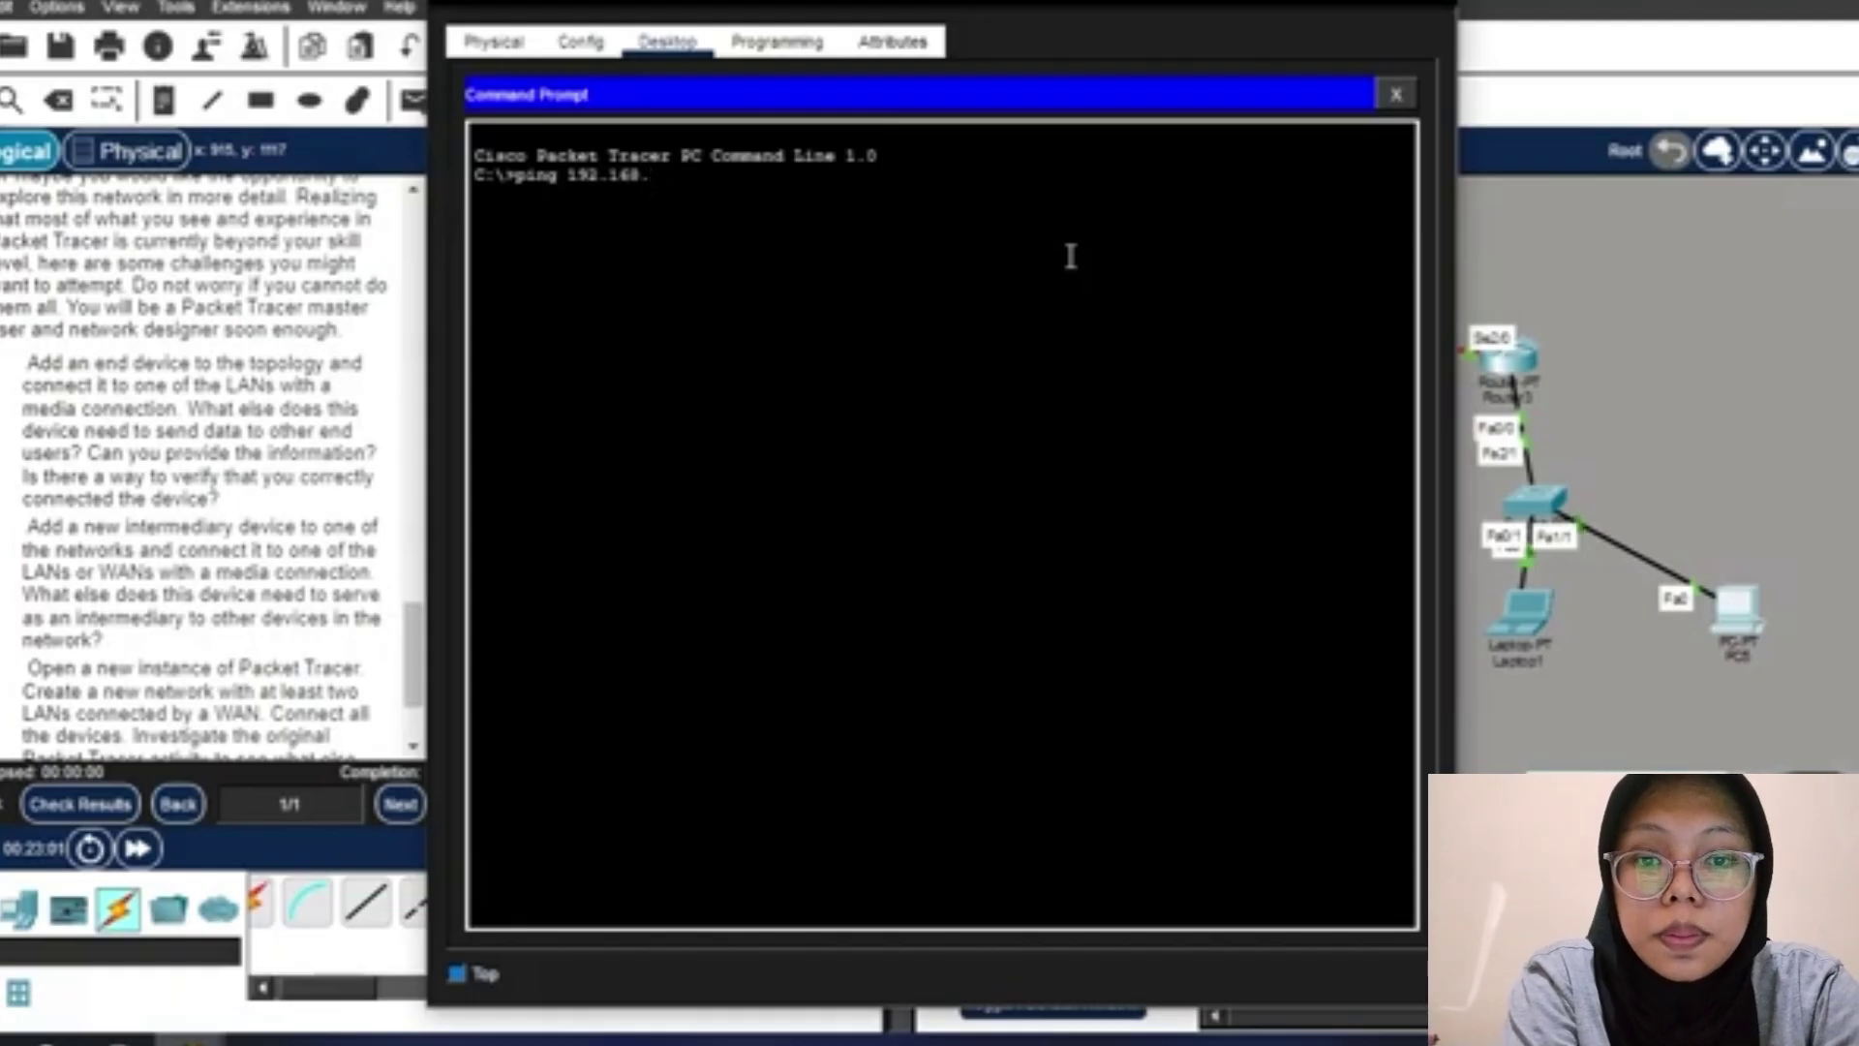
type("5.2")
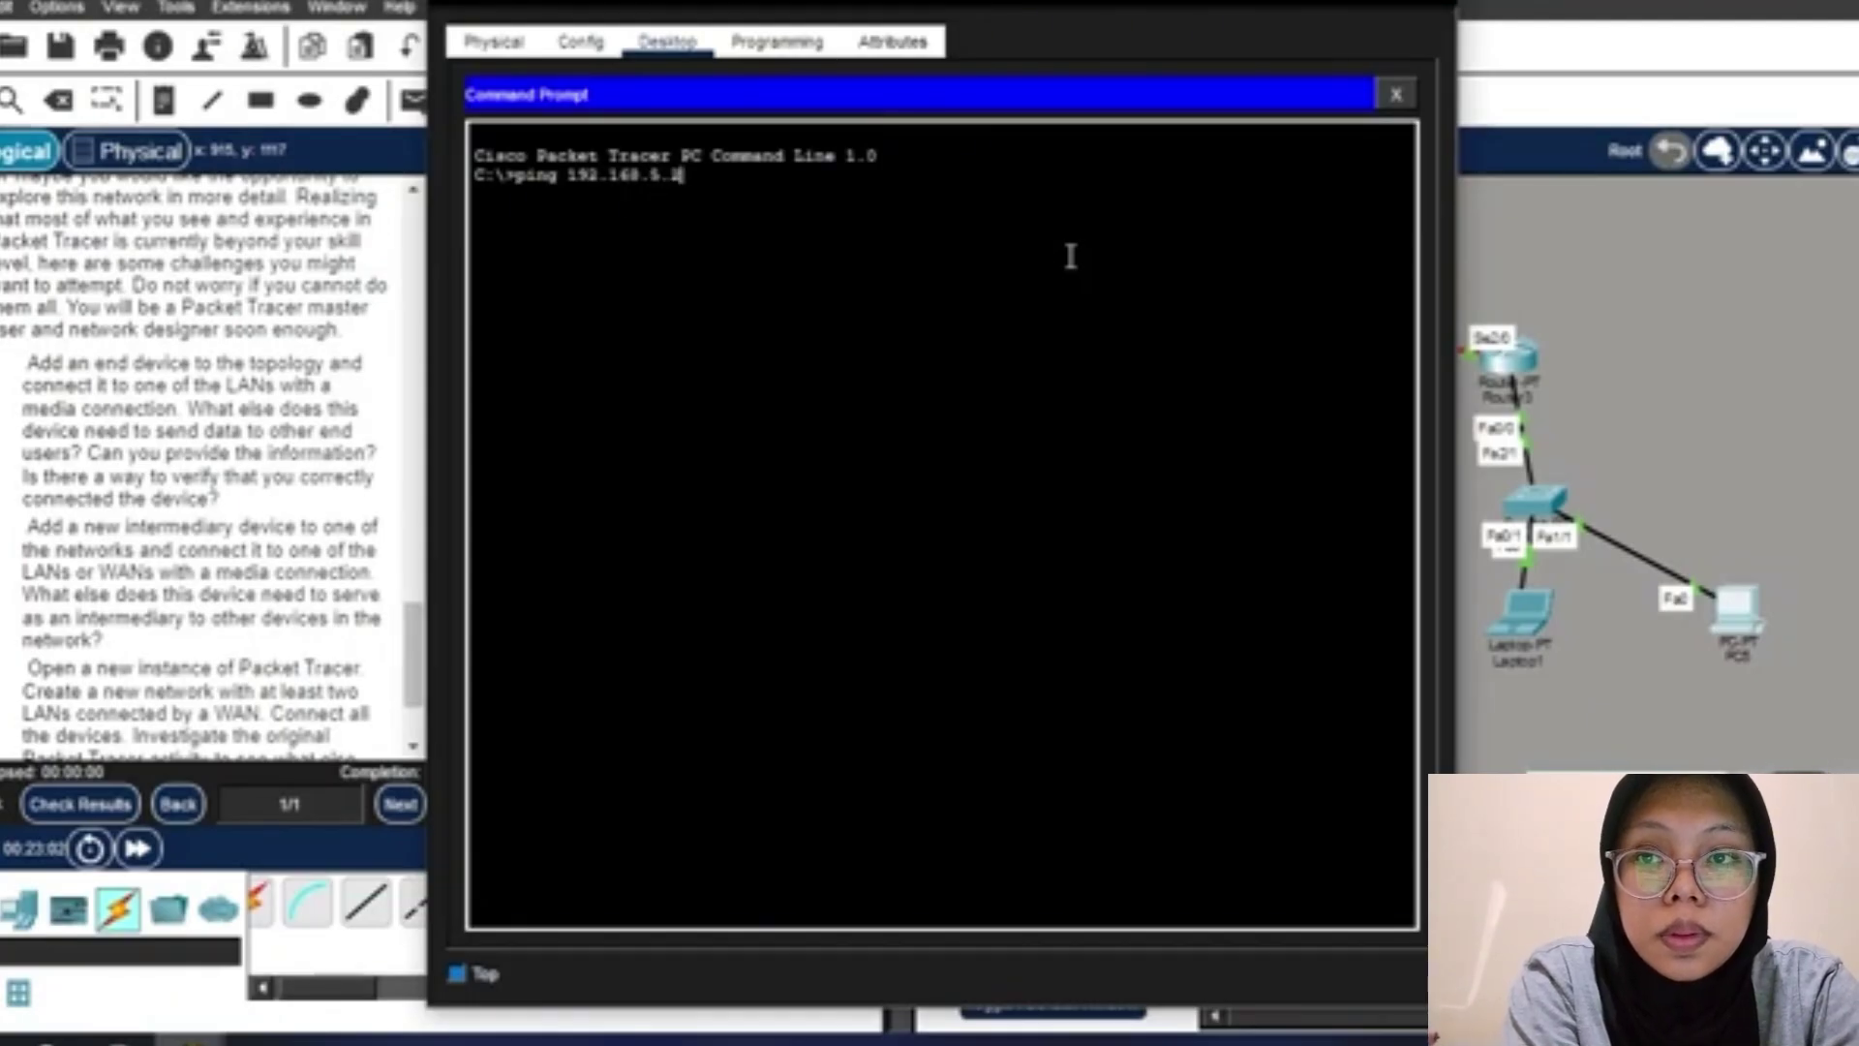
key("Return")
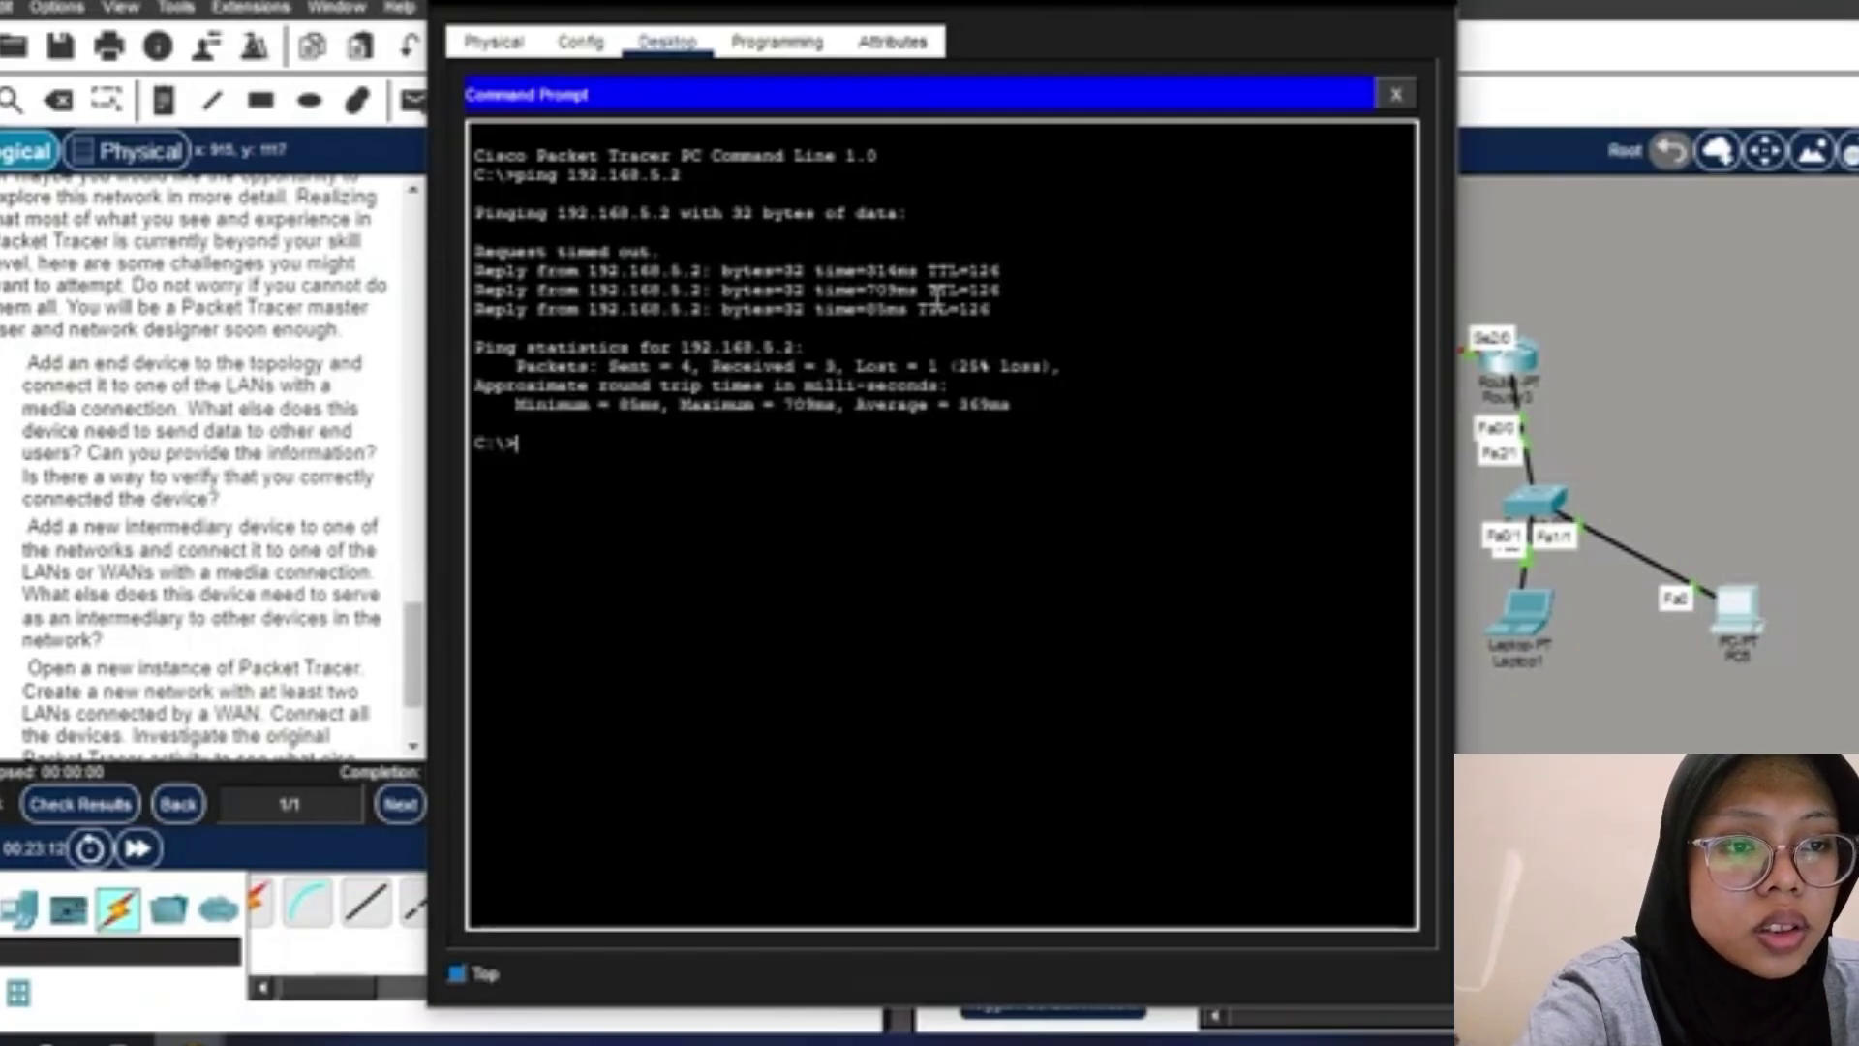
Repeat the ping to 192.168.5.2 from PC5, close its window and check PC0's addressing in the topology.
key("Up")
key("Return")
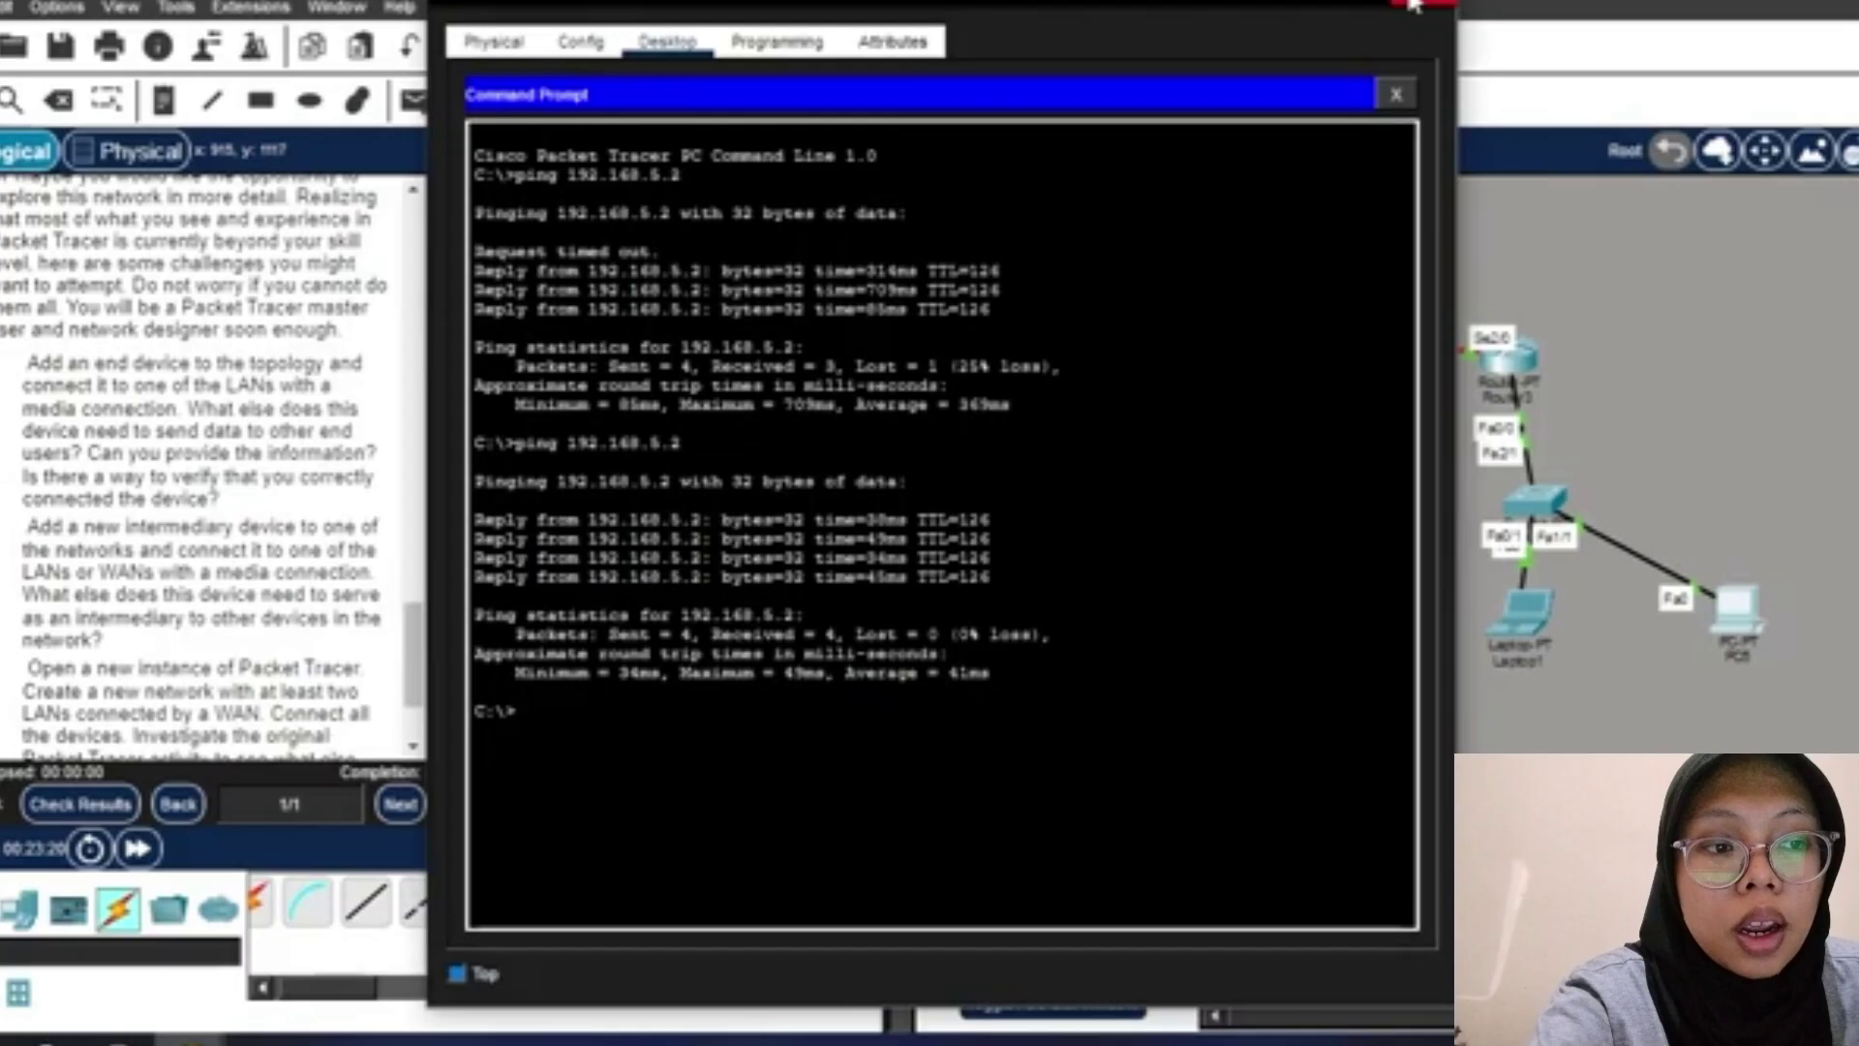
left_click(1414, 5)
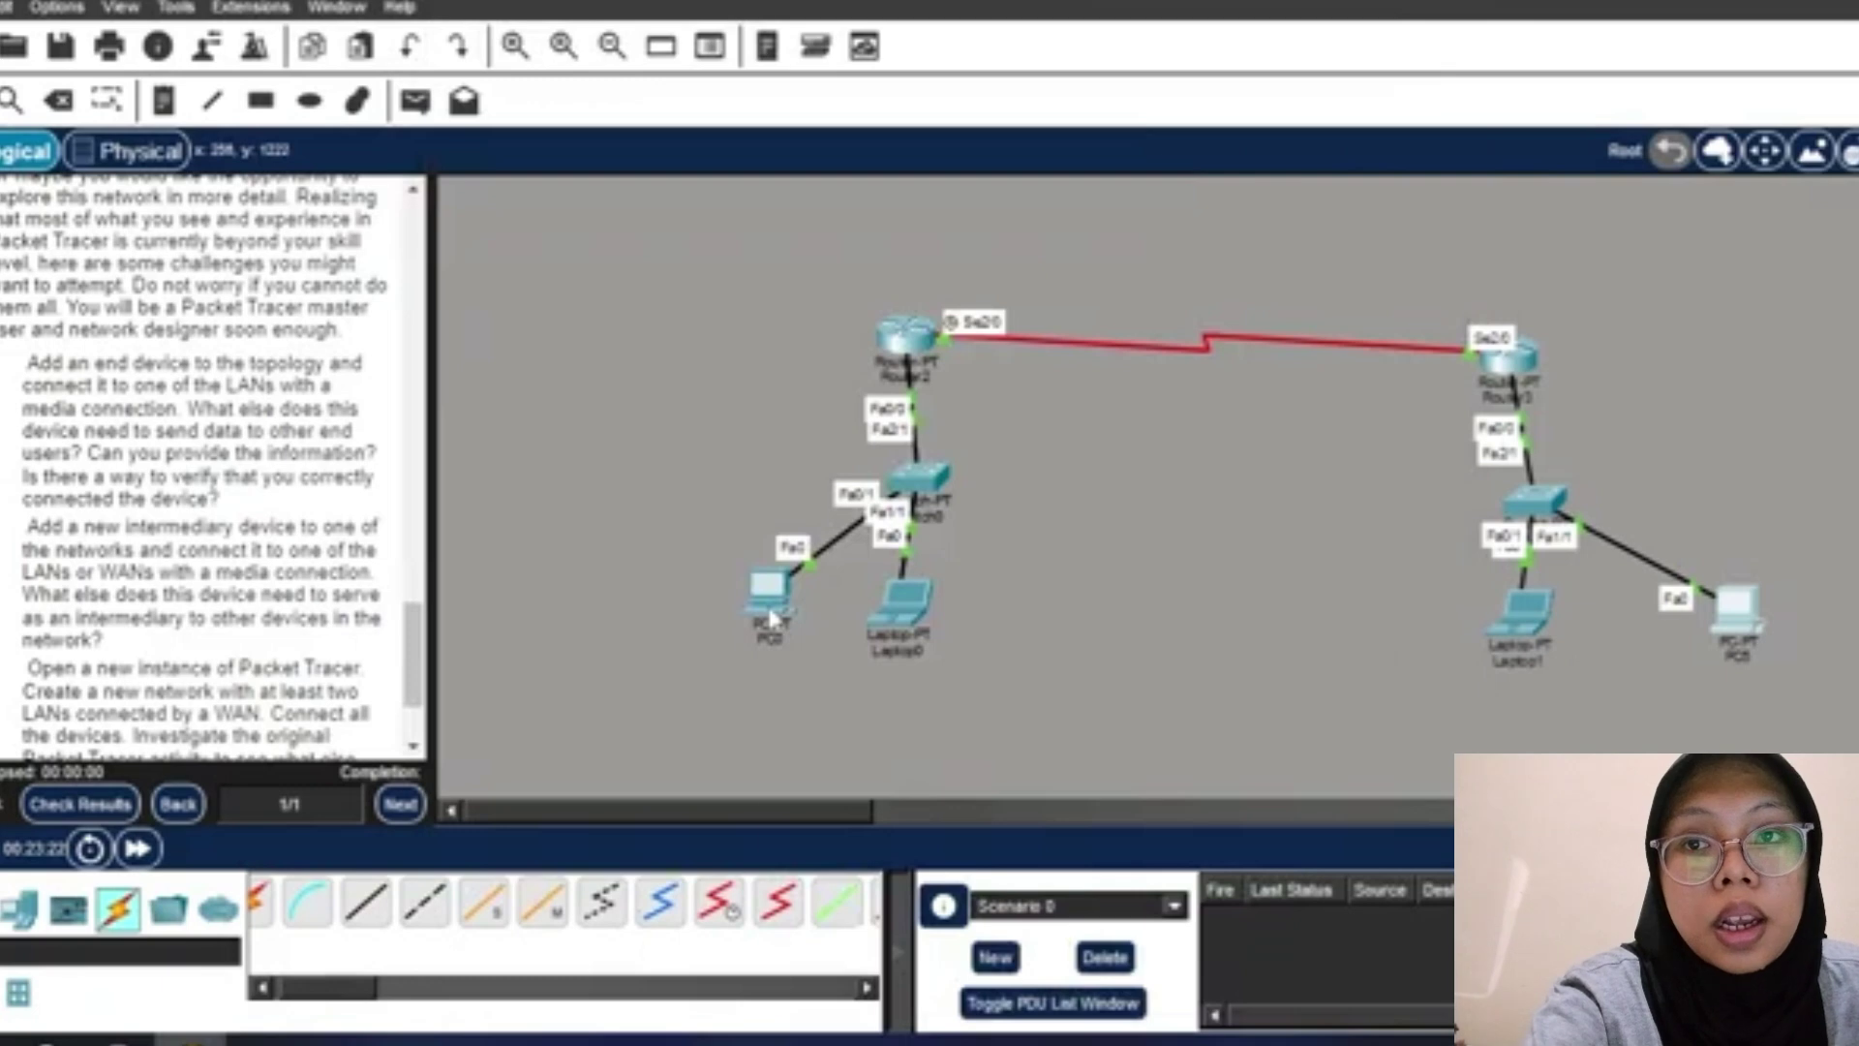
mouse_move(775, 618)
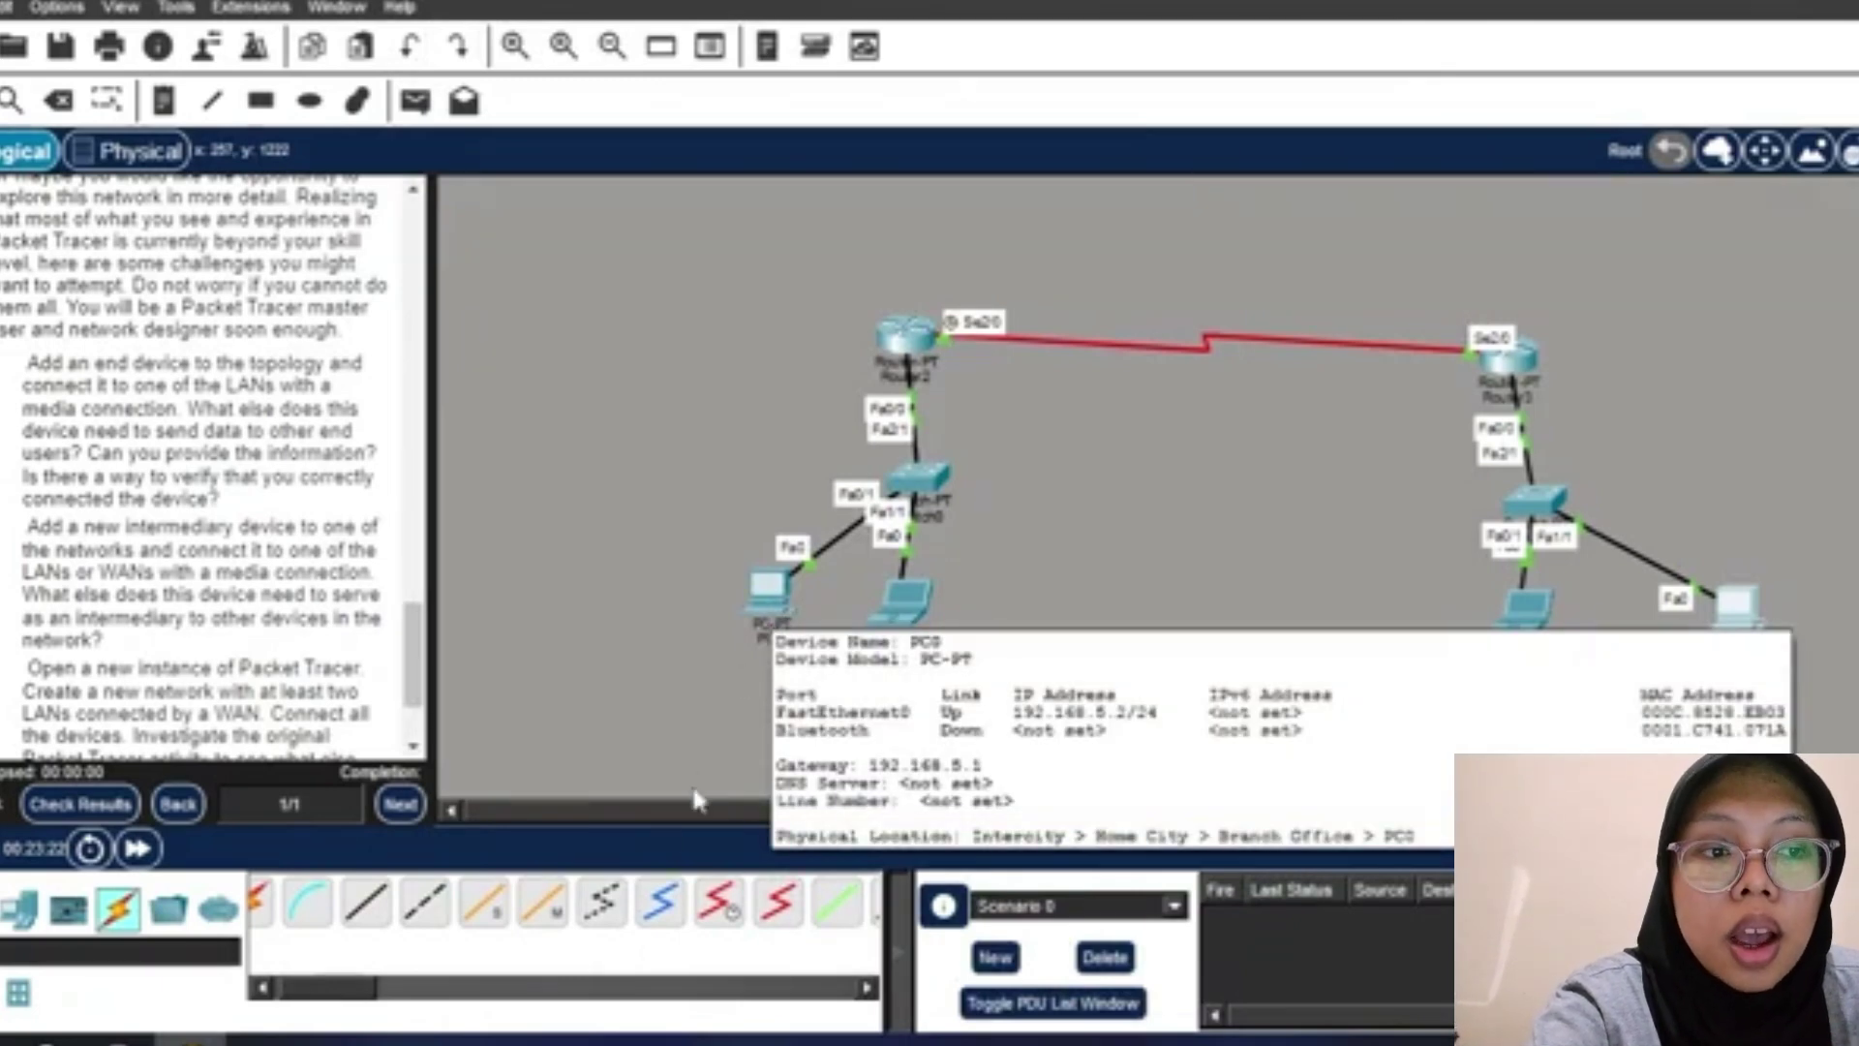